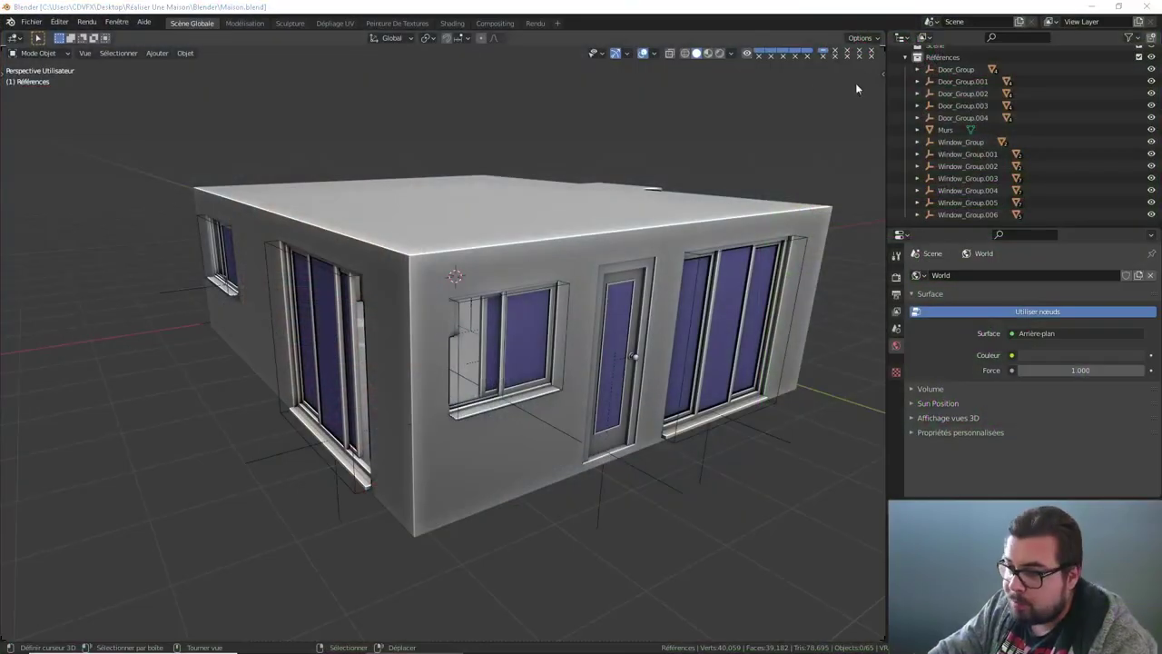
Step: Orbit around the house and select the Murs walls object in the Outliner
mouse_move(855, 83)
middle_mouse_down()
mouse_move(270, 149)
mouse_move(412, 157)
middle_mouse_up()
left_click(467, 241)
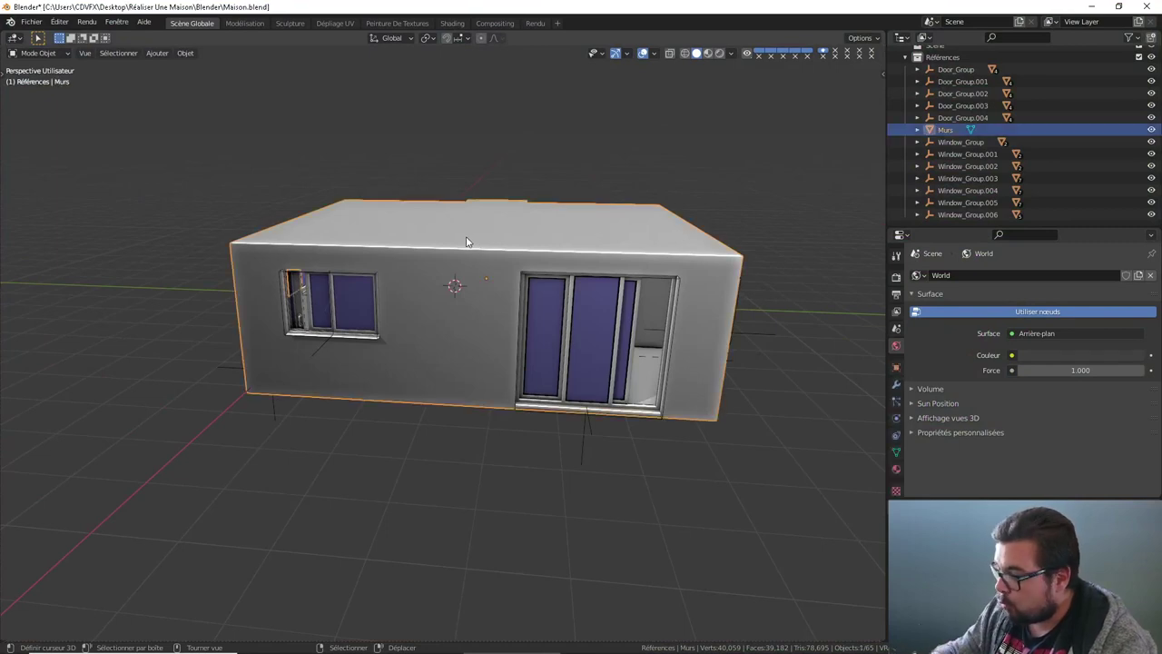
Step: Isolate the Murs walls in Local View and switch them into Edit Mode
key("KP_Divide")
middle_click_drag(369, 252, 522, 238)
key("Tab")
scroll(539, 263, "up", 2)
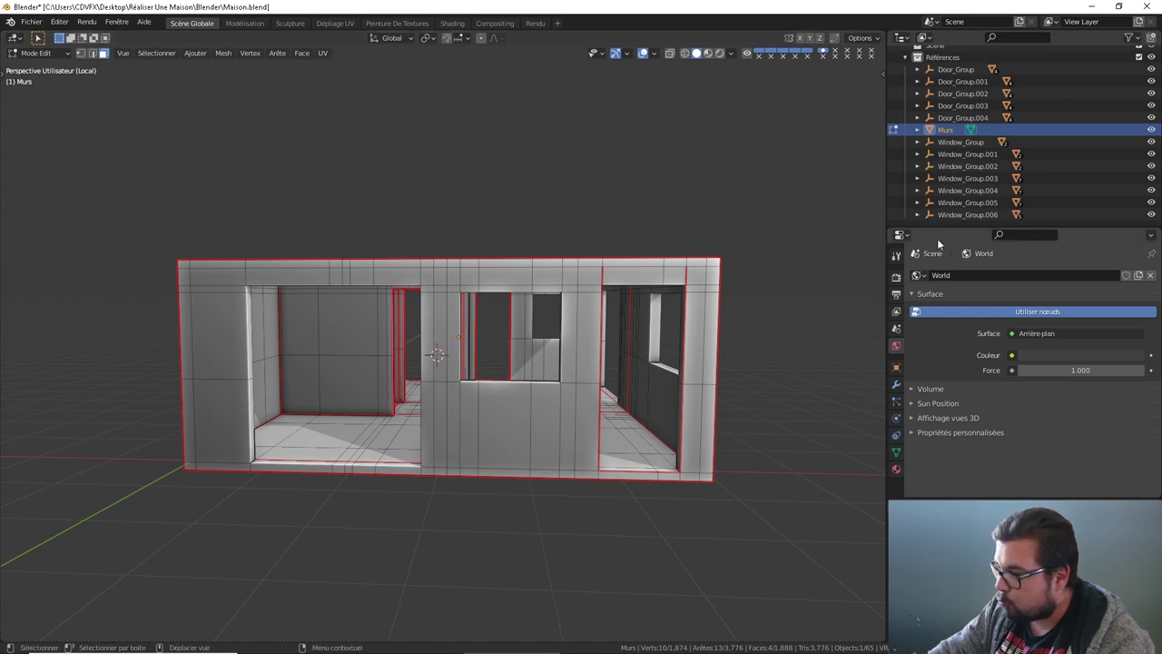
Step: Turn on the Screencast Keys display from the viewport sidebar
left_click(884, 72)
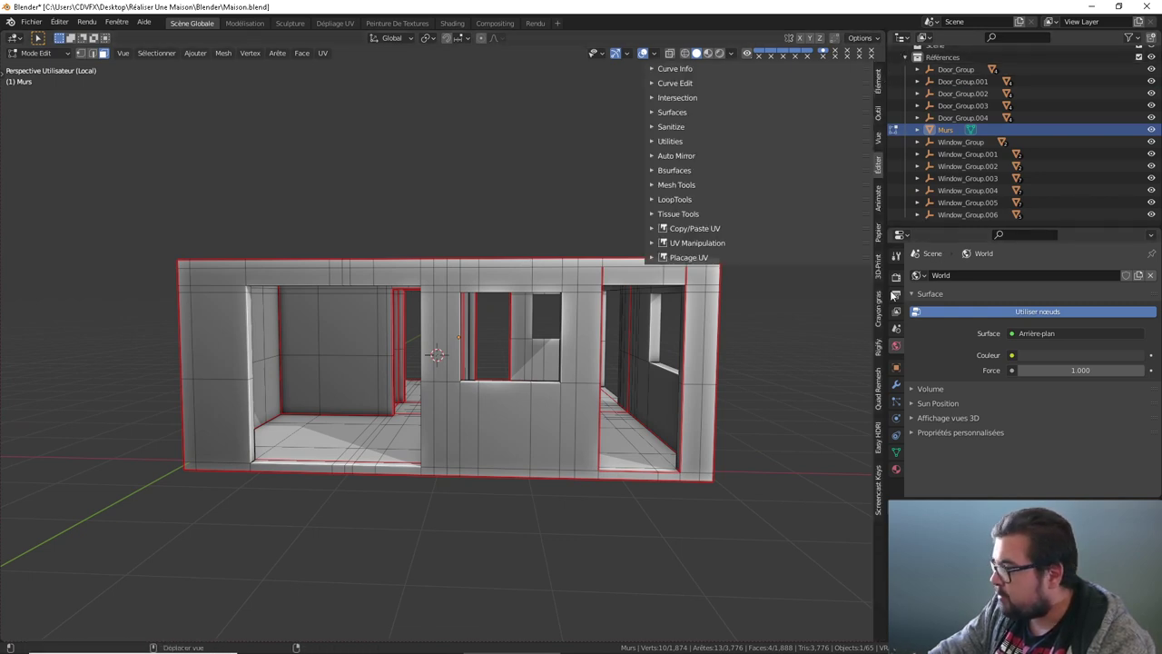
left_click(879, 482)
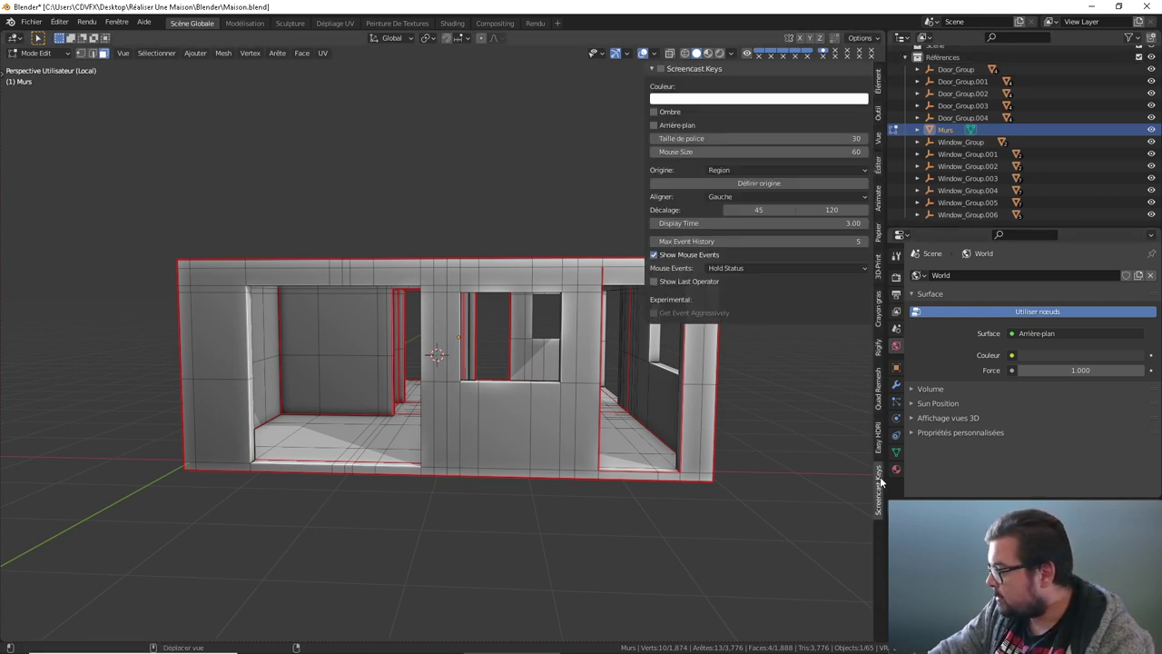
left_click(662, 69)
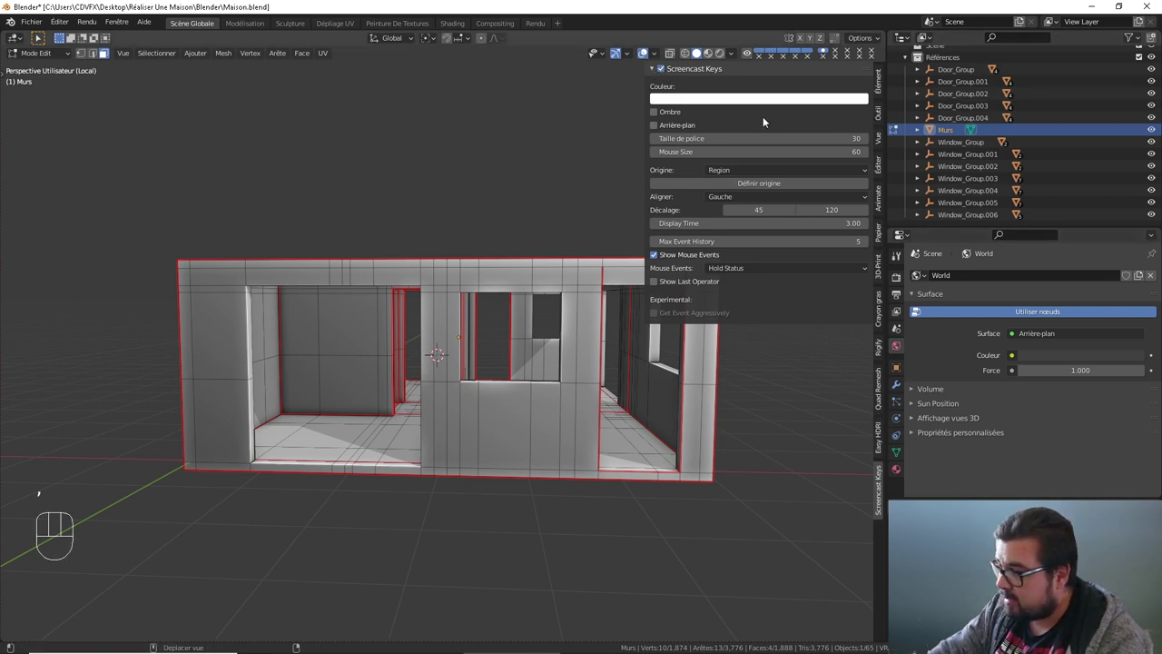
Step: Make M_Annulation the active material slot and select its faces, then return to Object Mode
key("n")
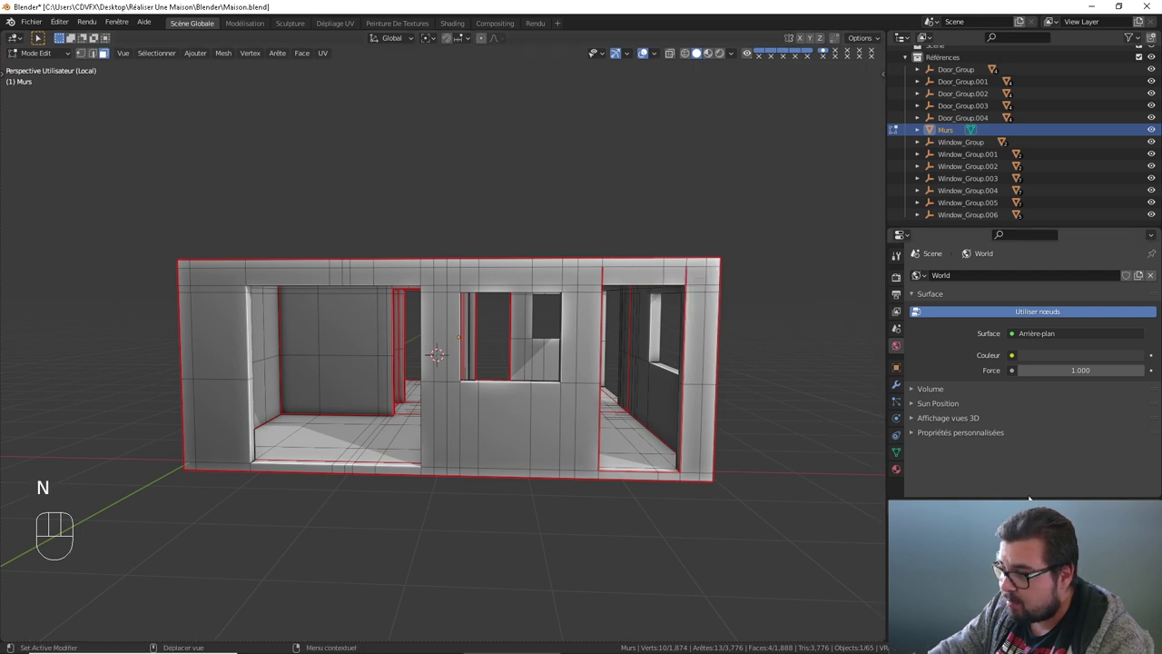
left_click(897, 471)
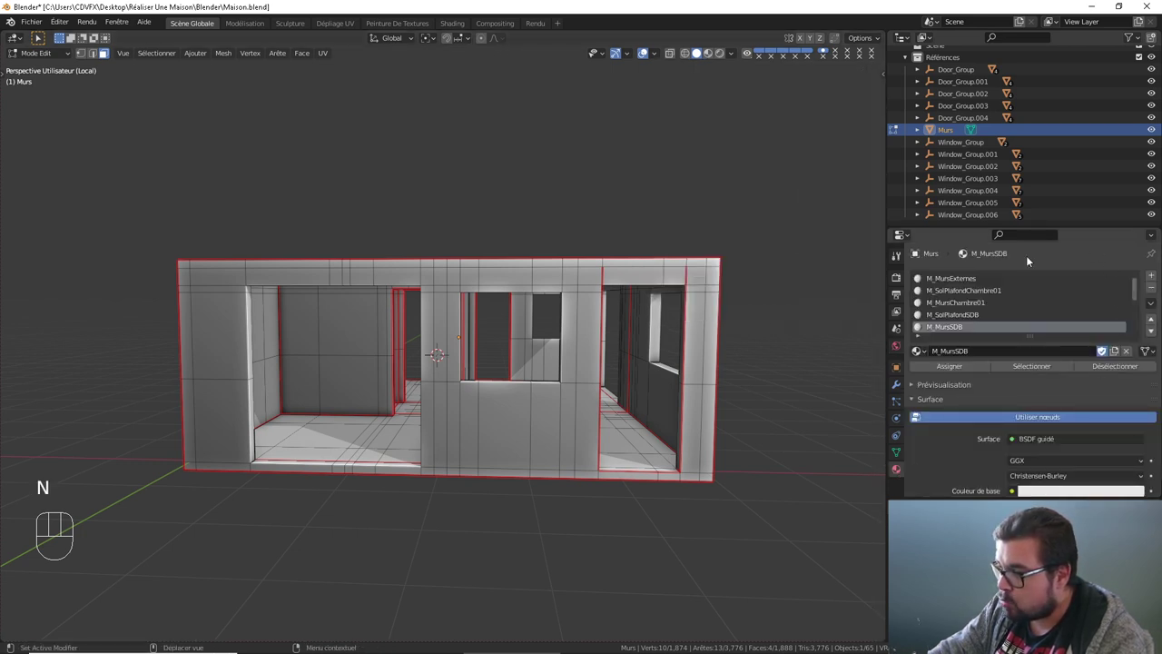
scroll(984, 285, "up", 1)
left_click(949, 279)
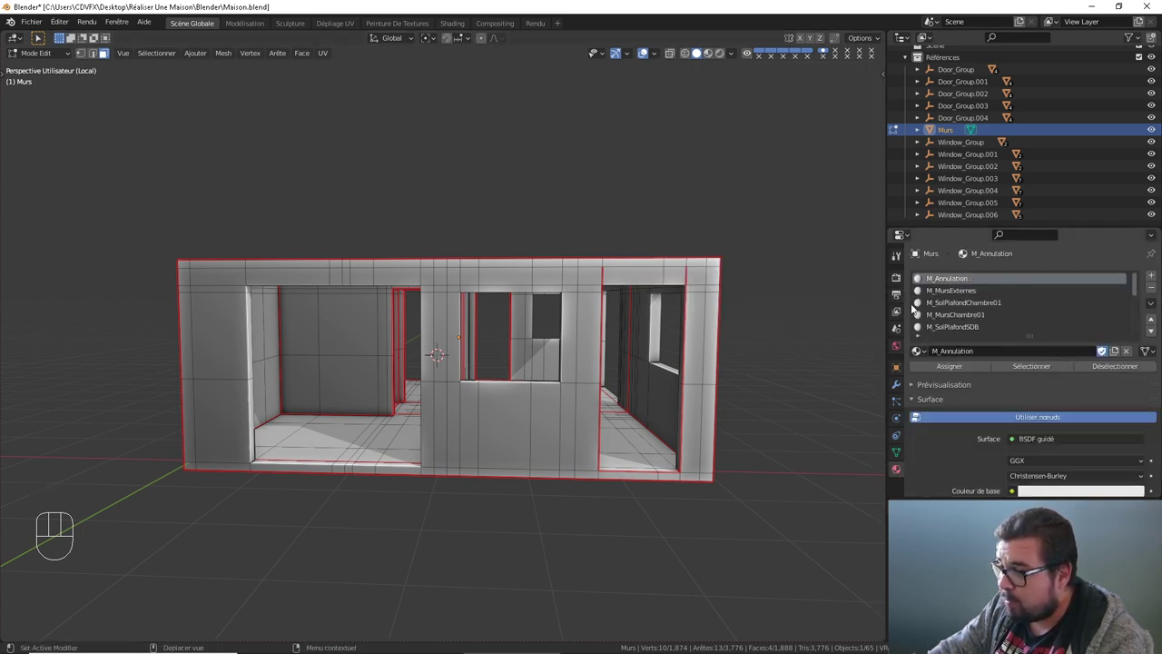
left_click(1036, 366)
middle_click_drag(654, 382, 669, 202)
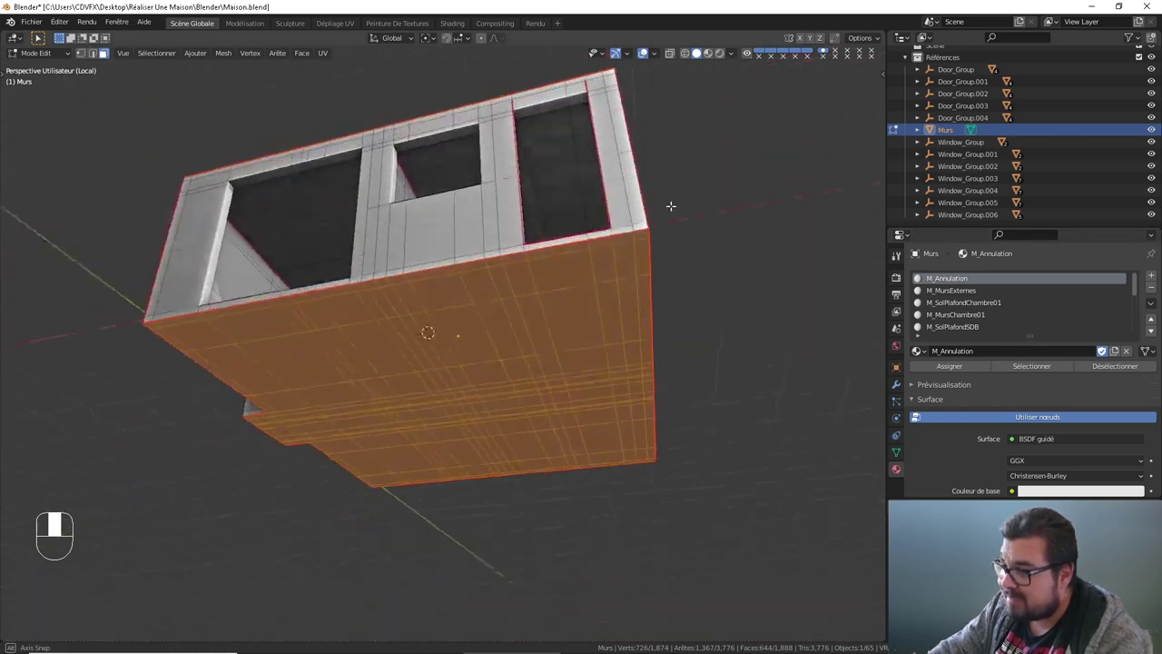
middle_click_drag(436, 98, 545, 190)
key("Tab")
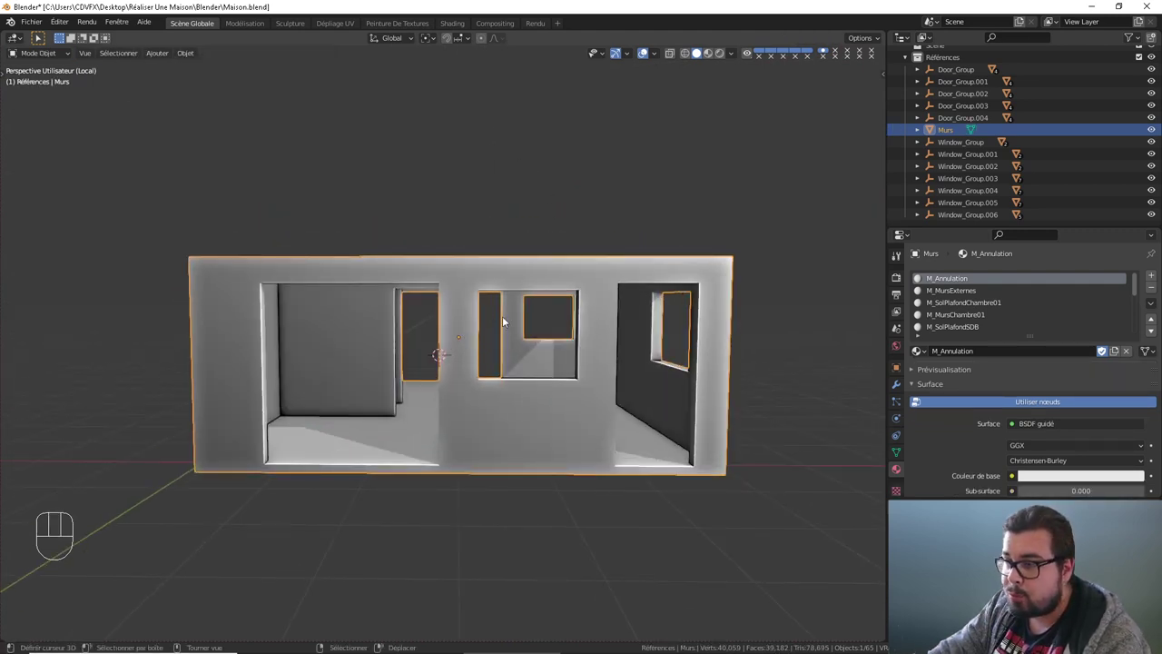
Step: Apply Origine vers géométrie from Quick Favorites to centre the Murs origin
scroll(524, 311, "down", 2)
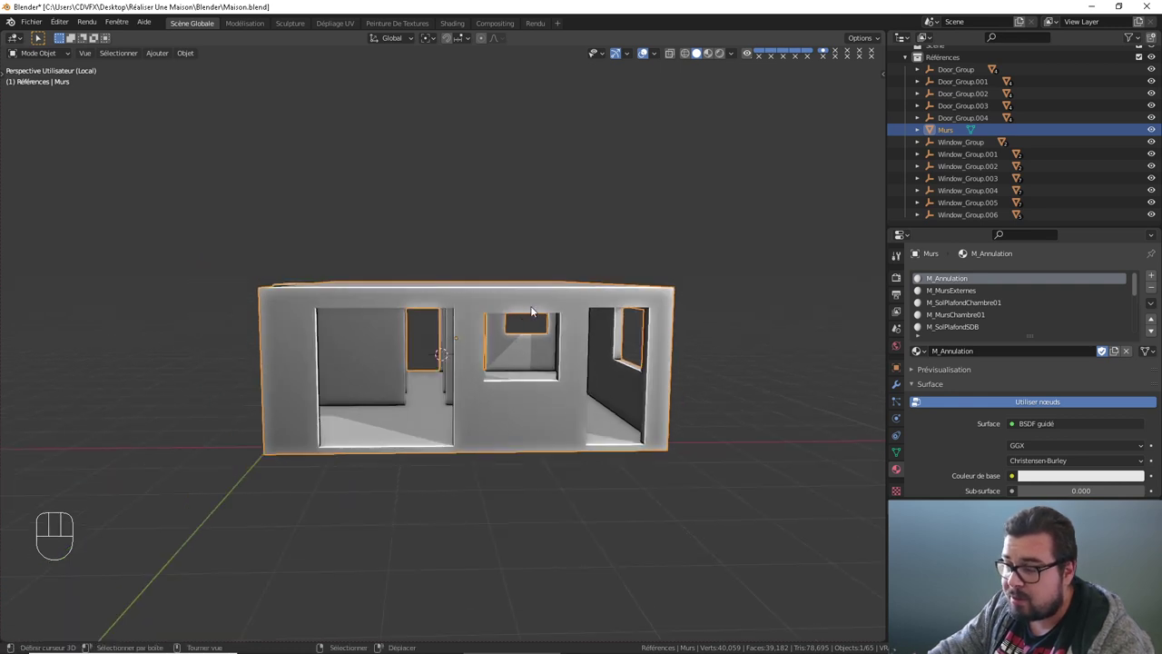
key("q")
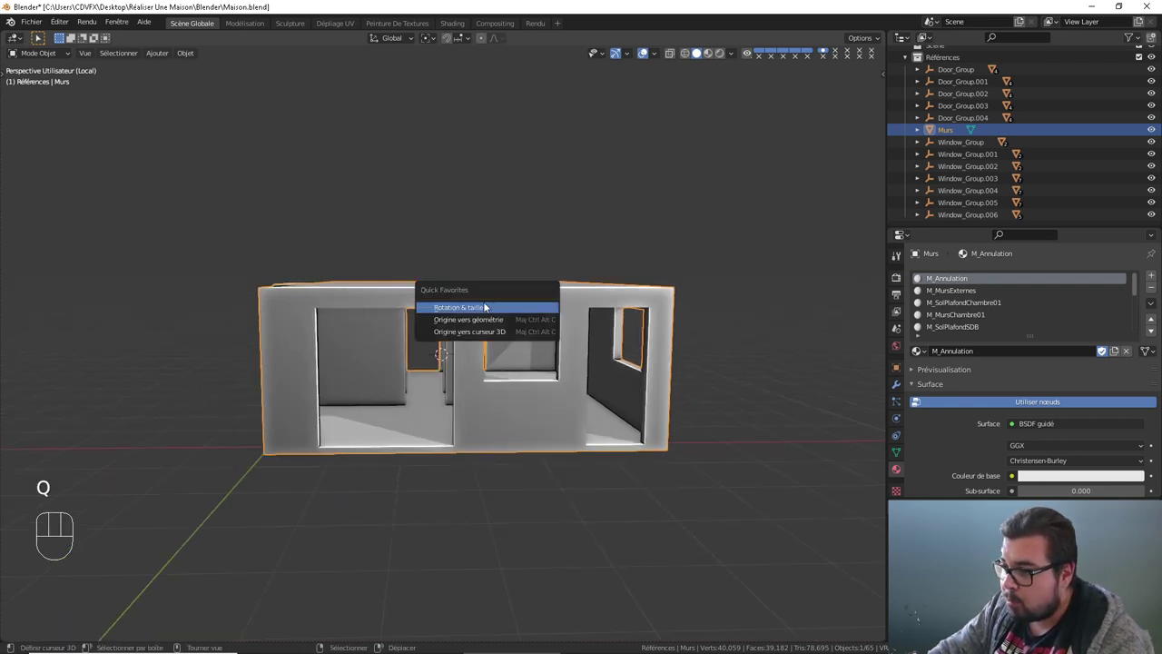
left_click(484, 307)
key("q")
left_click(470, 317)
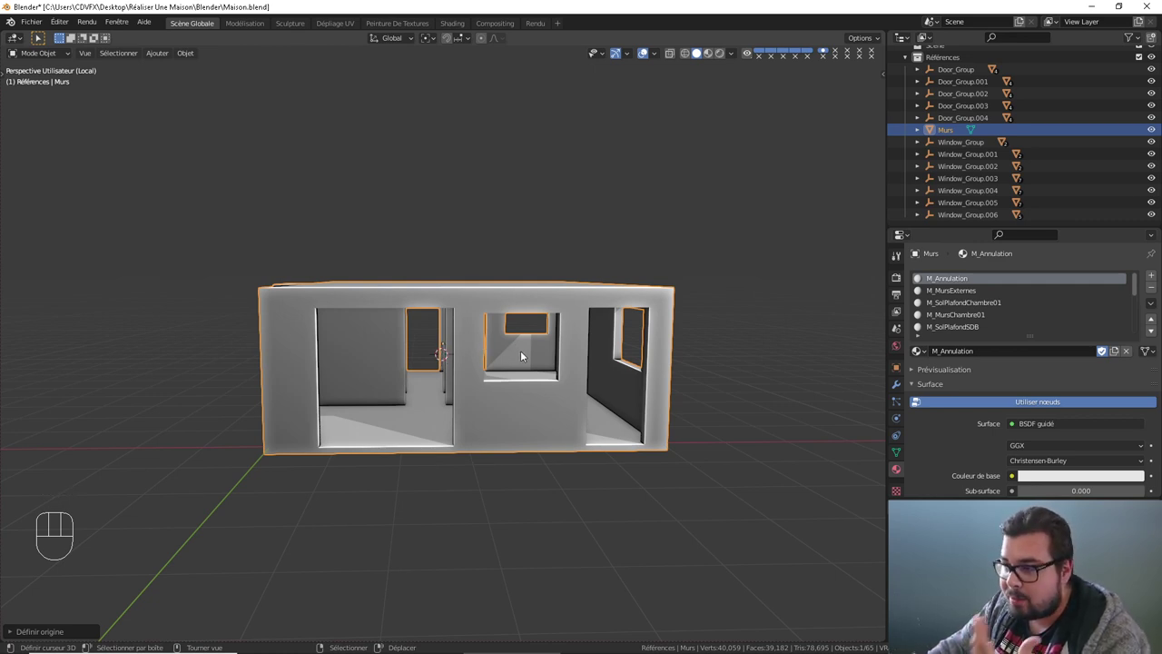
middle_click_drag(614, 336, 613, 332)
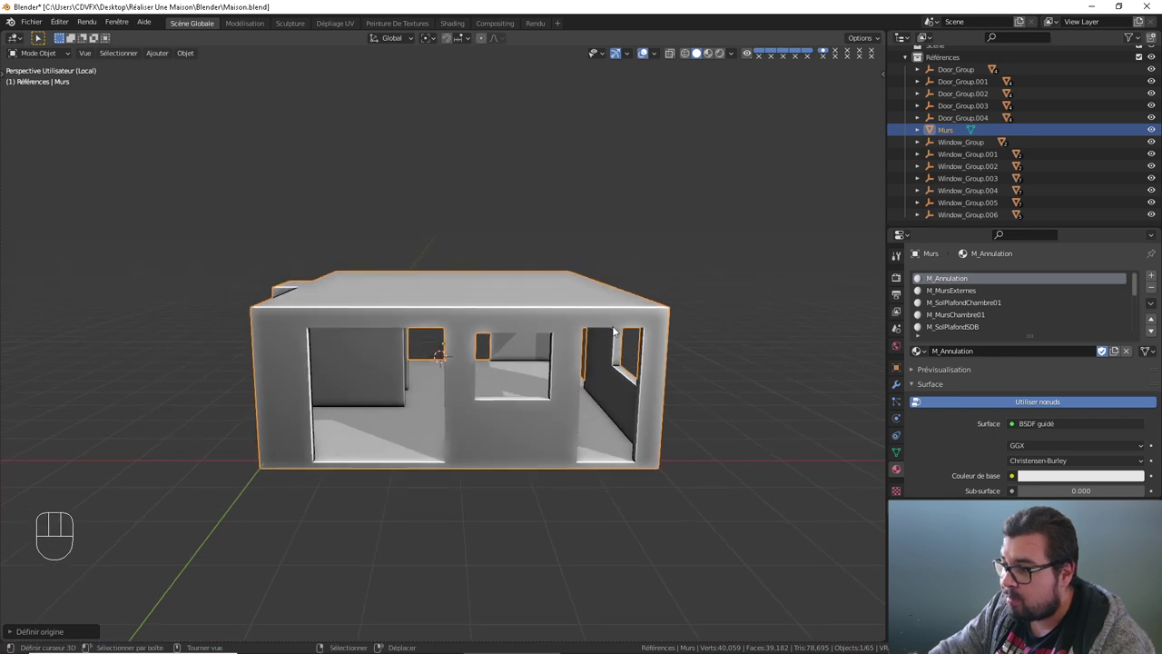
Step: Switch to the Dépliage UV workspace, isolate Murs in Local View and enter Edit Mode
left_click(335, 23)
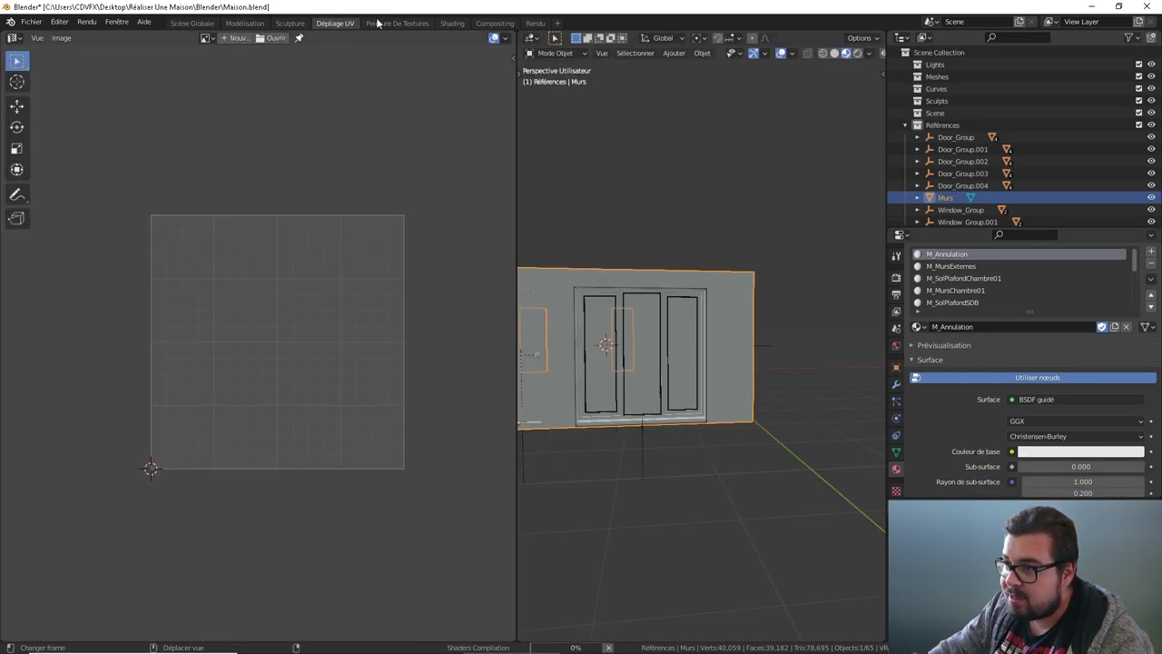
mouse_move(748, 292)
middle_mouse_down()
mouse_move(647, 236)
mouse_move(665, 263)
mouse_move(672, 251)
middle_mouse_up()
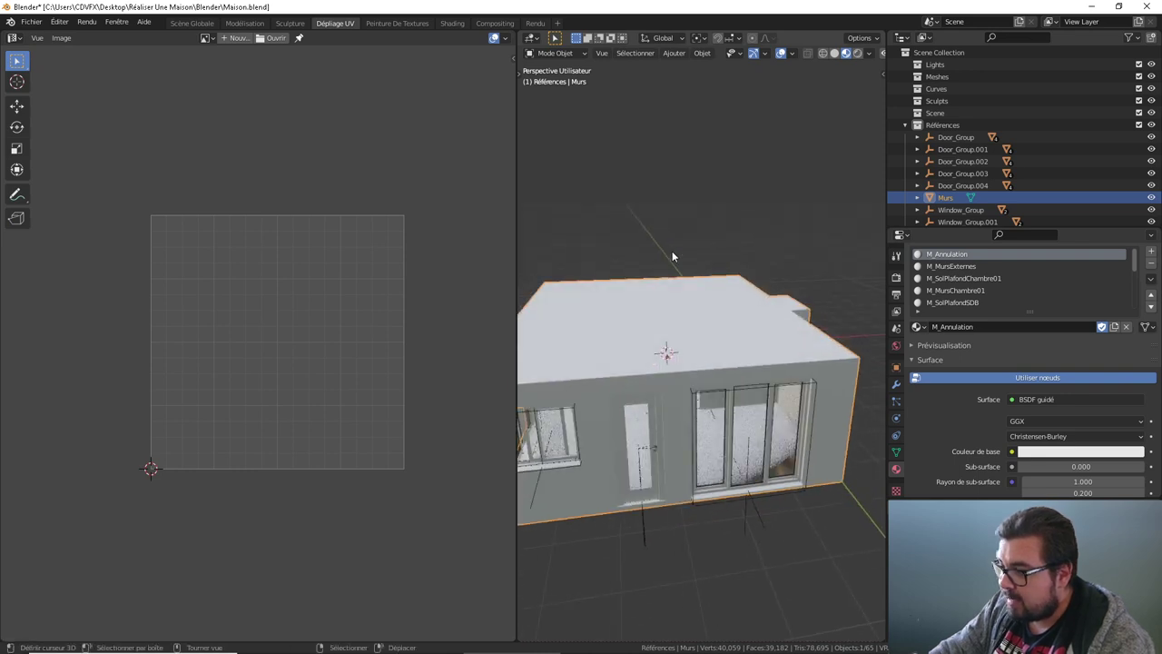
key("KP_Divide")
middle_click_drag(707, 292, 668, 257)
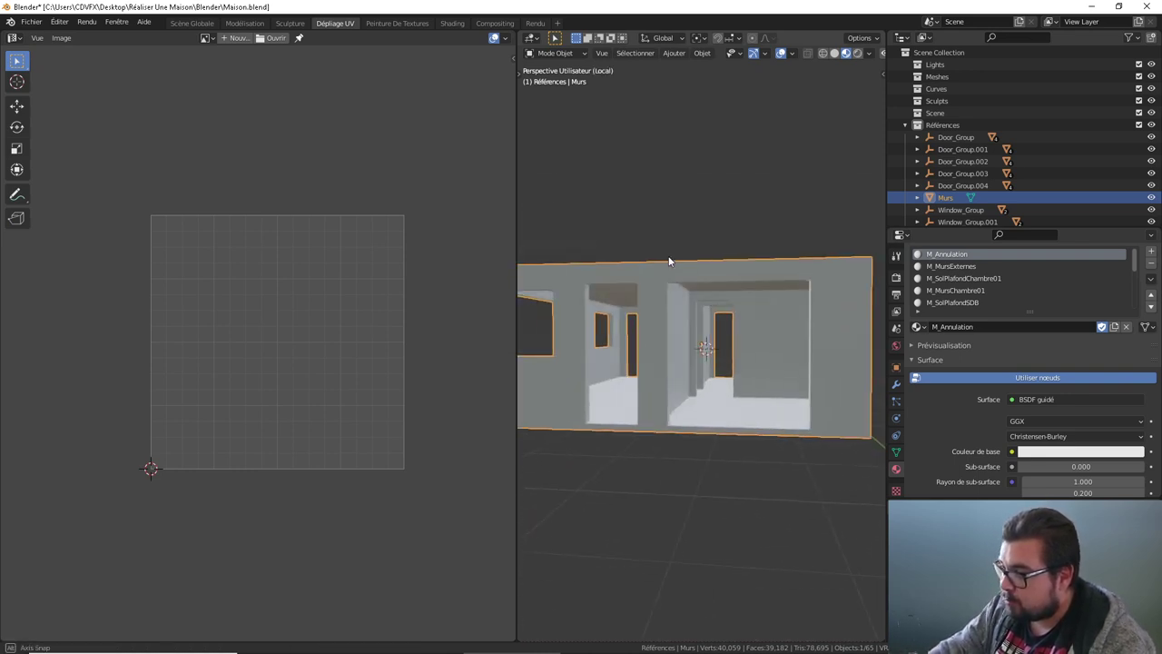
mouse_move(755, 273)
middle_mouse_down()
mouse_move(716, 292)
mouse_move(785, 292)
mouse_move(734, 265)
middle_mouse_up()
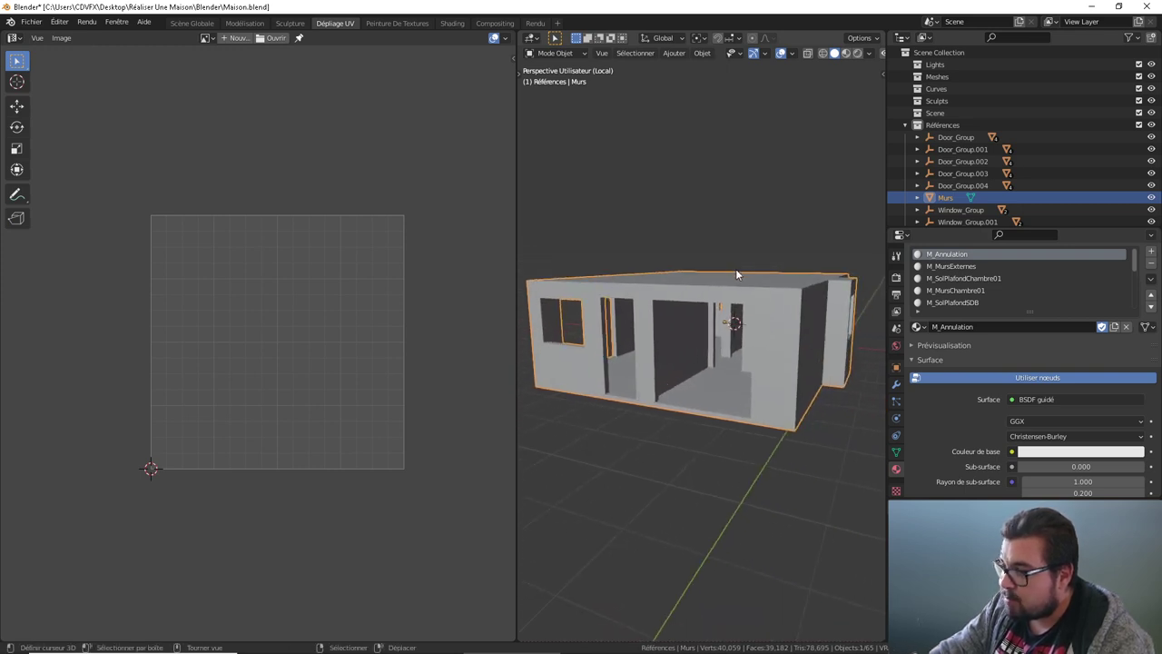
key("Tab")
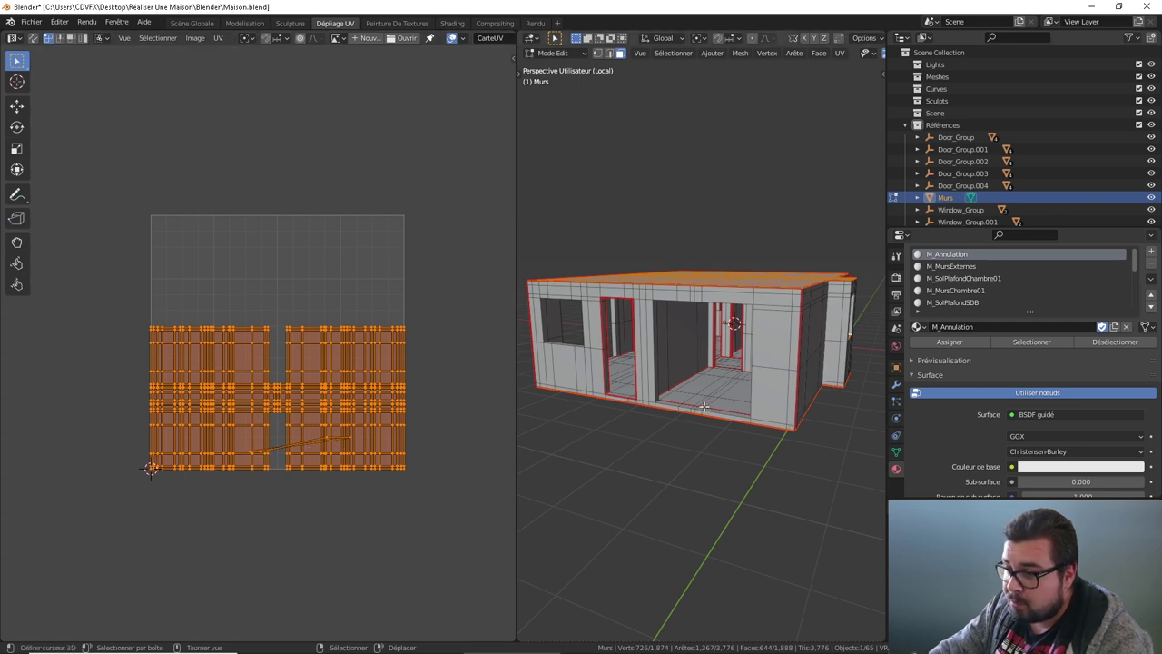
Step: Look at the house from below and deselect all wall faces
mouse_move(681, 317)
middle_mouse_down()
mouse_move(700, 318)
mouse_move(662, 314)
mouse_move(877, 377)
mouse_move(527, 402)
mouse_move(526, 415)
mouse_move(672, 454)
mouse_move(717, 345)
mouse_move(716, 230)
middle_mouse_up()
scroll(690, 459, "up", 2)
scroll(705, 461, "up", 2)
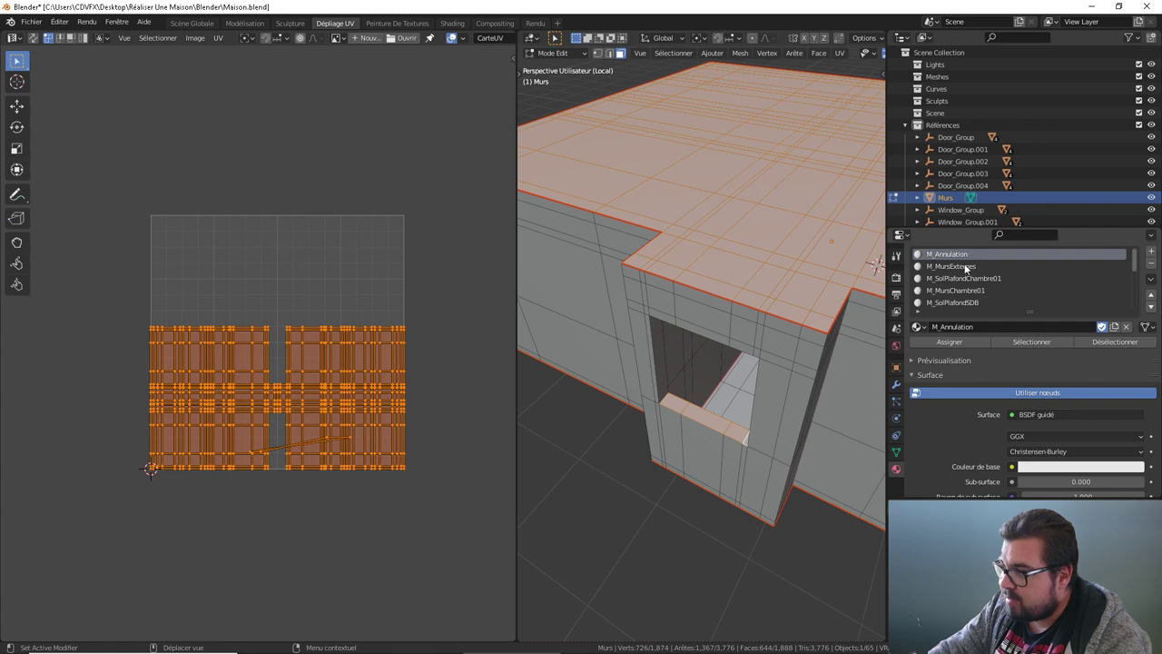
key("a")
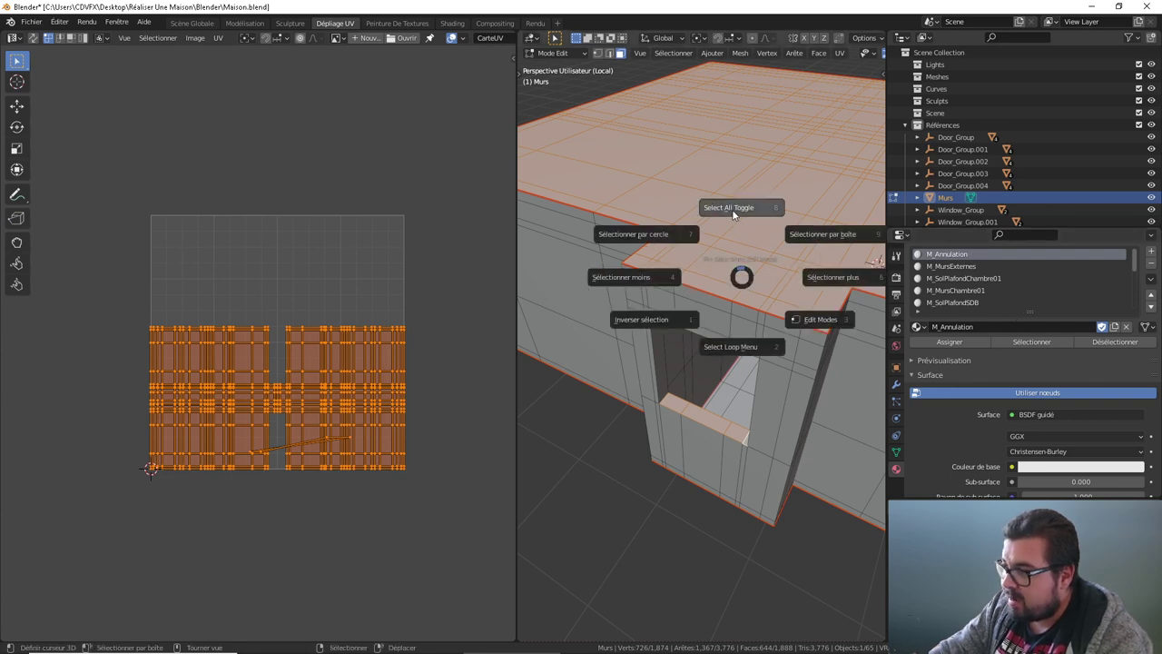
left_click(734, 209)
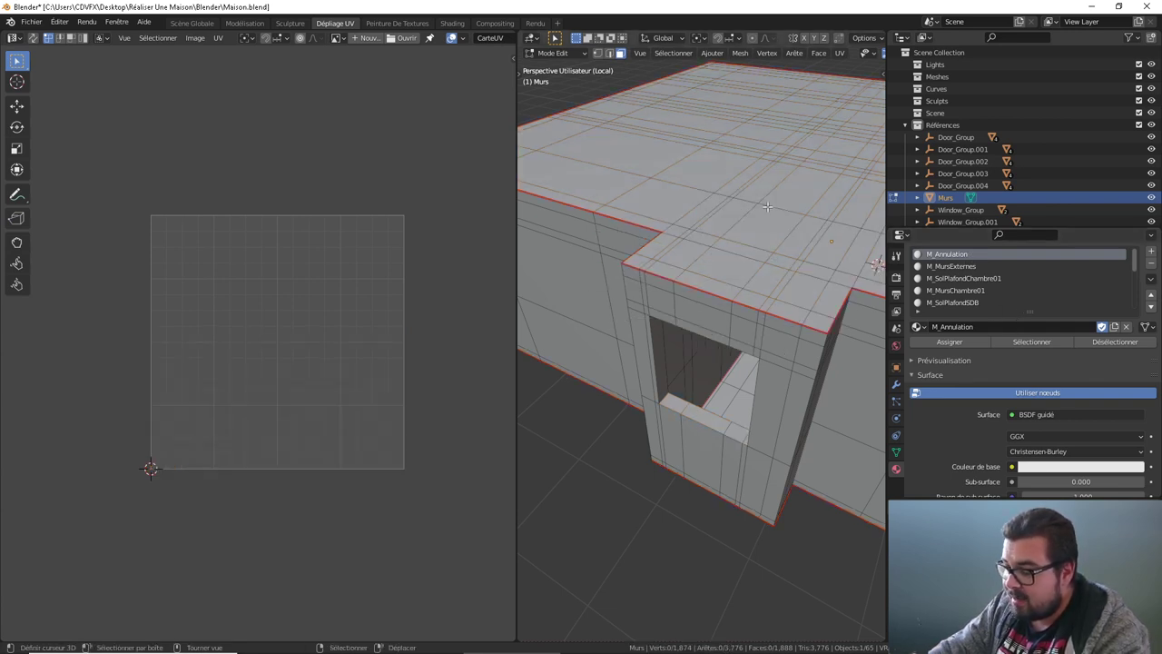
Step: Select the linked roof and bottom face regions and assign them M_Annulation
key("l")
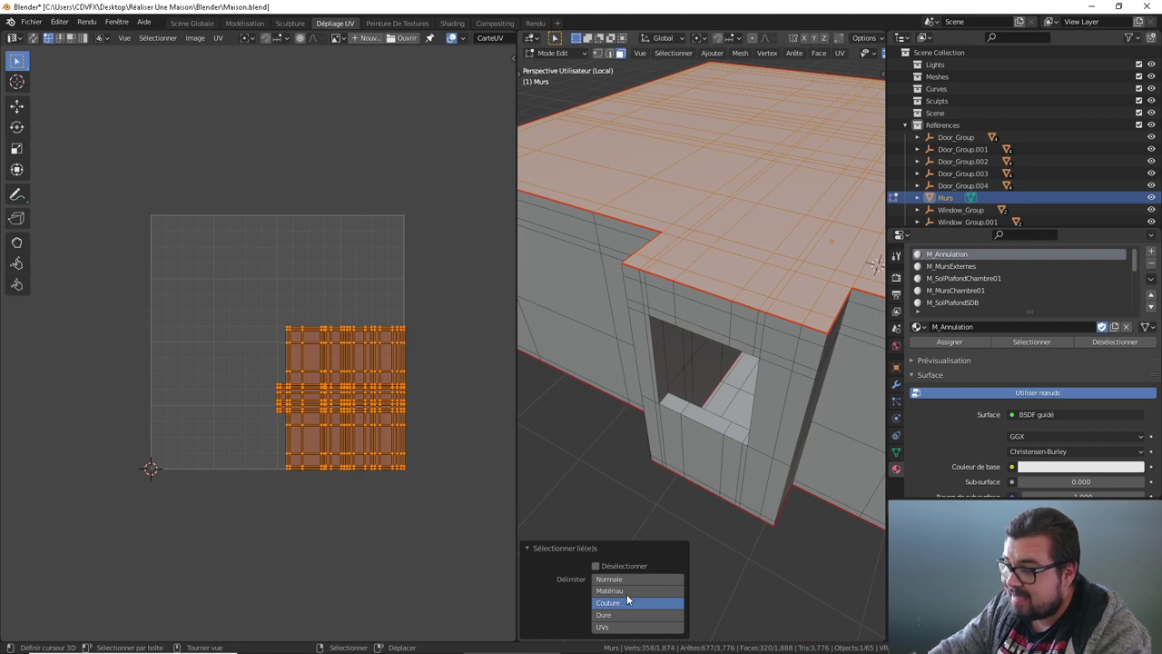
mouse_move(739, 183)
middle_mouse_down()
mouse_move(730, 128)
mouse_move(768, 275)
mouse_move(761, 235)
mouse_move(818, 227)
mouse_move(706, 159)
middle_mouse_up()
key("l")
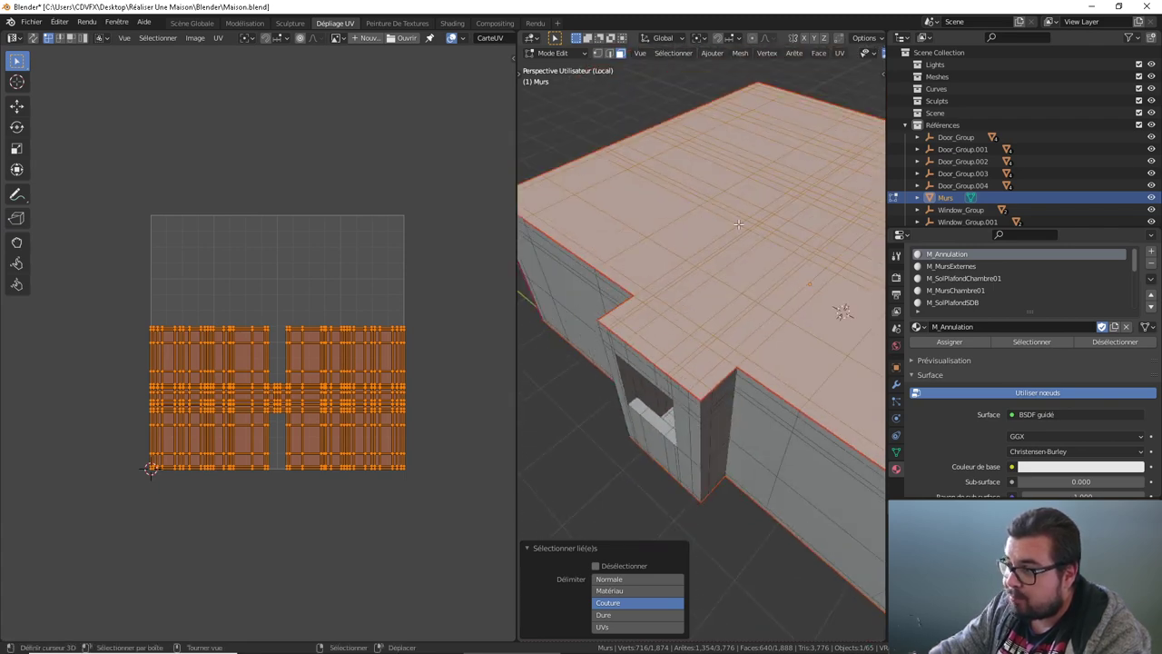
middle_click_drag(739, 223, 799, 238)
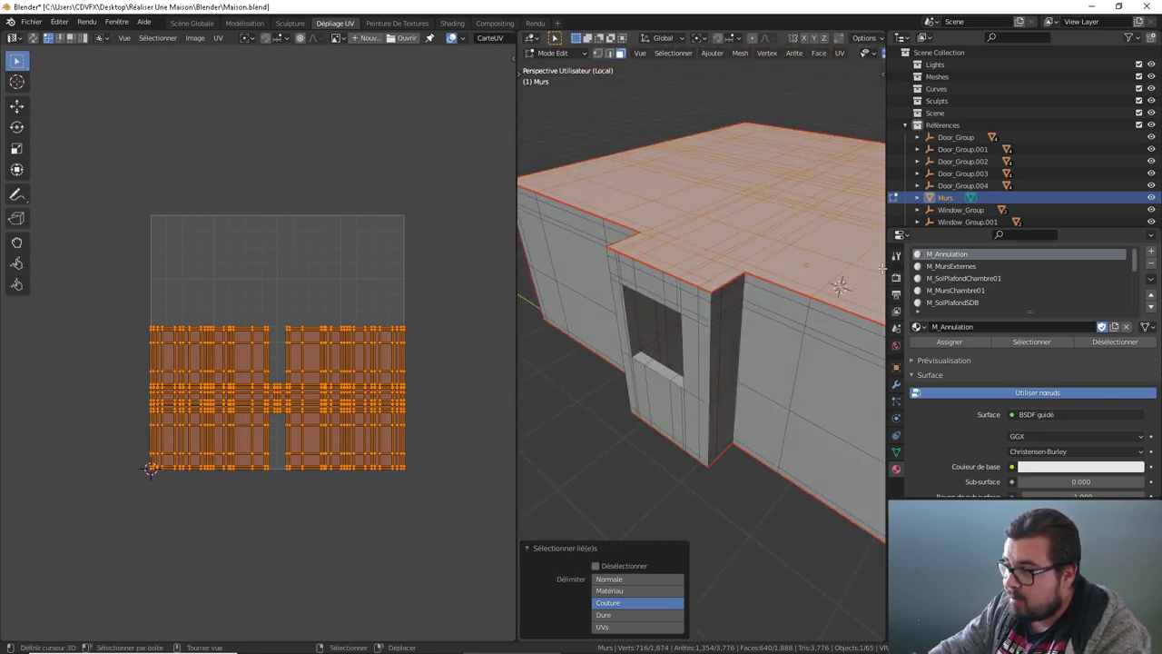
left_click(951, 342)
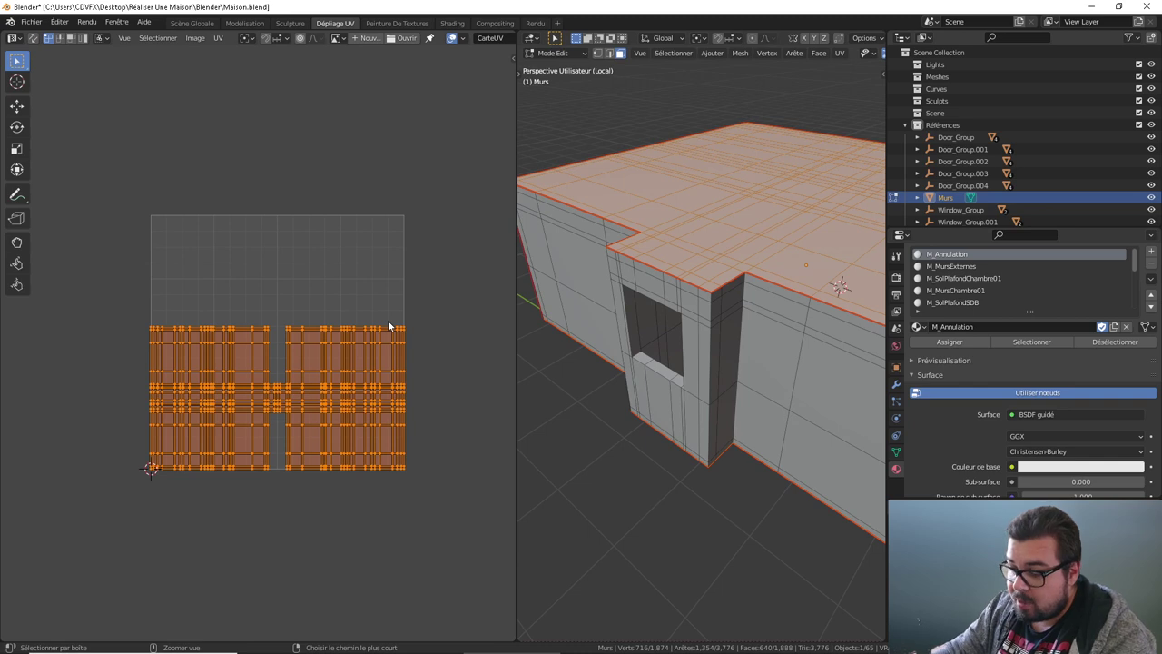
Step: Rectify the left UV island, then pack both islands into the UV square
scroll(323, 312, "up", 1)
left_click(323, 311)
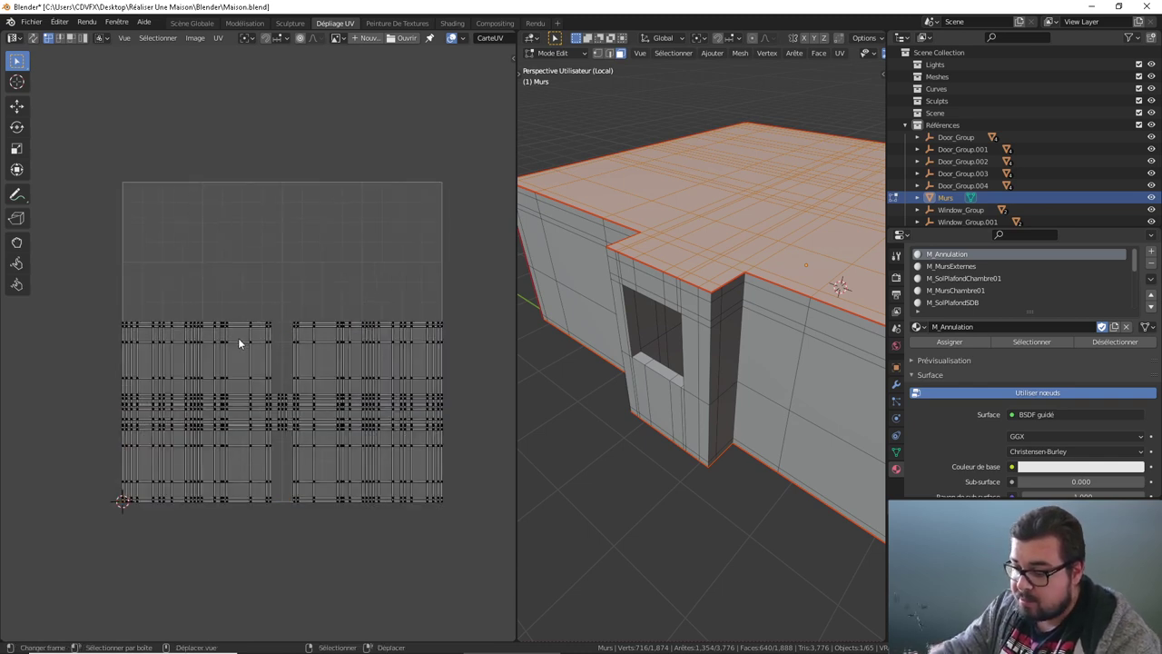
key("l")
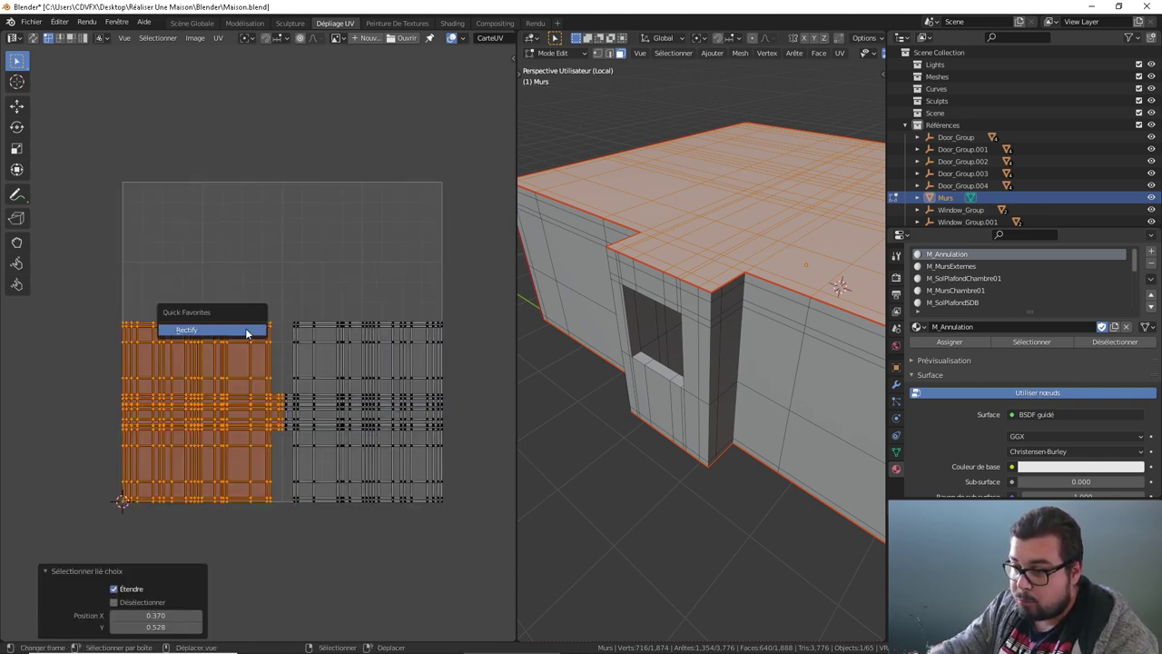
key("alt+a")
key("l")
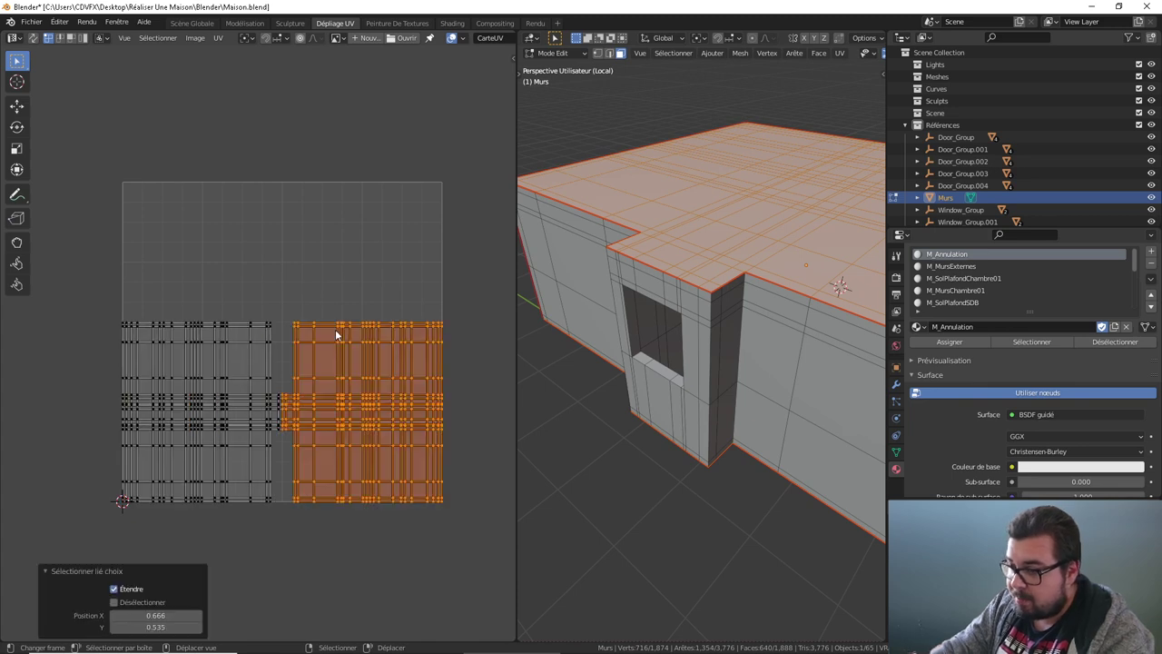
key("a")
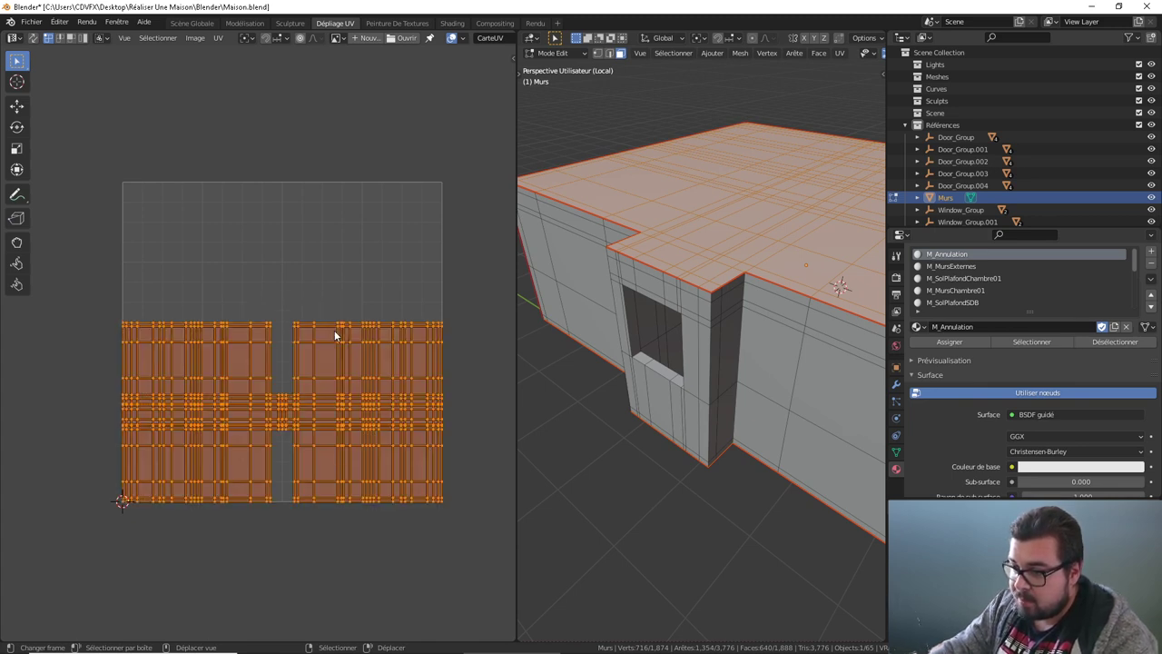
key("ctrl+p")
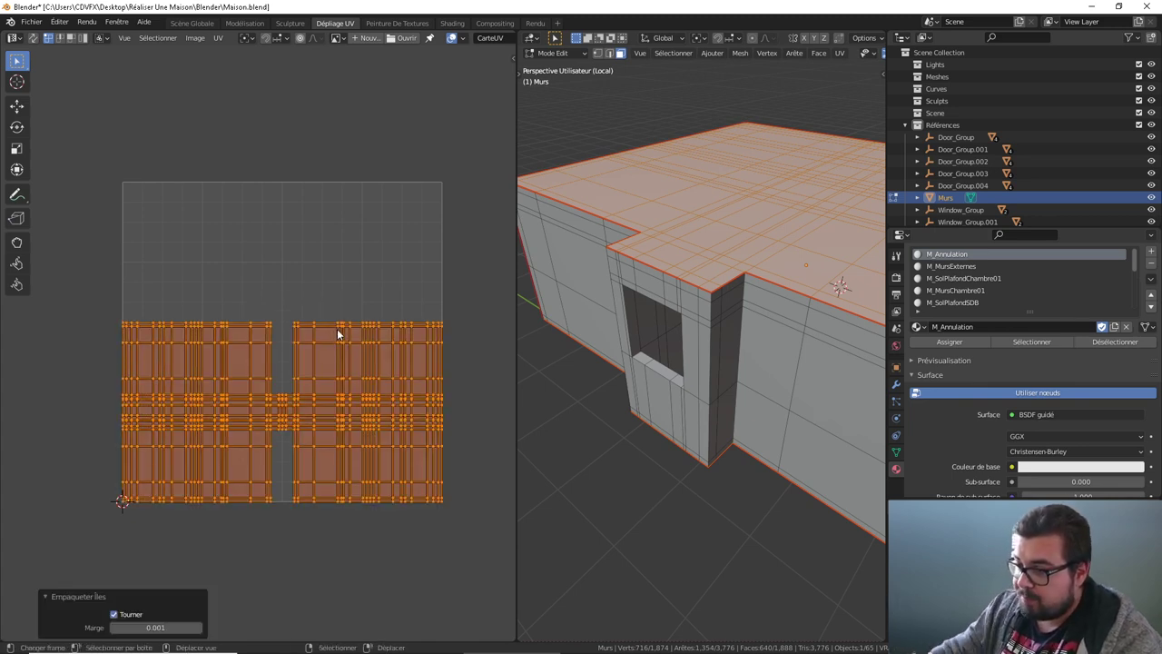
Step: Clear the UV island selection and deselect all faces of the wall mesh
key("alt+a")
middle_click_drag(563, 339, 701, 336)
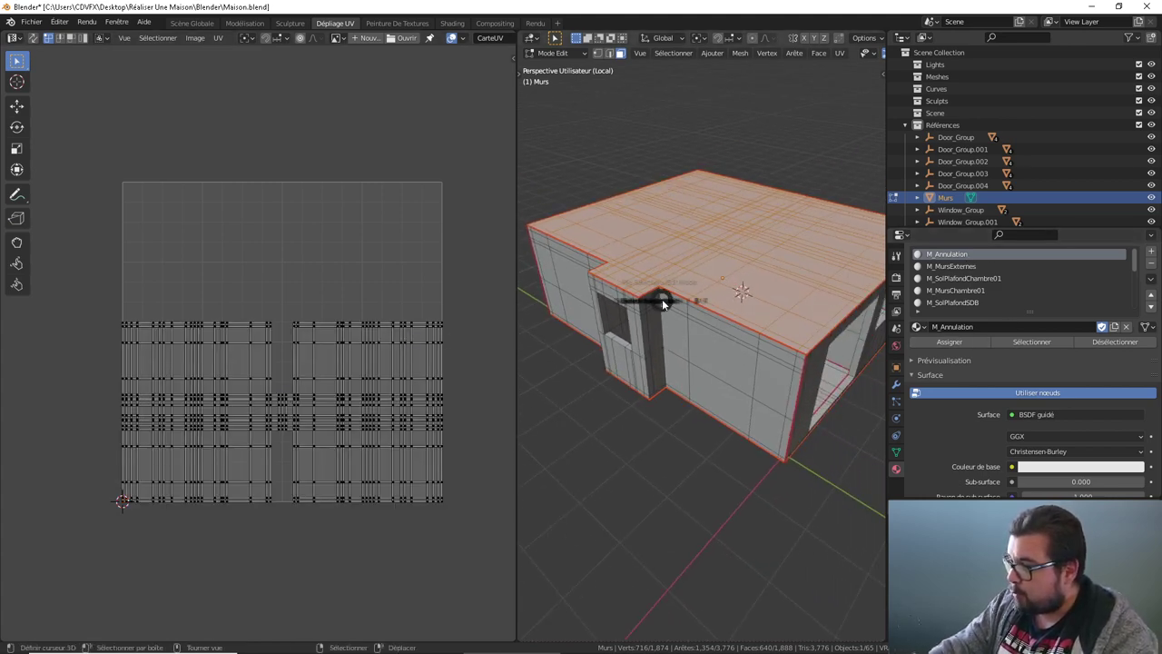
key("a")
left_click(662, 231)
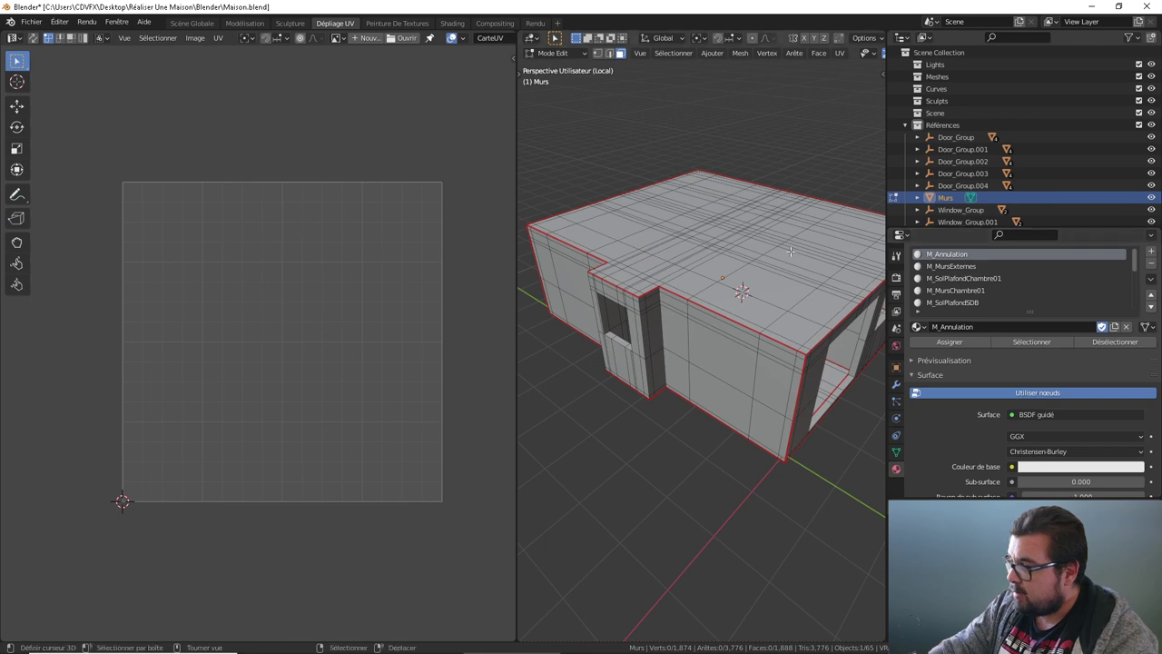
Step: Select all M_MursExternes faces and add two more outer wall faces
left_click(956, 267)
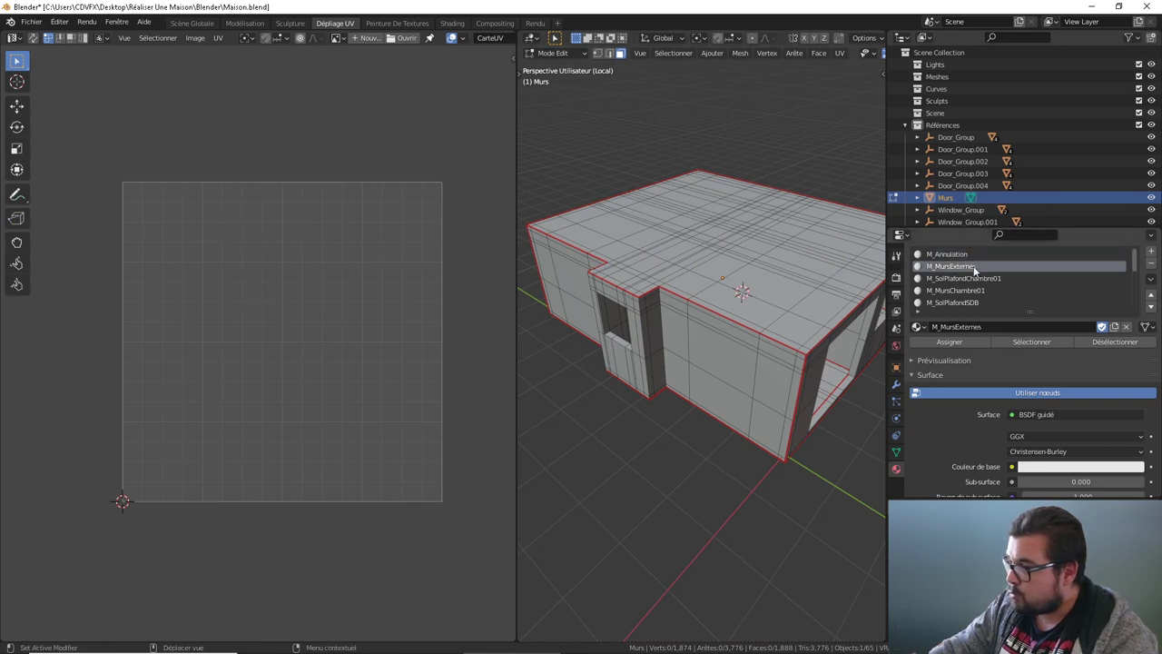
left_click(1024, 343)
mouse_move(727, 318)
middle_mouse_down()
mouse_move(742, 307)
mouse_move(712, 315)
middle_mouse_up()
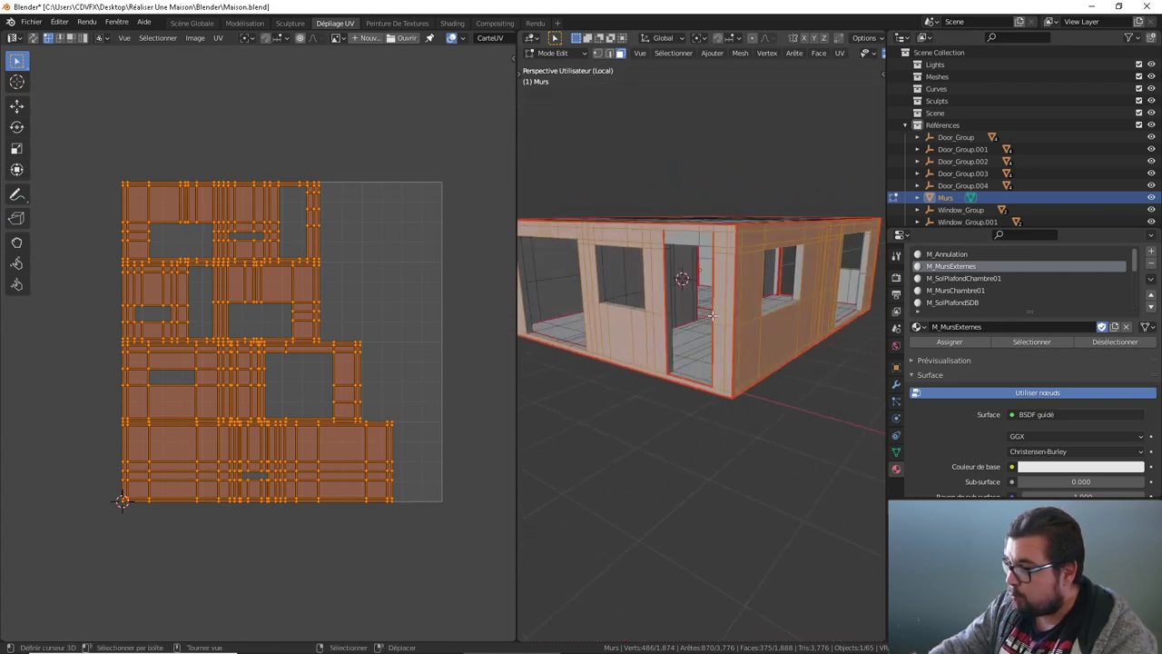
left_click(682, 238, "shift")
left_click(706, 238, "shift")
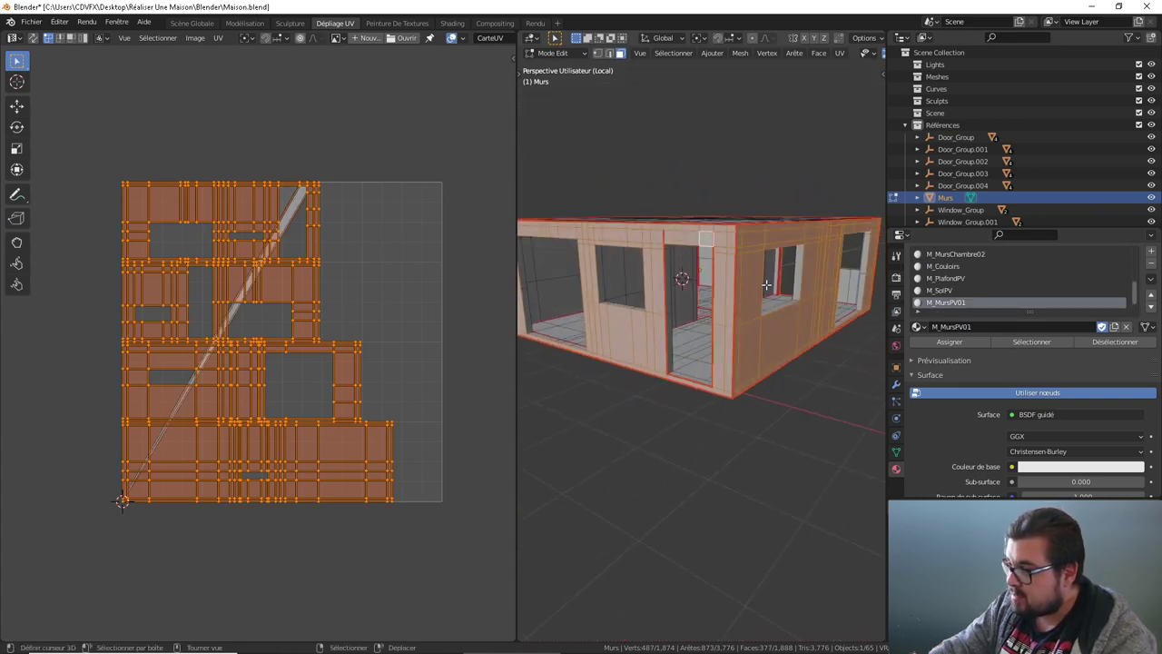
Step: Add two more roof-side wall faces and make M_MursExternes the active slot again
mouse_move(688, 238)
middle_mouse_down()
mouse_move(627, 270)
mouse_move(695, 259)
middle_mouse_up()
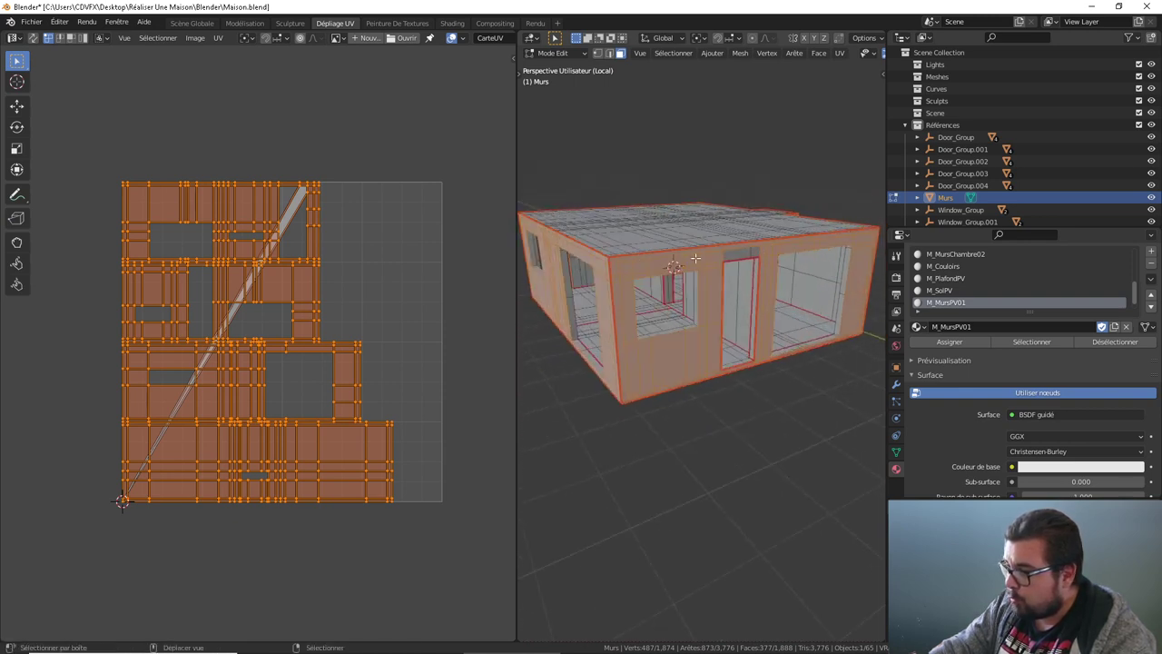
left_click(734, 255, "shift")
left_click(750, 251, "shift")
mouse_move(750, 251)
middle_mouse_down()
mouse_move(745, 274)
mouse_move(595, 284)
mouse_move(686, 313)
middle_mouse_up()
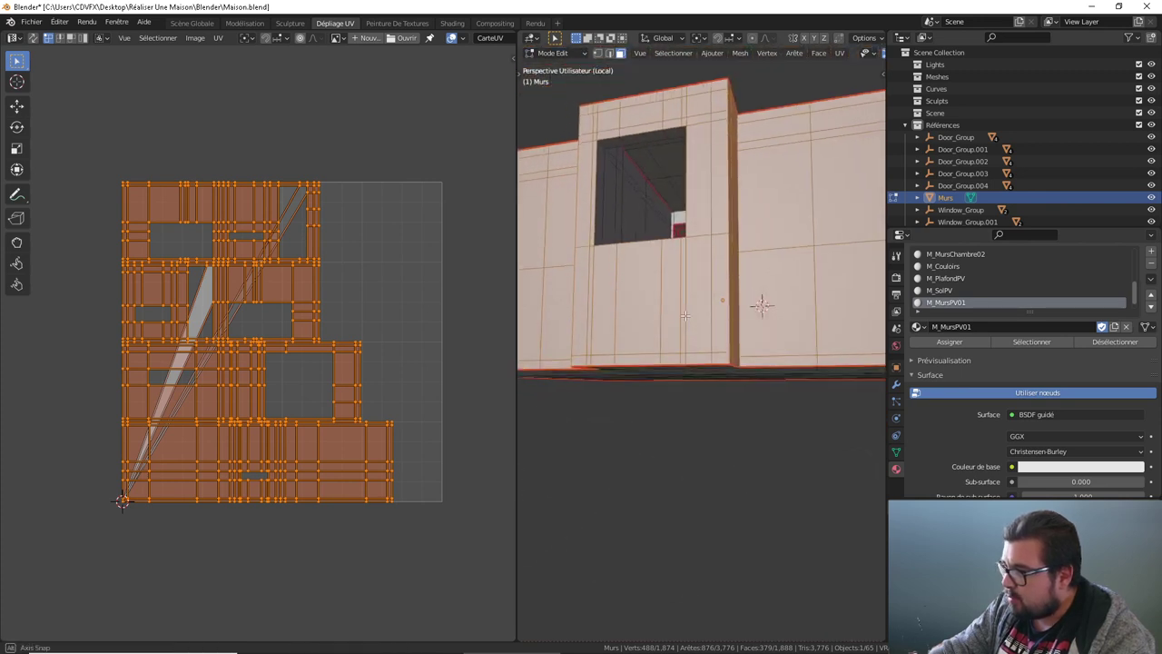
middle_click_drag(687, 314, 615, 345)
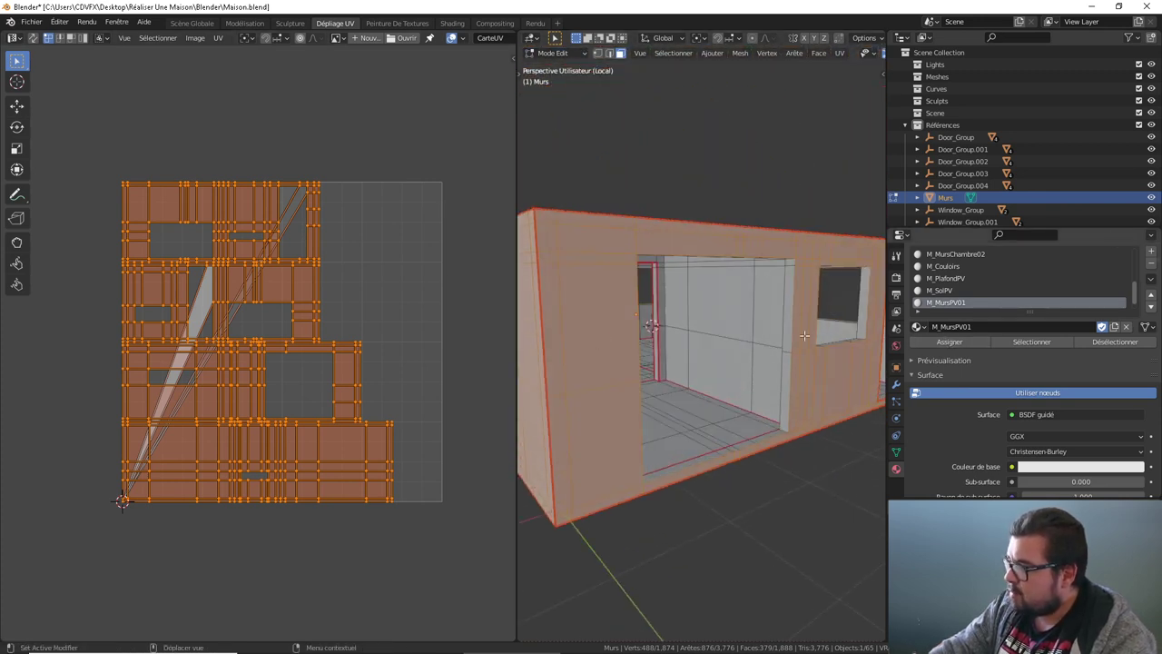
scroll(954, 295, "up", 3)
scroll(965, 287, "up", 2)
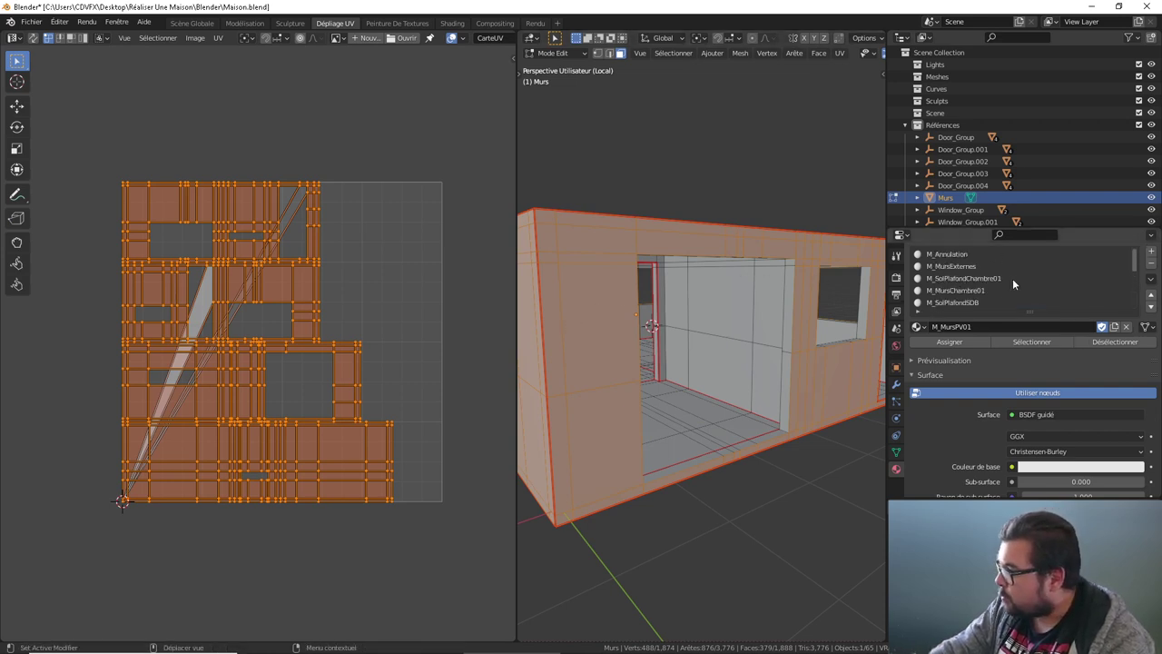
left_click(961, 267)
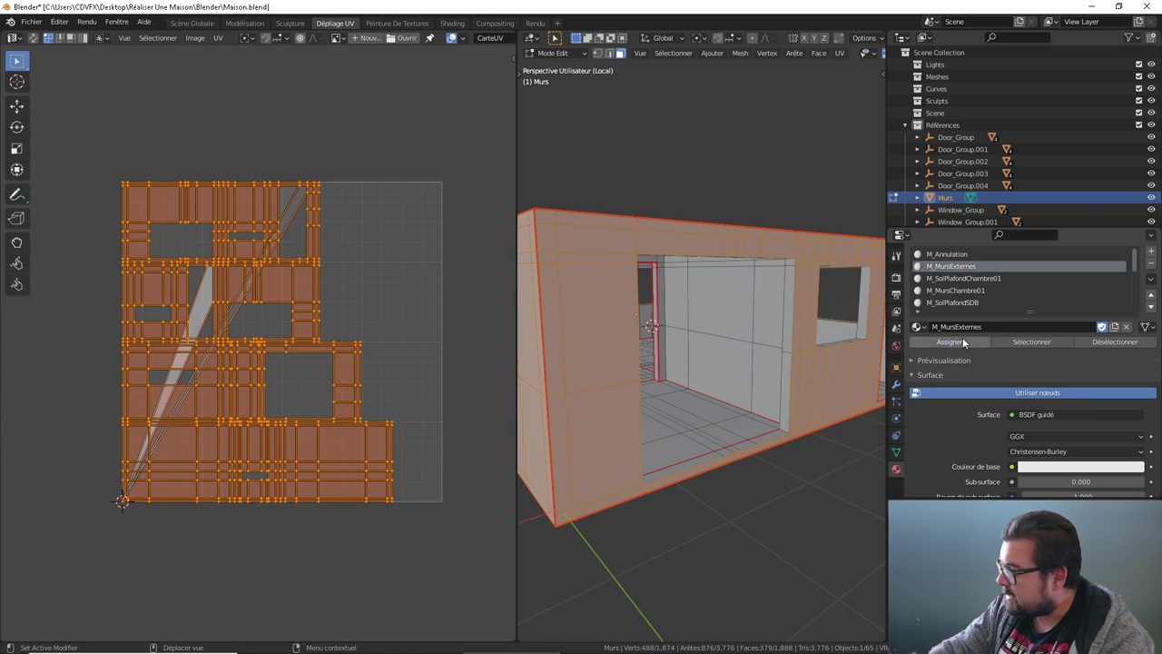
Step: Assign the selected faces to M_MursExternes and unwrap them into UV islands
left_click(964, 342)
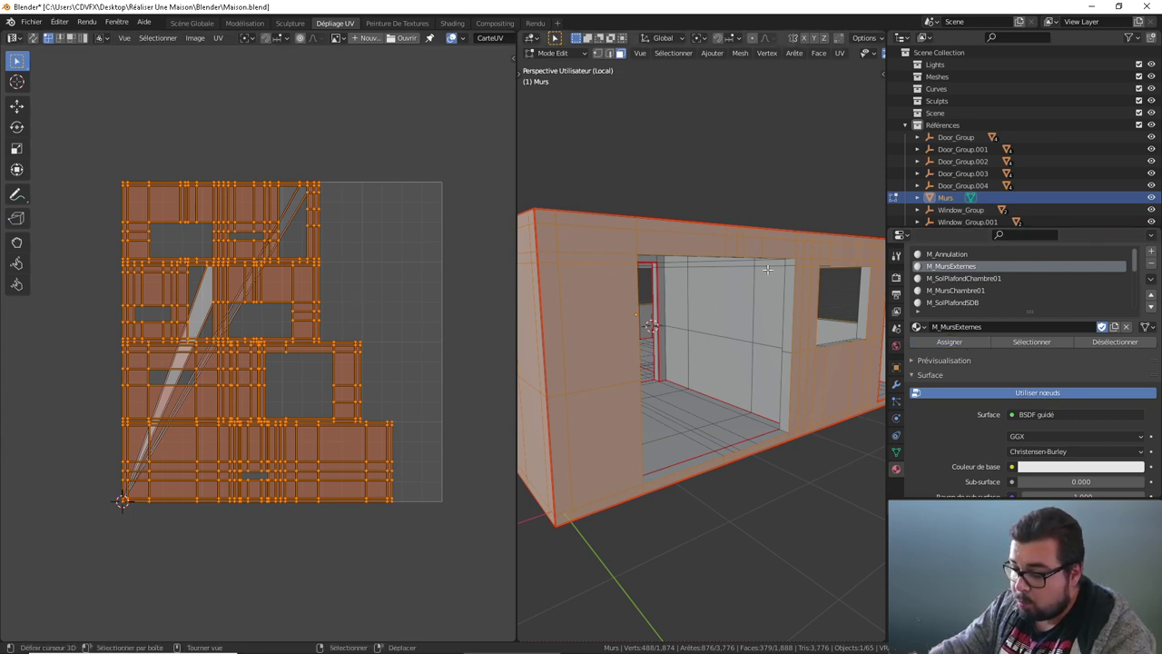
key("u")
left_click(725, 230)
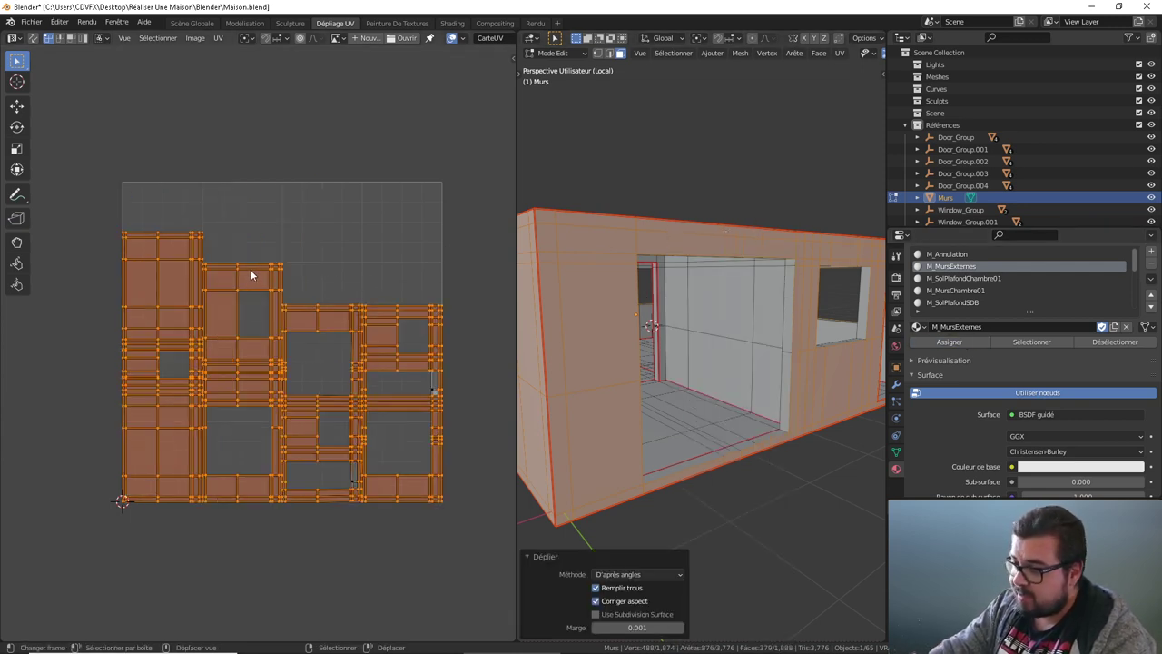
Step: Inspect each UV island in turn, then rectify the rightmost island via Quick Favorites
key("alt+a")
key("a")
key("alt+a")
key("l")
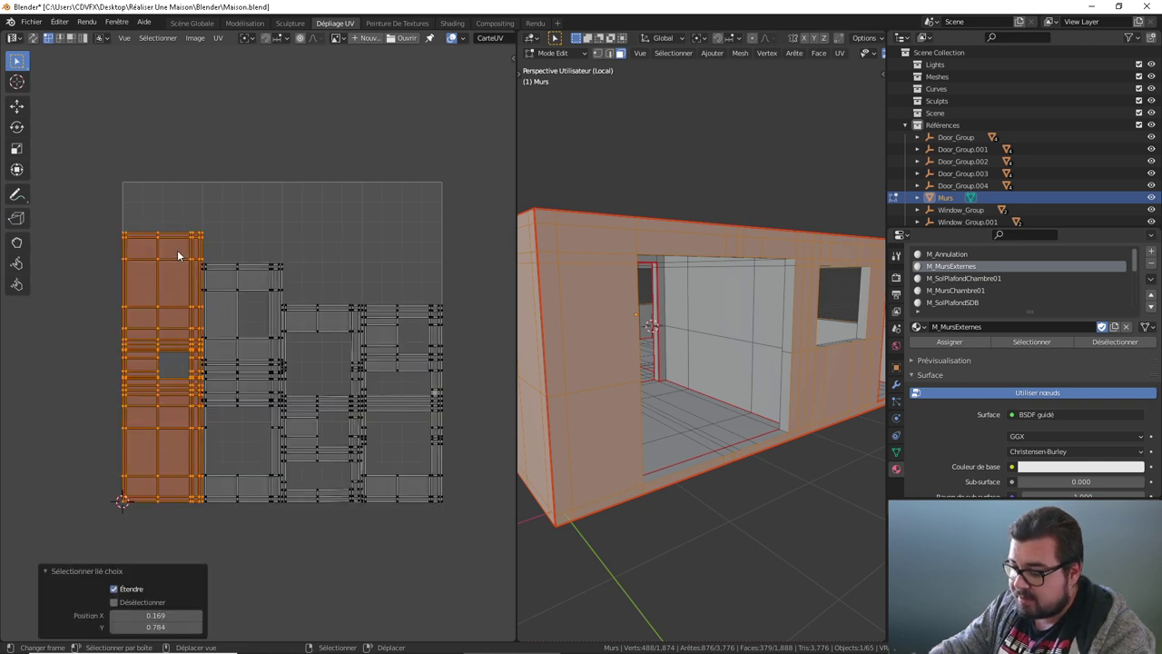
key("alt+a")
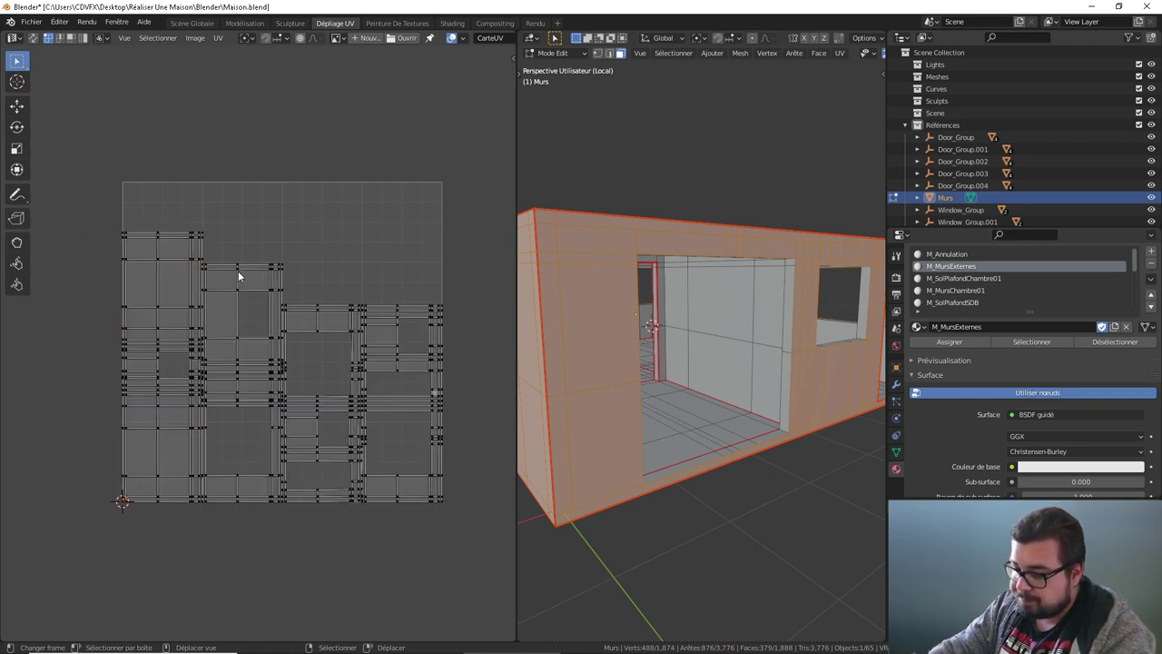
key("l")
key("alt+a")
key("l")
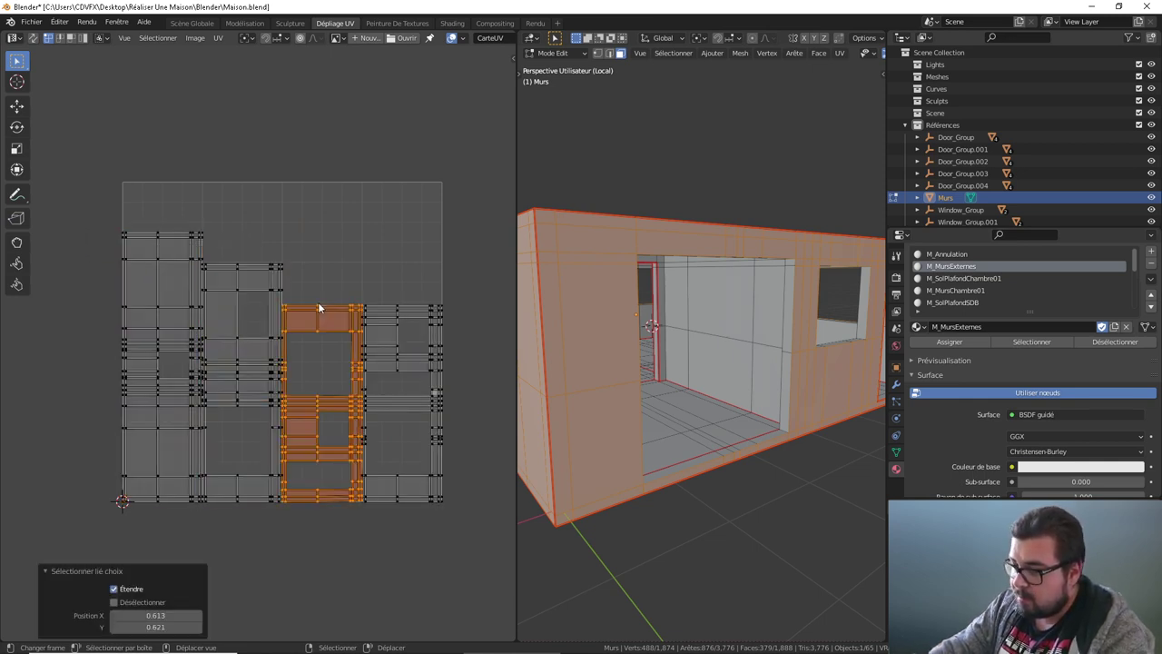
key("alt+a")
key("l")
key("q")
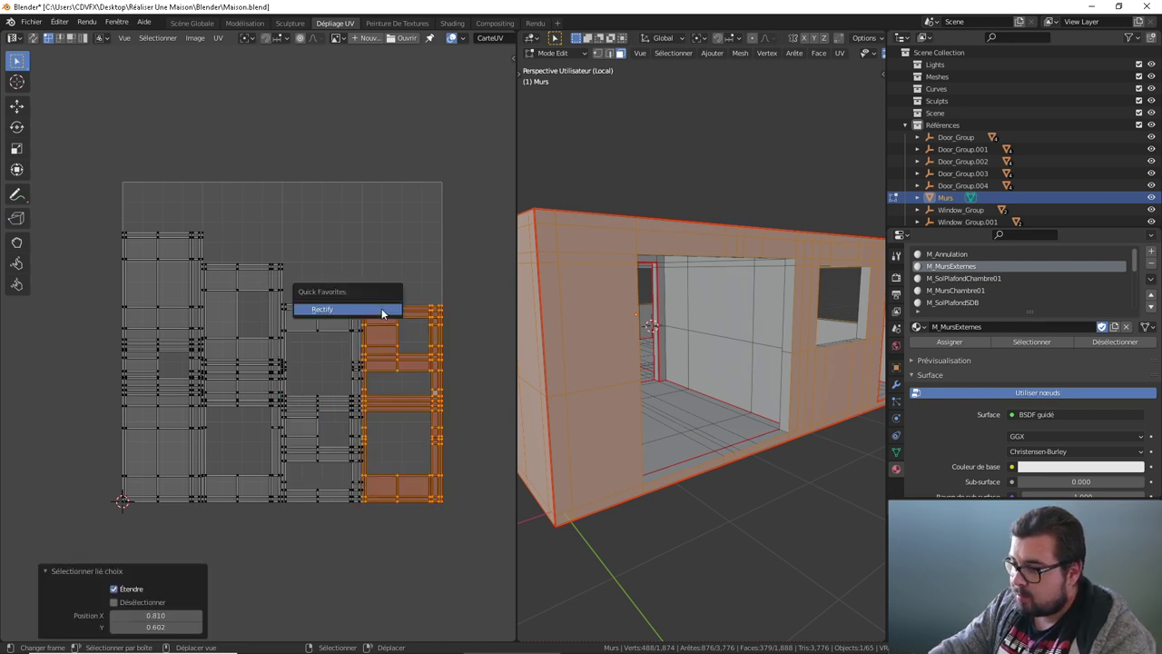
left_click(381, 313)
Step: Rotate the rightmost island by -90° and move it above the UV square
key("alt+a")
key("l")
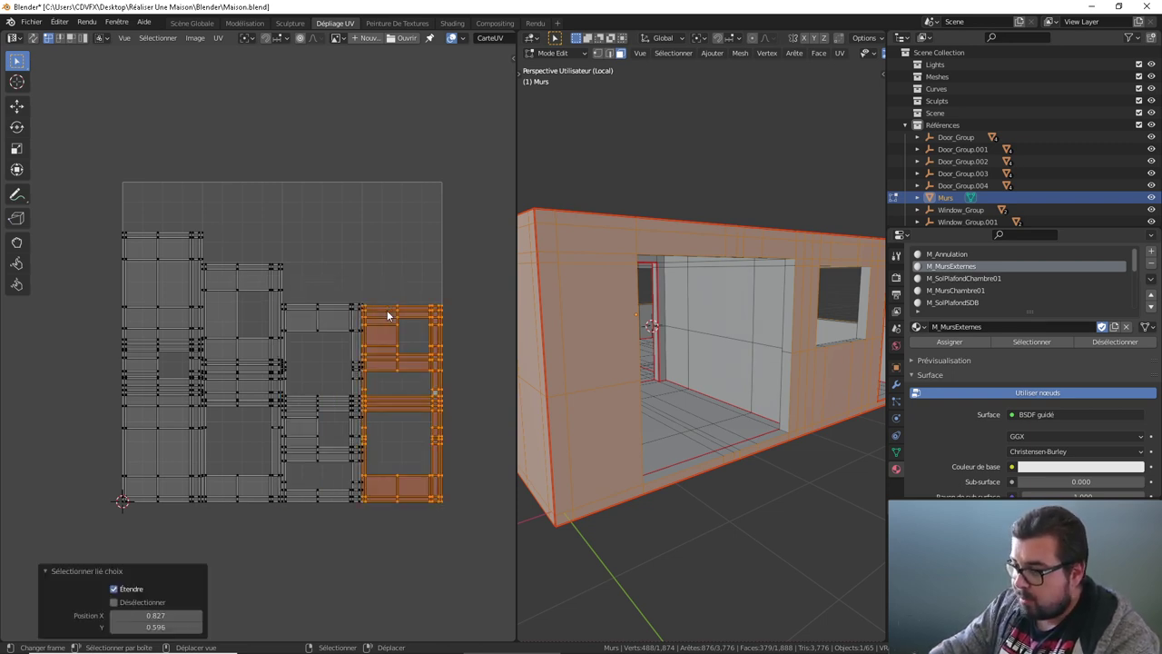
type("r-90")
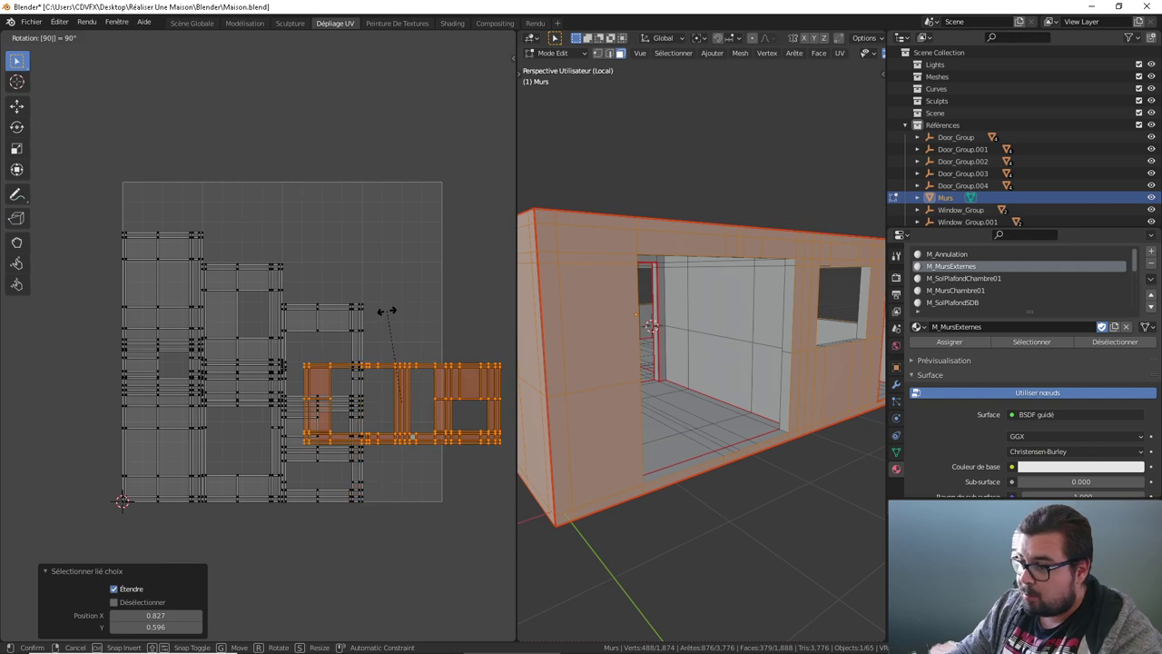
key("Return")
key("g")
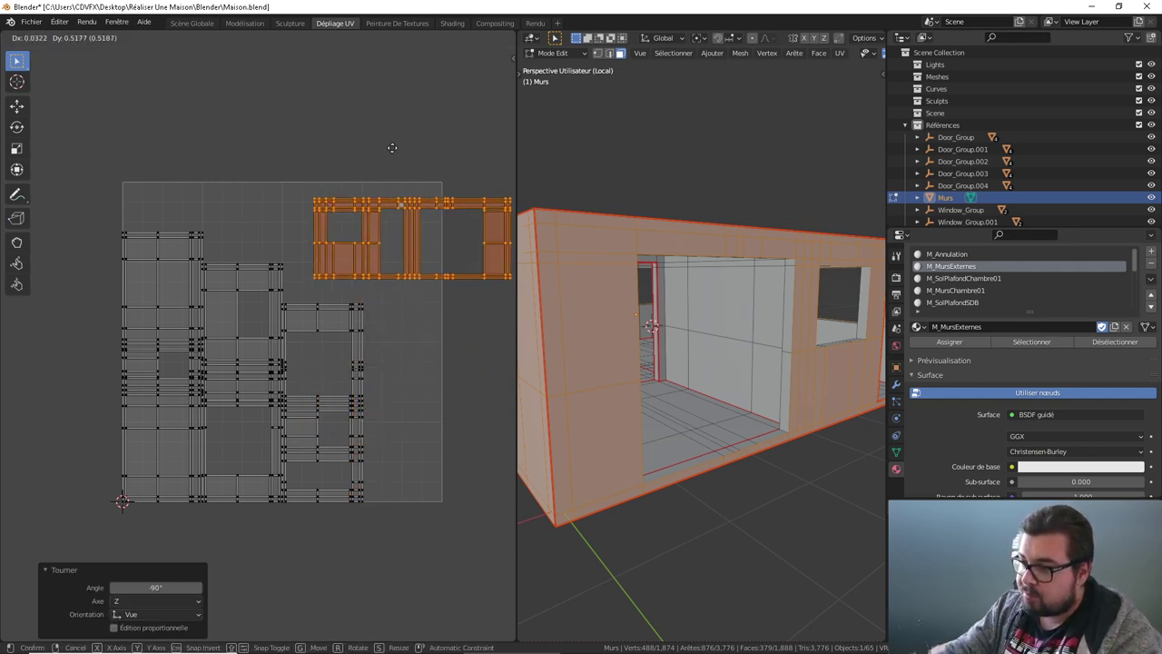
key("Return")
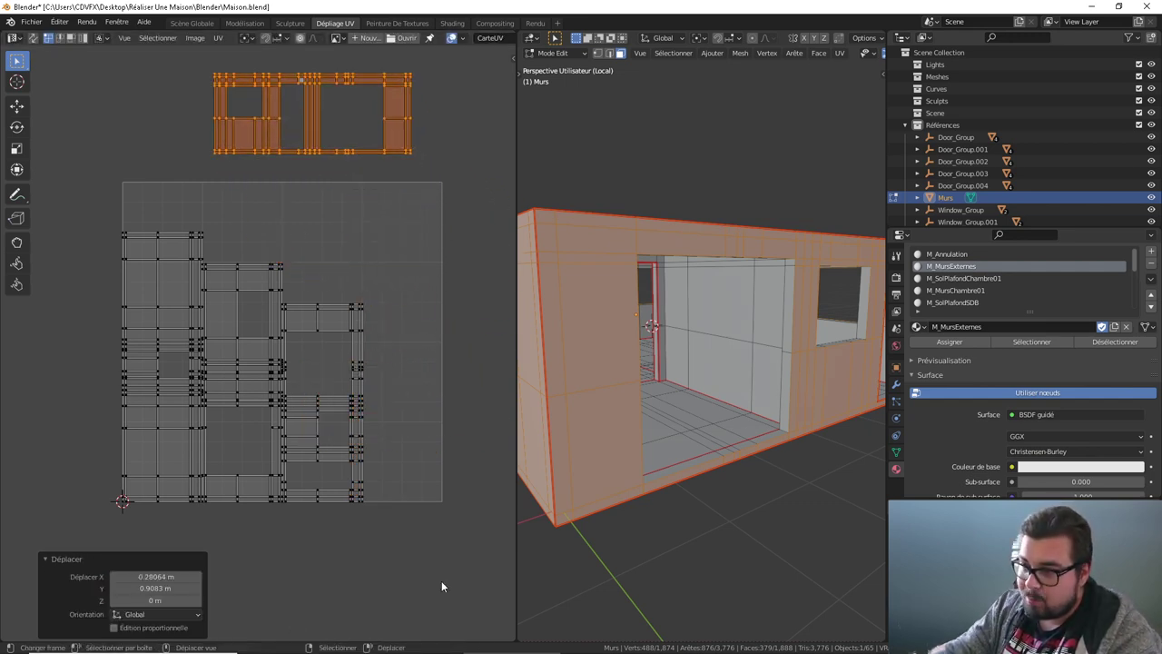
key("alt+a")
Step: Rotate the right-hand island horizontal and place it at top left beside the other
key("l")
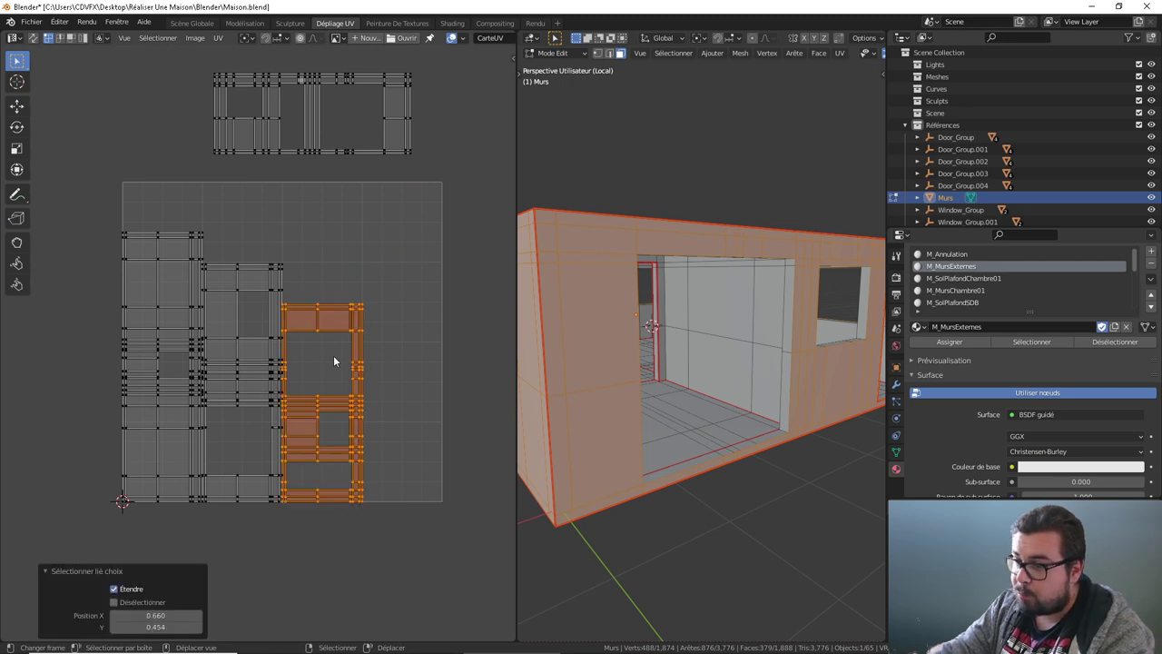
key("r")
left_click(333, 357)
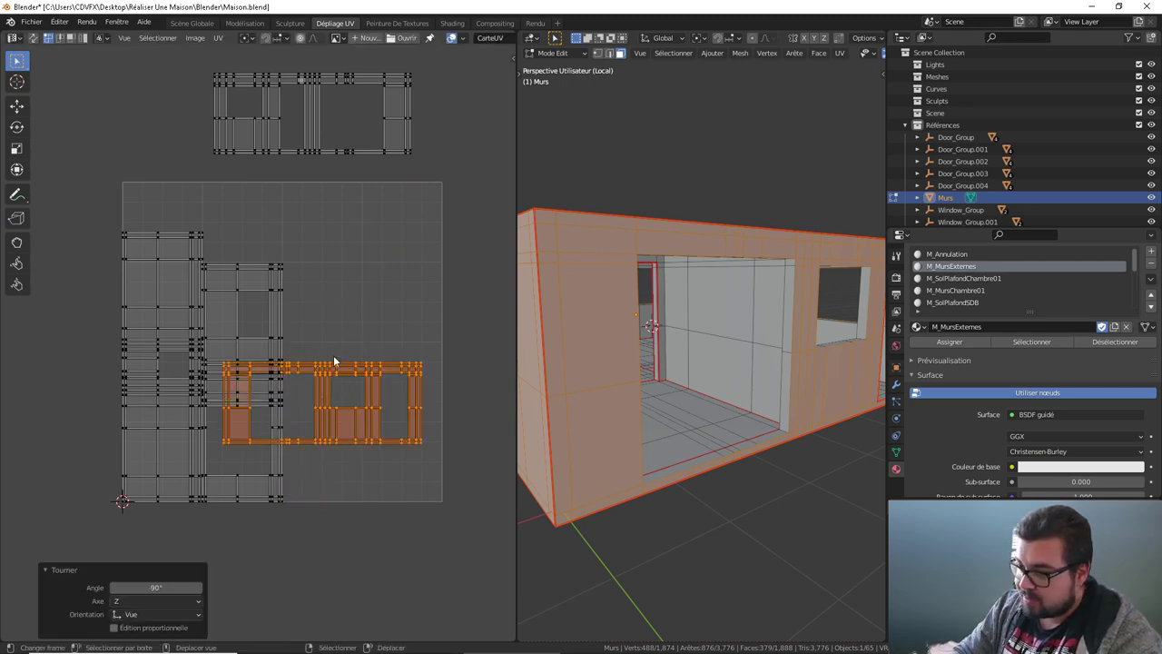
key("g")
left_click(223, 234)
key("alt+a")
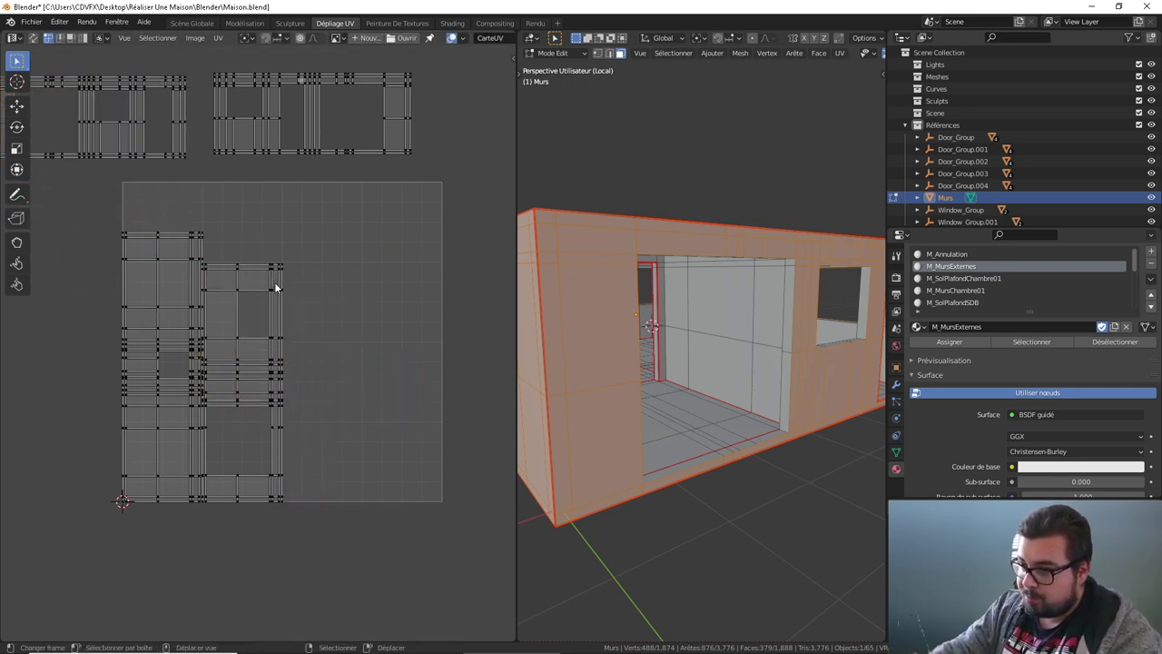
Step: Turn another island 90° to horizontal and drop it at the far left
type("lr90")
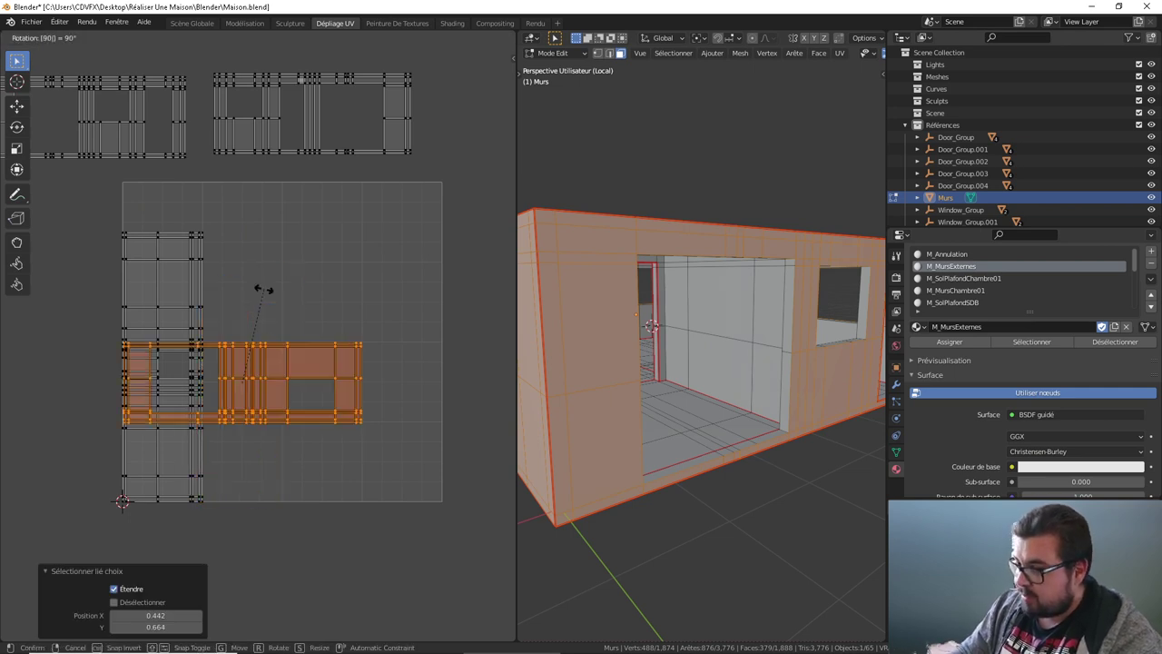
key("Return")
scroll(268, 294, "down", 2)
key("g")
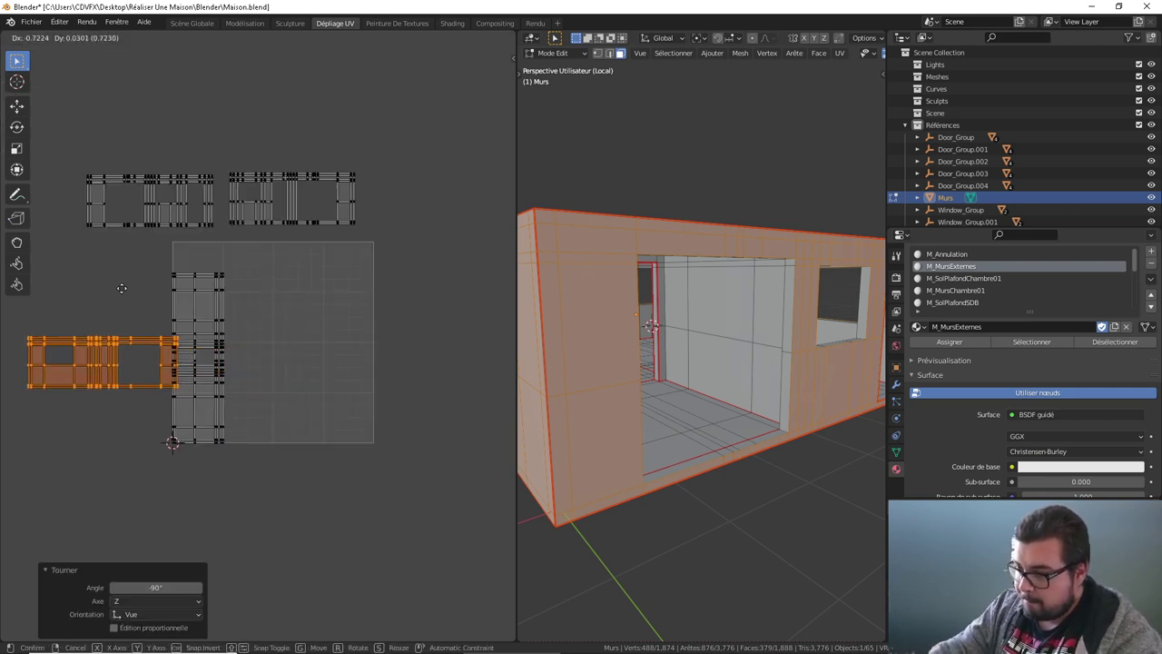
left_click(151, 294)
key("alt+a")
Step: Turn the last vertical island horizontal, then pack all islands with Rotate unchecked
type("l")
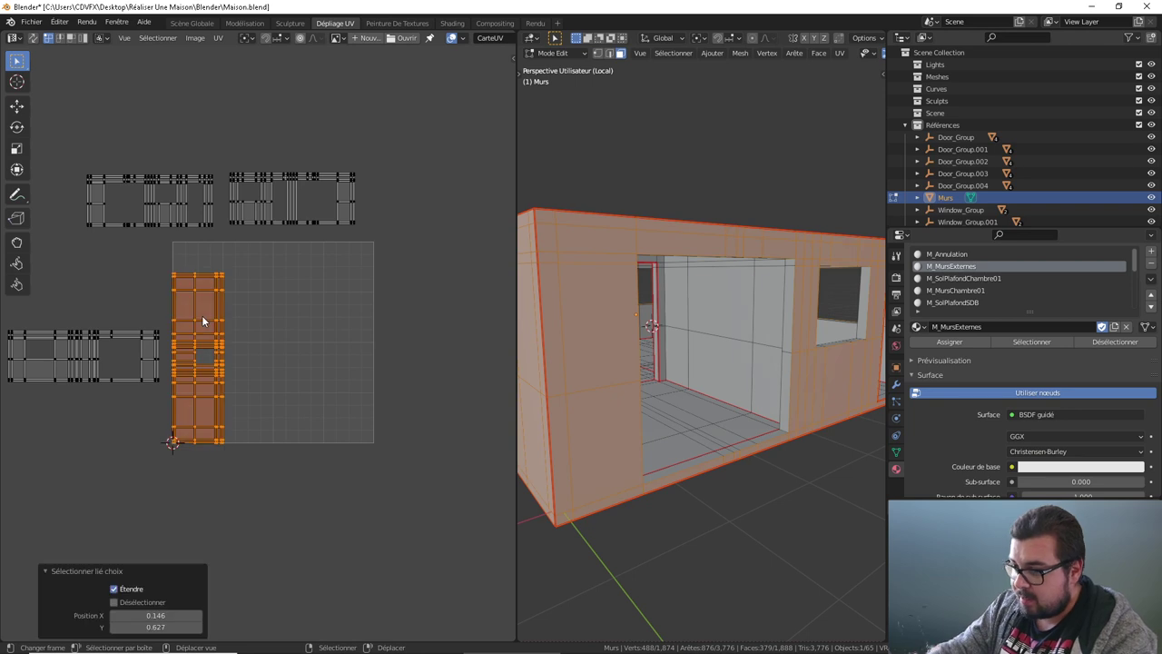
type("r90")
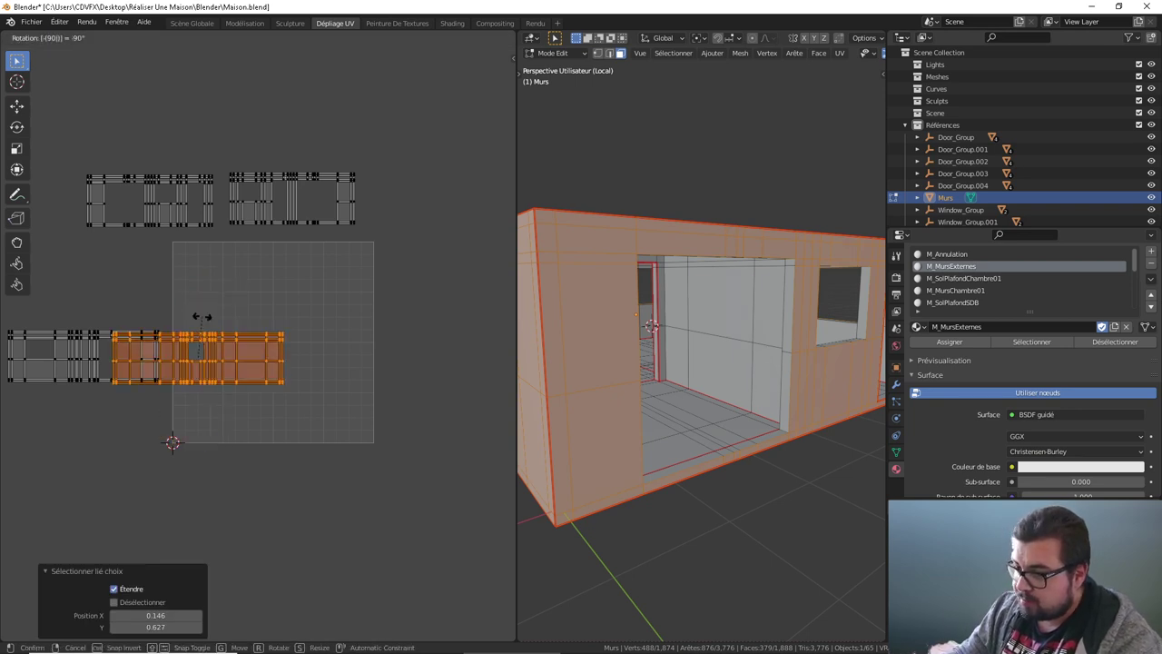
key("Return")
key("alt+a")
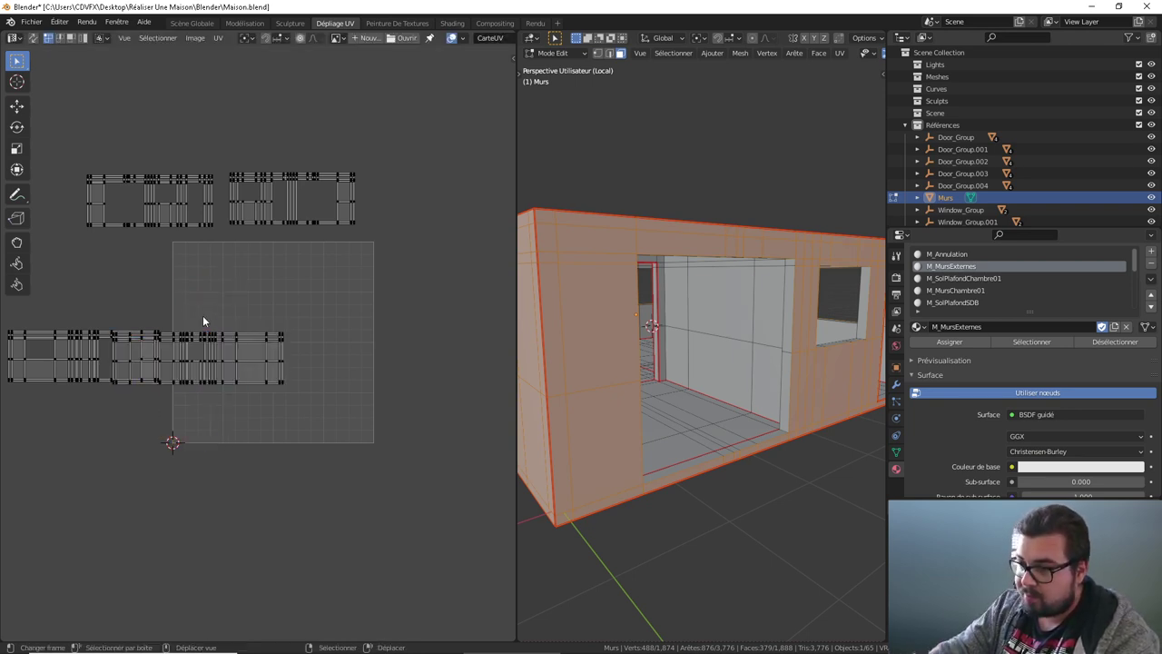
key("a")
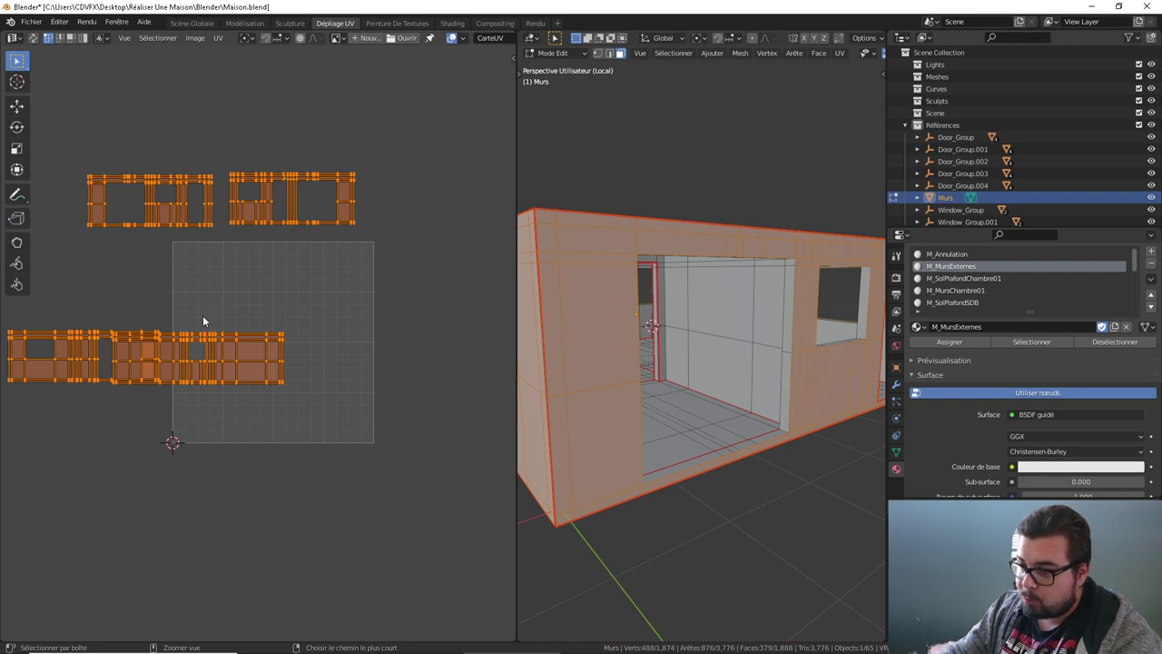
key("ctrl+p")
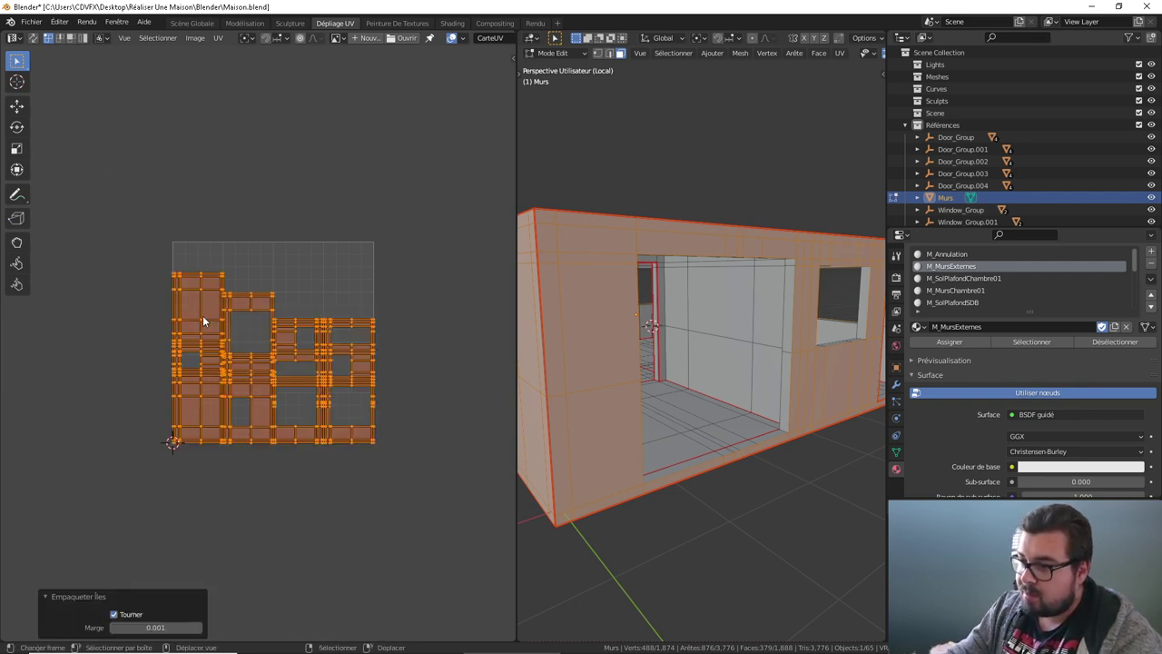
left_click(114, 614)
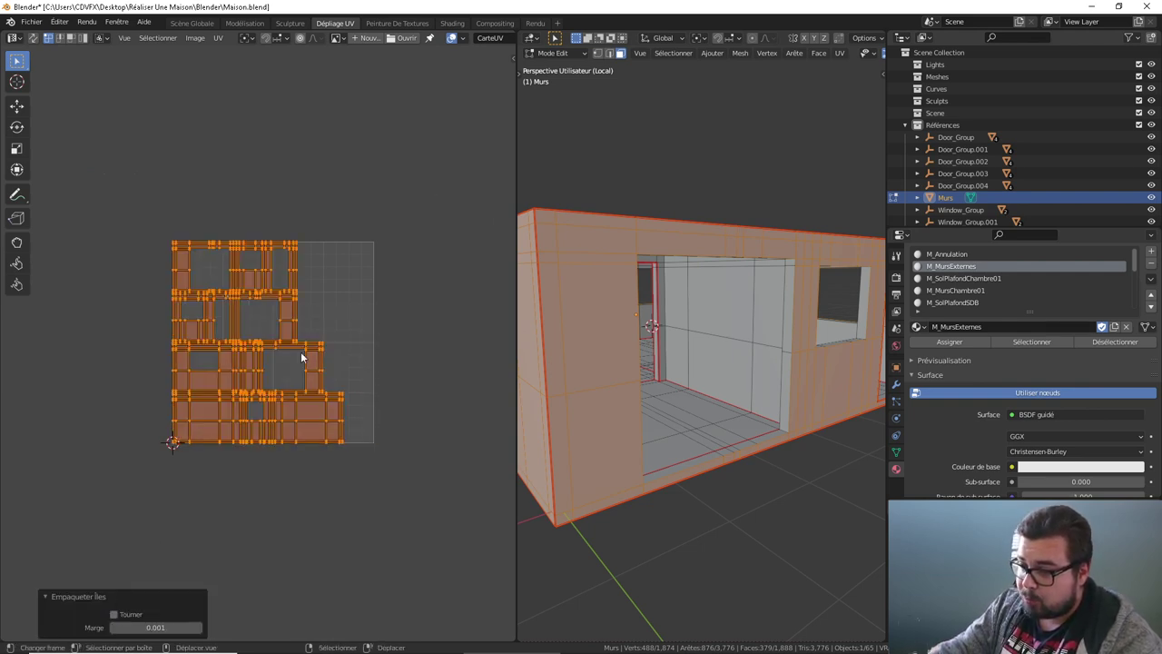
left_click(952, 341)
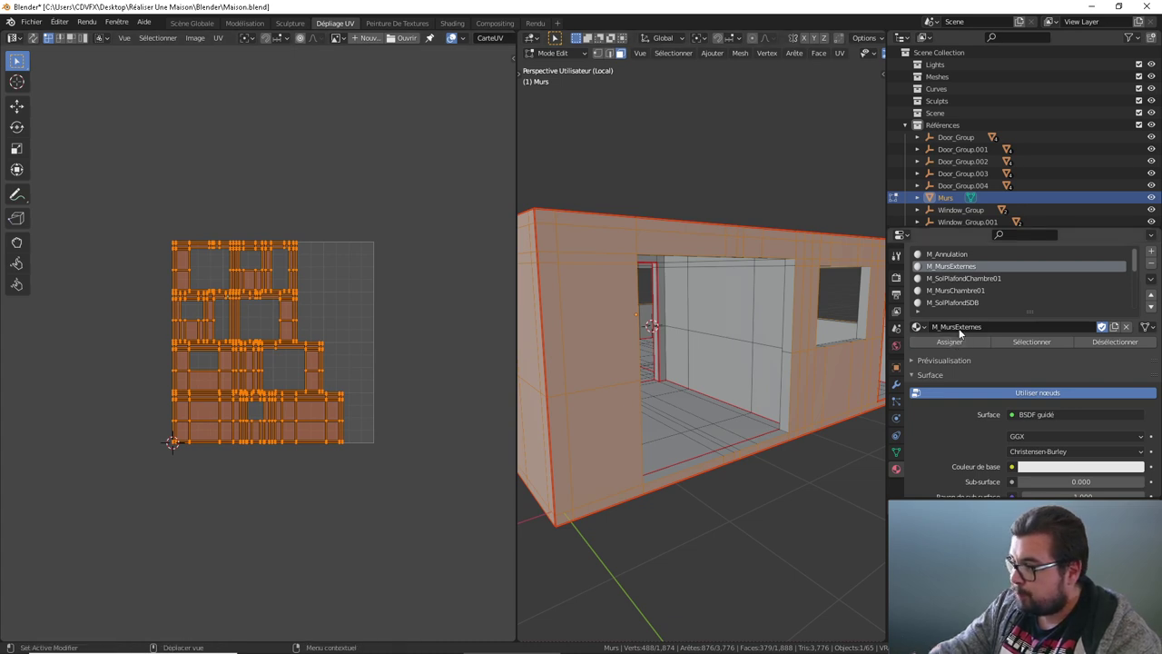
Step: Deselect everything and select the faces using M_SolPlafondChambre01
key("a")
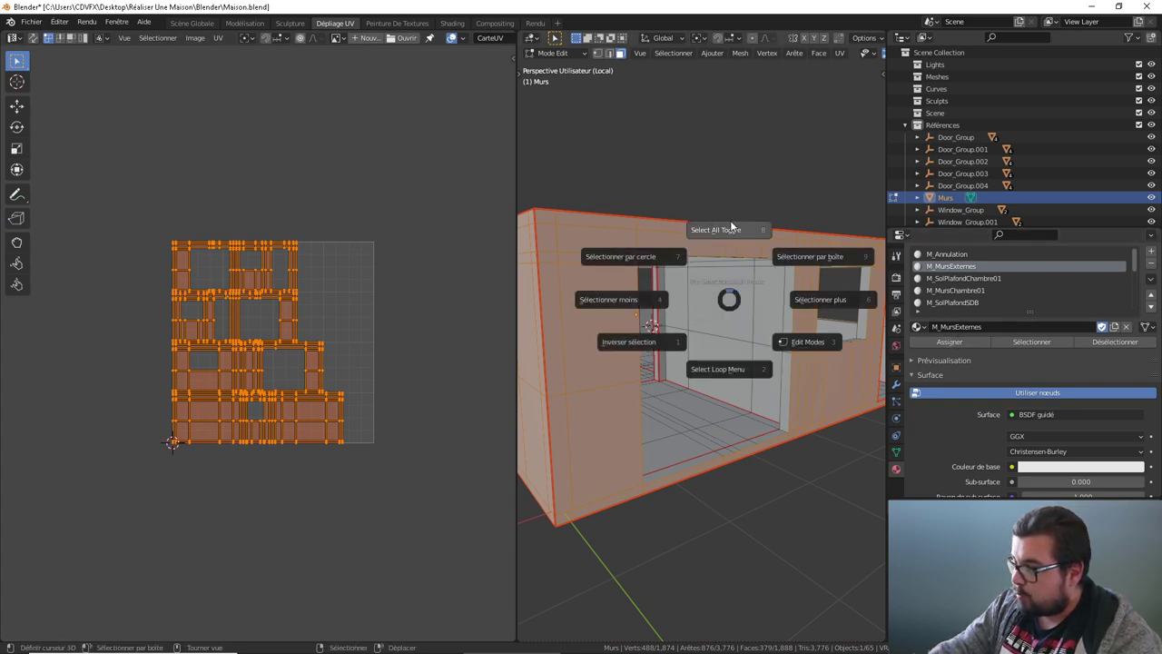
left_click(737, 259)
left_click(941, 279)
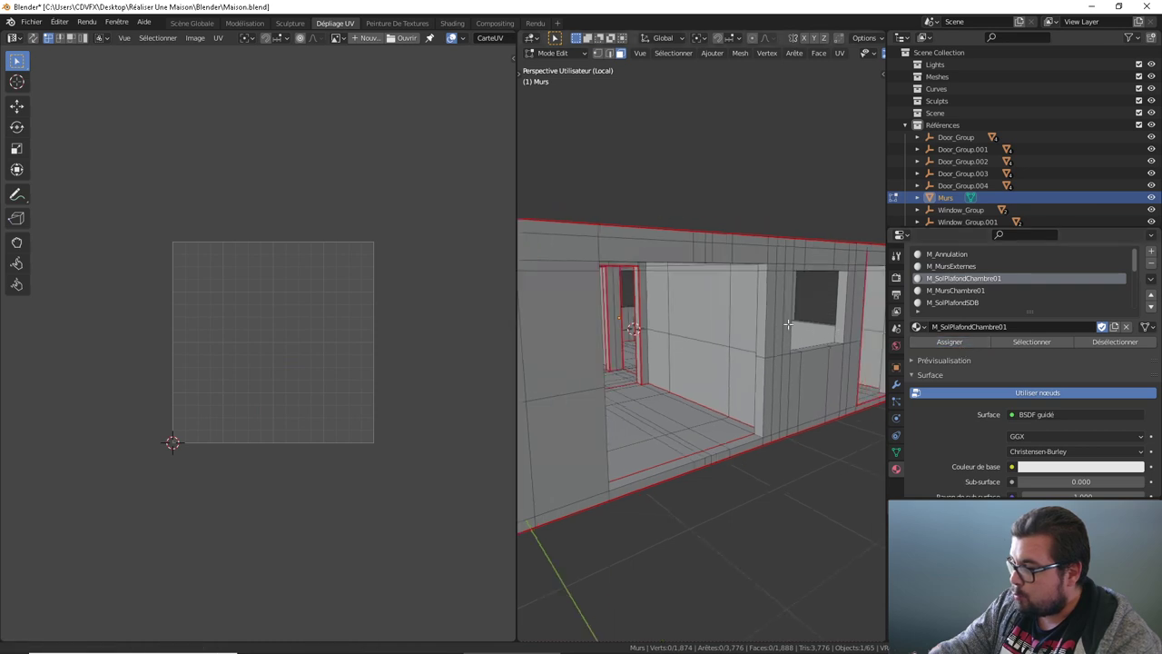
scroll(572, 336, "down", 3)
mouse_move(572, 337)
middle_mouse_down()
mouse_move(635, 360)
mouse_move(762, 371)
mouse_move(653, 399)
mouse_move(718, 401)
middle_mouse_up()
left_click(1034, 342)
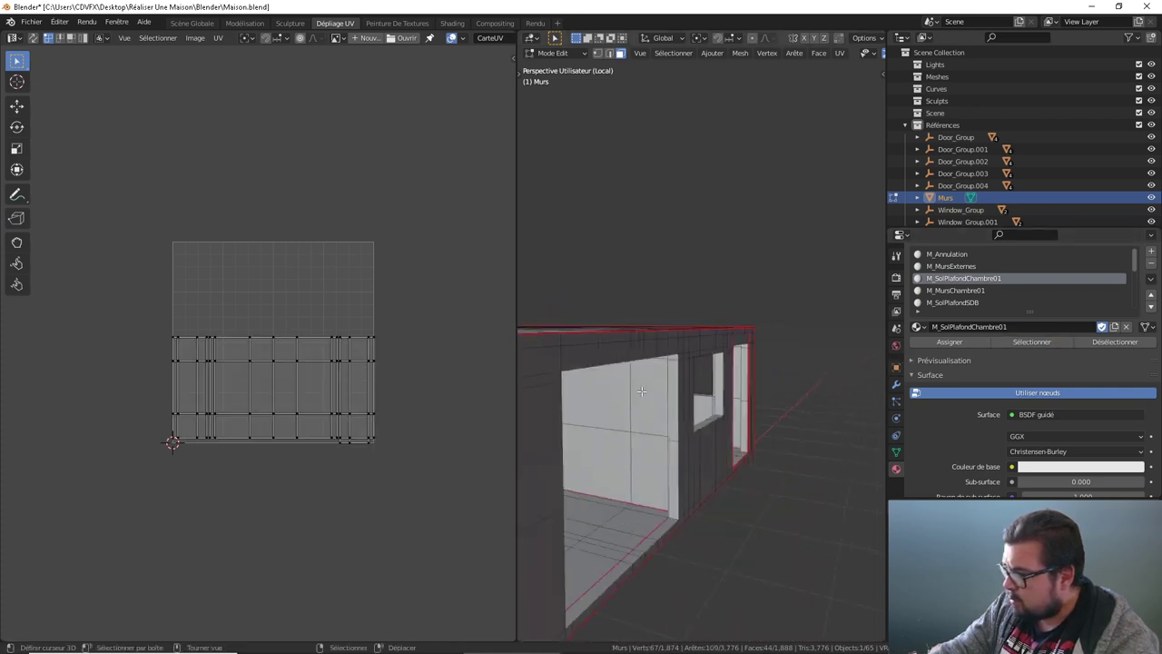
Step: Check the bedroom floor and ceiling faces and assign them M_SolPlafondChambre01
scroll(718, 401, "up", 3)
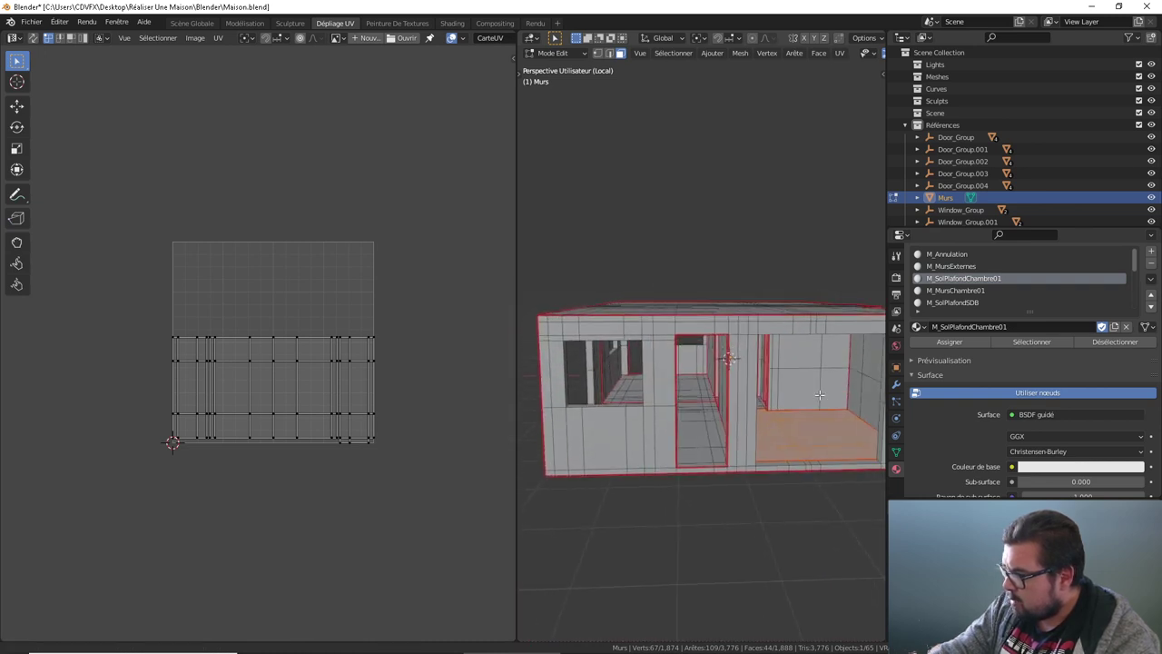
scroll(718, 402, "up", 3)
mouse_move(718, 401)
middle_mouse_down()
mouse_move(730, 357)
mouse_move(740, 426)
middle_mouse_up()
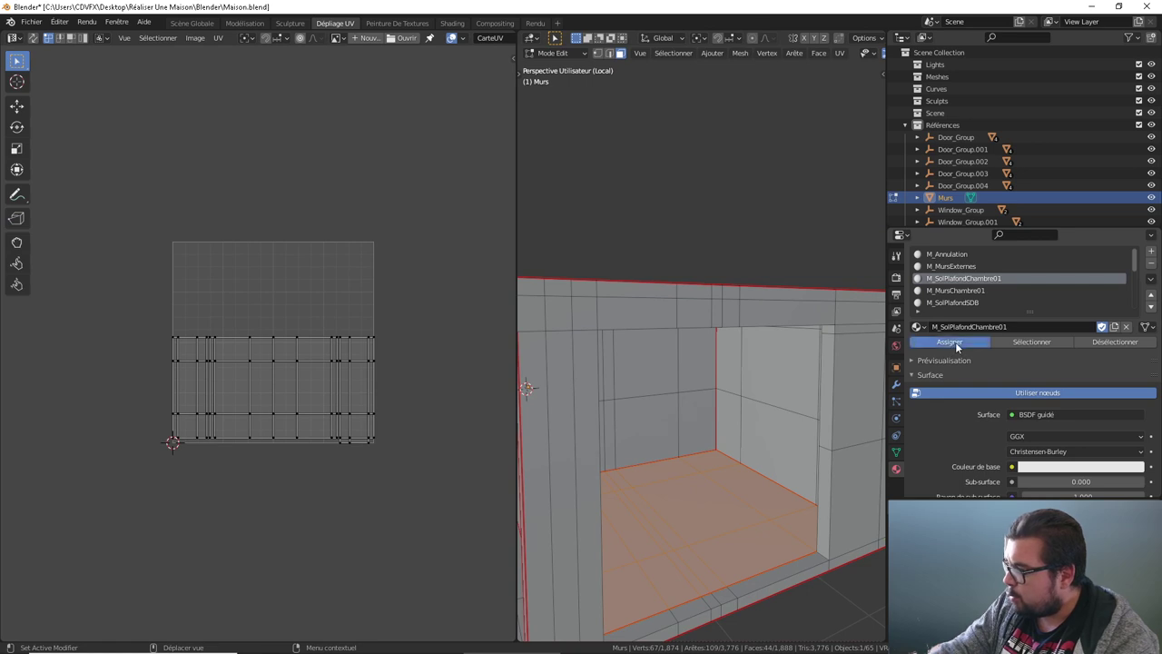
left_click(955, 341)
Step: Inspect and pack the bedroom floor and ceiling UV islands, then make M_MursChambre01 active
key("l")
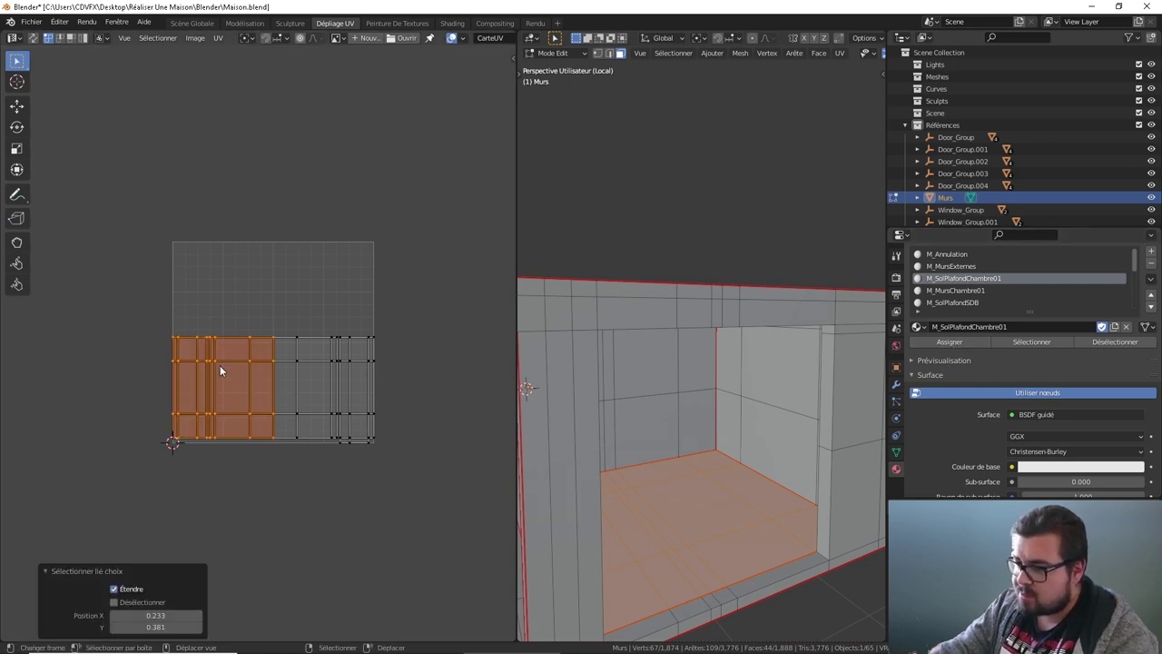
key("alt+a")
key("l")
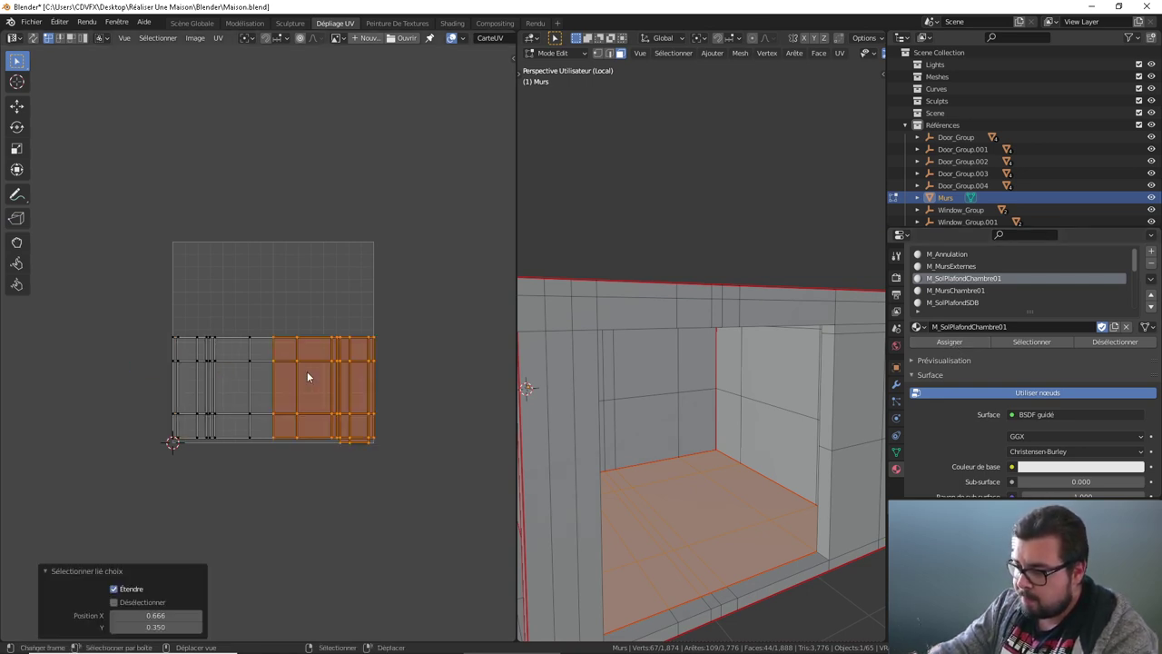
key("alt+a")
key("a")
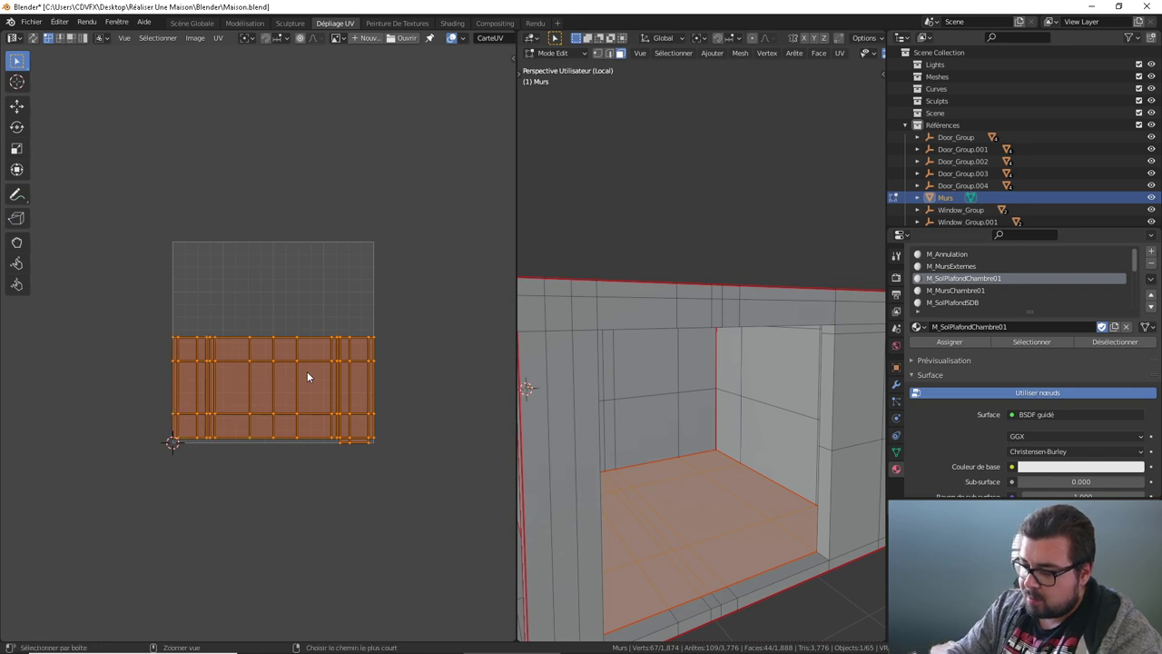
key("ctrl+p")
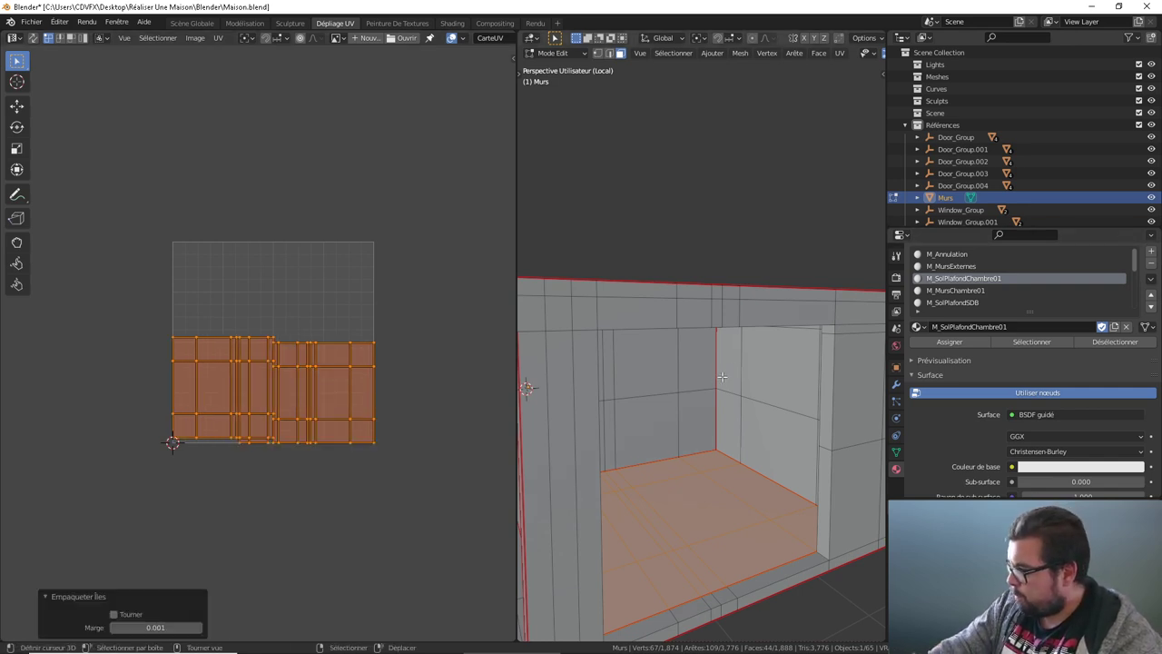
key("alt+a")
left_click(977, 292)
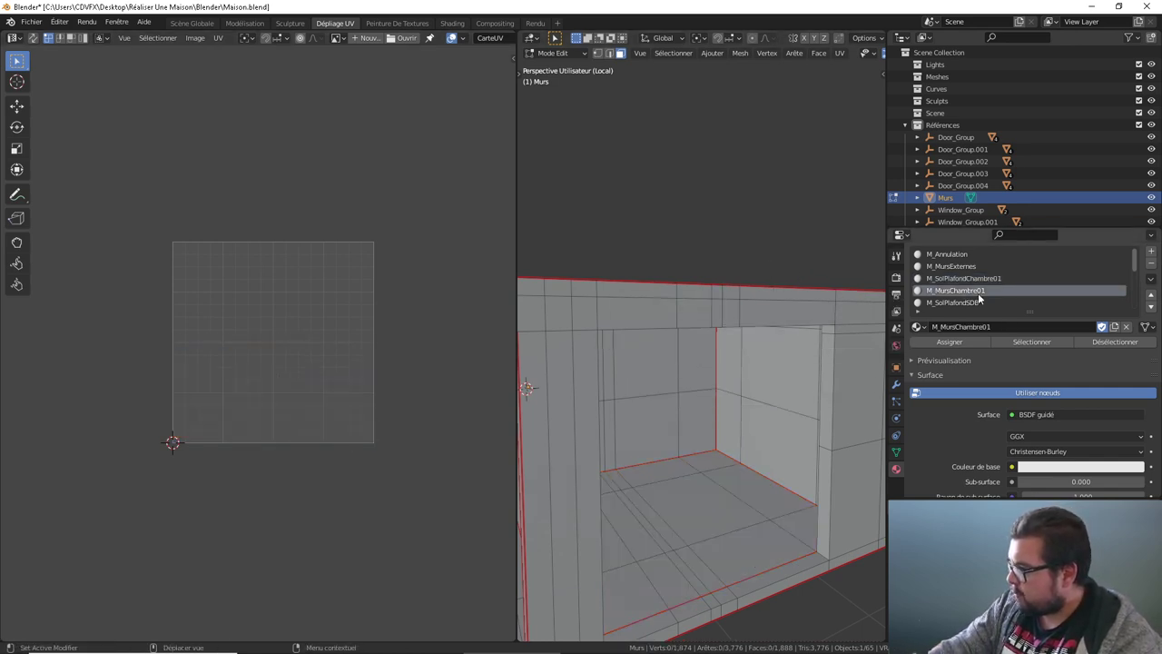
Step: Select the M_MursChambre01 faces and bring the bedroom doorway into view
left_click(1042, 341)
middle_click_drag(708, 390, 736, 388)
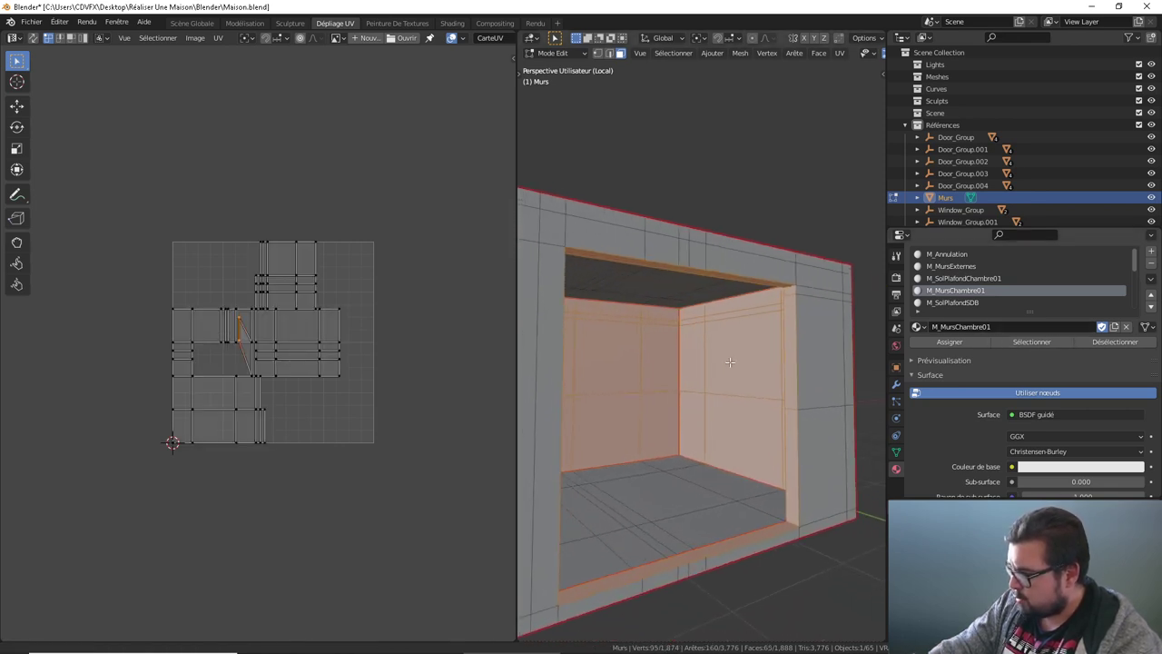
scroll(736, 388, "up", 3)
scroll(753, 391, "up", 3)
scroll(799, 398, "up", 2)
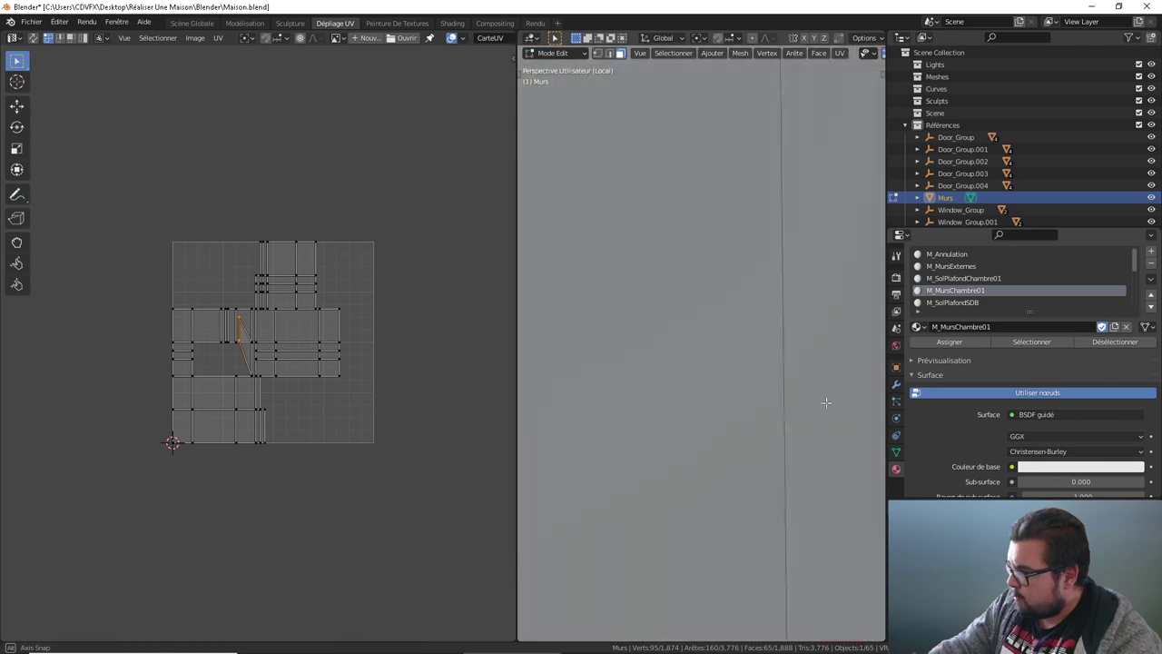
scroll(856, 404, "up", 2)
scroll(855, 404, "up", 2)
scroll(645, 403, "down", 3)
middle_click_drag(703, 408, 844, 408)
scroll(844, 408, "up", 2)
scroll(772, 345, "down", 3)
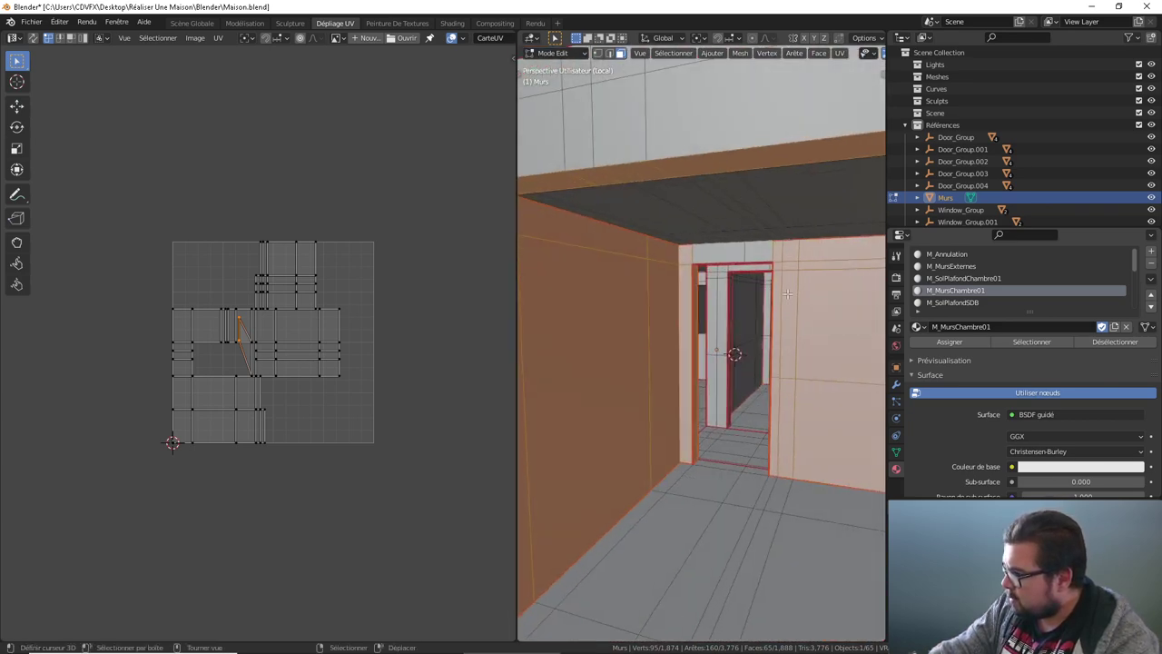
Step: Add the lintel faces above the doorway and assign them to M_MursChambre01
left_click(726, 250)
left_click(759, 252, "shift")
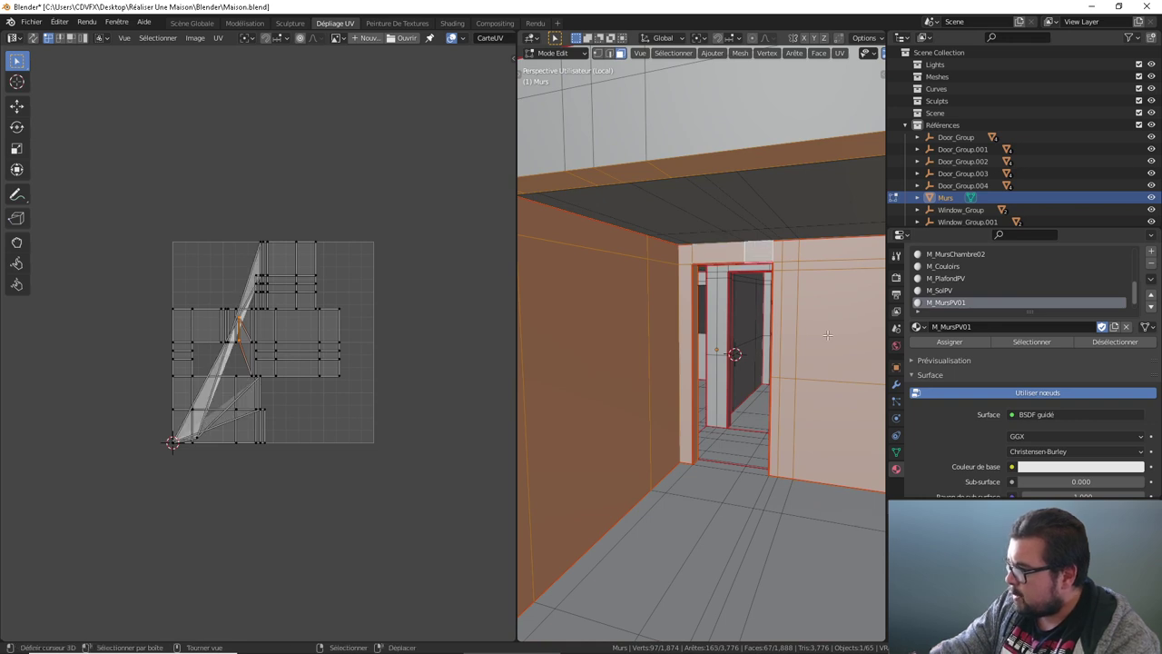
scroll(1002, 303, "up", 5)
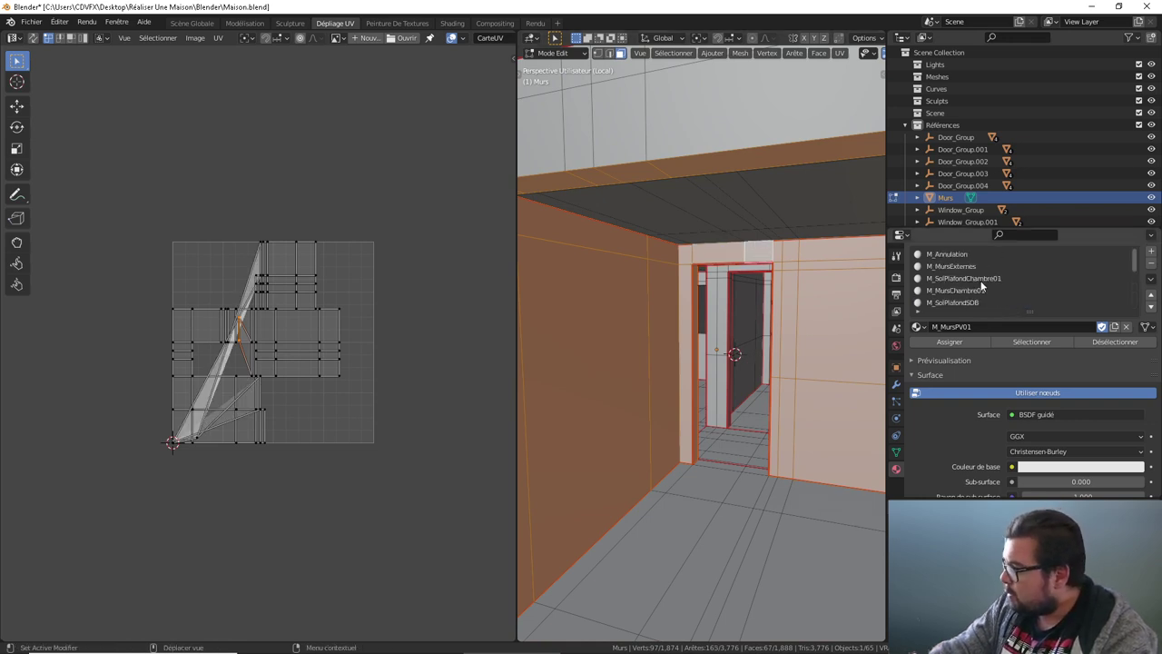
left_click(971, 290)
left_click(950, 341)
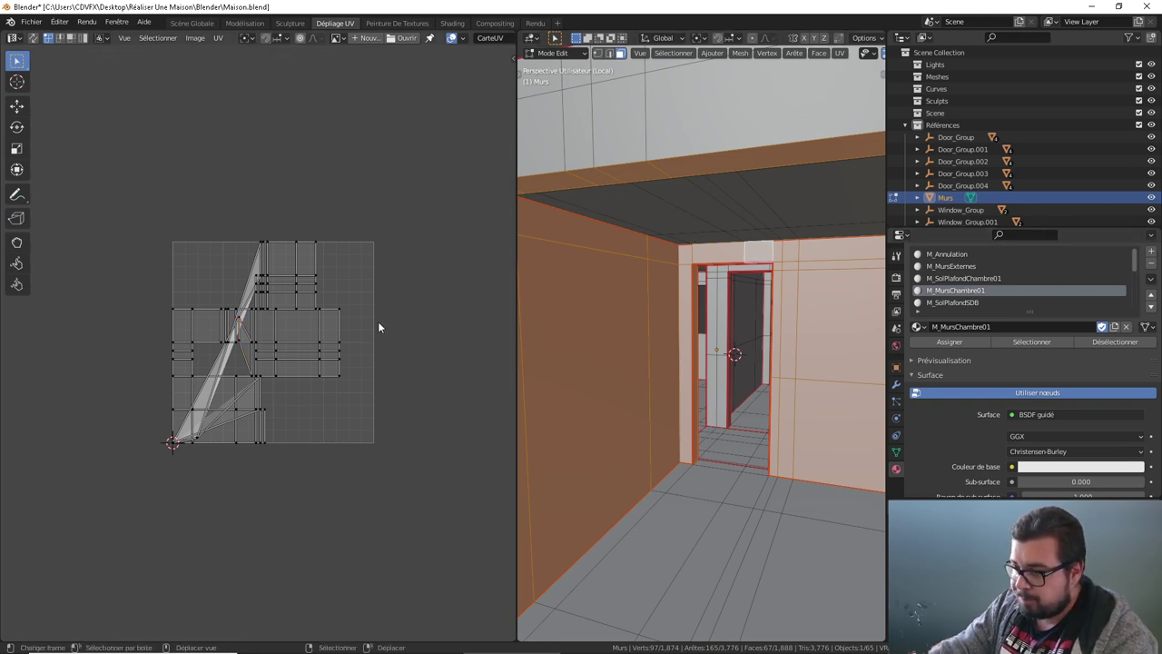
Step: Unwrap the bedroom-wall faces, check the UV layout, and switch to Edge select mode
key("u")
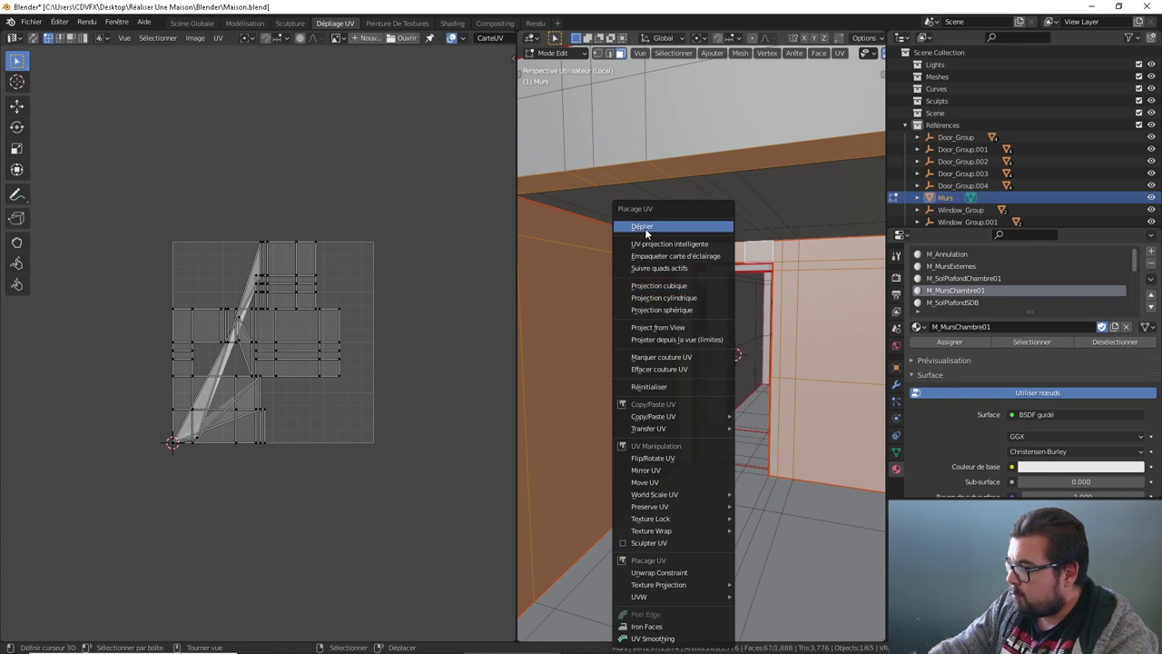
left_click(636, 227)
key("a")
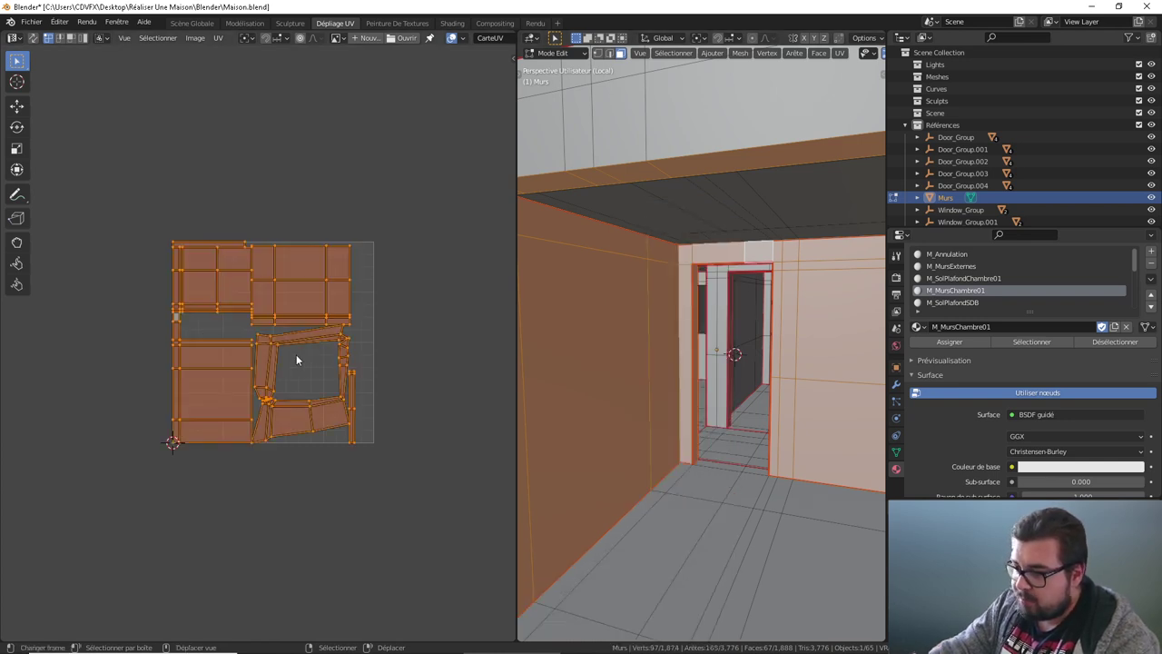
key("alt+a")
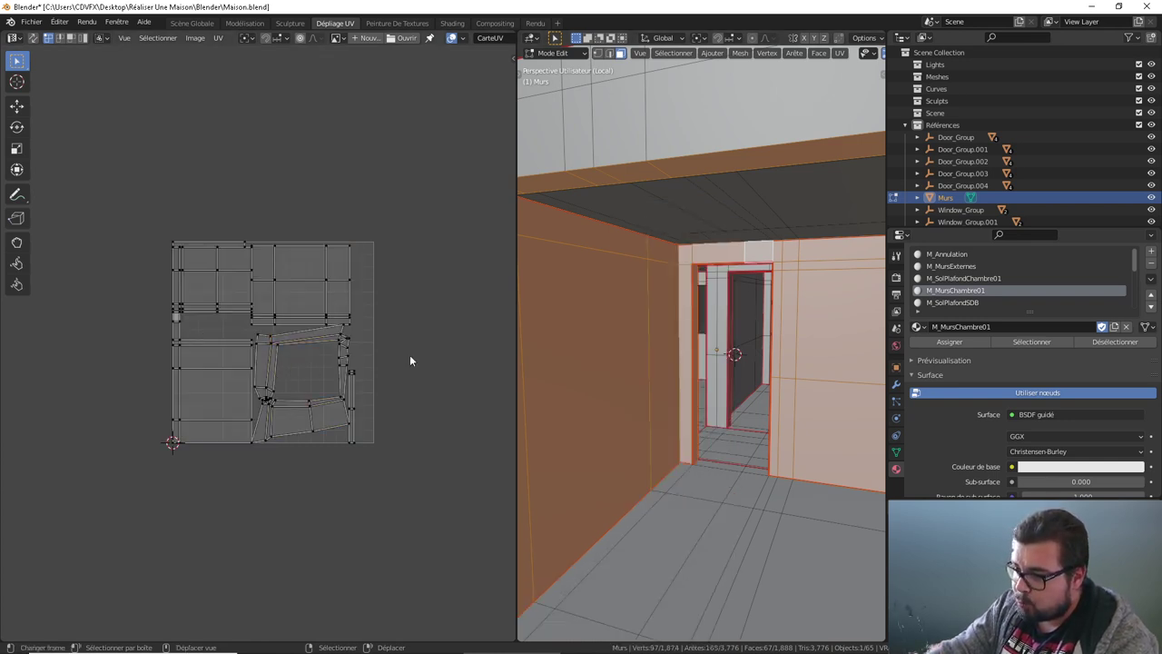
middle_click_drag(690, 364, 614, 51)
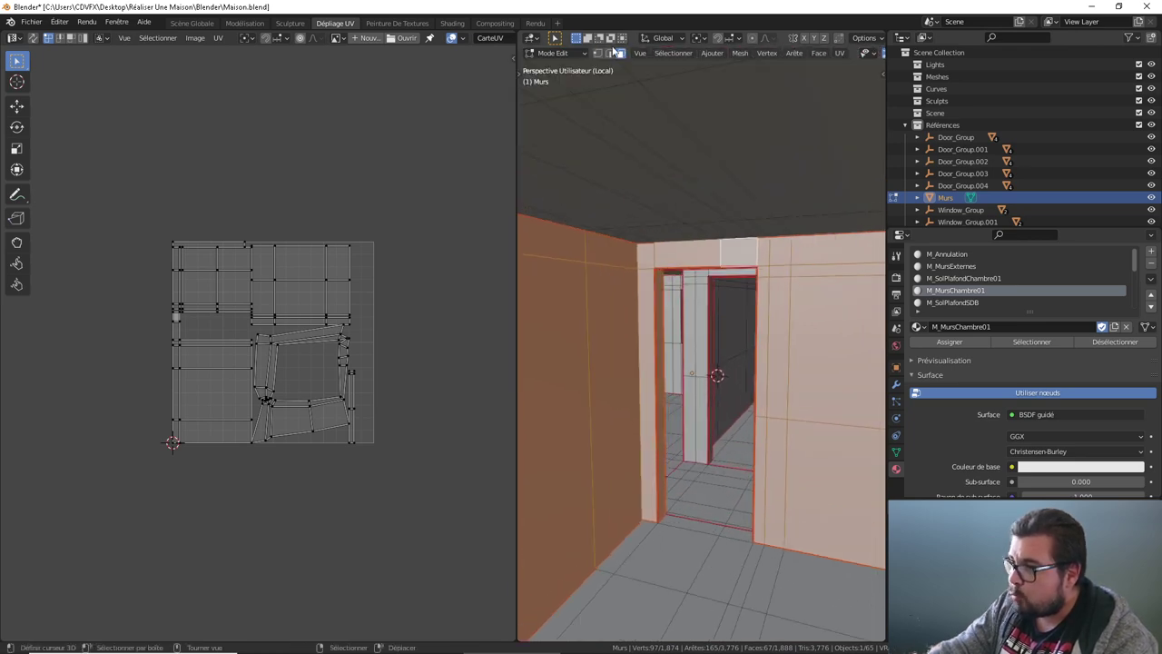
left_click(610, 53)
Step: Select the bedroom ceiling-corner and door-top edges and mark them as UV seams
key("a")
left_click(633, 291)
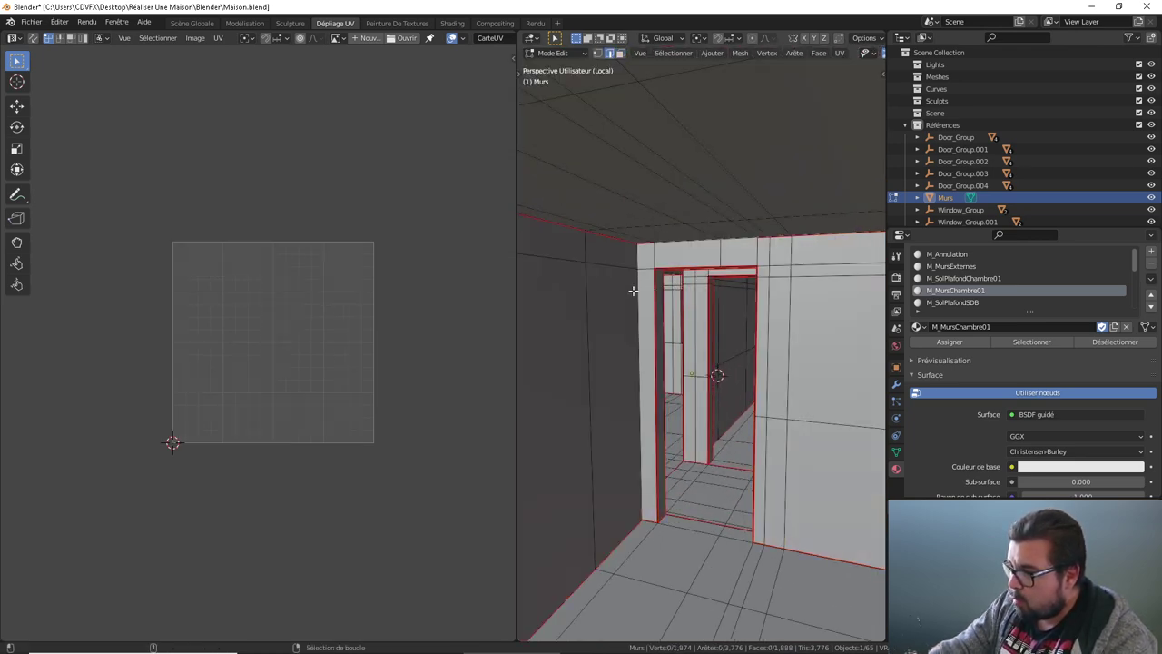
middle_click_drag(638, 291, 786, 323)
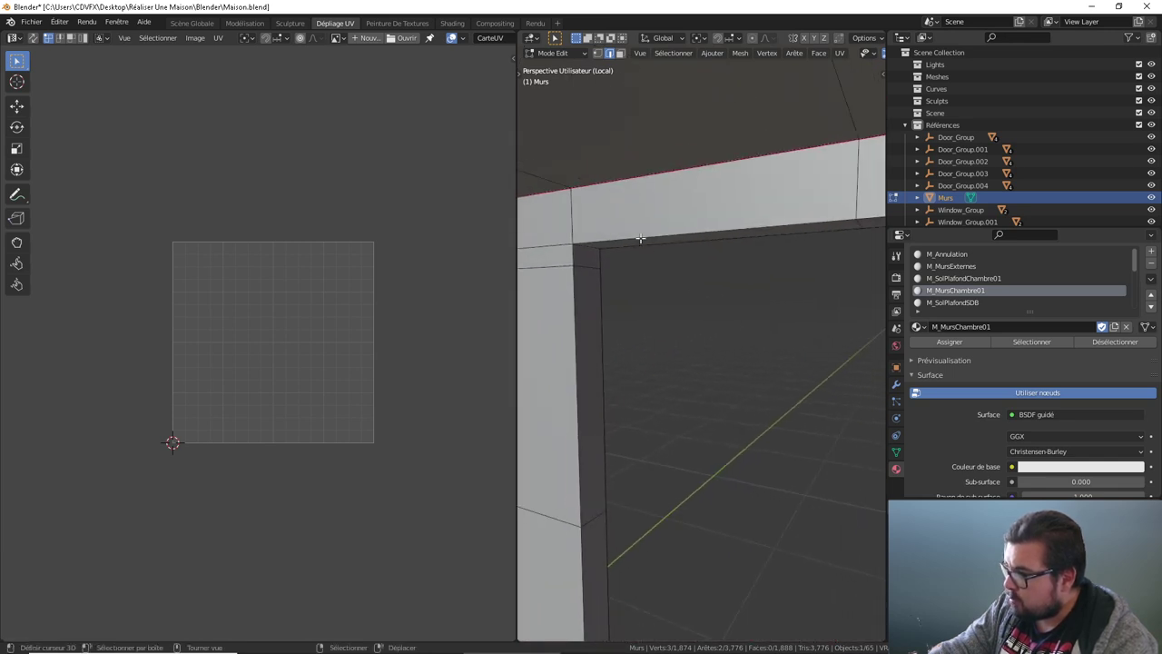
mouse_move(785, 323)
middle_mouse_down()
mouse_move(647, 236)
mouse_move(688, 463)
mouse_move(724, 252)
middle_mouse_up()
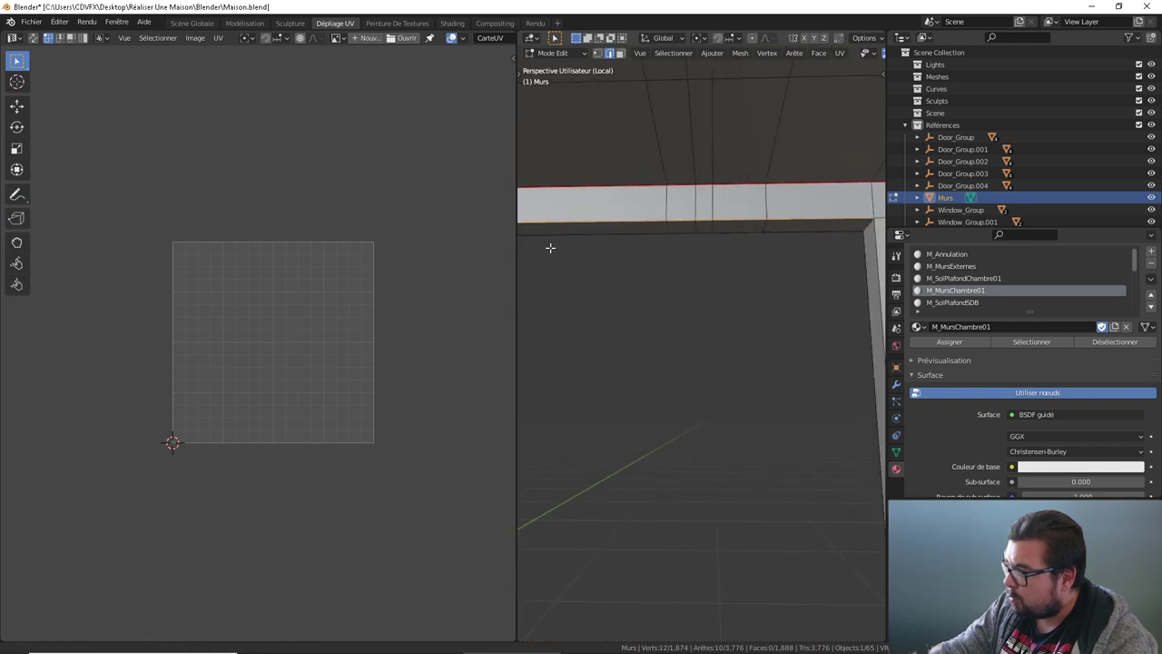
left_click(768, 254, "alt+shift")
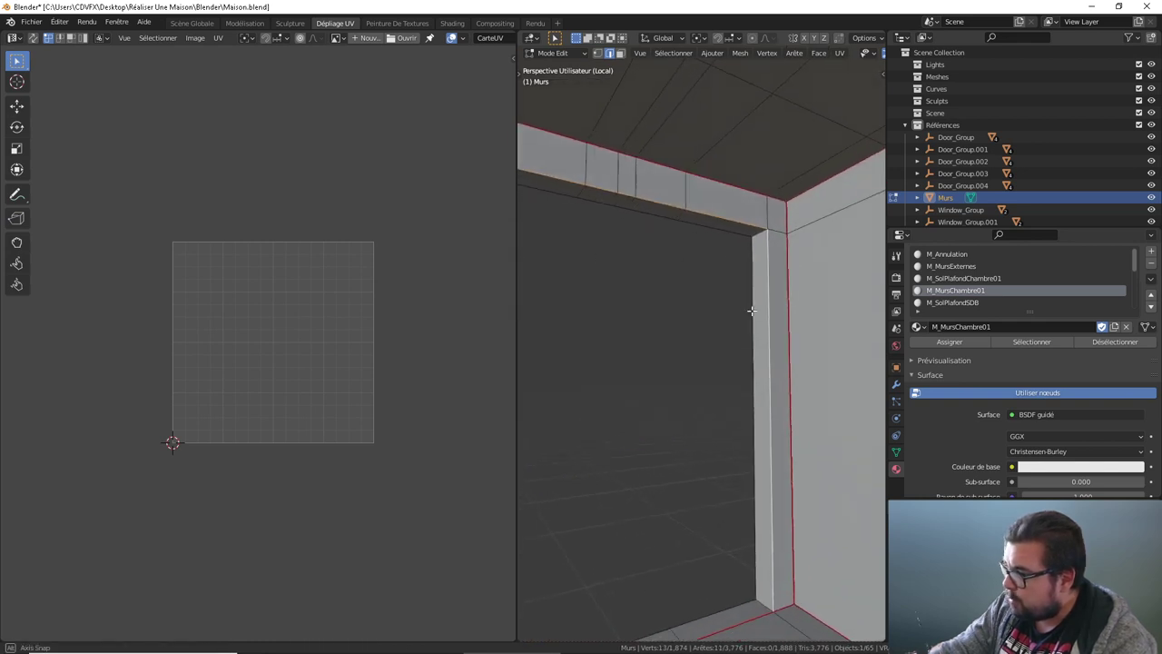
mouse_move(768, 255)
middle_mouse_down()
mouse_move(785, 323)
mouse_move(763, 308)
middle_mouse_up()
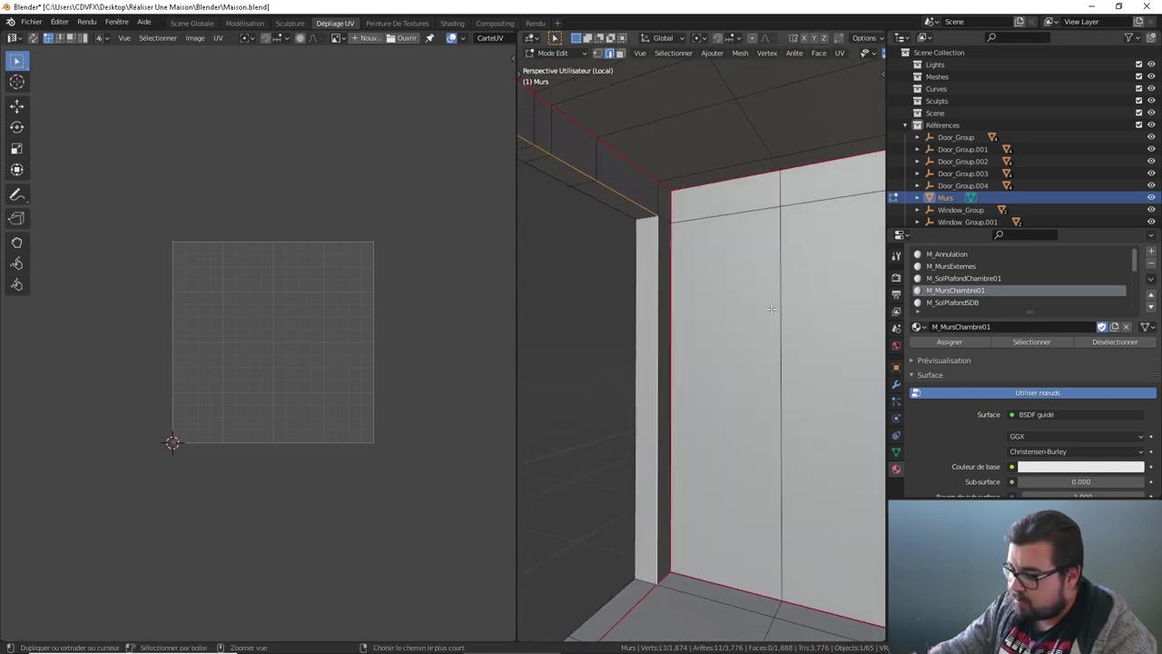
key("ctrl+e")
left_click(717, 518)
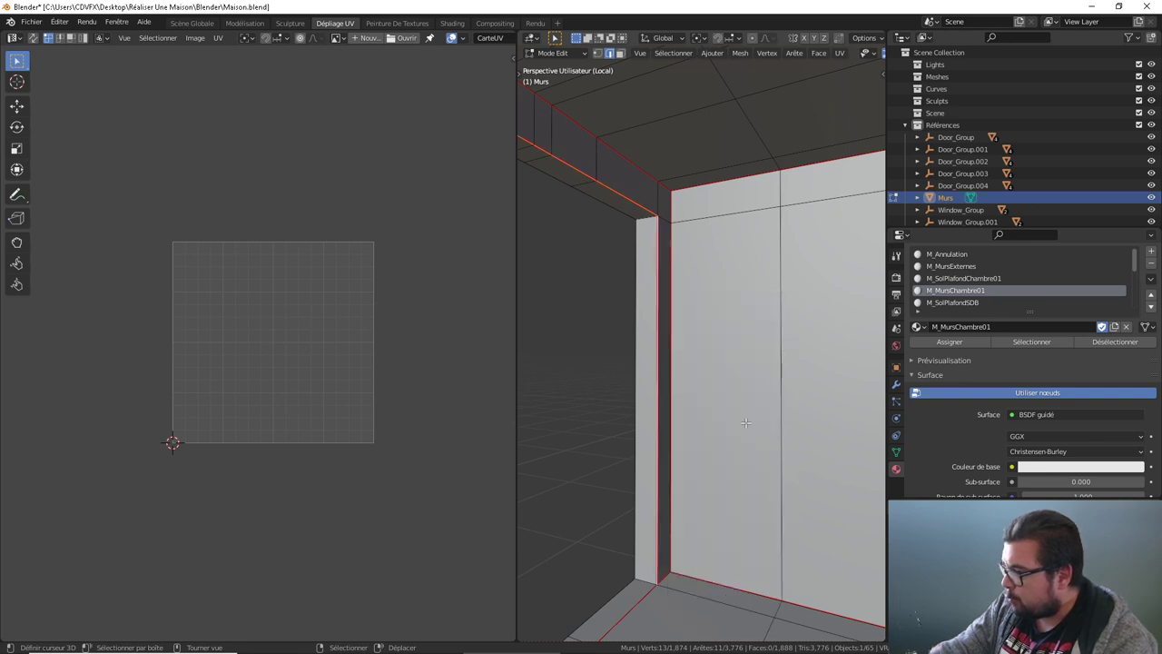
Step: Select the M_MursChambre01 faces and re-unwrap them along the new seams
left_click(1023, 341)
key("u")
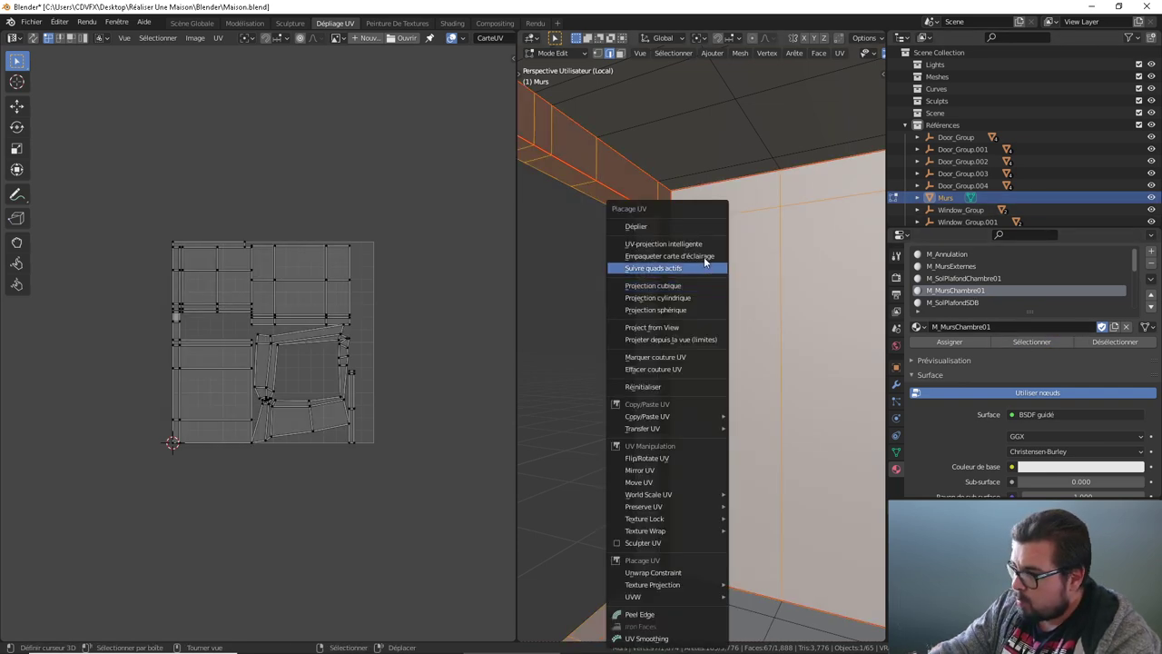
left_click(675, 227)
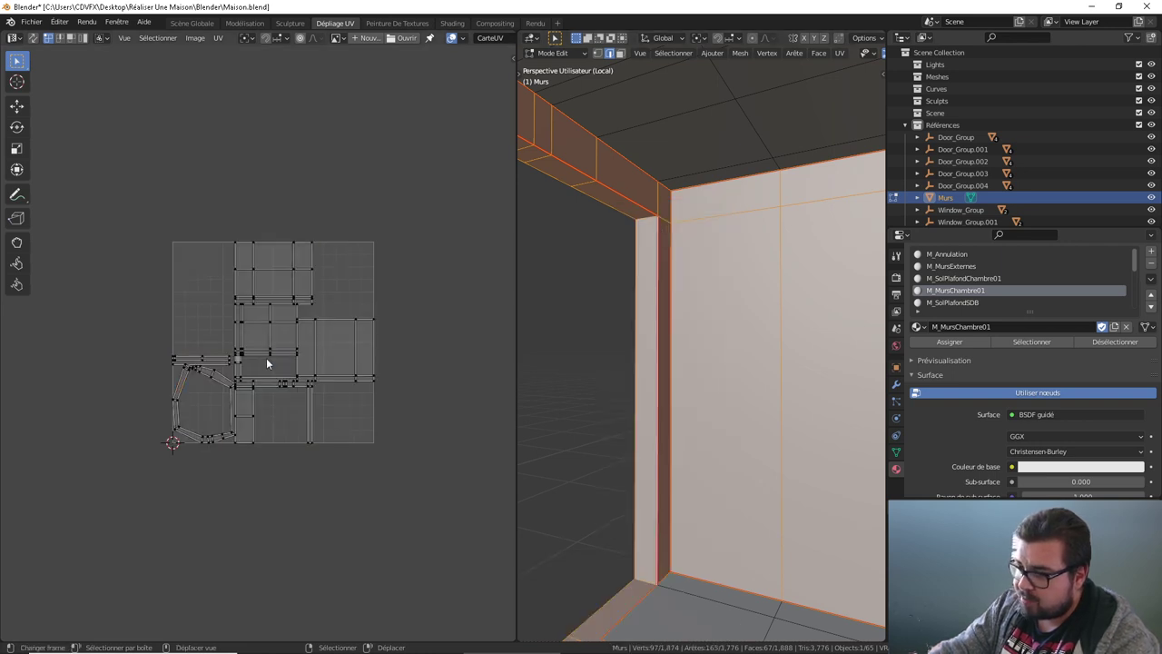
middle_click_drag(216, 376, 208, 375)
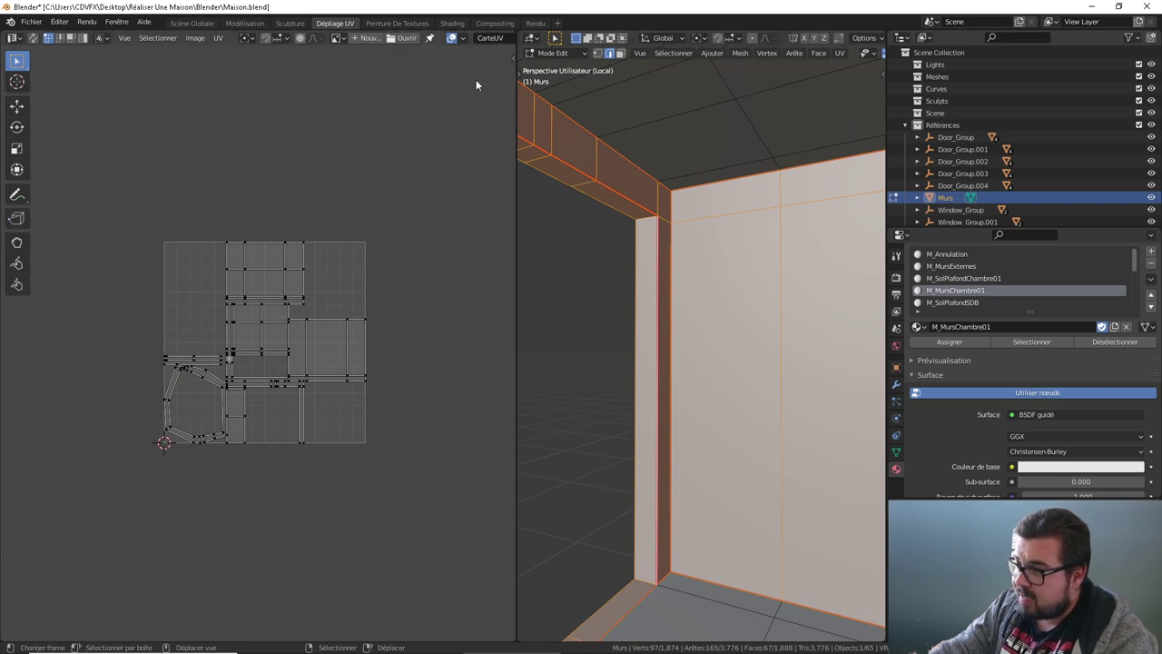
Step: Select wall edges and clear the UV seam from the floor edge
left_click(643, 220)
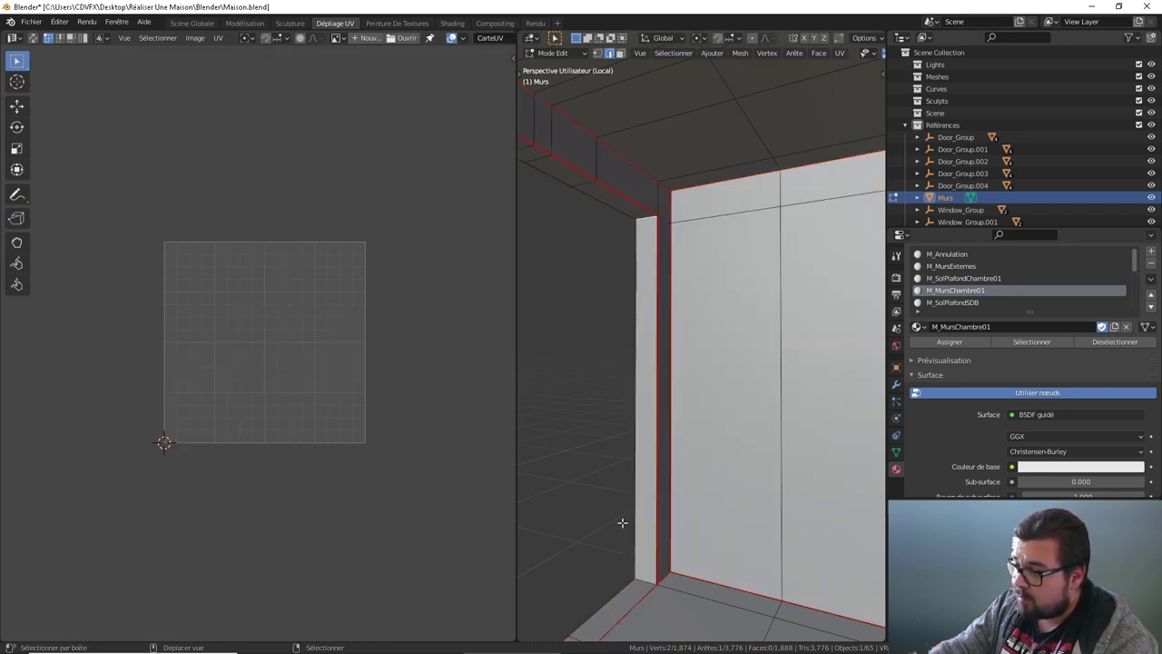
mouse_move(647, 567)
middle_mouse_down()
mouse_move(539, 506)
mouse_move(669, 475)
mouse_move(701, 537)
middle_mouse_up()
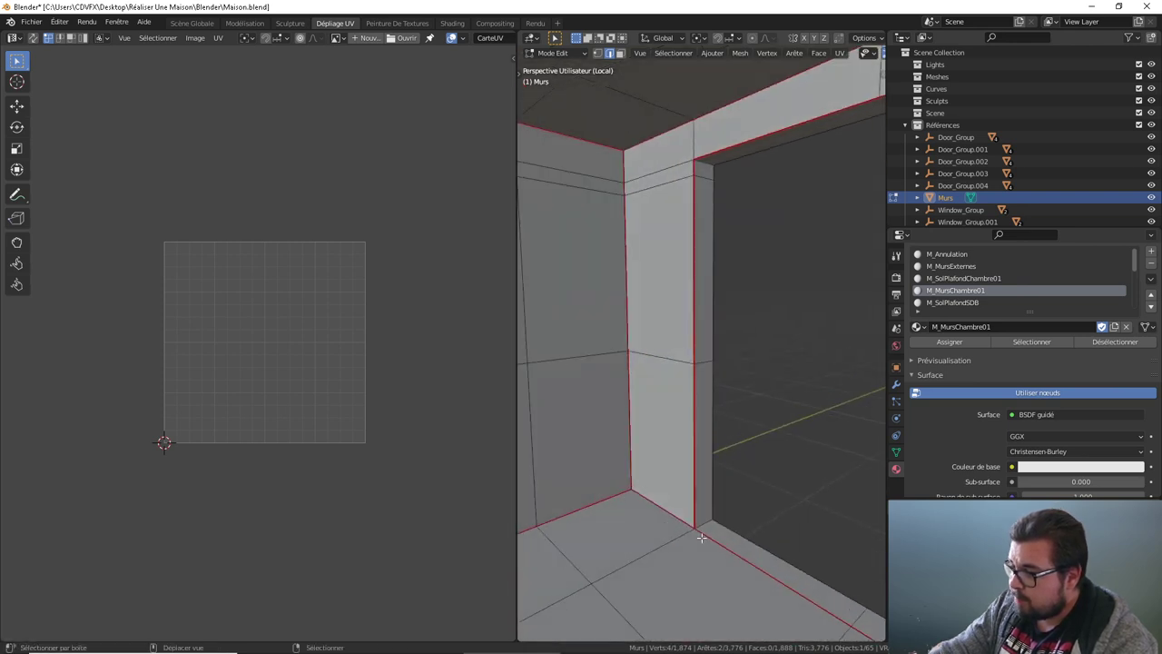
left_click(710, 162, "shift")
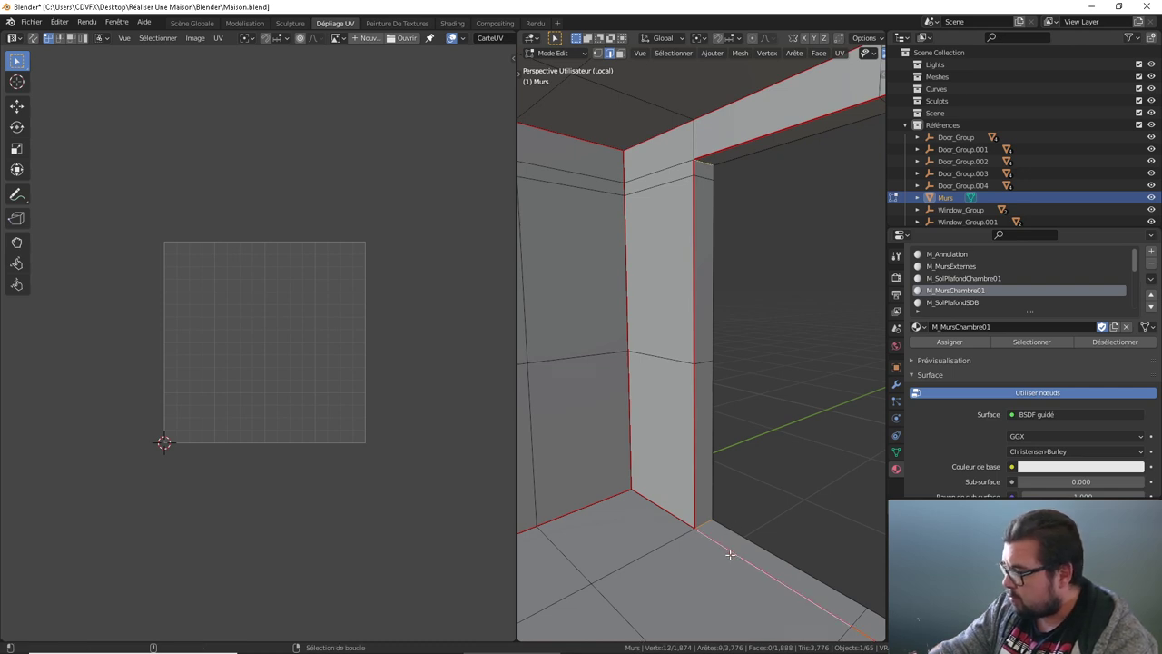
middle_click_drag(730, 554, 756, 508)
key("ctrl+e")
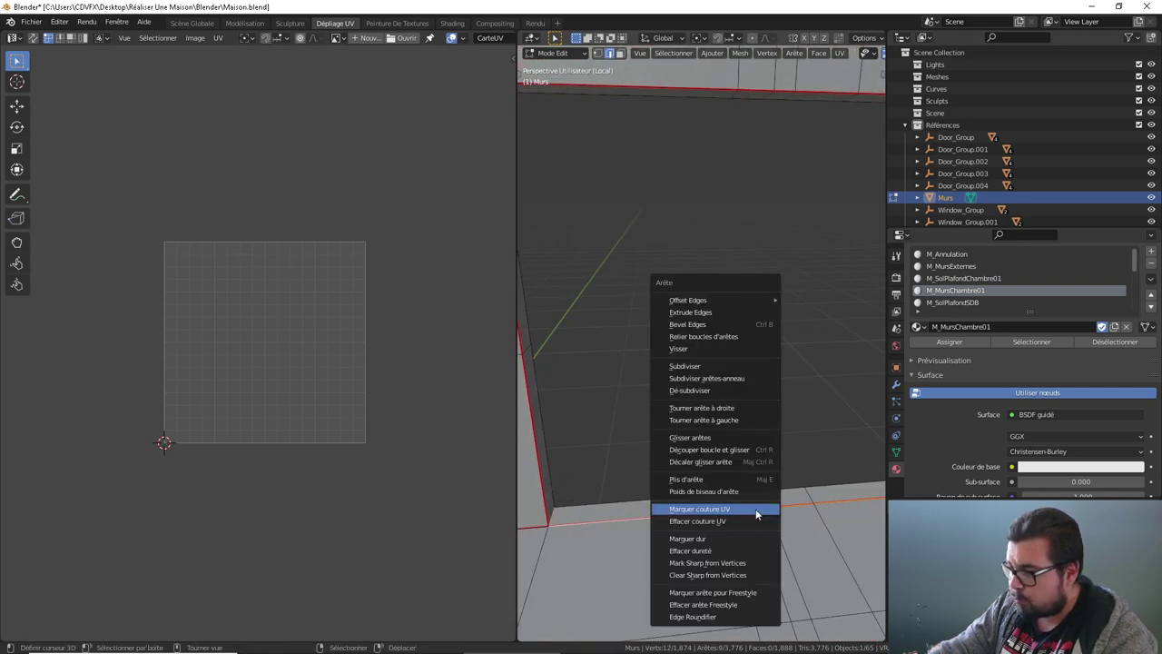
left_click(733, 521)
Step: Mark the pillar and door-frame edges as UV seams, then clear the selection
middle_click_drag(654, 368, 719, 552)
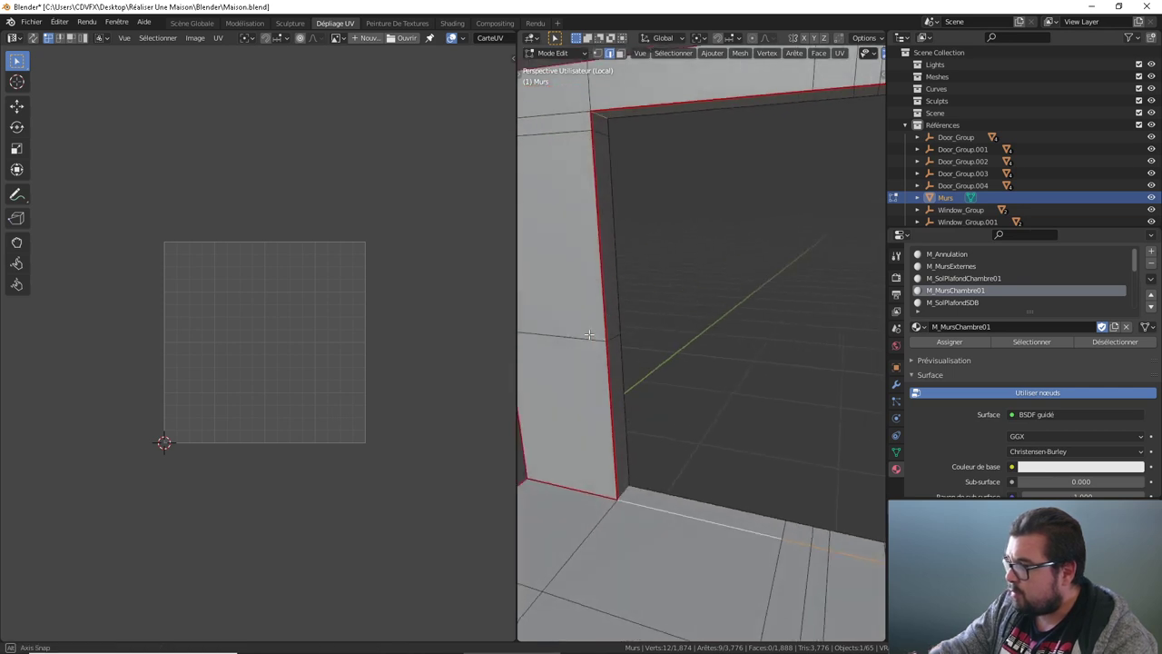
middle_click_drag(727, 497, 718, 461)
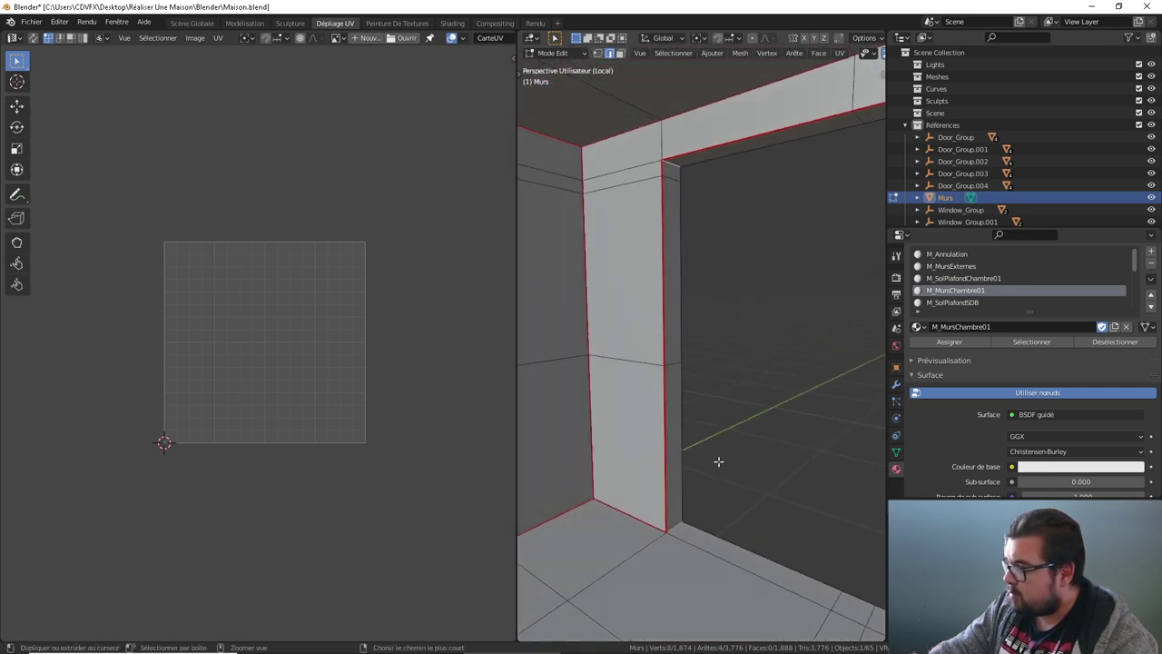
key("ctrl+e")
left_click(636, 446)
key("ctrl+Tab")
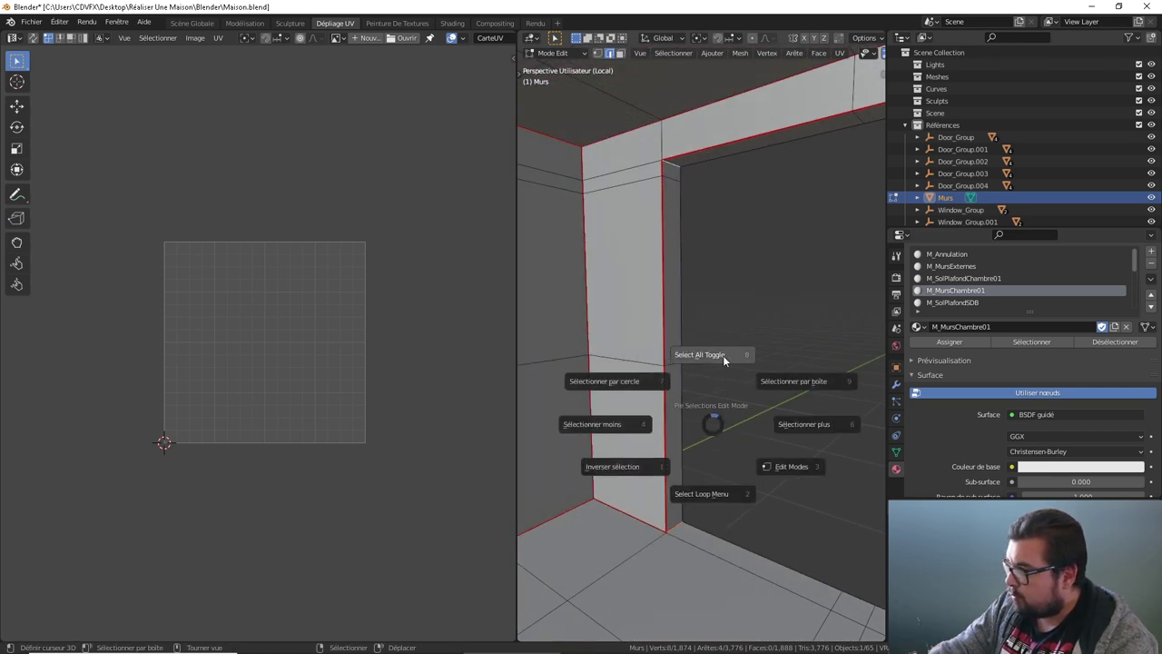
left_click(723, 355)
Step: Select and unwrap the M_MursChambre01 faces, then inspect the resulting UV islands individually
left_click(1035, 343)
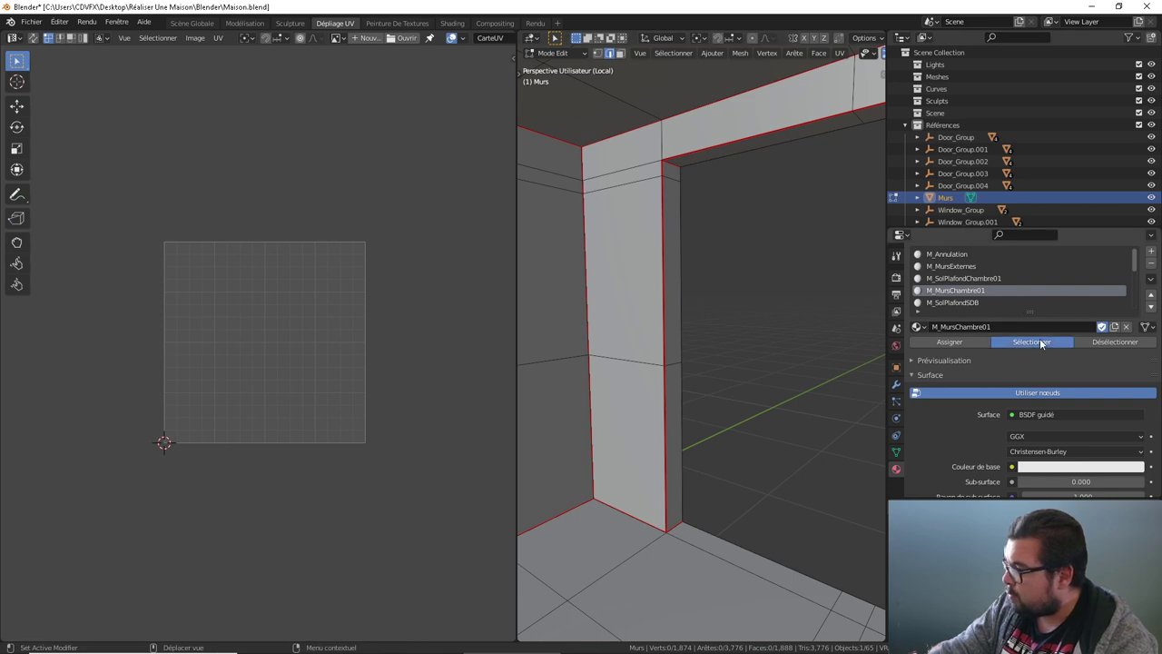
key("u")
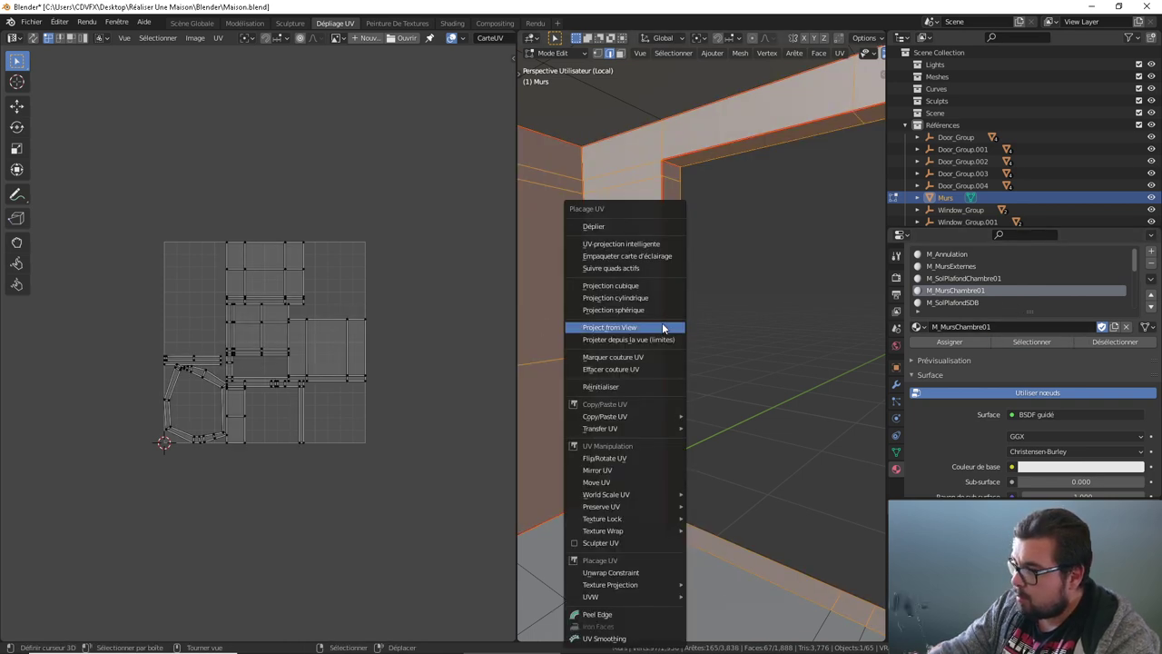
left_click(621, 222)
key("a")
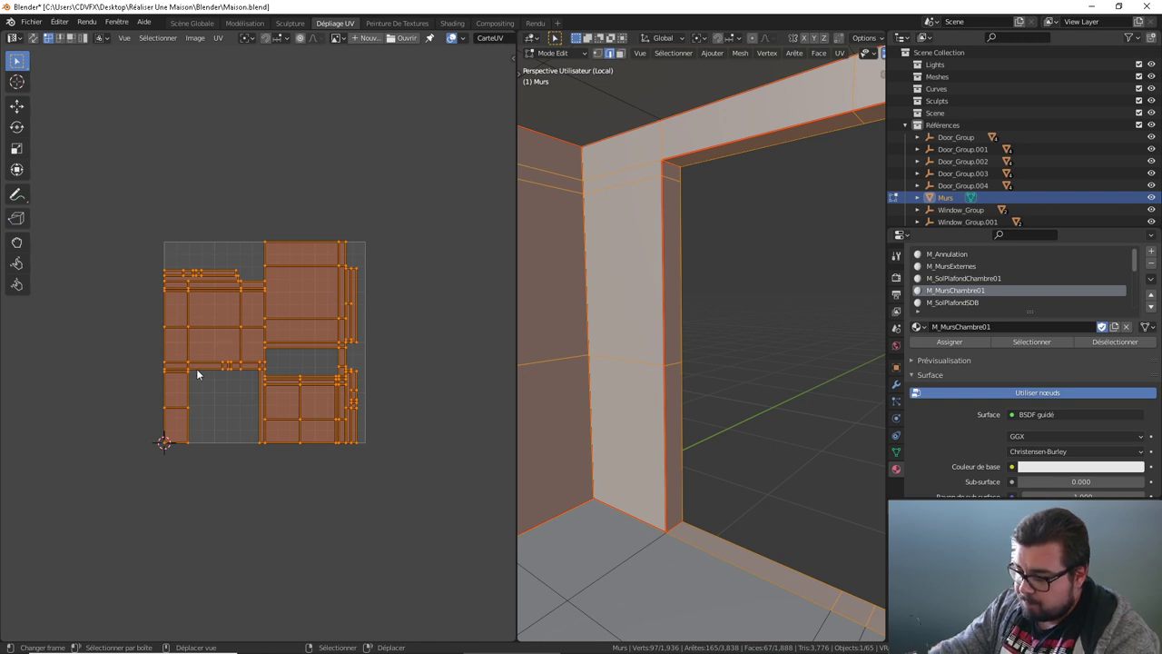
key("l")
key("alt+a")
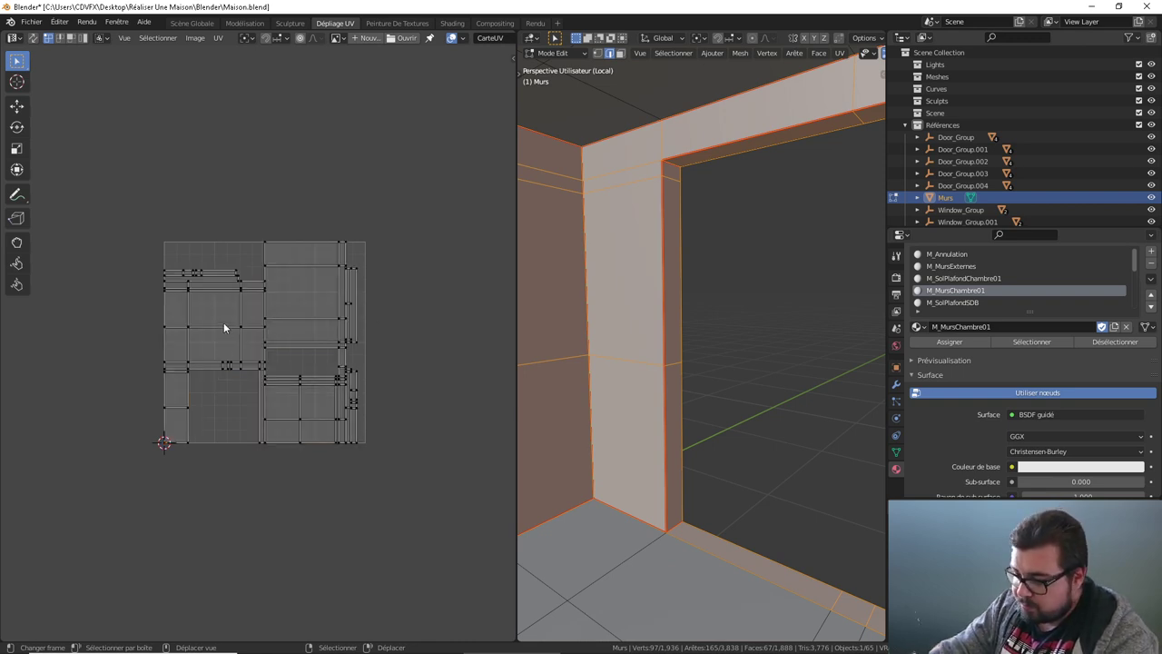
key("l")
key("alt+a")
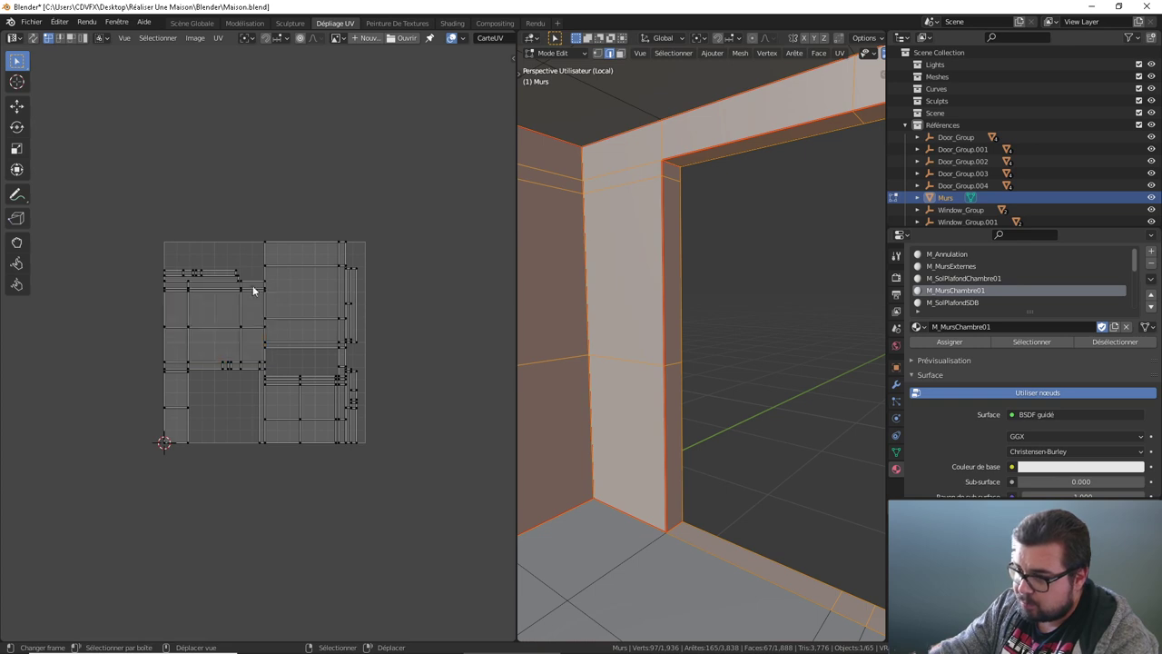
Step: Rotate the upper-right UV island 90° and move it above the UV square
type("l")
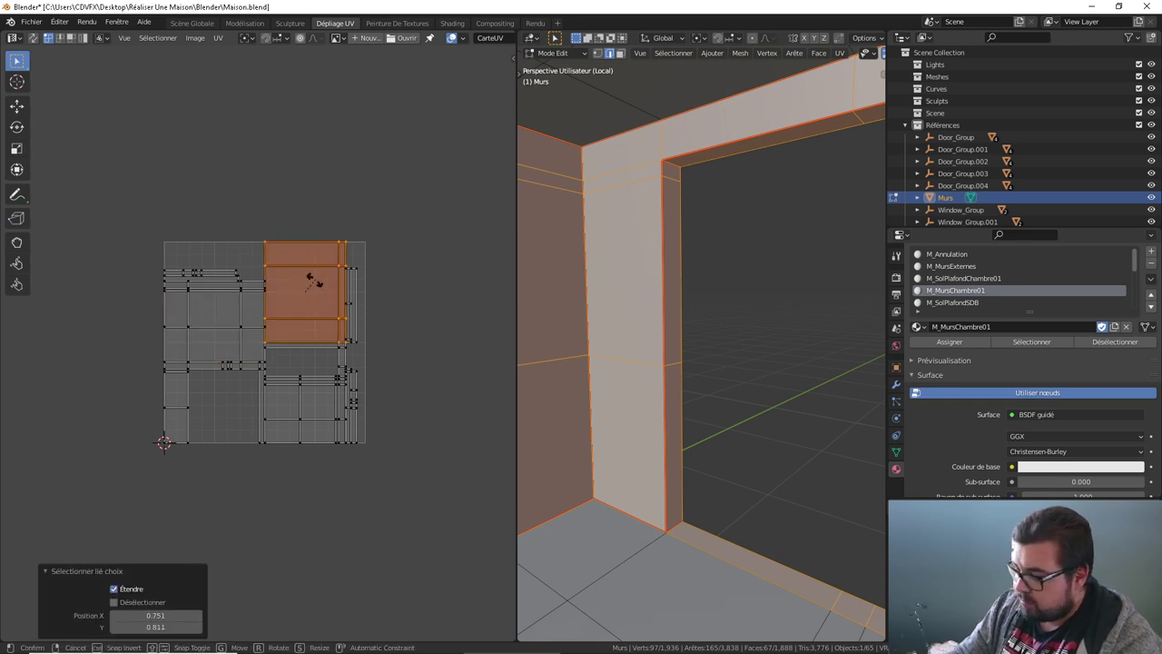
type("r90")
key("Return")
key("g")
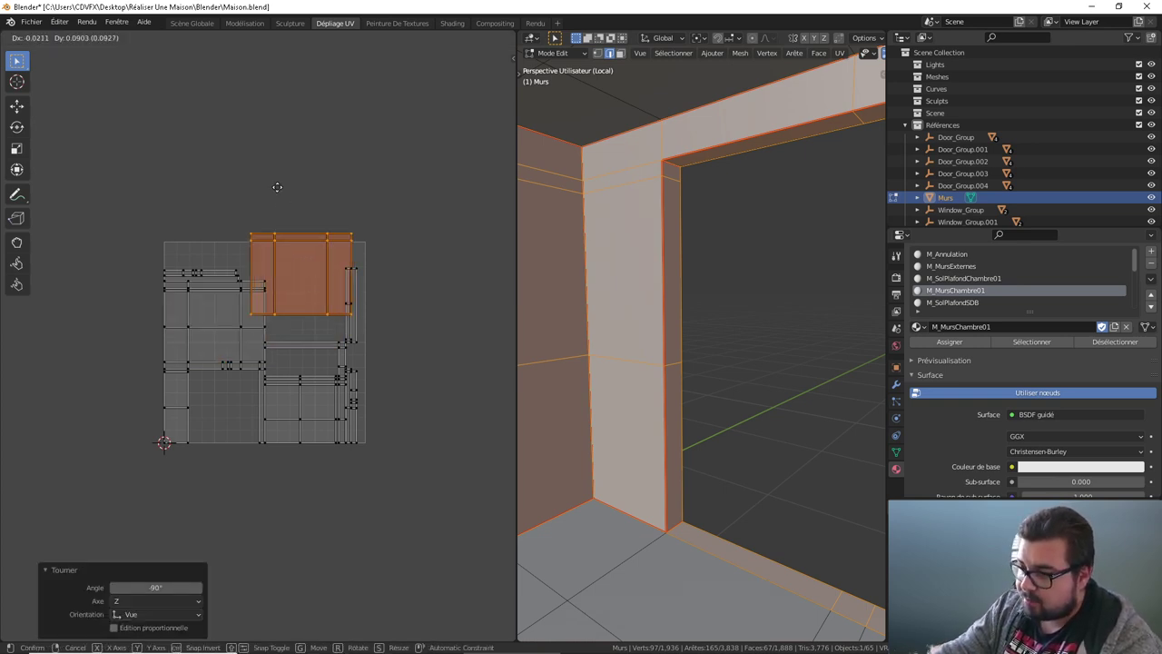
left_click(276, 156)
key("alt+a")
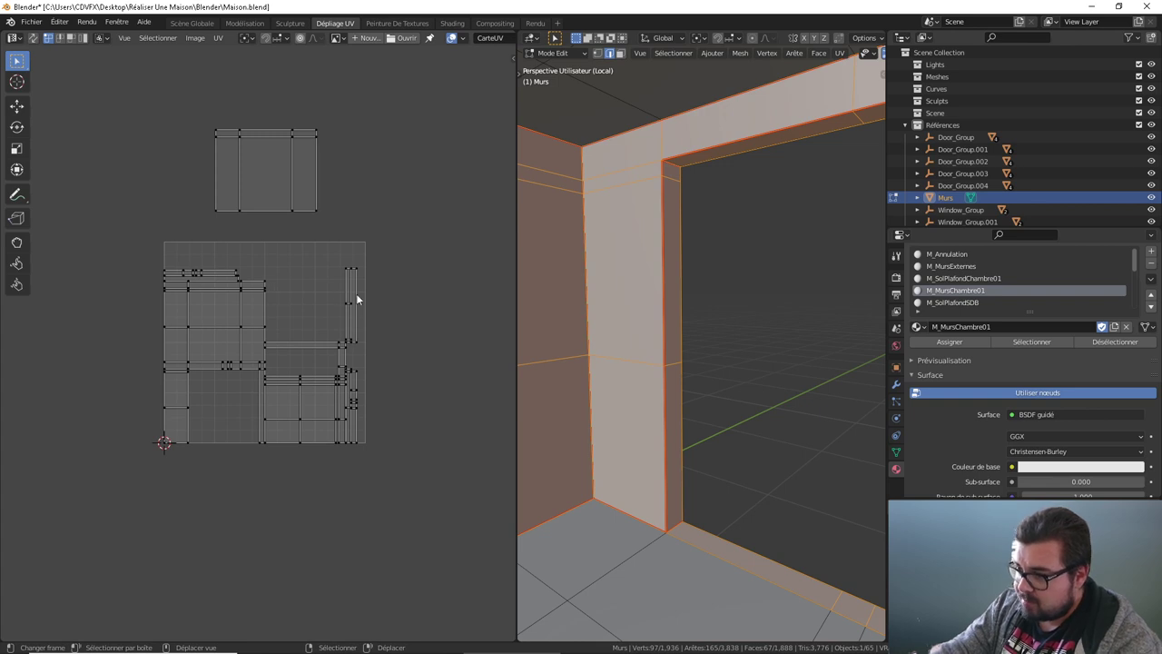
Step: Check the door-frame corner and move the thin vertical island right of the square
key("l")
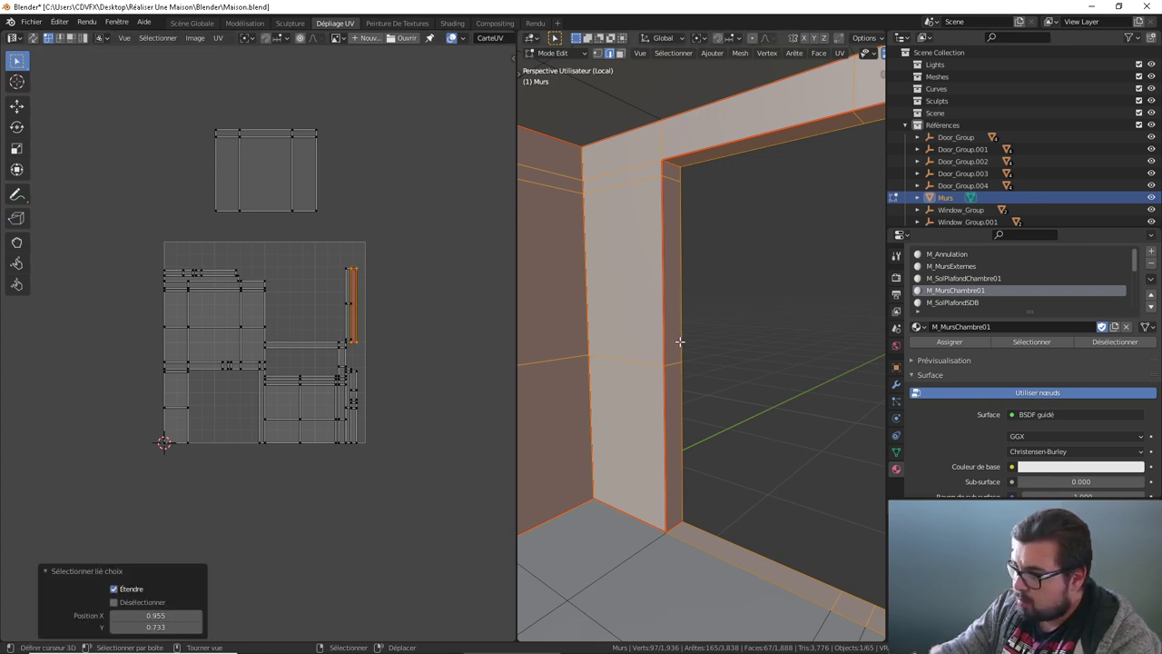
mouse_move(680, 337)
middle_mouse_down()
mouse_move(794, 348)
mouse_move(639, 335)
middle_mouse_up()
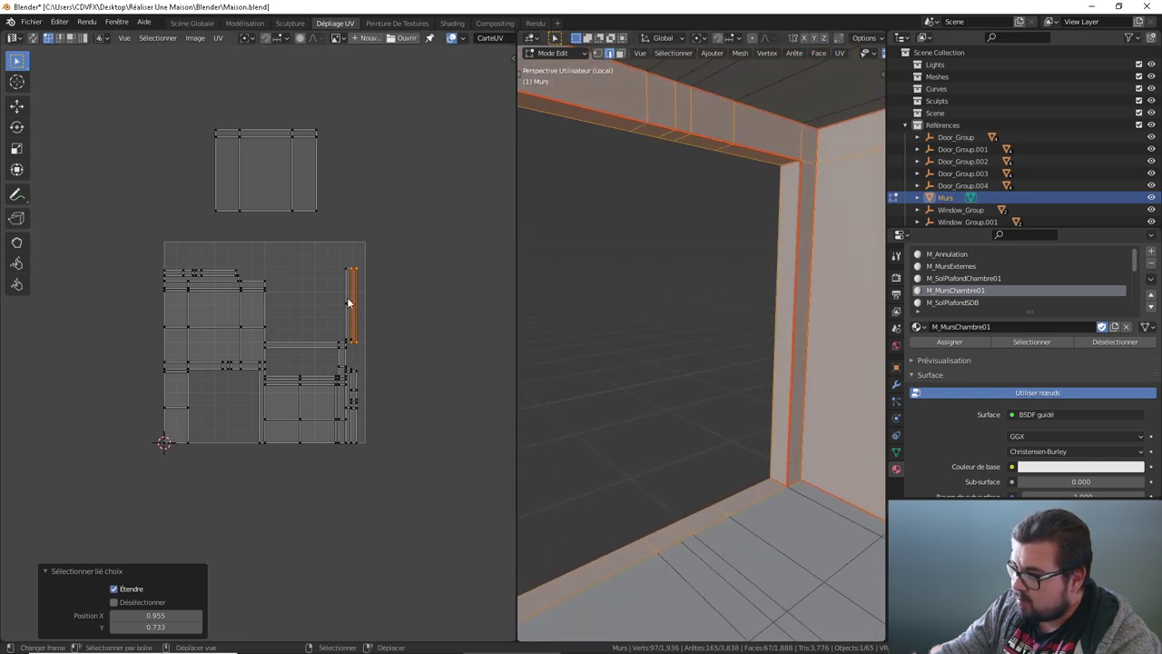
mouse_move(612, 296)
middle_mouse_down()
mouse_move(880, 296)
mouse_move(431, 304)
middle_mouse_up()
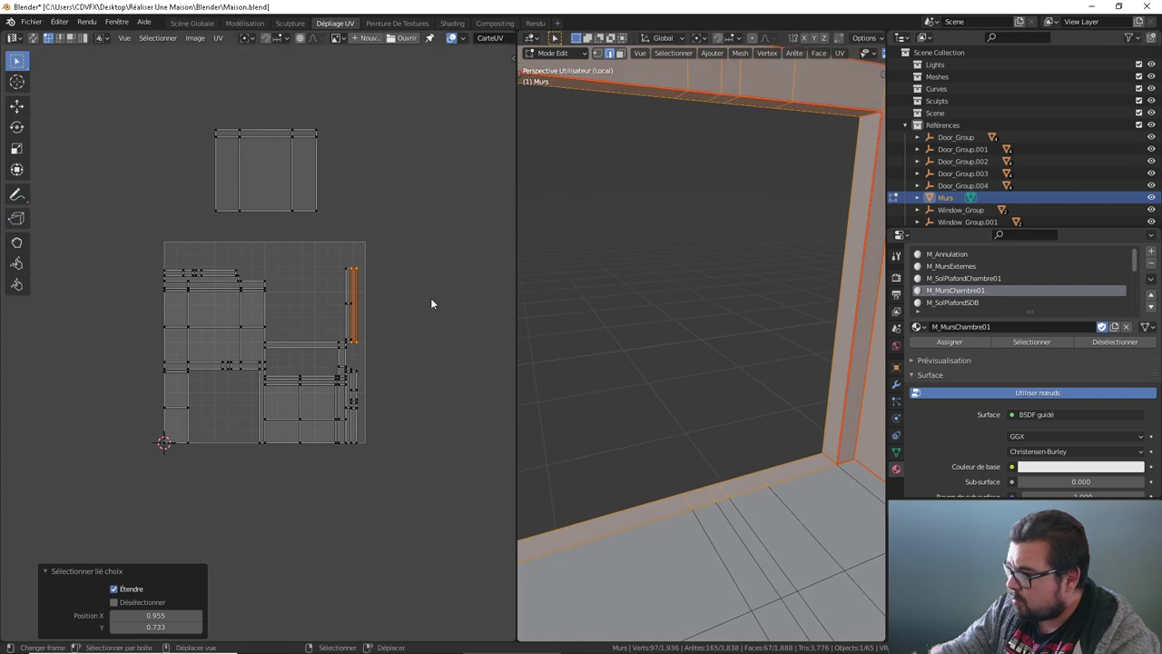
mouse_move(545, 303)
middle_mouse_down()
mouse_move(584, 301)
mouse_move(527, 287)
middle_mouse_up()
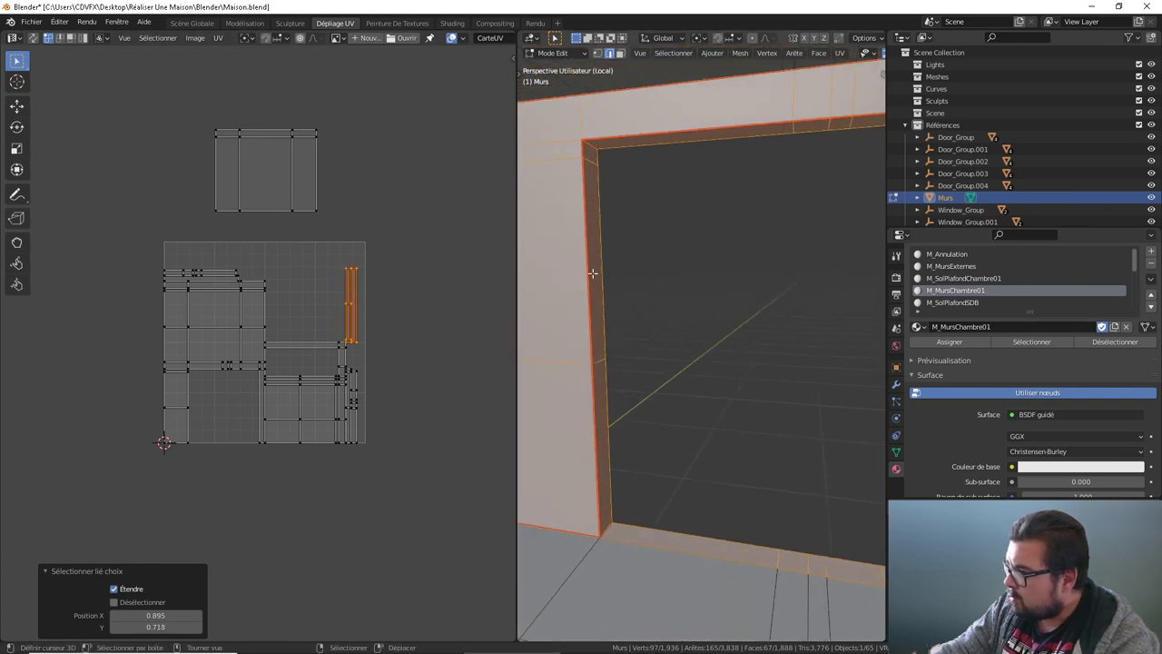
left_click(356, 306)
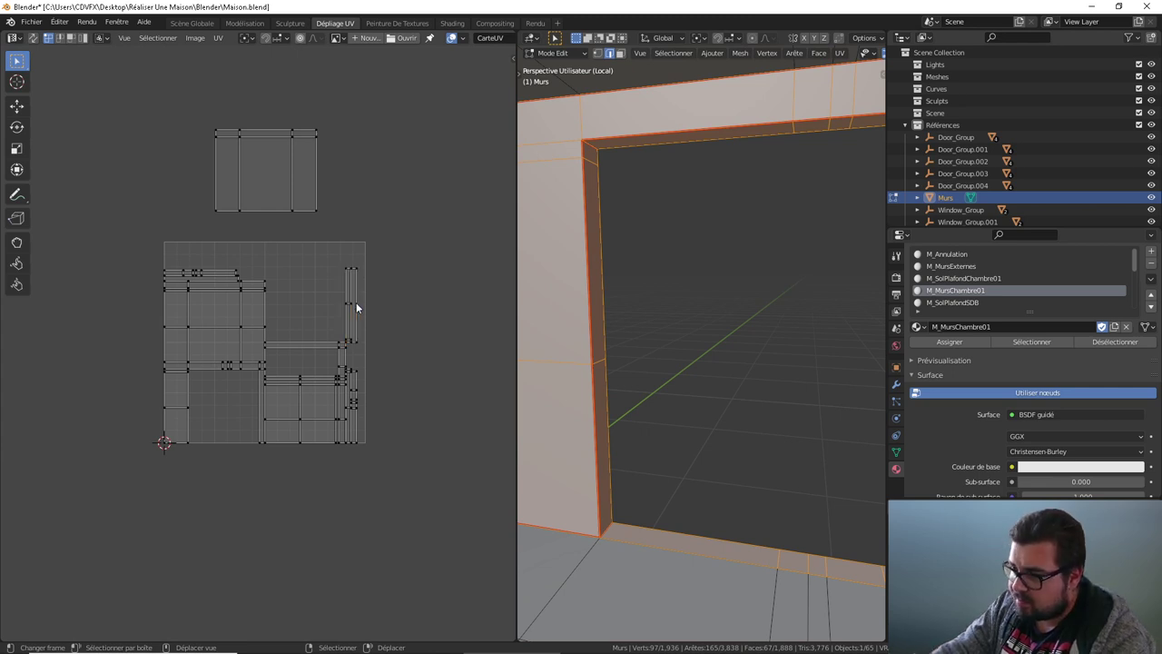
key("l")
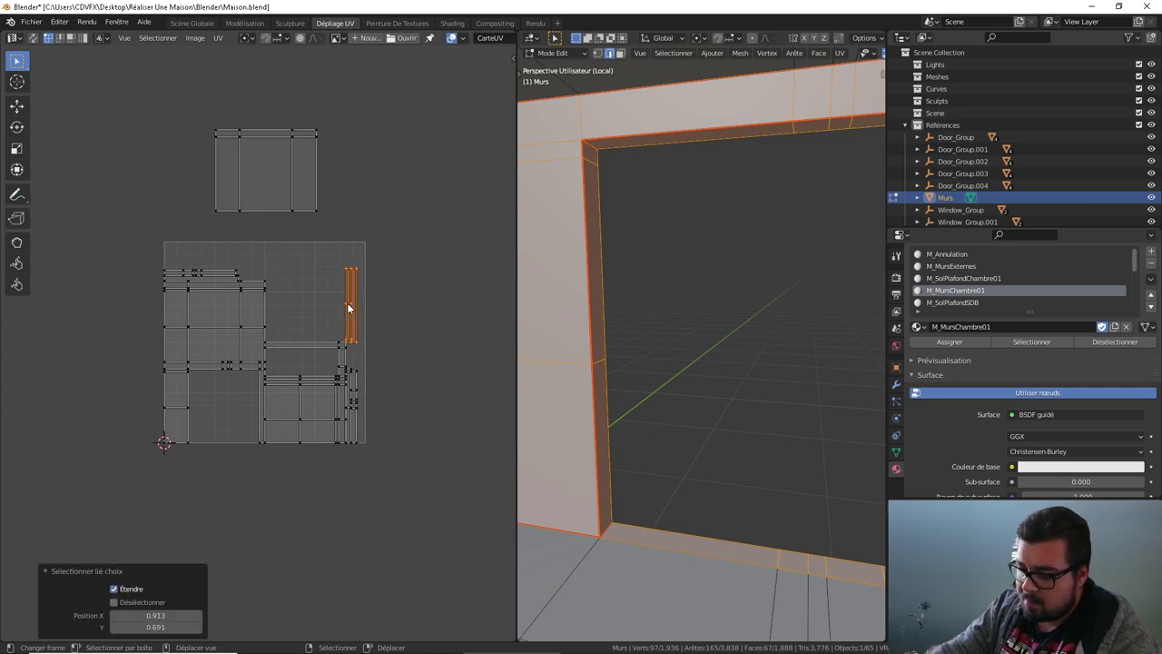
left_click_drag(347, 303, 451, 225)
left_click(258, 274)
key("l")
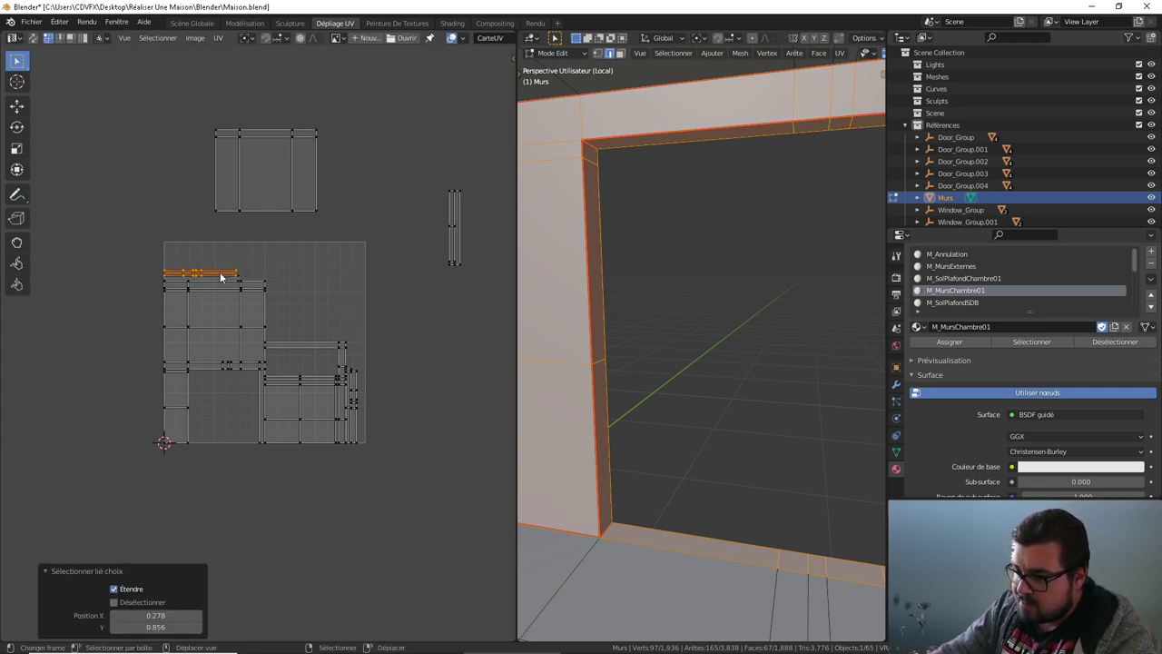
key("l")
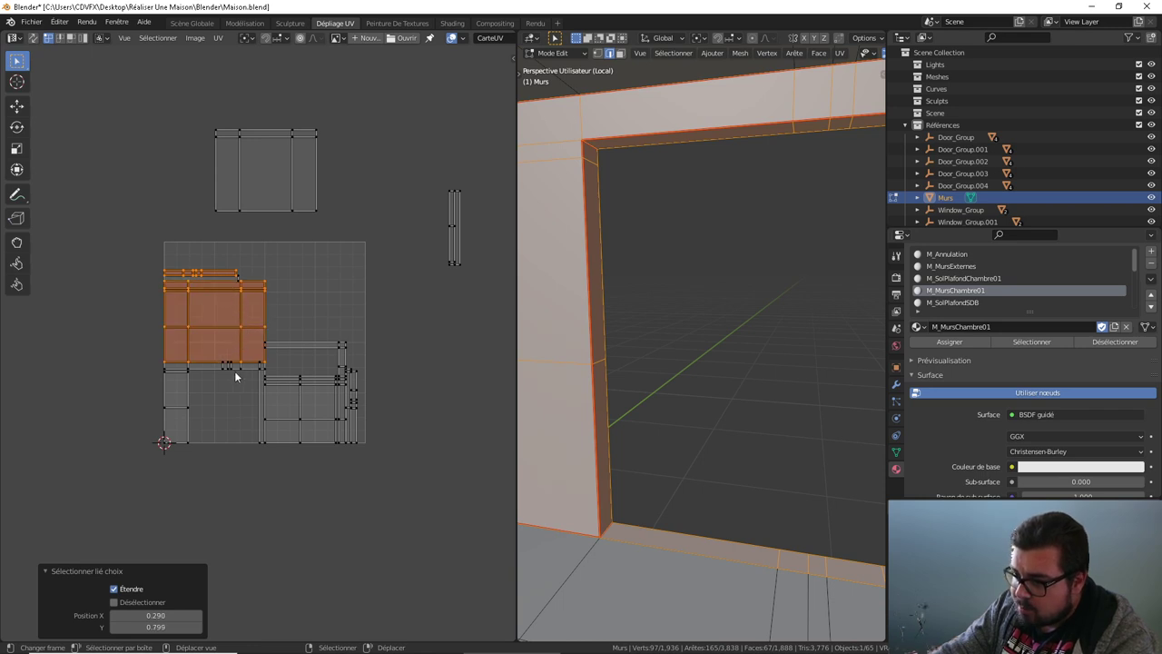
left_click(235, 375)
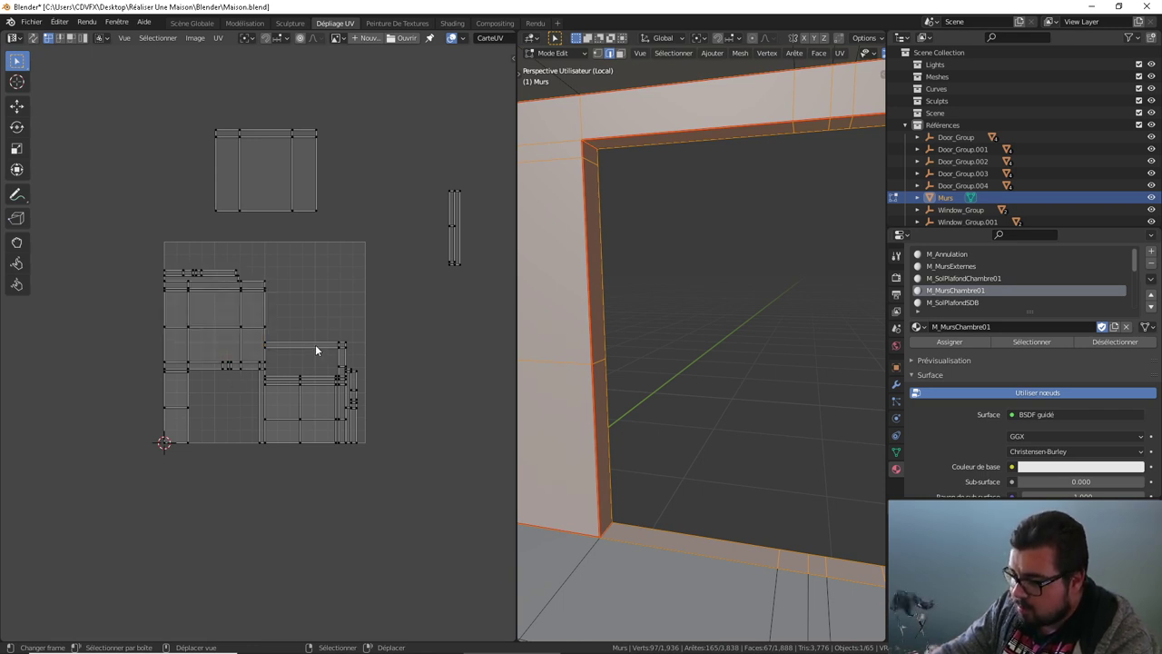
Step: Rotate the thin lower-right island by 90°
type("lr90")
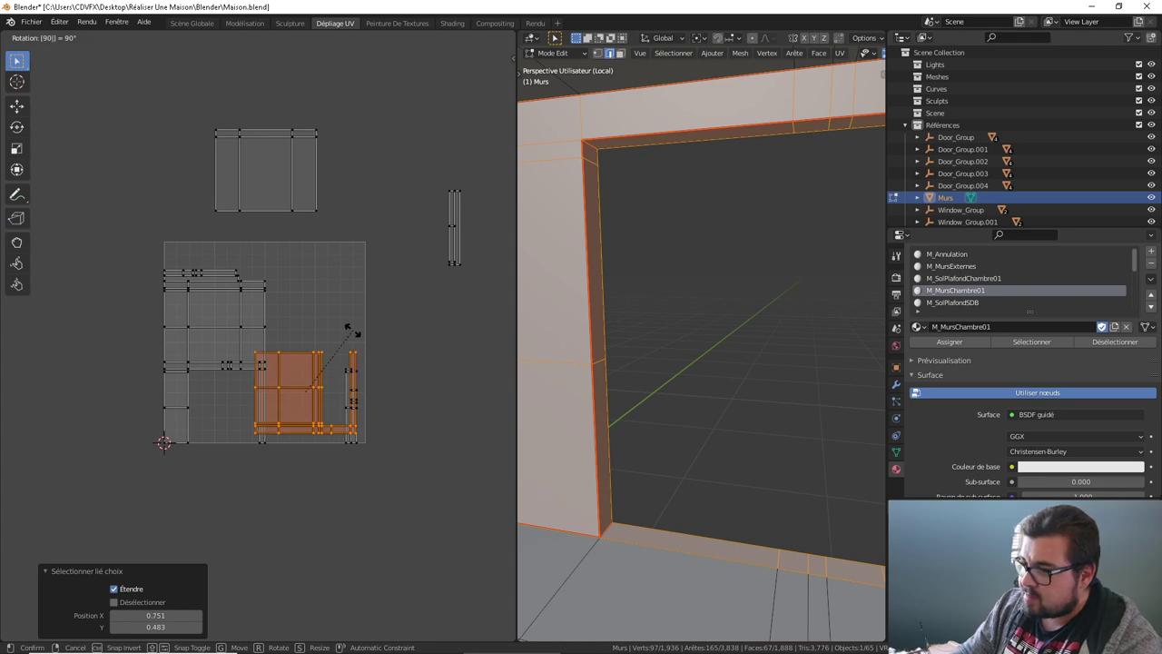
key("Escape")
left_click(353, 332)
key("a")
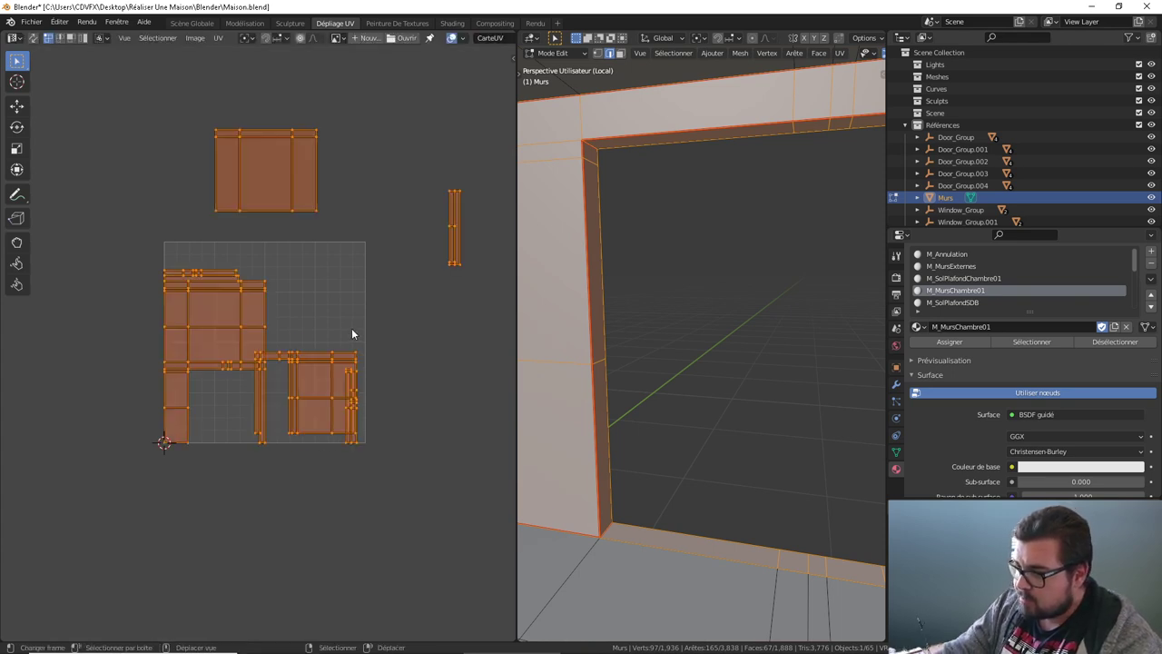
left_click(352, 332)
key("l")
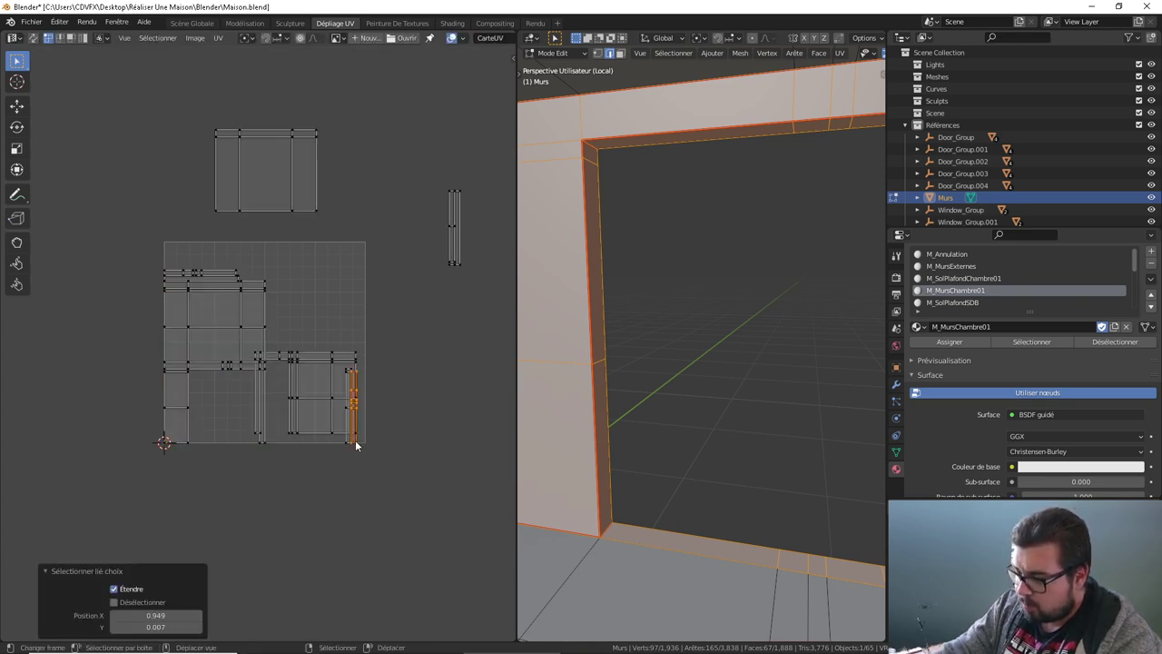
type("r")
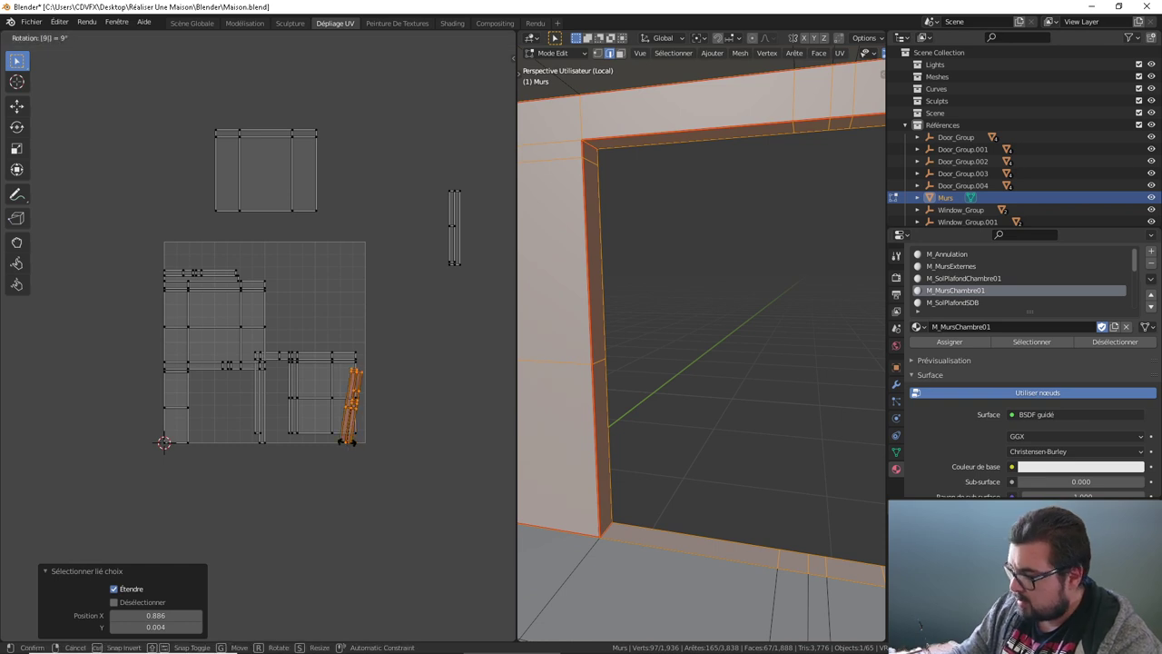
type("90")
key("Return")
Step: Pack all bedroom-wall UV islands into the UV square
key("a")
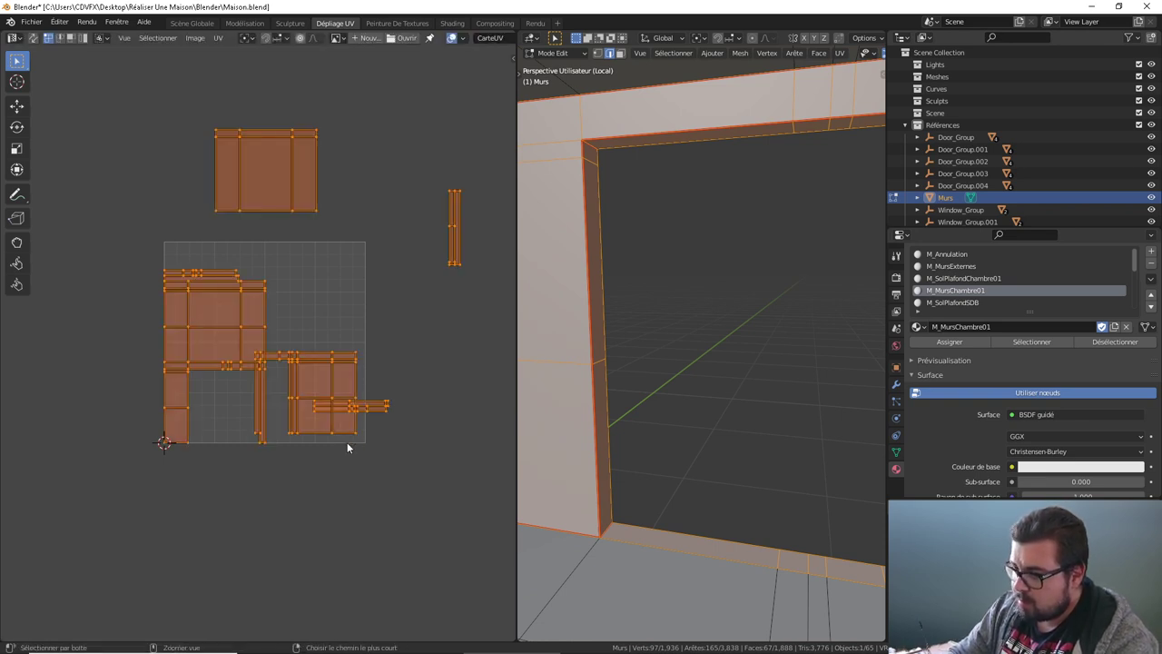
key("ctrl+p")
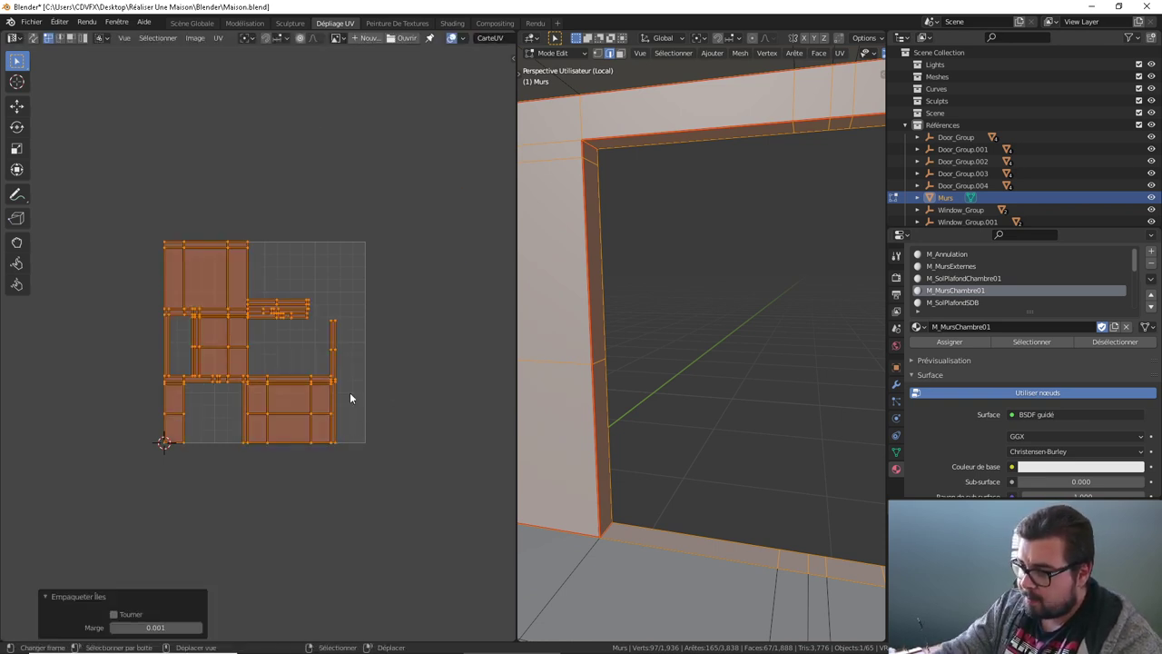
scroll(690, 351, "up", 3)
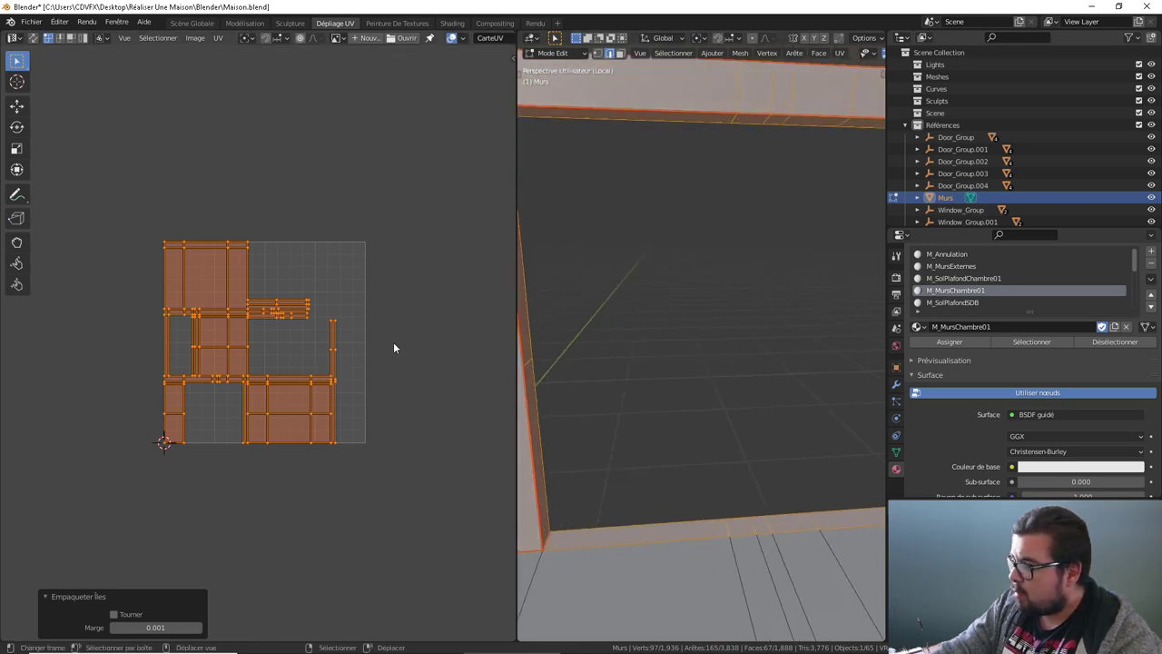
key("alt+a")
Step: Turn the tall upright strip 90° horizontal, repack all islands, and reassign M_MursChambre01
key("l")
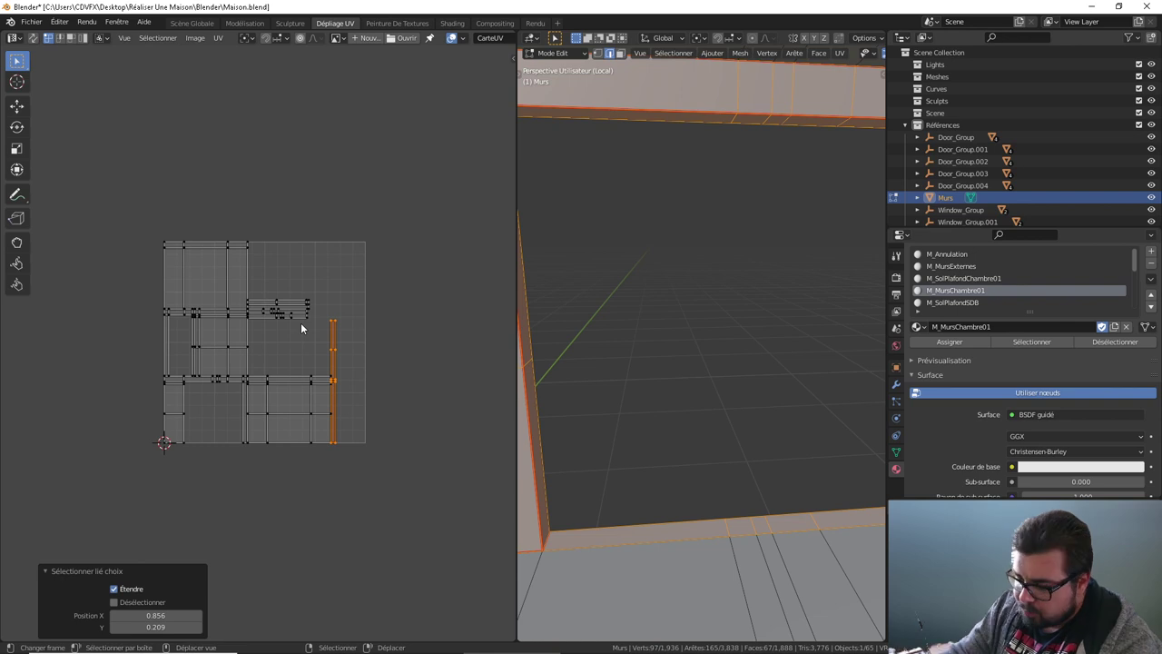
key("r")
key("9")
key("0")
key("Return")
key("a")
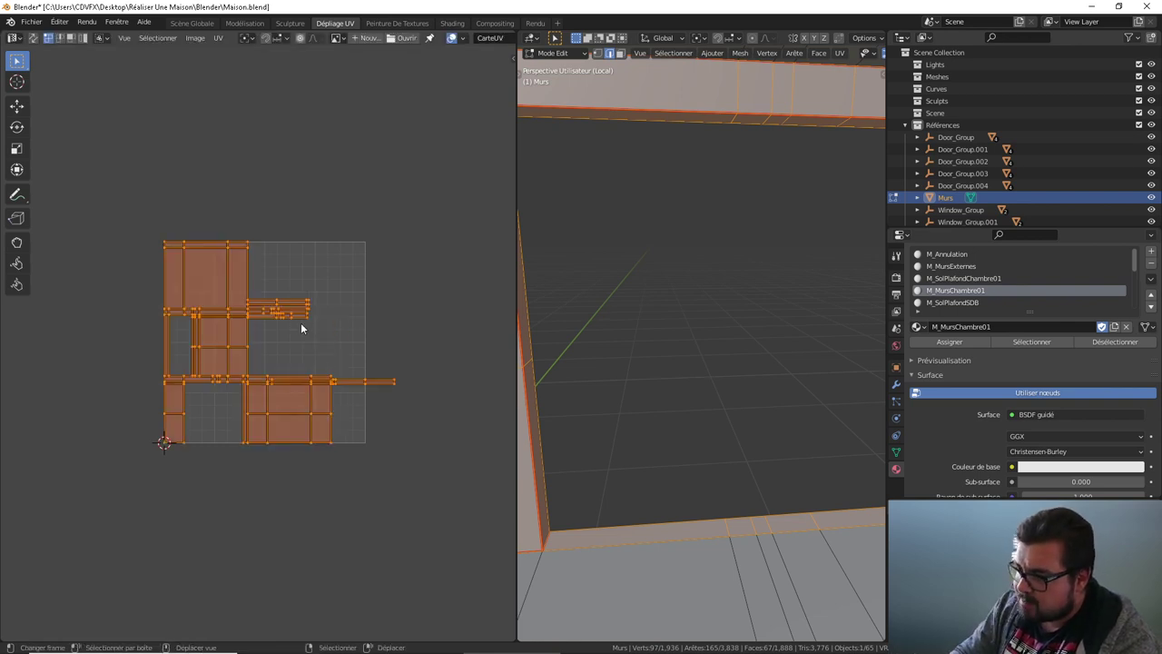
key("ctrl+p")
left_click(962, 342)
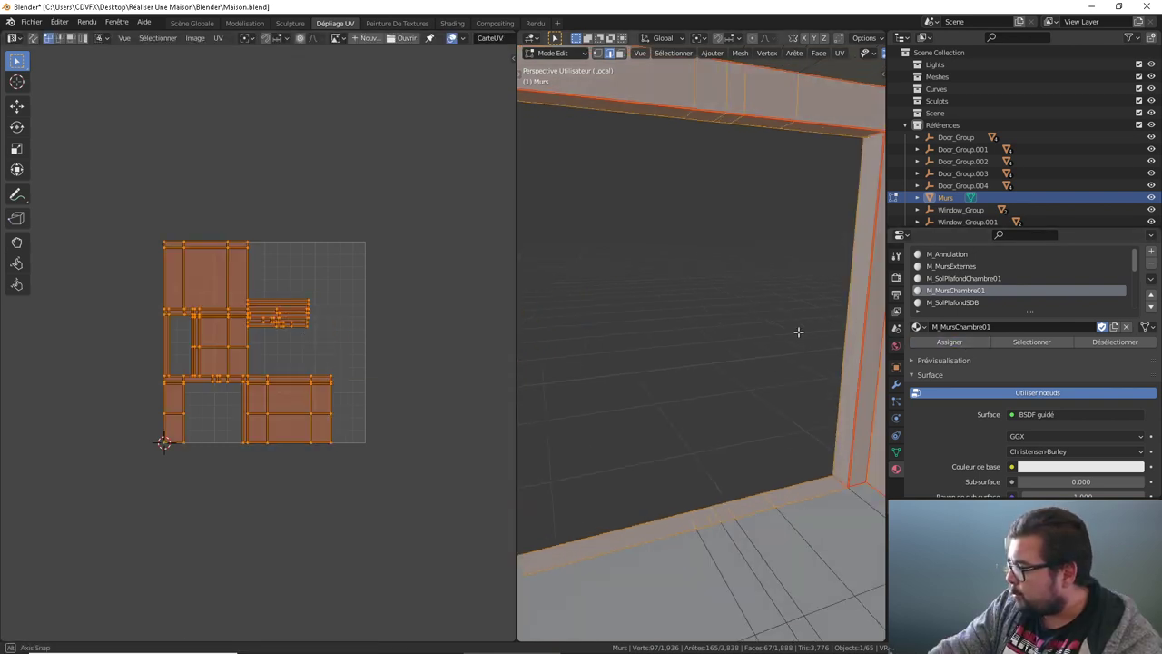
middle_click_drag(799, 332, 800, 293)
Step: Clear the selection, then select the M_SolPlafondSDB faces and view the doorway and floor
key("a")
left_click(809, 240)
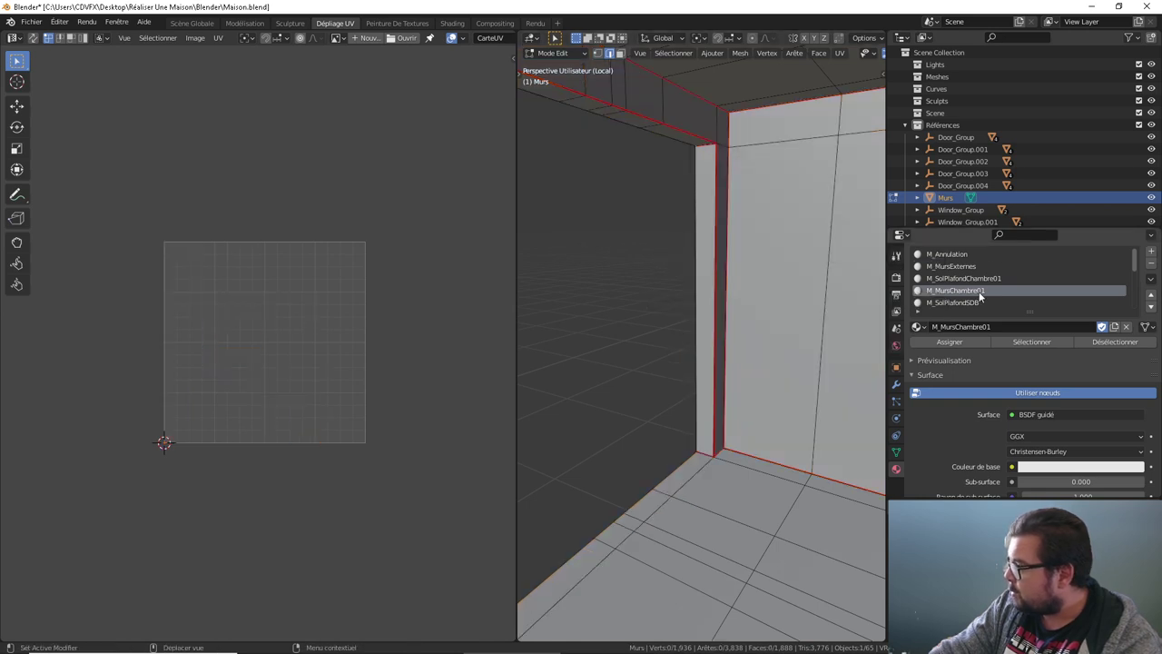
scroll(962, 294, "down", 1)
left_click(962, 291)
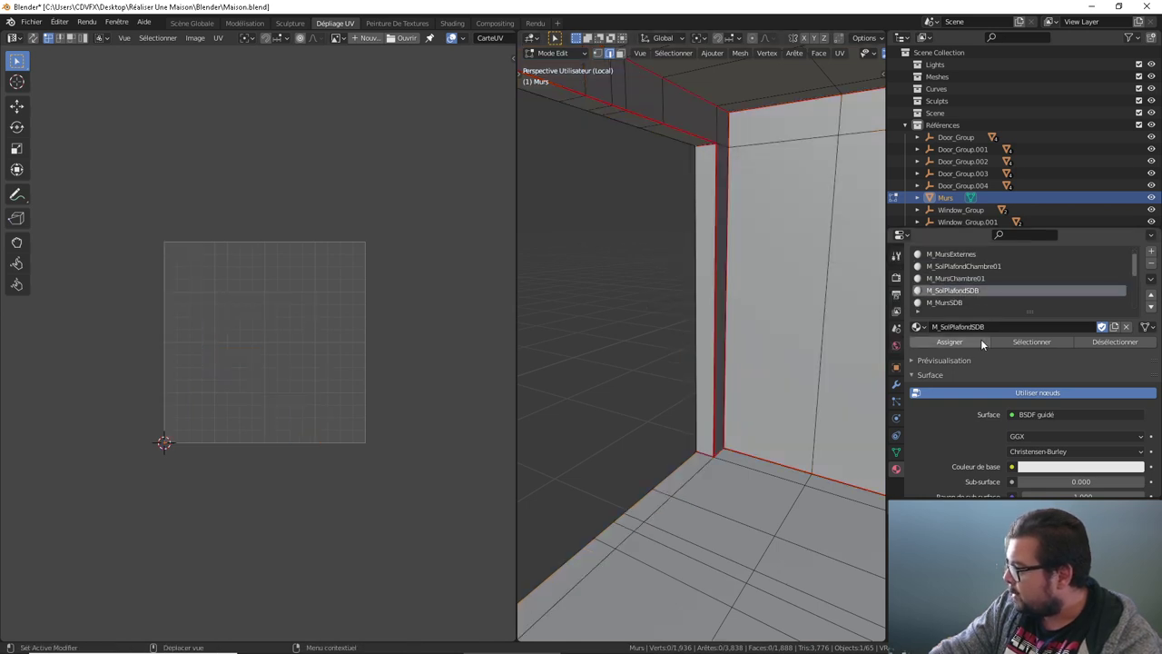
left_click(1026, 341)
middle_click_drag(726, 364, 778, 362)
scroll(777, 361, "up", 3)
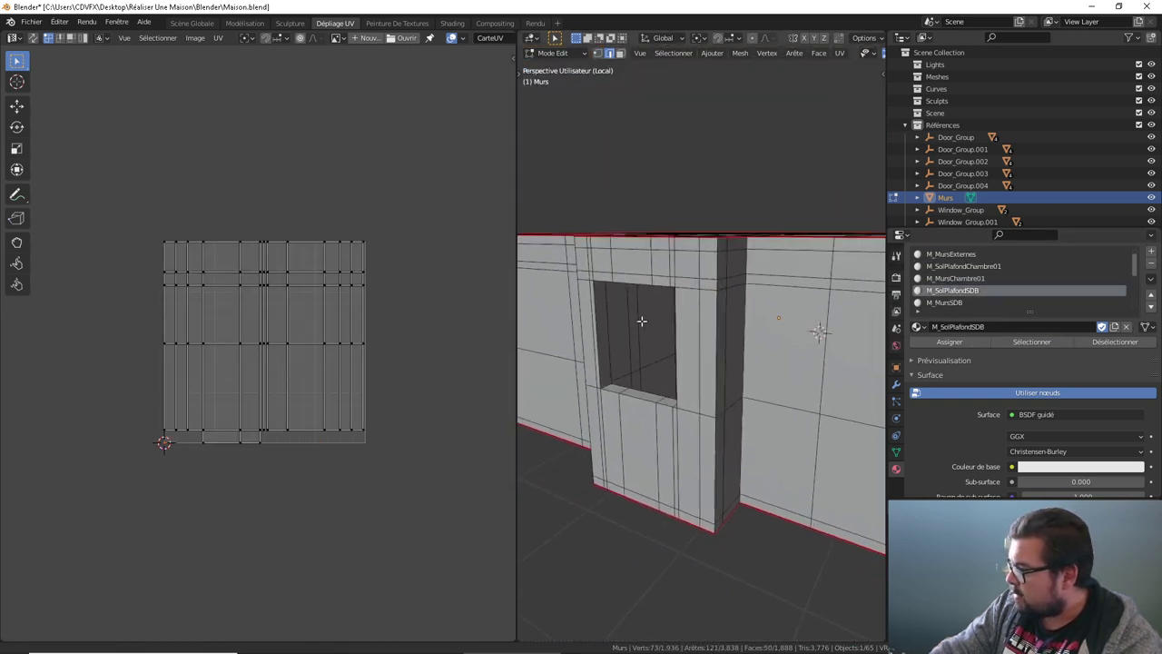
scroll(745, 349, "up", 3)
scroll(711, 337, "up", 3)
scroll(690, 329, "up", 2)
middle_click_drag(680, 325, 708, 365)
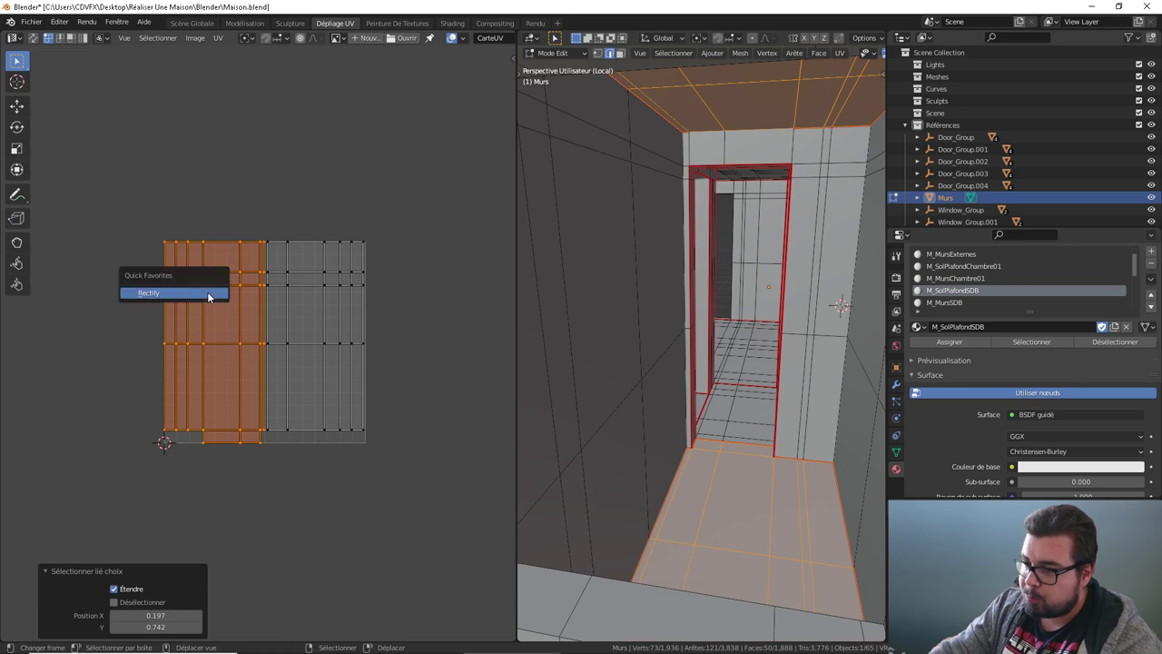
Step: Rectify the floor and ceiling islands and pack them side by side
key("alt+a")
key("l")
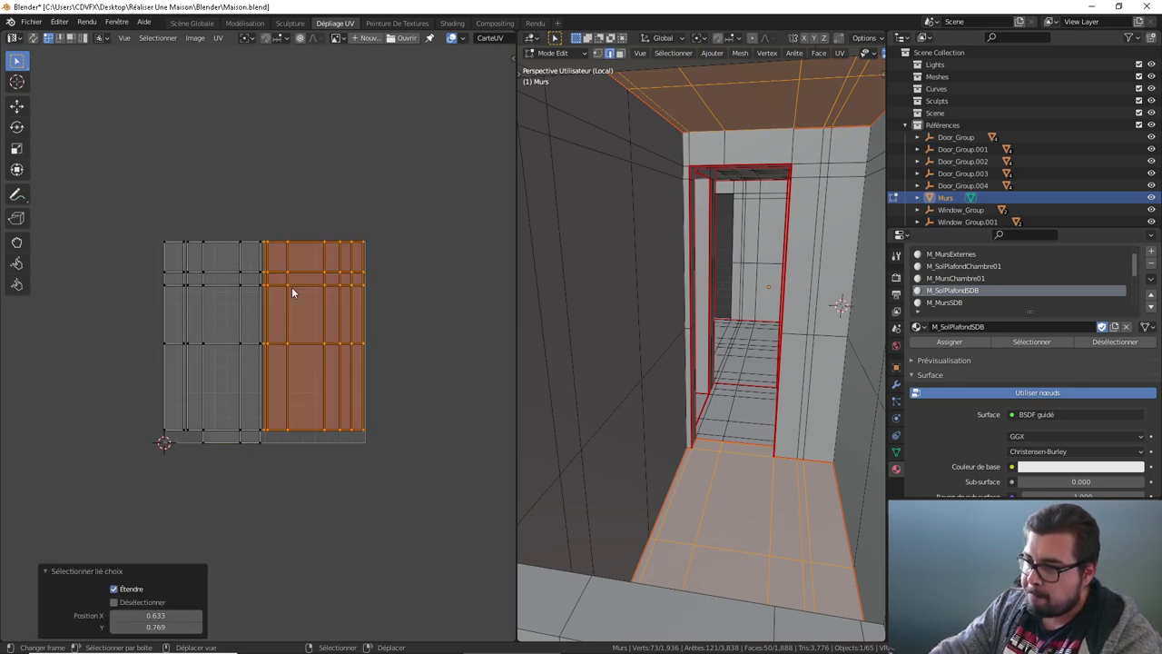
key("a")
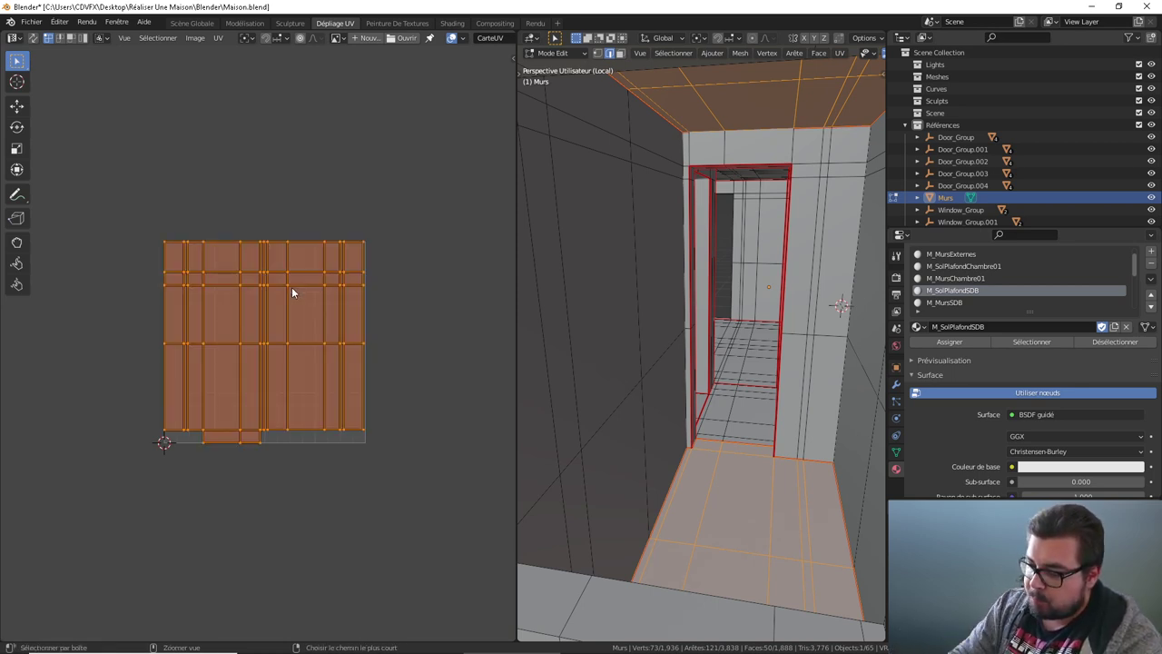
key("ctrl+p")
scroll(734, 270, "up", 2)
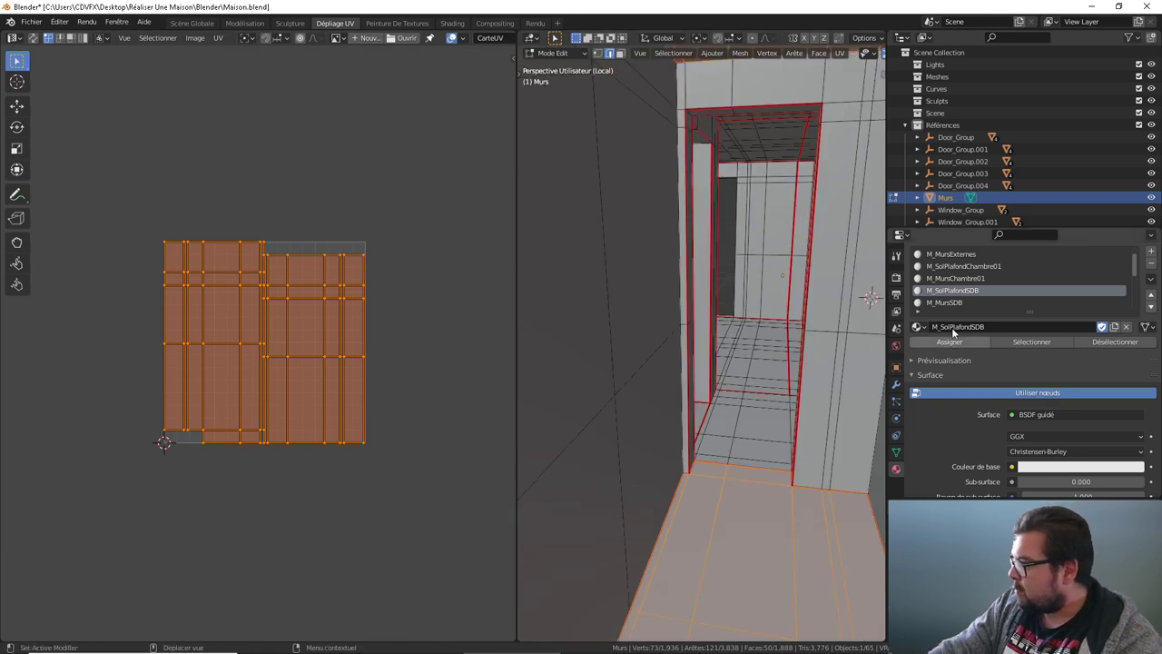
scroll(952, 340, "down", 1)
Step: Clear the selection and make M_MursSDB the active material
key("a")
key("Escape")
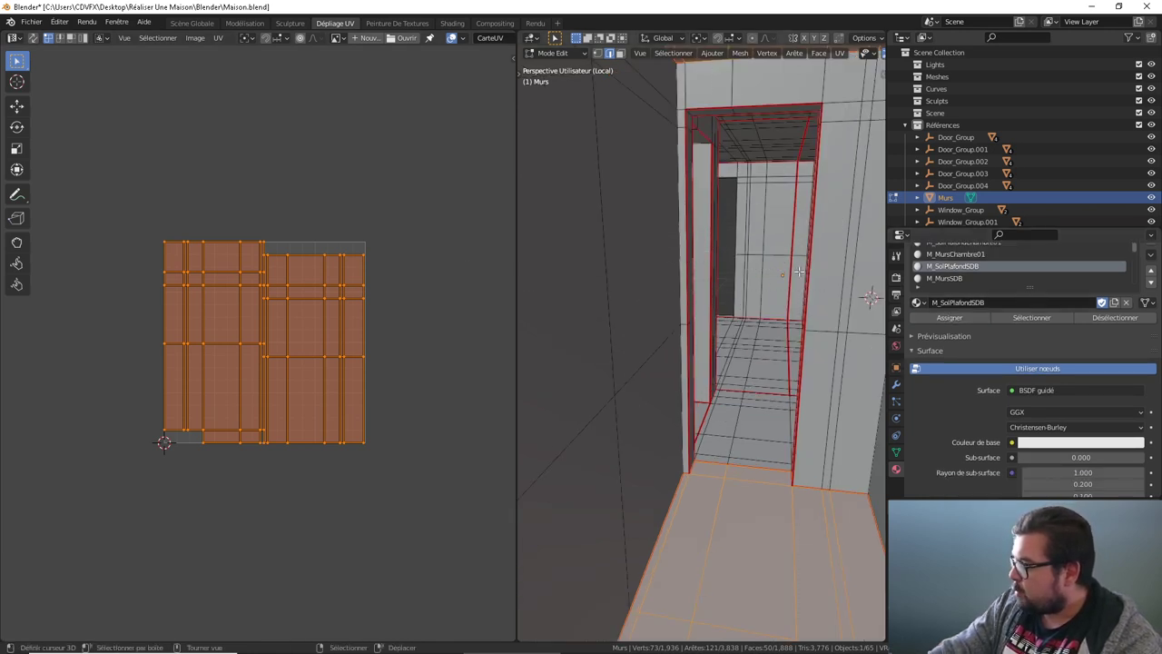
key("a")
left_click(962, 278)
Step: Select the M_MursSDB faces and add the faces around the doorway
left_click(1033, 317)
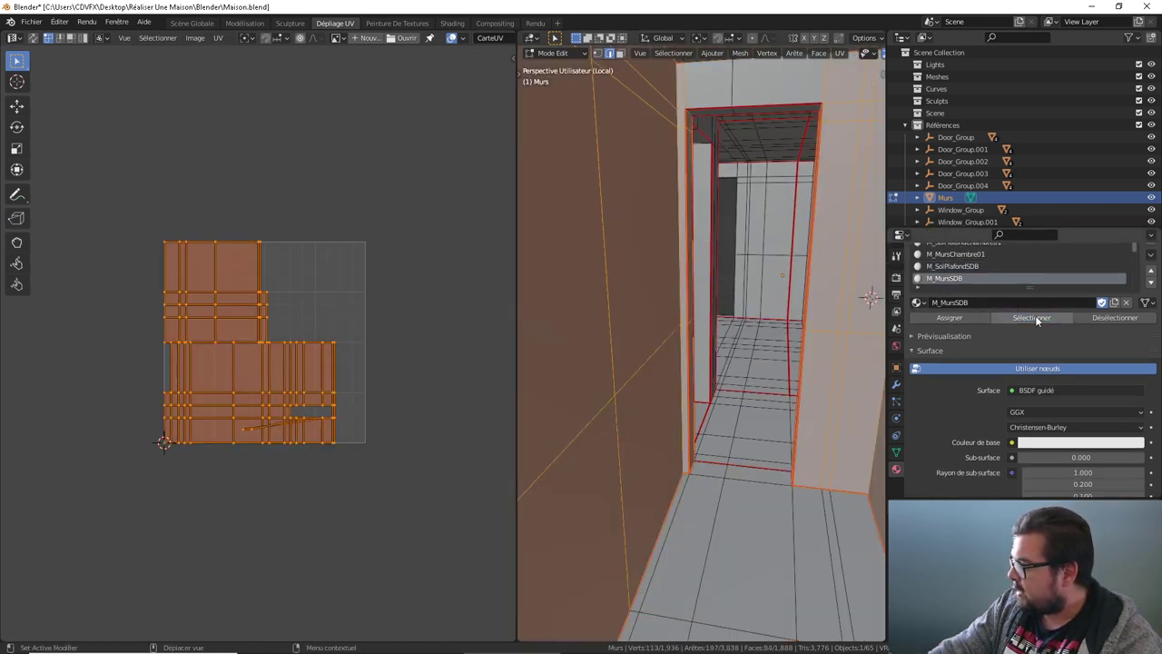
middle_click_drag(685, 405, 687, 159)
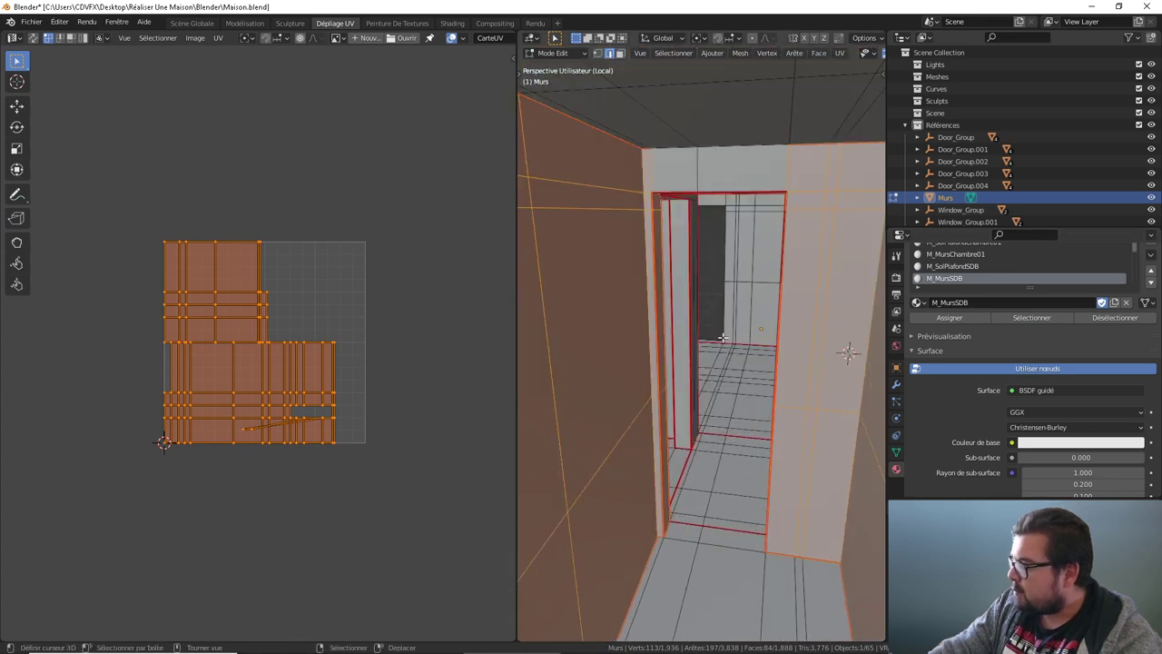
left_click(622, 53)
left_click(776, 235, "shift")
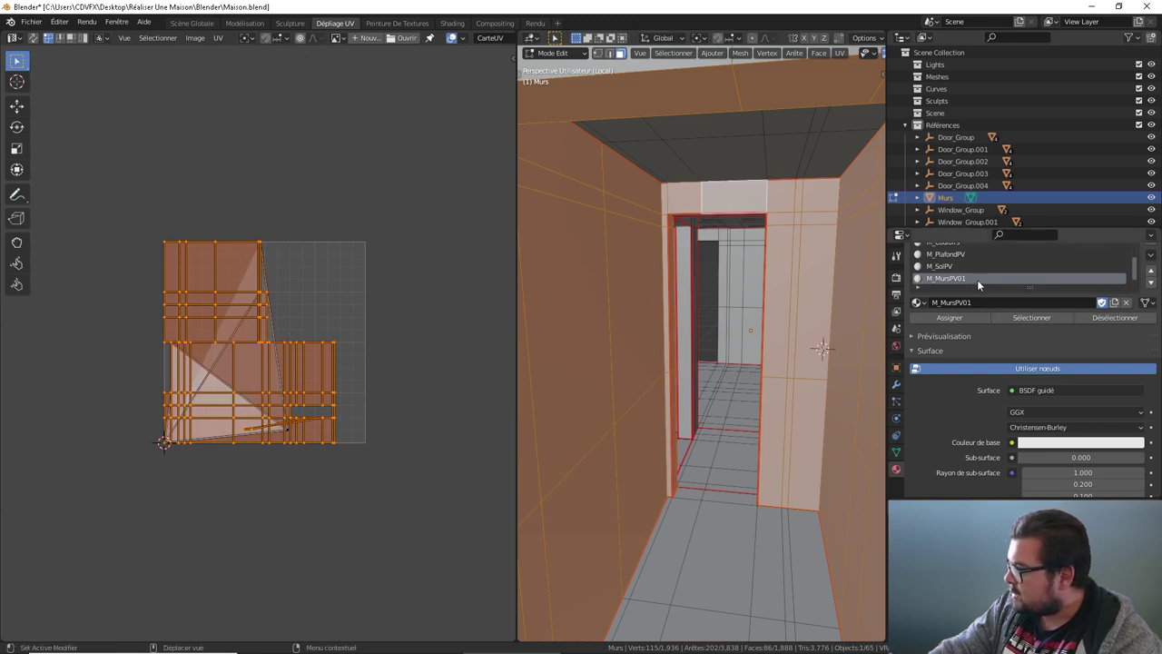
scroll(978, 285, "up", 1)
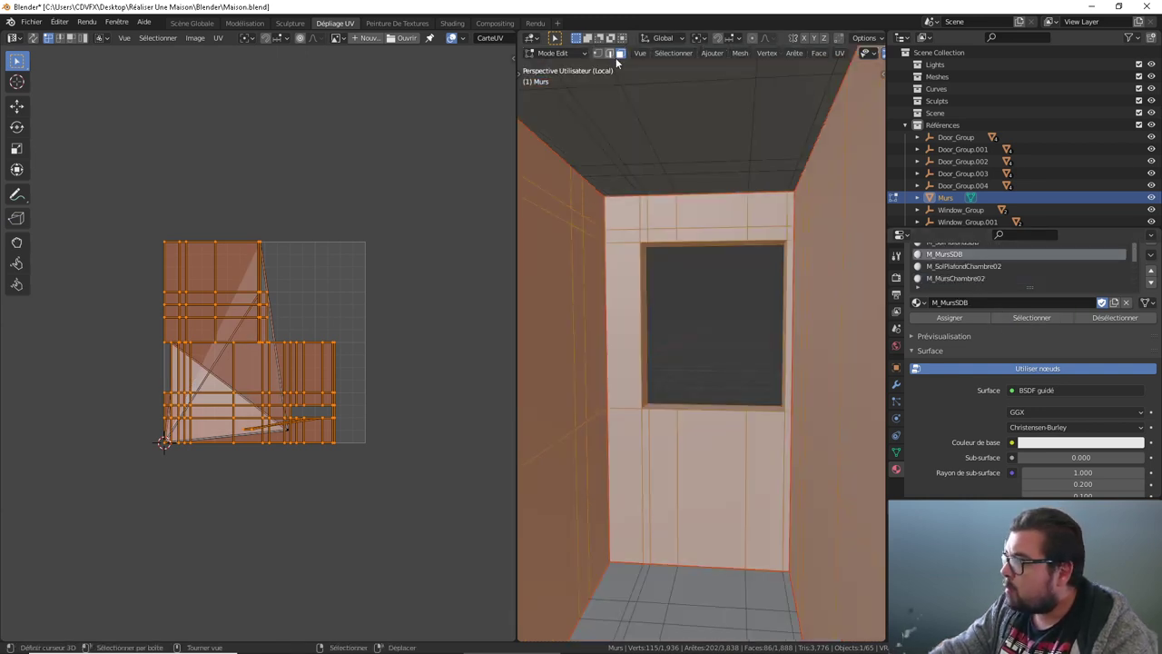
Step: In edge mode, clear the selection and pick the window opening's top and inner edge loops
left_click(611, 53)
key("alt+a")
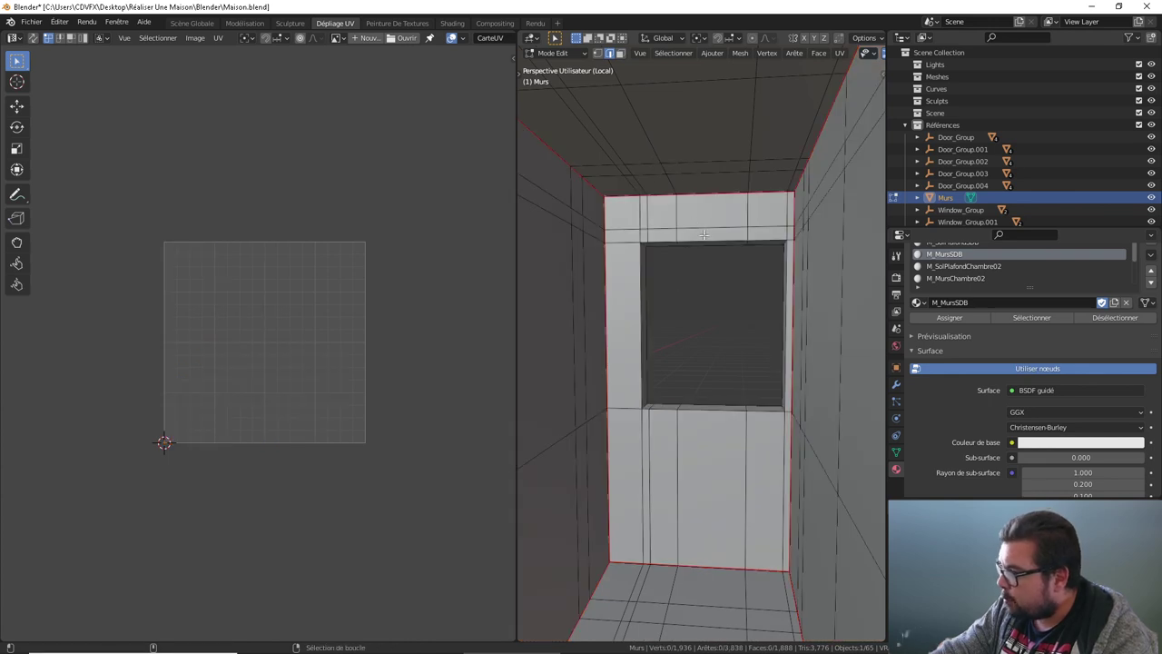
left_click(705, 240, "alt")
middle_click_drag(774, 280, 768, 372)
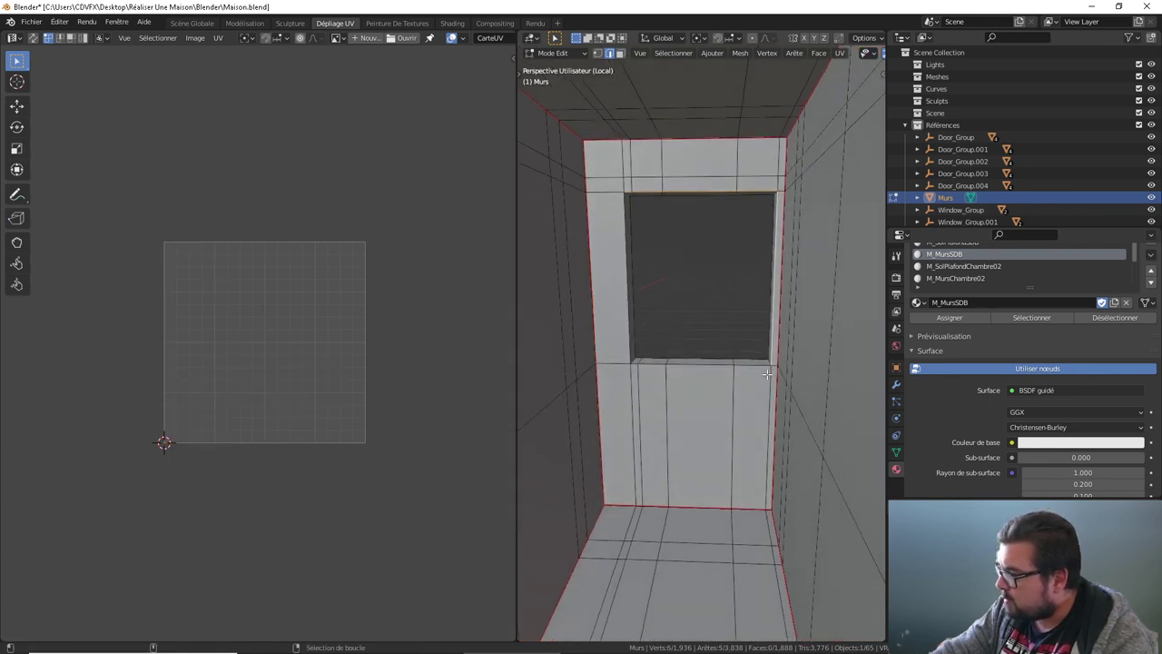
scroll(649, 345, "up", 1)
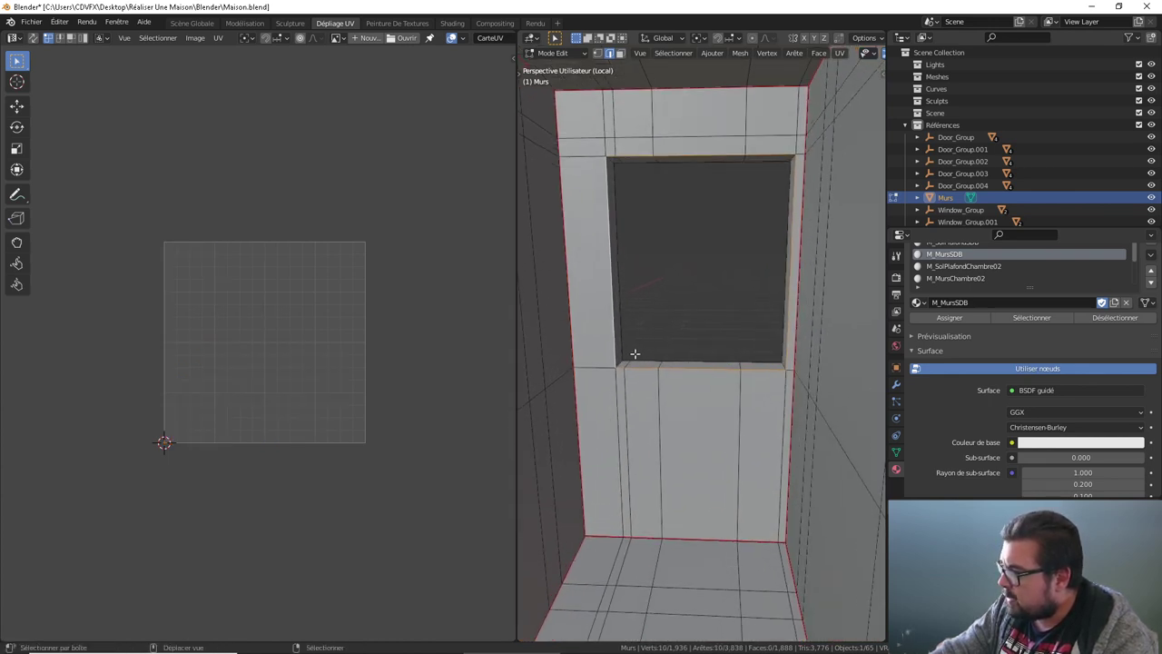
middle_click_drag(627, 196, 664, 231)
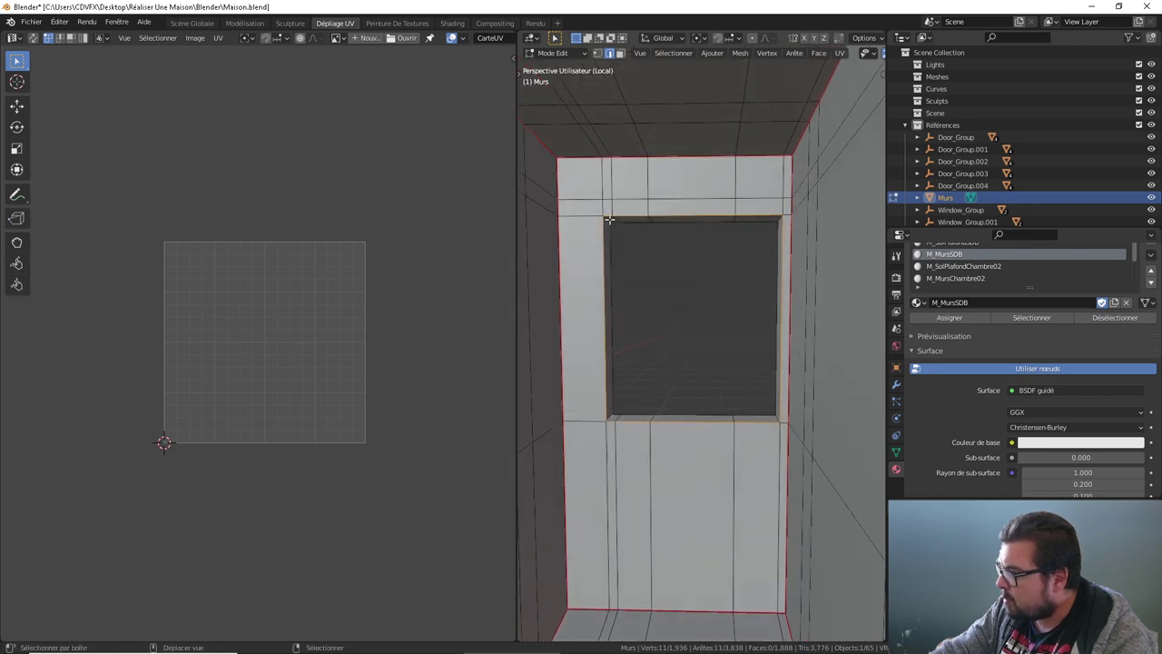
scroll(664, 231, "up", 4)
mouse_move(502, 204)
middle_mouse_down()
mouse_move(372, 306)
mouse_move(483, 312)
middle_mouse_up()
mouse_move(612, 324)
middle_mouse_down()
mouse_move(564, 269)
mouse_move(804, 293)
mouse_move(664, 282)
mouse_move(711, 321)
mouse_move(794, 356)
mouse_move(781, 308)
mouse_move(820, 309)
mouse_move(807, 286)
middle_mouse_up()
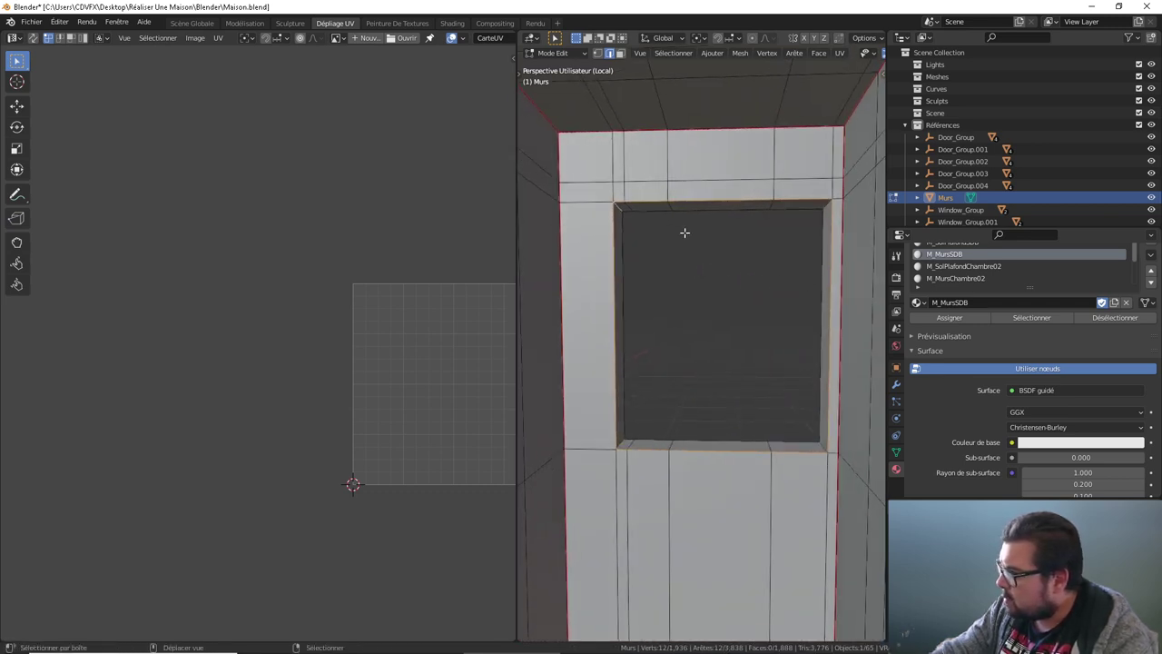
middle_click_drag(684, 230, 742, 223)
left_click(786, 212, "alt")
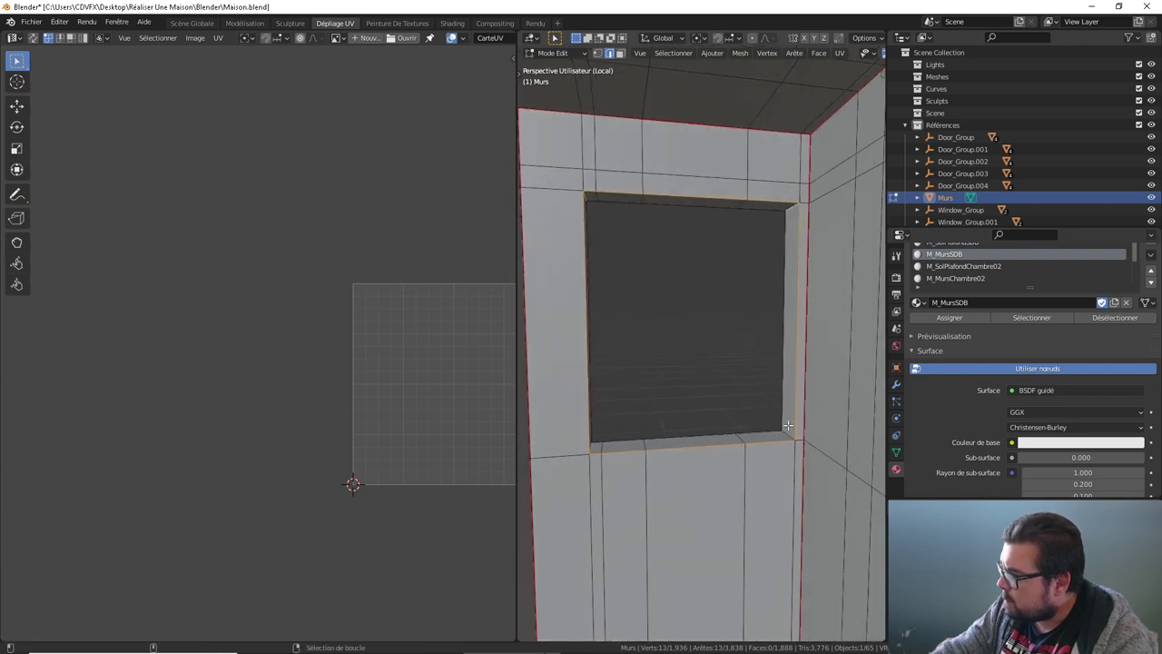
Step: Mark the selected window and door-frame edges as UV seams
scroll(750, 415, "up", 3)
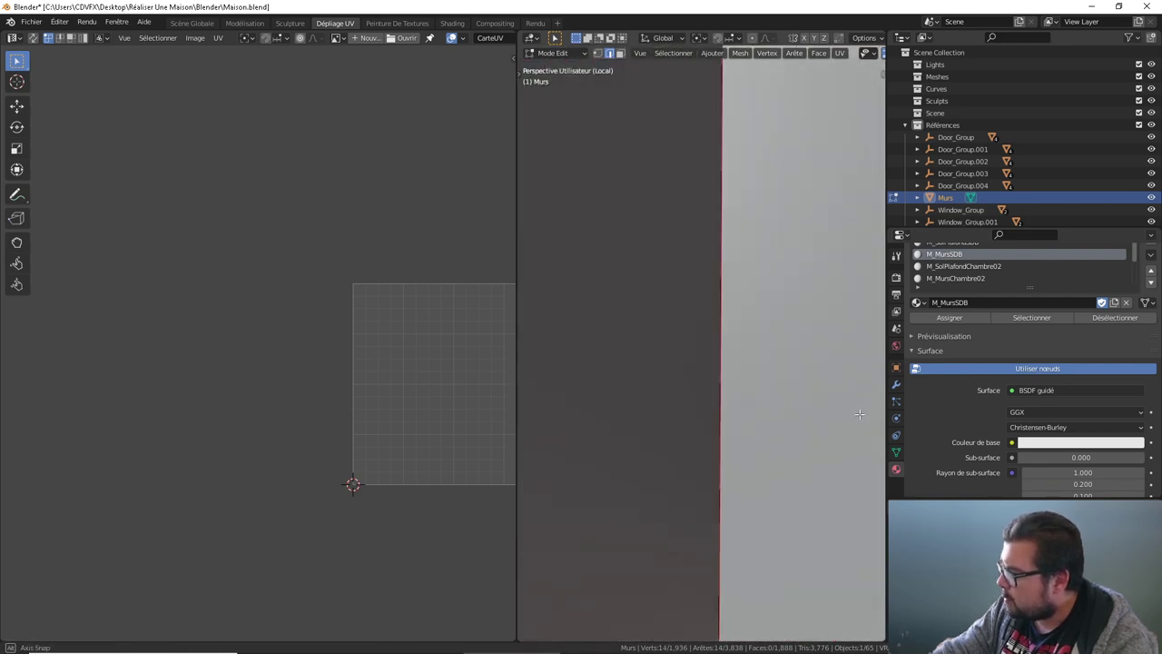
scroll(797, 411, "up", 2)
scroll(798, 411, "down", 3)
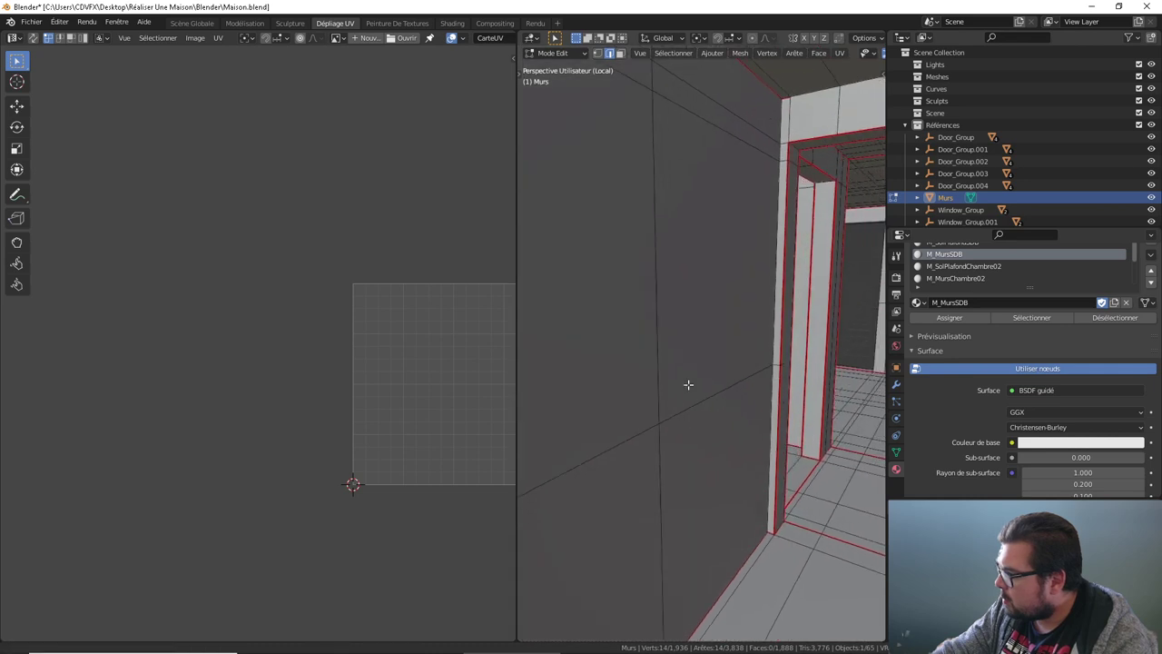
scroll(687, 384, "down", 3)
middle_click_drag(720, 366, 707, 145)
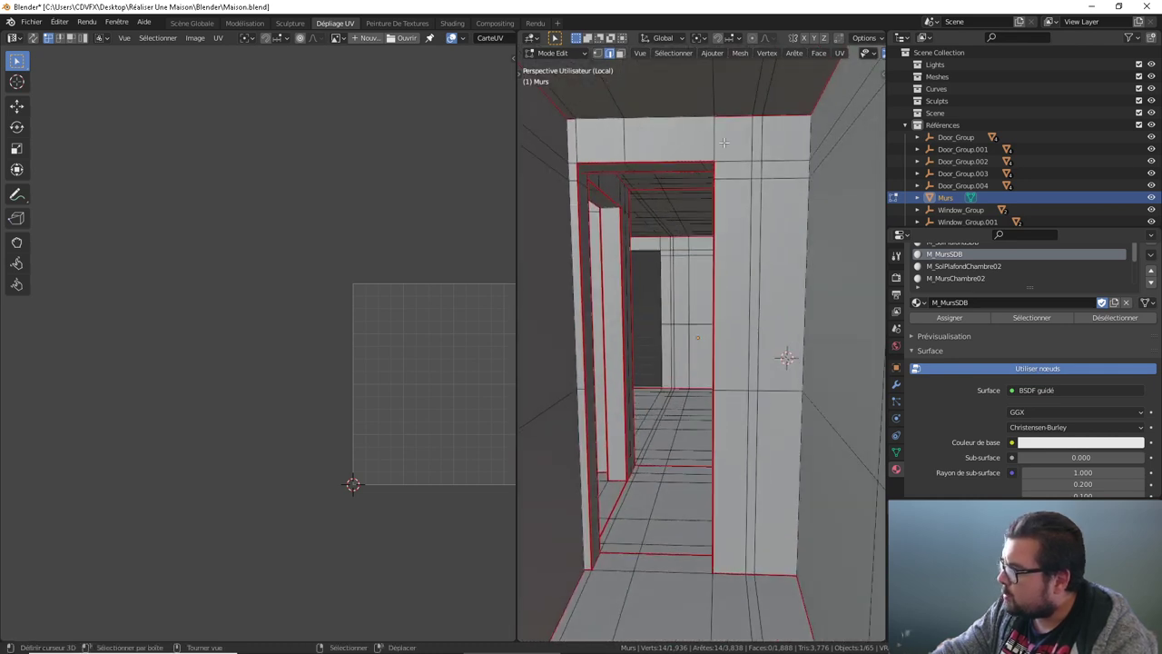
middle_click_drag(803, 246, 661, 330)
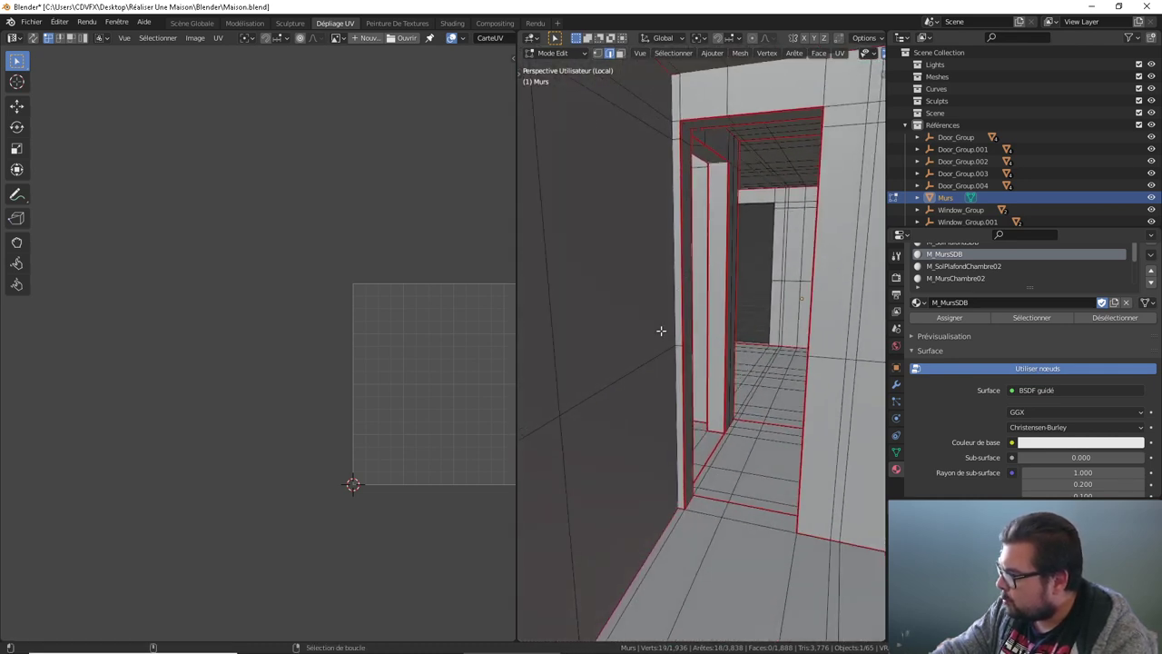
mouse_move(789, 250)
middle_mouse_down()
mouse_move(612, 263)
mouse_move(631, 292)
mouse_move(679, 276)
middle_mouse_up()
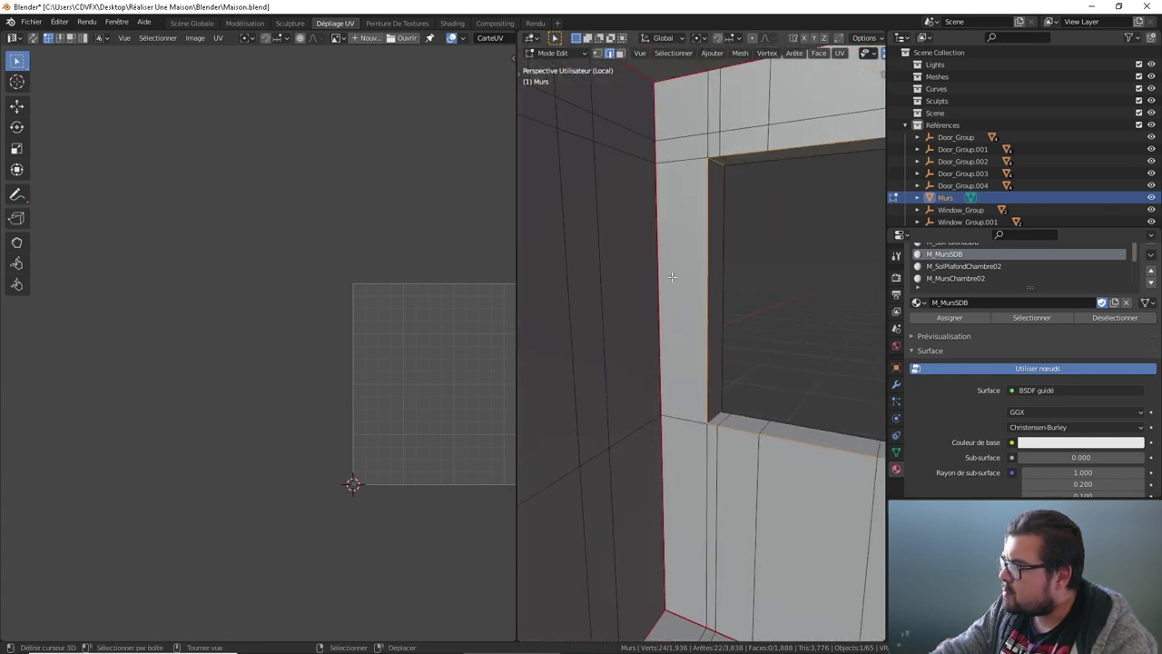
key("ctrl+e")
left_click(679, 277)
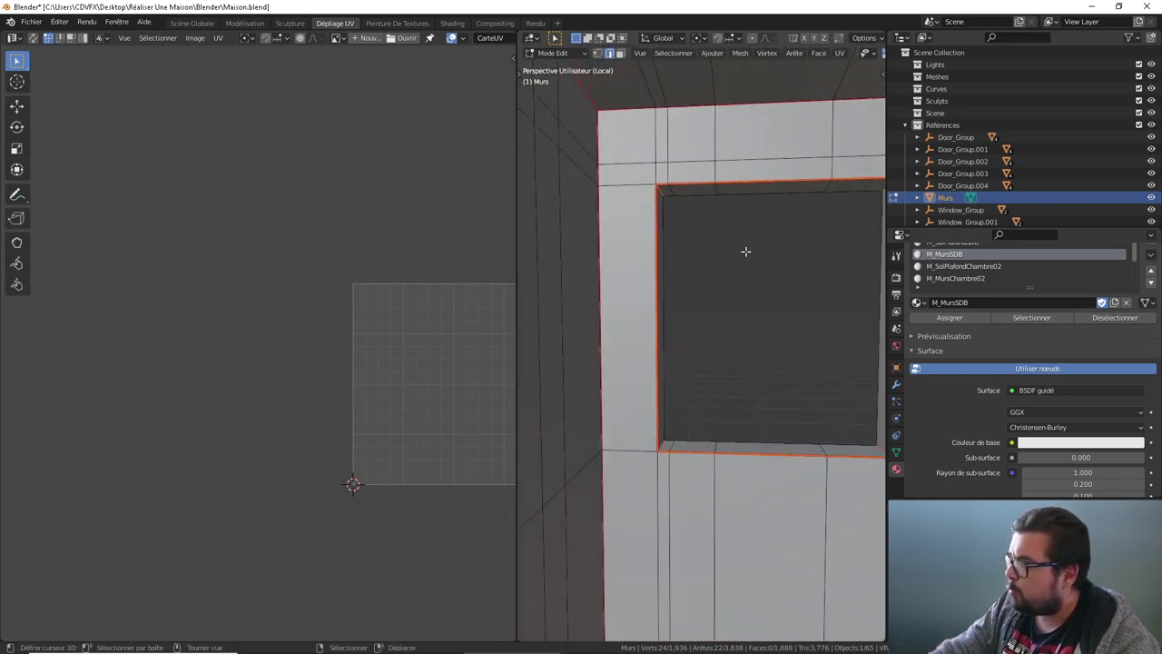
mouse_move(744, 251)
middle_mouse_down()
mouse_move(560, 176)
mouse_move(566, 327)
mouse_move(705, 193)
middle_mouse_up()
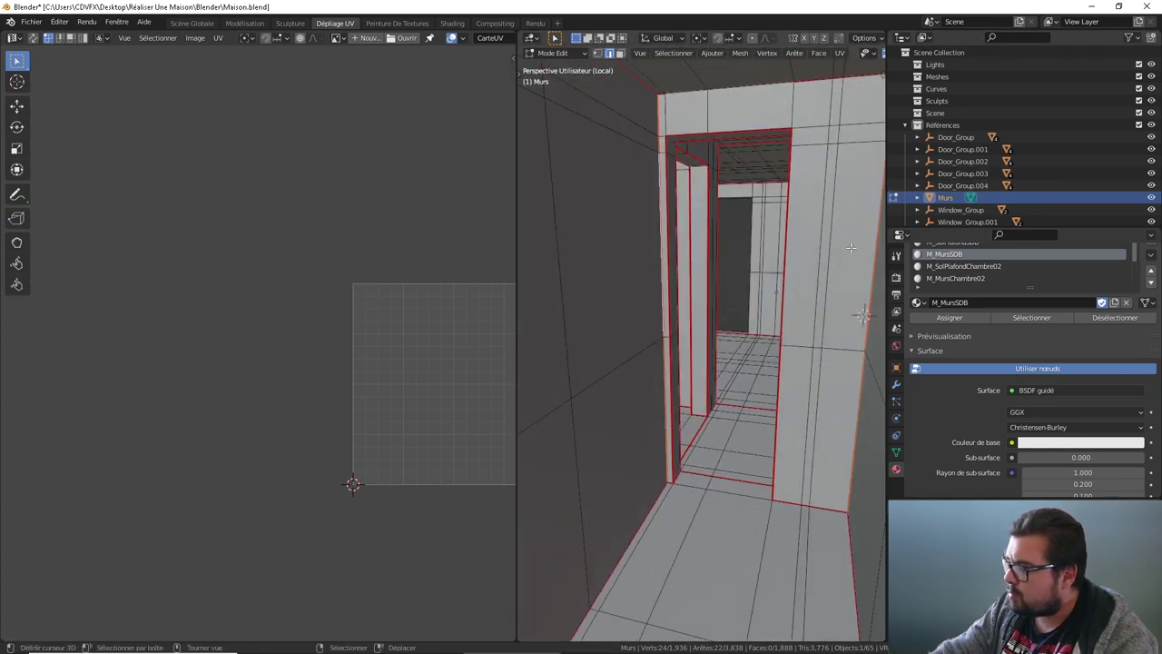
Step: Select the M_MursSDB wall faces and unwrap them
double_click(1024, 305)
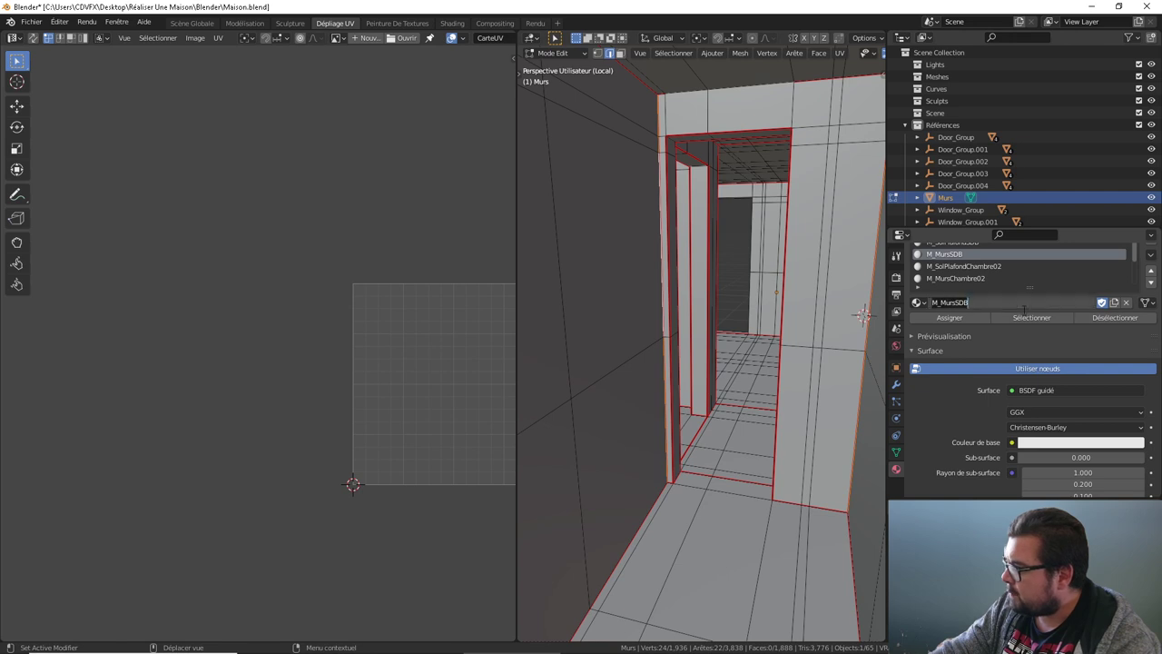
left_click(1032, 316)
left_click(1032, 317)
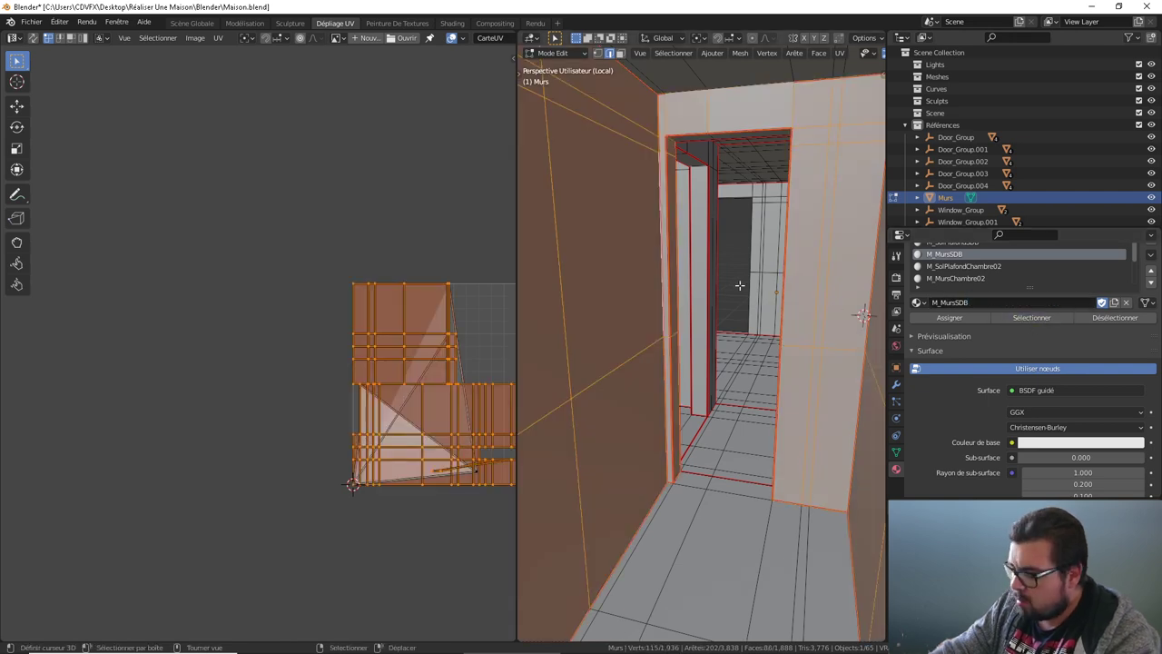
key("u")
left_click(673, 225)
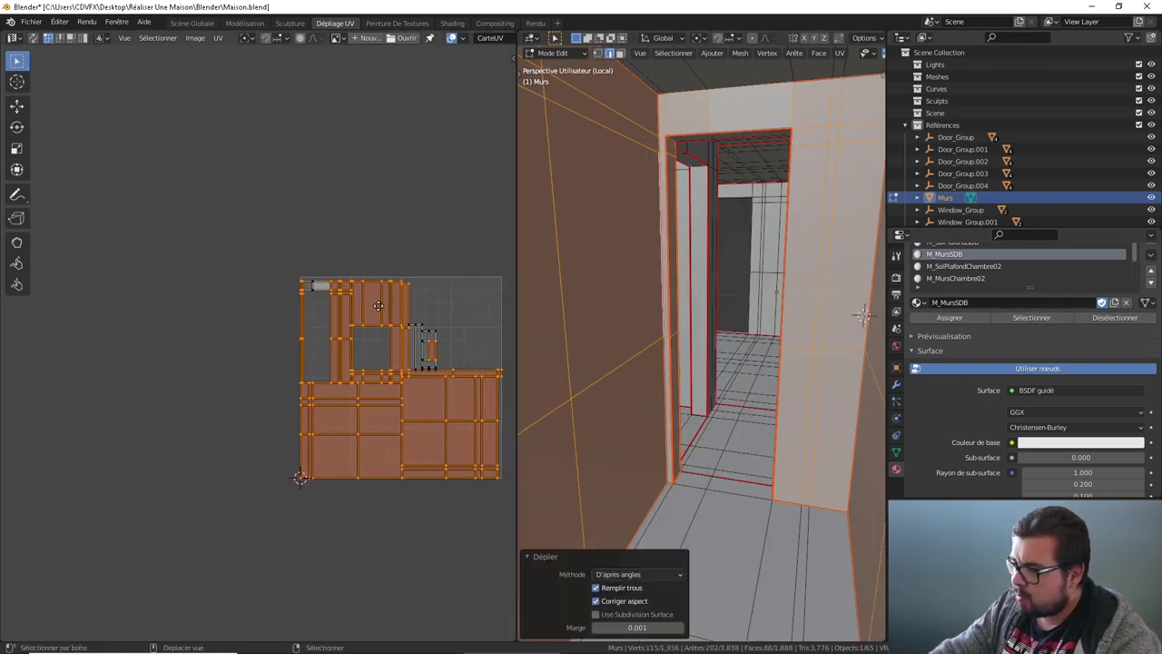
middle_click_drag(379, 306, 324, 292)
Step: Rotate the upper door-frame island 180°, move it above the tile and straighten it
key("a")
key("alt+a")
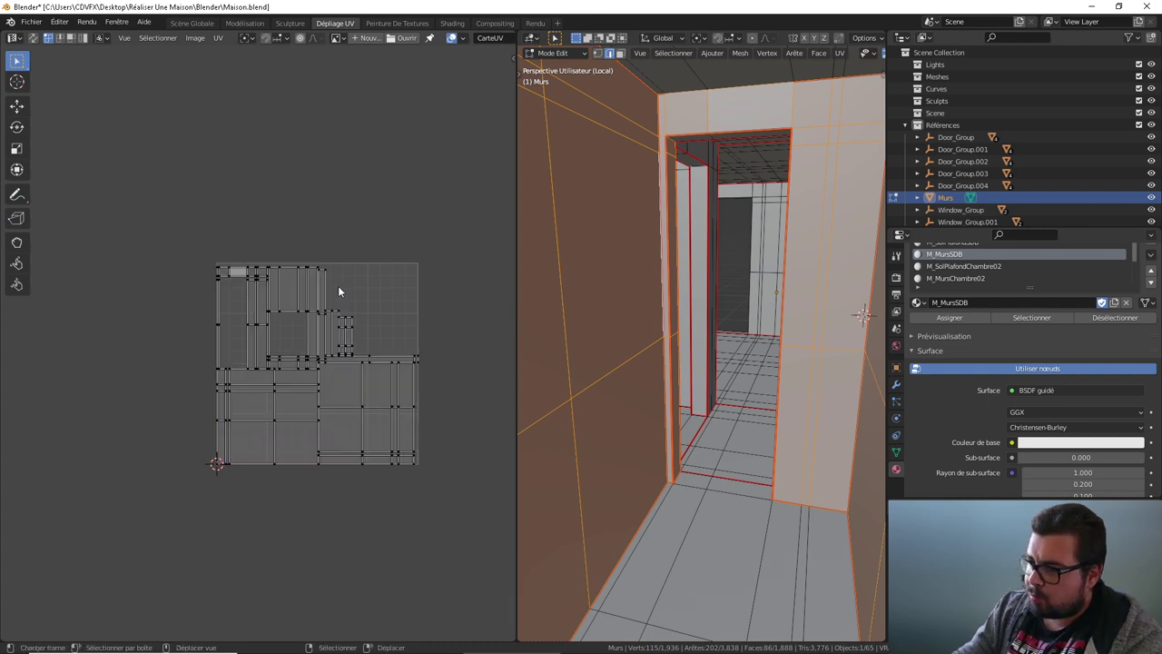
key("l")
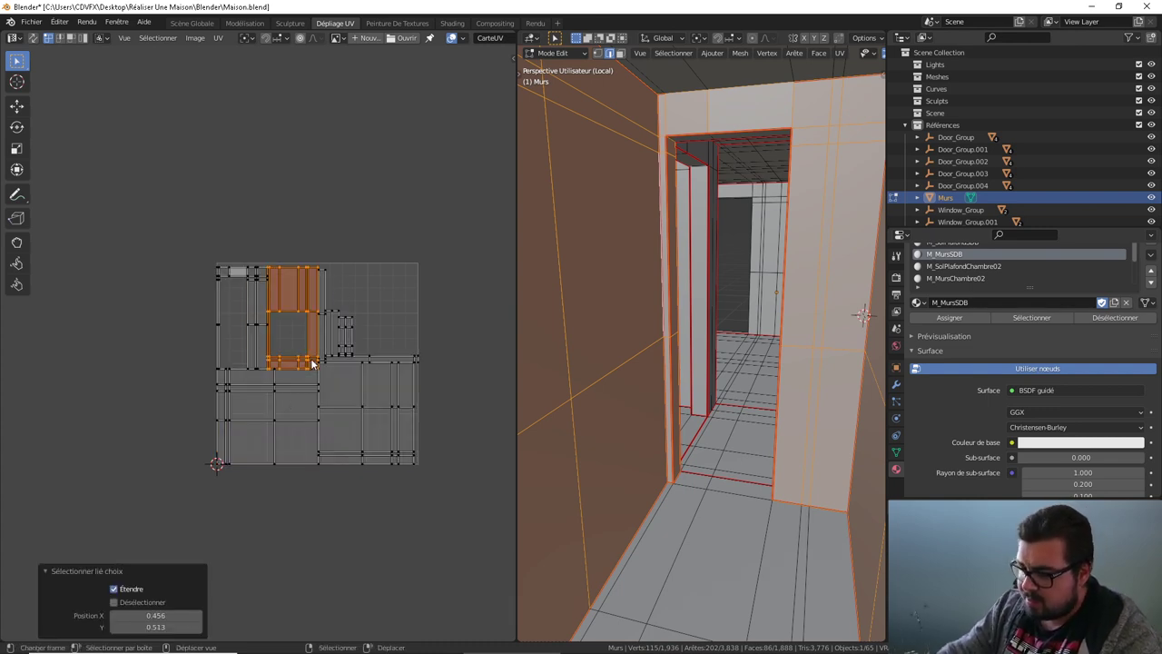
type("r180")
key("Return")
key("g")
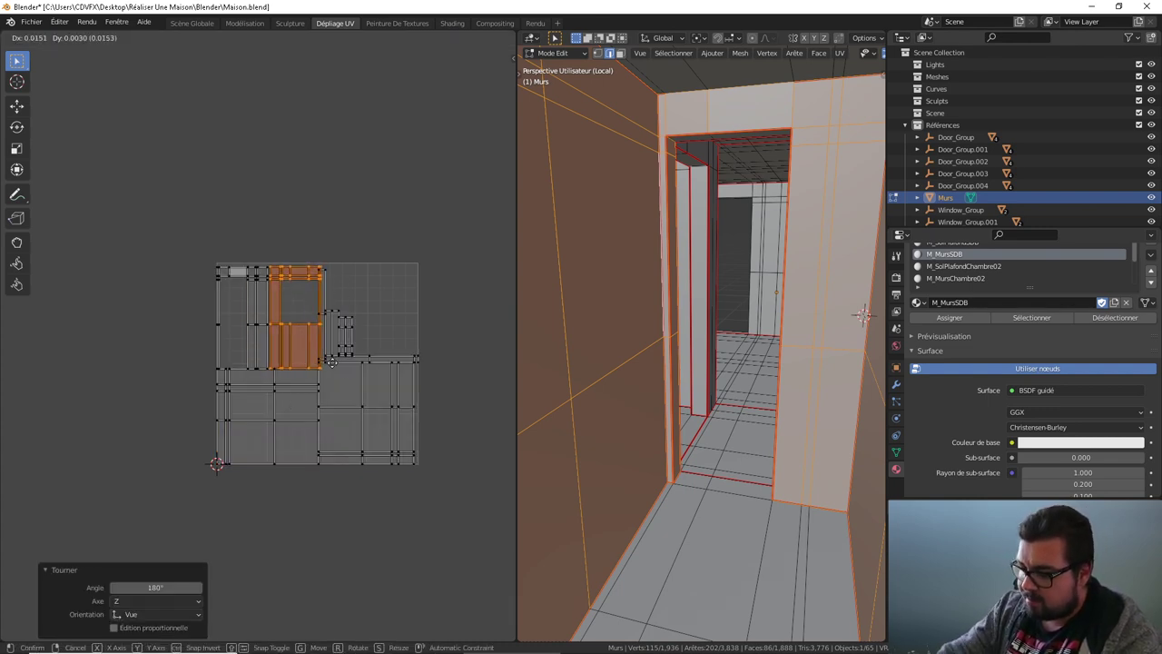
left_click(306, 186)
key("alt+a")
key("l")
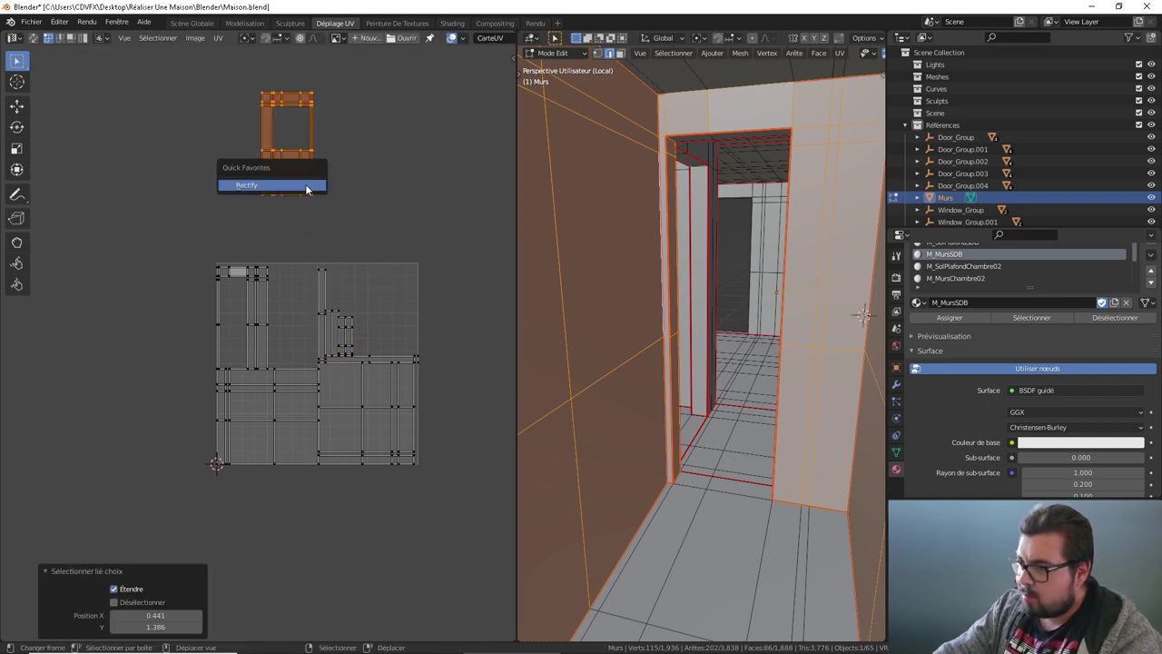
key("alt+a")
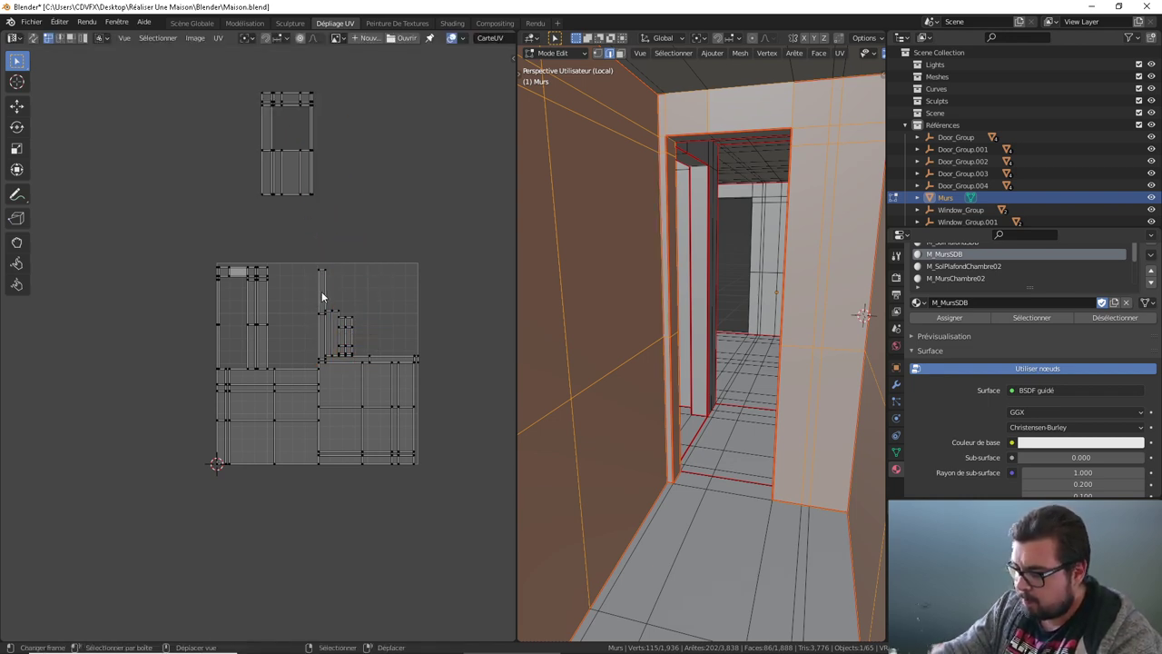
Step: Move the thin vertical island beside it and the tall left island to the upper left
key("l")
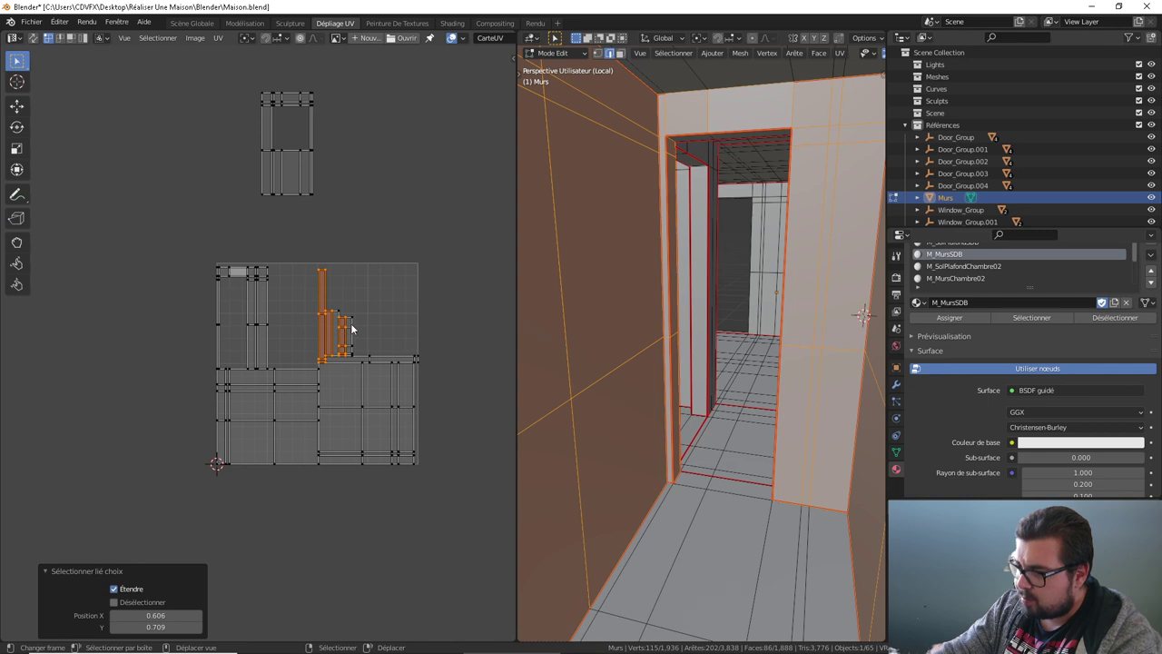
key("g")
left_click(395, 177)
key("alt+a")
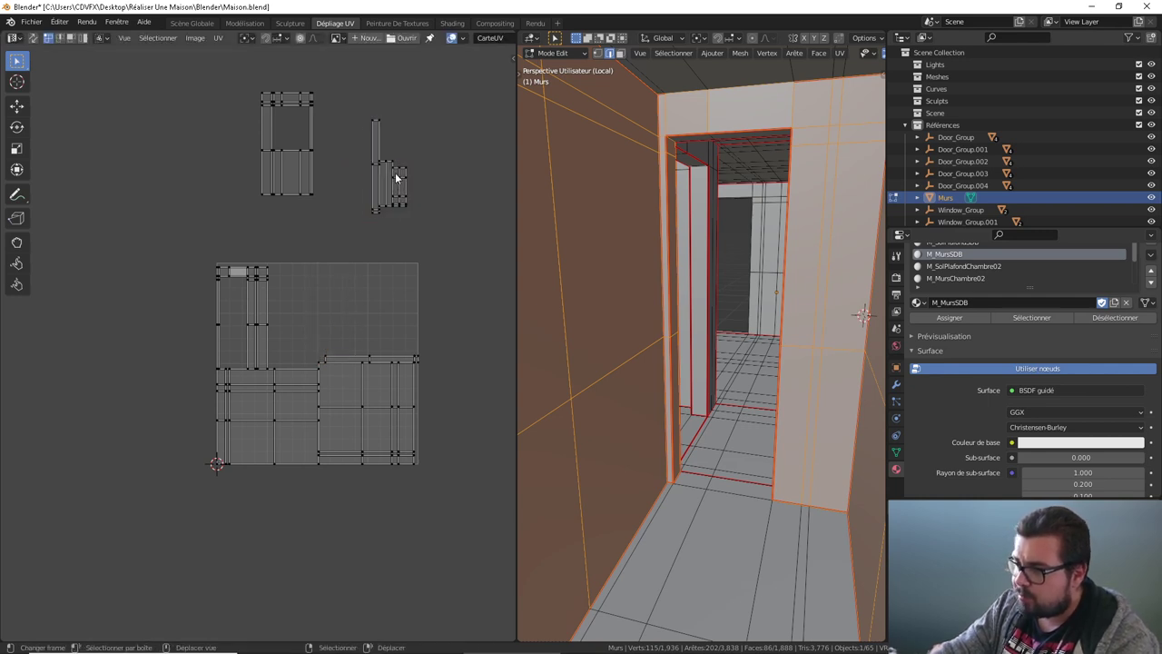
key("l")
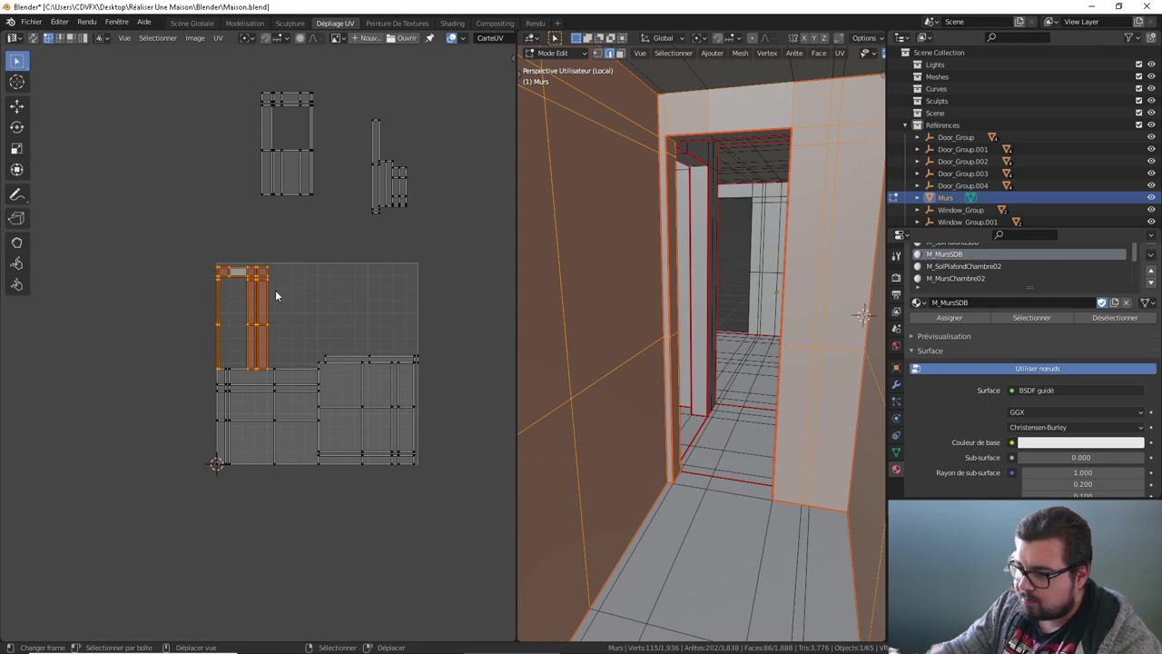
key("g")
left_click(217, 149)
key("alt+a")
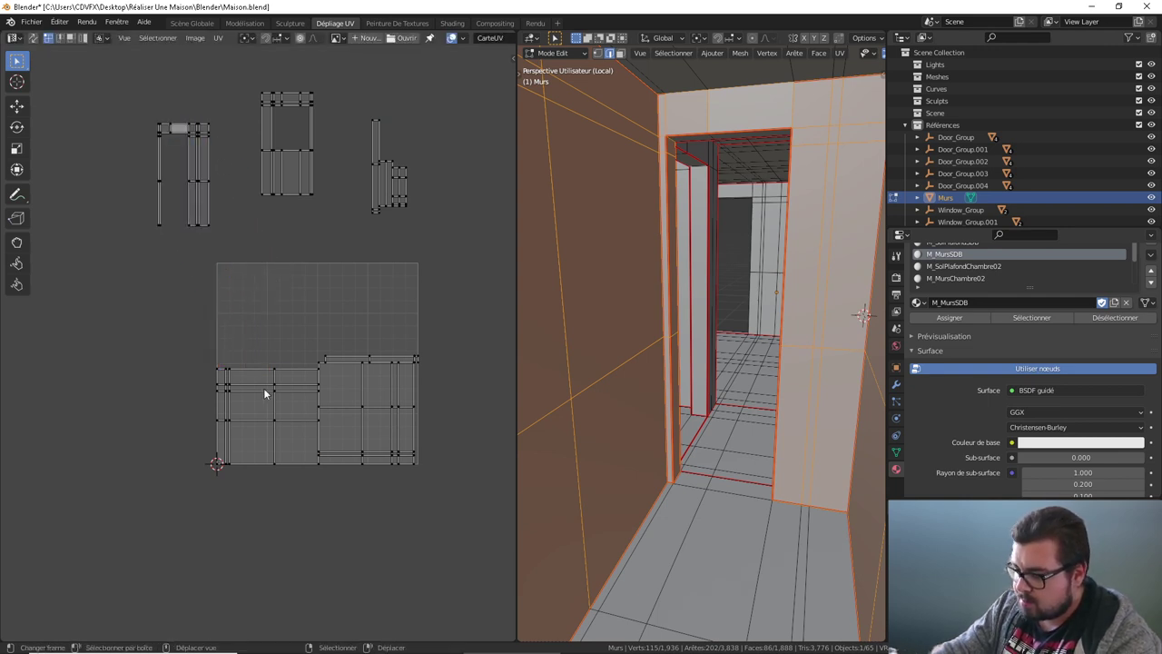
Step: Rotate the lower-left island 90° and the right island 180°
type("lr90")
key("Return")
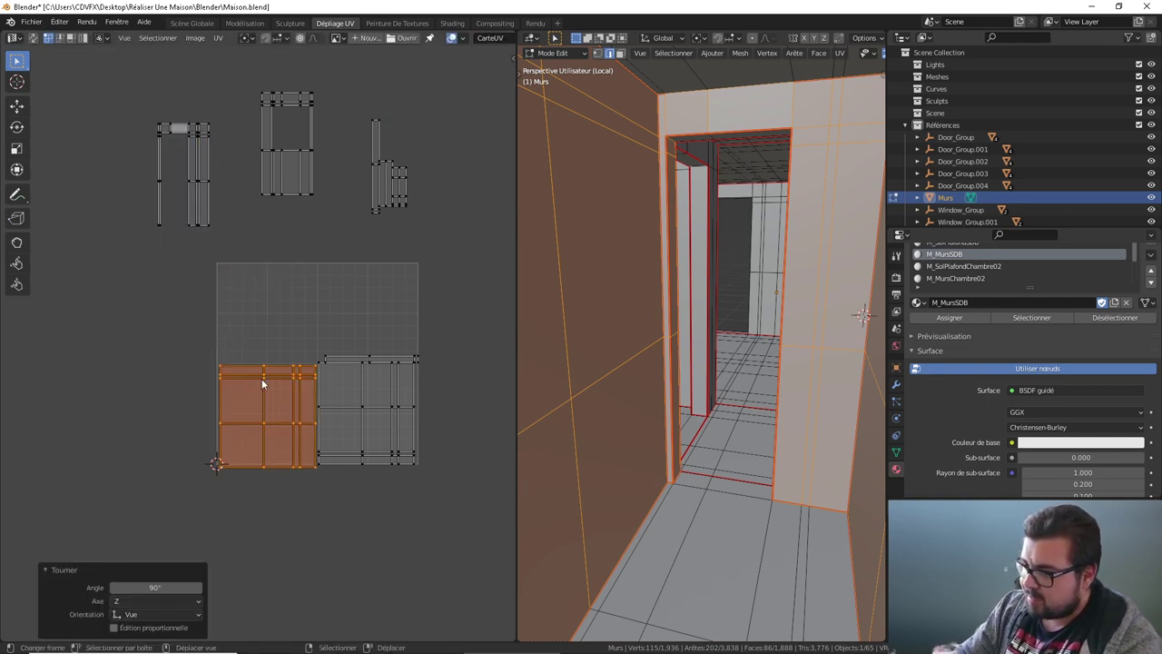
scroll(262, 379, "up", 1)
middle_click_drag(605, 380, 590, 391)
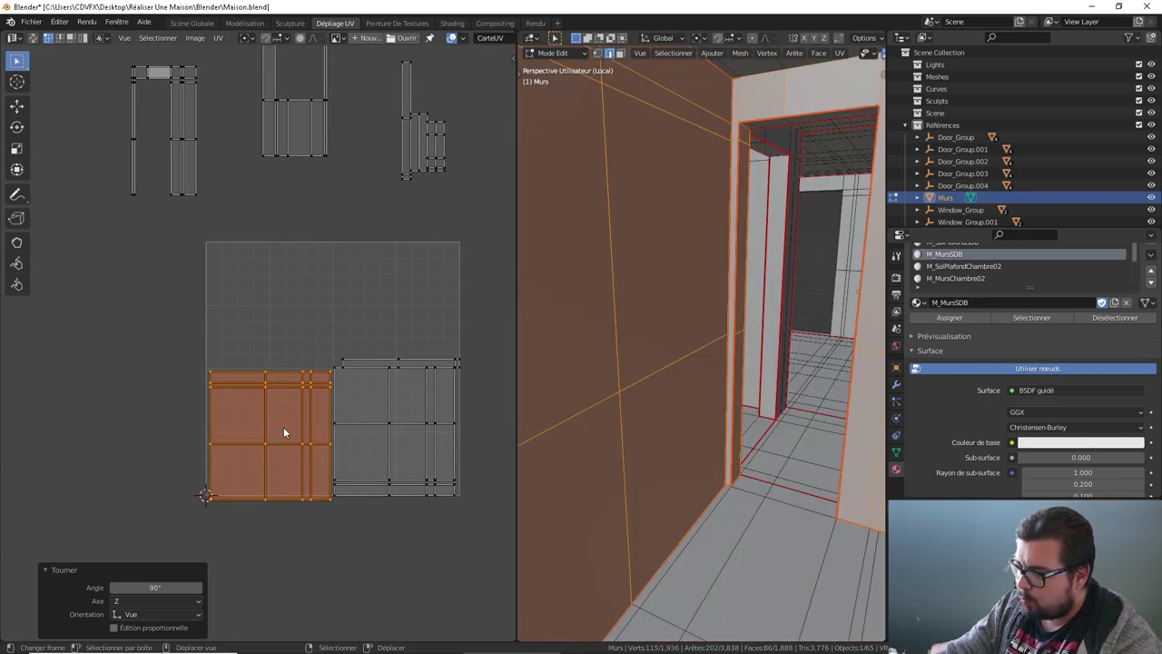
scroll(283, 426, "down", 1)
key("alt+a")
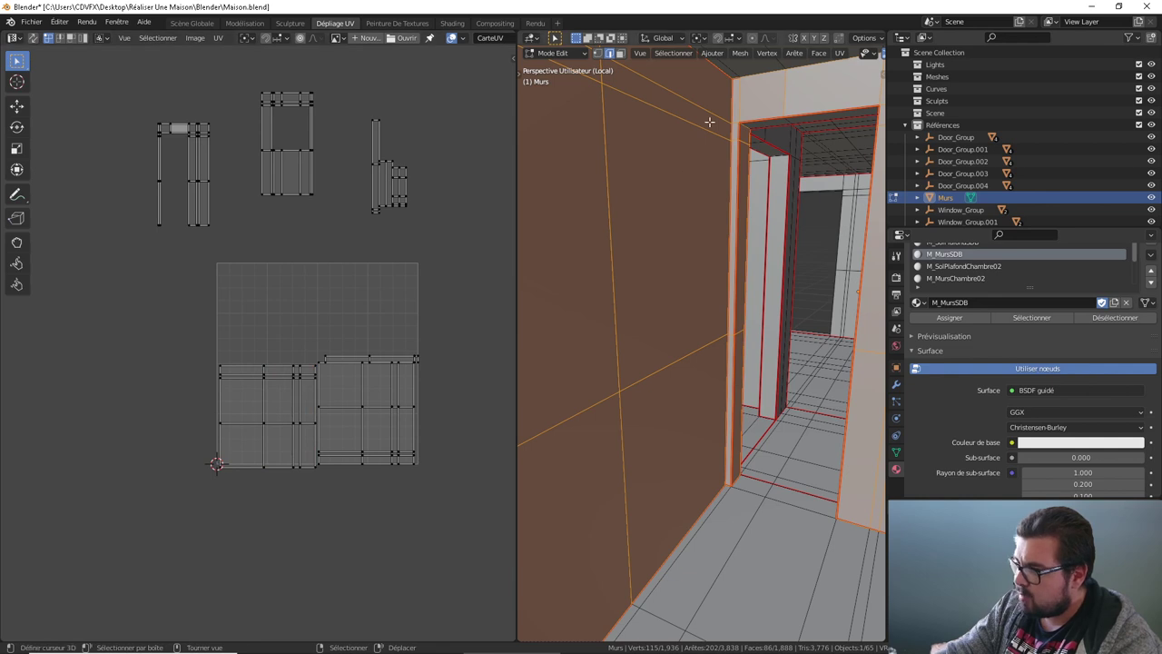
scroll(361, 392, "up", 1)
type("l")
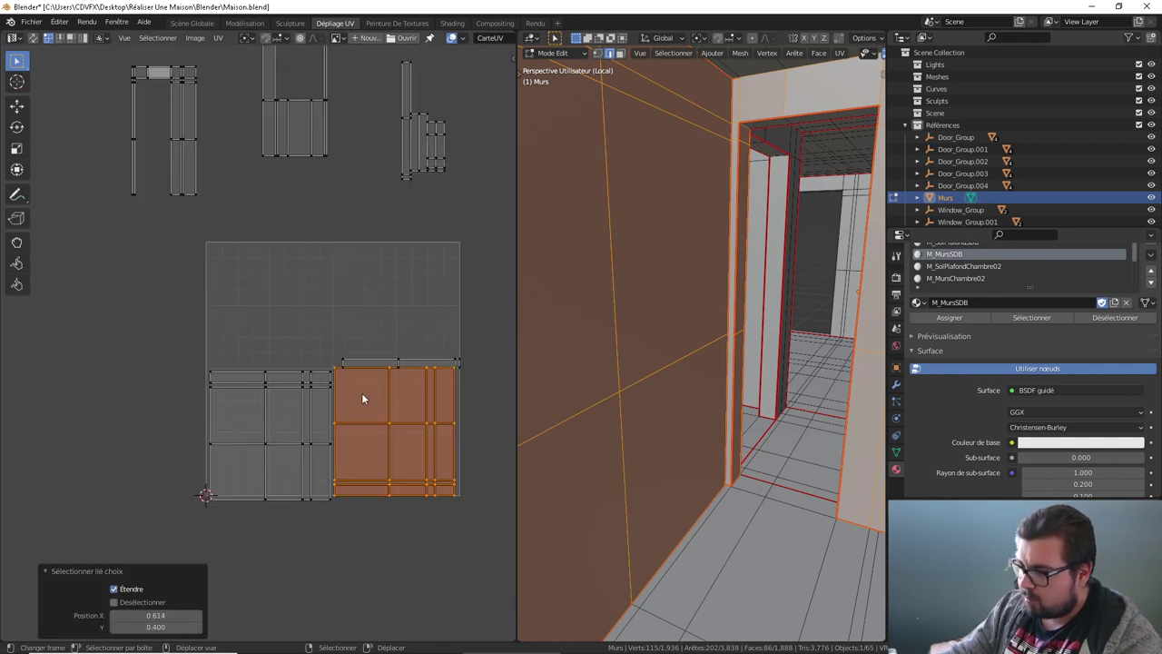
type("r180")
key("Return")
Step: Pack all bathroom-wall islands into the UV tile with 0.001 margin and rotation off
key("a")
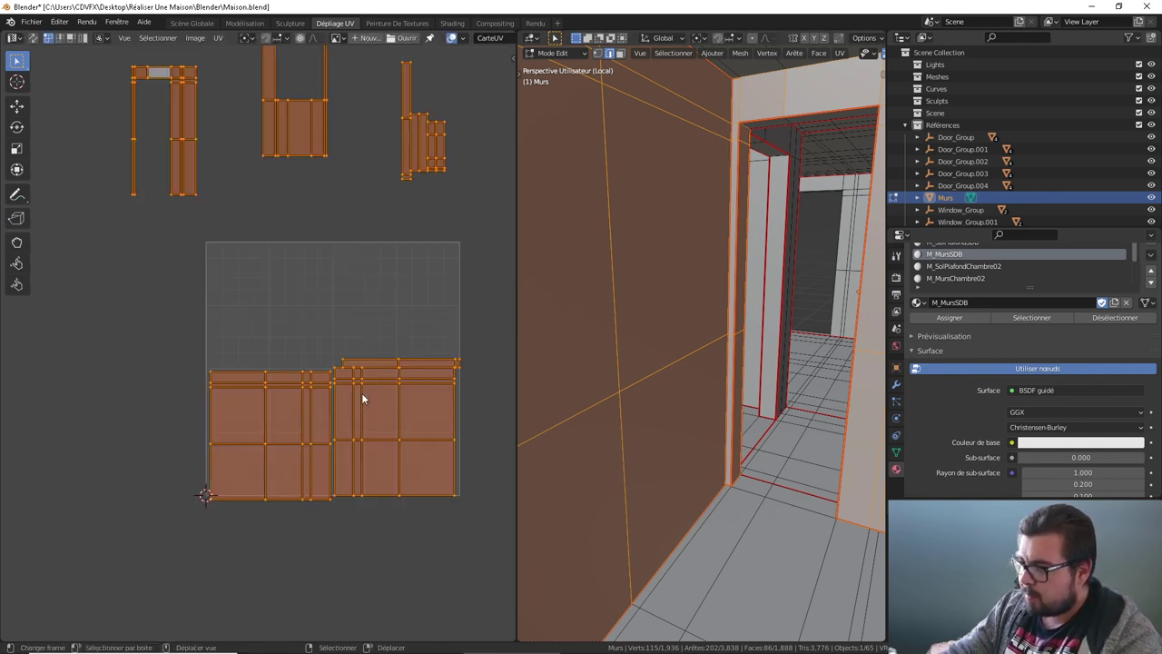
key("ctrl+p")
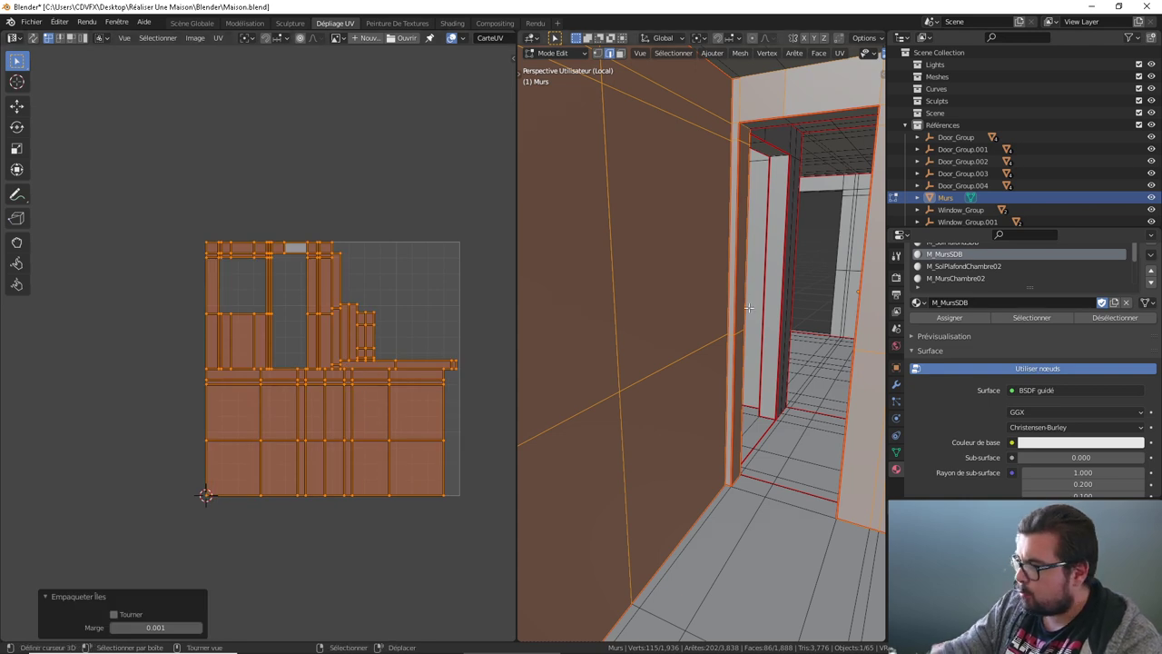
middle_click_drag(817, 304, 767, 309)
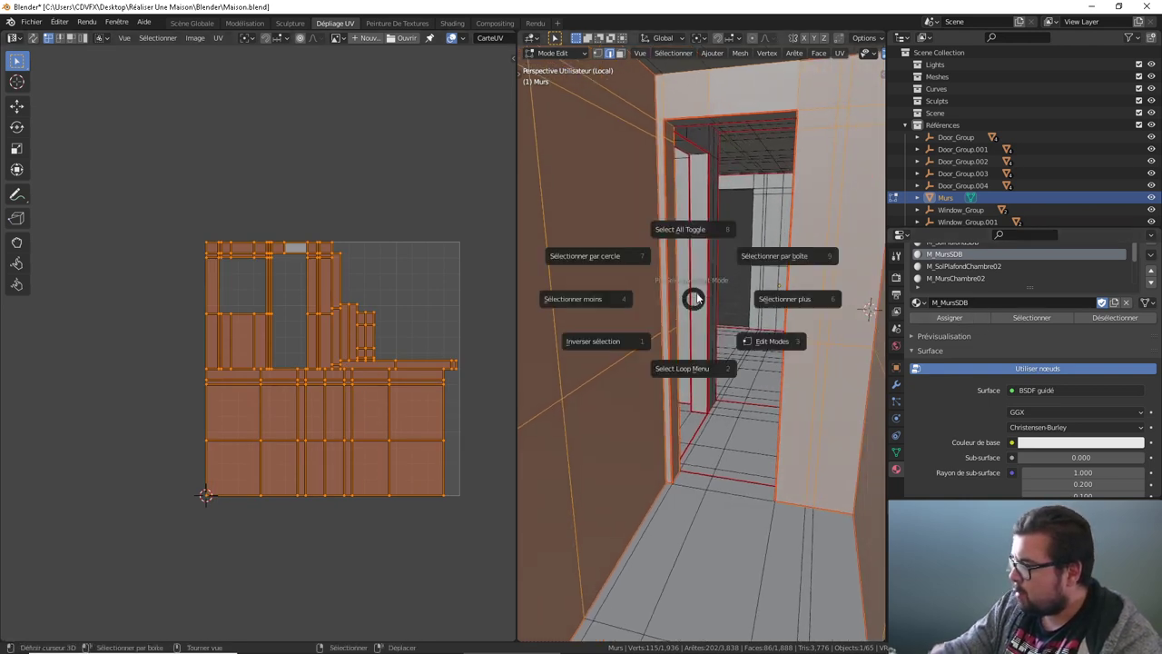
key("alt+a")
Step: Make M_SolPlafondChambre02 the active material and select its floor and ceiling faces
left_click(966, 267)
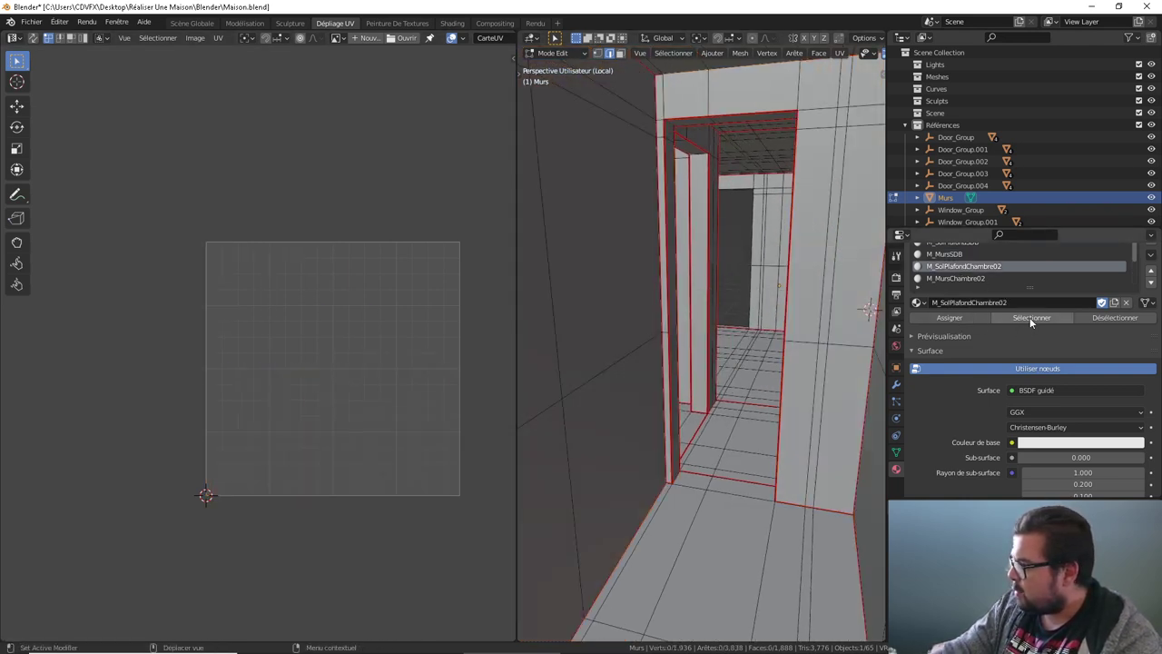
left_click(1031, 321)
scroll(759, 370, "up", 3)
scroll(758, 370, "up", 3)
scroll(930, 354, "down", 3)
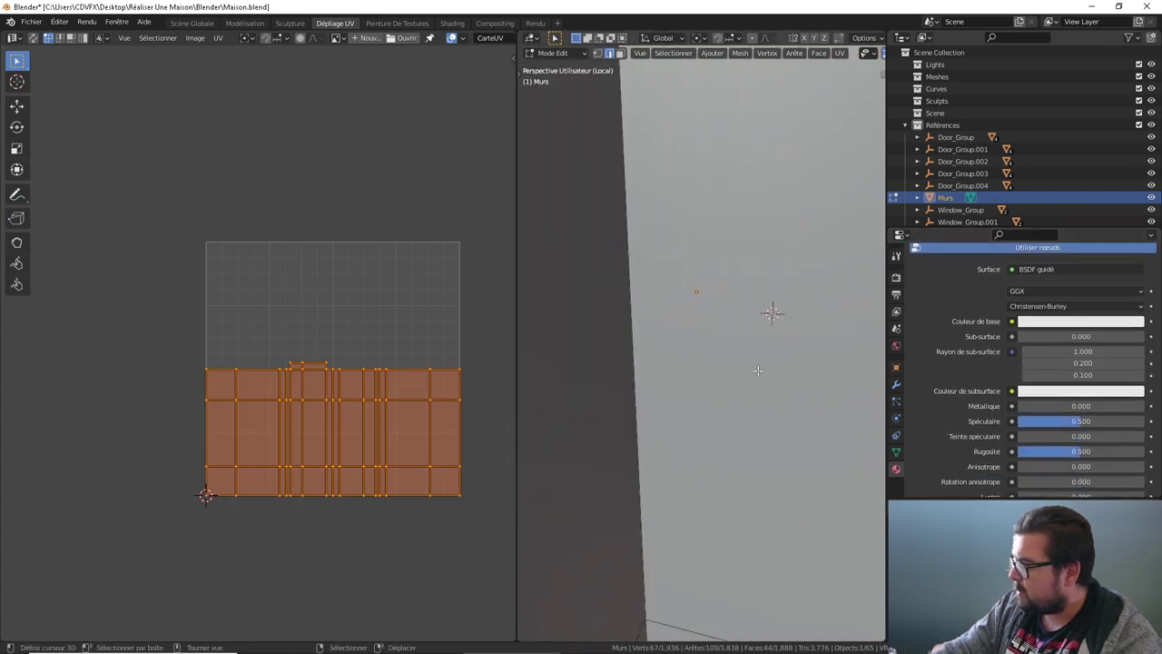
scroll(758, 370, "down", 5)
mouse_move(759, 371)
middle_mouse_down()
mouse_move(653, 313)
mouse_move(720, 373)
middle_mouse_up()
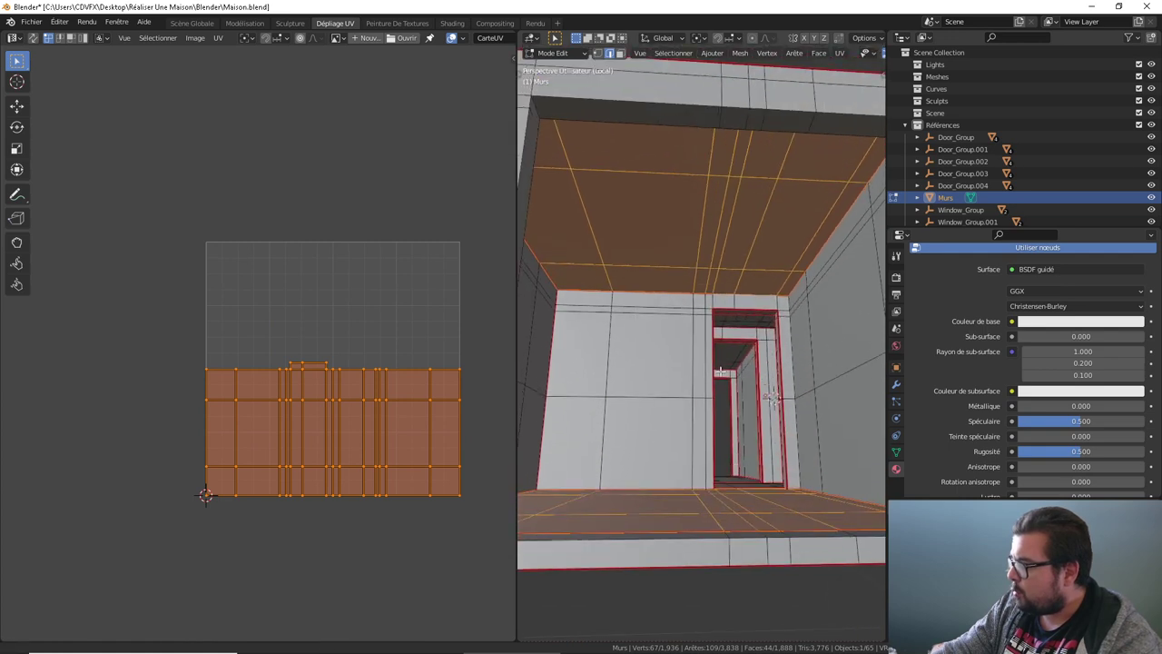
Step: Select the left and right UV islands and Rectify them into straight grids
key("alt+a")
key("l")
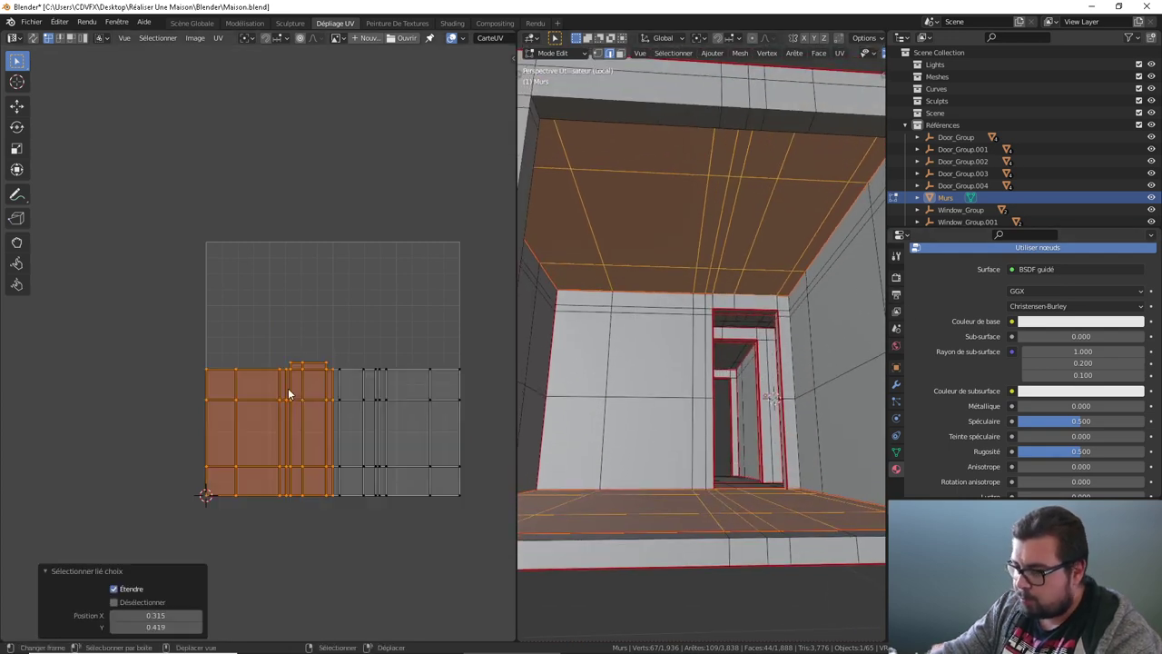
key("q")
key("alt+a")
key("l")
key("q")
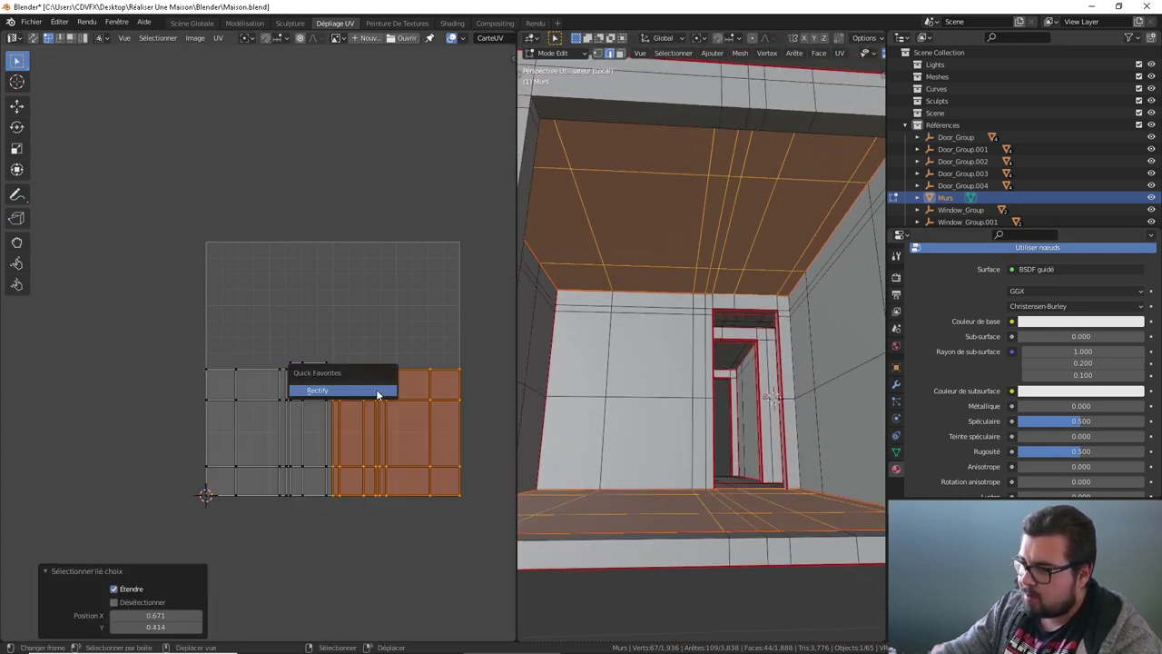
left_click(378, 390)
Step: Pin and then unpin the whole rectified UV layout, and clear the selection
key("a")
key("alt+a")
key("p")
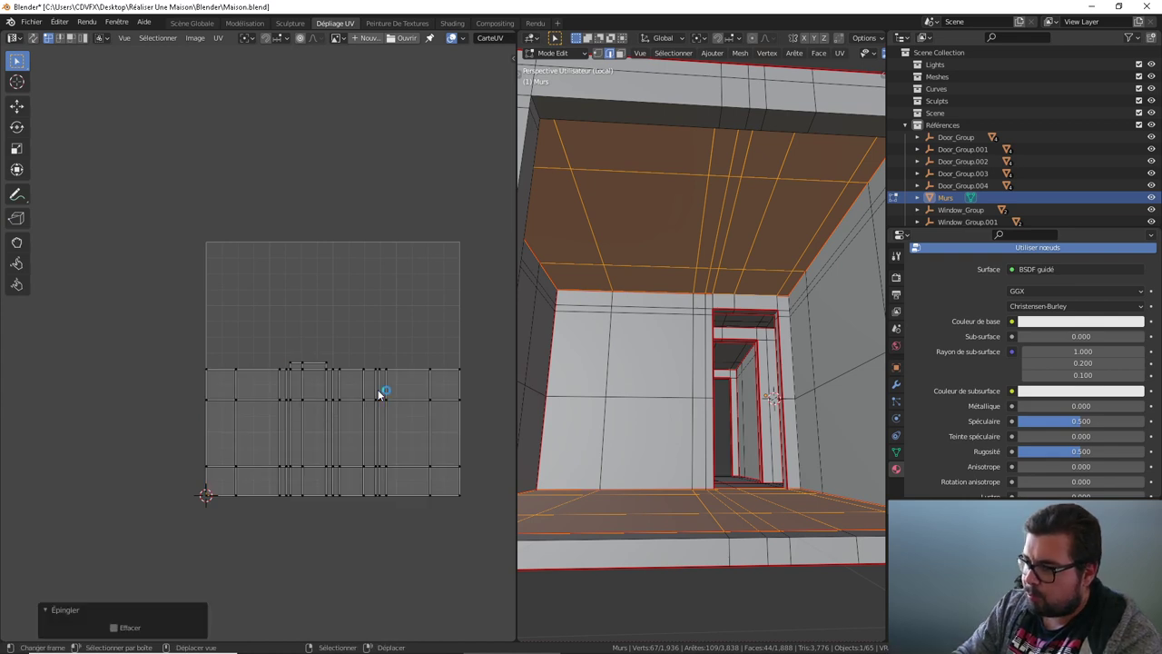
key("a")
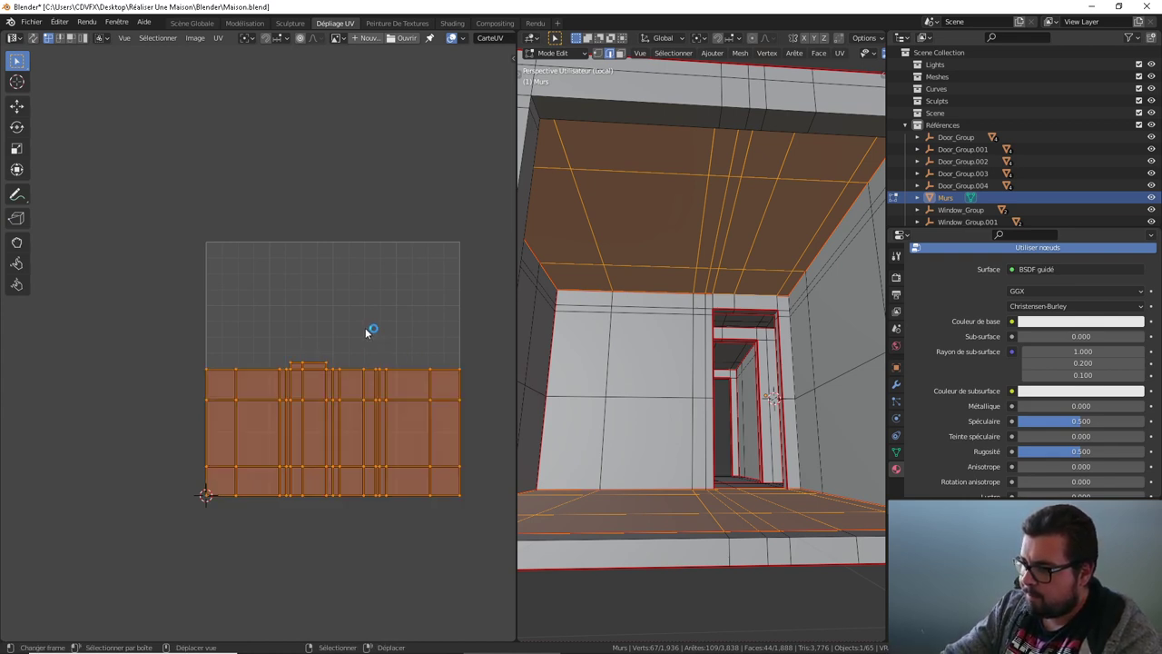
key("alt+p")
key("alt+a")
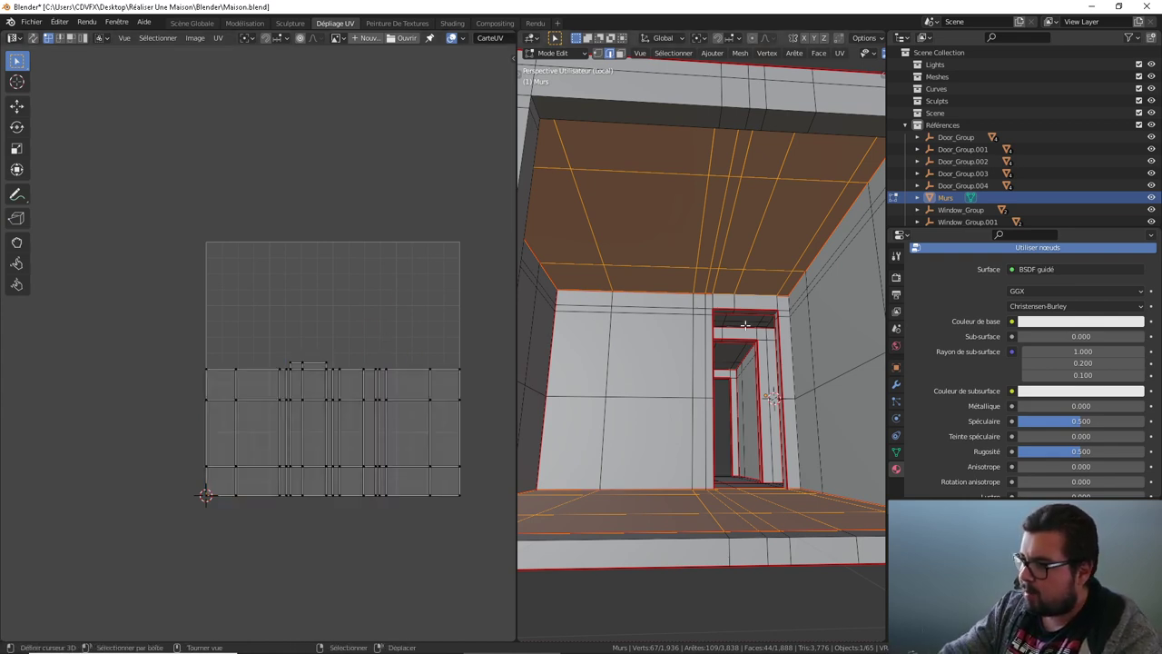
scroll(745, 324, "down", 3)
scroll(990, 388, "down", 3)
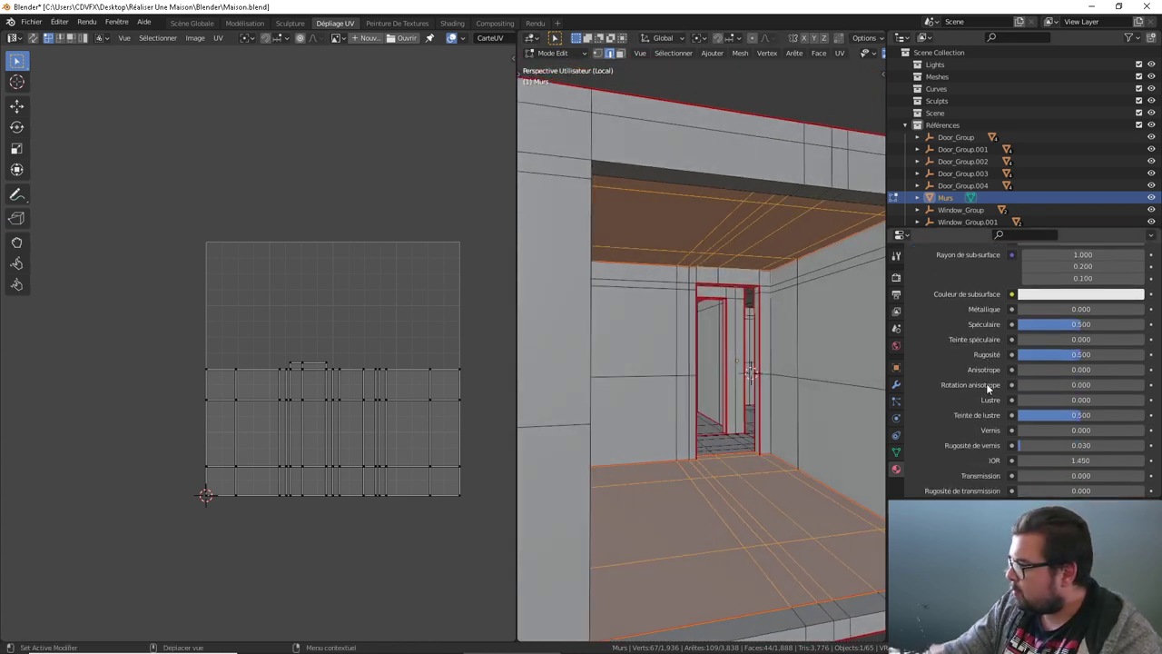
scroll(989, 389, "up", 8)
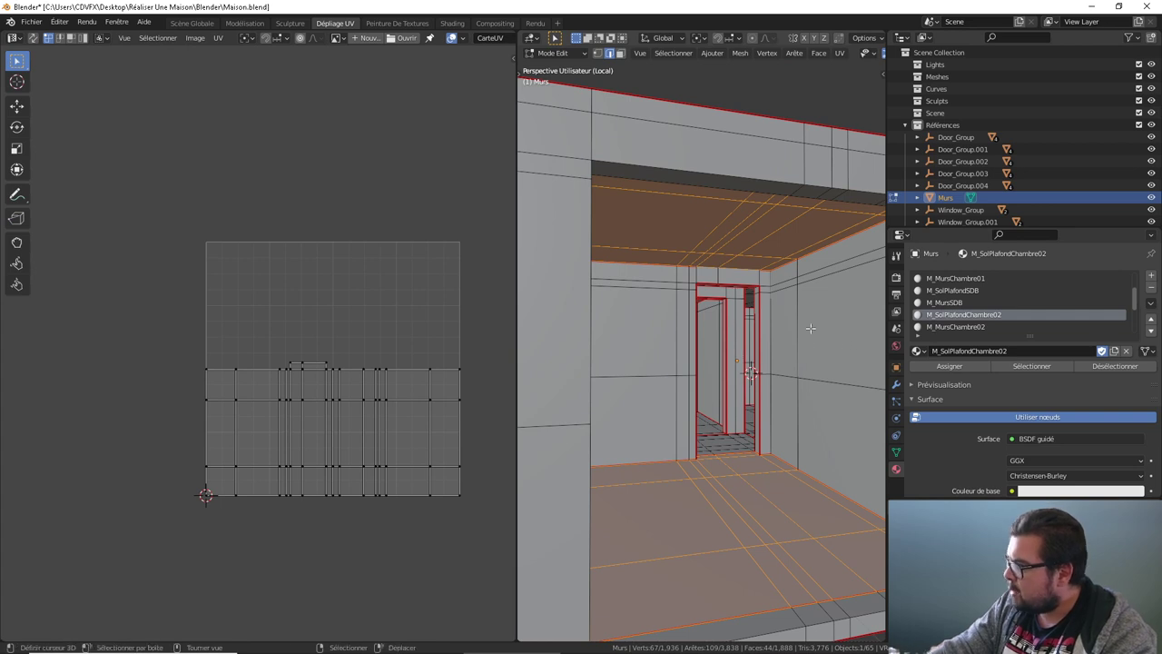
Step: Select the M_MursChambre02 faces plus the top beam and two faces above the doorway
key("a")
left_click(811, 280)
left_click(958, 327)
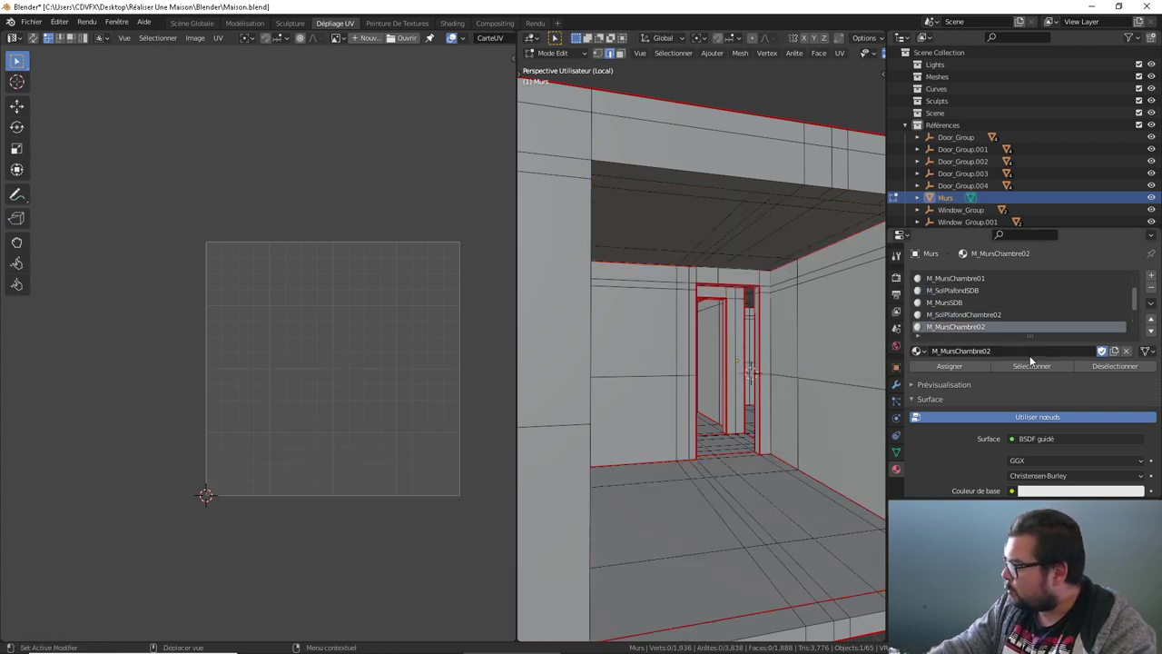
left_click(1032, 366)
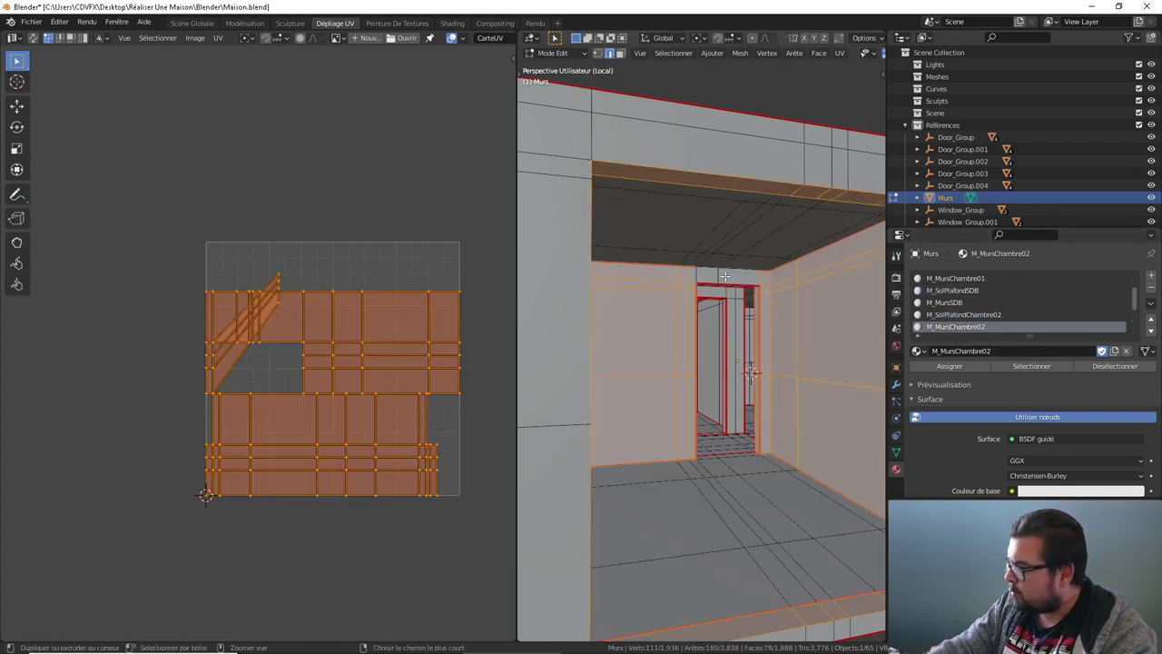
left_click(657, 173, "shift")
left_click(622, 52)
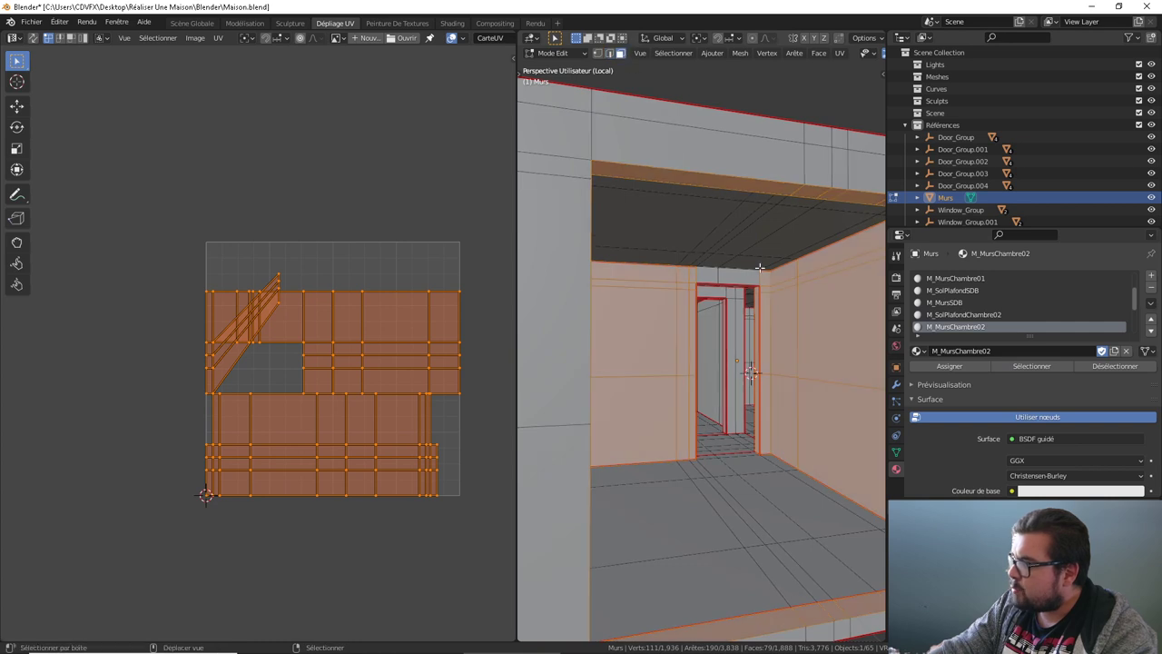
left_click(706, 277, "shift")
left_click(734, 274, "shift")
Step: Assign the selected faces to M_MursChambre02 and clear the mesh selection
scroll(667, 290, "up", 4)
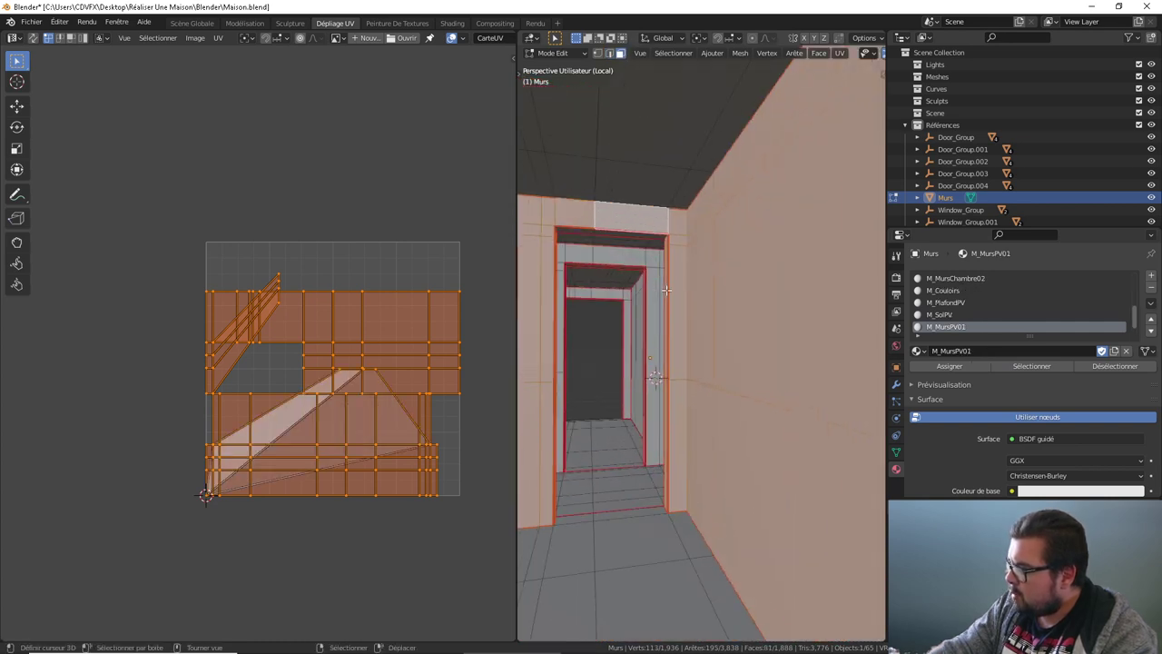
mouse_move(667, 290)
middle_mouse_down()
mouse_move(822, 310)
mouse_move(690, 227)
middle_mouse_up()
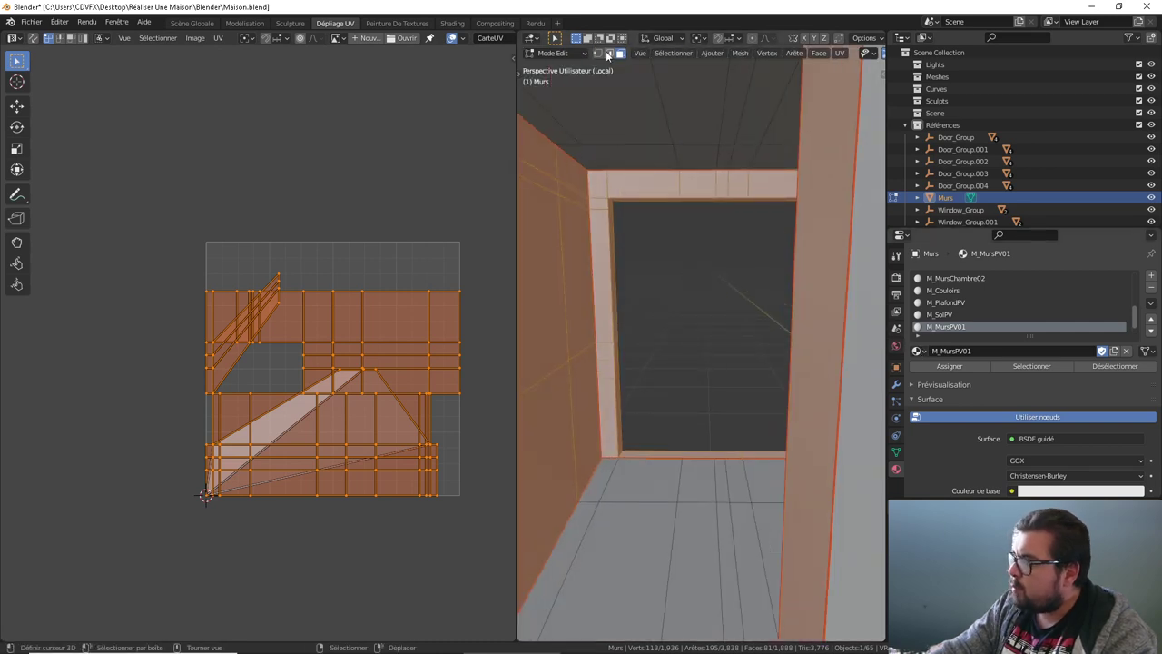
middle_click_drag(607, 57, 818, 345)
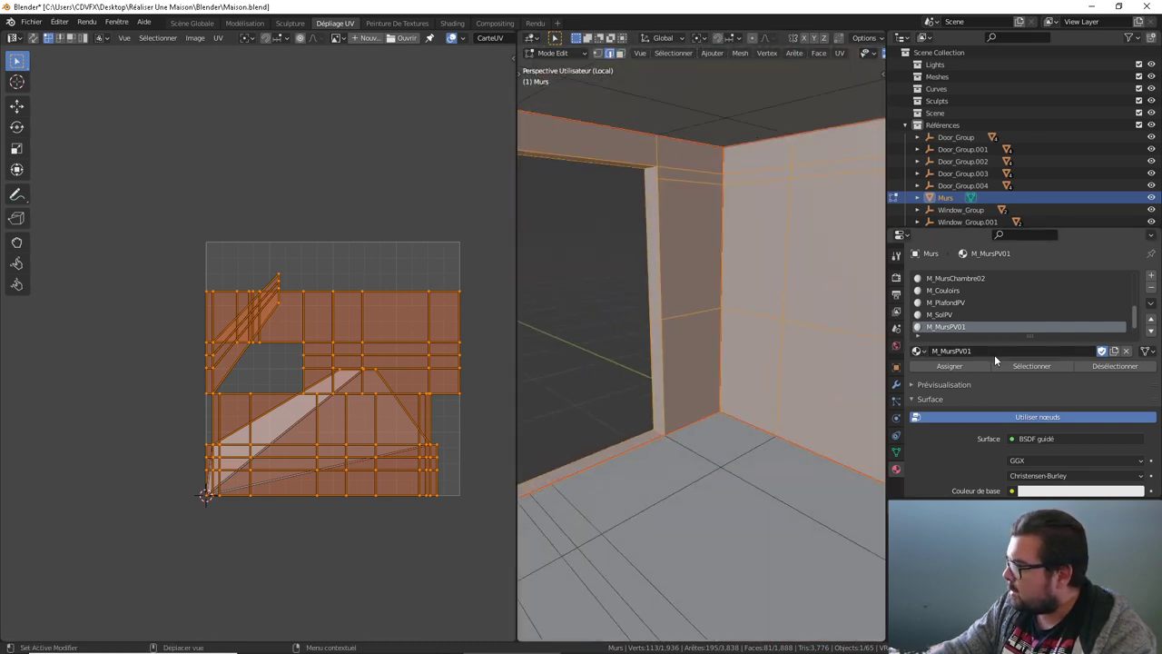
scroll(963, 315, "up", 1)
left_click(975, 292)
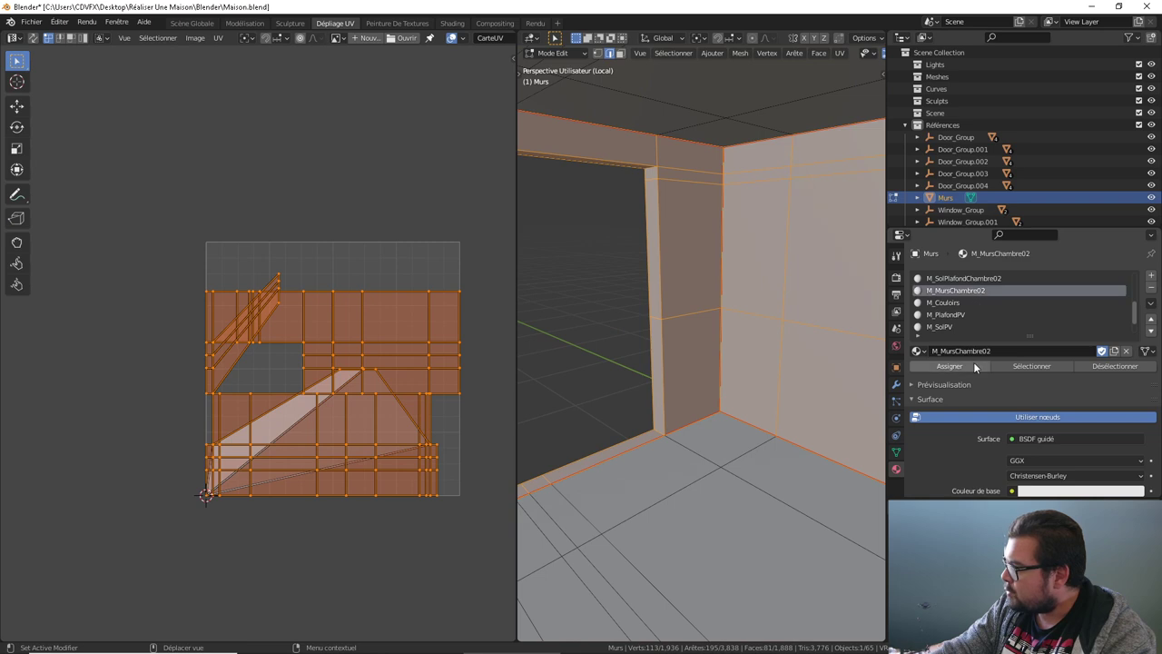
left_click(970, 367)
mouse_move(599, 285)
middle_mouse_down()
mouse_move(731, 285)
mouse_move(648, 293)
middle_mouse_up()
key("alt+a")
middle_click_drag(709, 219, 629, 214)
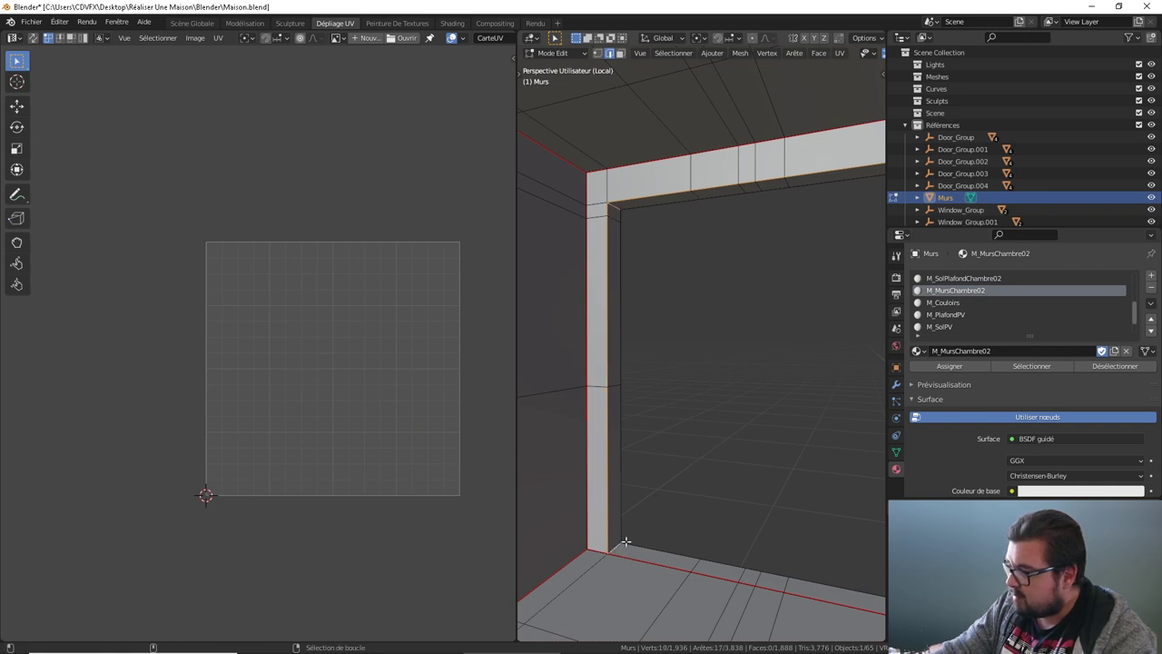
Step: Pick the door-jamb edges and mark them as UV seams
left_click(670, 207, "alt+shift")
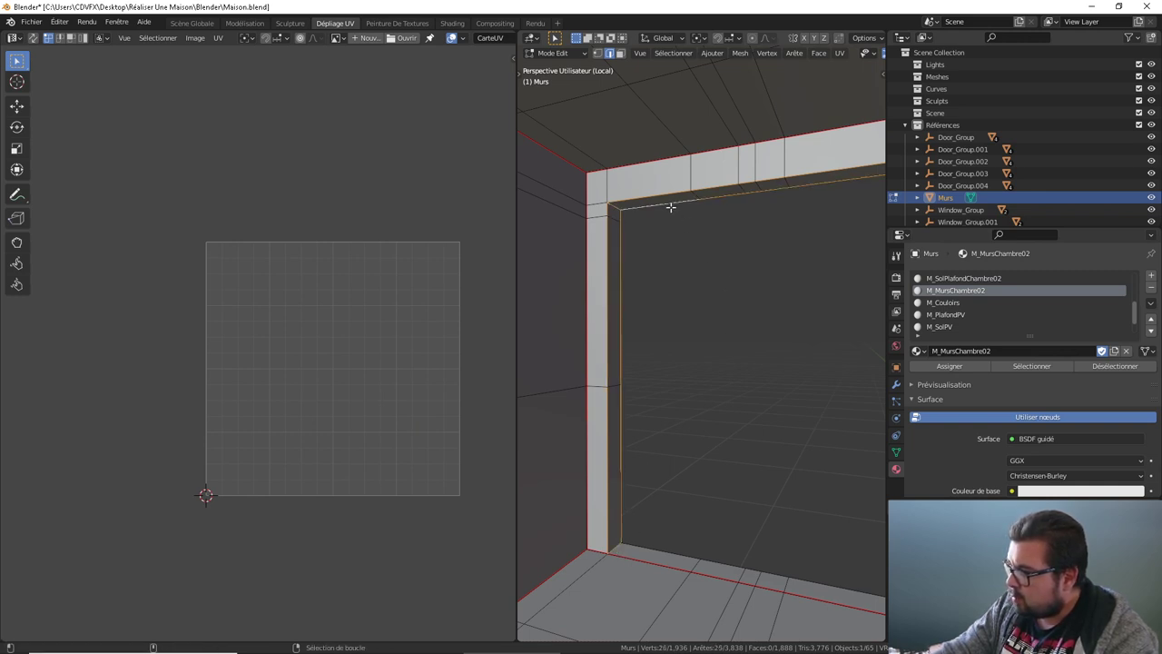
mouse_move(670, 207)
middle_mouse_down()
mouse_move(734, 205)
mouse_move(656, 227)
mouse_move(764, 273)
mouse_move(841, 285)
mouse_move(699, 427)
middle_mouse_up()
left_click(742, 194, "alt+shift")
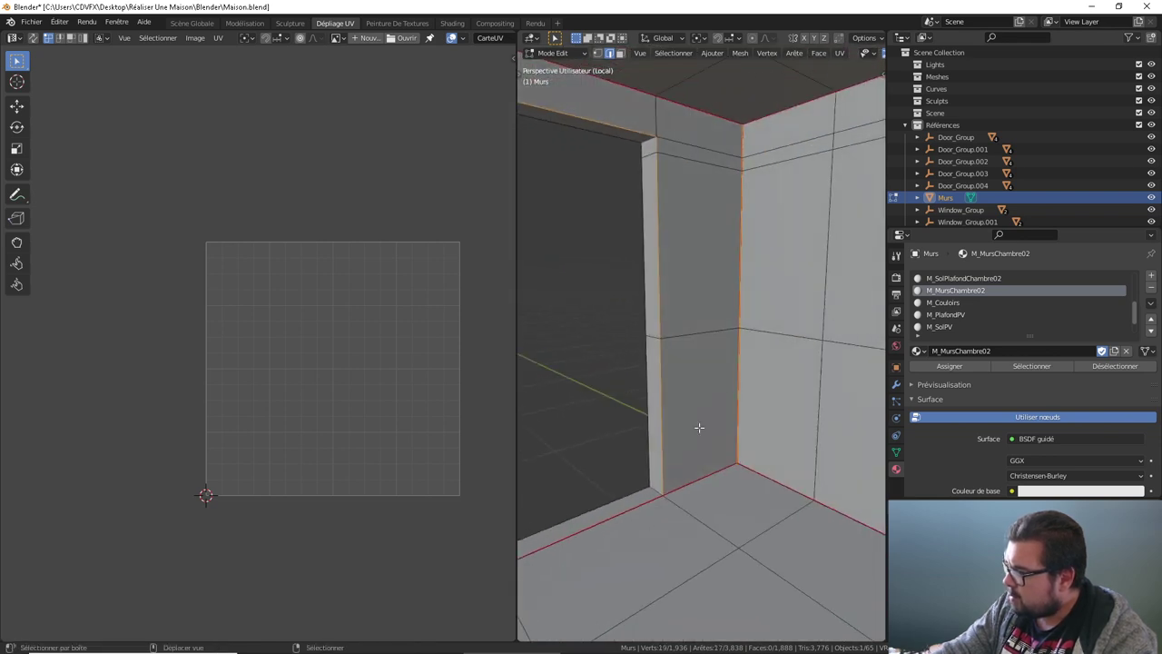
left_click(642, 148, "shift")
key("ctrl+e")
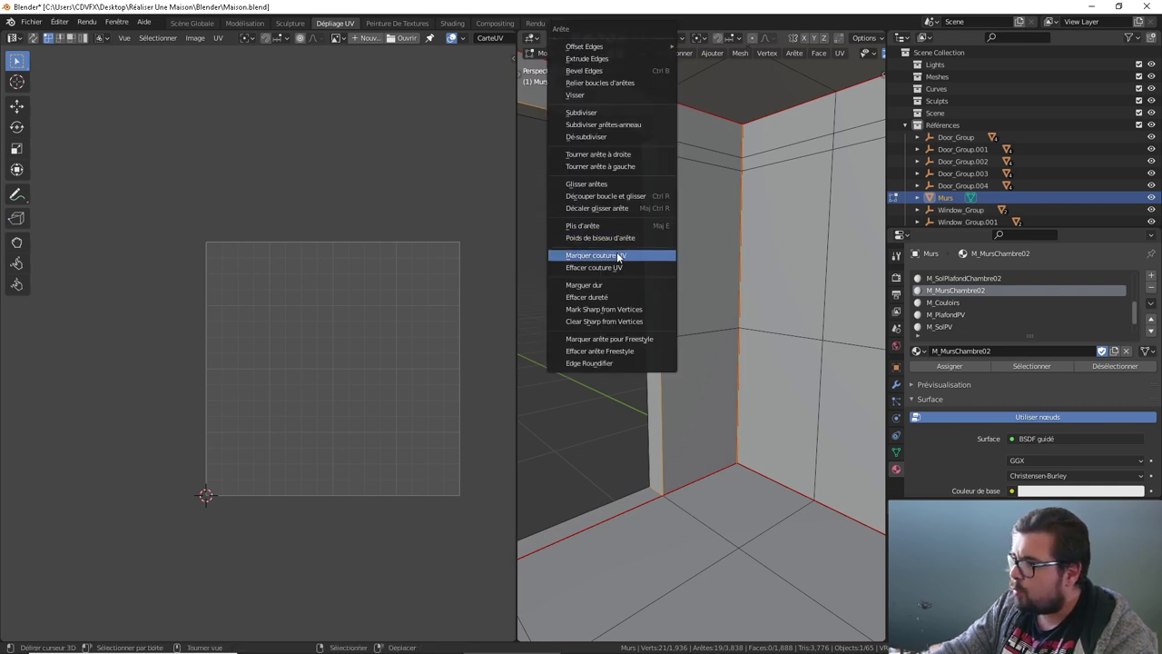
left_click(619, 257)
Step: Mark another door-jamb edge as a seam, then select all M_MursChambre02 wall faces
mouse_move(676, 242)
middle_mouse_down()
mouse_move(568, 239)
mouse_move(748, 183)
middle_mouse_up()
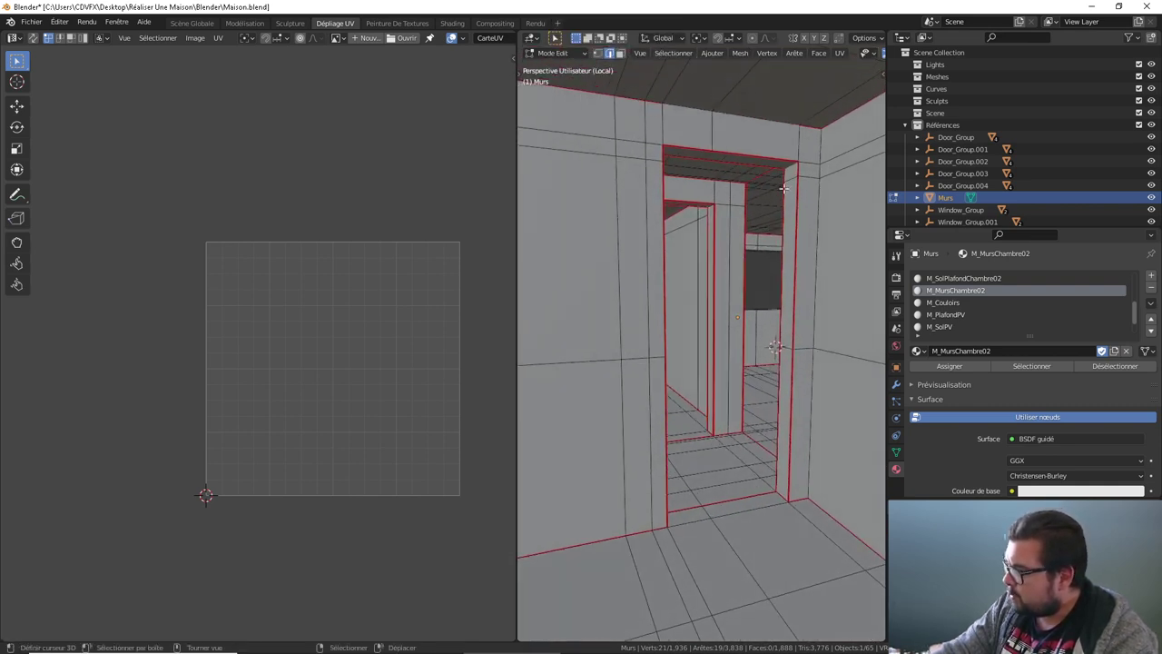
key("a")
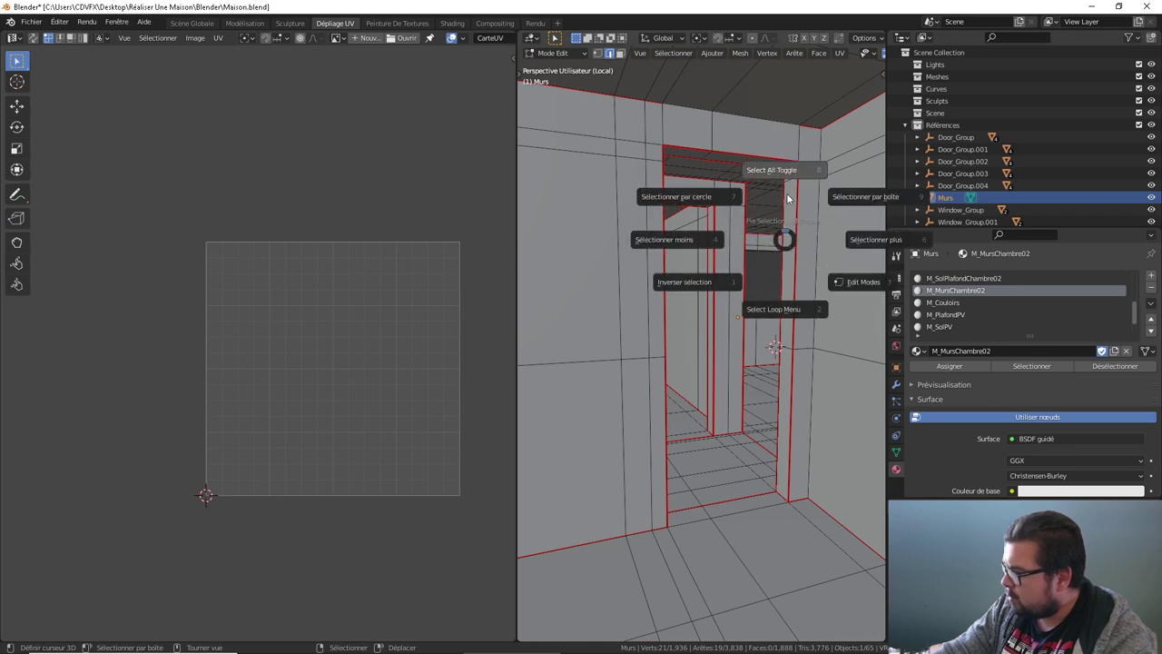
left_click(800, 185)
middle_click_drag(804, 179, 764, 121)
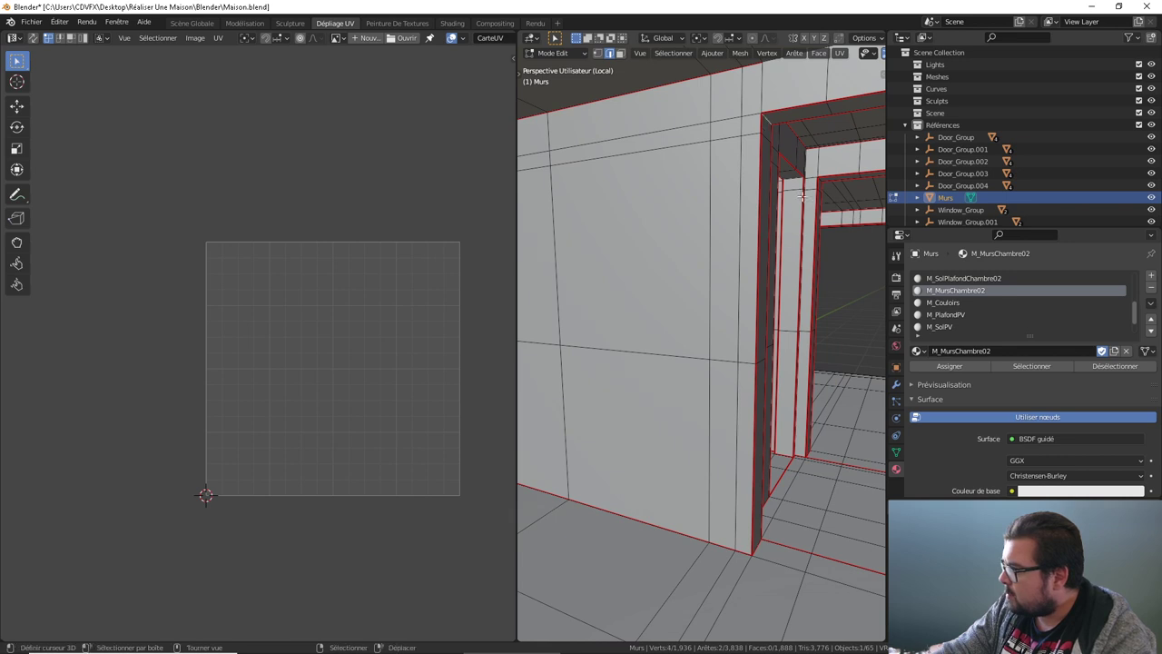
left_click(803, 197, "ctrl")
right_click(803, 197)
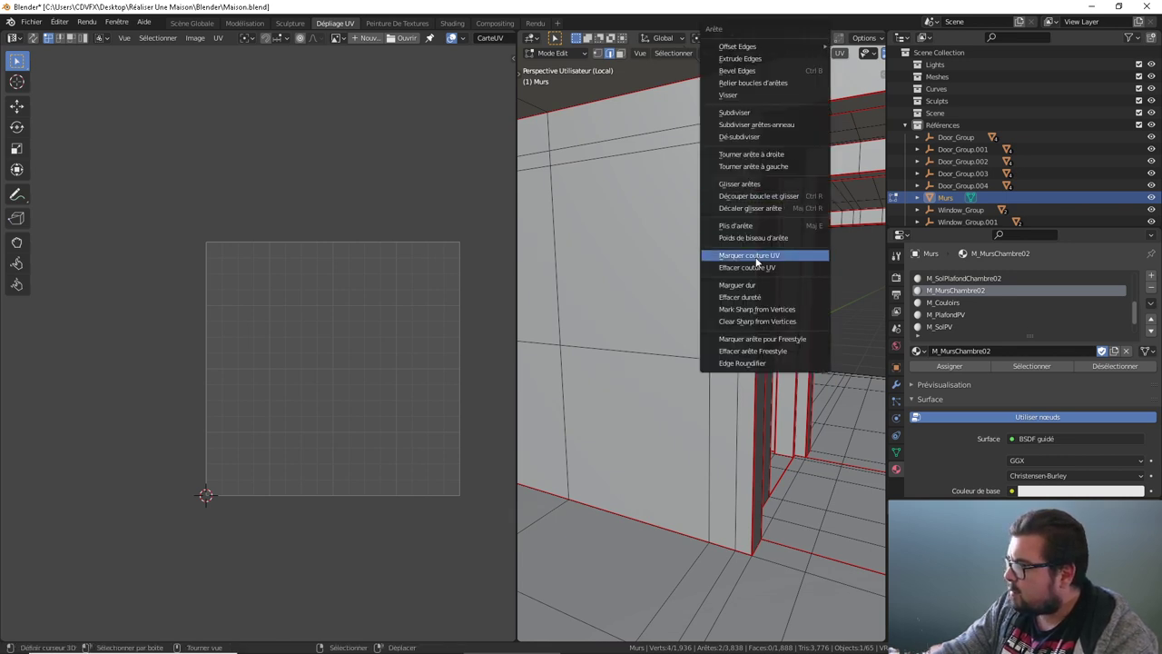
key("a")
left_click(840, 259)
left_click(1021, 364)
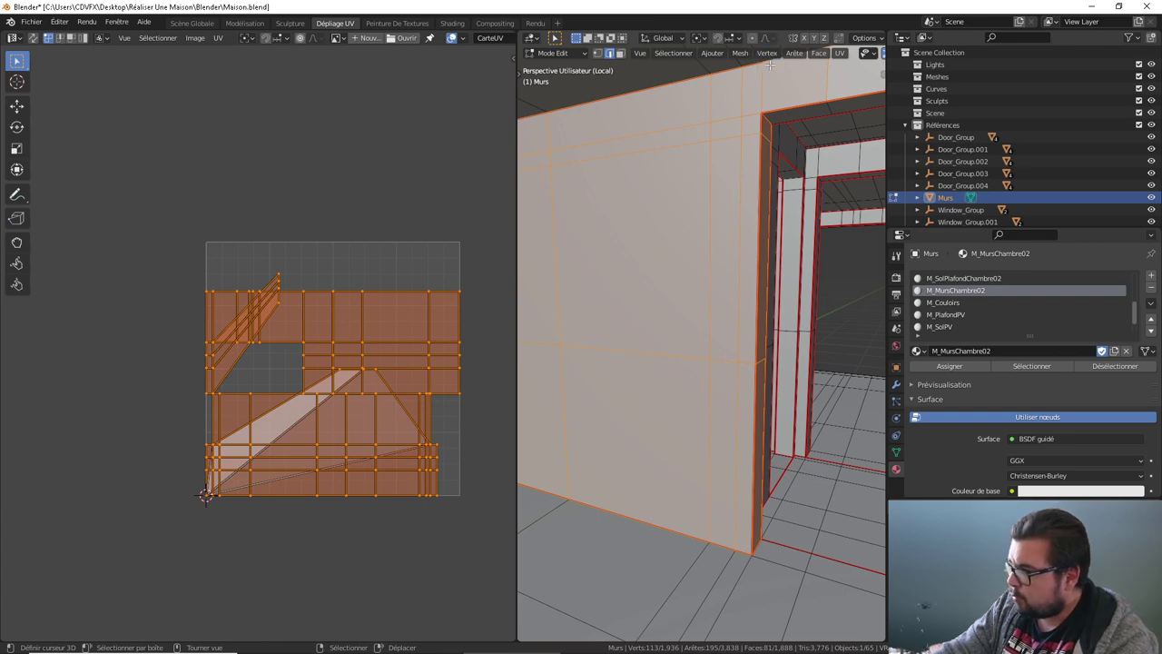
Step: Add the two faces above the doorway to the M_MursChambre02 selection and unwrap them
middle_click_drag(770, 65, 649, 96)
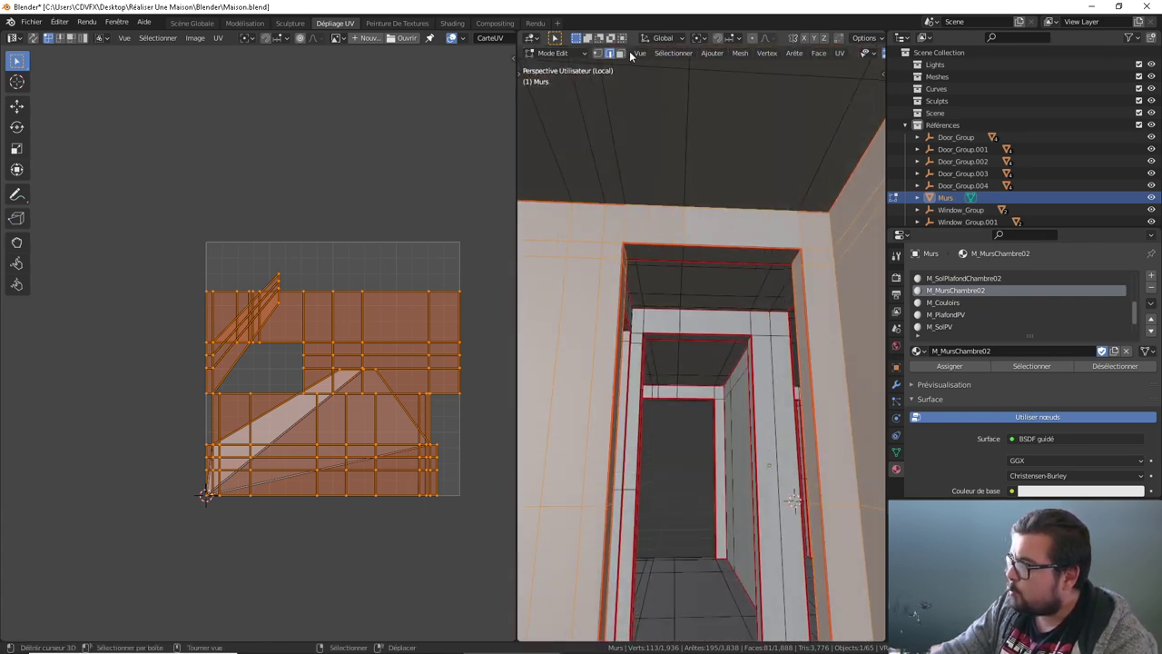
left_click(621, 52)
left_click(655, 251, "shift")
left_click(746, 254, "shift")
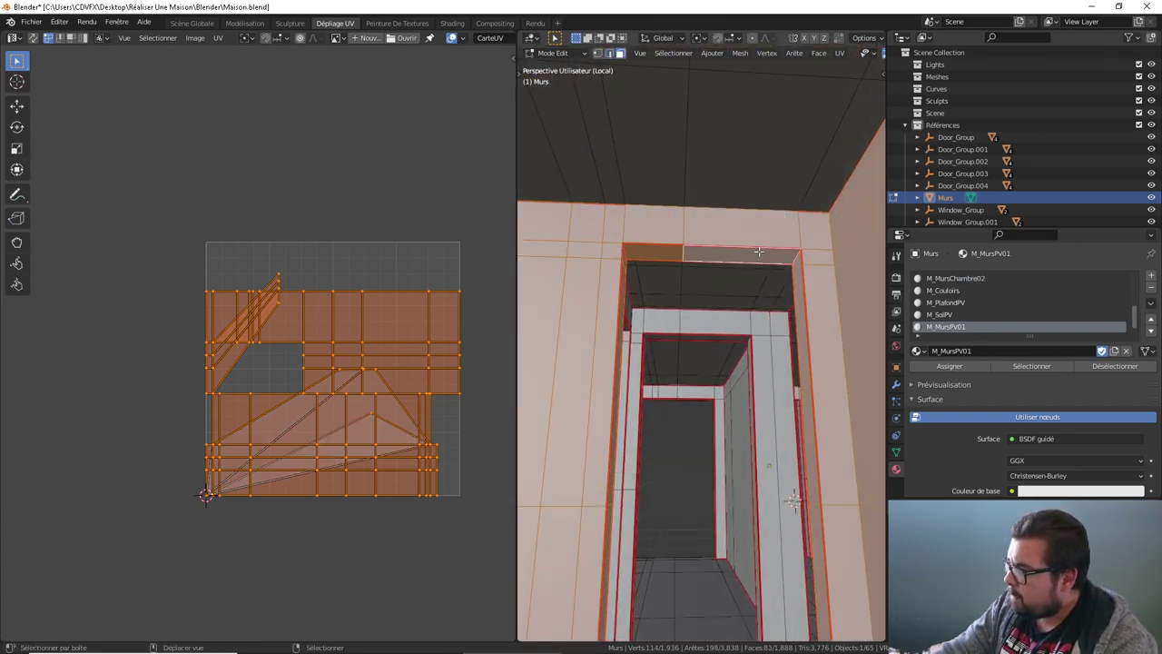
left_click(967, 278)
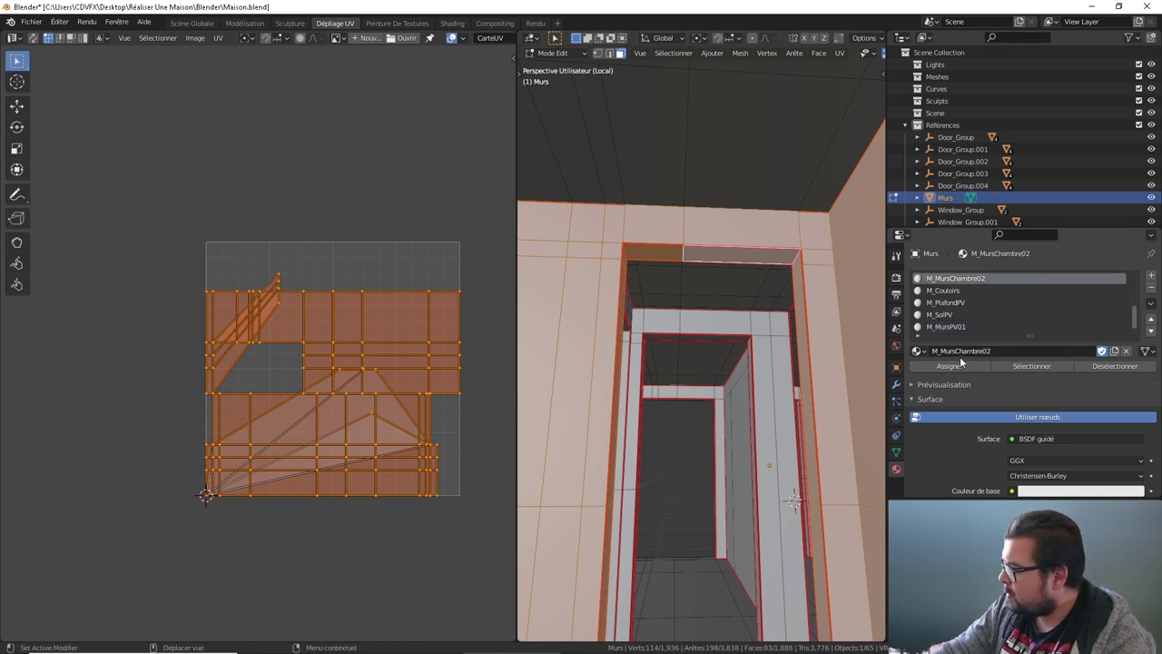
key("u")
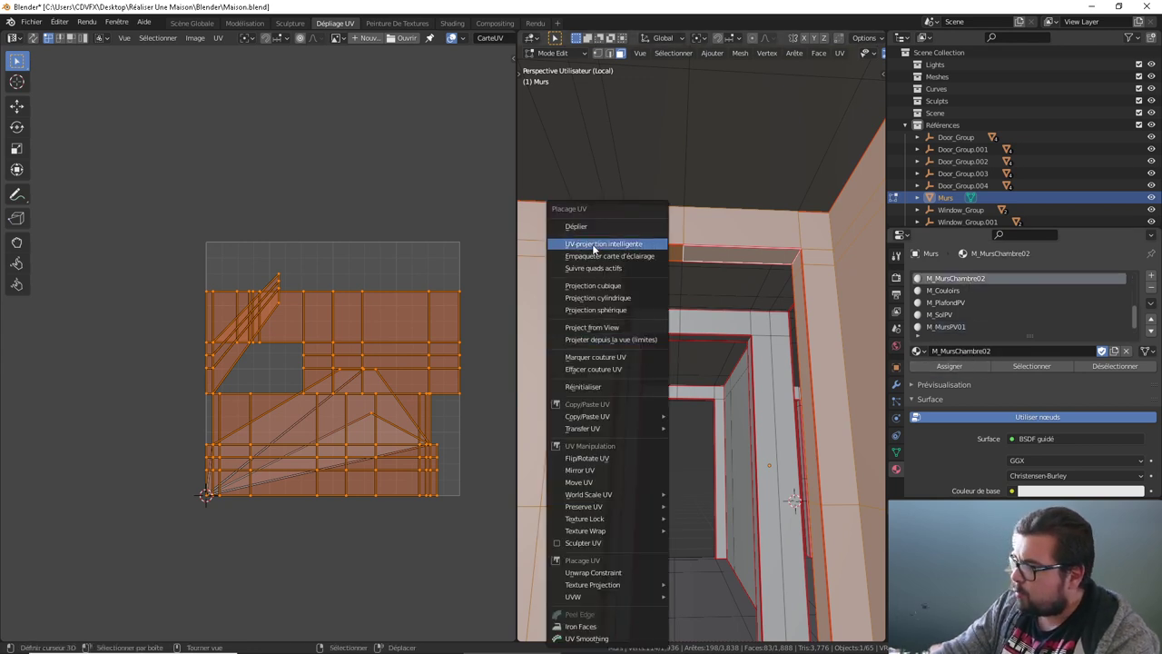
left_click(595, 225)
Step: Rotate the top-left island 90° and the bottom island 180°, moving both outside the square
key("alt+a")
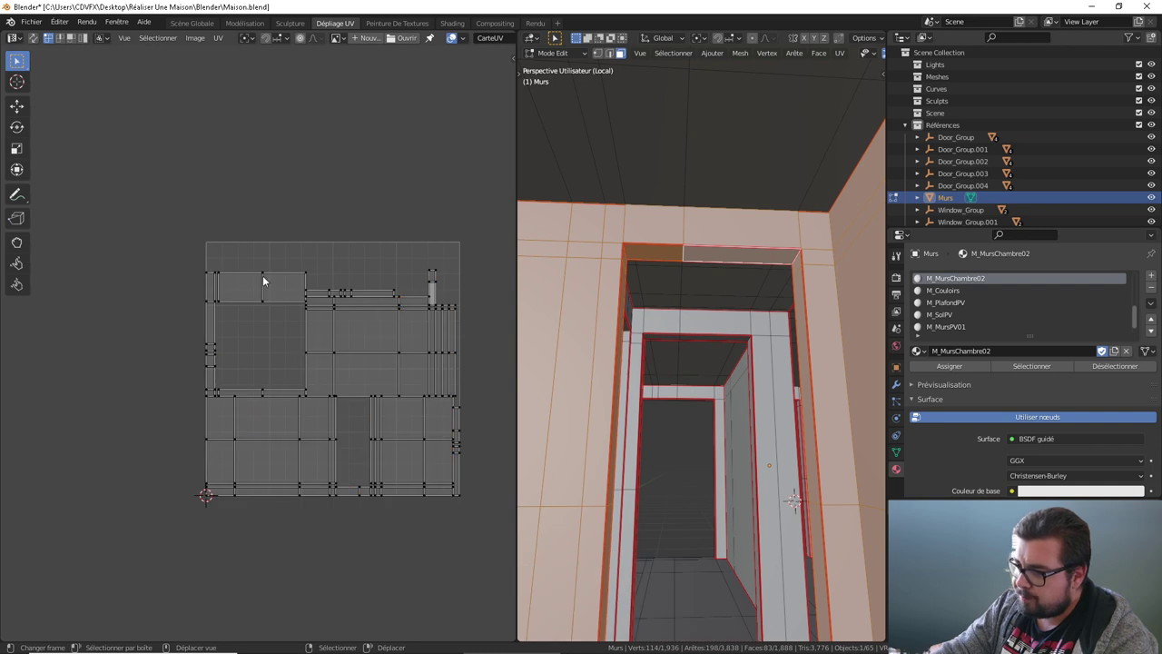
type("lr90")
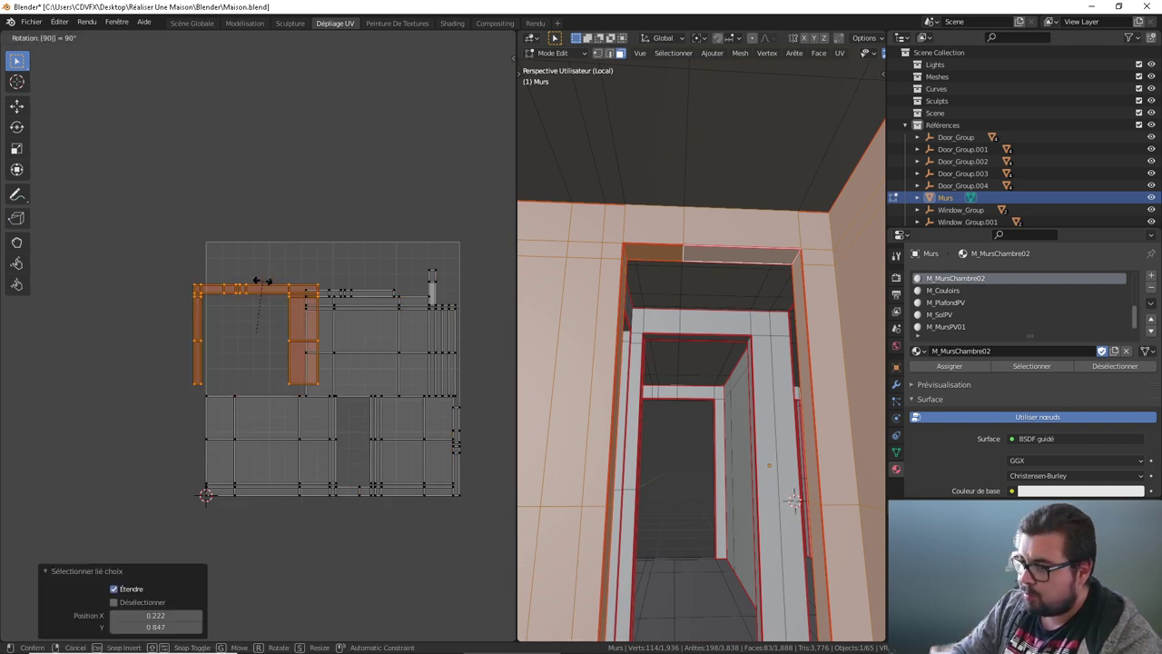
key("Return")
key("g")
left_click(212, 105)
key("alt+a")
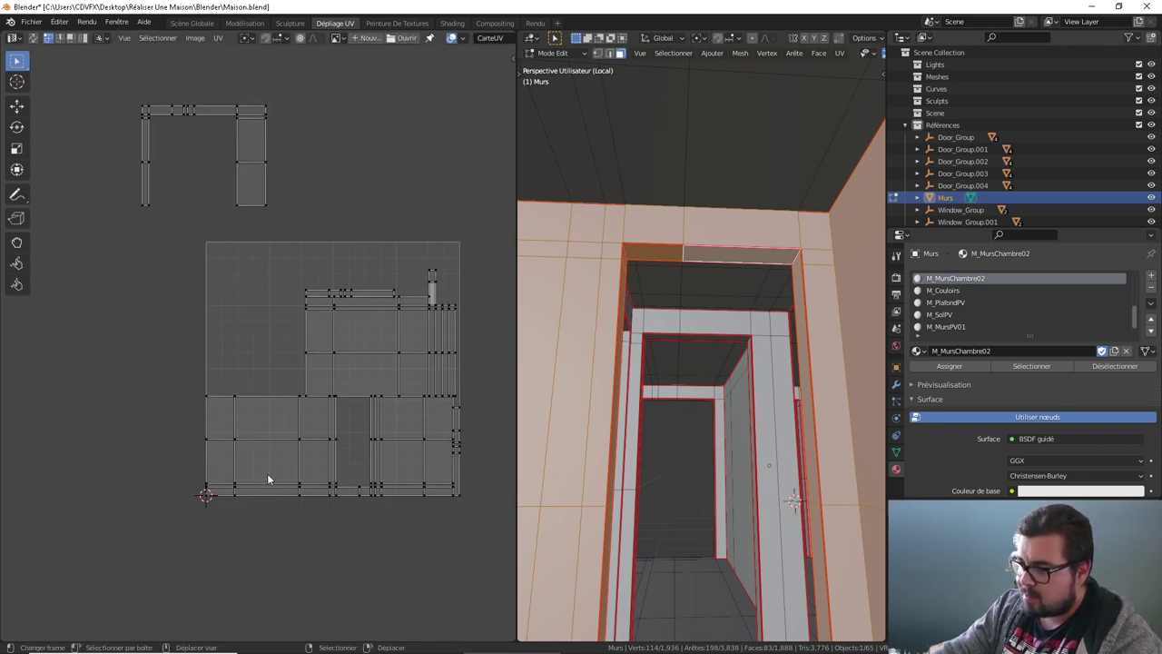
type("lr")
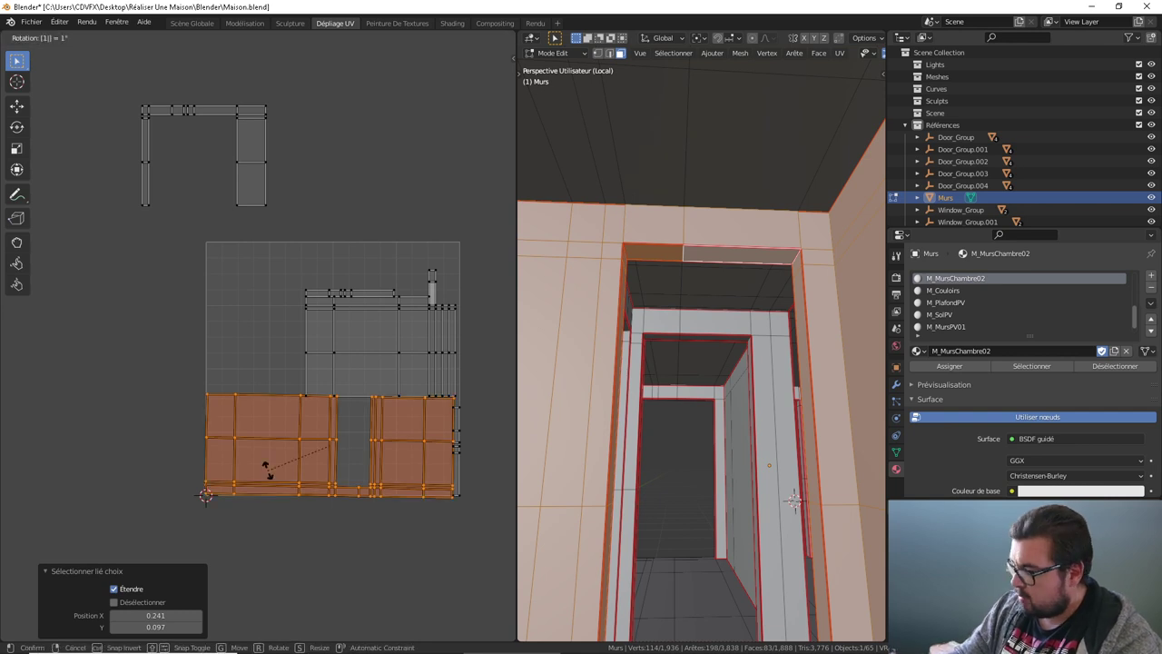
type("180")
key("Return")
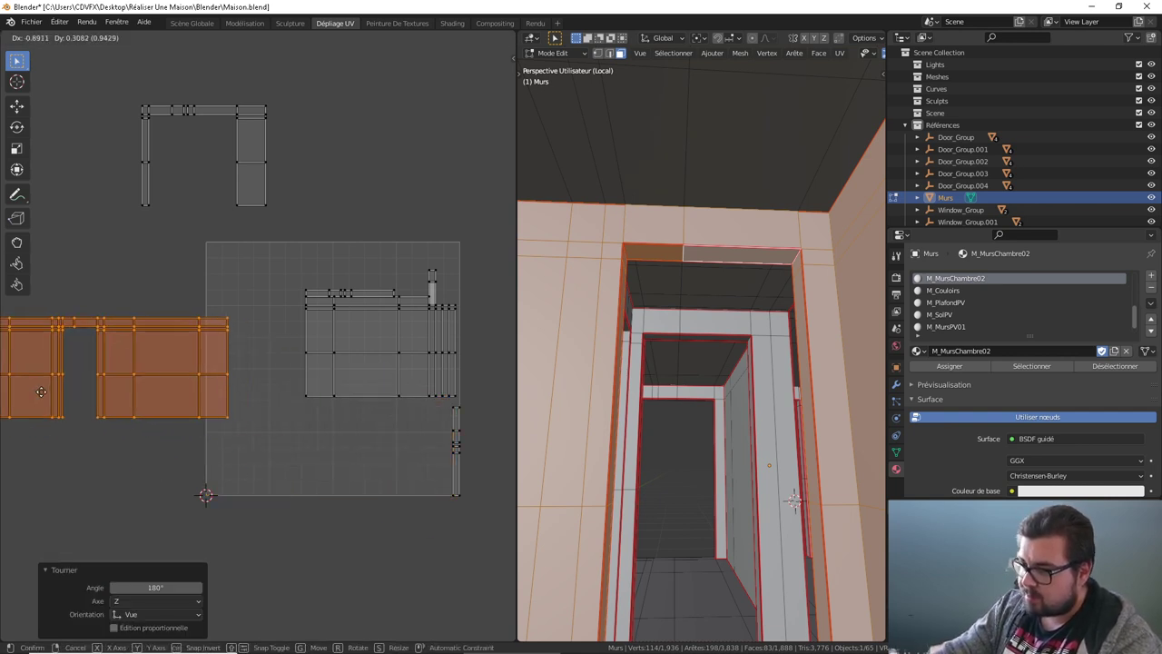
left_click(491, 313)
Step: Turn the narrow strip island 90°, then pack all islands into the UV square
scroll(492, 318, "down", 3)
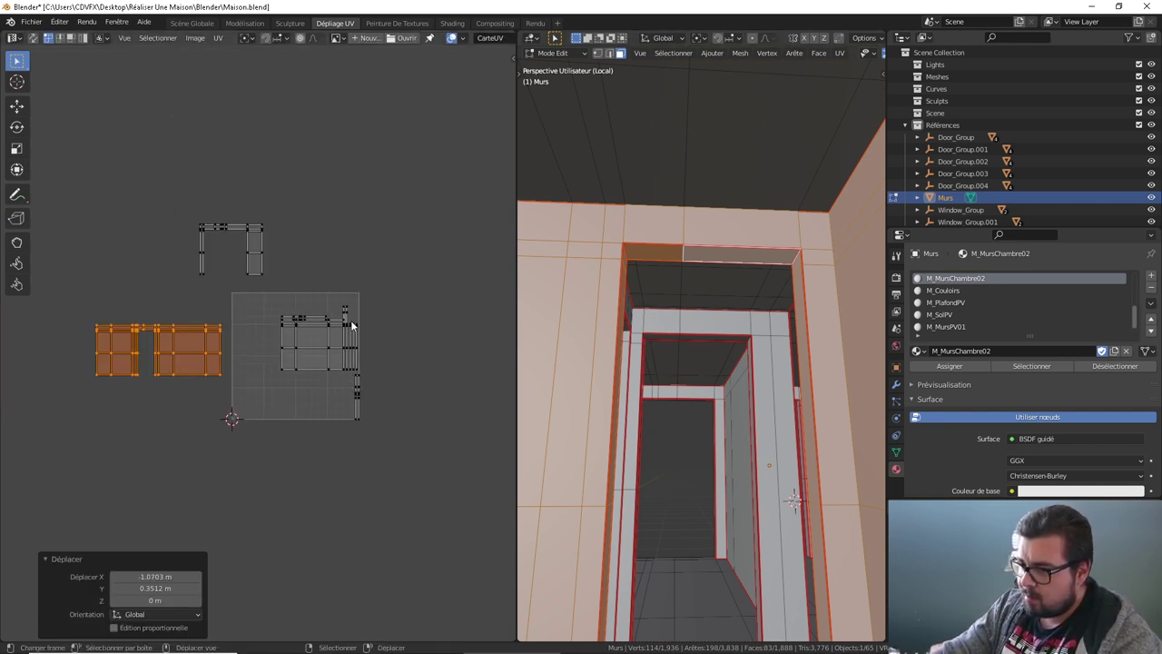
middle_click_drag(347, 336, 391, 336)
key("alt+a")
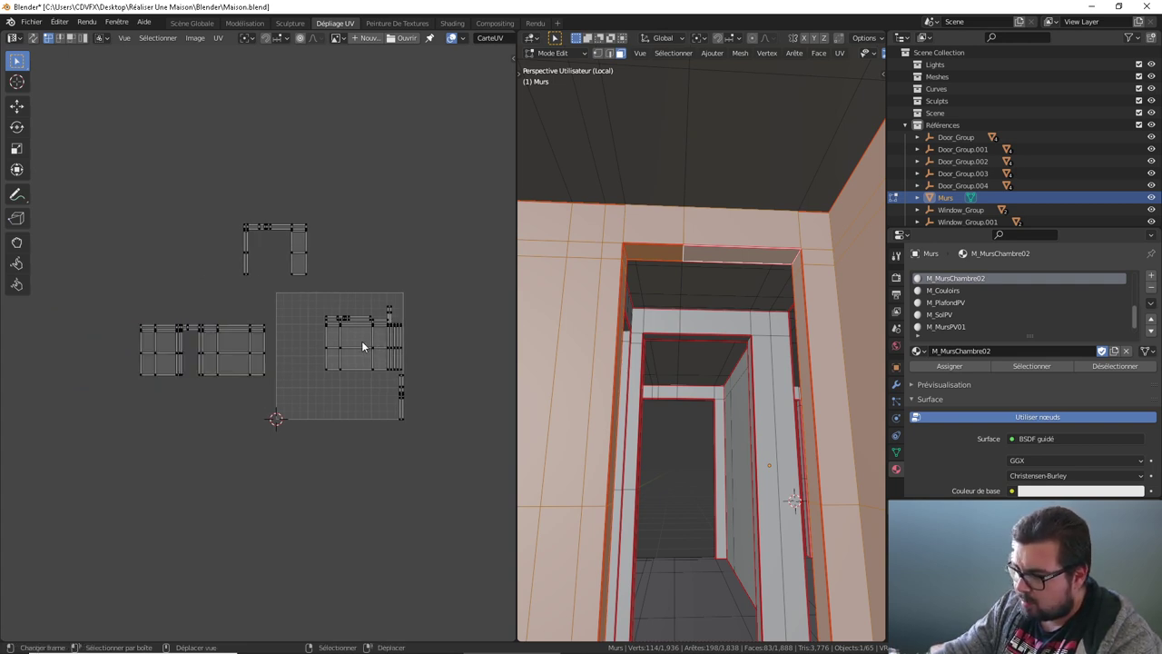
key("l")
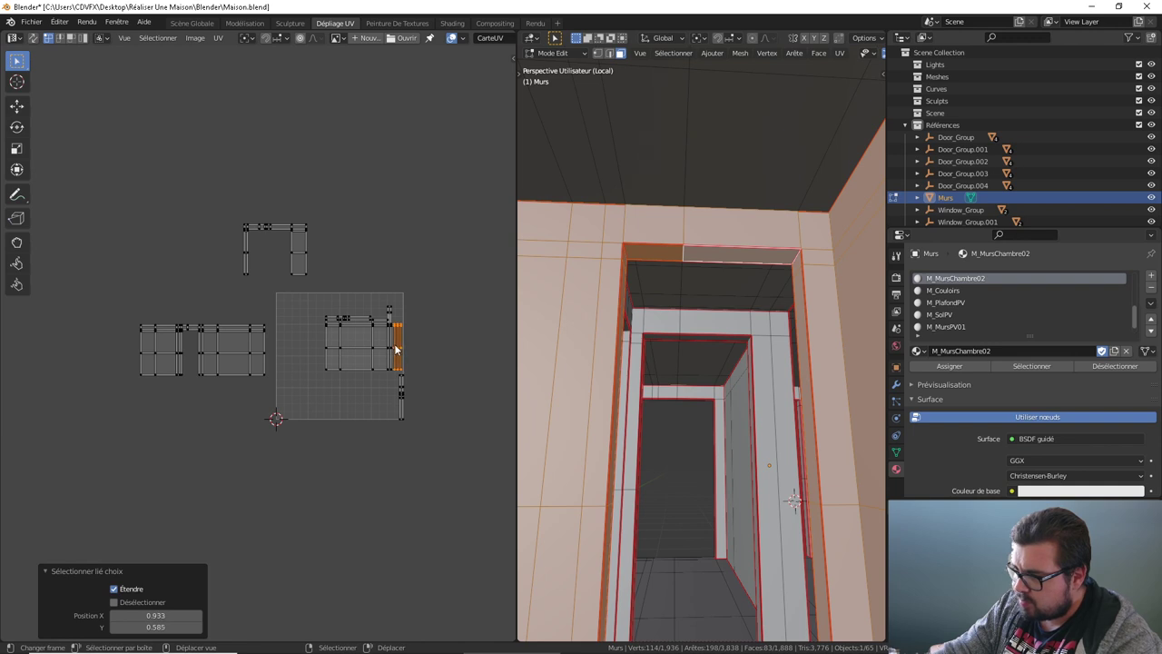
scroll(394, 343, "up", 2)
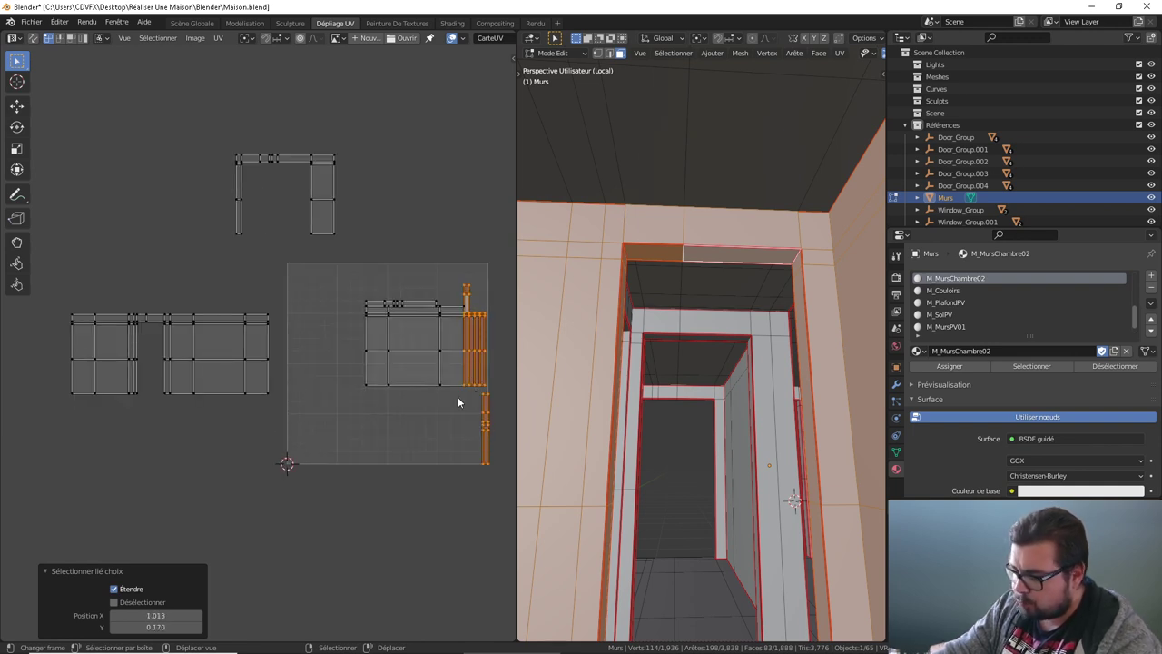
type("lr90")
key("Return")
key("a")
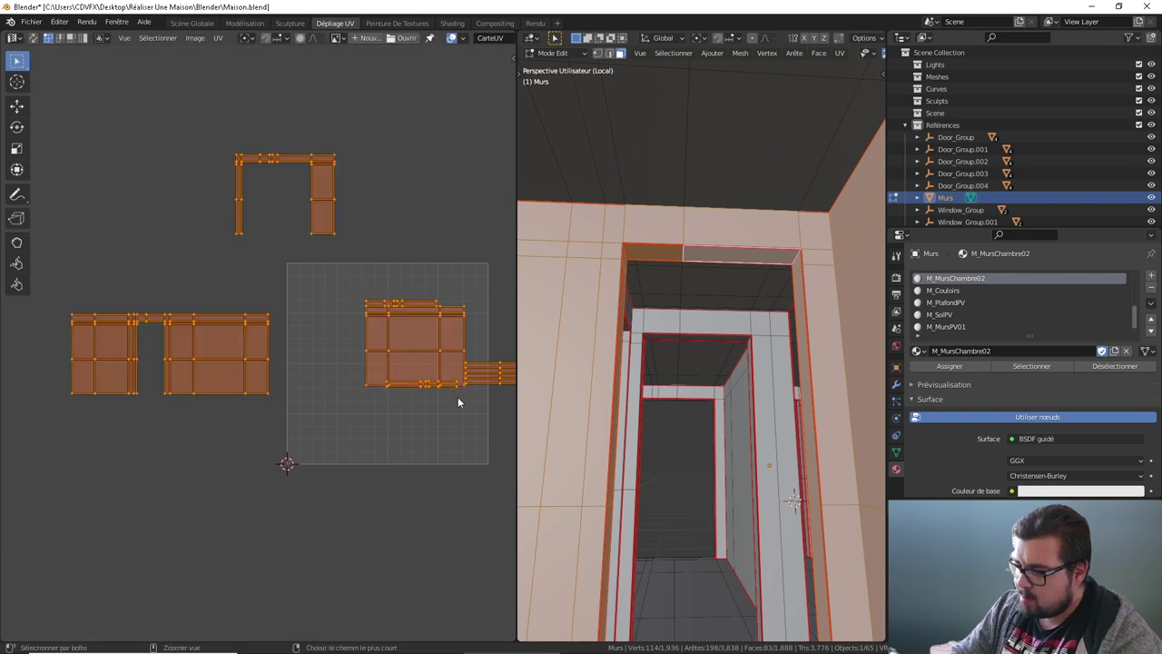
key("ctrl+p")
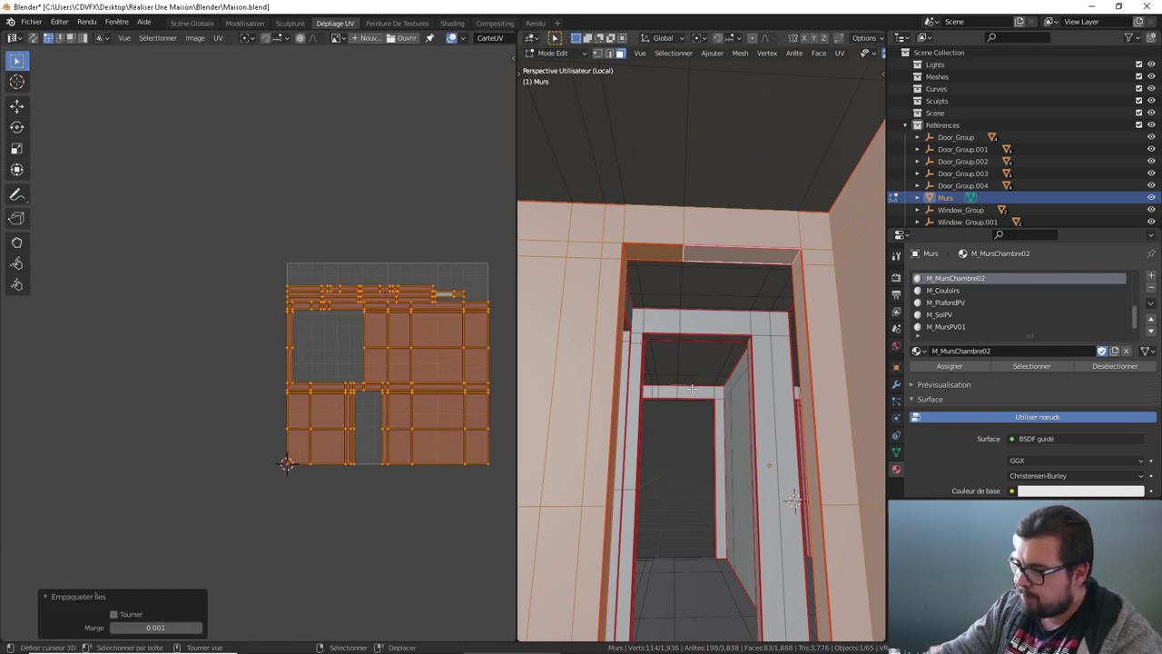
middle_click_drag(740, 308, 717, 272)
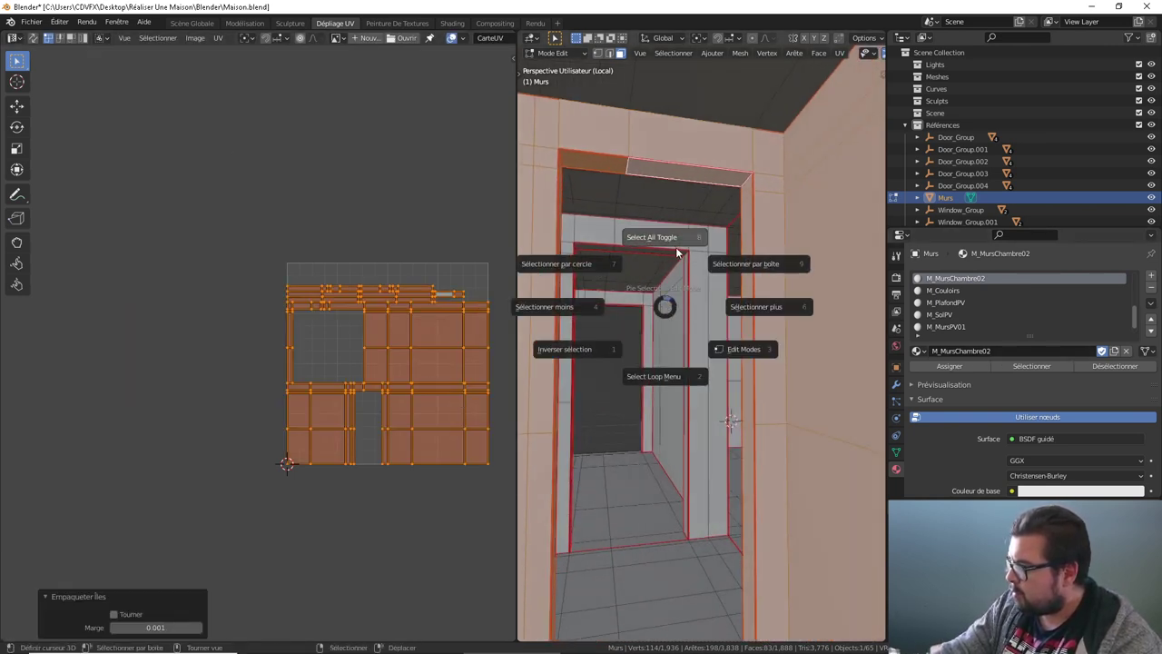
Step: Select all Murs faces that use the M_Couloirs material
key("alt+a")
left_click(943, 290)
left_click(1026, 364)
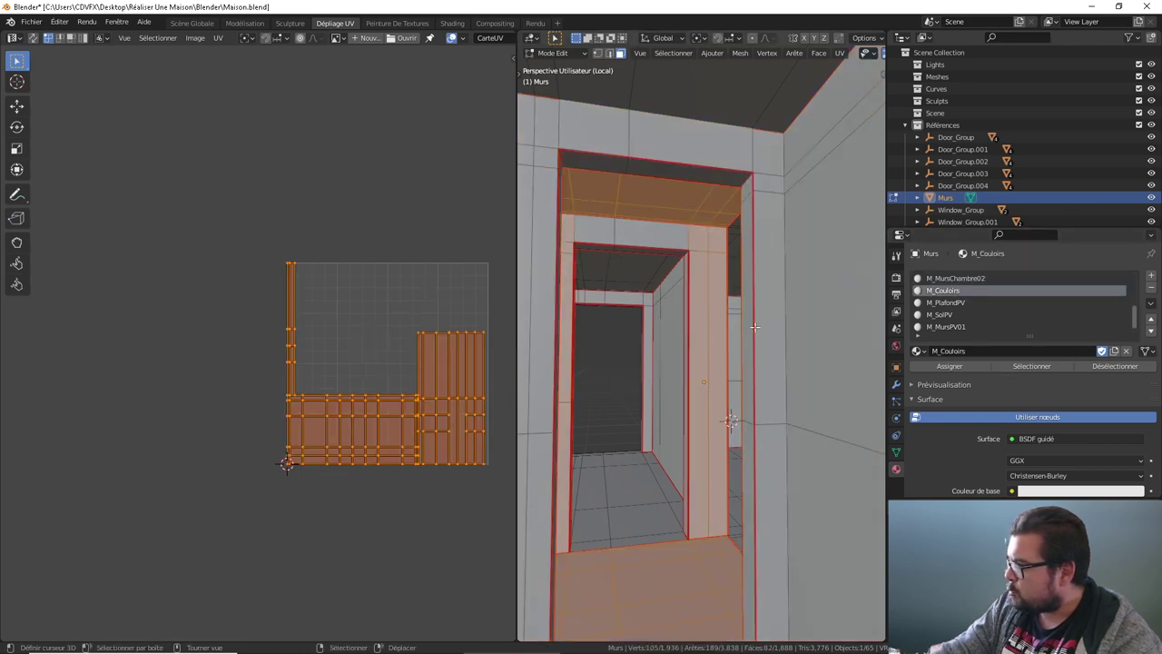
mouse_move(690, 318)
middle_mouse_down()
mouse_move(678, 334)
mouse_move(717, 328)
mouse_move(707, 181)
mouse_move(700, 198)
middle_mouse_up()
scroll(717, 328, "down", 3)
scroll(718, 329, "up", 3)
Step: Add the faces above the doorways and extra corridor wall faces, then reselect the M_Couloirs faces
left_click(706, 175, "shift")
left_click(706, 175, "shift")
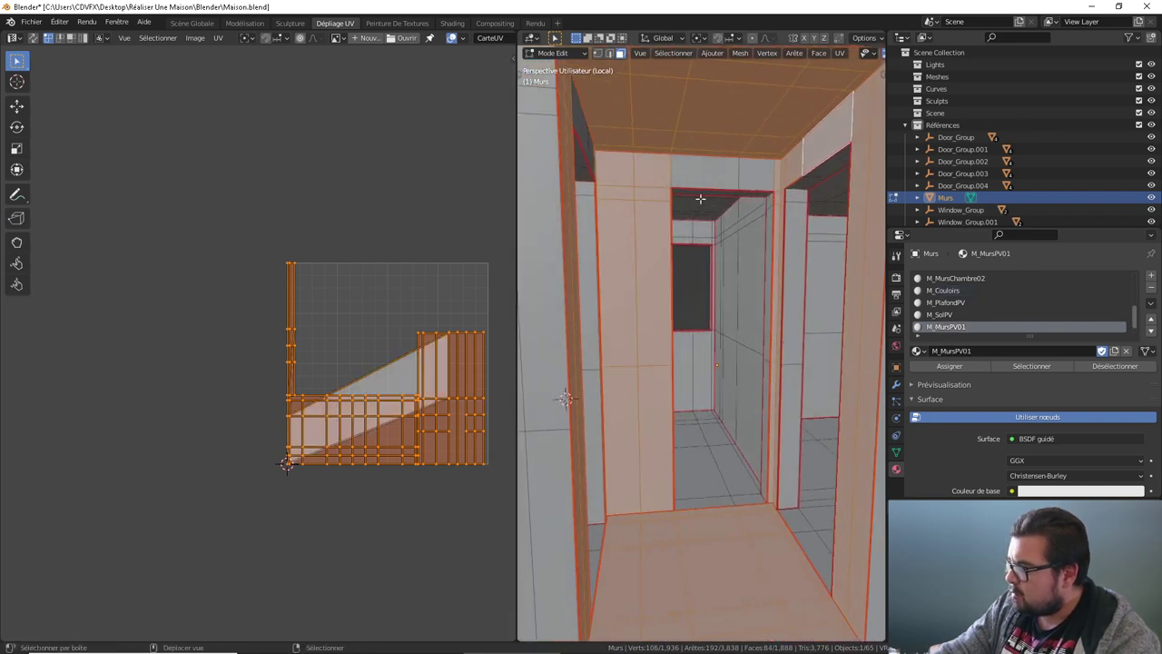
left_click(760, 173, "shift")
scroll(759, 172, "up", 4)
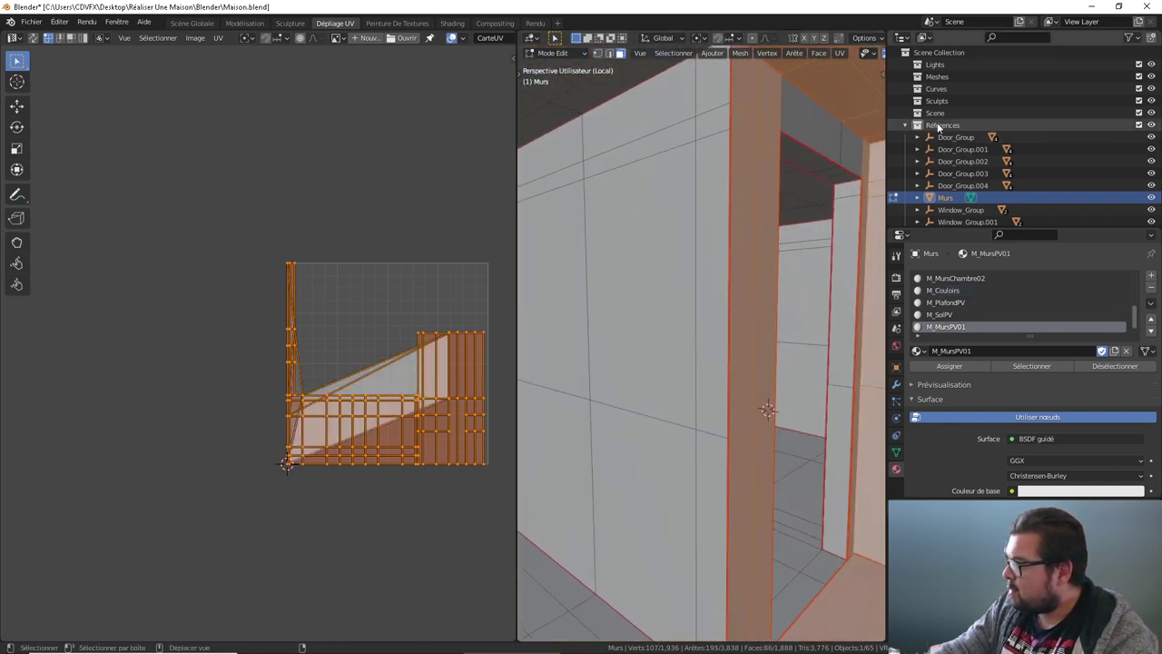
left_click(813, 152, "shift")
left_click(831, 109, "shift")
scroll(836, 182, "down", 2)
scroll(836, 181, "down", 3)
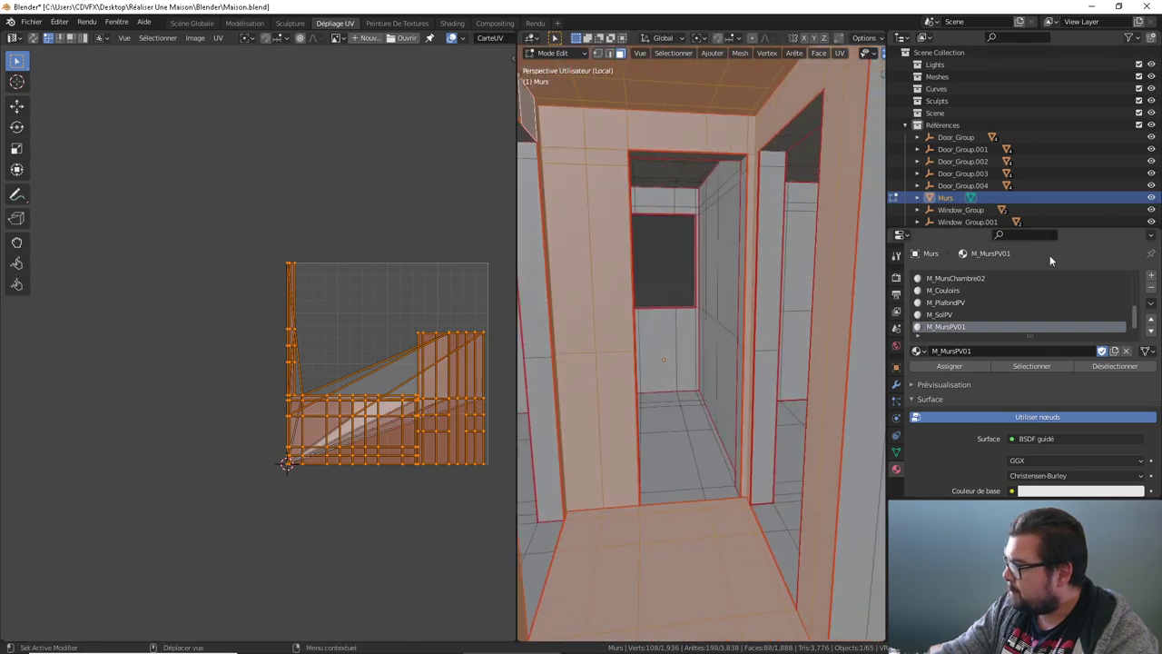
scroll(972, 314, "up", 1)
left_click(967, 302)
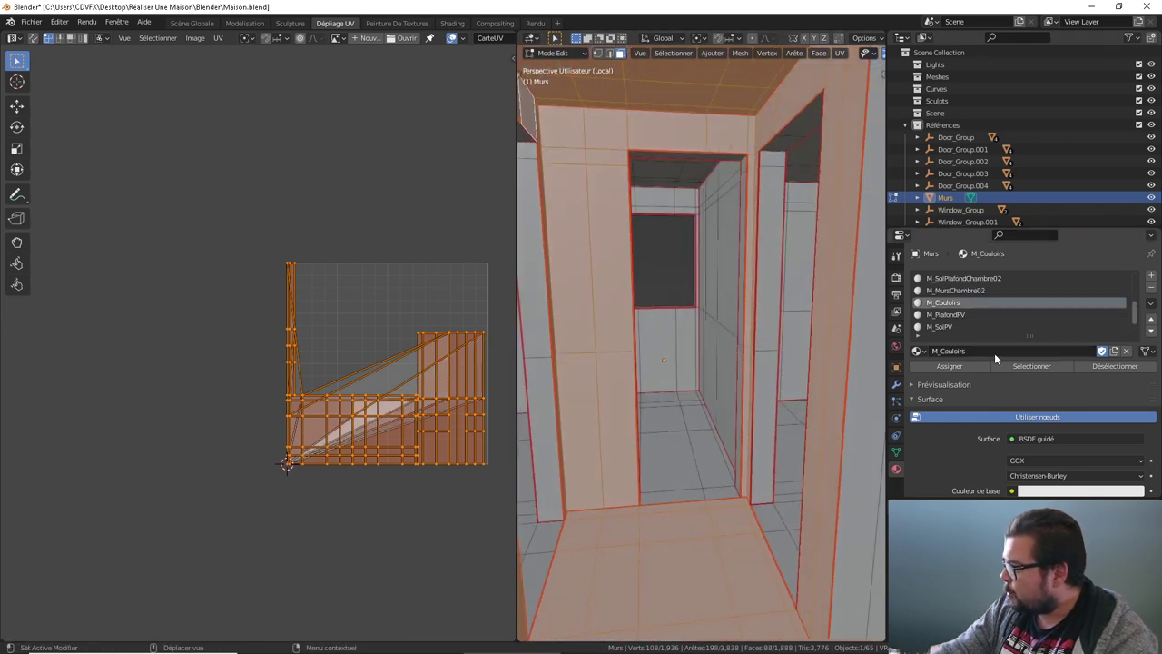
left_click(949, 366)
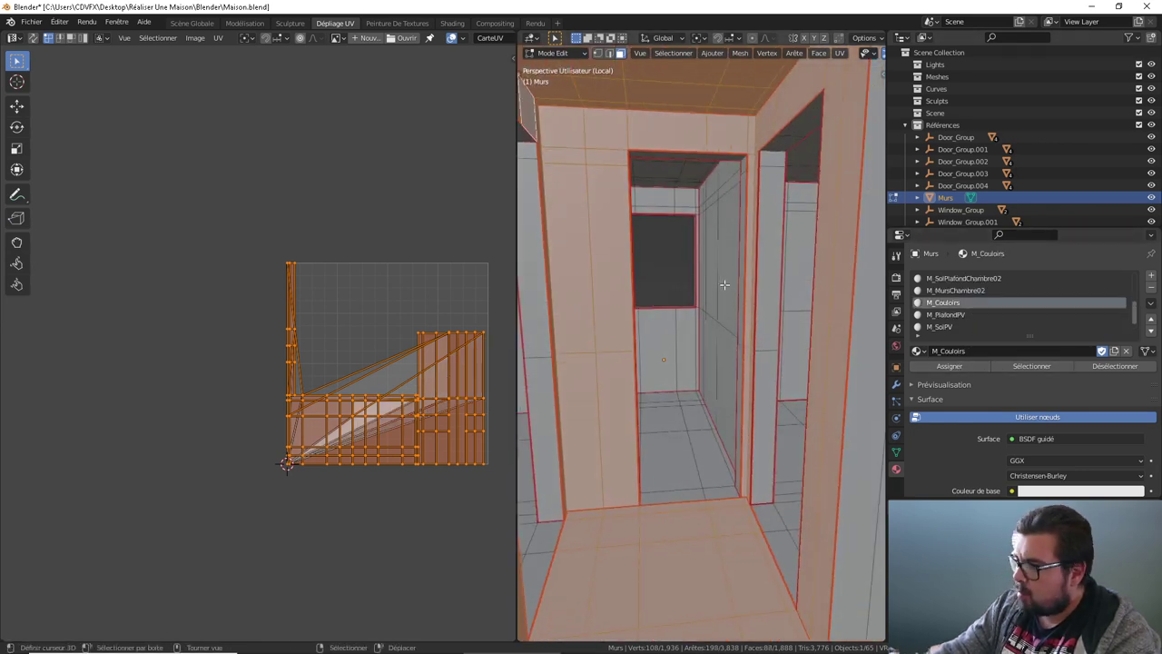
Step: Unwrap the corridor faces angle-based and rotate the two wall-strip islands 90°
key("u")
left_click(672, 240)
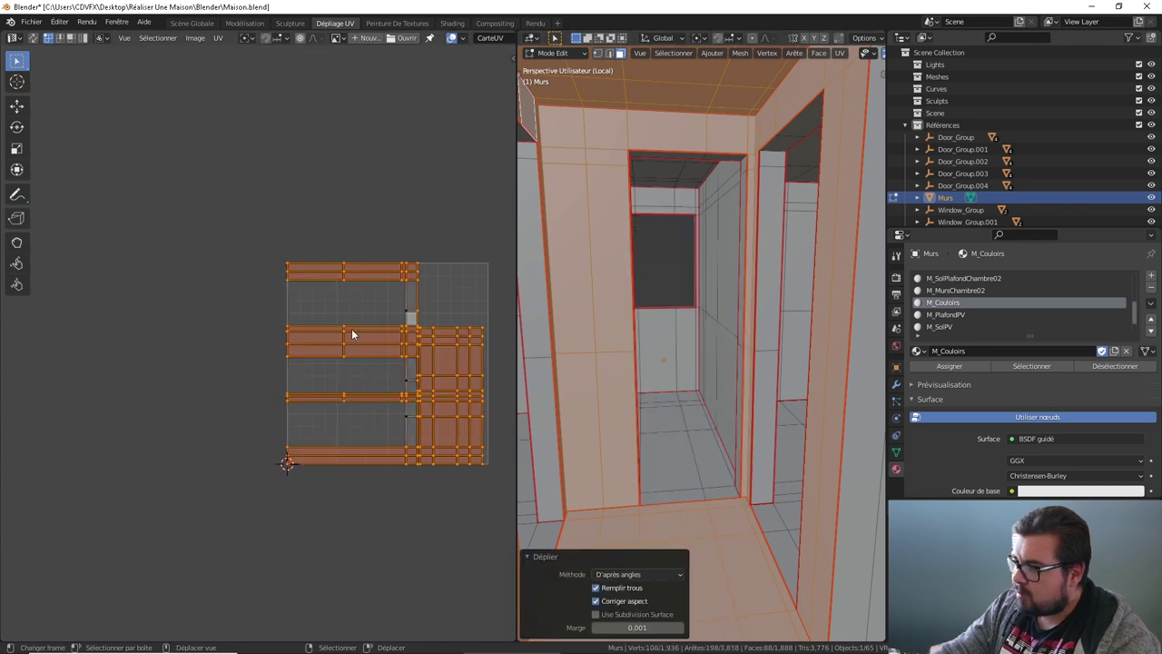
left_click(373, 320)
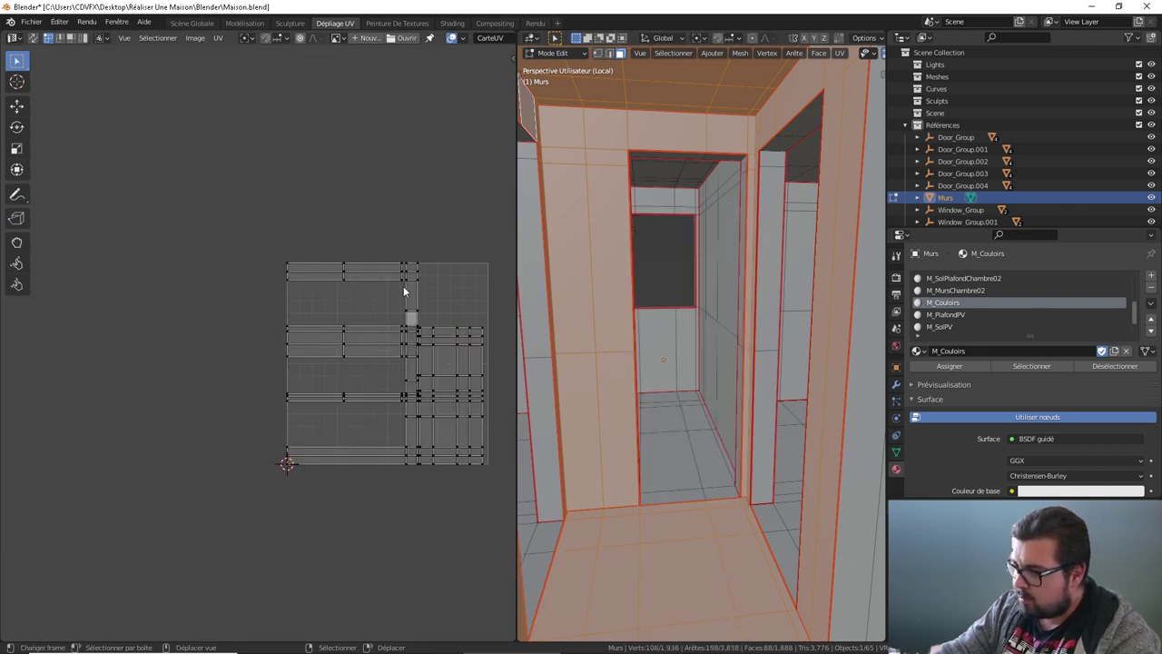
key("l")
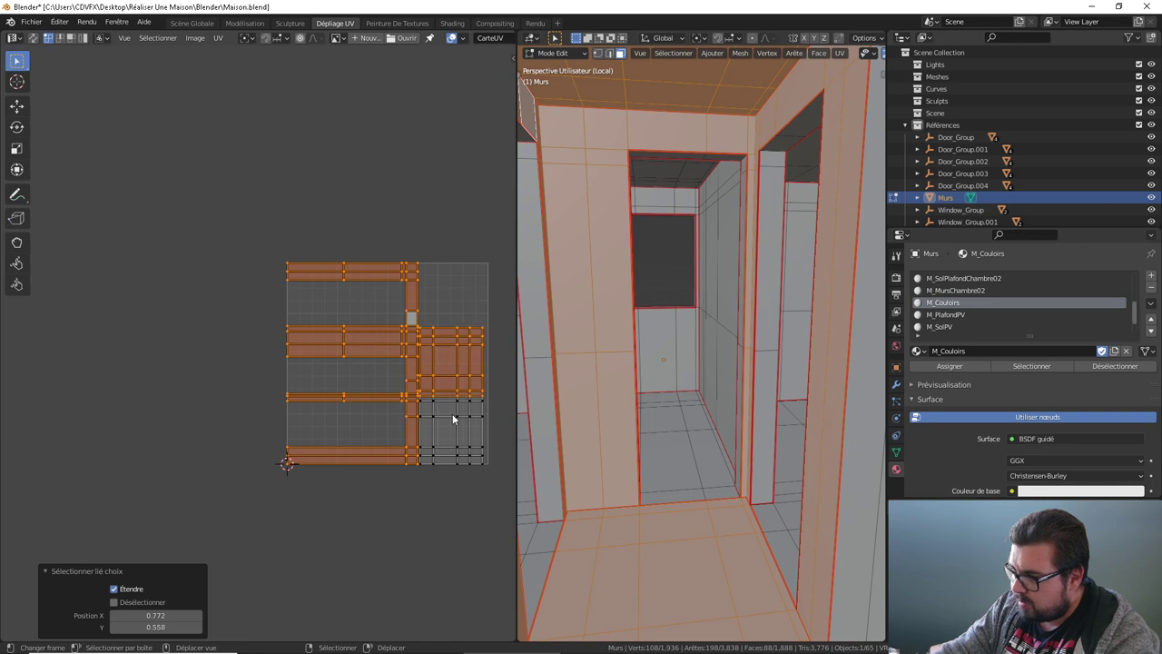
key("l")
type("r")
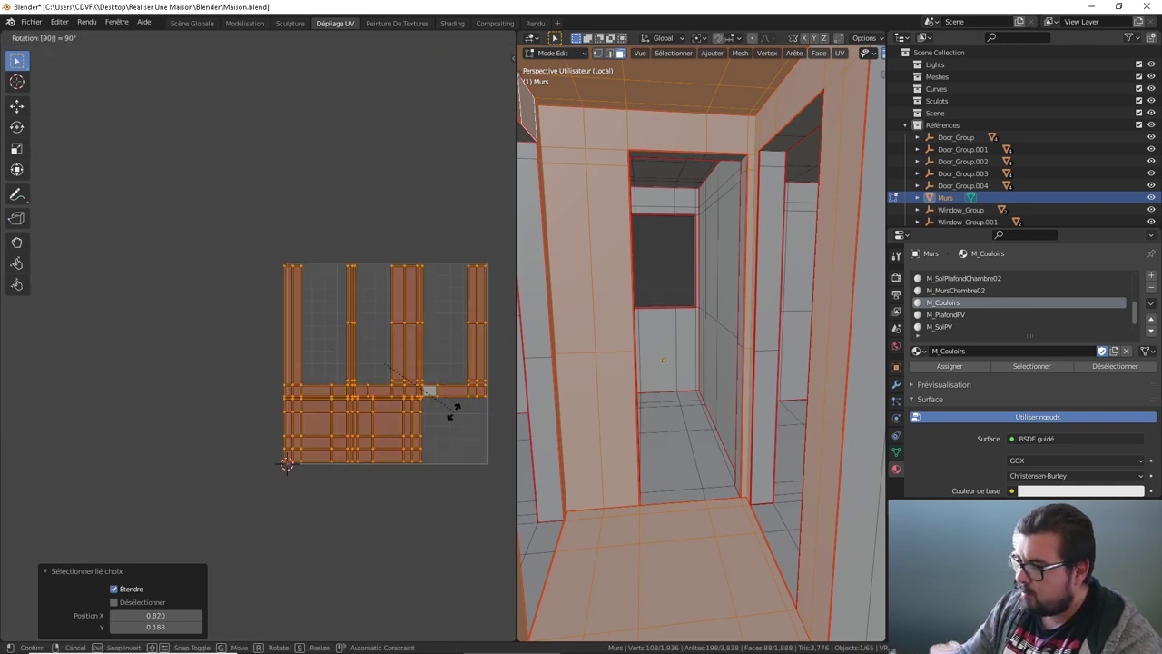
type("90")
key("Return")
key("alt+a")
Step: Pack all corridor islands into the UV square, then make M_PlafondPV active
key("a")
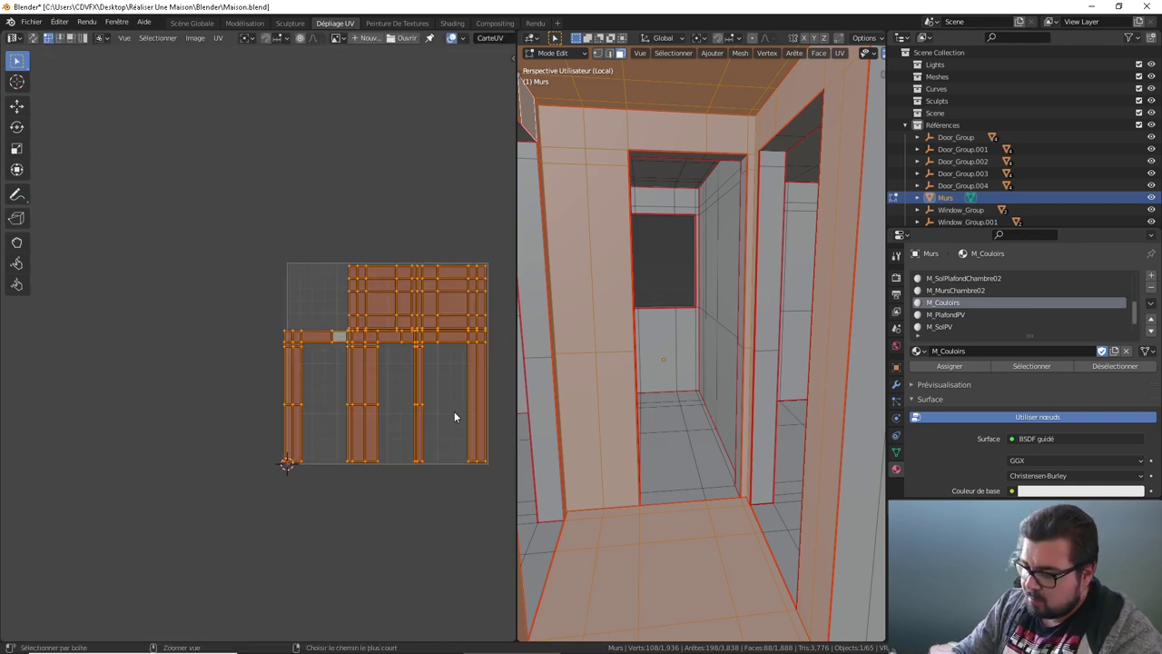
key("ctrl+p")
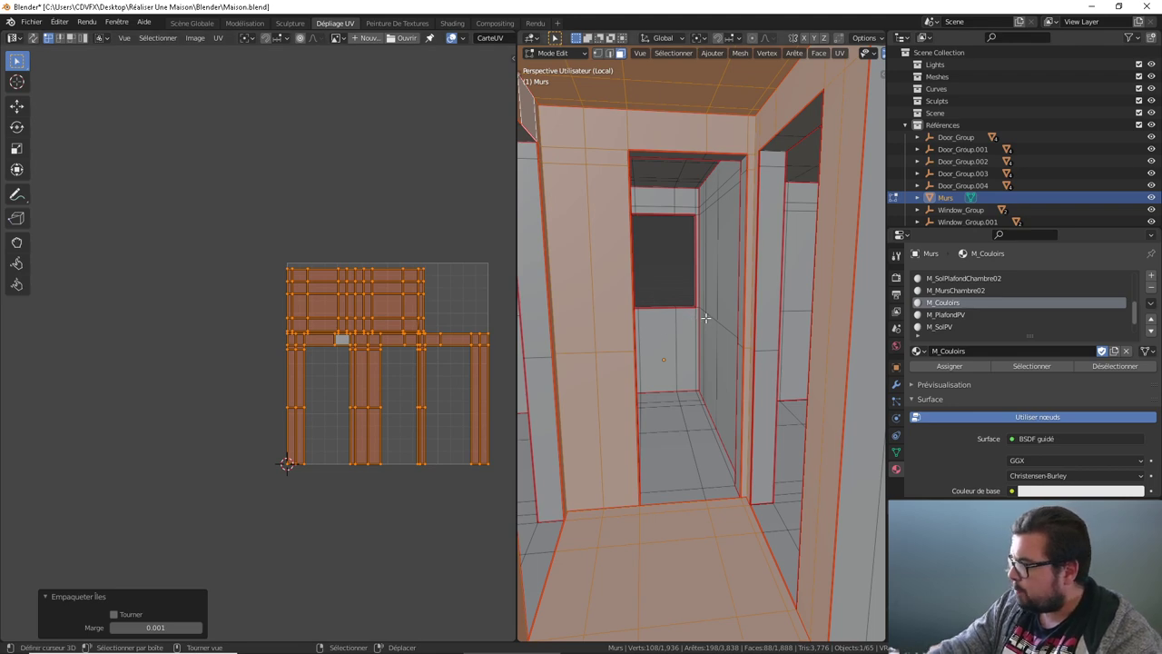
key("alt+a")
left_click(949, 315)
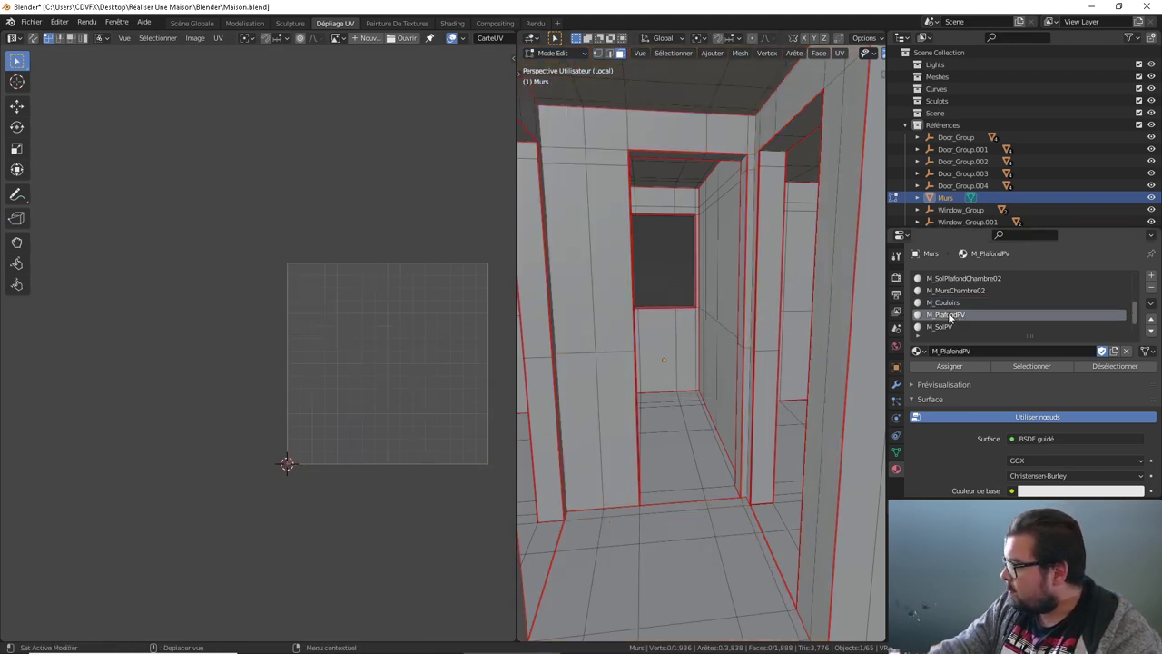
Step: Select the M_PlafondPV ceiling faces and rectify the left ceiling UV island
left_click(1031, 366)
key("KP_Decimal")
middle_click_drag(763, 372, 760, 353)
scroll(757, 372, "down", 5)
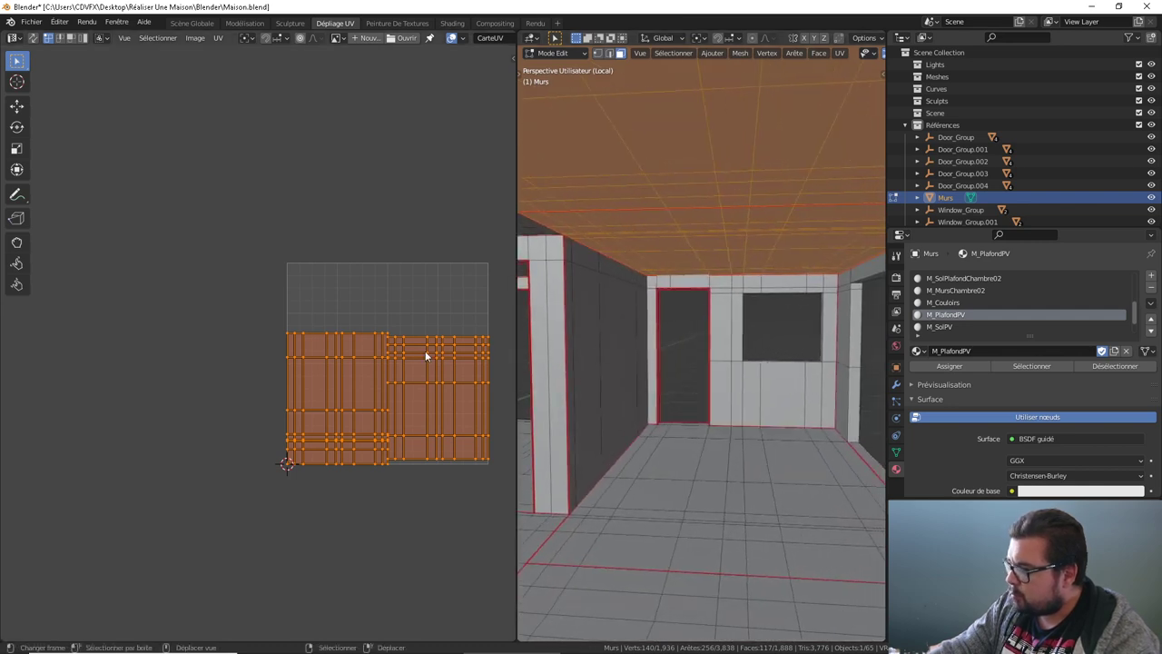
key("alt+a")
key("l")
key("q")
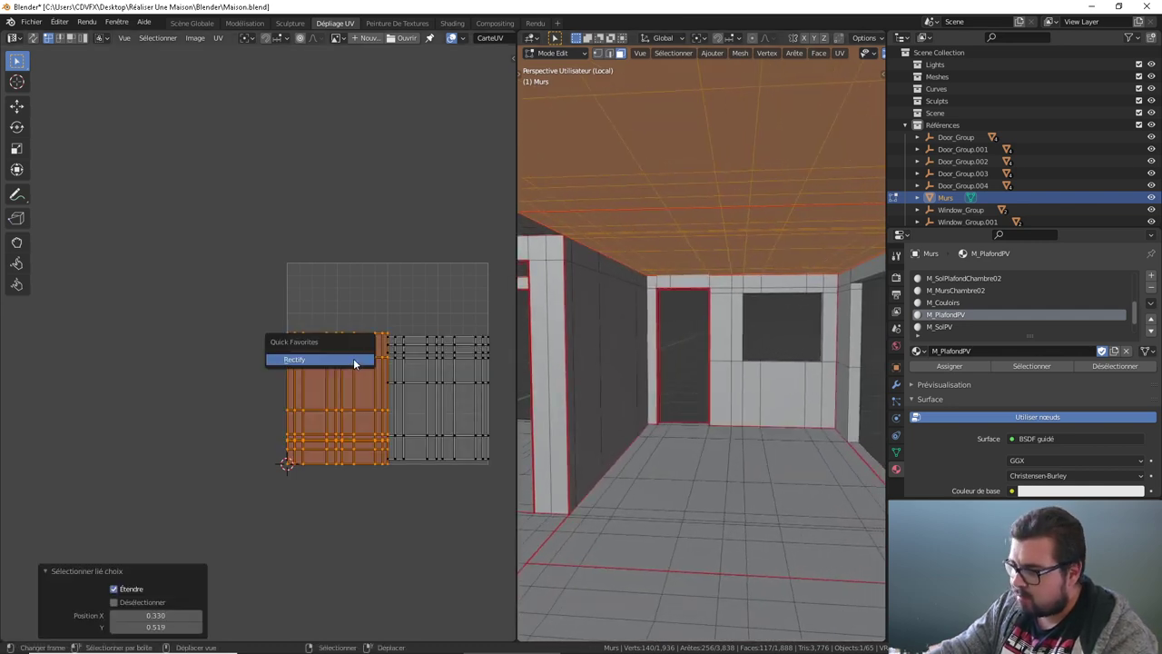
left_click(354, 360)
Step: Rectify the right ceiling island and pack the ceiling islands into the UV square
key("alt+a")
key("l")
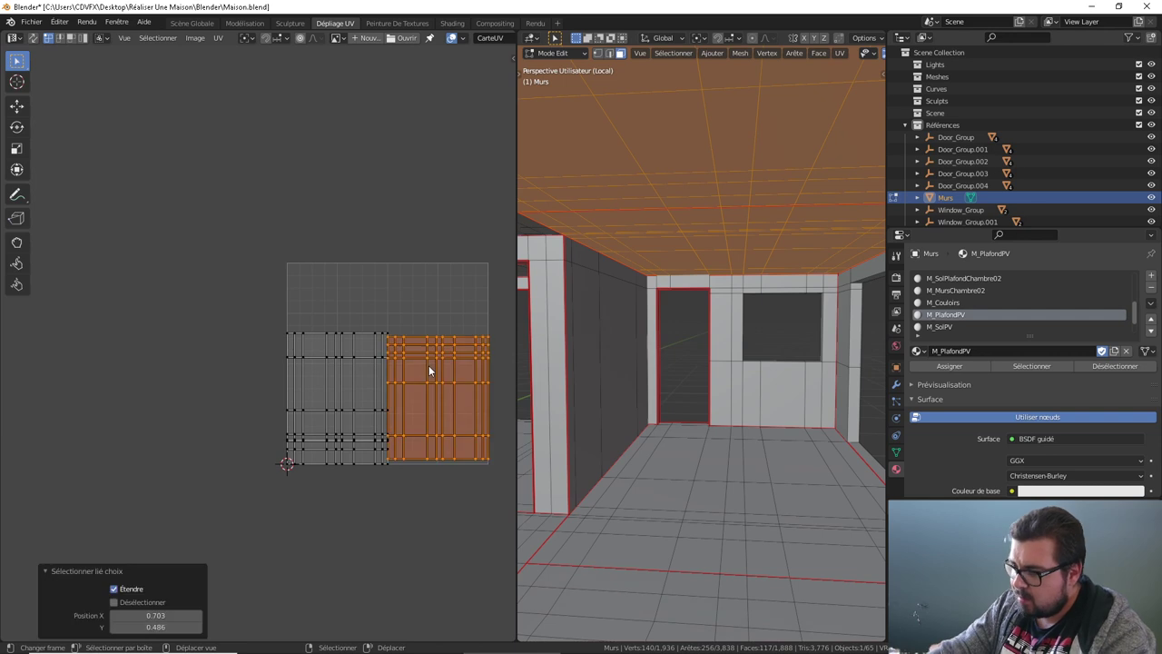
key("q")
left_click(430, 371)
key("a")
key("ctrl+p")
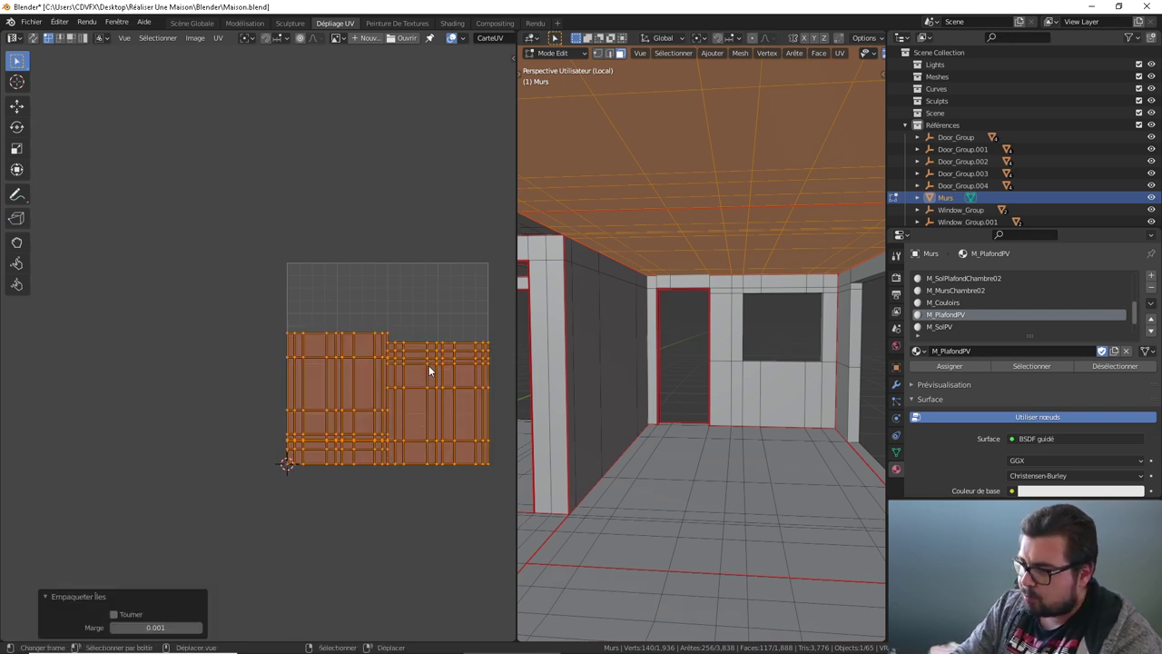
Step: Clear the selection and select all faces using the M_SolPV floor material
left_click(962, 364)
key("a")
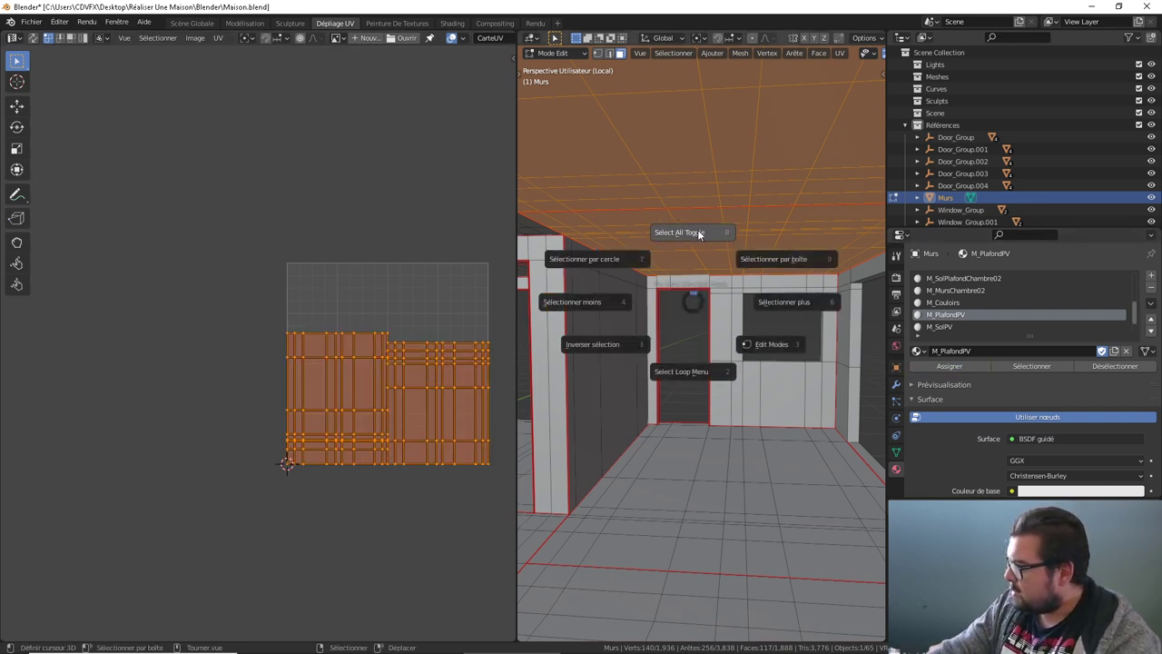
left_click(699, 234)
left_click(965, 326)
left_click(1042, 367)
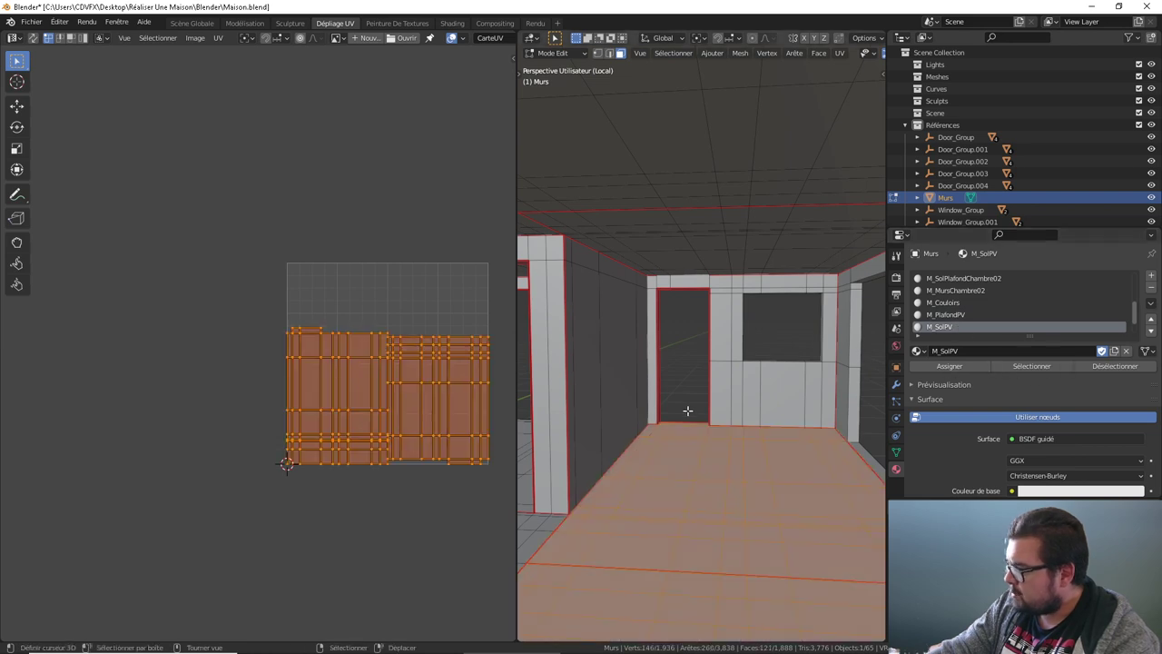
Step: Straighten the left and right floor islands, pack them, and make M_MursPV01 active
key("alt+a")
key("l")
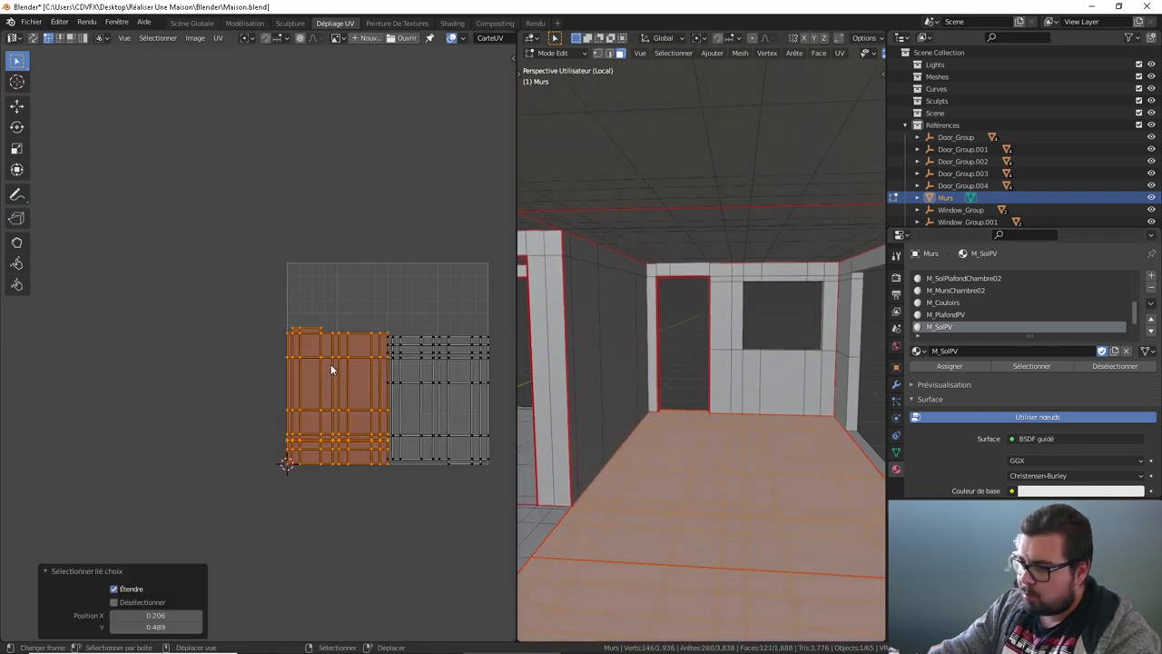
key("ctrl+z")
key("l")
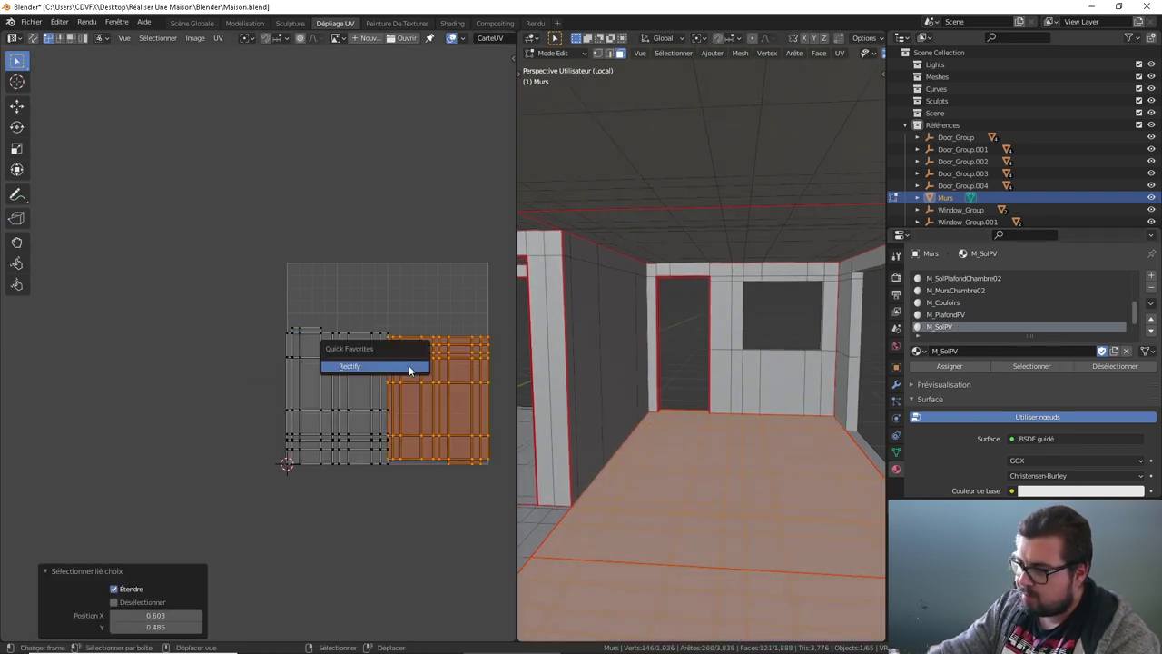
key("ctrl+l")
key("ctrl+p")
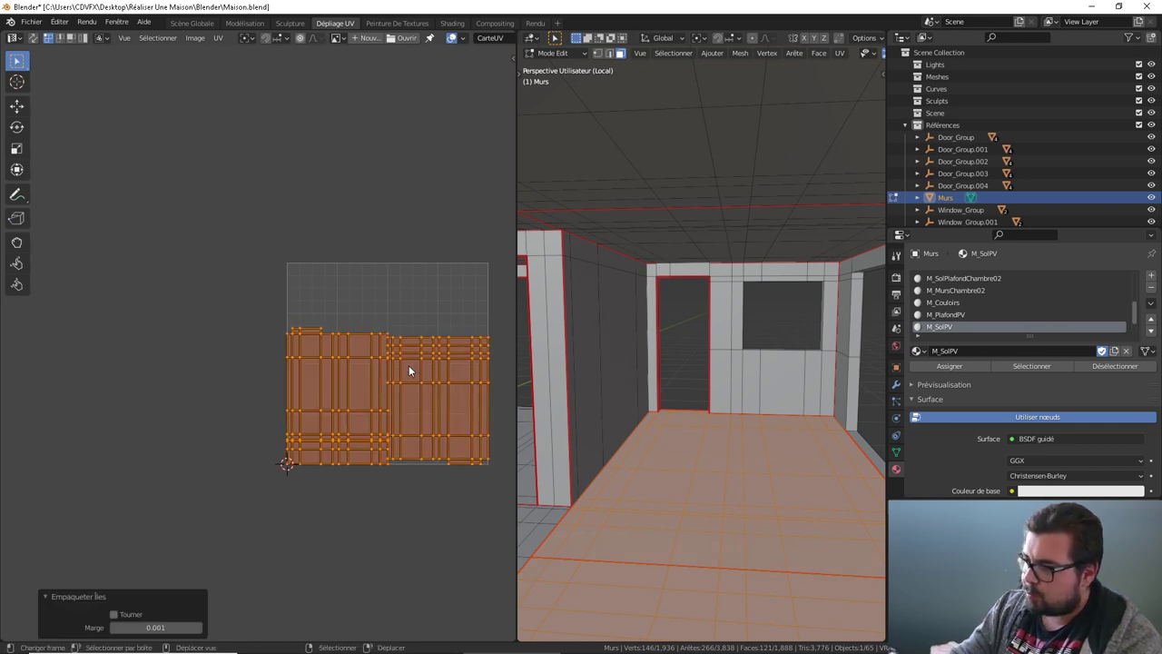
left_click(945, 365)
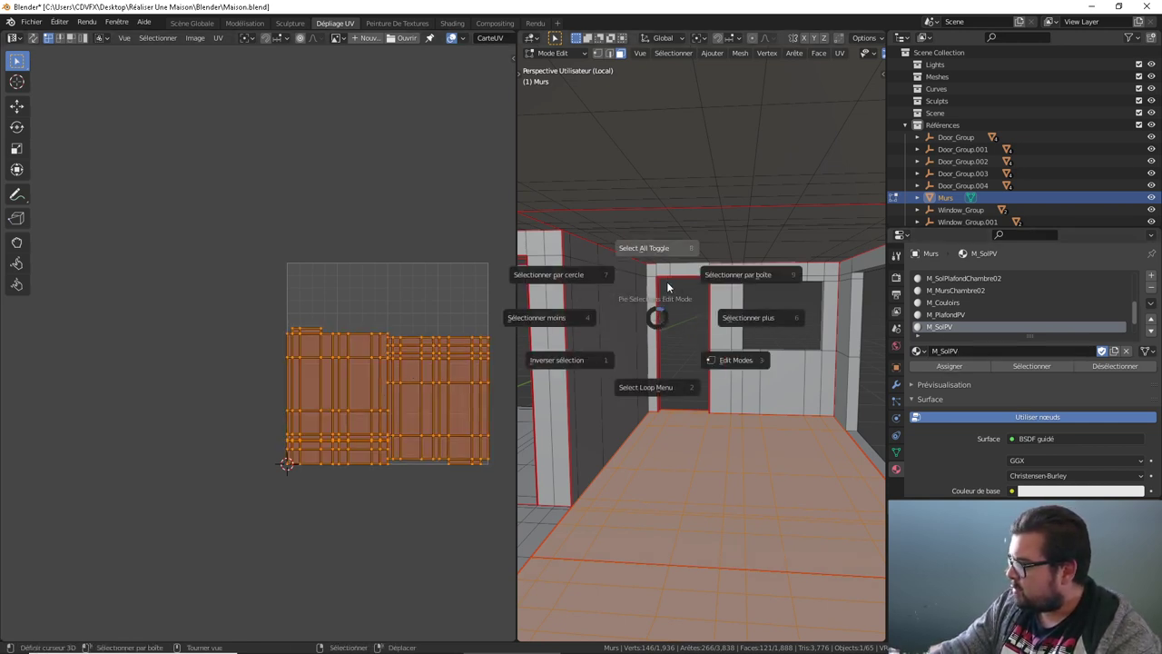
key("alt+a")
scroll(990, 313, "down", 2)
left_click(981, 314)
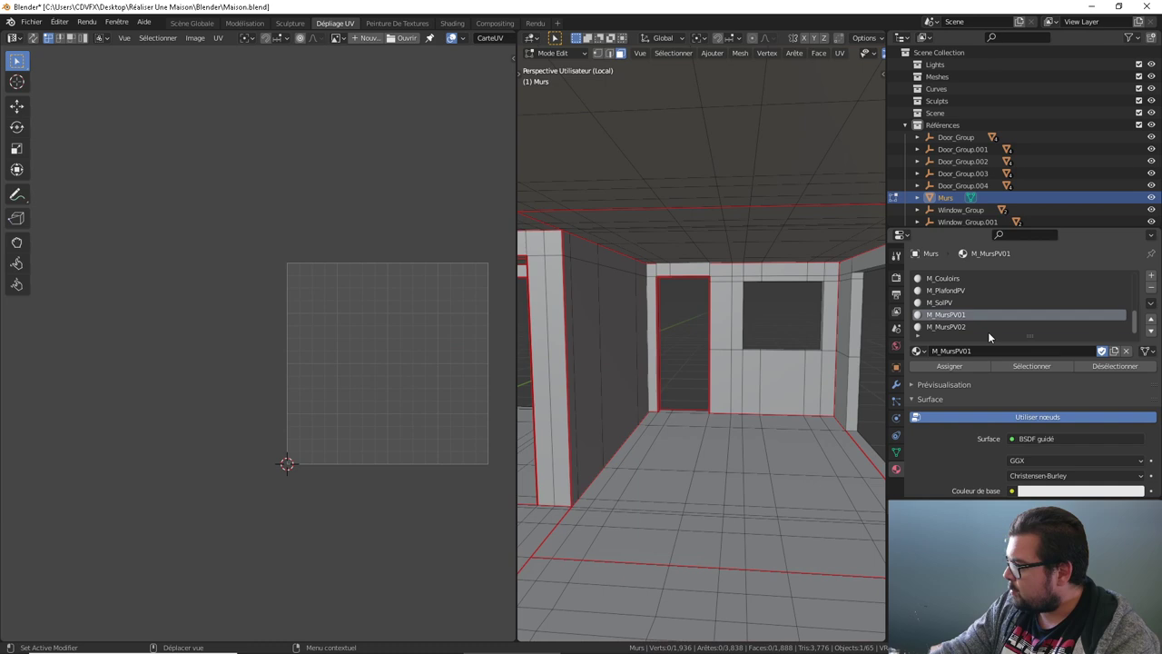
Step: Select the M_MursPV01 wall faces and inspect them around the door and window
left_click(1026, 366)
mouse_move(838, 364)
middle_mouse_down()
mouse_move(767, 288)
mouse_move(763, 336)
mouse_move(701, 358)
mouse_move(718, 356)
middle_mouse_up()
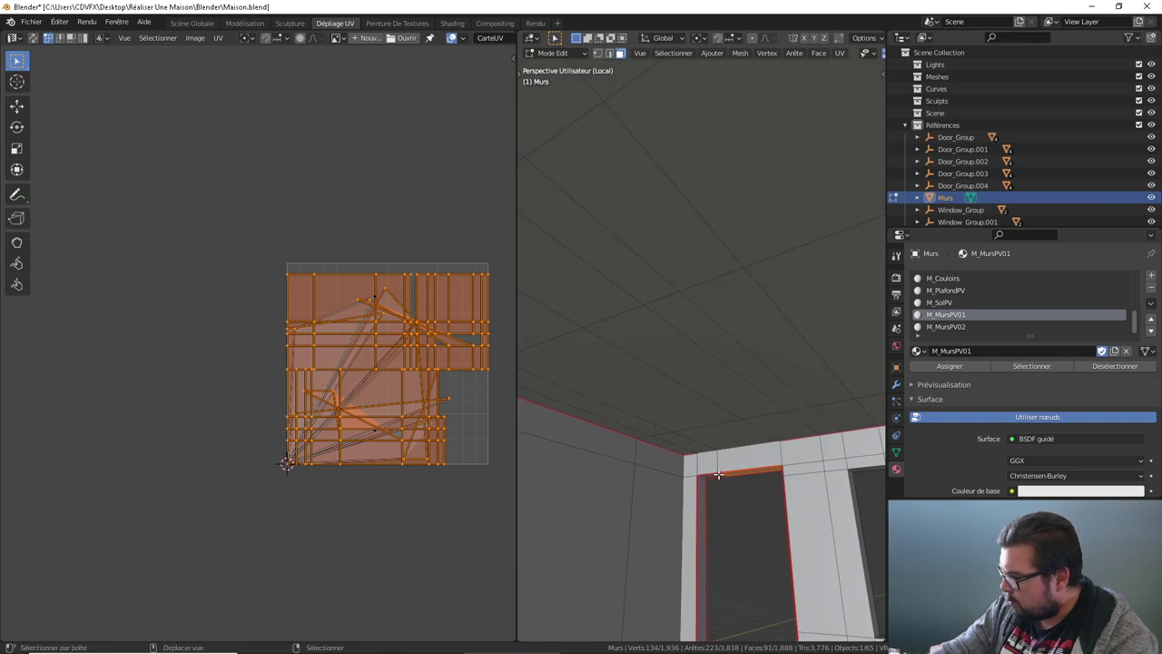
middle_click_drag(746, 471, 817, 445, "shift")
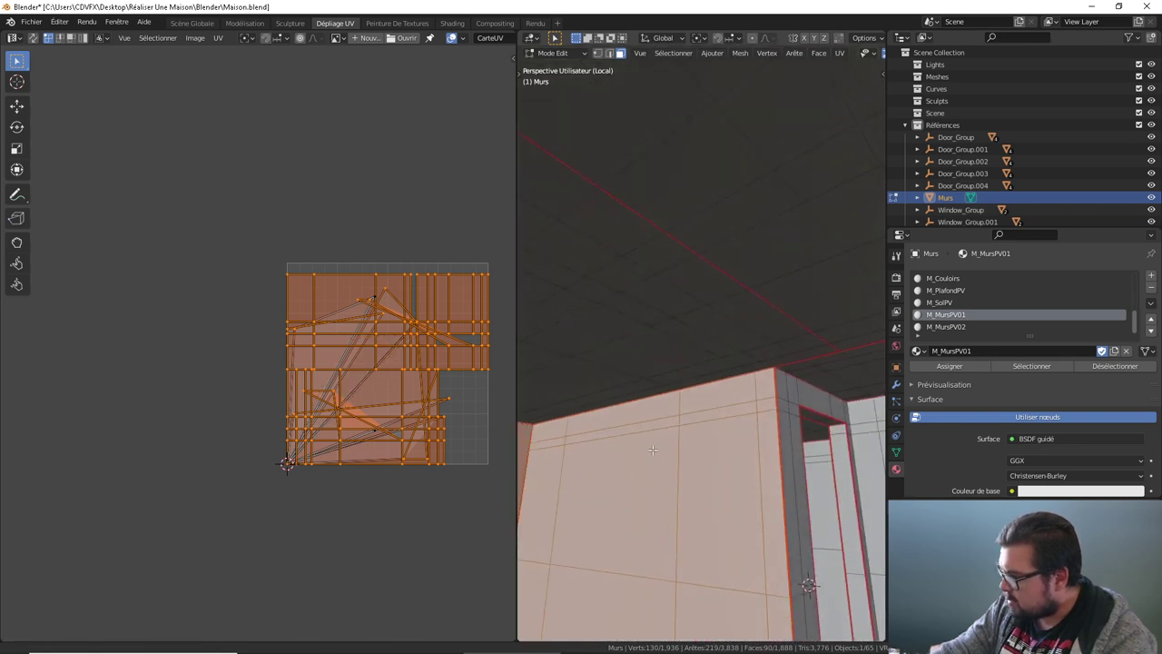
mouse_move(691, 426)
middle_mouse_down()
mouse_move(633, 426)
mouse_move(668, 434)
middle_mouse_up()
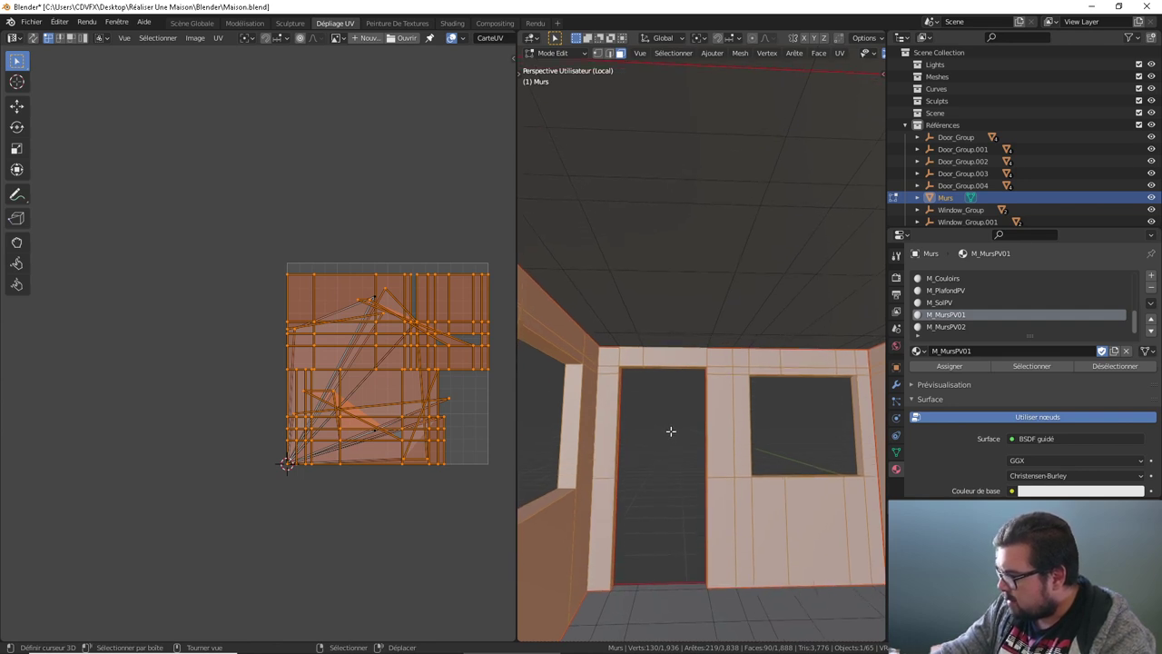
mouse_move(663, 376)
middle_mouse_down()
mouse_move(638, 387)
mouse_move(654, 390)
middle_mouse_up()
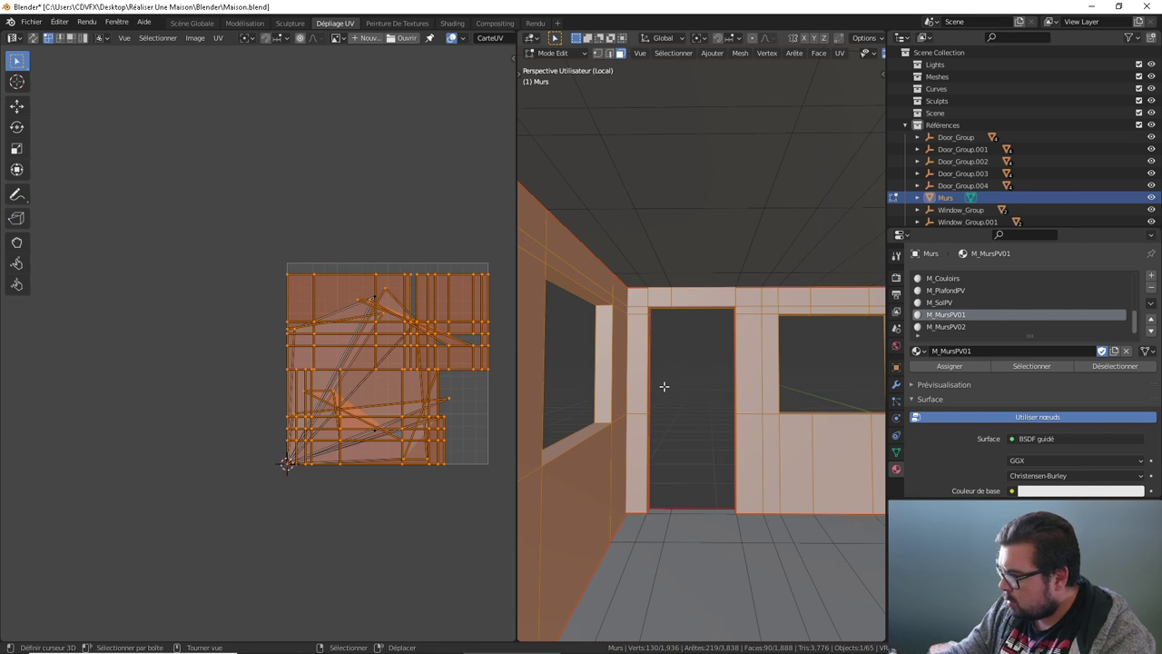
scroll(664, 386, "up", 2)
scroll(667, 389, "up", 2)
scroll(672, 390, "up", 2)
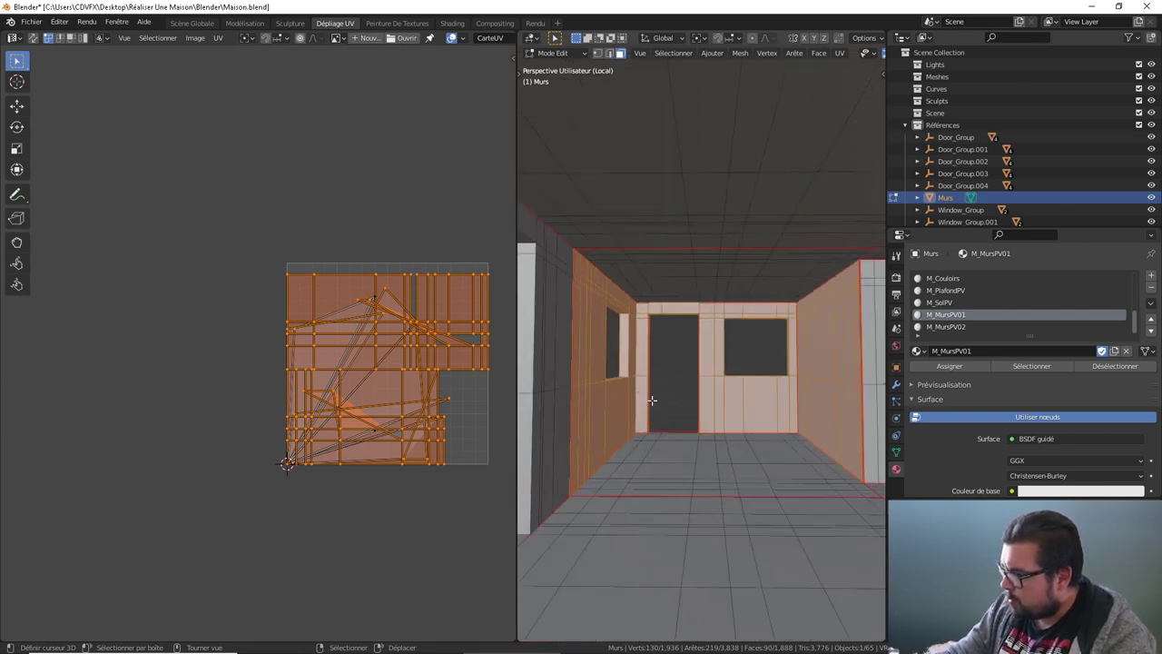
scroll(683, 397, "up", 3)
scroll(683, 397, "up", 3)
scroll(675, 384, "up", 2)
mouse_move(674, 384)
middle_mouse_down()
mouse_move(797, 375)
mouse_move(670, 397)
mouse_move(690, 382)
middle_mouse_up()
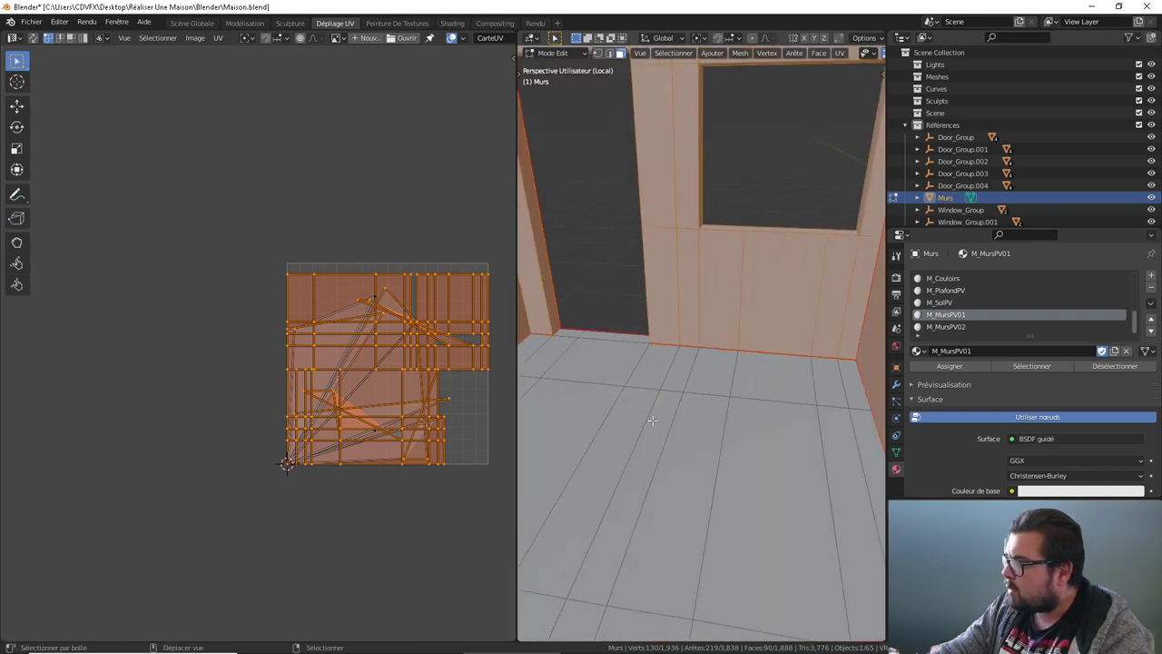
Step: Assign M_MursPV01 to the selected faces, deselect, and pick a door-frame edge
left_click(947, 366)
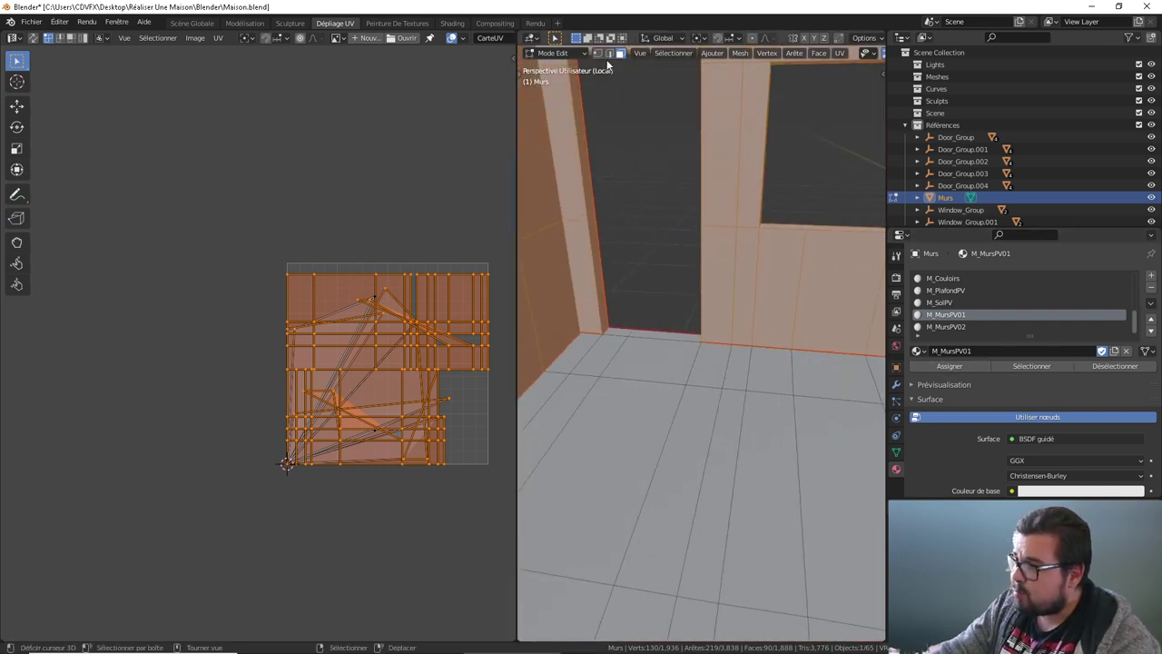
key("alt+a")
middle_click_drag(706, 253, 723, 279)
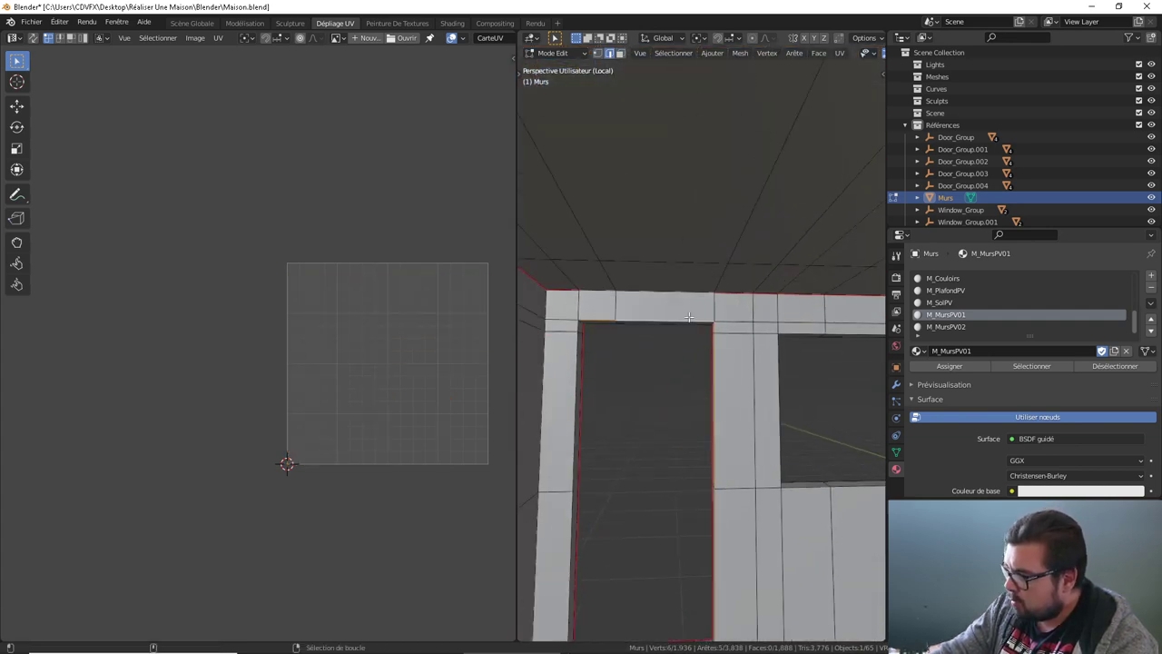
middle_click_drag(689, 317, 639, 324)
mouse_move(706, 336)
middle_mouse_down()
mouse_move(753, 424)
mouse_move(670, 299)
mouse_move(706, 333)
mouse_move(609, 311)
middle_mouse_up()
left_click(674, 324, "shift")
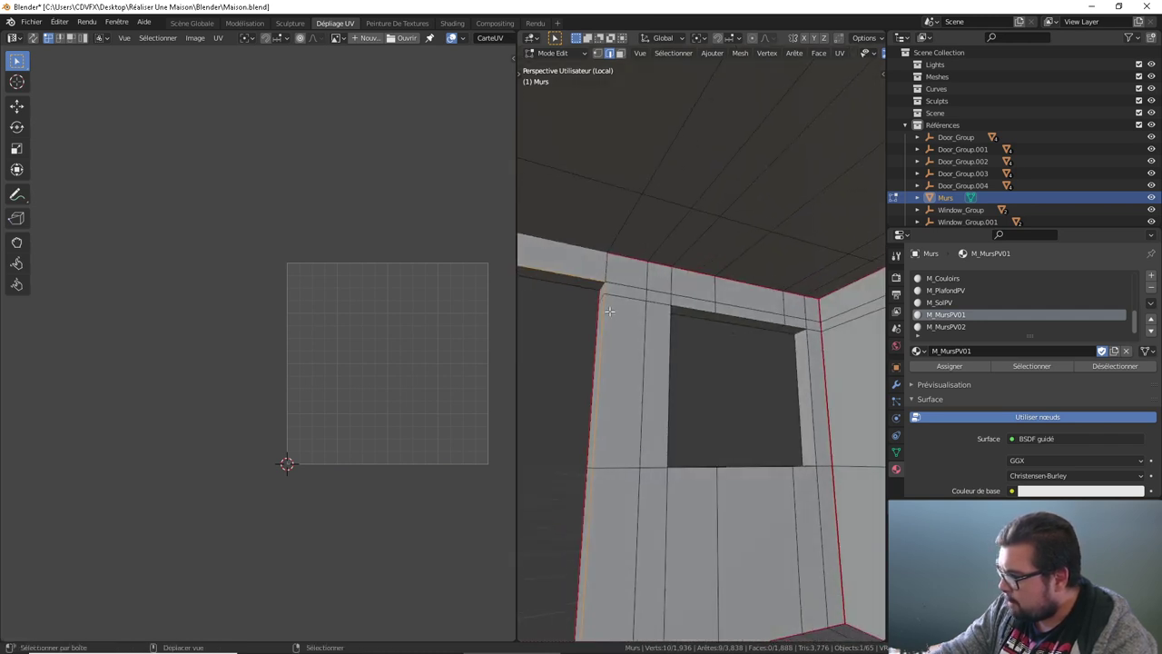
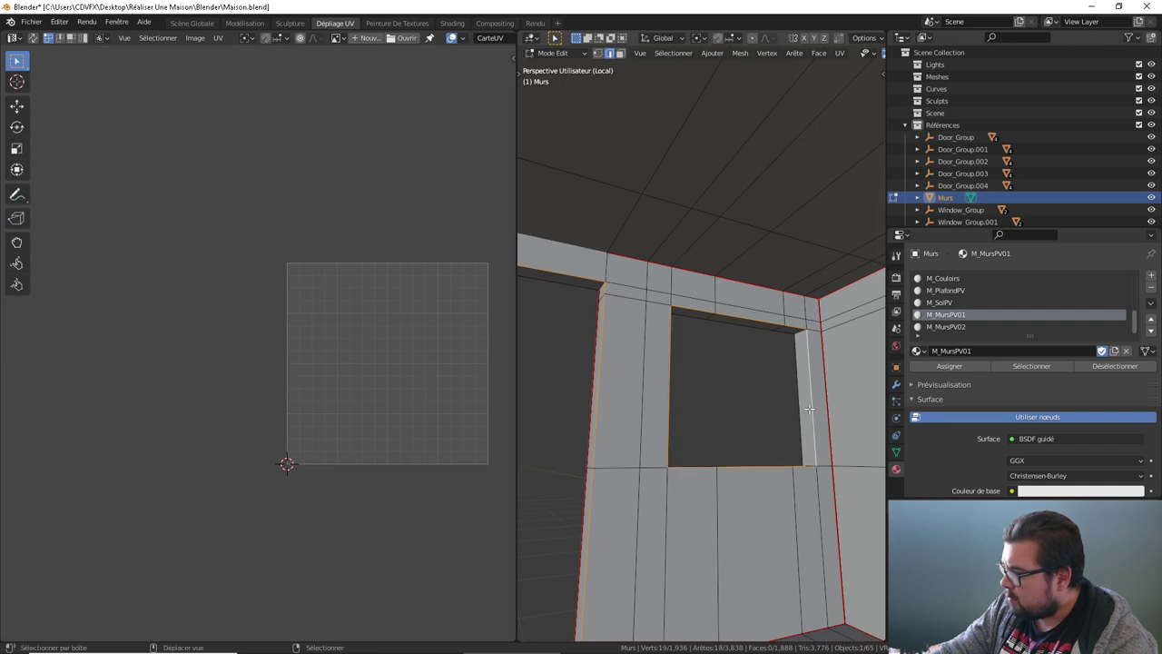
Step: Select the window opening's sill, top and side edge loops and mark them as seams
mouse_move(809, 410)
middle_mouse_down()
mouse_move(787, 387)
mouse_move(777, 273)
mouse_move(532, 278)
mouse_move(775, 363)
mouse_move(650, 340)
mouse_move(700, 293)
mouse_move(662, 311)
mouse_move(644, 264)
mouse_move(668, 212)
mouse_move(599, 244)
mouse_move(620, 286)
mouse_move(794, 308)
middle_mouse_up()
left_click(787, 387, "shift")
left_click(684, 420, "alt+shift")
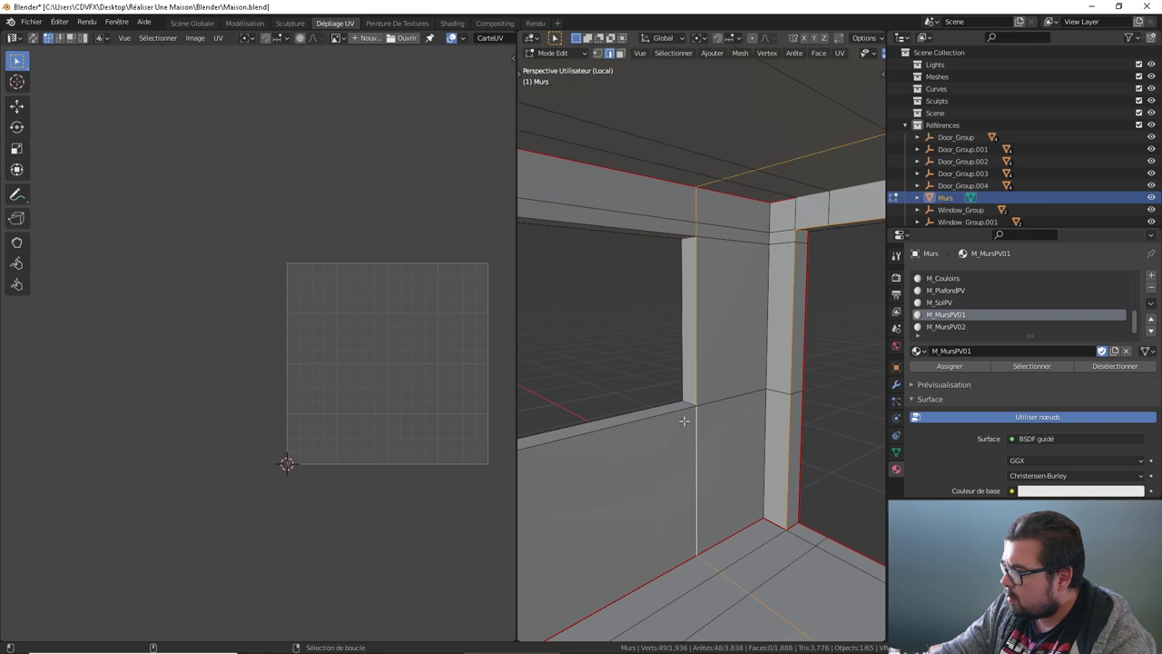
left_click(679, 413, "alt")
left_click(664, 239, "alt+shift")
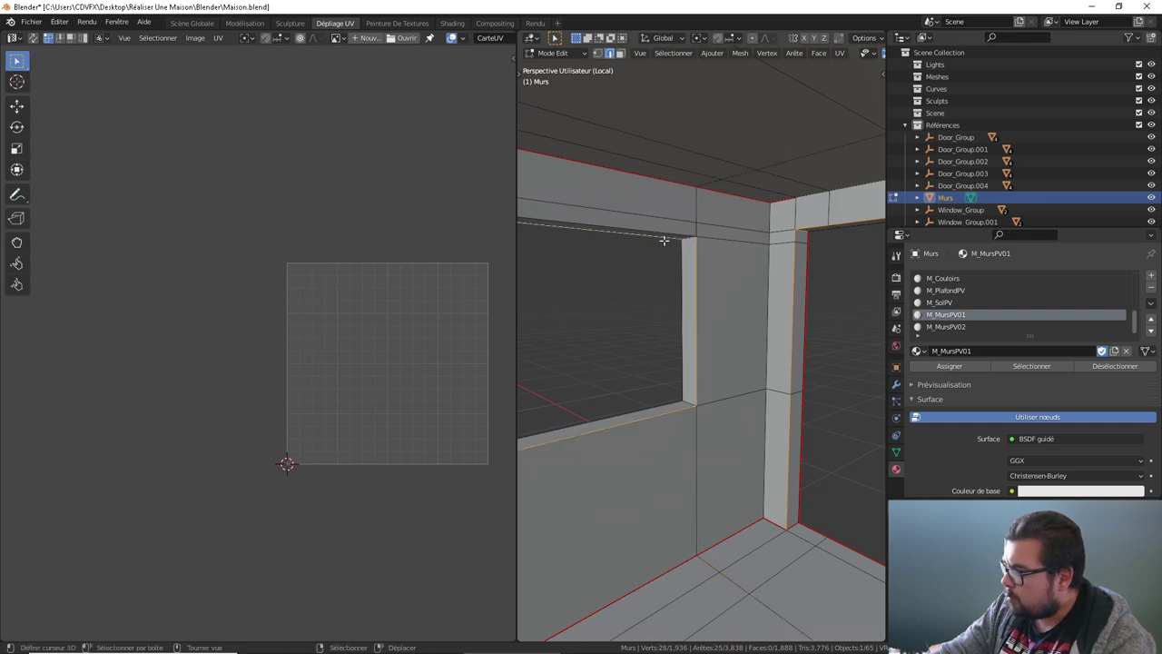
left_click(671, 232, "alt+shift")
mouse_move(671, 232)
middle_mouse_down()
mouse_move(669, 355)
mouse_move(660, 342)
middle_mouse_up()
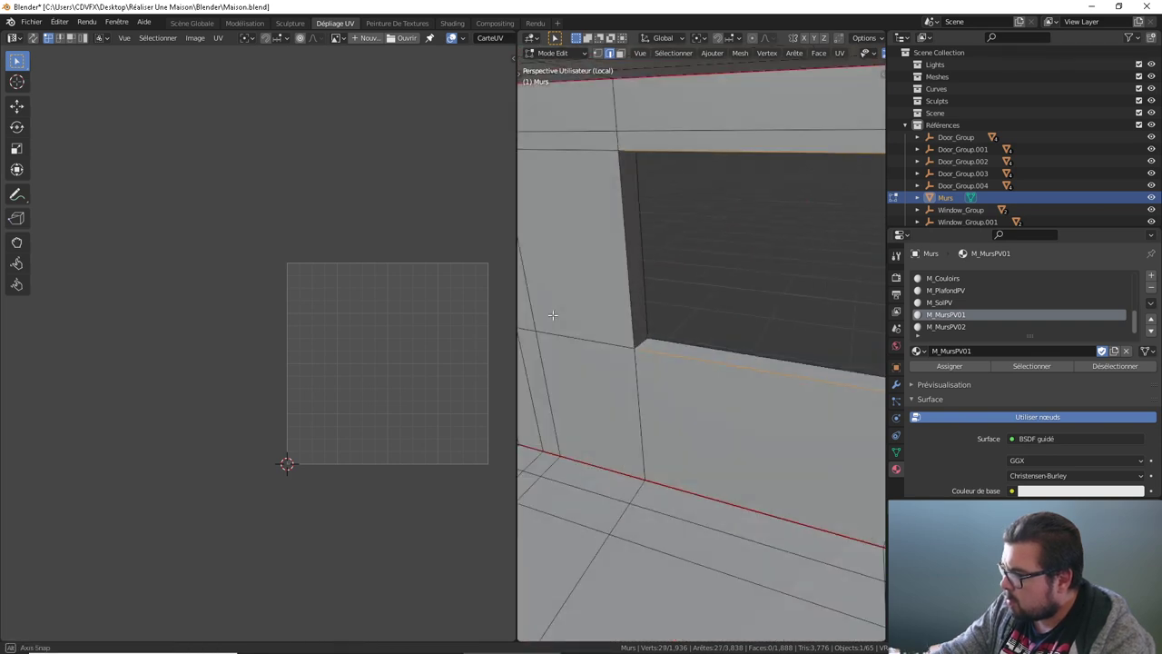
middle_click_drag(653, 288, 654, 218)
left_click(665, 293, "shift")
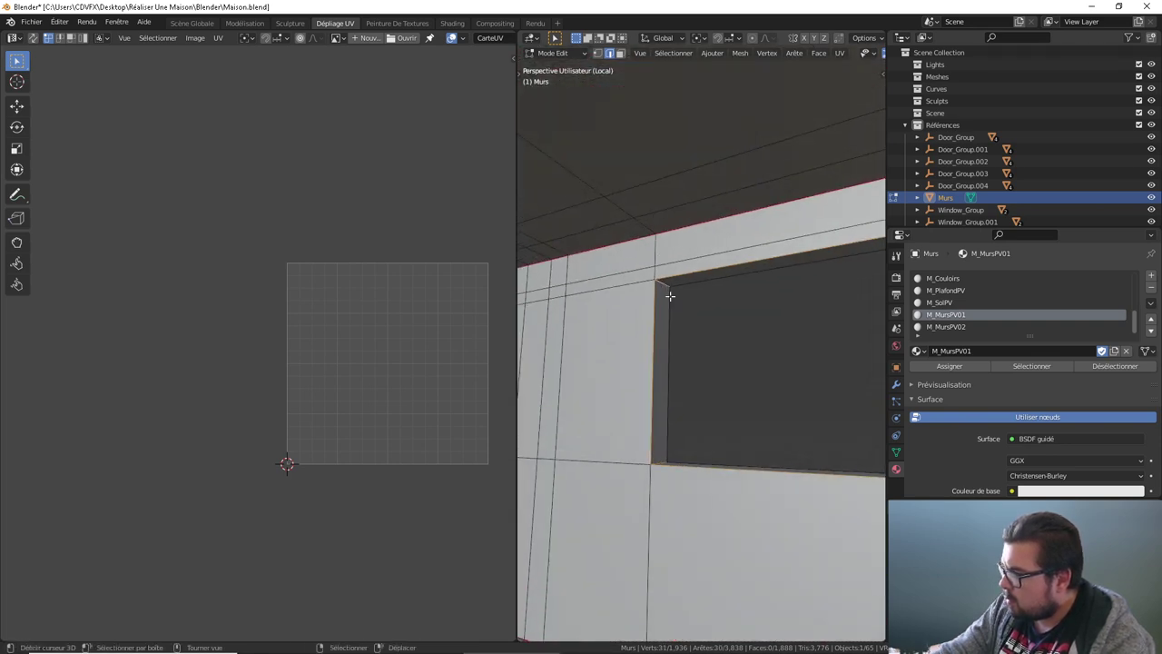
mouse_move(645, 303)
middle_mouse_down()
mouse_move(651, 329)
mouse_move(822, 338)
middle_mouse_up()
key("ctrl+e")
left_click(644, 327)
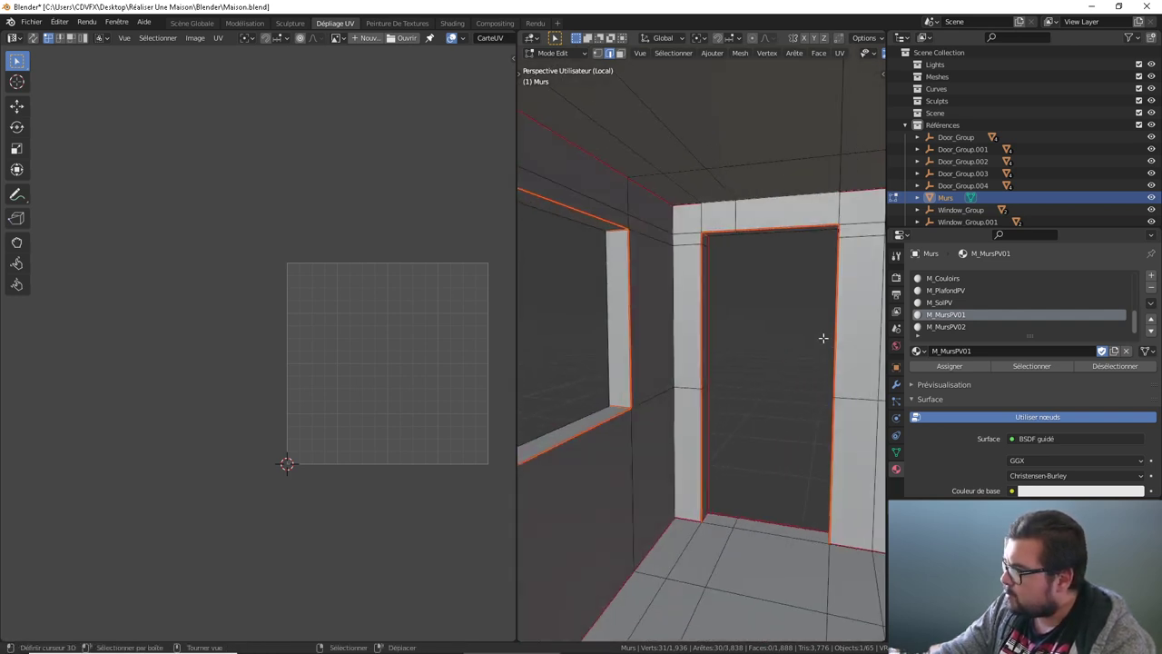
Step: Mark the door-jamb edge loop as a seam, then select the vertical corner edge beside the window
left_click(676, 316, "alt")
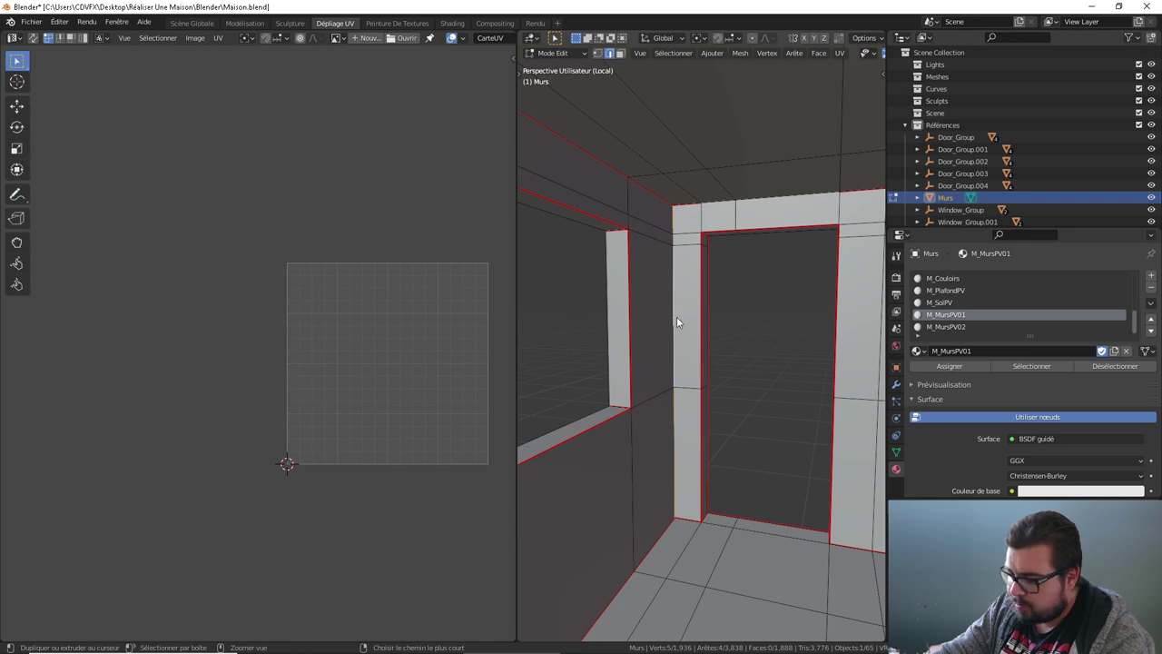
key("ctrl+e")
left_click(677, 318)
middle_click_drag(676, 321, 788, 340)
left_click(787, 321, "alt")
left_click(788, 320, "alt")
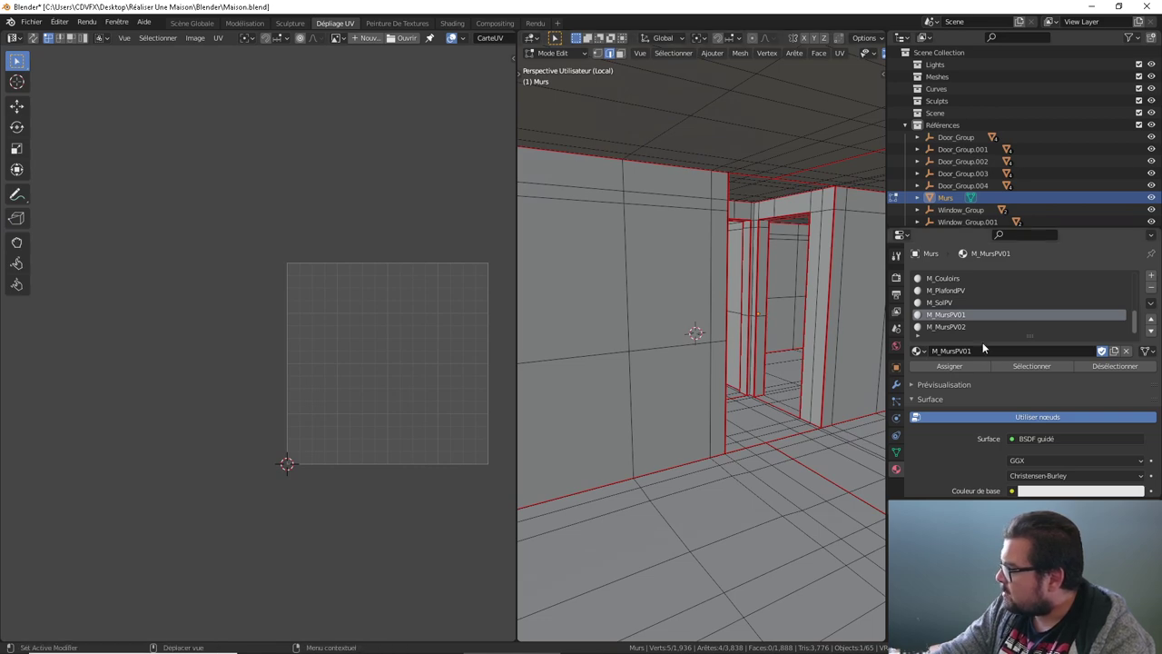
Step: Select every M_MursPV01 face and add the lintel face above the right door
left_click(1025, 365)
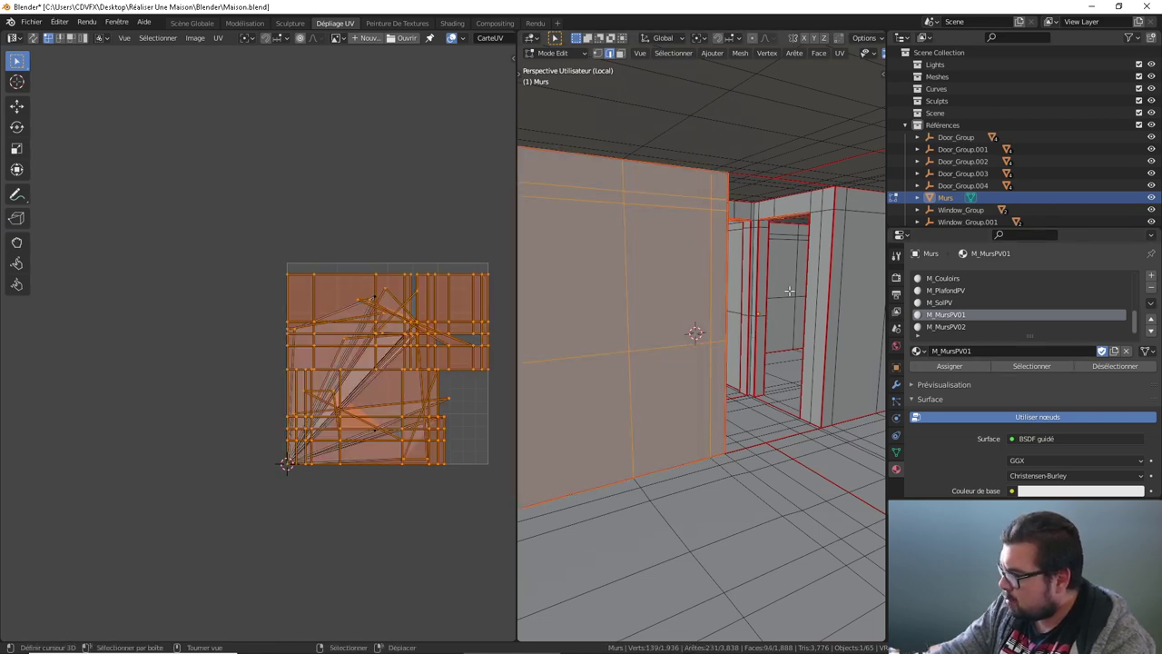
scroll(789, 291, "down", 6)
scroll(636, 295, "up", 2)
scroll(627, 296, "up", 4)
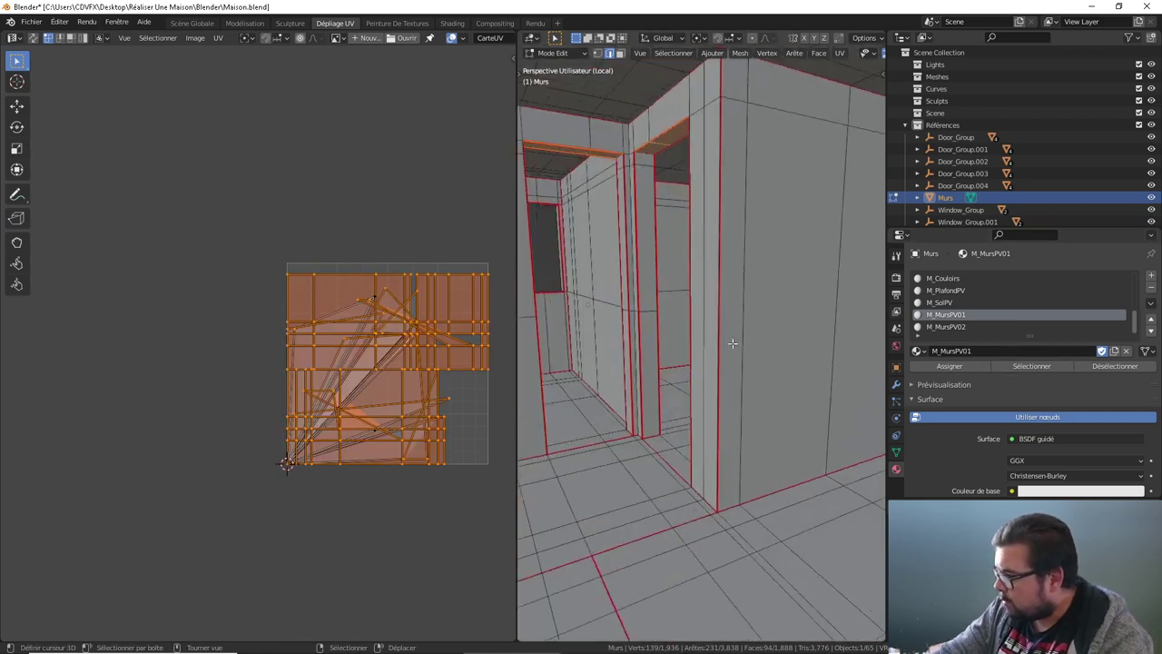
scroll(622, 296, "up", 1)
mouse_move(622, 296)
middle_mouse_down()
mouse_move(682, 220)
mouse_move(667, 246)
mouse_move(789, 252)
mouse_move(734, 251)
mouse_move(791, 293)
mouse_move(753, 299)
mouse_move(714, 280)
mouse_move(744, 281)
middle_mouse_up()
left_click(791, 293)
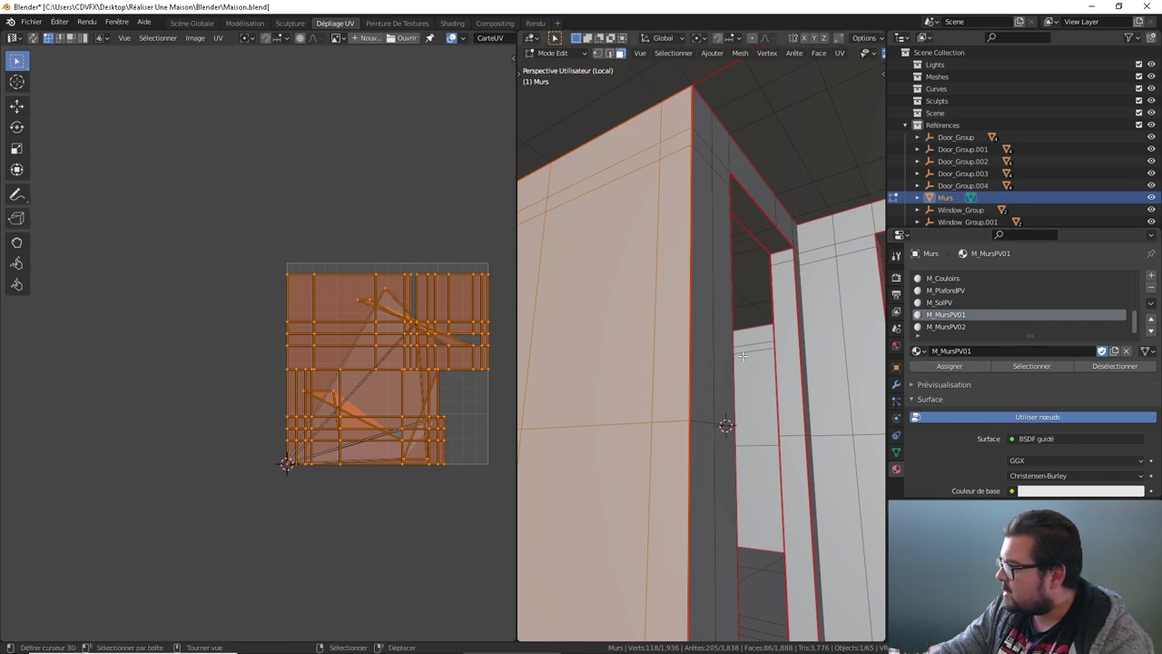
Step: Unwrap the wall faces, then turn one island -90° and place it left of the UV square
key("u")
left_click(677, 228)
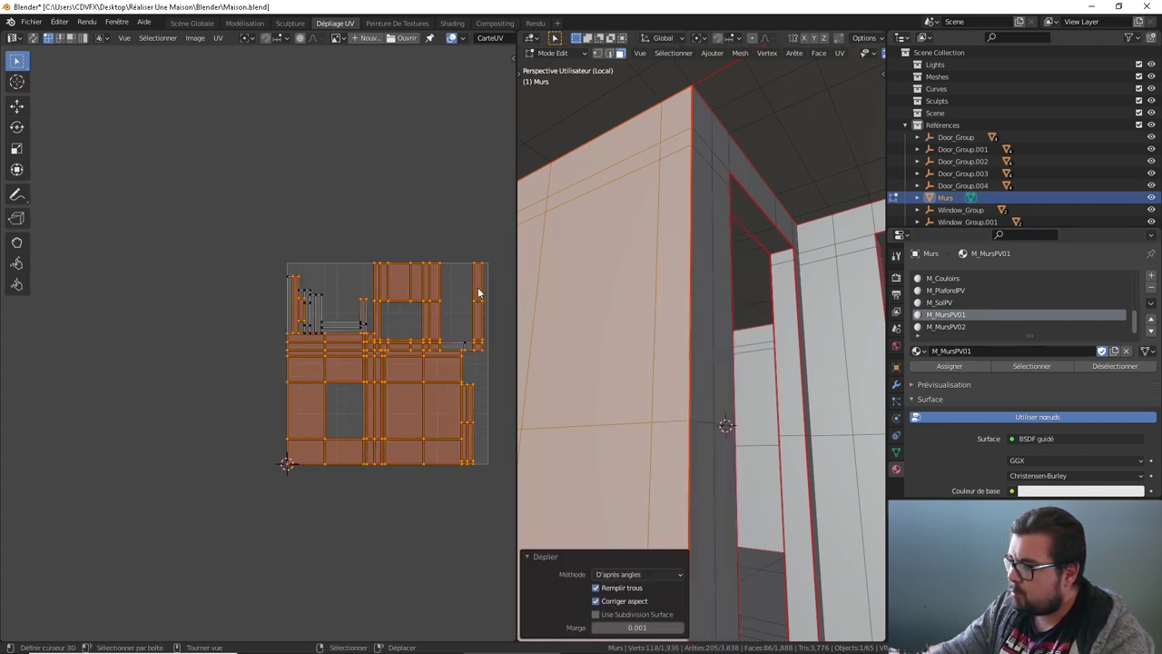
key("alt+a")
type("l")
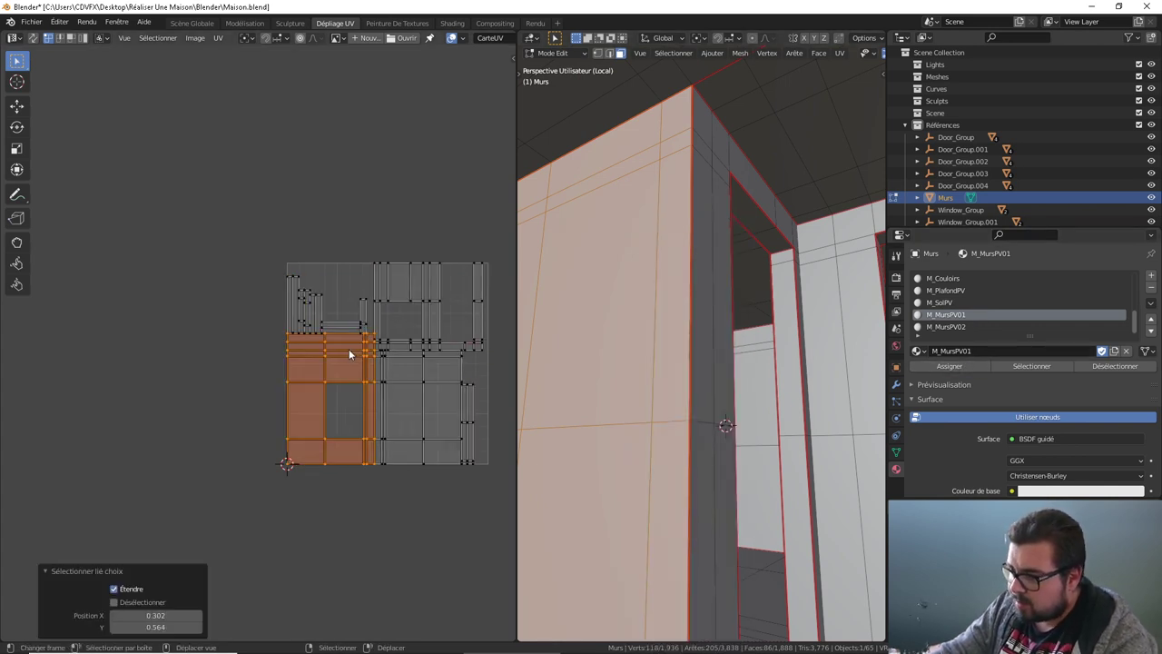
type("r-90")
key("Return")
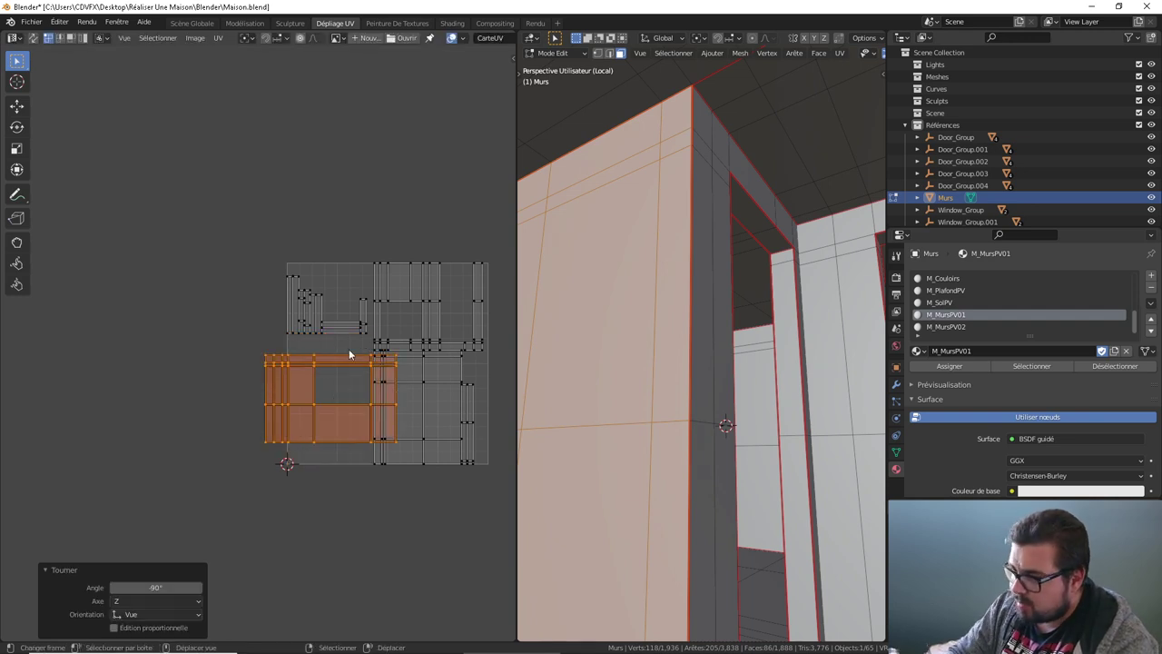
key("g")
left_click(167, 276)
Step: Rotate two more islands 180° and 90°, placing them above the square and at upper right
key("alt+a")
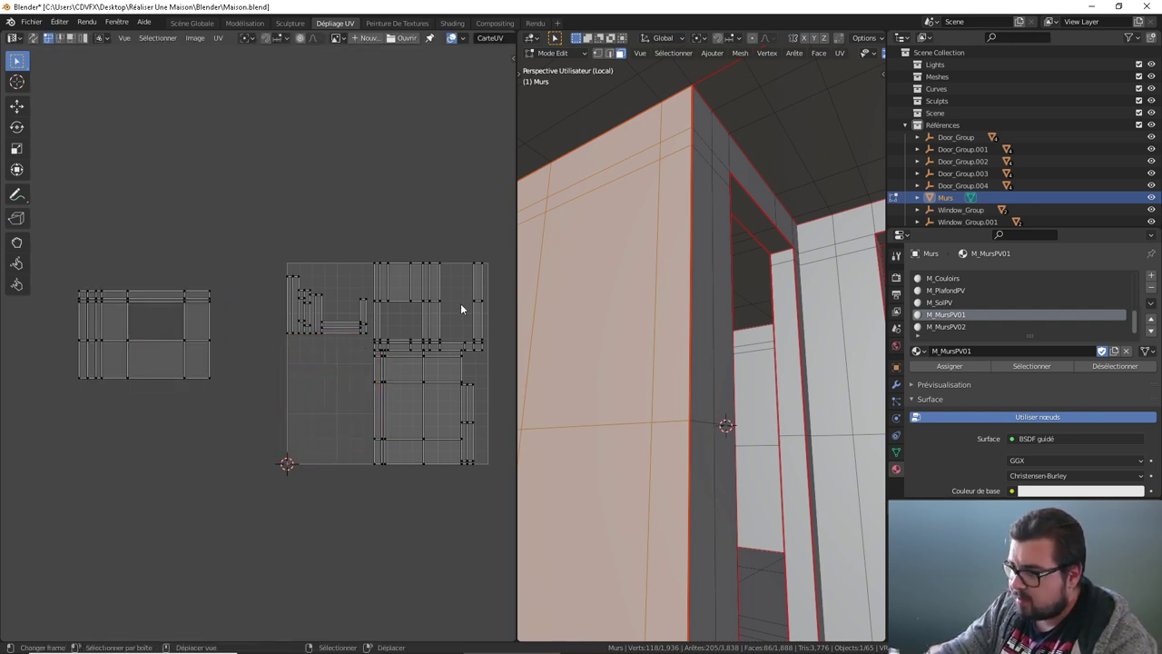
type("lr180")
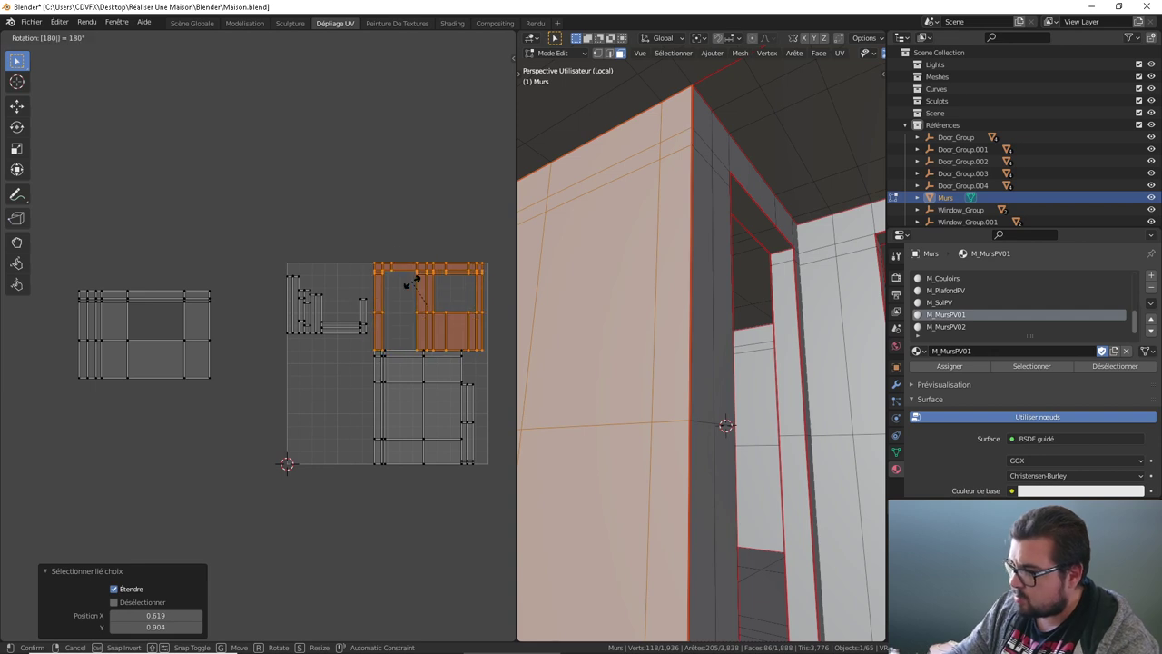
key("Return")
key("g")
left_click(313, 151)
key("alt+a")
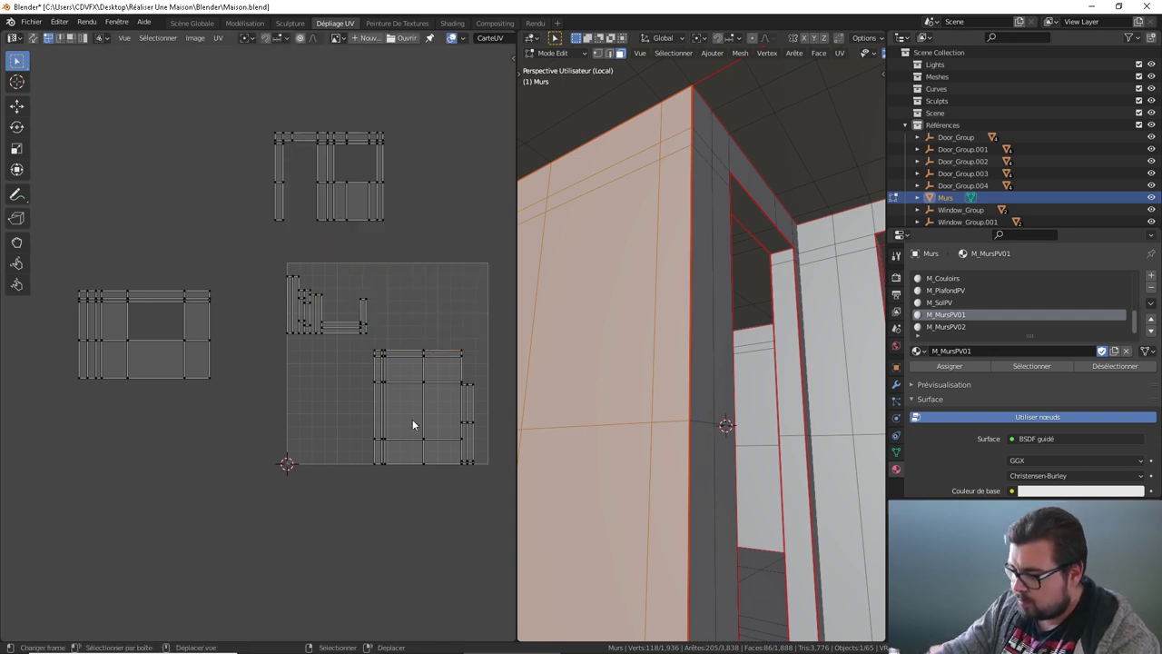
type("lr90")
key("Return")
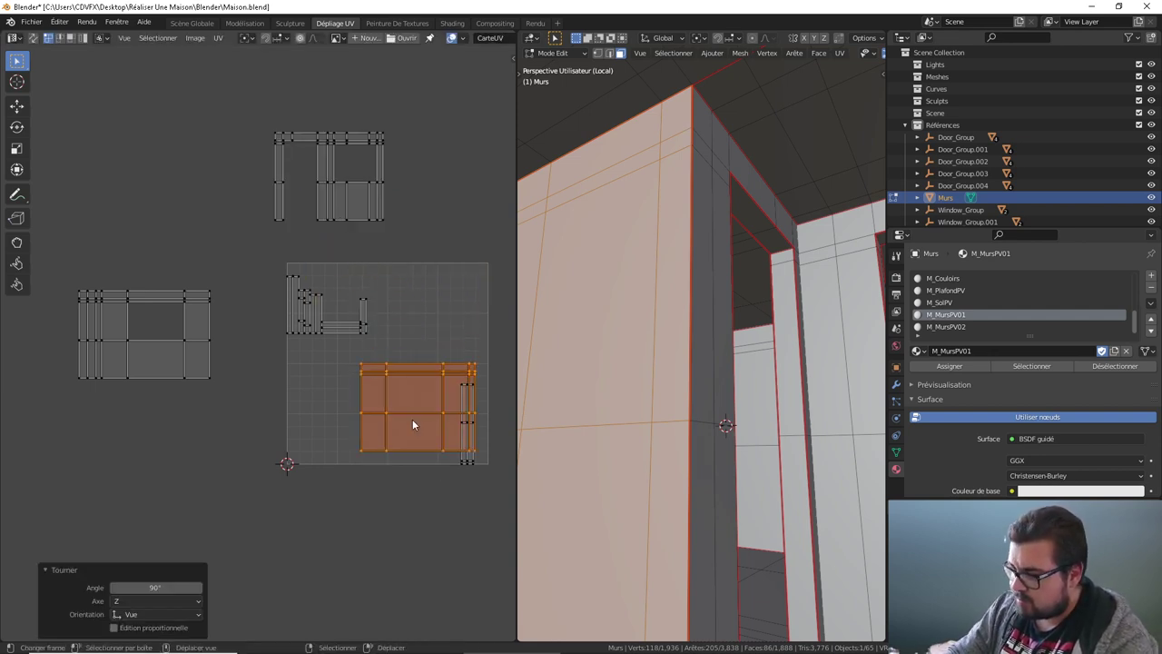
key("g")
left_click(460, 175)
Step: Turn the thin strip islands 90° and pack all islands with a 0.001 margin
key("alt+a")
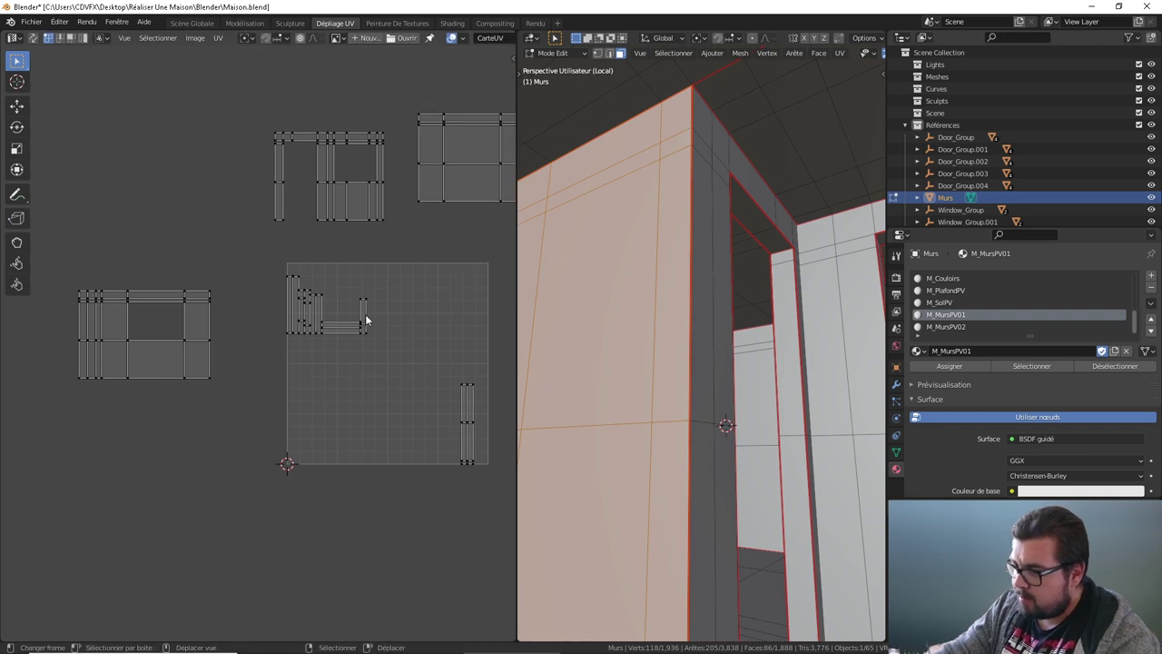
key("l")
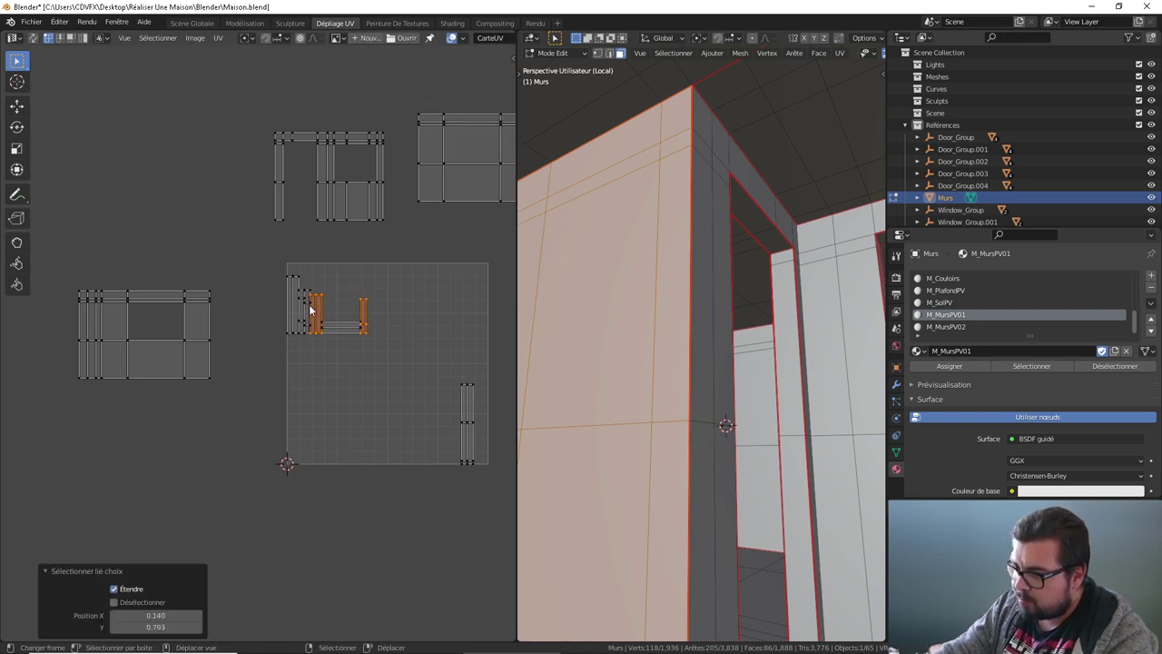
key("l")
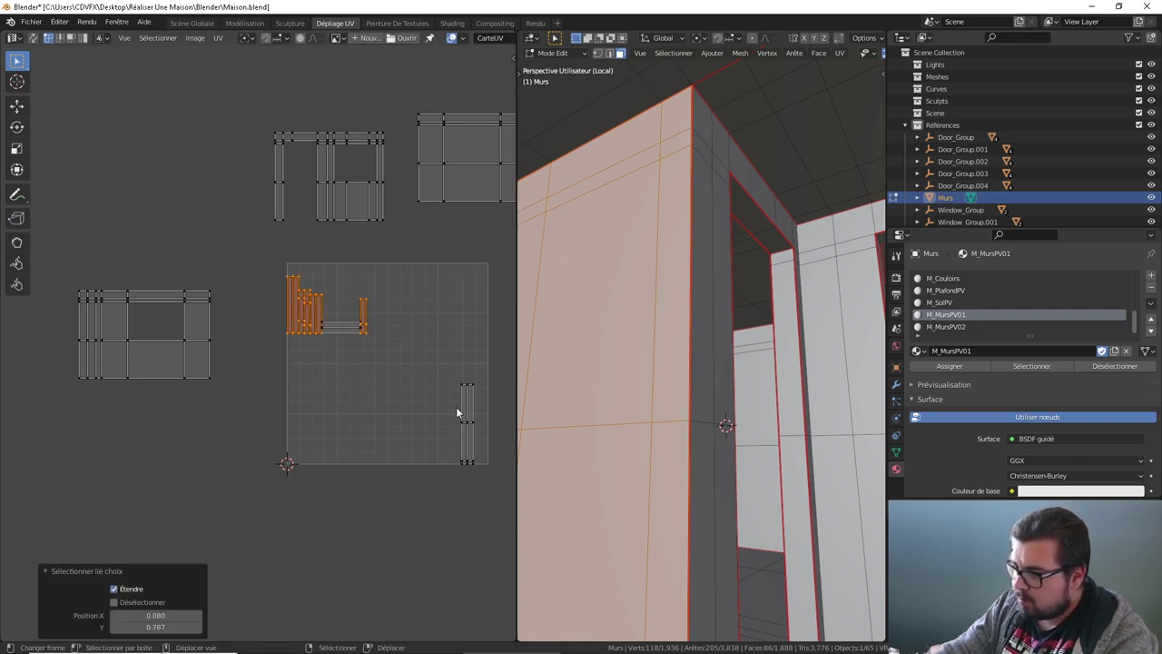
key("ctrl+p")
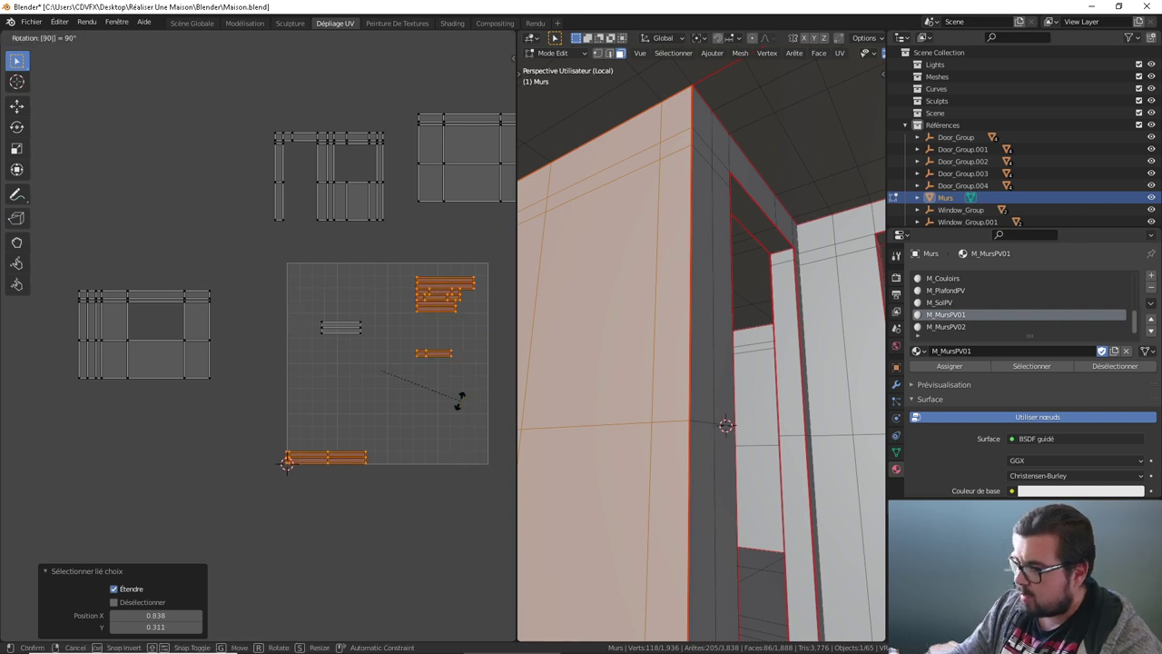
key("a")
key("ctrl+p")
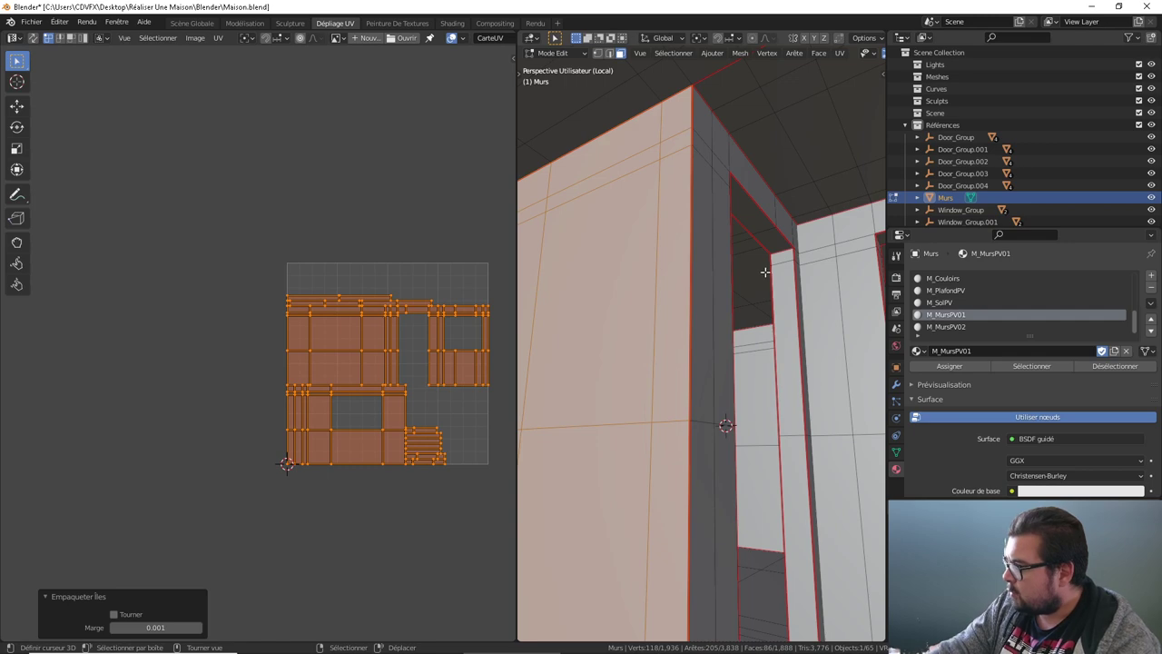
middle_click_drag(765, 271, 700, 267)
middle_click_drag(683, 212, 702, 189)
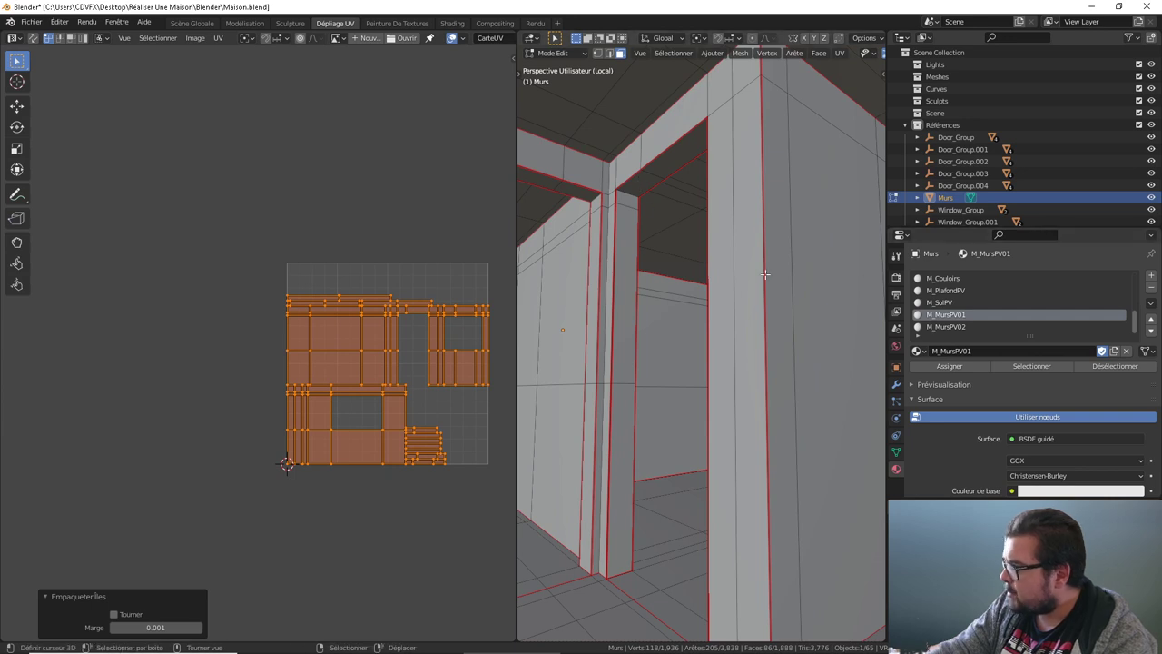
Step: Deselect the mesh, then select and deselect the M_MursChambre02 faces
key("a")
left_click(738, 192)
scroll(952, 298, "up", 2)
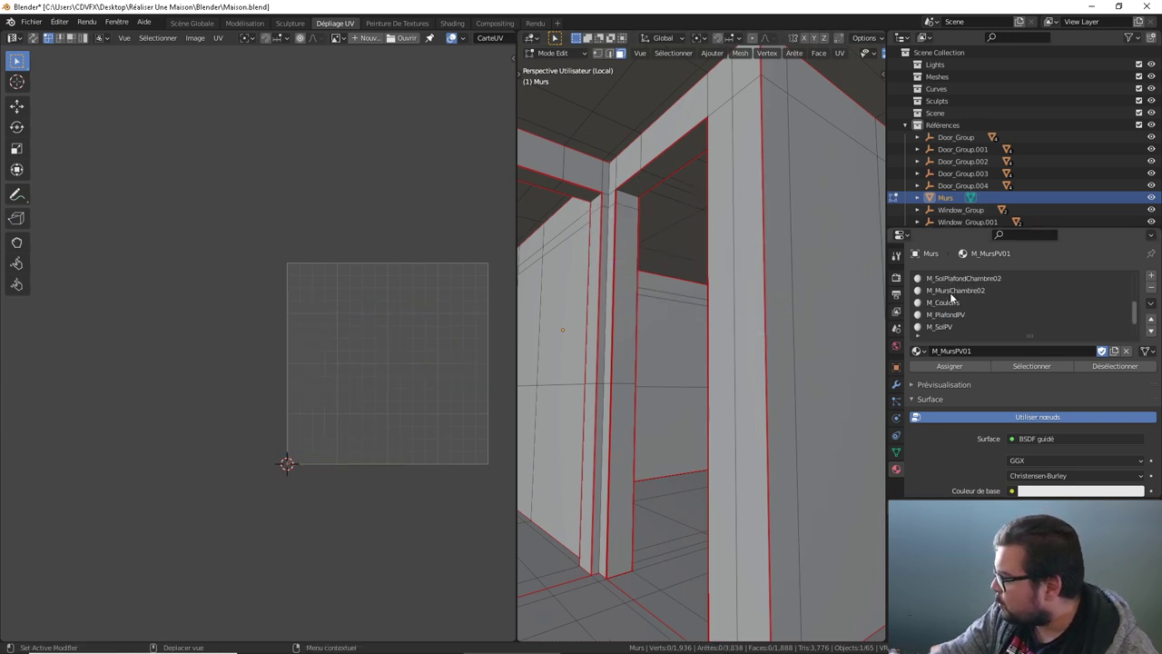
left_click(970, 314)
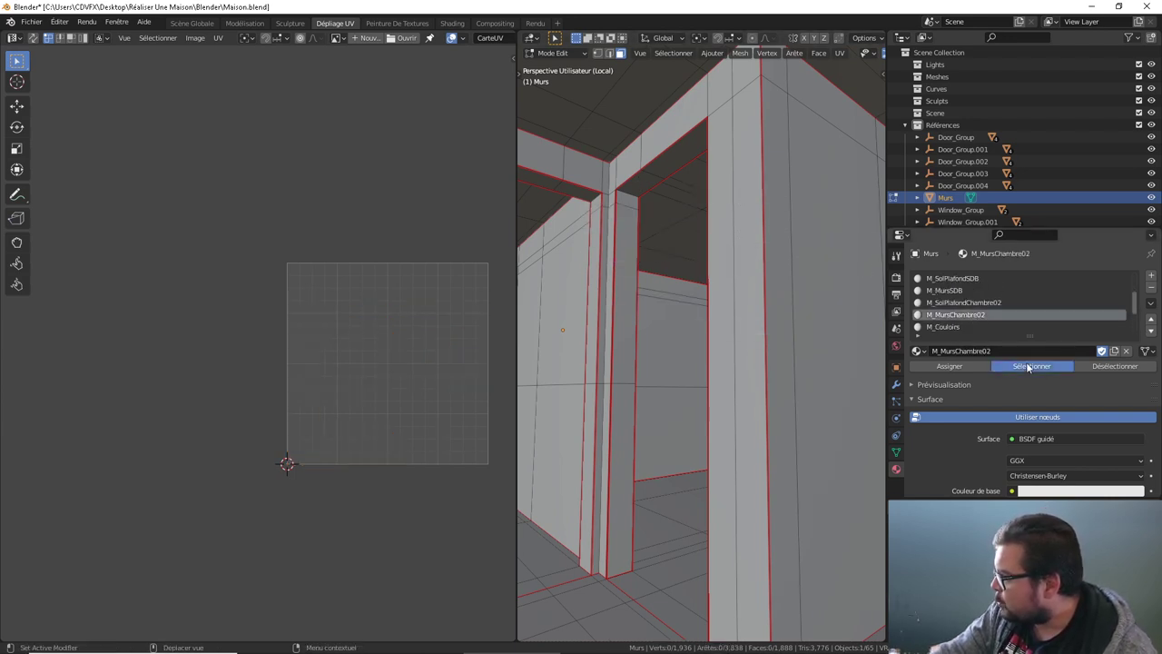
left_click(1028, 367)
middle_click_drag(799, 299, 725, 171)
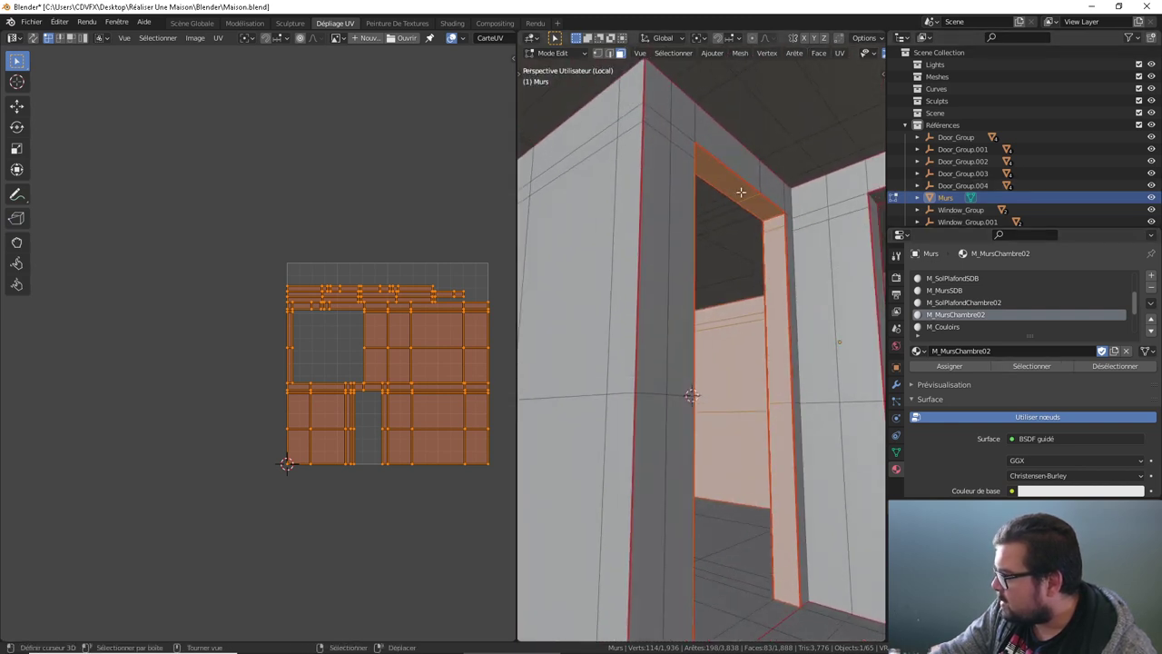
scroll(999, 309, "up", 1)
left_click(1115, 366)
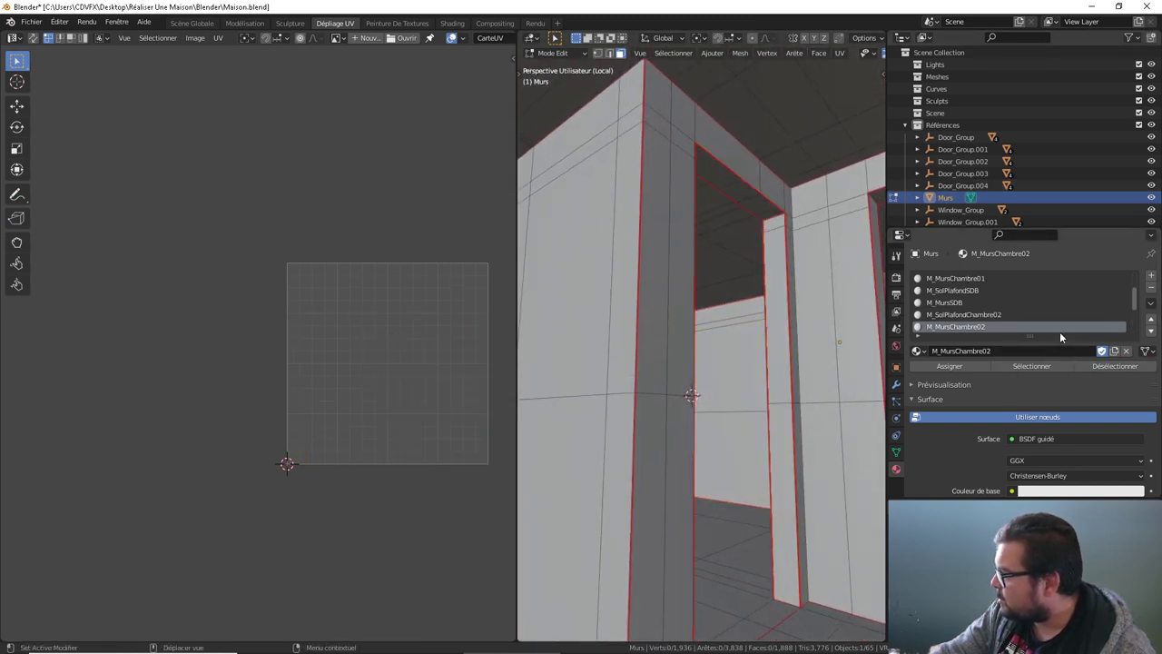
Step: Select the door jamb's face loop with M_MursChambre01 active and start Smart UV Project
left_click(966, 279)
middle_click_drag(691, 363, 686, 171)
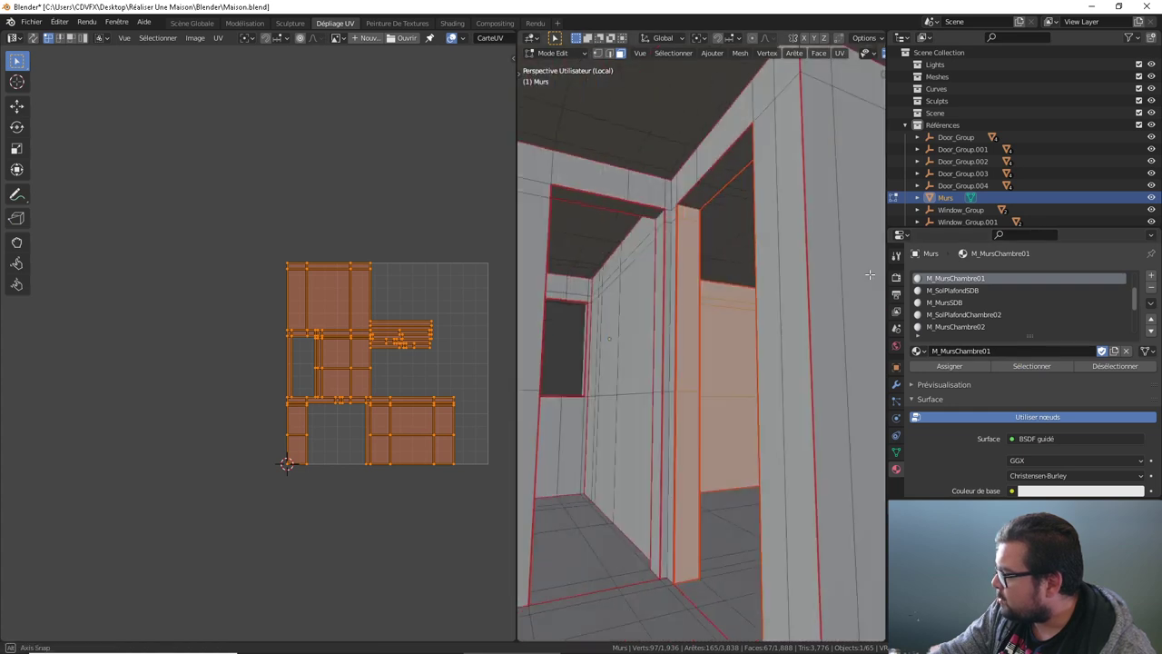
left_click(685, 171, "alt")
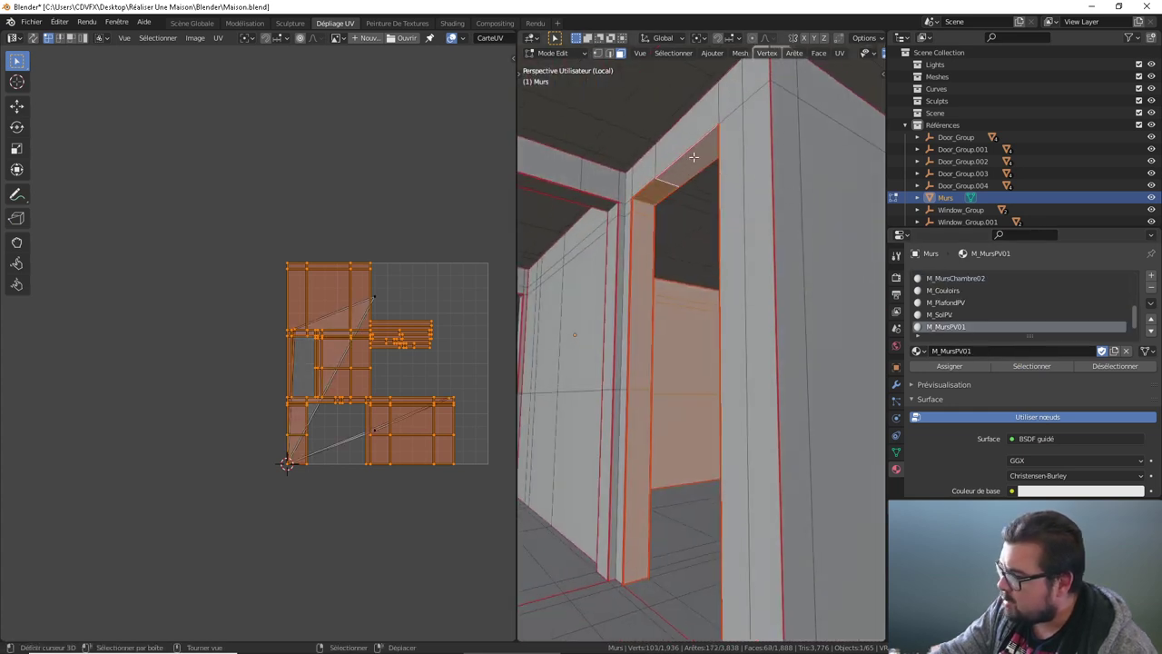
scroll(985, 325, "up", 3)
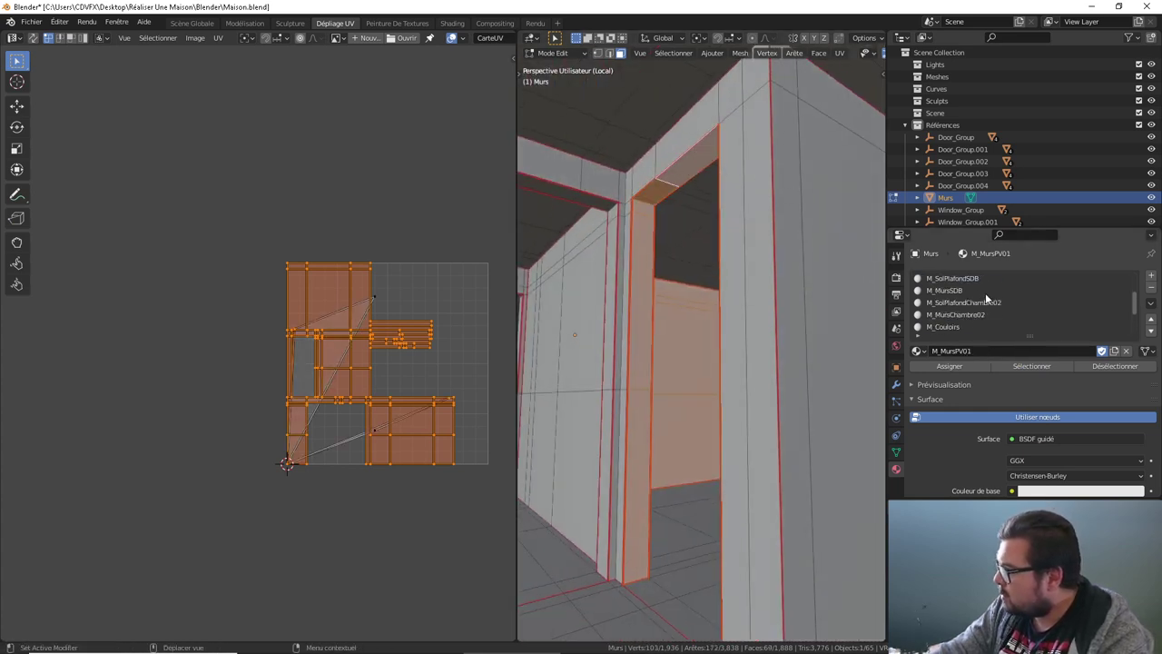
scroll(985, 293, "up", 2)
left_click(985, 293)
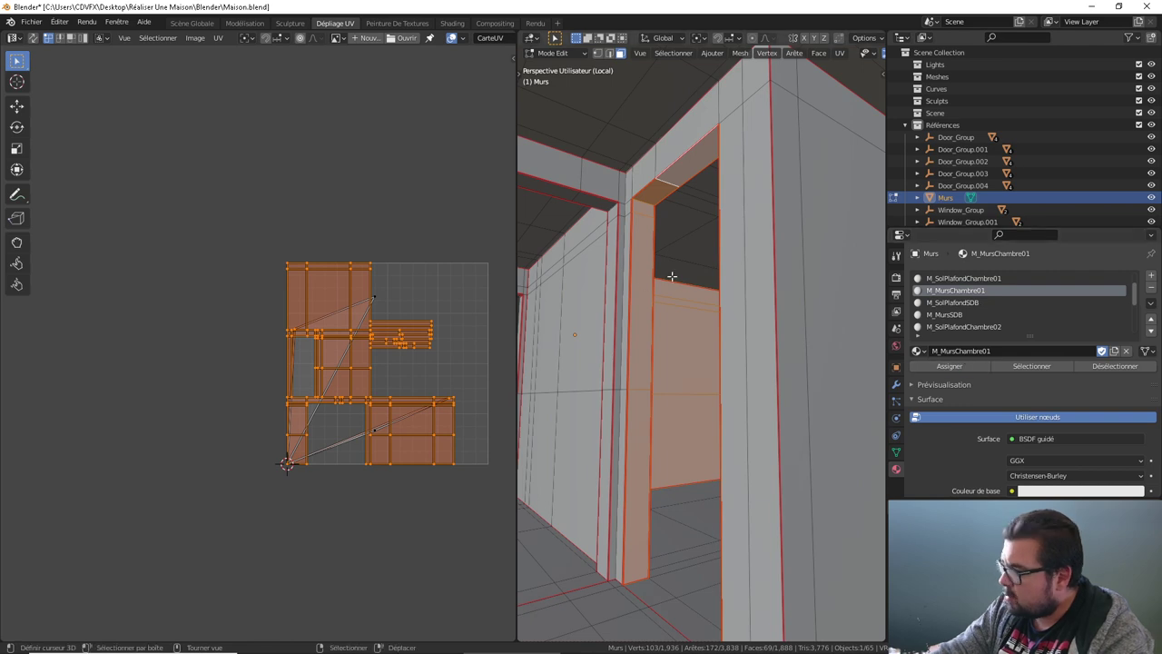
key("u")
left_click(644, 241)
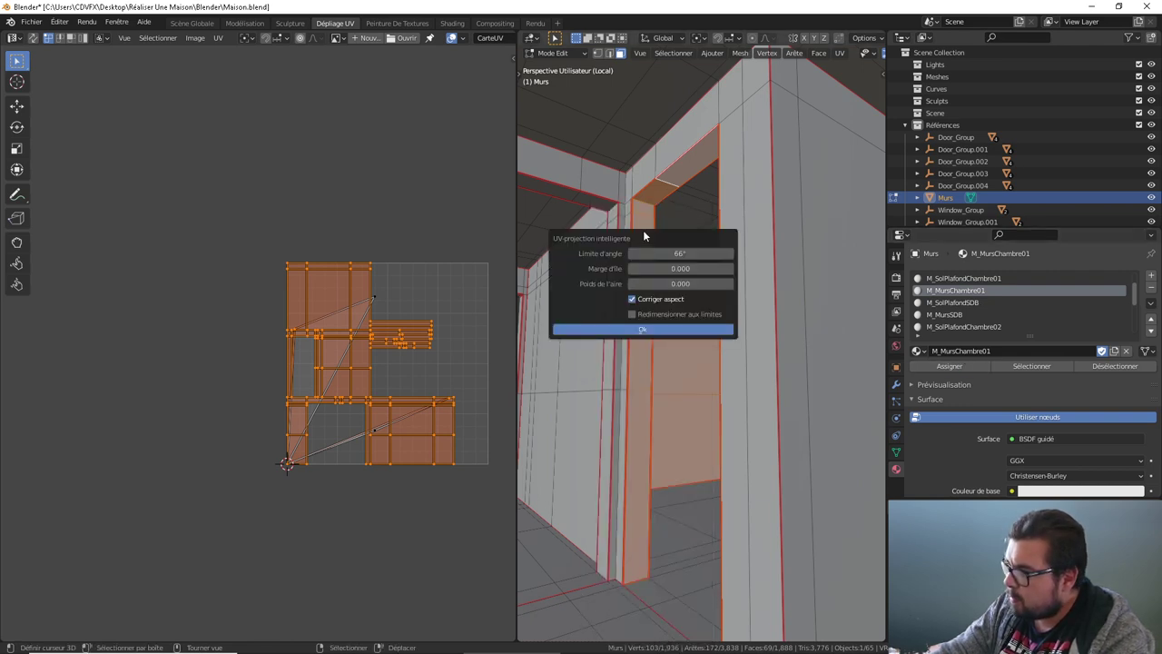
Step: Unwrap the faces along their seams instead, rotating one island 90° and moving it upper left
key("u")
left_click(603, 191)
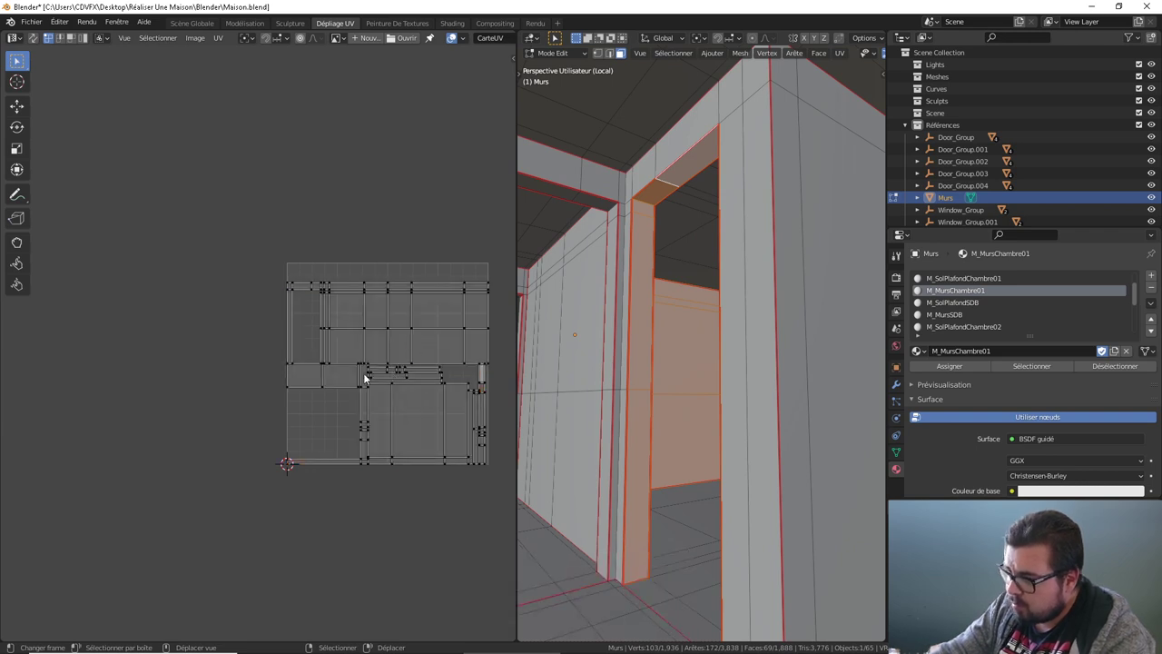
type("lr")
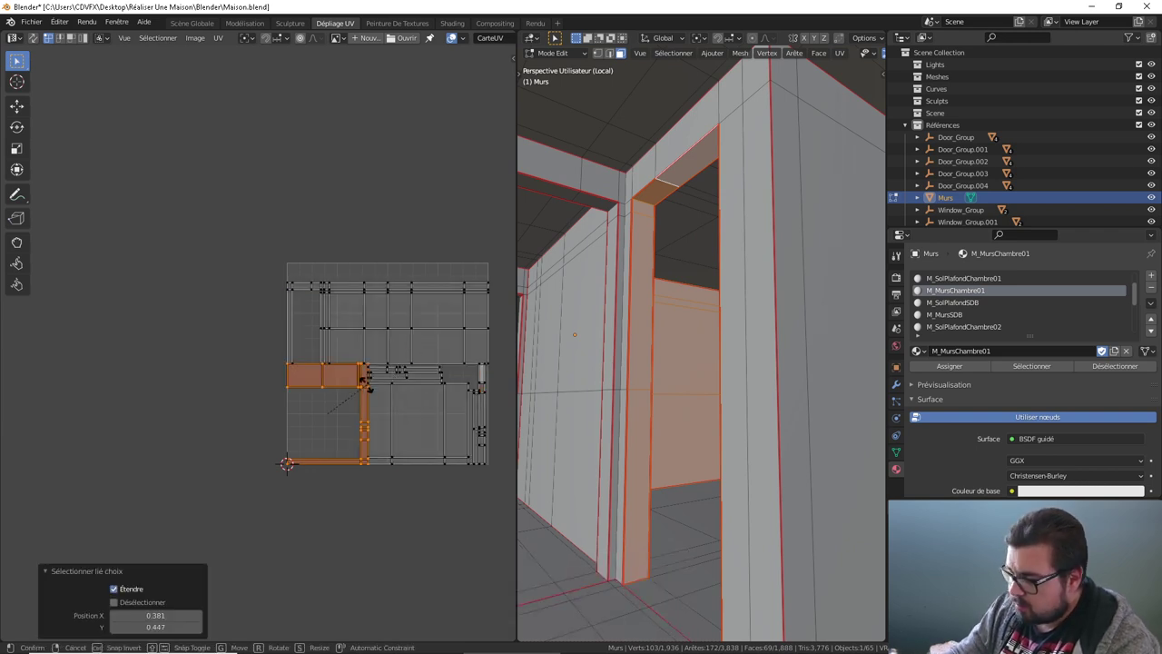
type("90")
key("Return")
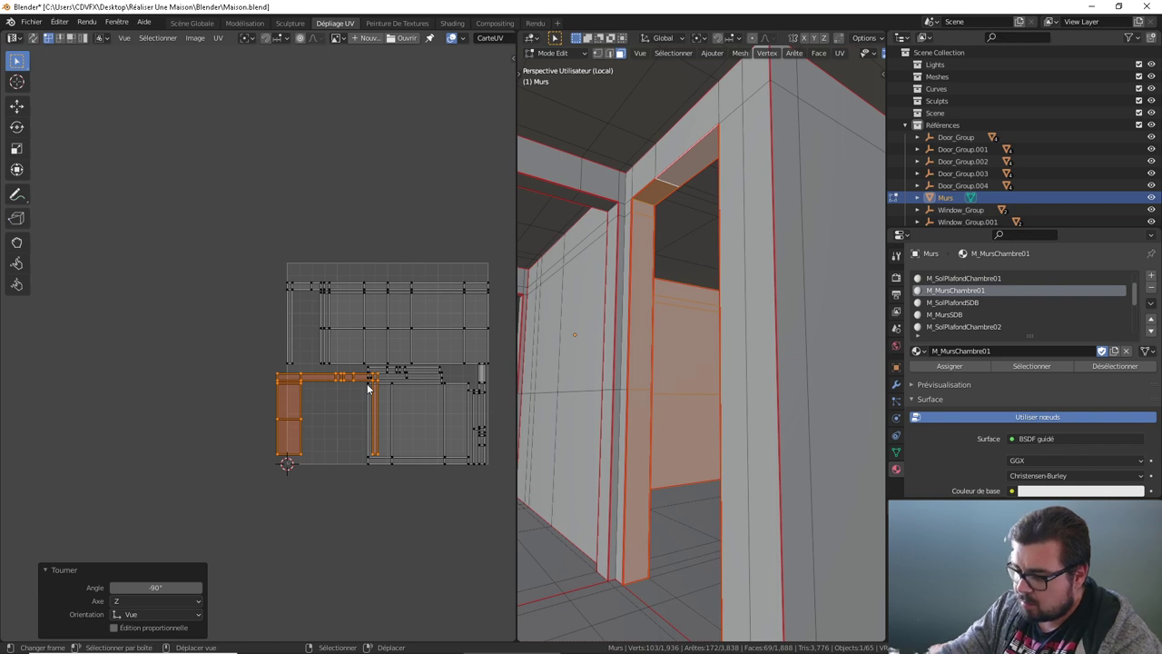
left_click_drag(368, 389, 228, 109)
key("alt+a")
Step: Rotate the lower island 180° and the narrow strip 90°, then pack all islands
key("l")
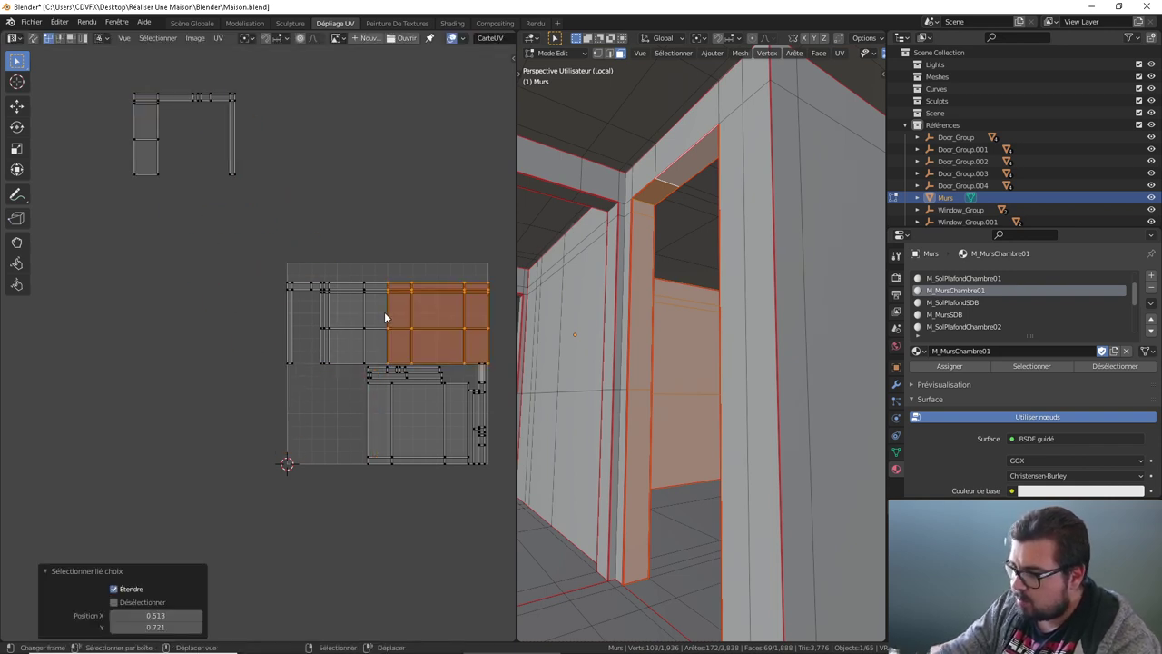
key("alt+a")
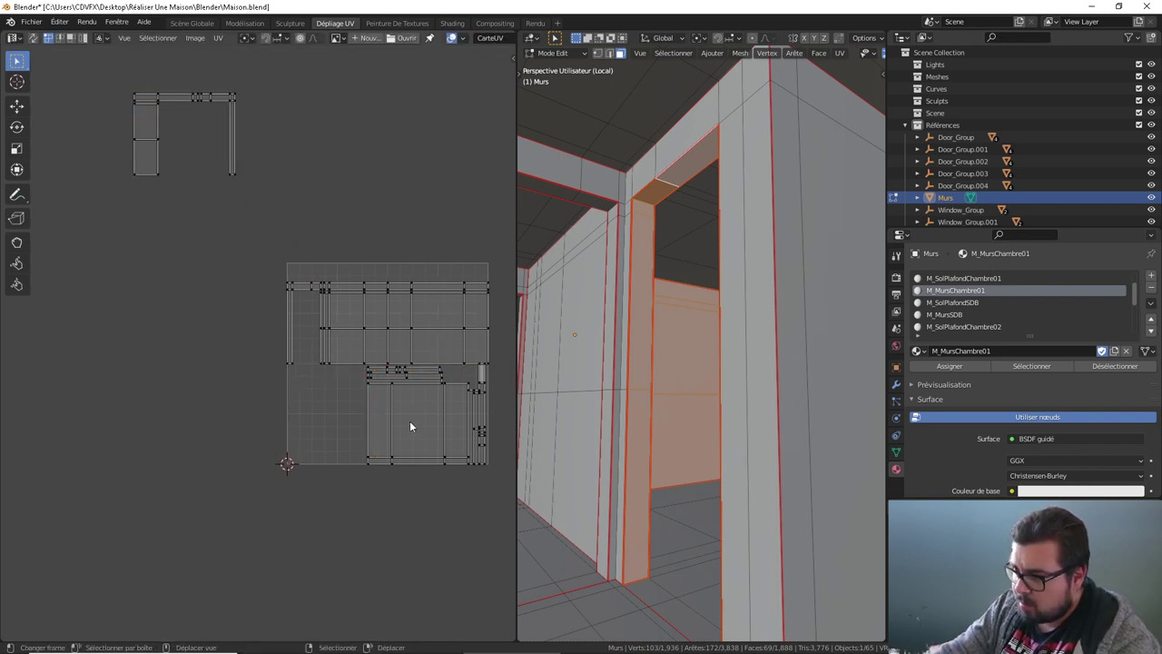
type("lr180")
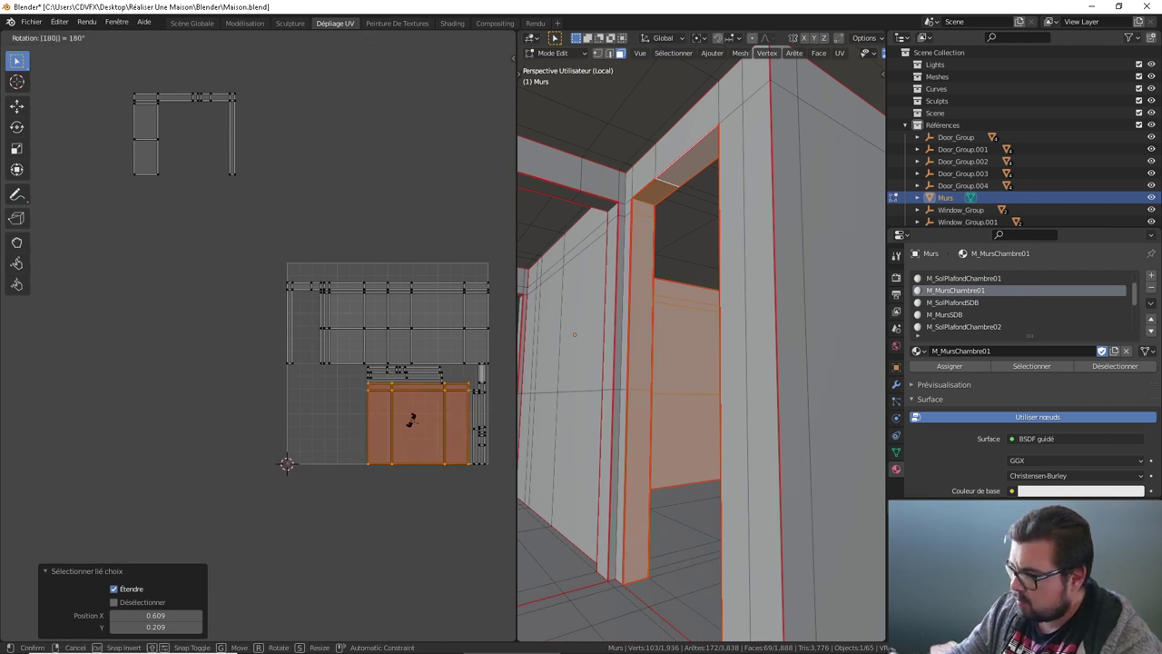
key("Return")
key("alt+a")
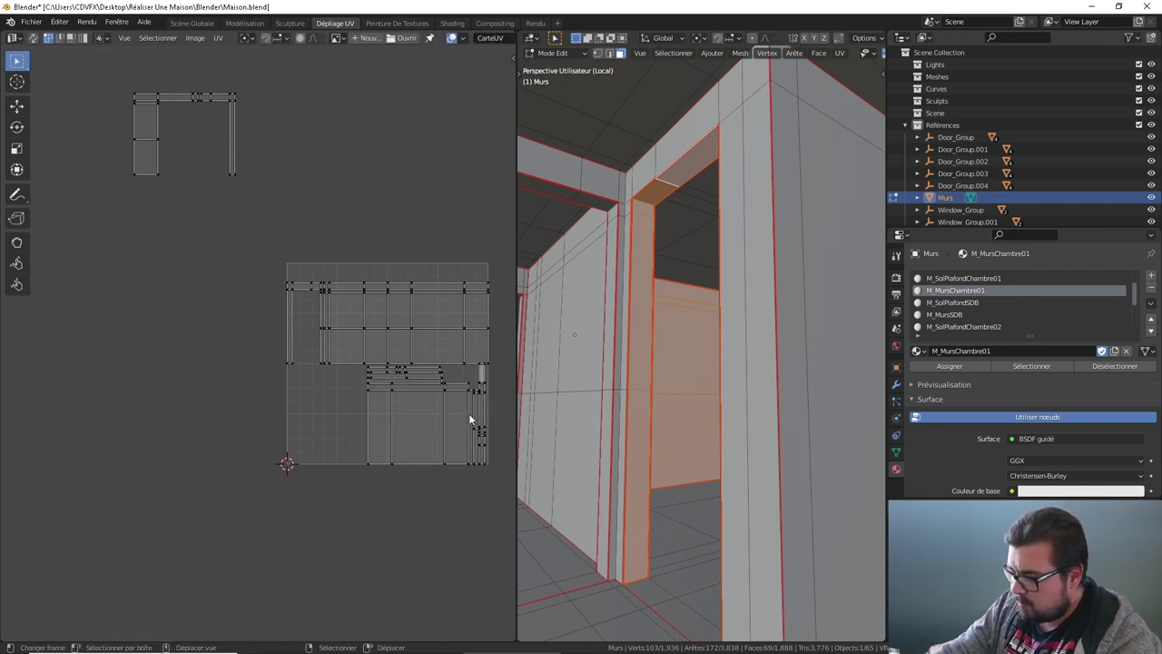
key("l")
key("l")
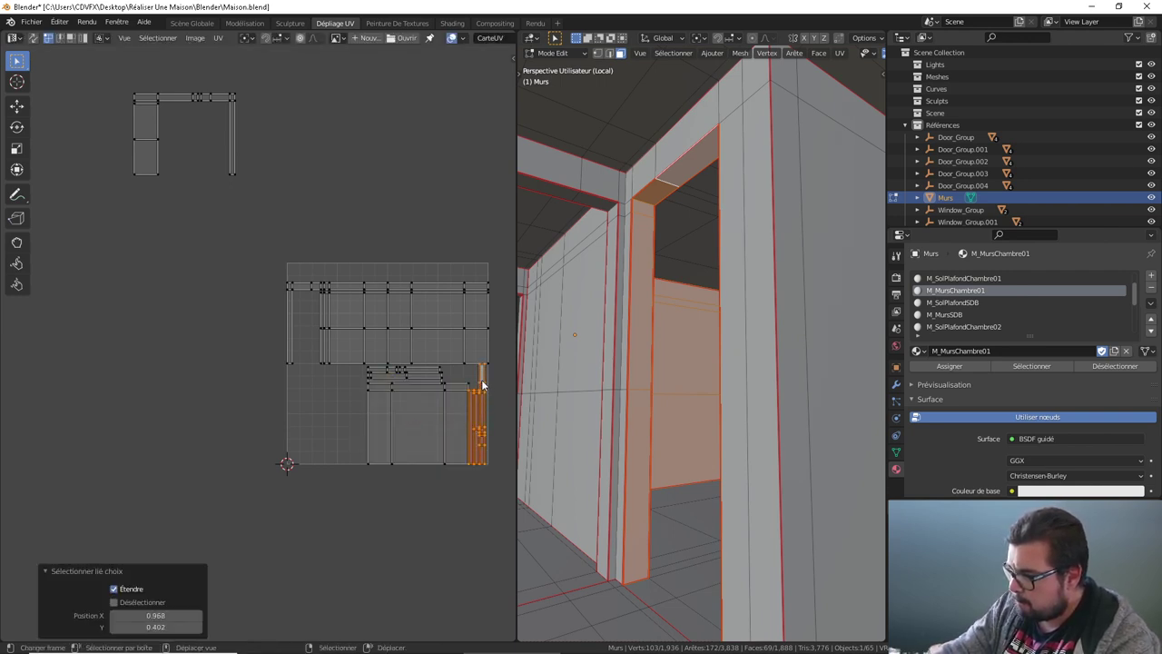
key("t")
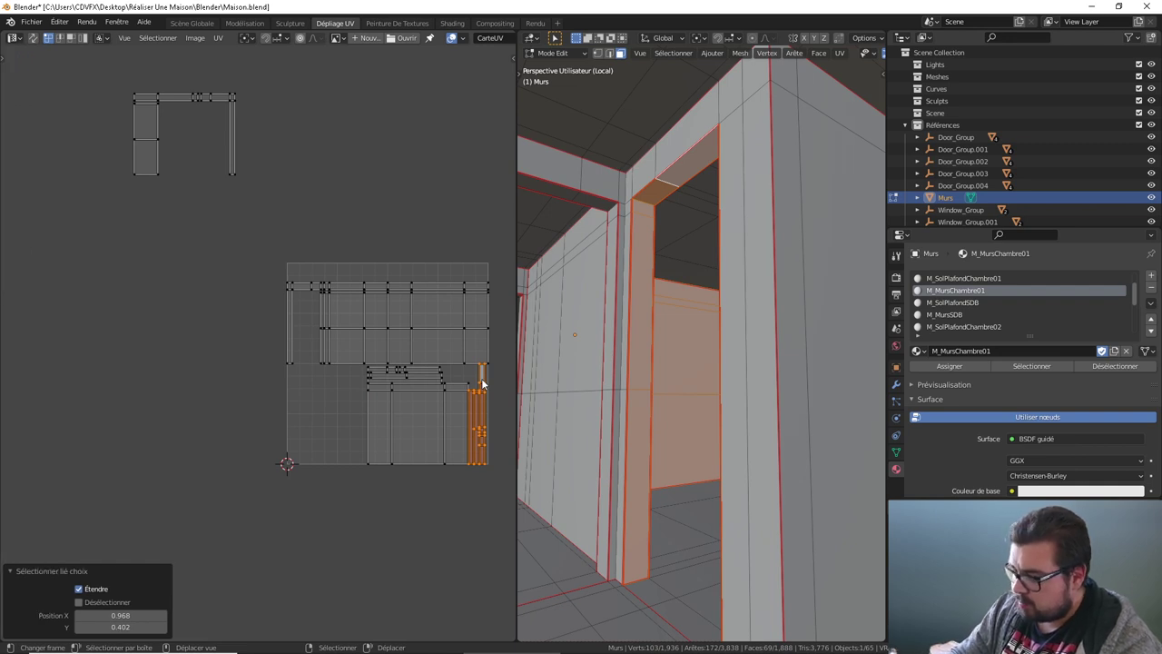
type("r90")
key("Return")
key("a")
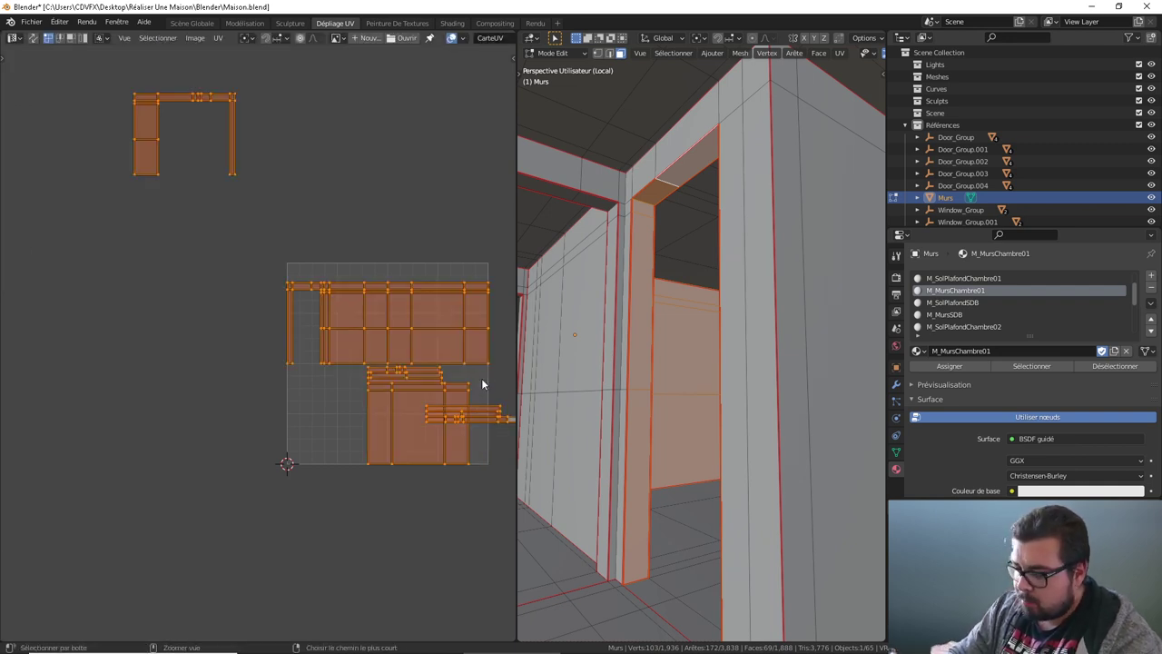
key("ctrl+p")
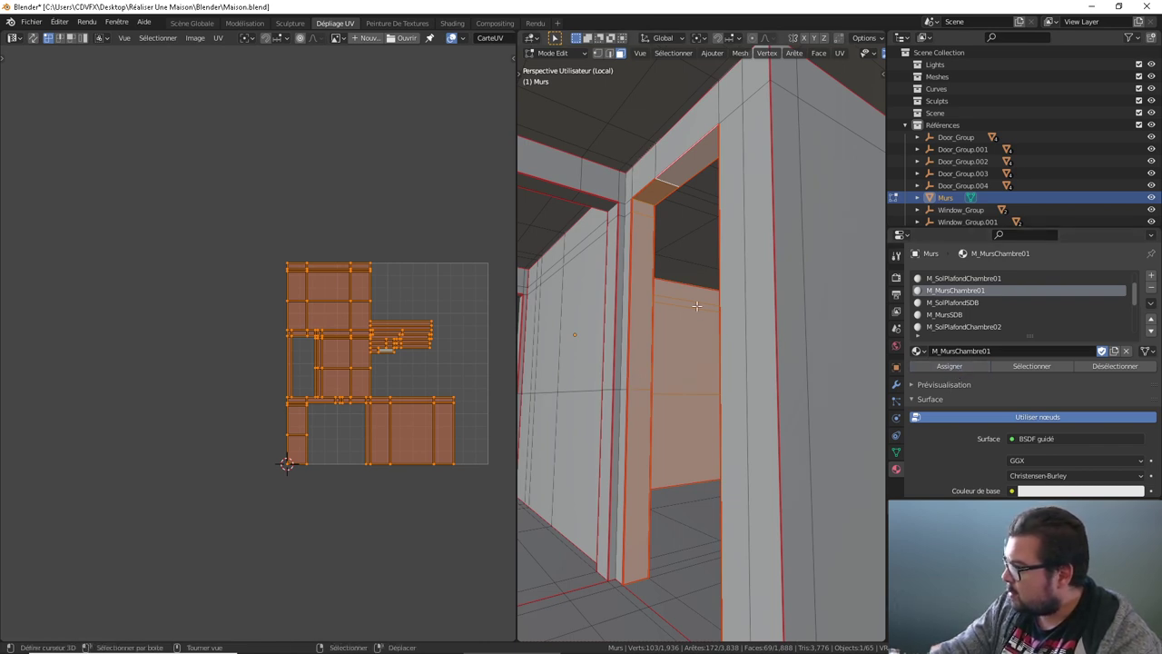
Step: Deselect all, select the M_MursSDB faces, frame them, and add the strip above the doorway
key("a")
left_click(696, 246)
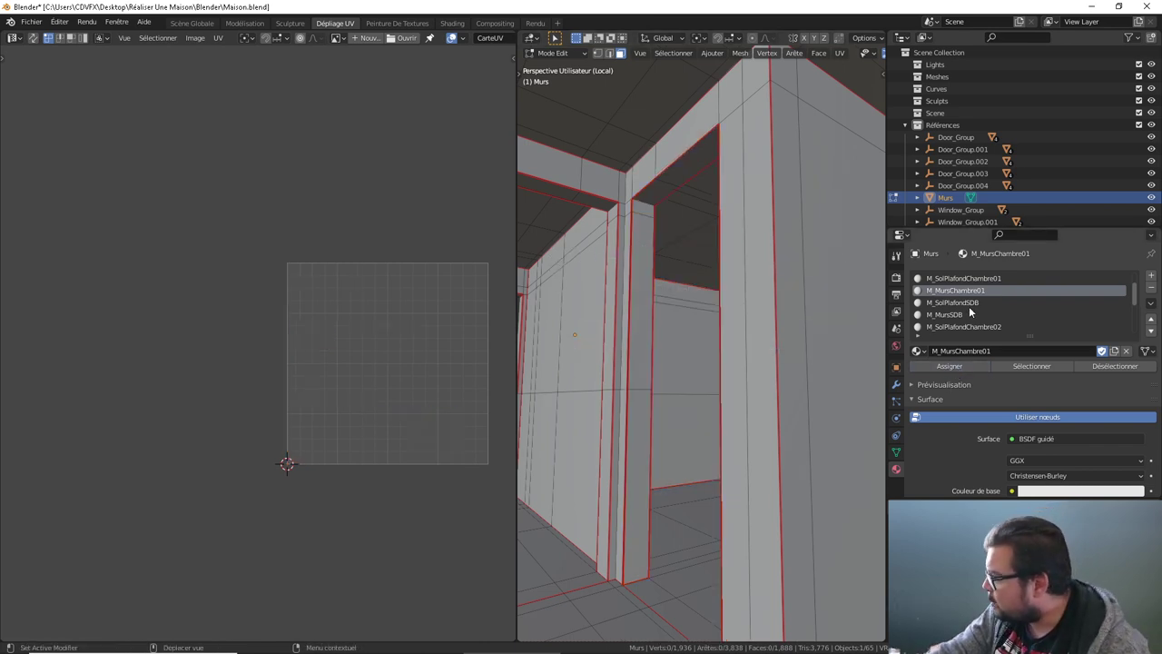
scroll(966, 311, "up", 1)
scroll(967, 311, "up", 1)
scroll(966, 312, "down", 2)
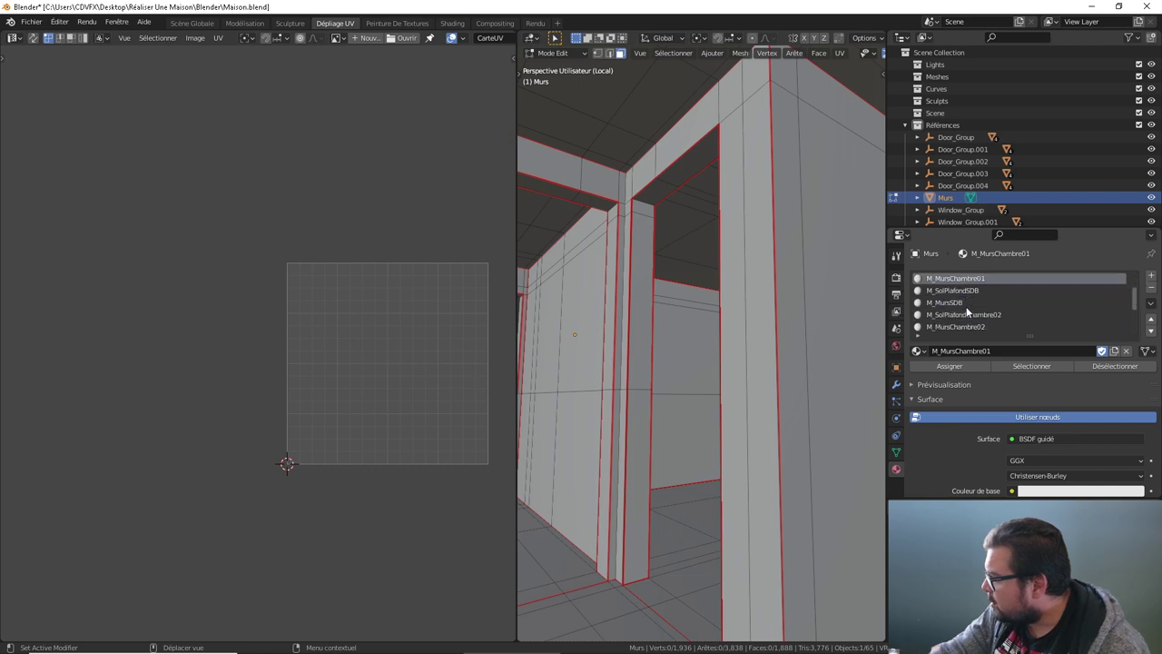
scroll(966, 312, "down", 1)
left_click(966, 302)
left_click(1032, 366)
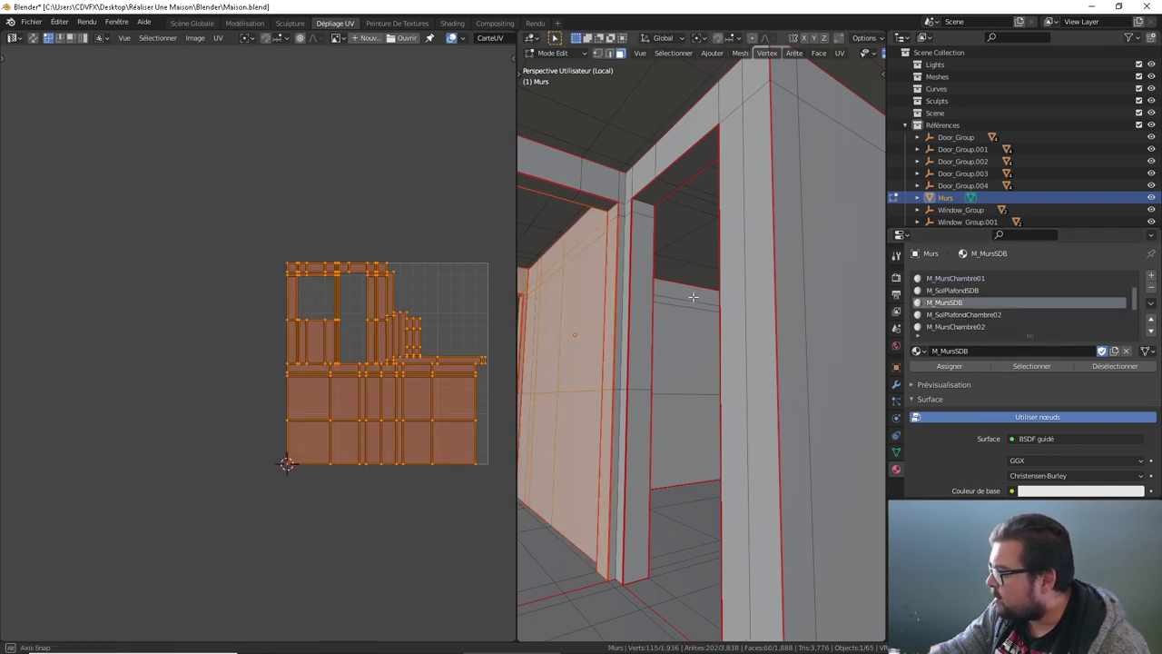
key("KP_Decimal")
left_click(666, 235, "shift")
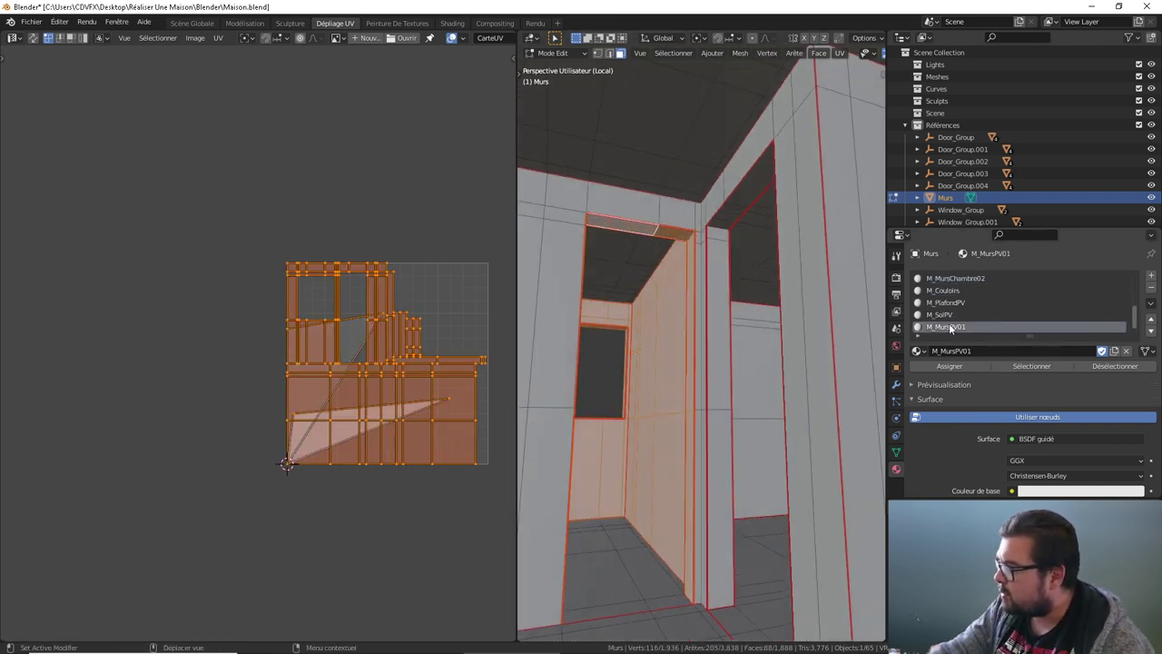
scroll(958, 309, "up", 3)
left_click(965, 292)
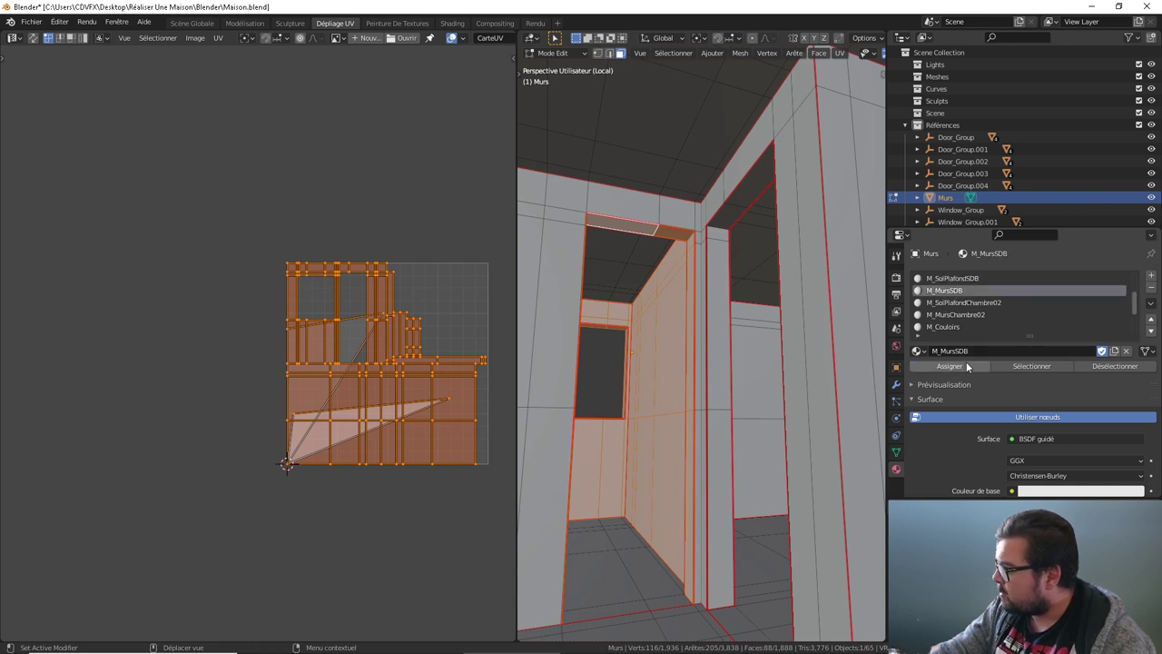
Step: Unwrap the M_MursSDB faces and rotate the selected islands 90°
key("u")
left_click(659, 229)
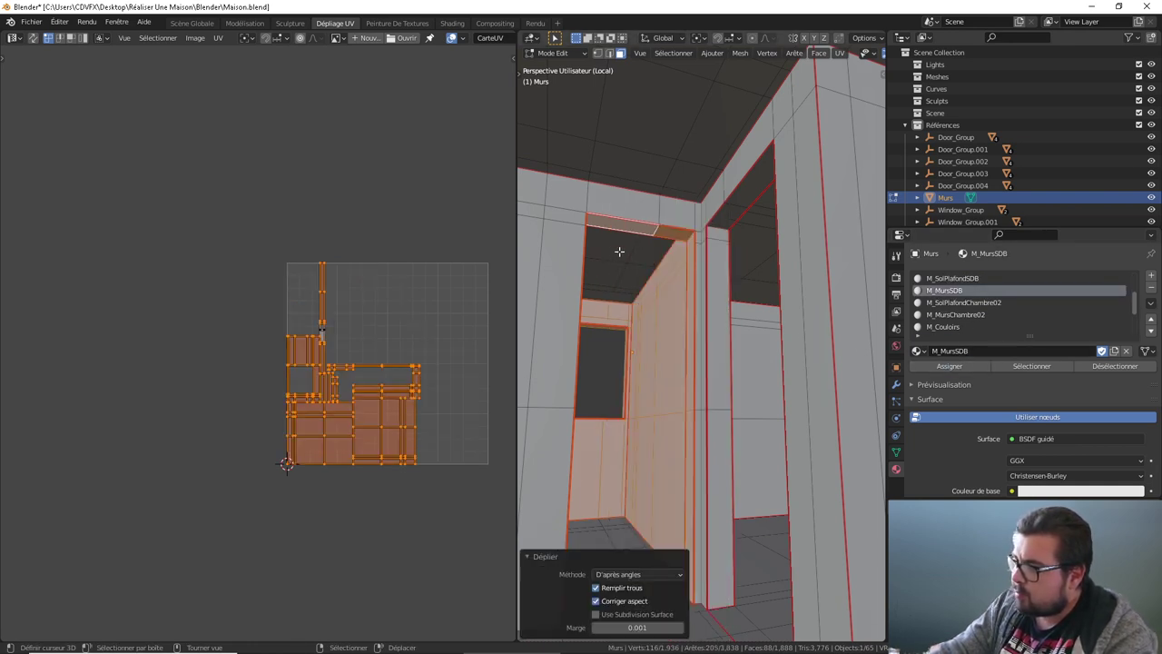
left_click(392, 341)
scroll(393, 368, "up", 2)
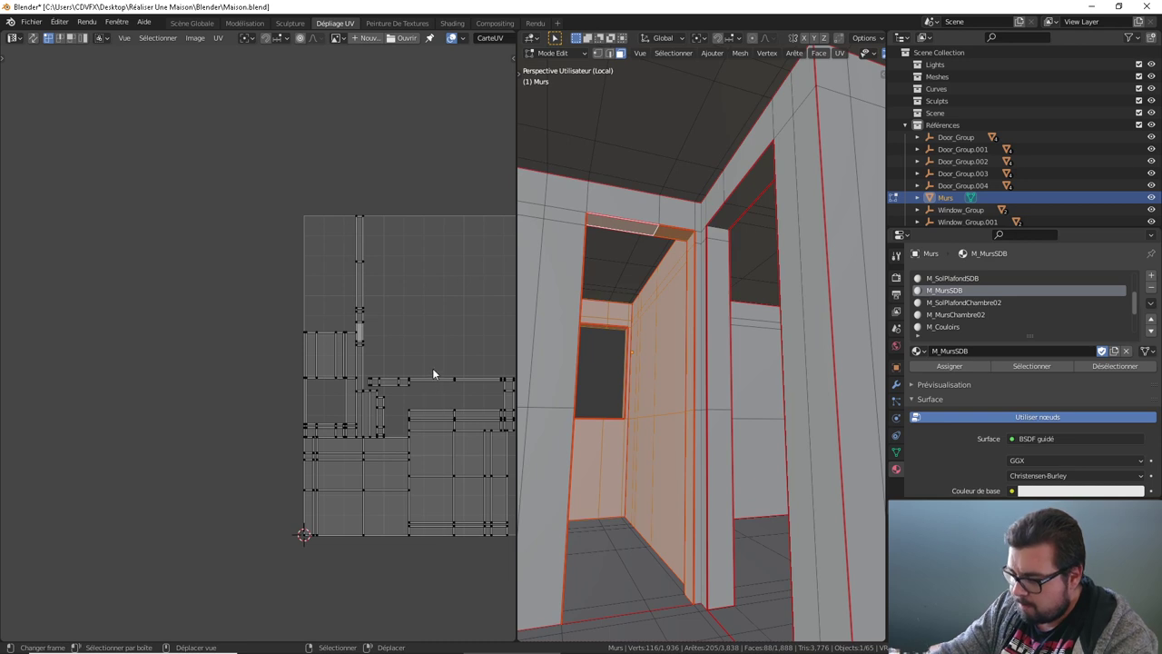
type("lr90")
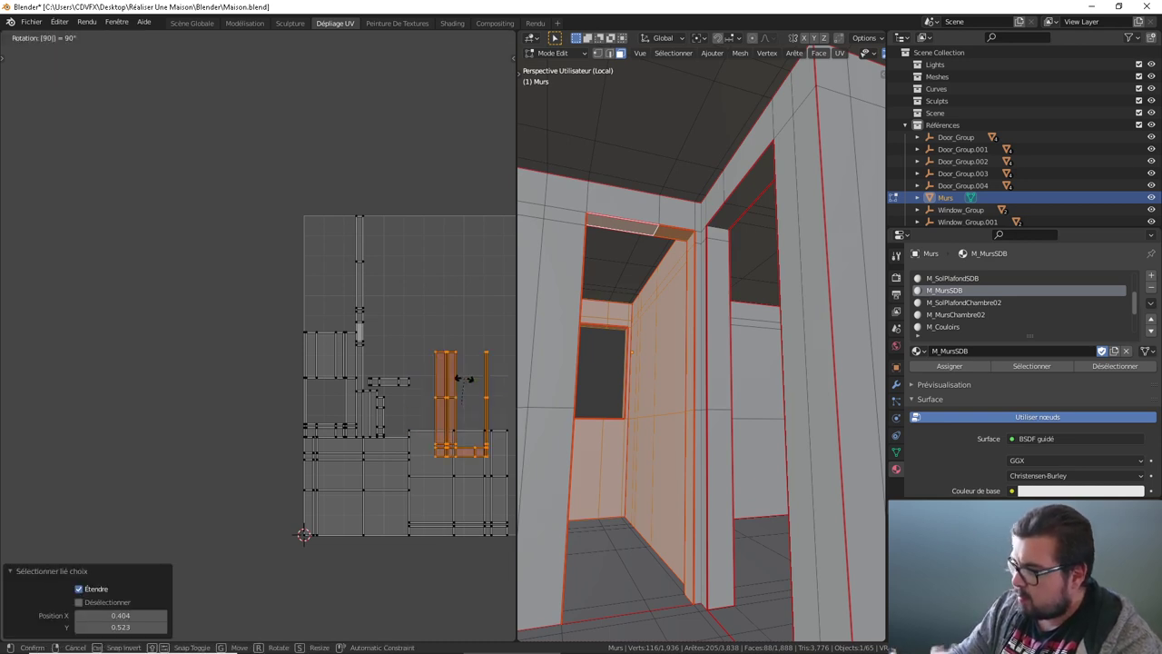
key("Return")
key("alt+a")
Step: Rotate islands 180° and move the lower-left wall islands into the bottom-left corner
type("l")
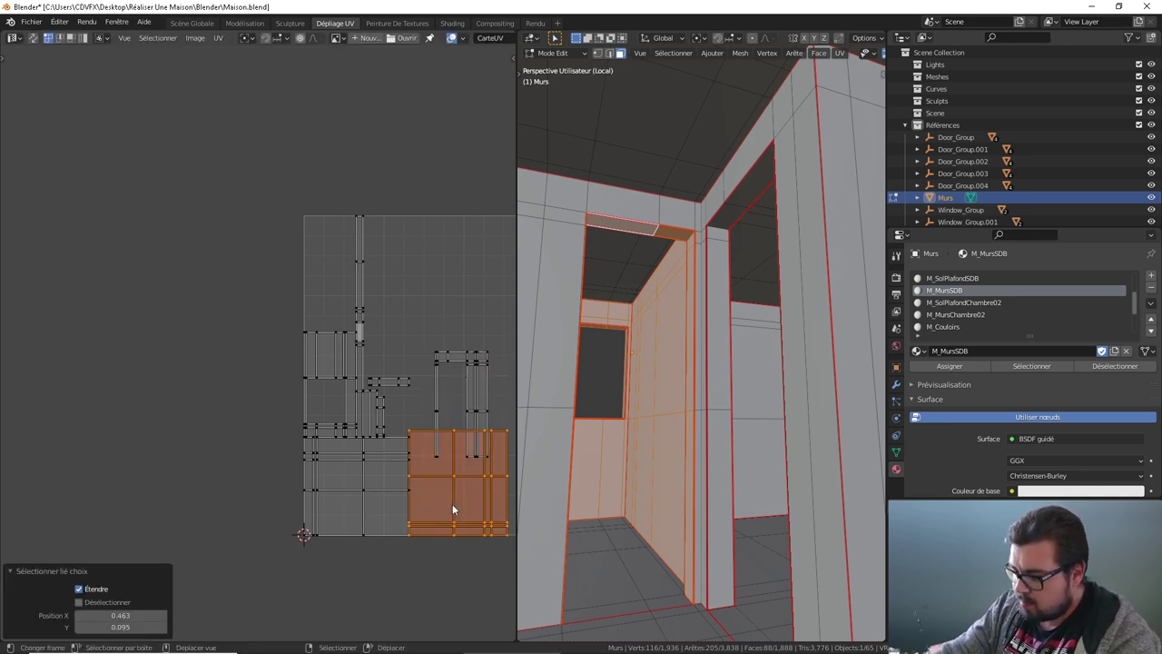
type("r180")
key("Return")
key("alt+a")
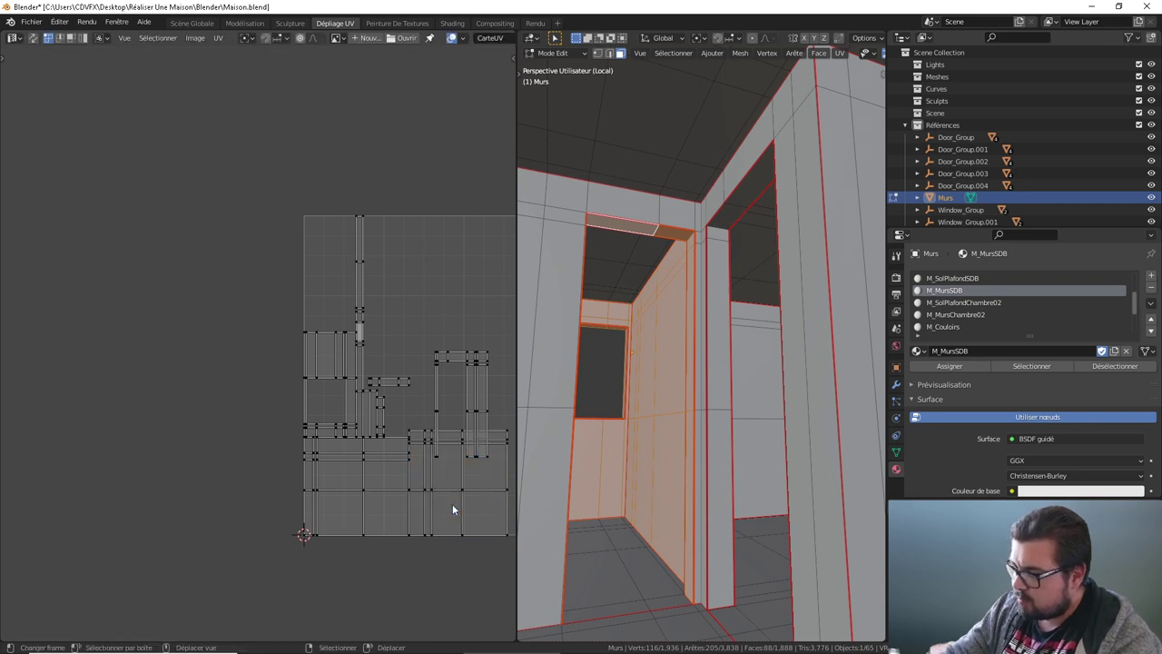
key("l")
key("g")
left_click(379, 481)
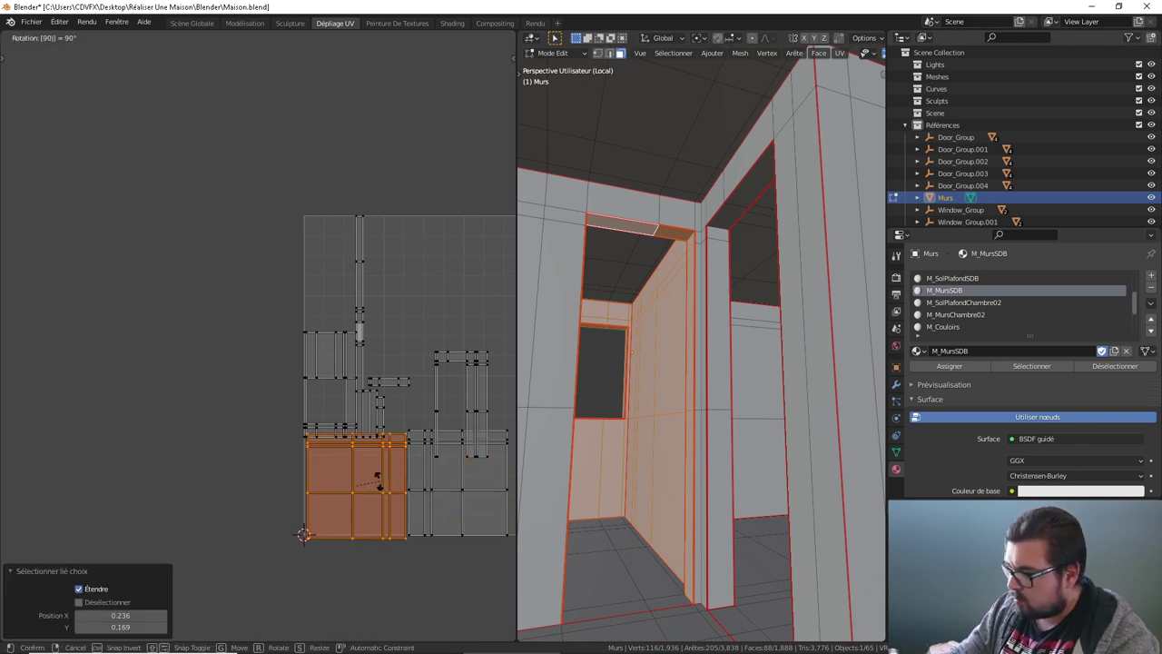
key("alt+a")
Step: Cancel and undo a further 180° rotation, select the tall strip island, and switch to edge selection
scroll(379, 461, "up", 1)
type("l")
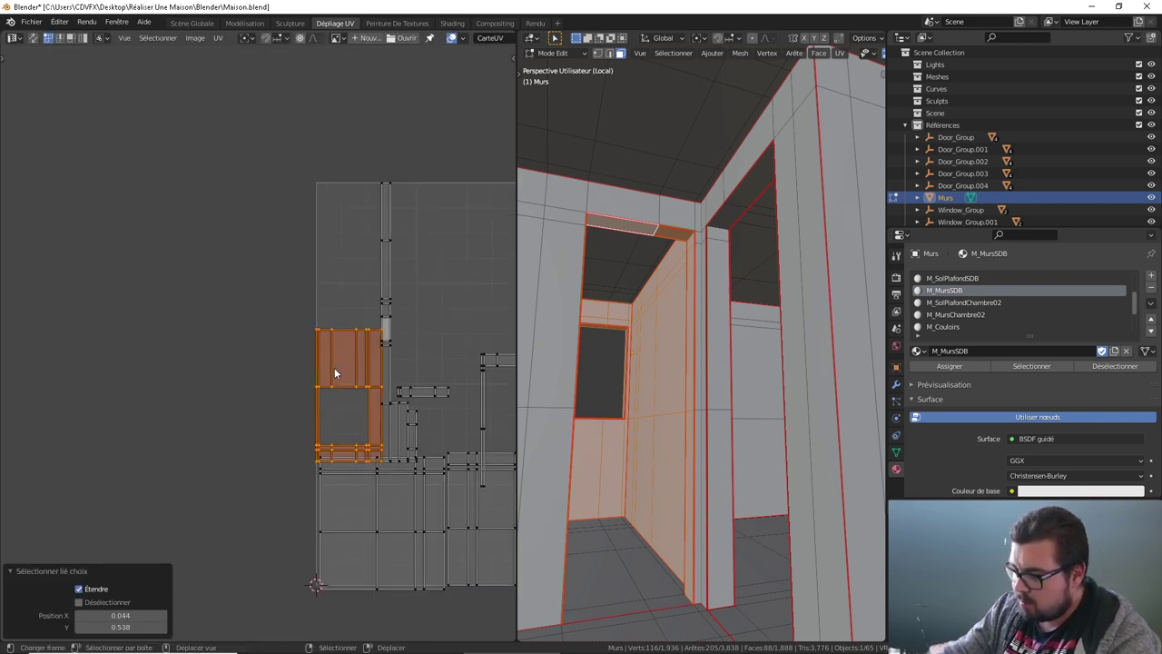
type("r180")
key("Escape")
key("ctrl+z")
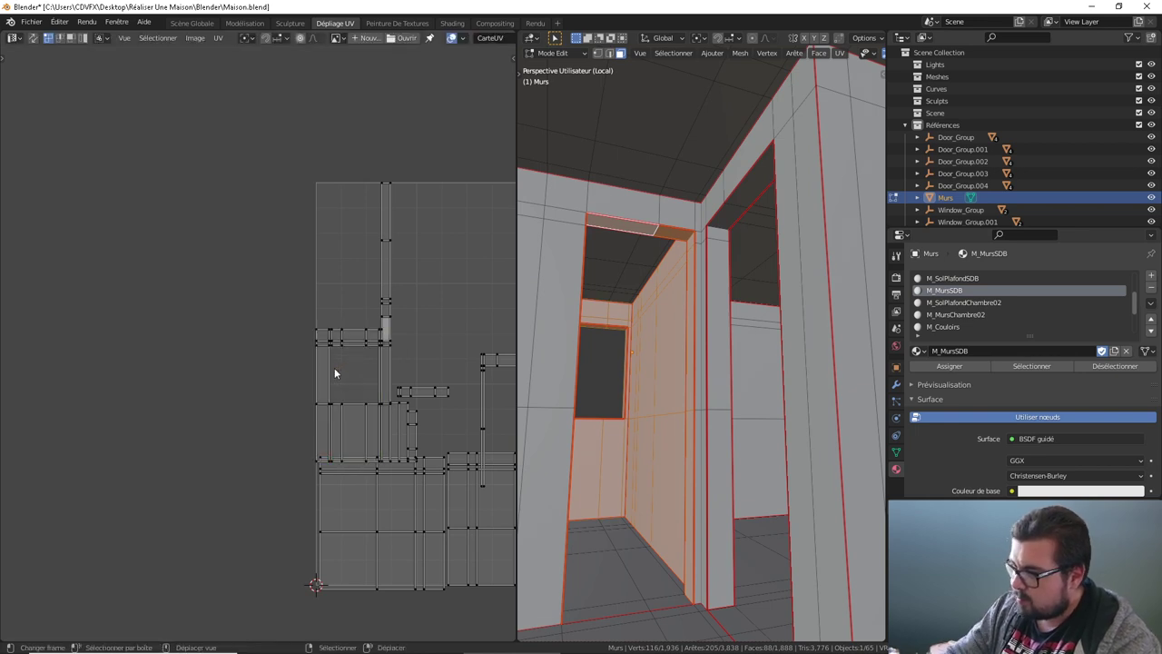
key("l")
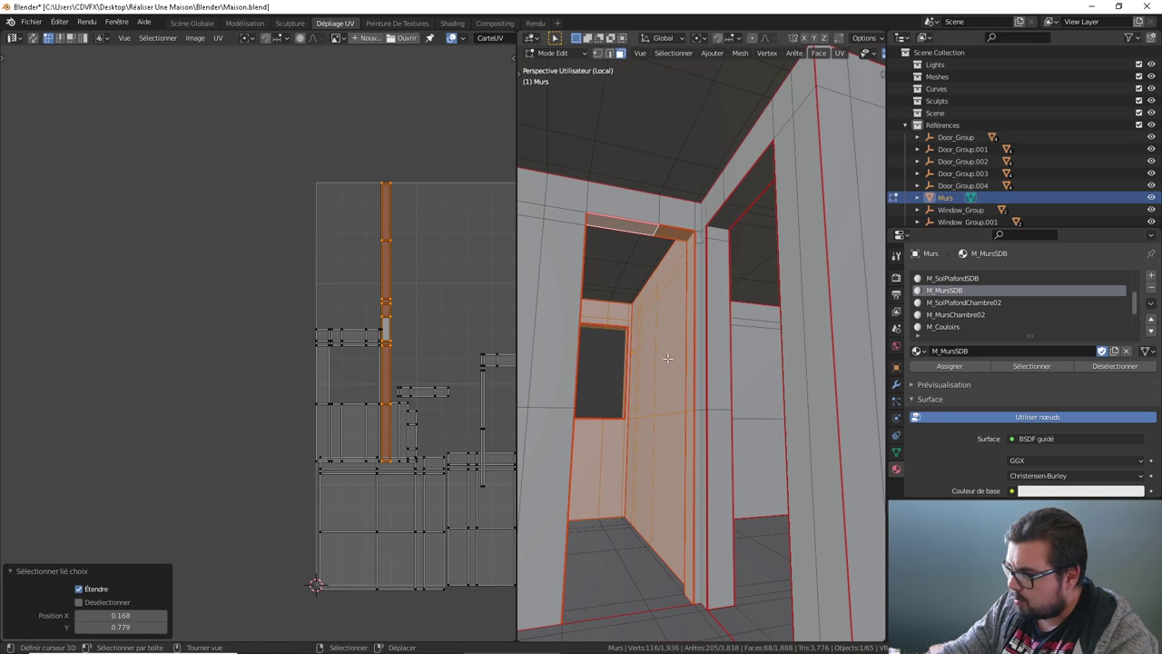
key("ctrl+tab")
left_click(670, 293)
Step: Mark the beam's top edge as a UV seam and reselect all M_MursSDB faces
middle_click_drag(669, 343, 671, 345)
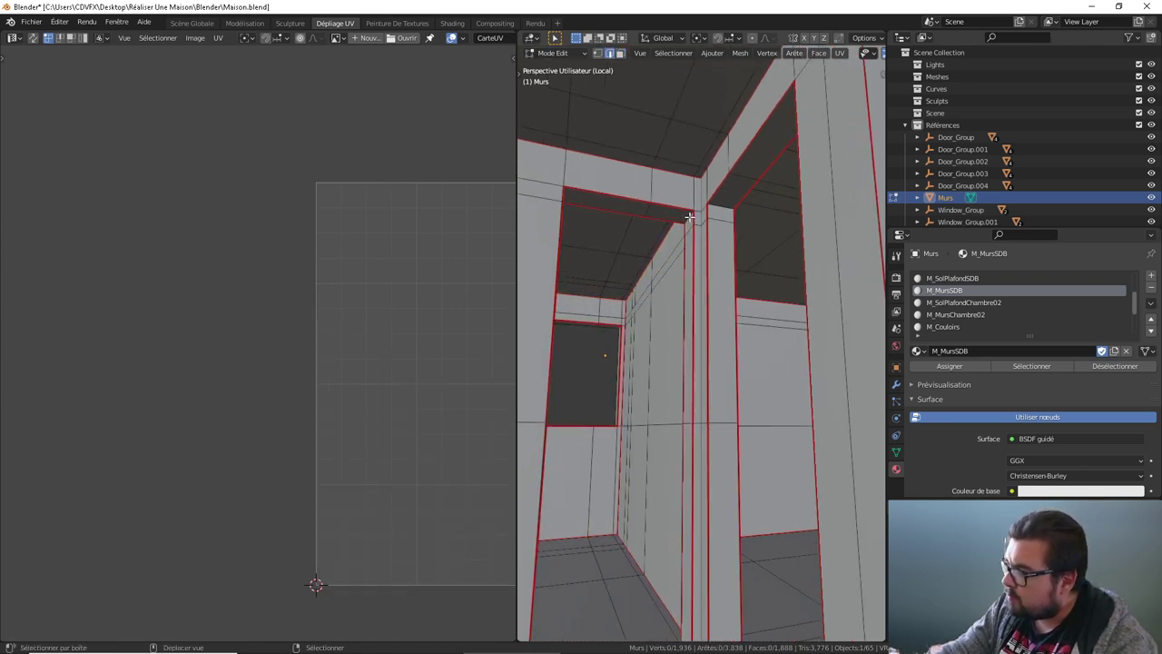
middle_click_drag(690, 216, 745, 182)
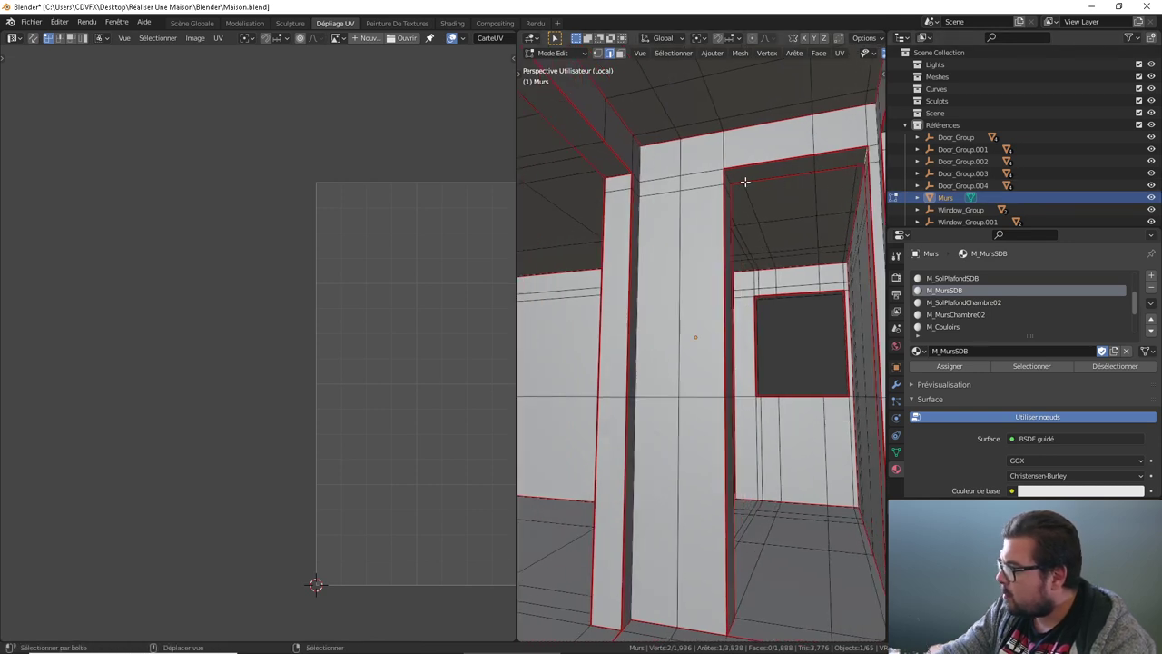
right_click(752, 176)
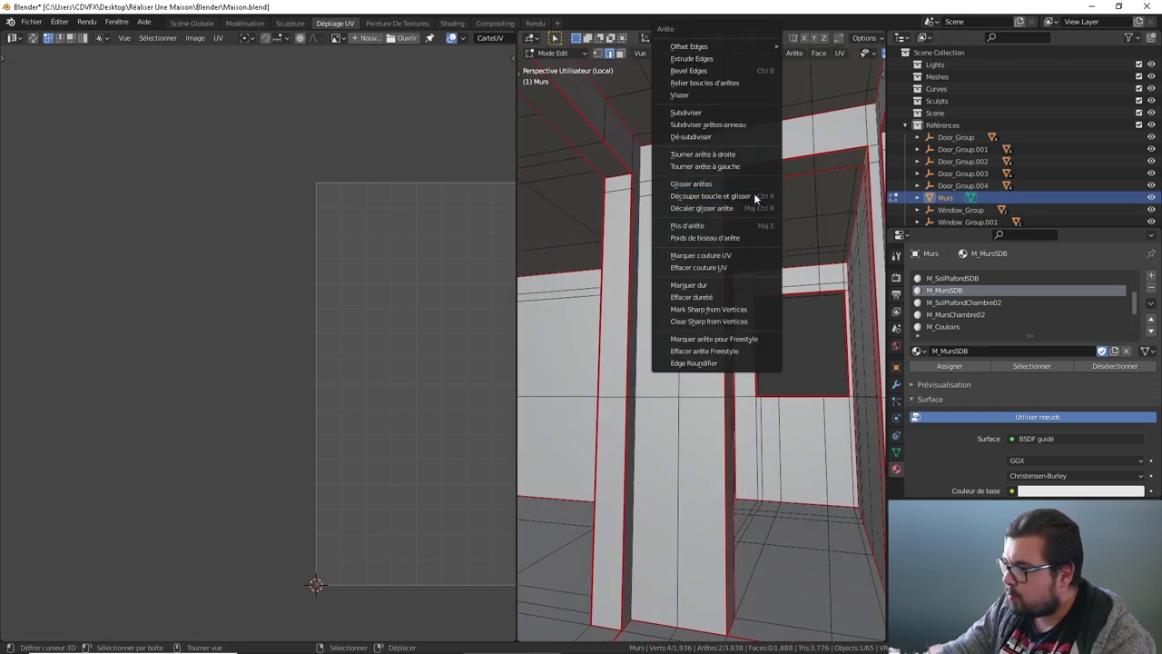
left_click(724, 258)
left_click(1032, 366)
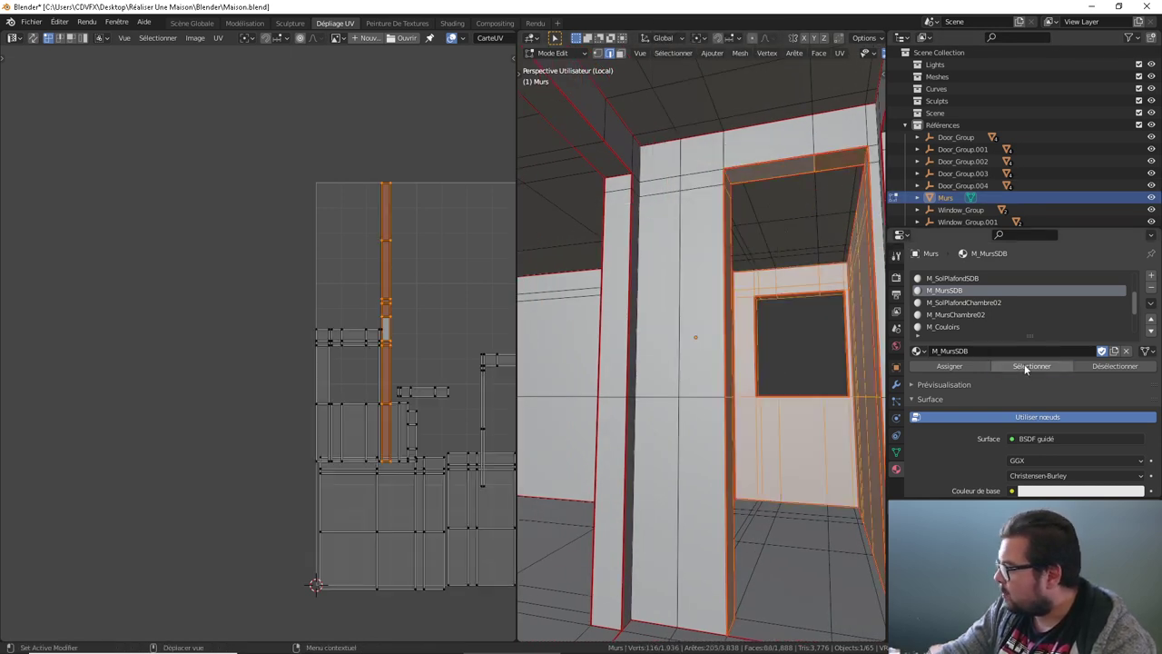
scroll(368, 325, "down", 2)
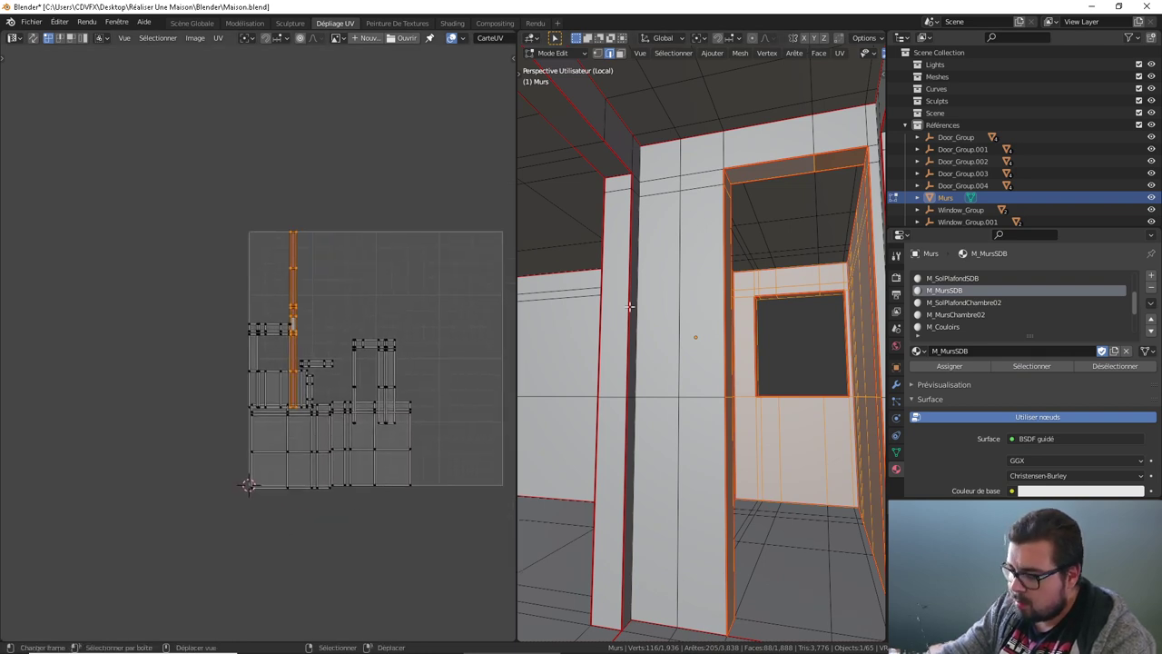
Step: Unwrap the selected M_MursSDB wall faces with Déplier and clear the UV selection
key("u")
left_click(715, 225)
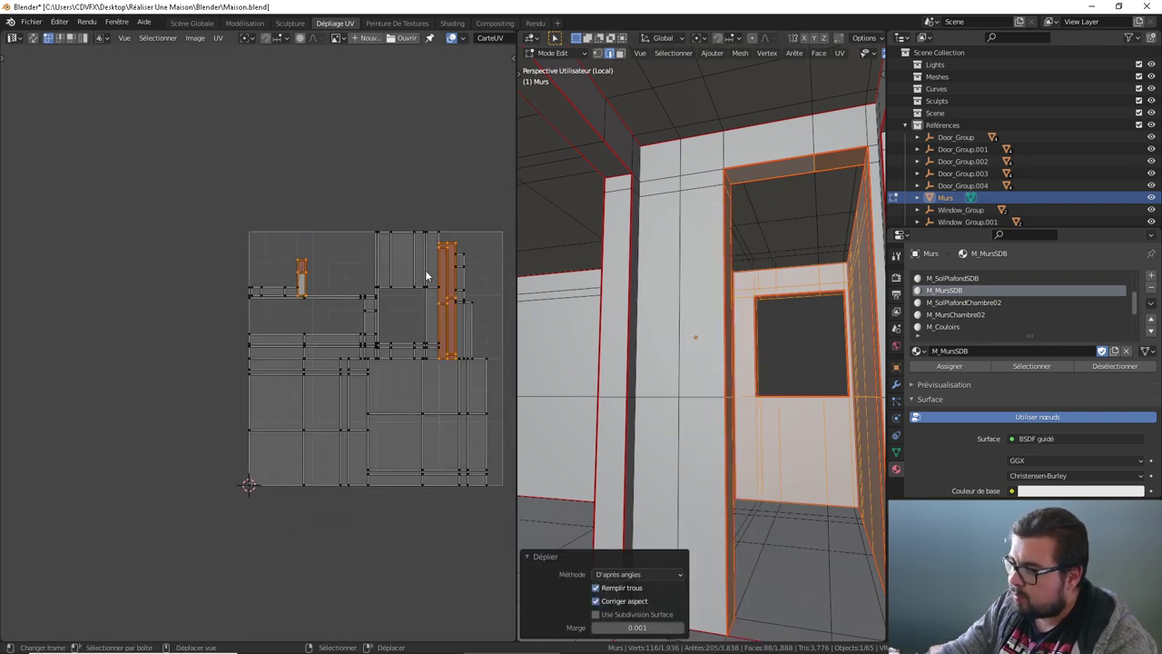
left_click(430, 290)
Step: Rotate two wall UV islands 180 degrees and pack all islands into the square
key("l")
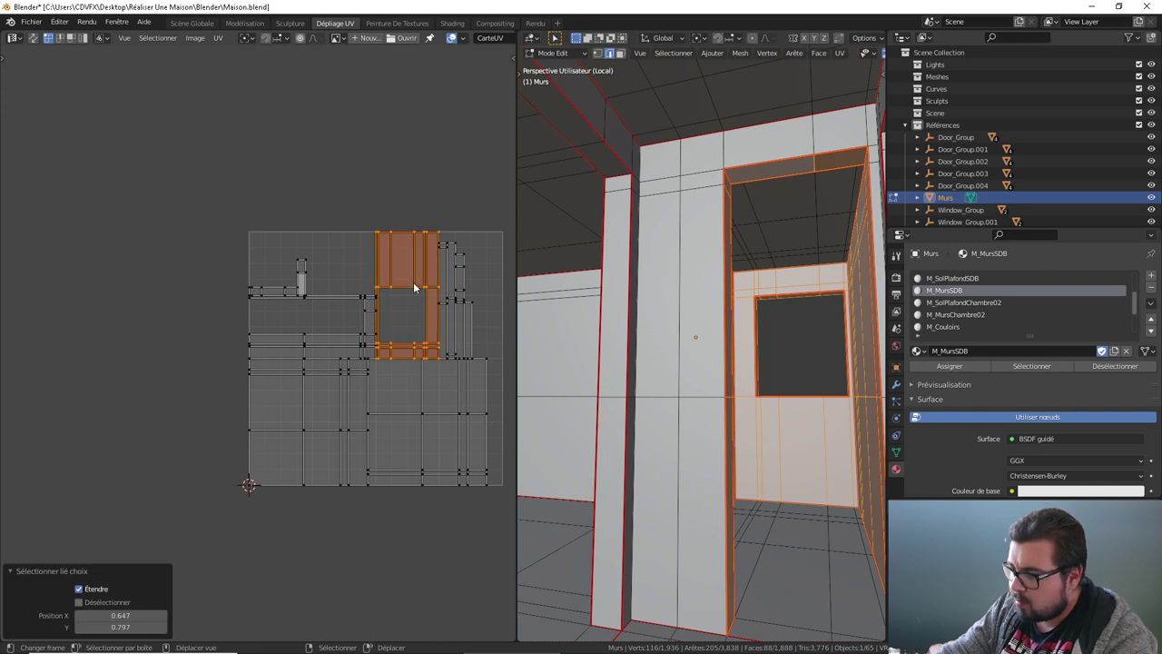
key("l")
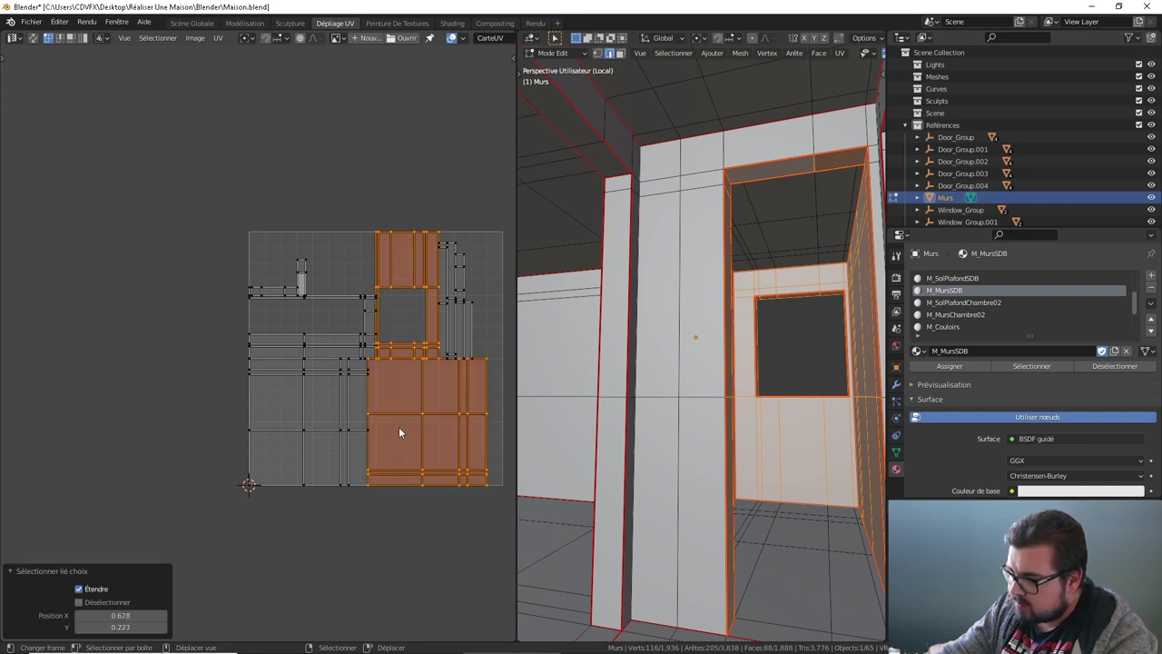
type("r180")
key("Return")
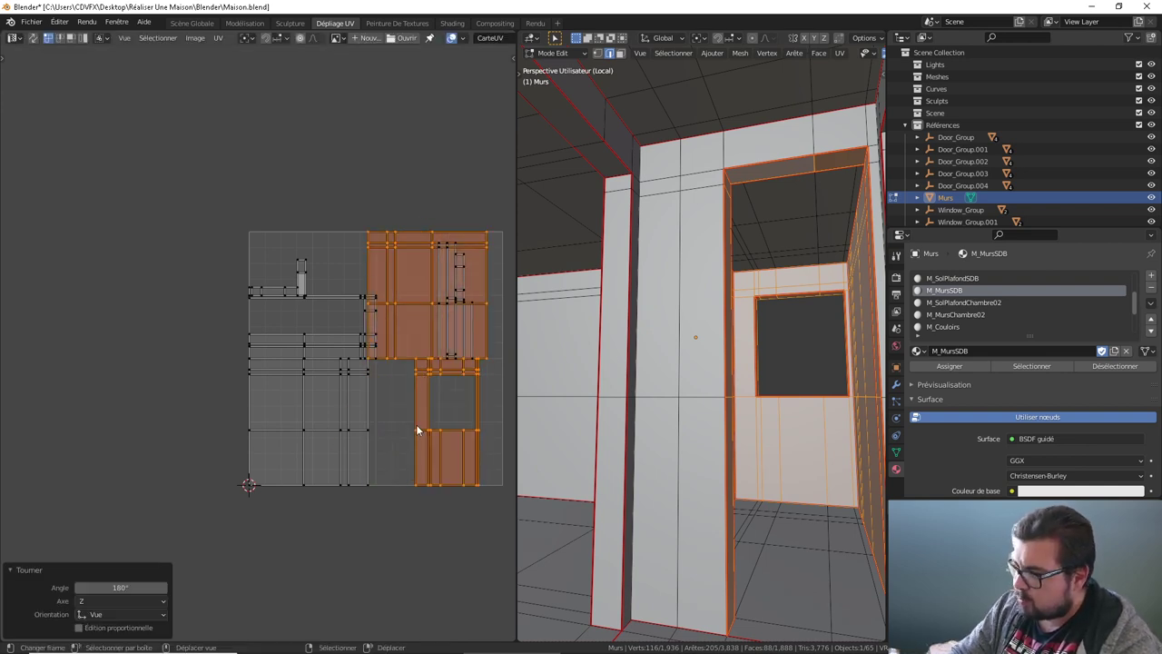
key("a")
key("ctrl+p")
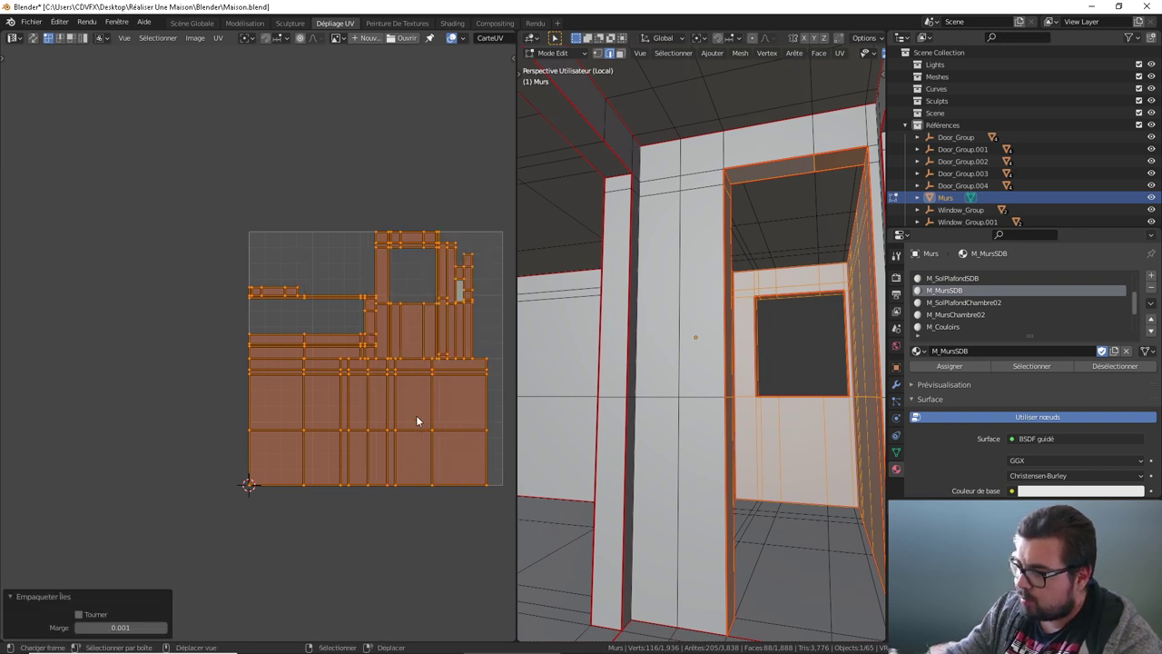
key("alt+a")
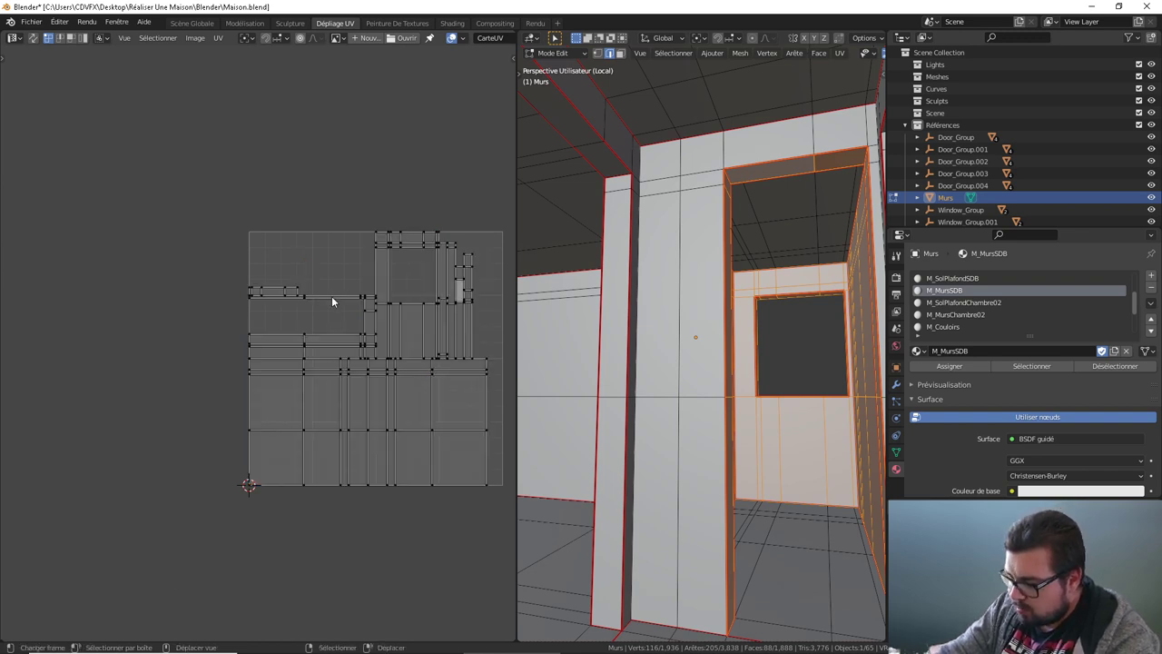
Step: Turn one island 90 degrees upright and repack all UV islands
type("lr")
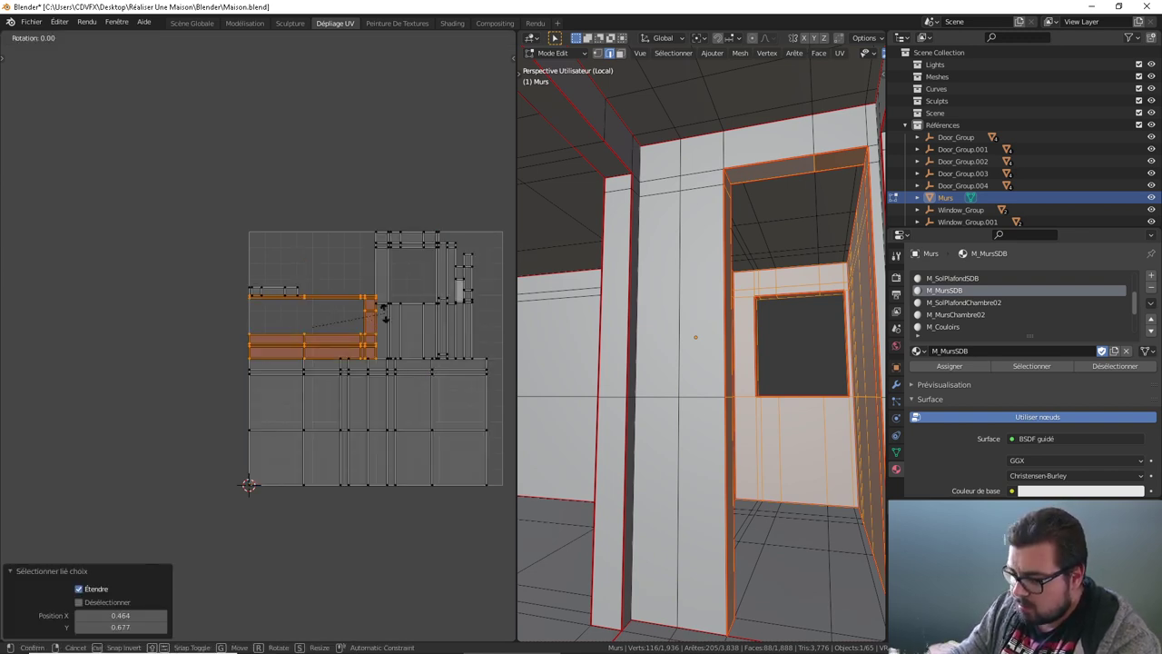
type("90")
key("Return")
key("a")
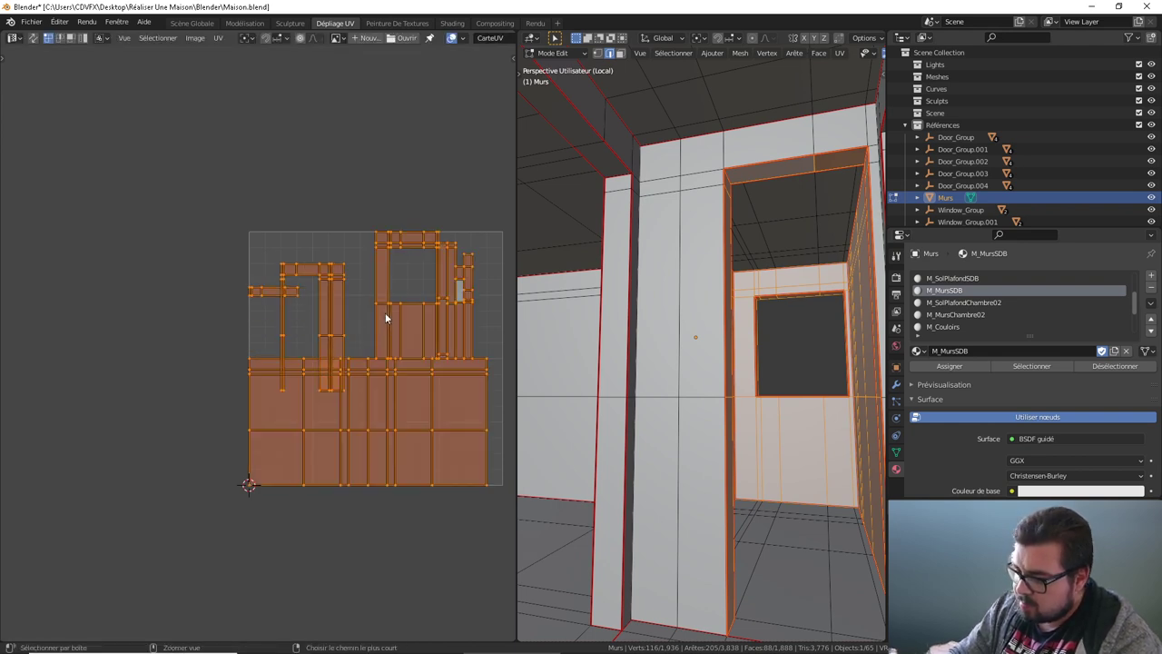
key("ctrl+p")
key("alt+a")
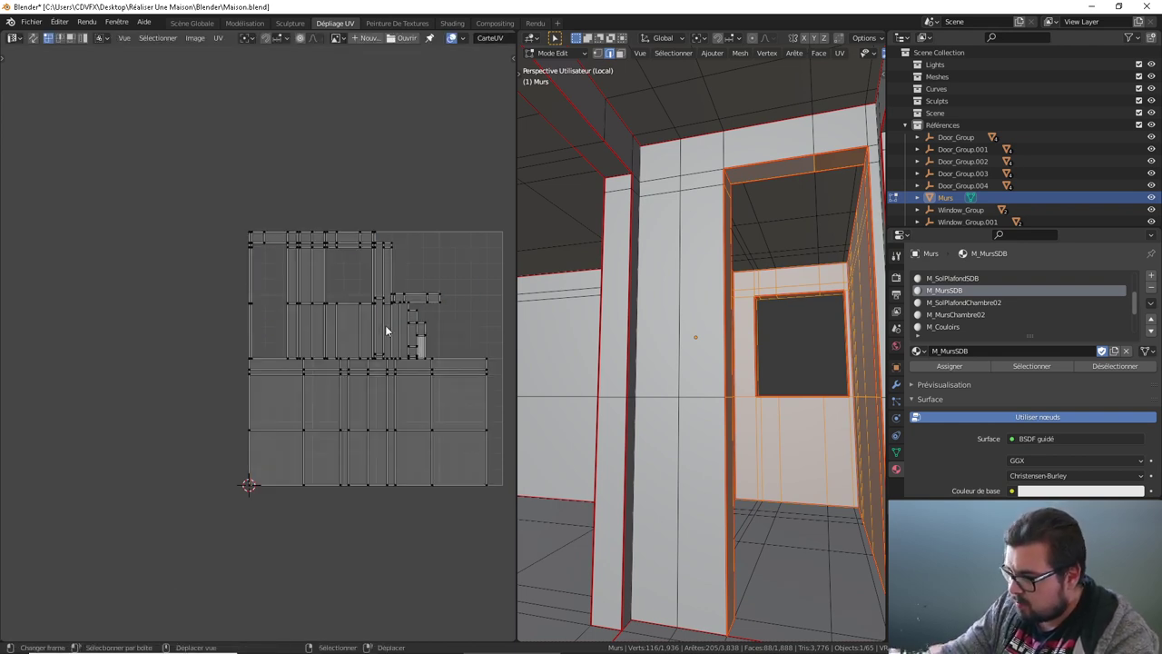
Step: Rotate the narrow island 90 degrees into a horizontal strip and repack the islands
key("l")
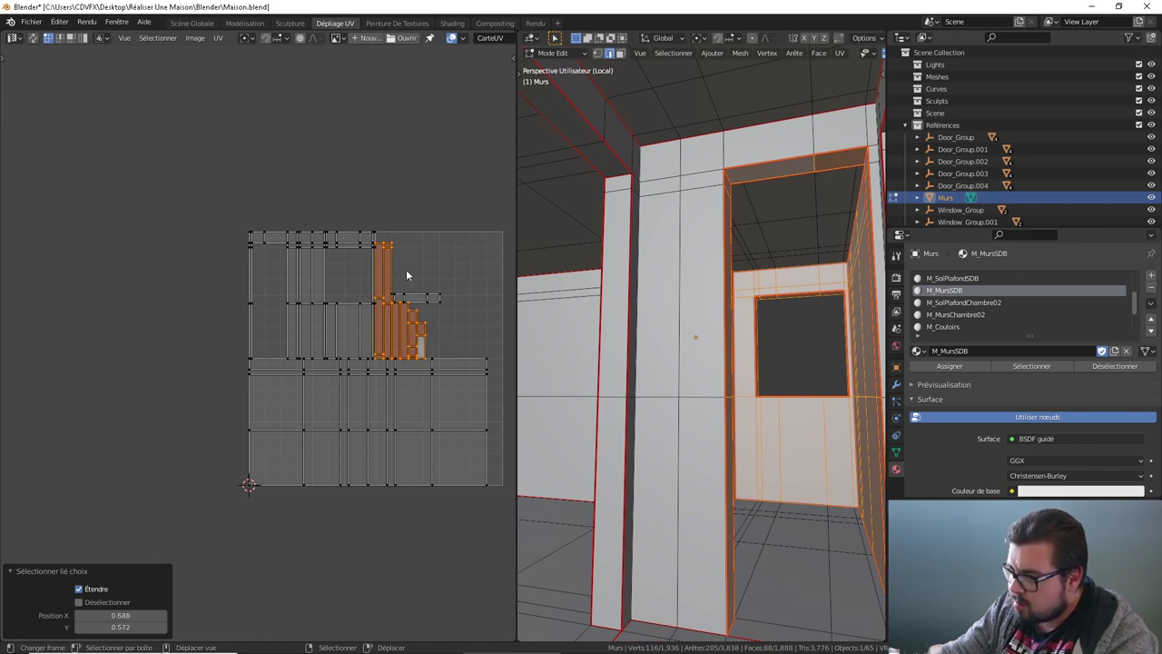
type("r90")
key("Return")
key("a")
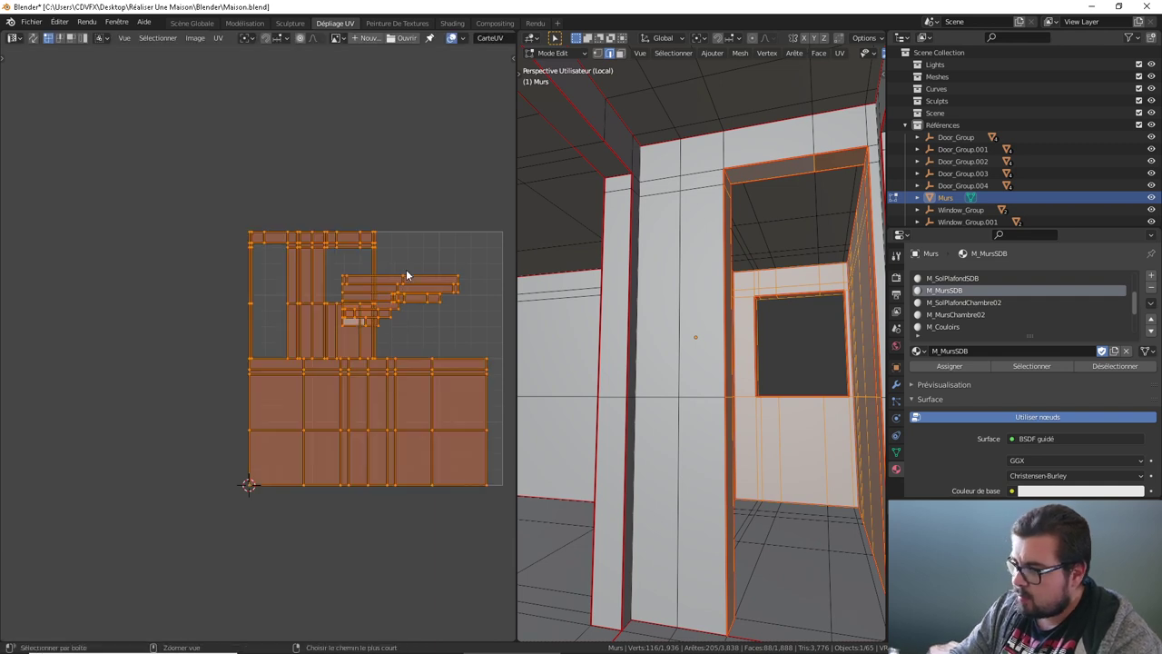
key("ctrl+p")
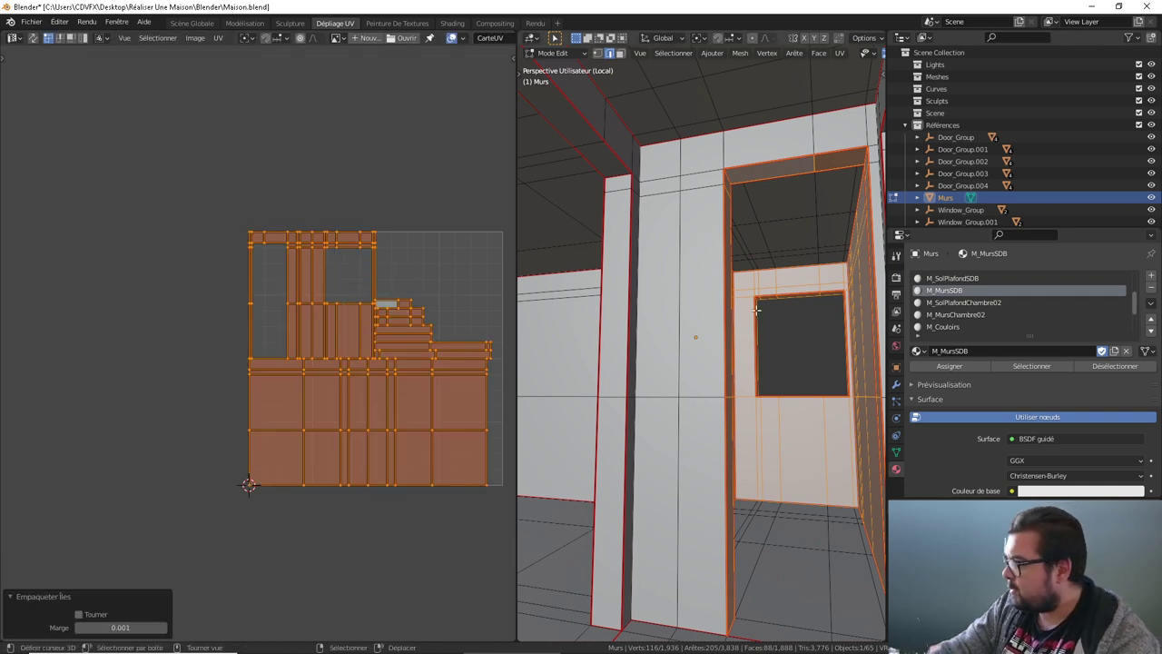
middle_click_drag(858, 346, 945, 376)
left_click(950, 366)
Step: Select every face using the M_MursPV01 material to locate them
key("alt+a")
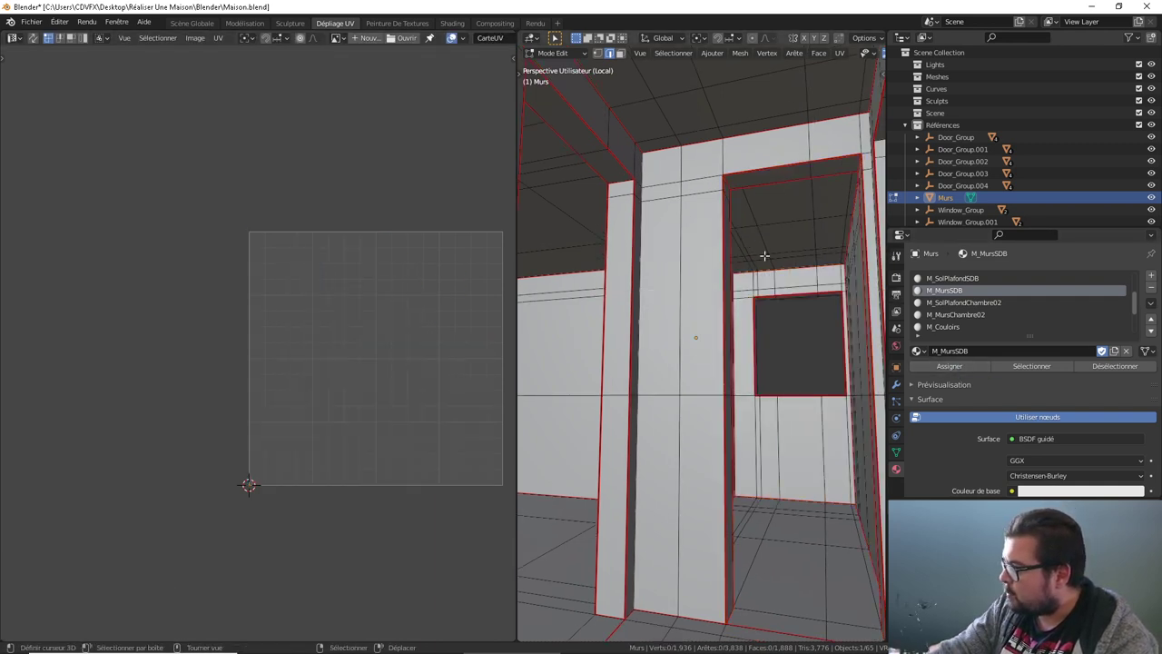
scroll(963, 315, "down", 3)
left_click(962, 314)
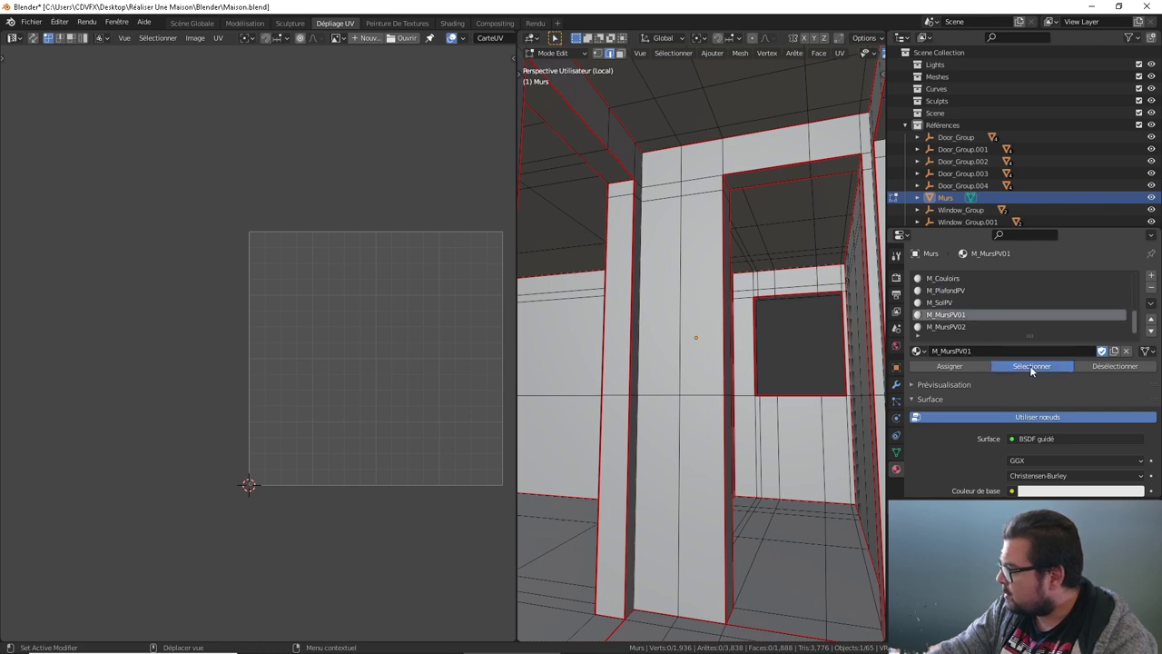
left_click(1030, 365)
mouse_move(716, 355)
middle_mouse_down()
mouse_move(692, 381)
mouse_move(581, 369)
mouse_move(774, 311)
middle_mouse_up()
Step: Select the M_MursPV02 faces and add the faces above and around the door frame
key("alt+a")
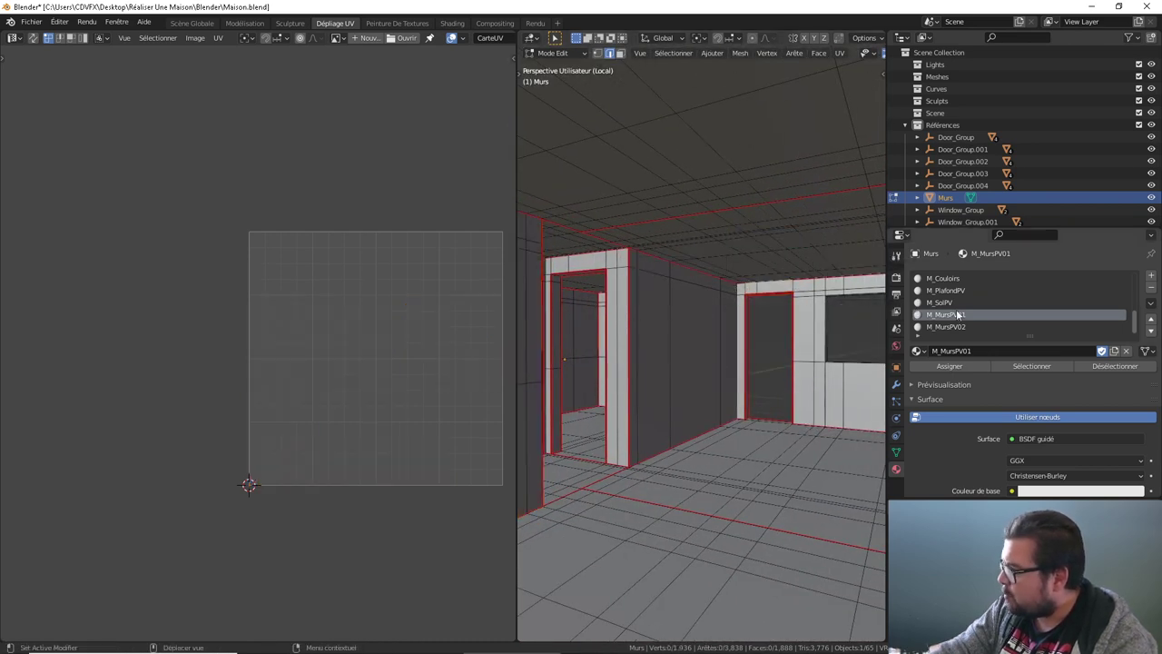
left_click(957, 326)
left_click(1030, 365)
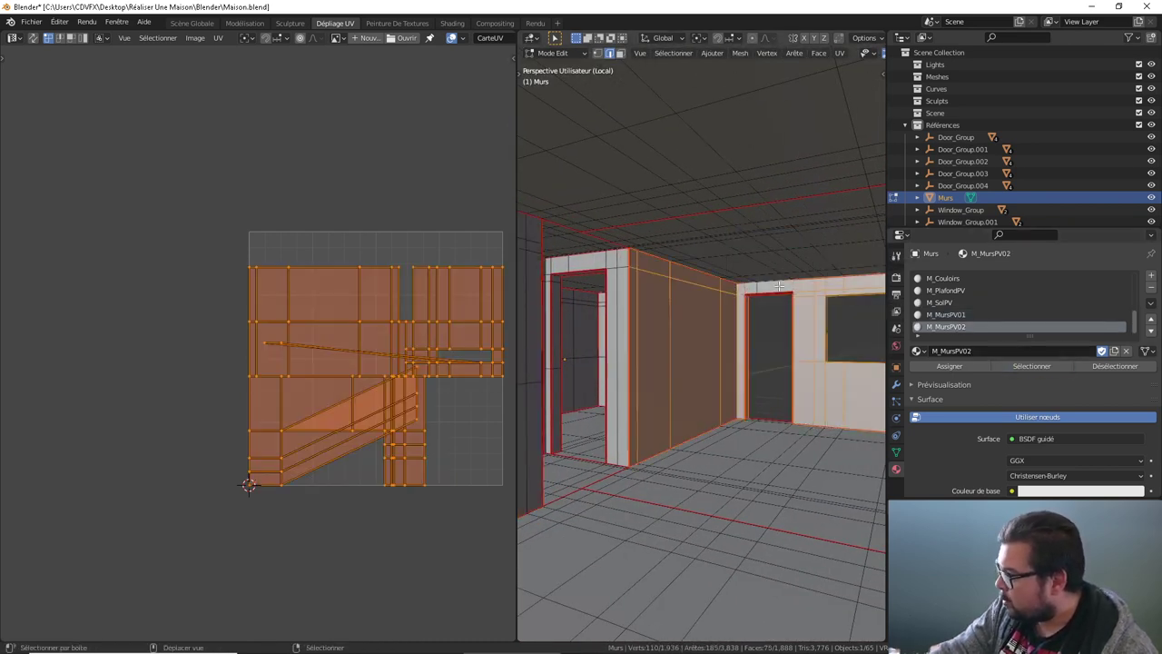
left_click(750, 287, "shift")
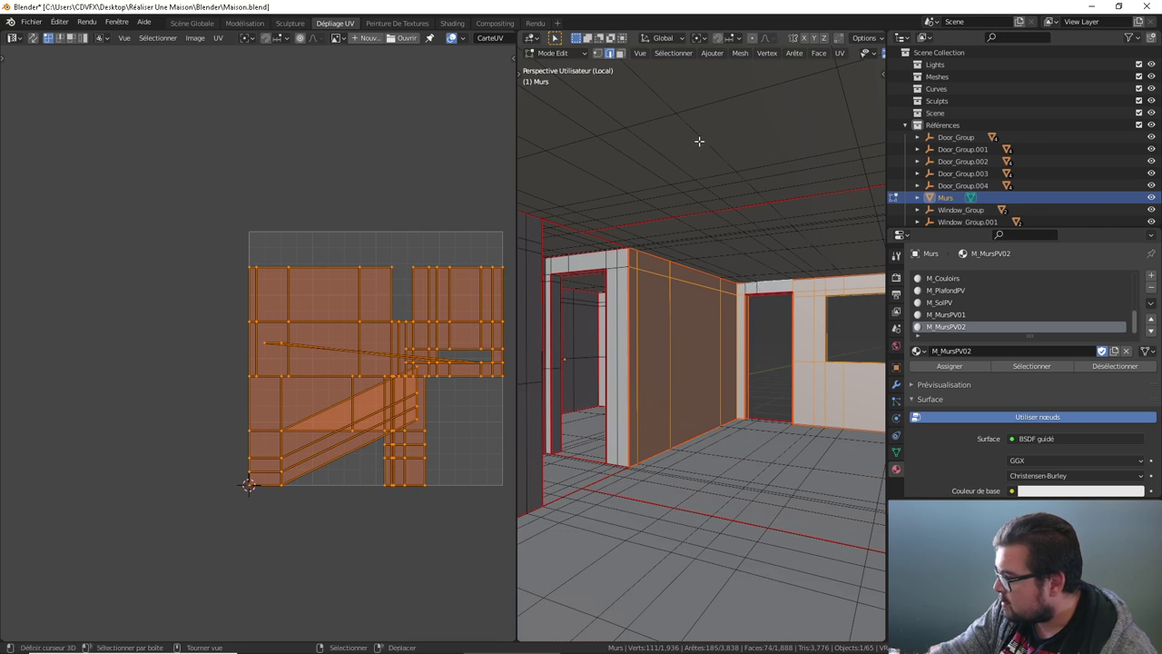
left_click(778, 287, "shift")
left_click(746, 288, "shift")
left_click(752, 290, "shift")
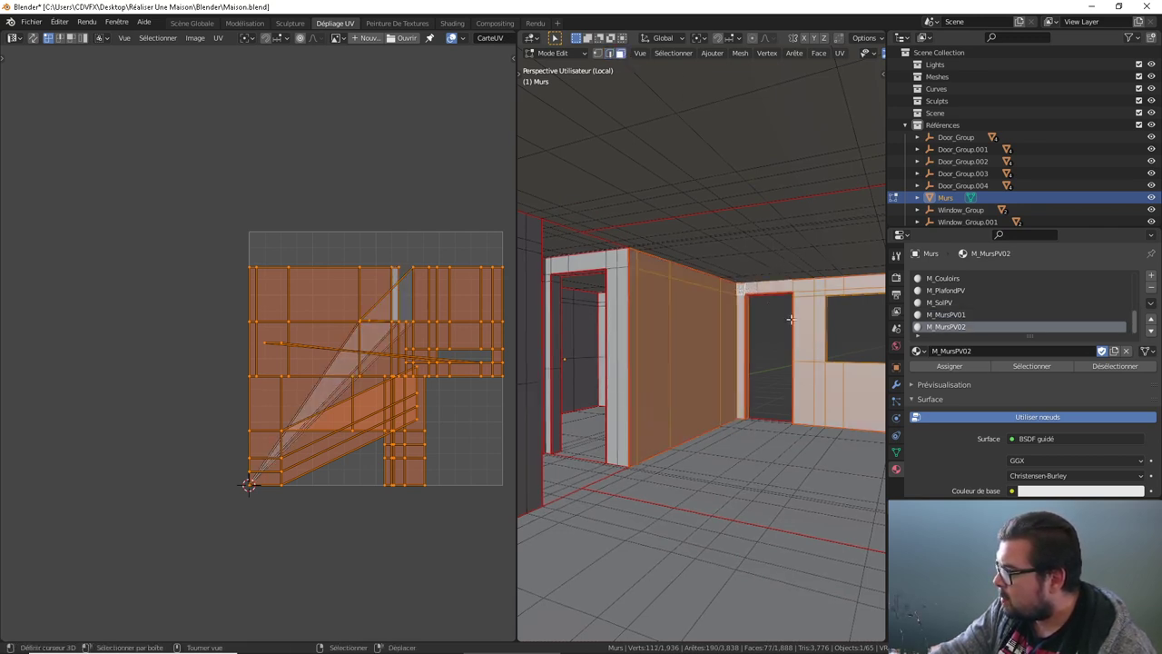
Step: Add two more door-frame faces and make M_MursPV02 the active material slot
mouse_move(790, 320)
middle_mouse_down()
mouse_move(800, 323)
mouse_move(740, 334)
mouse_move(856, 332)
middle_mouse_up()
scroll(740, 334, "up", 3)
left_click(740, 334, "shift")
left_click(768, 325, "shift")
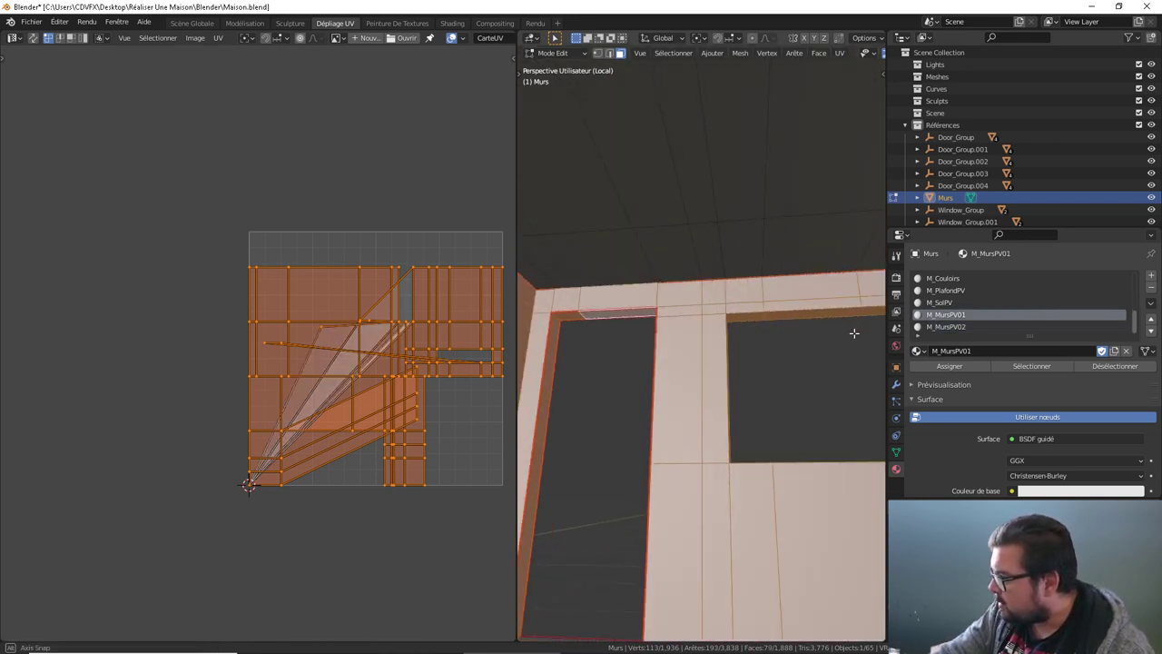
left_click(976, 327)
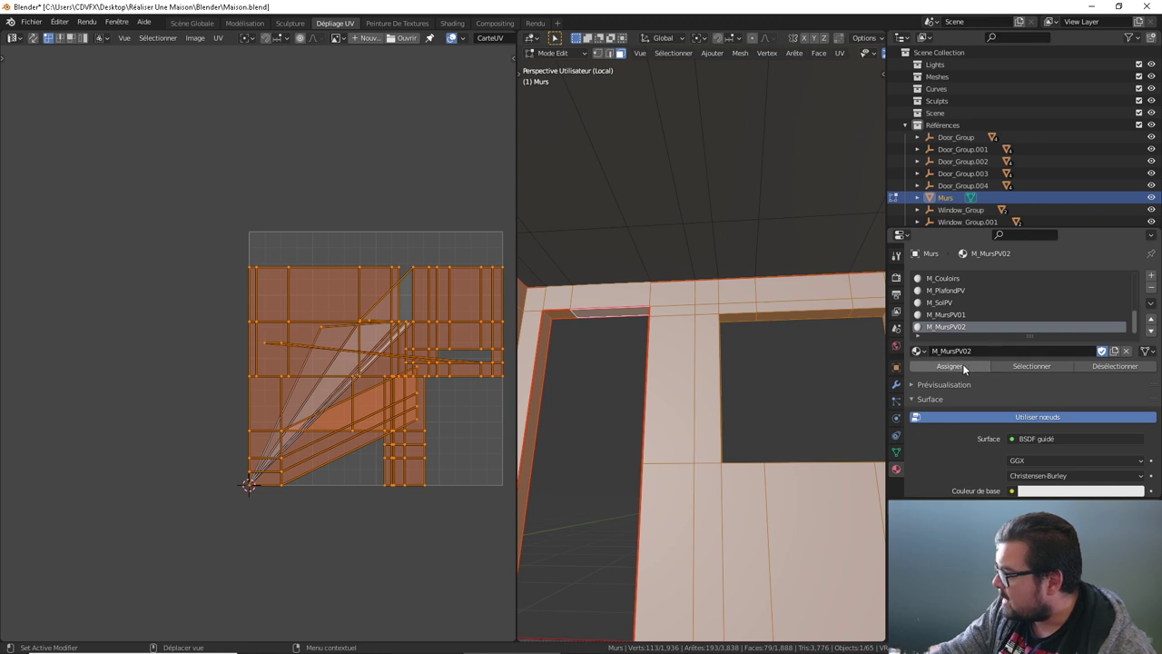
Step: Check the UVs of the M_MursPV01 faces and then the M_MursPV02 faces
key("a")
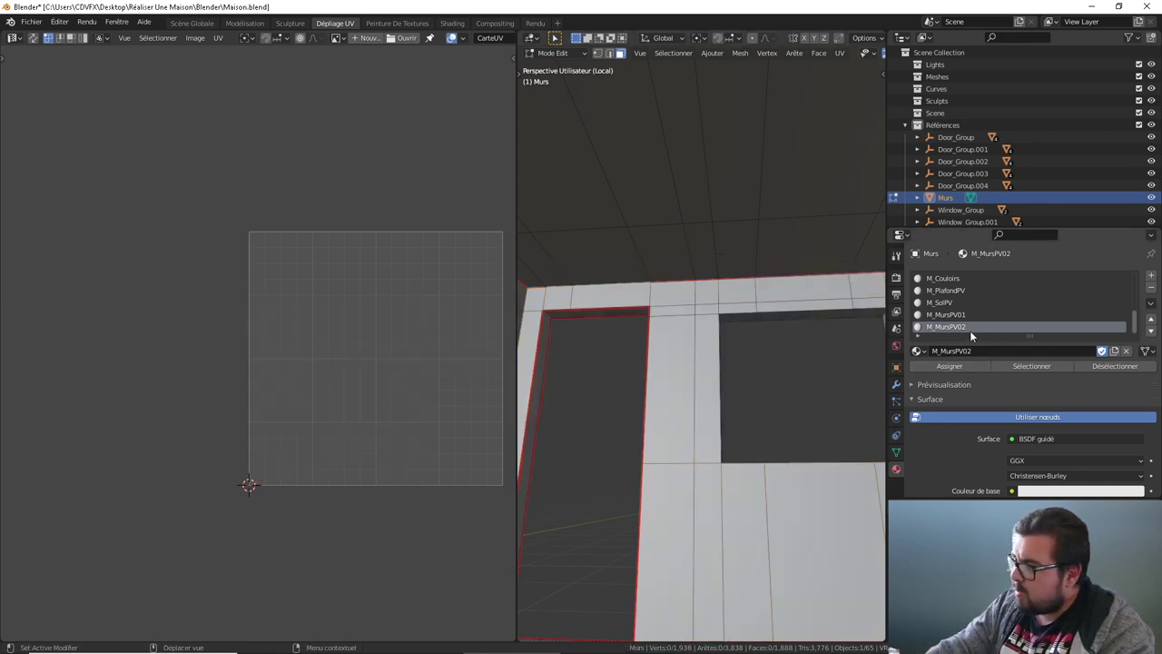
left_click(960, 314)
left_click(1028, 366)
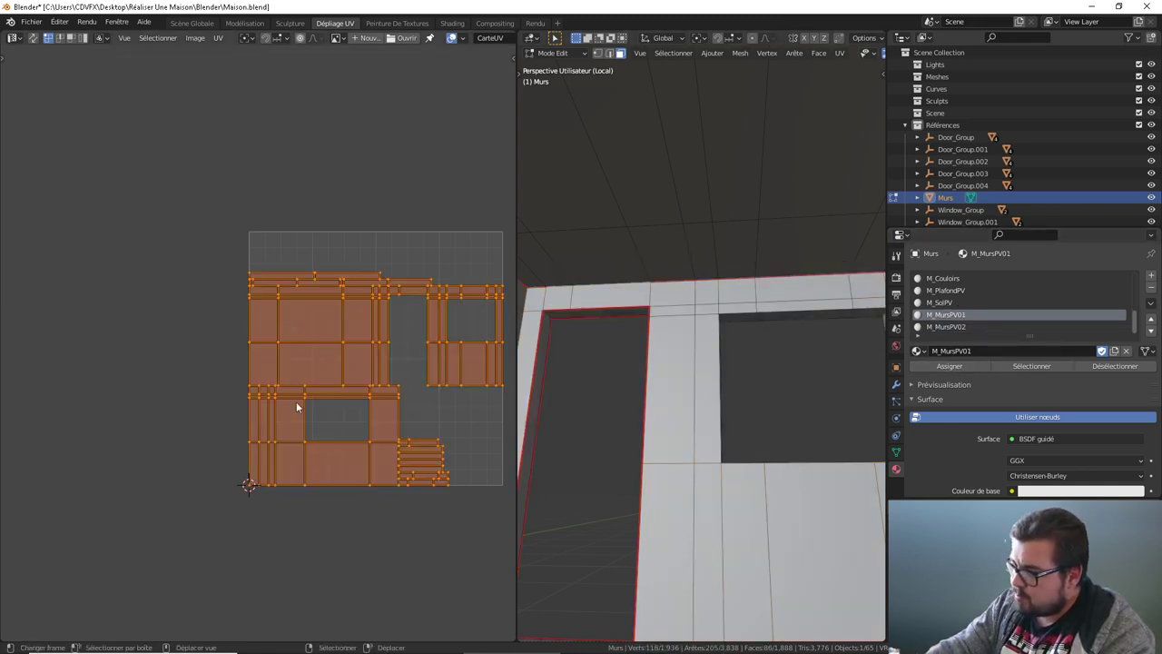
key("a")
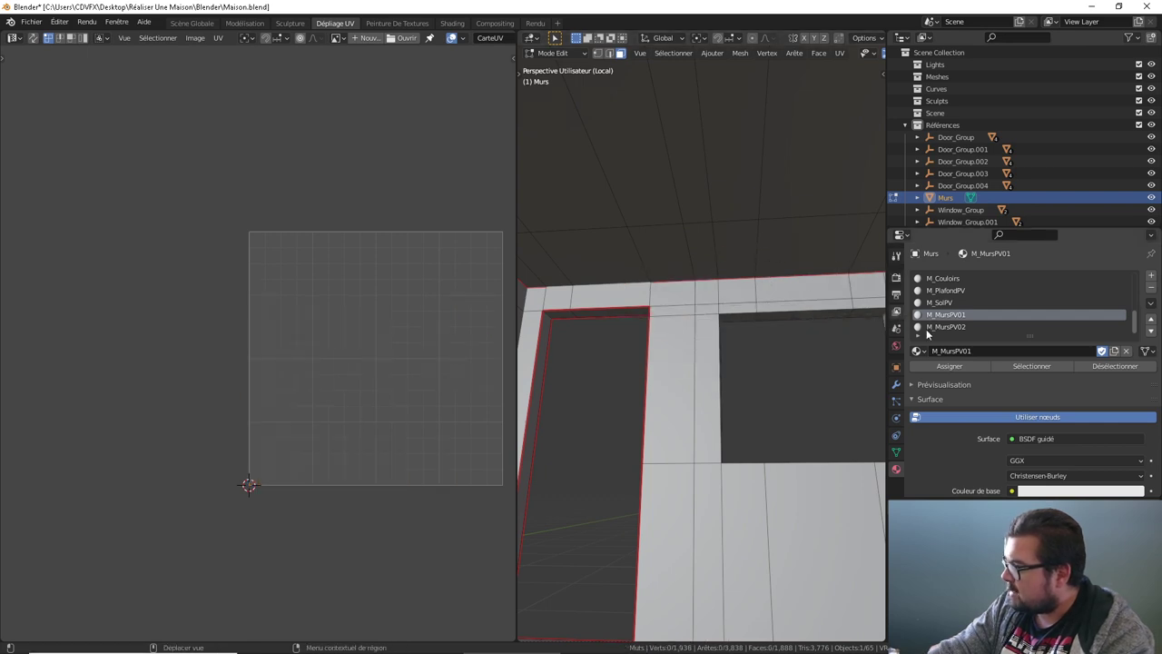
left_click(953, 329)
left_click(1036, 366)
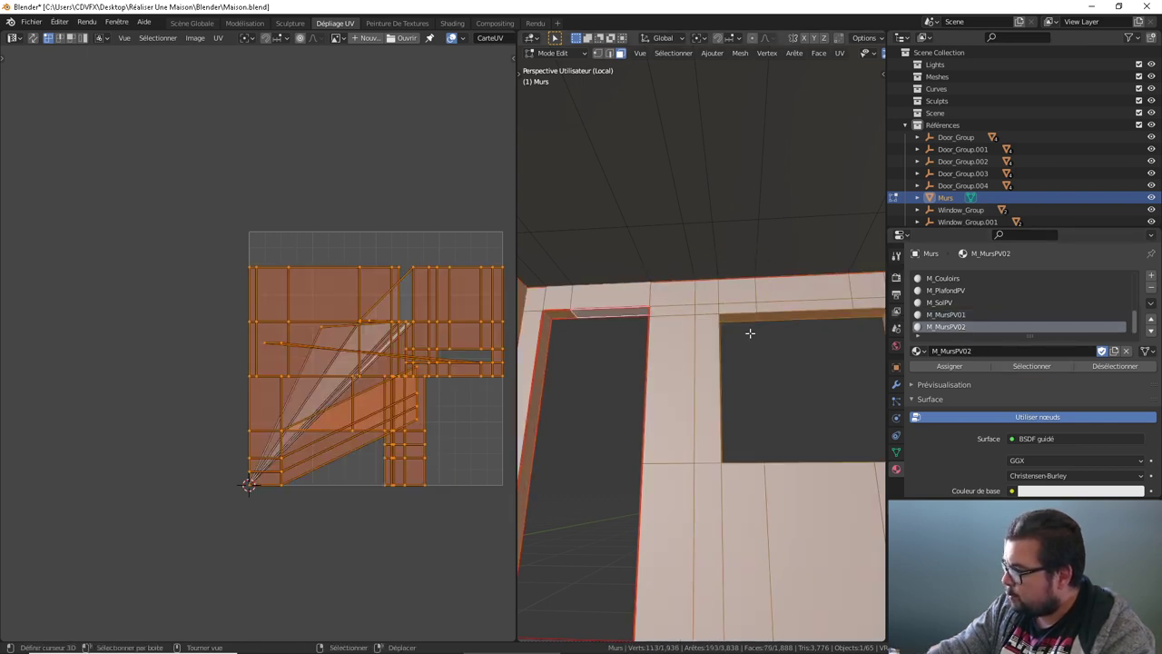
key("alt+a")
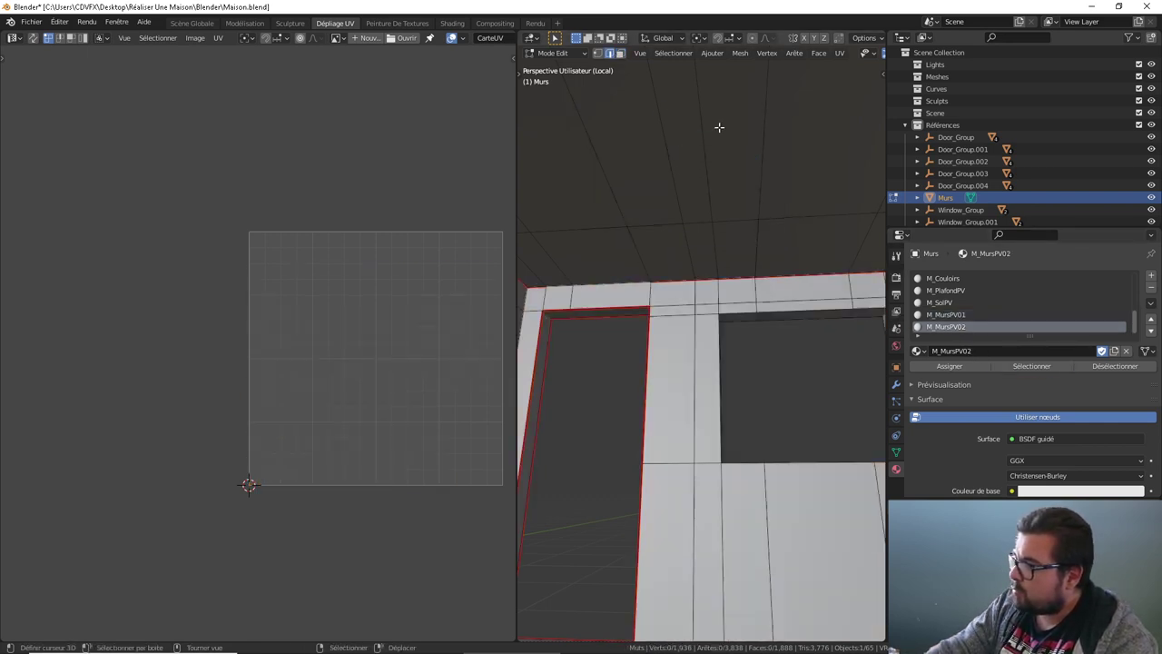
Step: Select the wall frame edges and the edge loops around the window opening
left_click(545, 317)
mouse_move(545, 317)
middle_mouse_down()
mouse_move(778, 334)
mouse_move(639, 288)
middle_mouse_up()
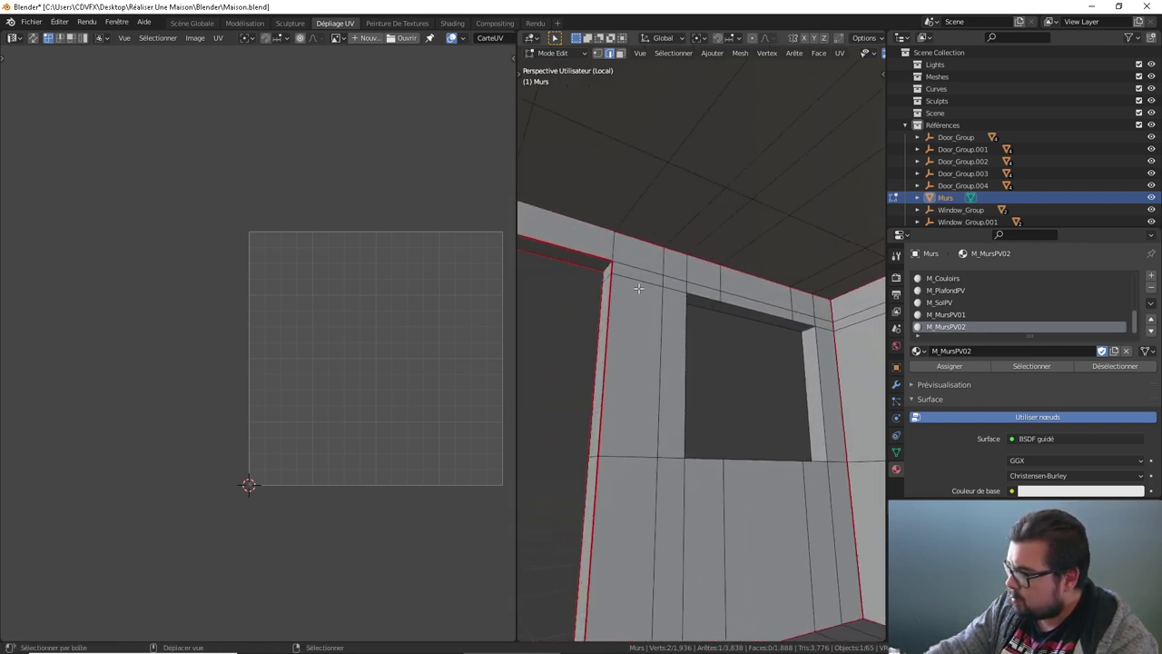
left_click(811, 327, "shift")
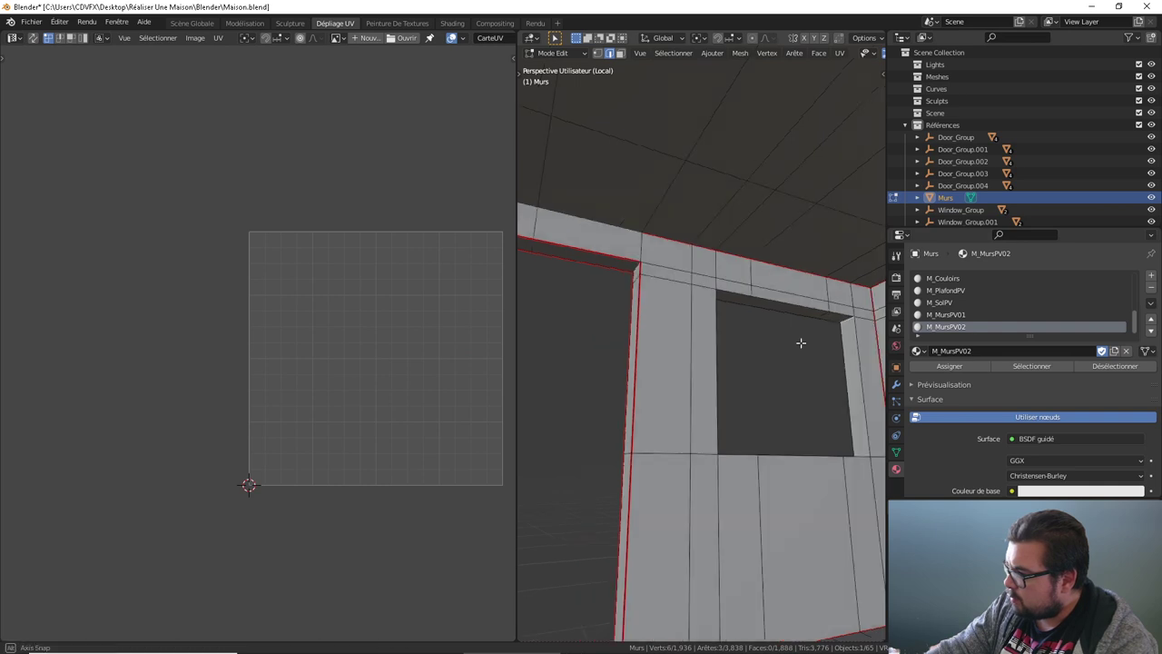
middle_click_drag(811, 327, 748, 309)
left_click(712, 334, "alt+shift")
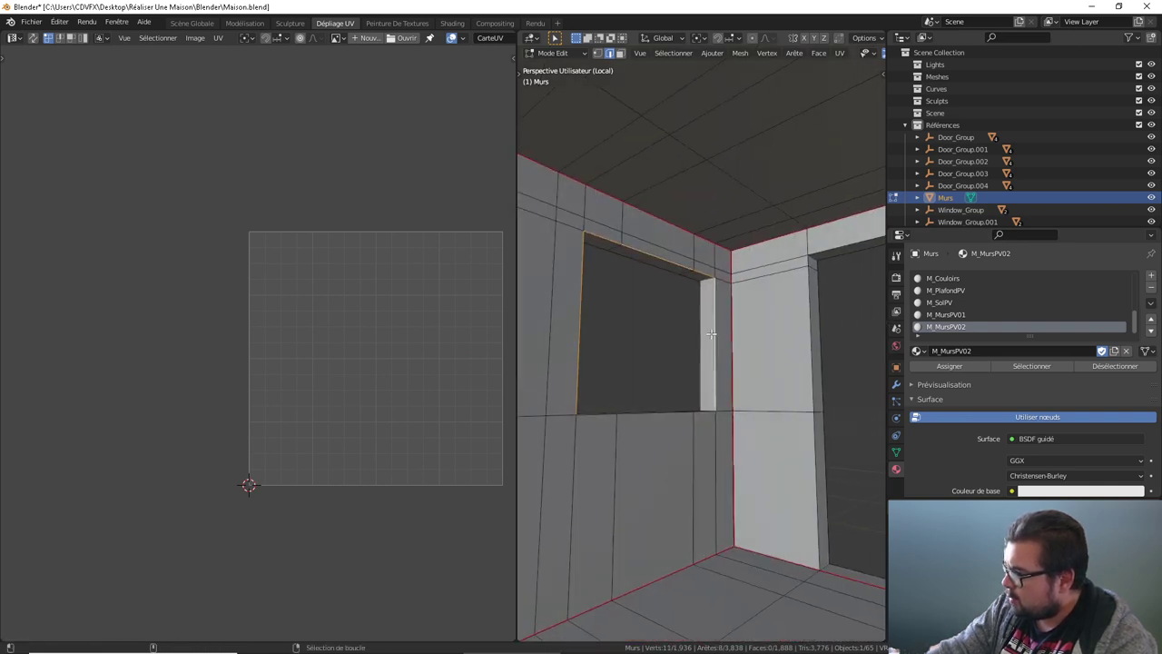
left_click(697, 413, "alt+shift")
middle_click_drag(697, 412, 715, 409)
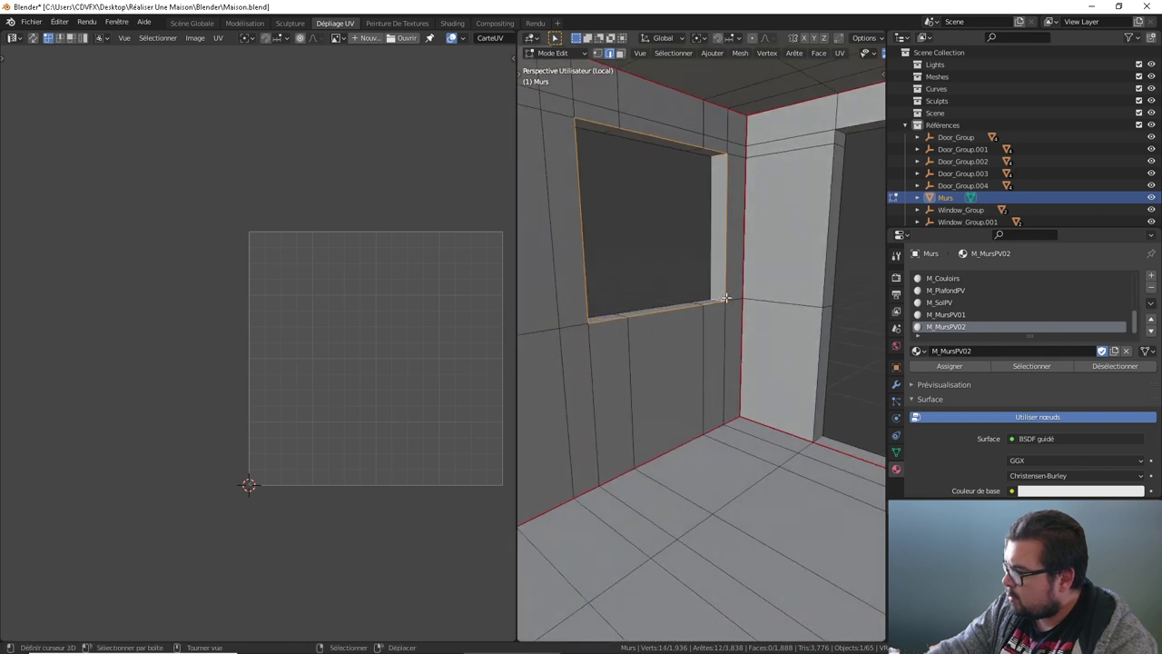
mouse_move(727, 298)
middle_mouse_down()
mouse_move(703, 319)
mouse_move(553, 337)
mouse_move(663, 315)
middle_mouse_up()
left_click(649, 317, "shift")
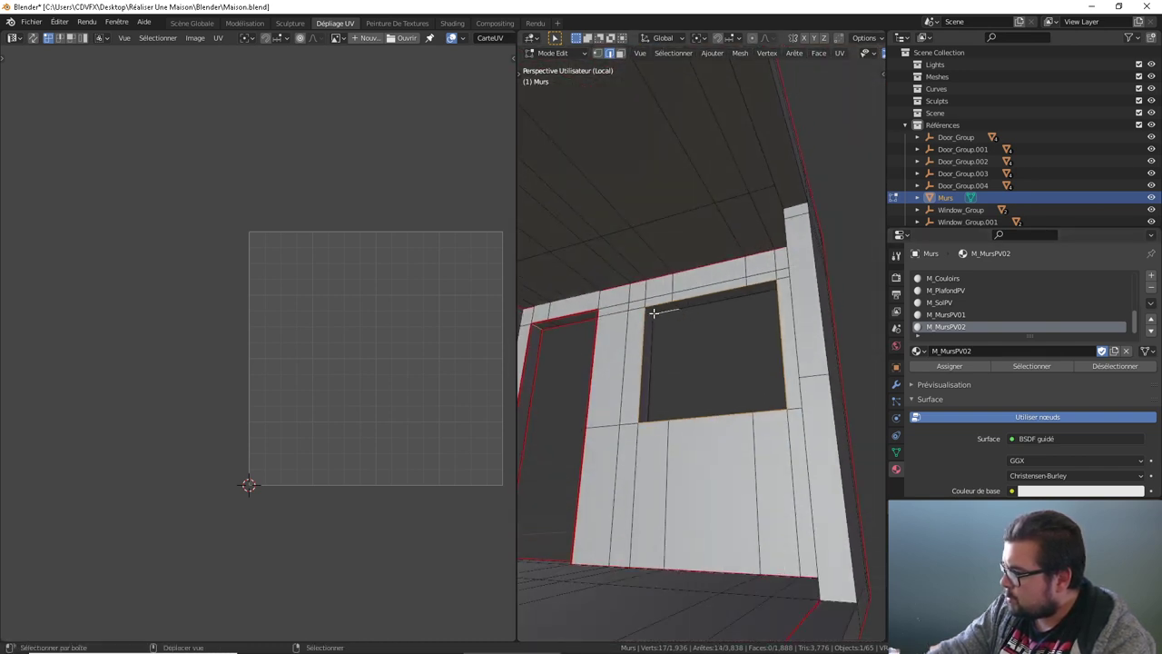
Step: Add the vertical edge loop and a horizontal loop near the ceiling
scroll(654, 312, "up", 5)
scroll(732, 319, "down", 2)
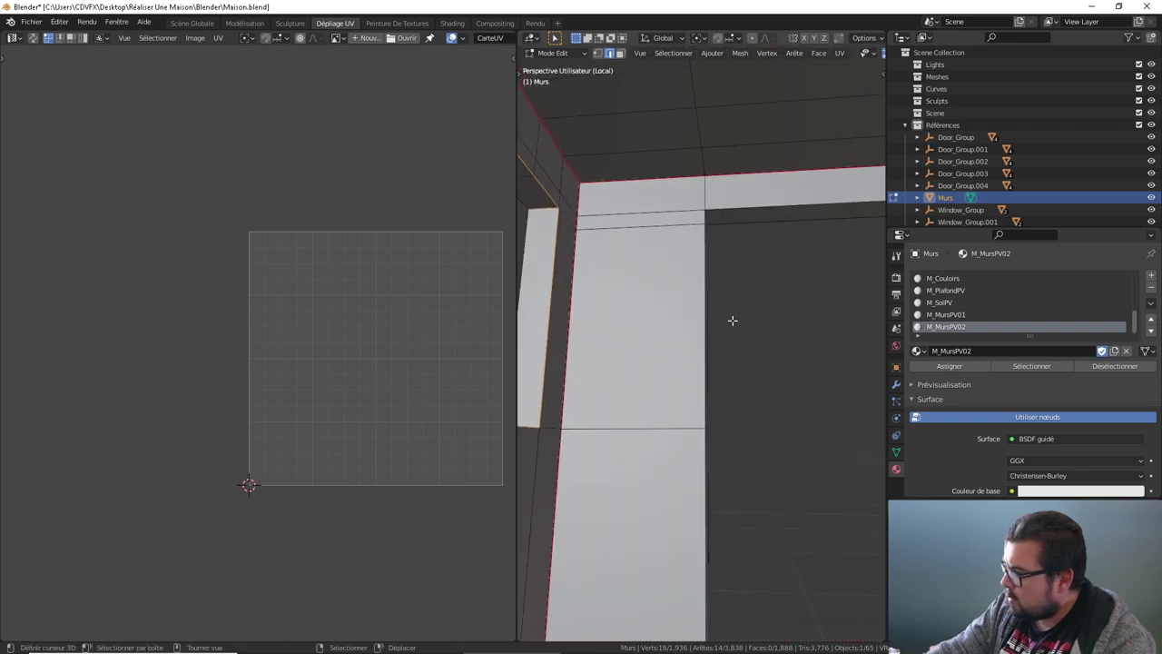
left_click(733, 320, "alt+shift")
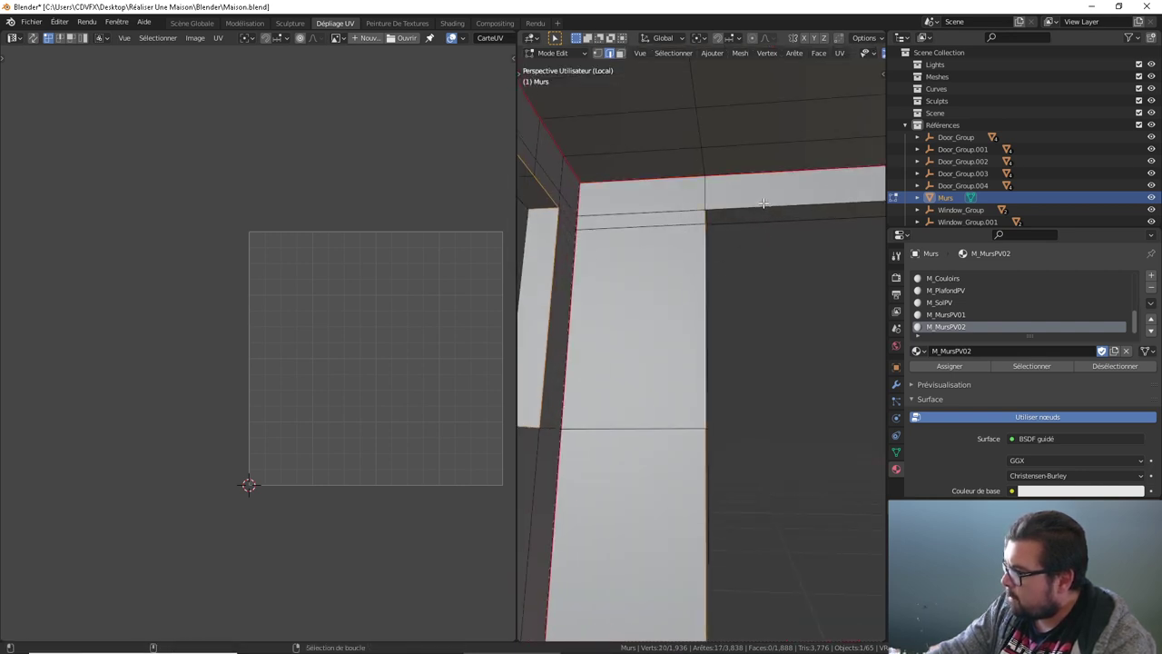
left_click(763, 203, "alt+shift")
scroll(766, 299, "down", 5)
mouse_move(766, 299)
middle_mouse_down()
mouse_move(726, 296)
mouse_move(709, 255)
mouse_move(713, 506)
middle_mouse_up()
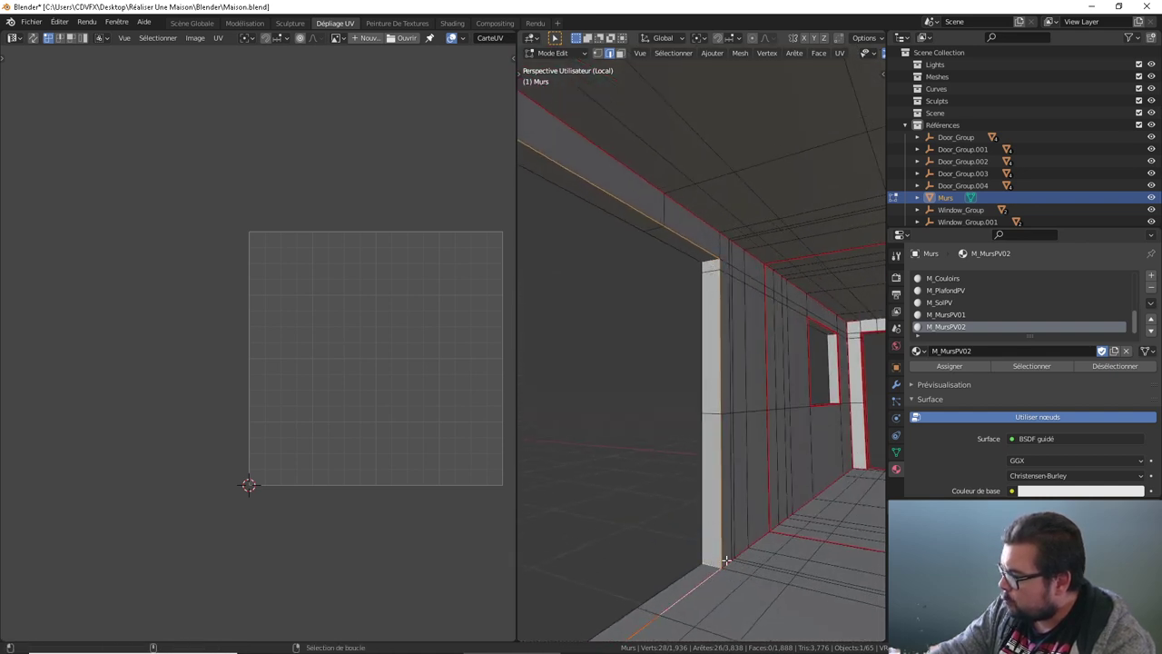
middle_click_drag(726, 560, 755, 488)
Step: Clear UV seams from the selected edges
key("ctrl+e")
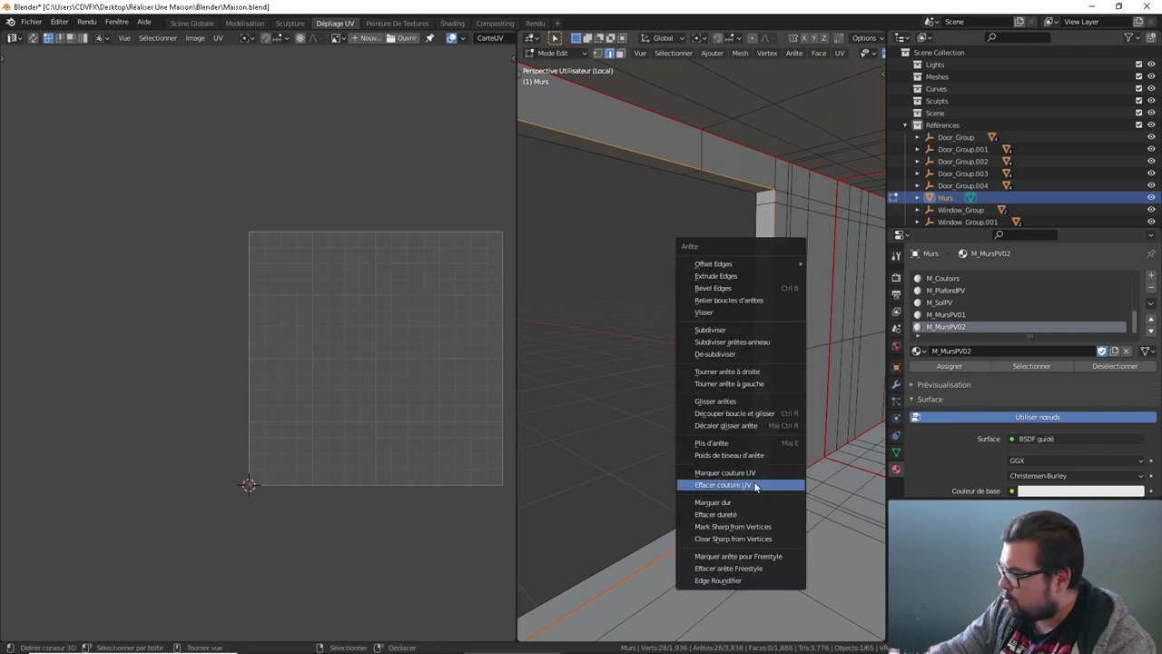
left_click(755, 485)
mouse_move(791, 461)
middle_mouse_down()
mouse_move(694, 357)
mouse_move(713, 438)
mouse_move(693, 476)
mouse_move(750, 402)
mouse_move(729, 363)
middle_mouse_up()
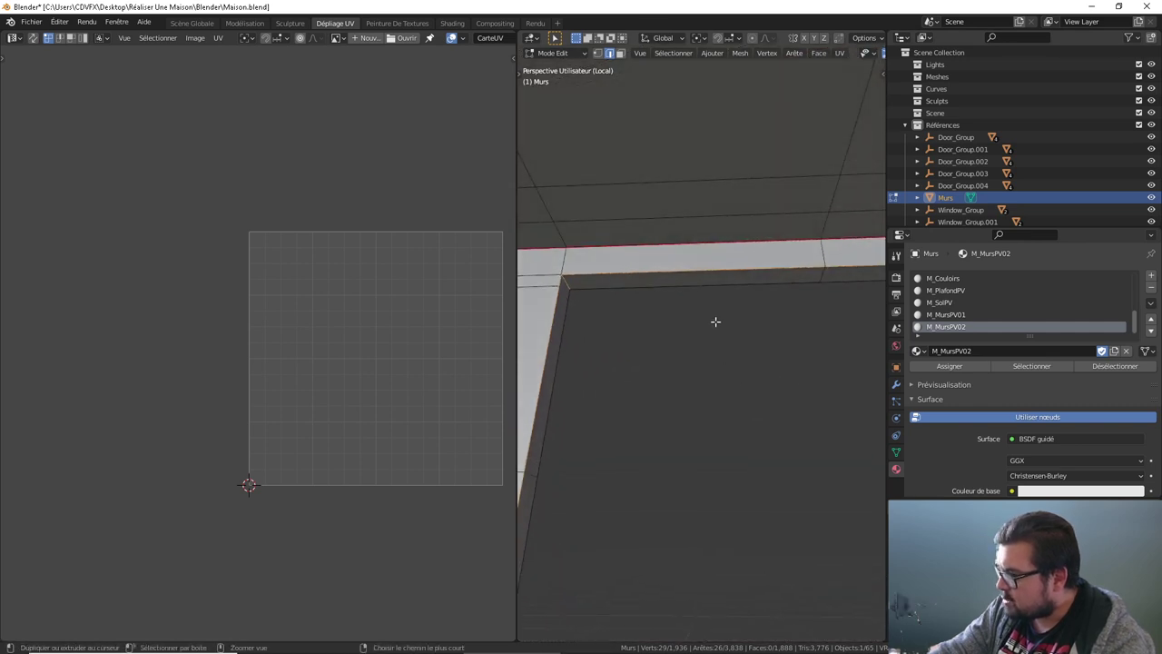
Step: Mark the selected edges as UV seams with Marquer couture, then deselect the mesh
key("ctrl+e")
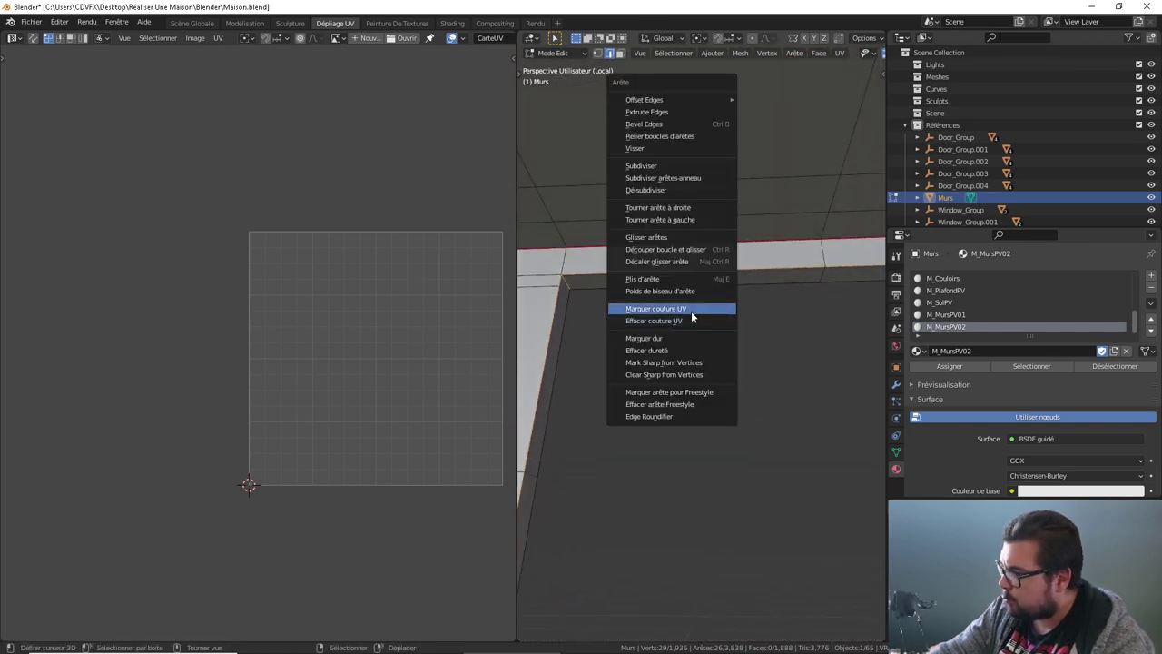
left_click(692, 311)
key("a")
left_click(703, 254)
middle_click_drag(735, 316, 789, 321)
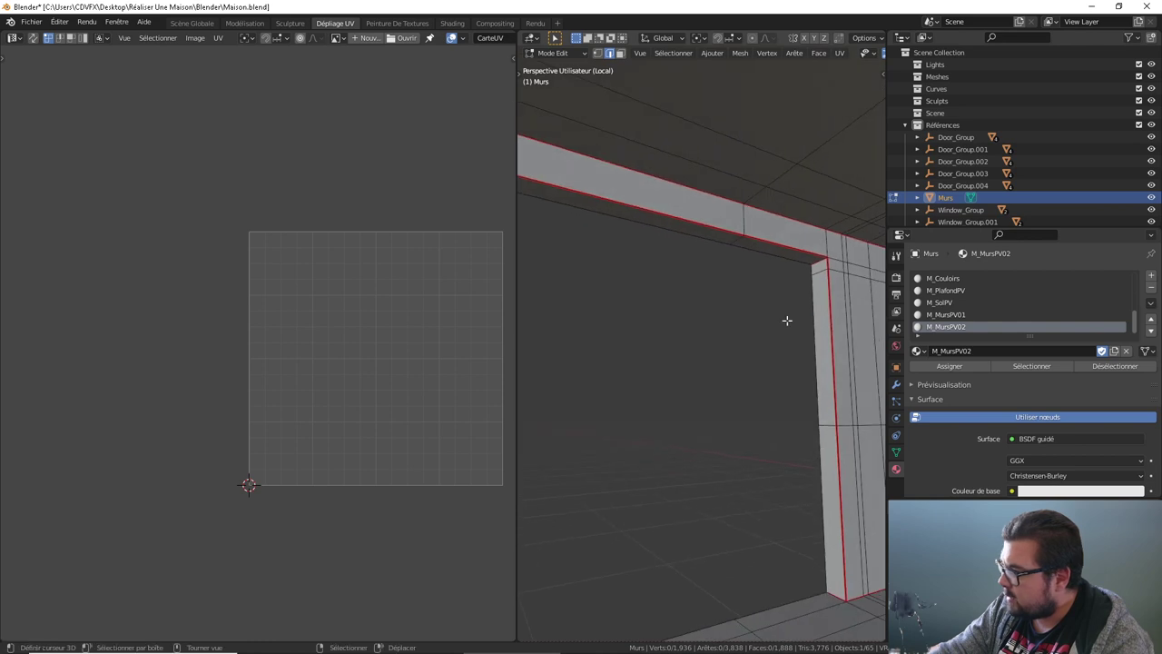
Step: Unwrap the M_MursPV02 faces with Déplier and select one island to check
left_click(1030, 366)
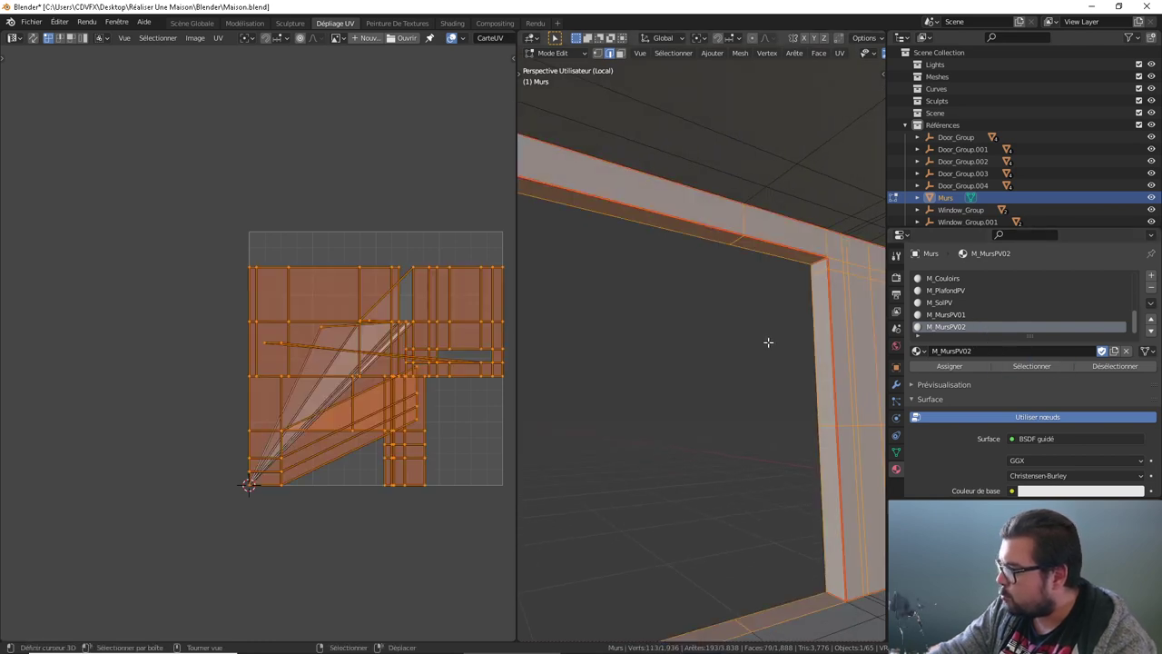
key("u")
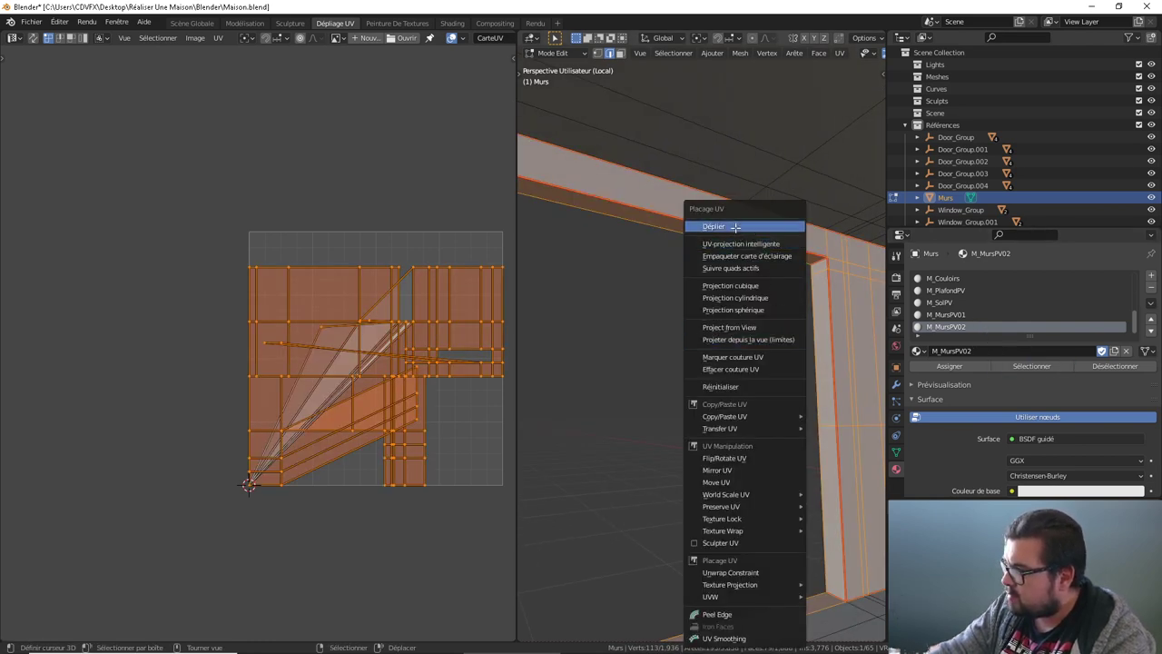
left_click(714, 227)
key("alt+a")
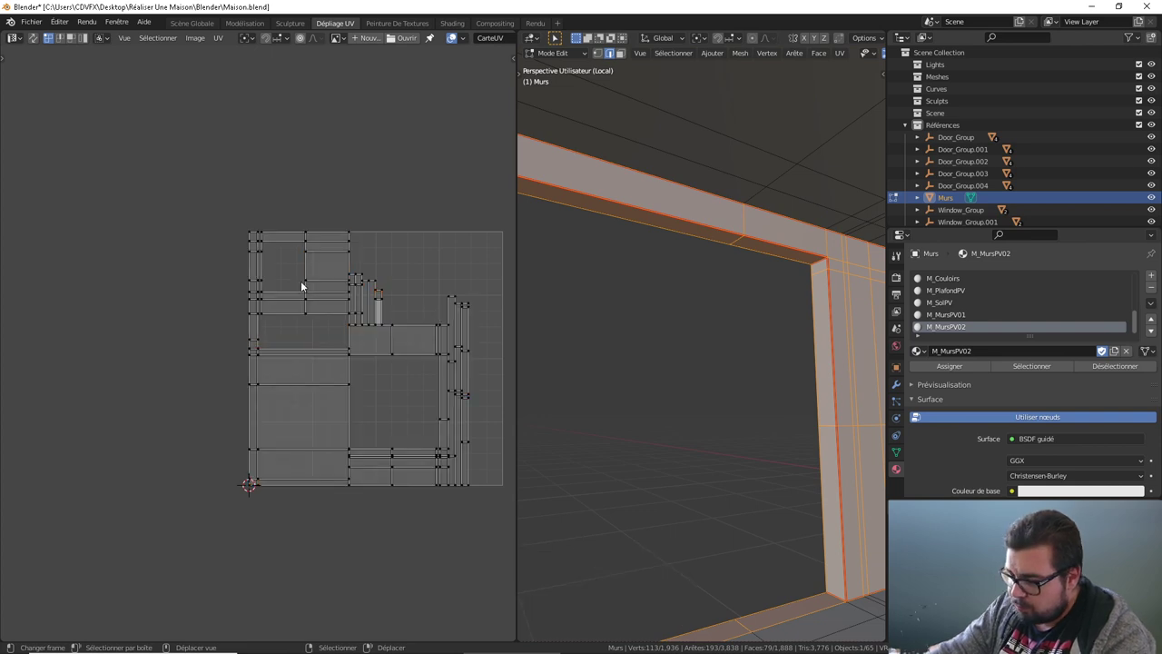
key("l")
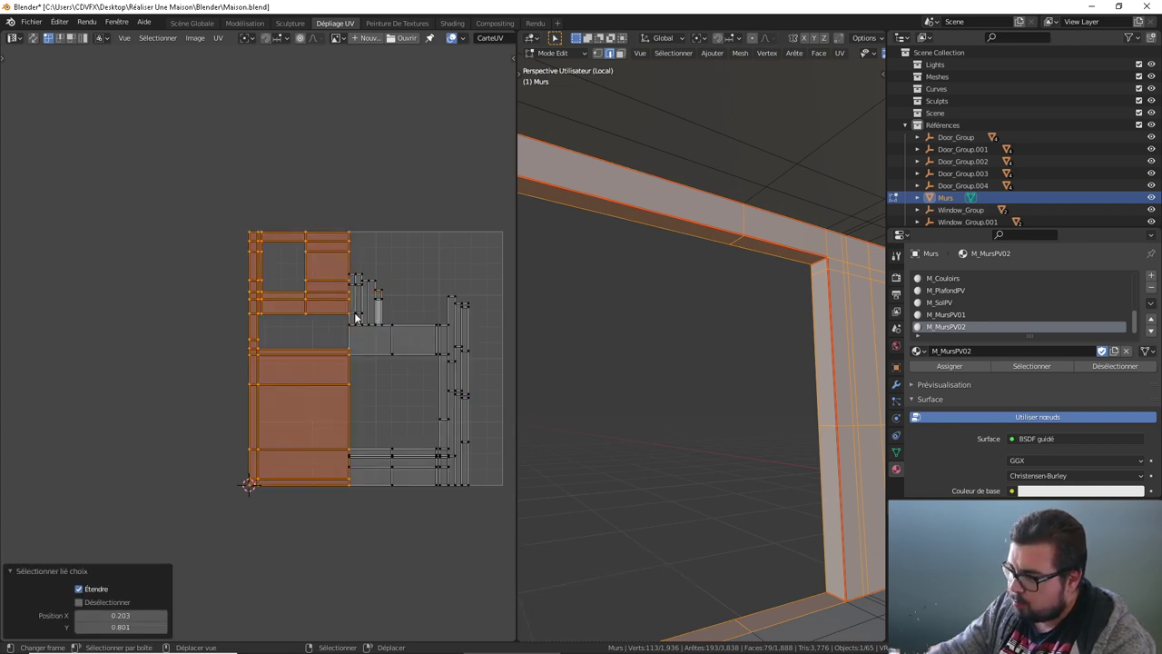
Step: Deselect the mesh and reselect the M_MursPV02 faces
middle_click_drag(591, 350, 839, 350)
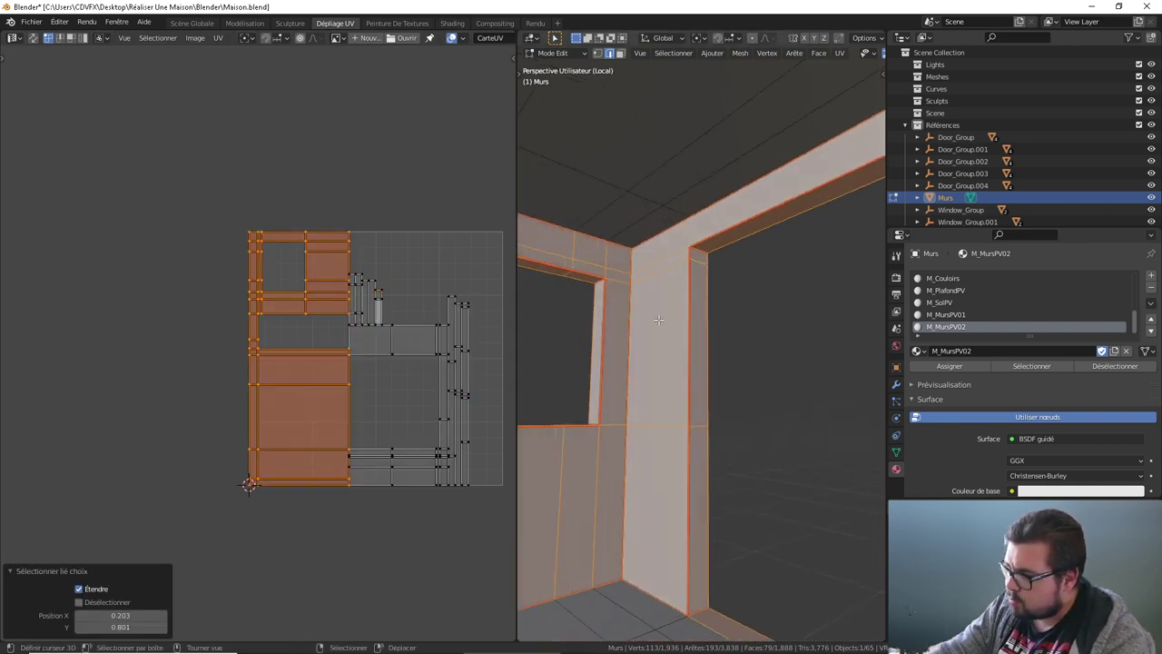
key("alt+a")
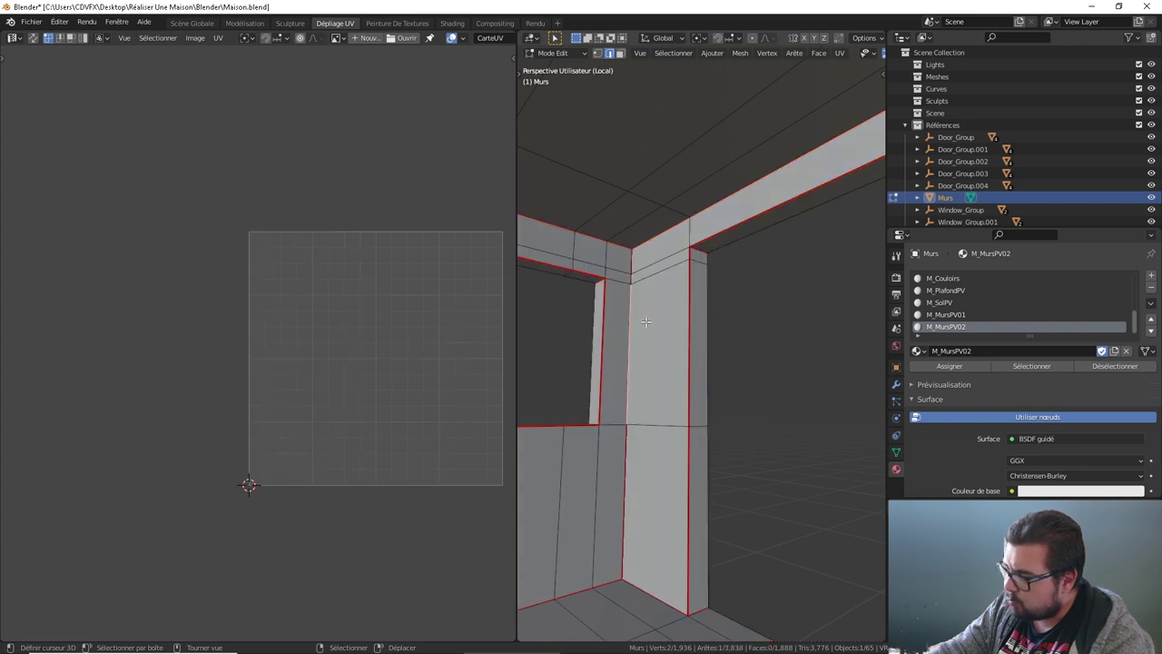
left_click(1022, 366)
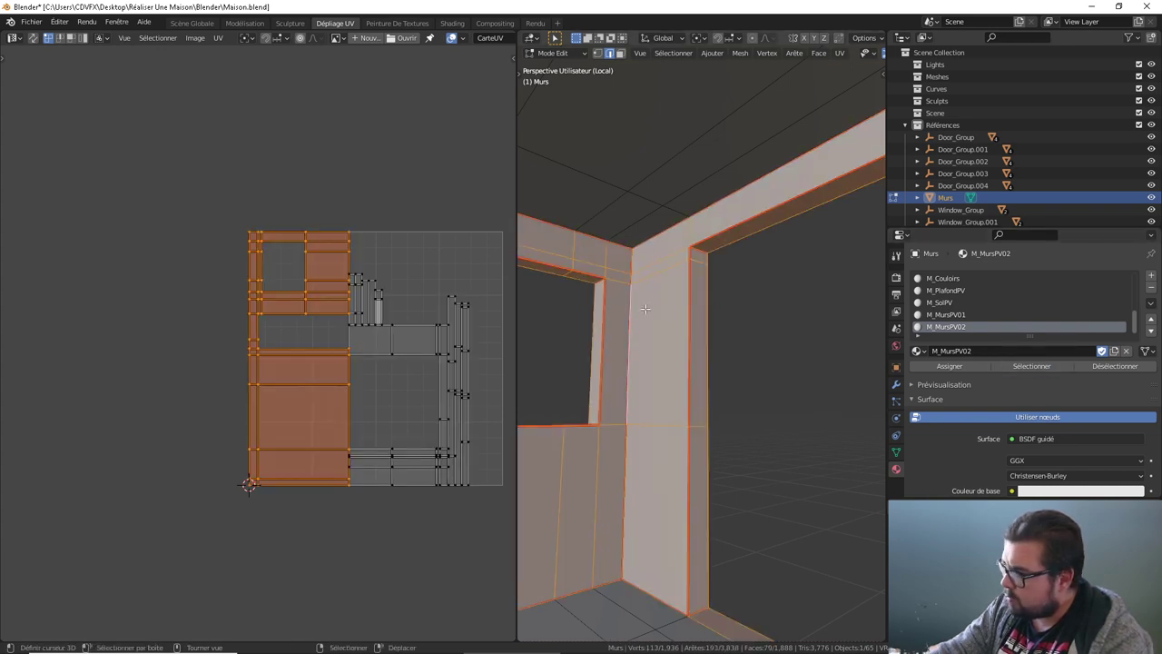
mouse_move(714, 319)
middle_mouse_down()
mouse_move(767, 324)
mouse_move(561, 324)
mouse_move(671, 318)
middle_mouse_up()
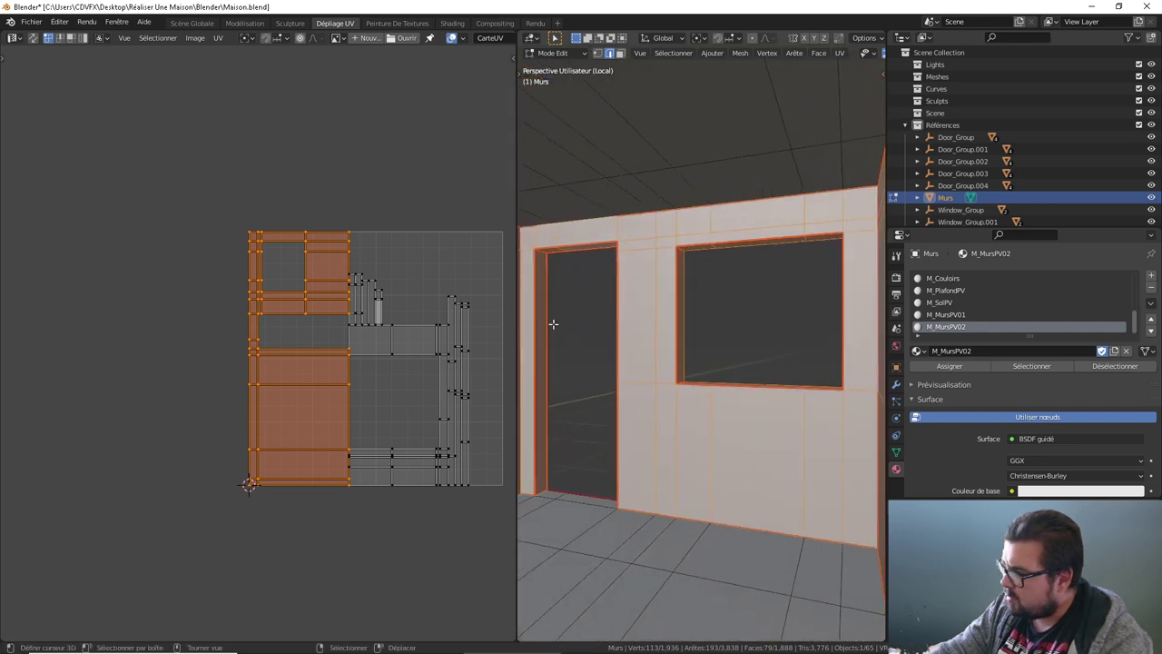
Step: Mark the two vertical corner edges as UV seams and re-unwrap the wall faces
left_click(673, 319)
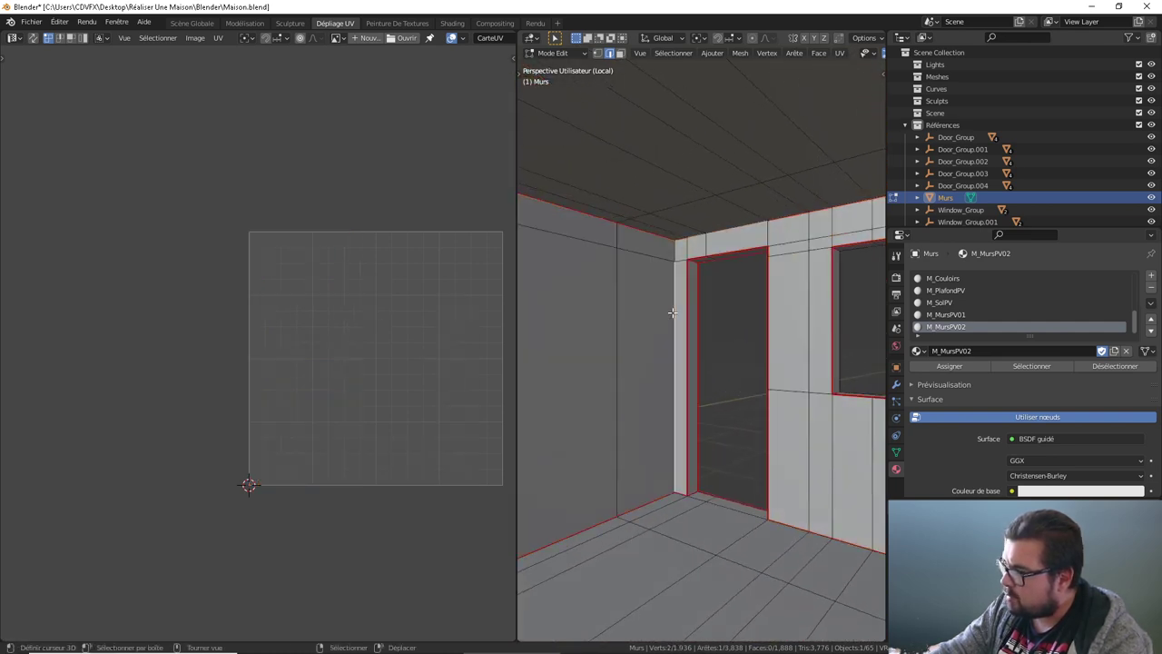
left_click(674, 303, "shift")
key("ctrl+e")
left_click(663, 310)
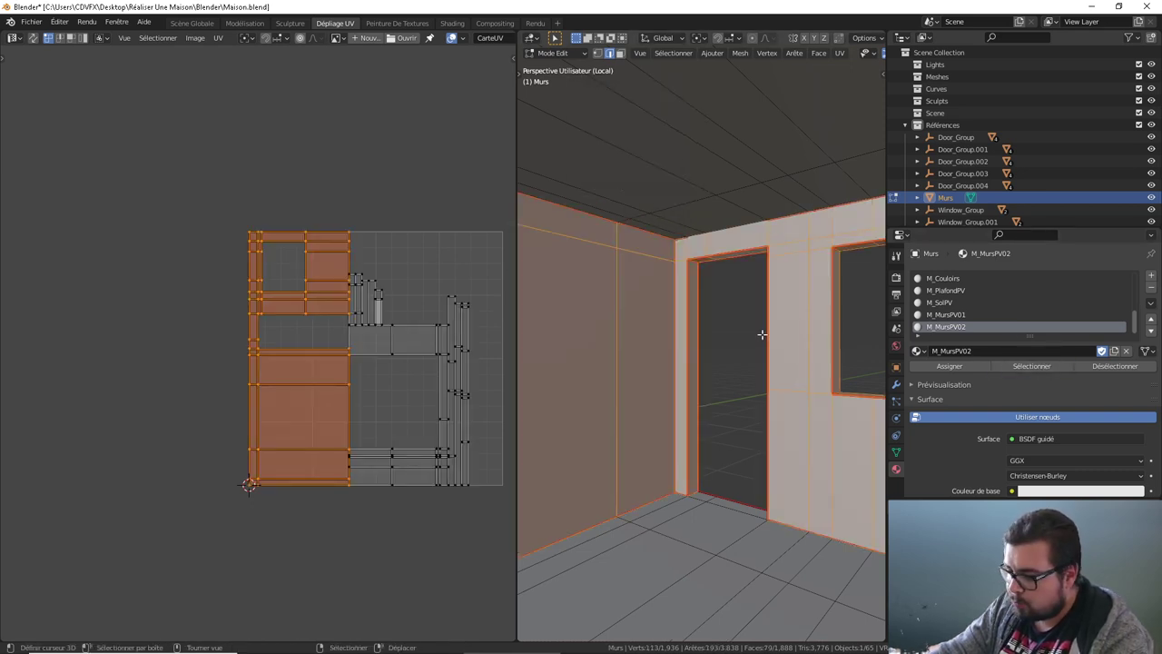
key("u")
left_click(717, 227)
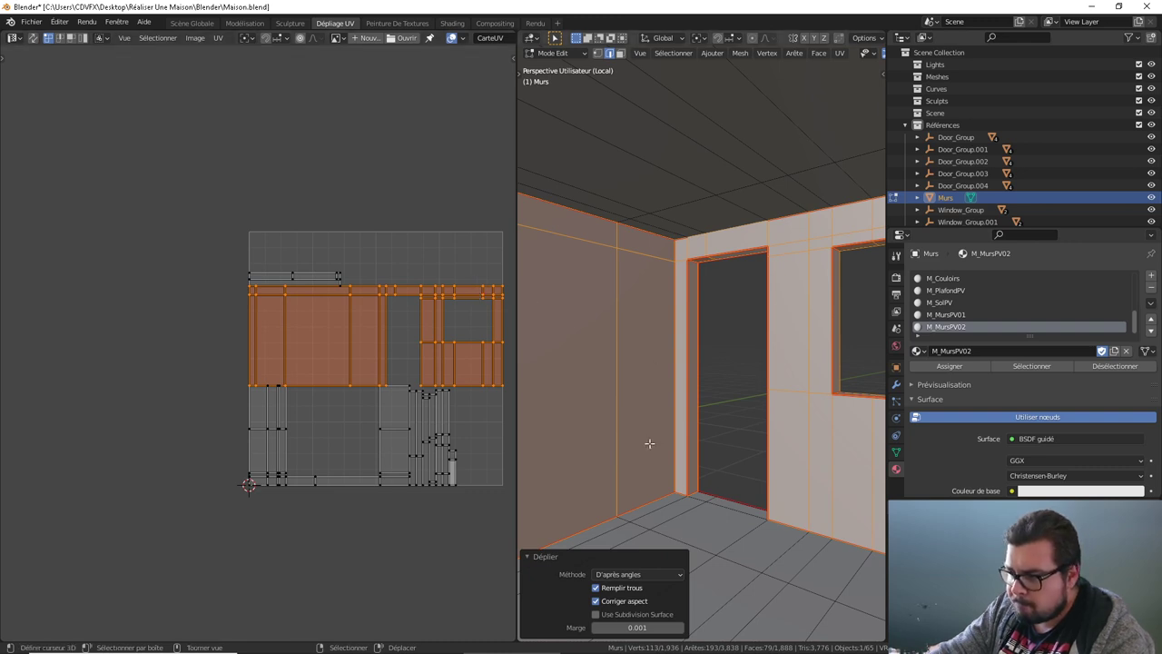
Step: Select the whole mesh and unwrap it again with Déplier
key("a")
left_click(663, 376)
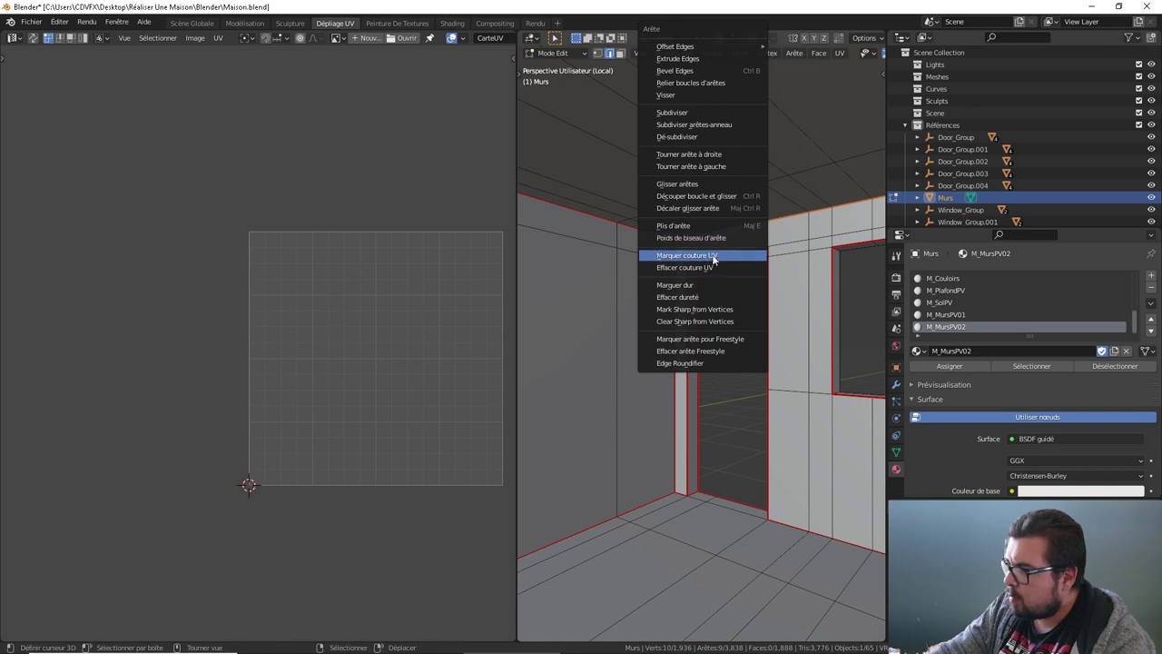
key("a")
key("a")
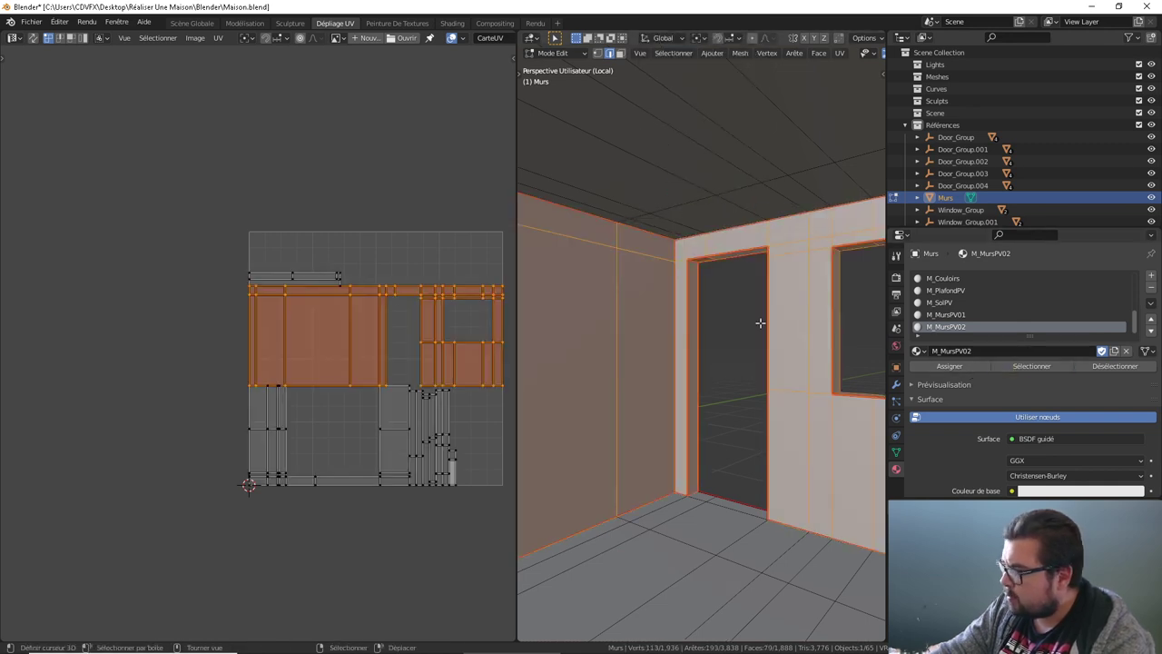
key("u")
left_click(706, 223)
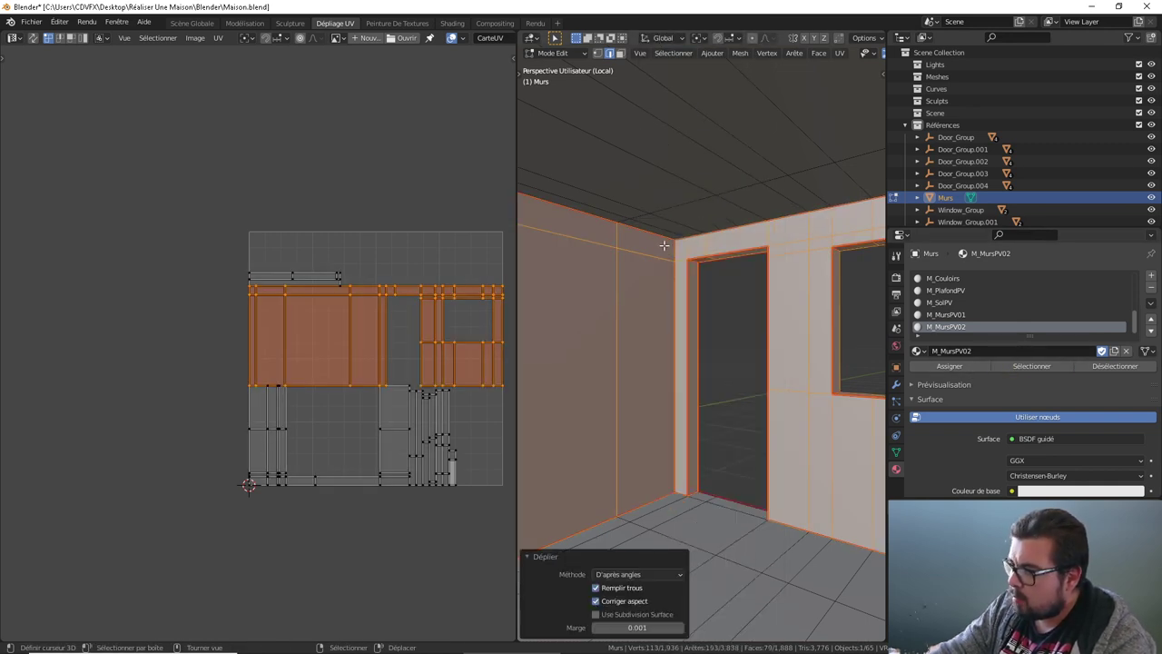
Step: Select only the M_MursPV02 faces and unwrap them with Déplier
key("alt+a")
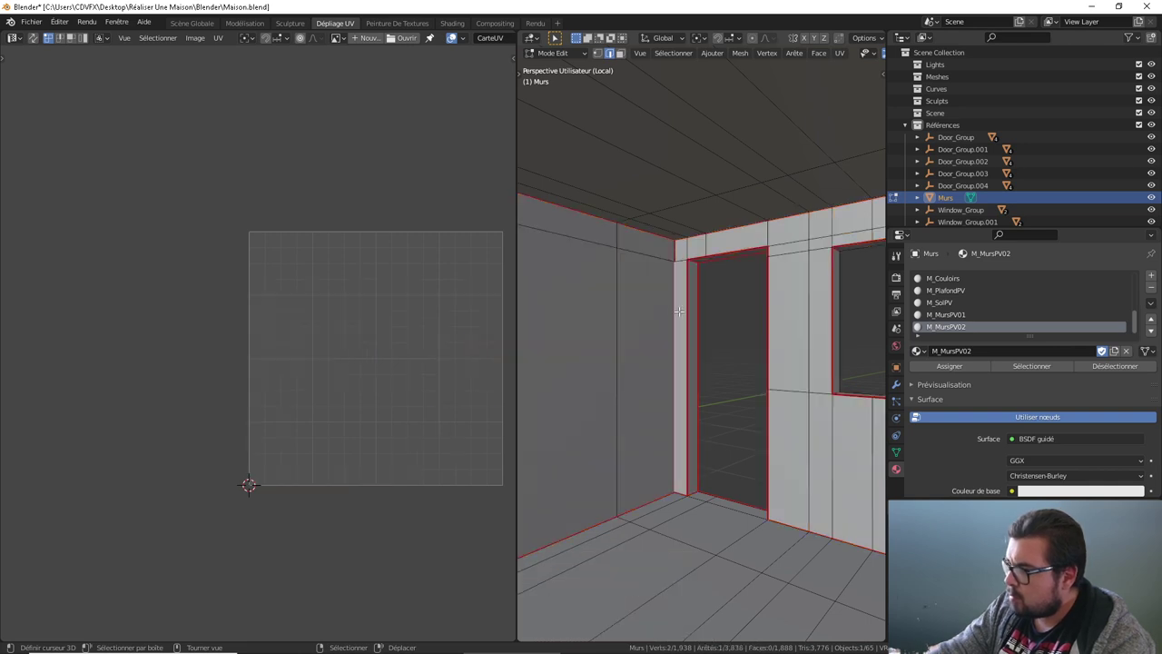
right_click(685, 304)
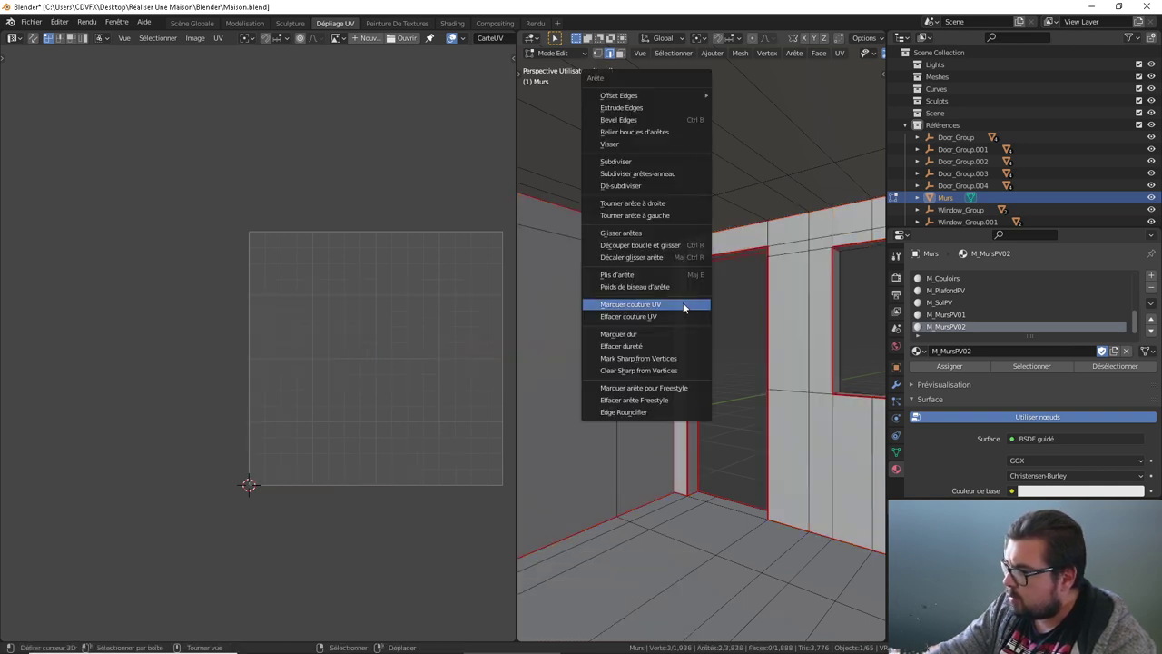
left_click(1036, 367)
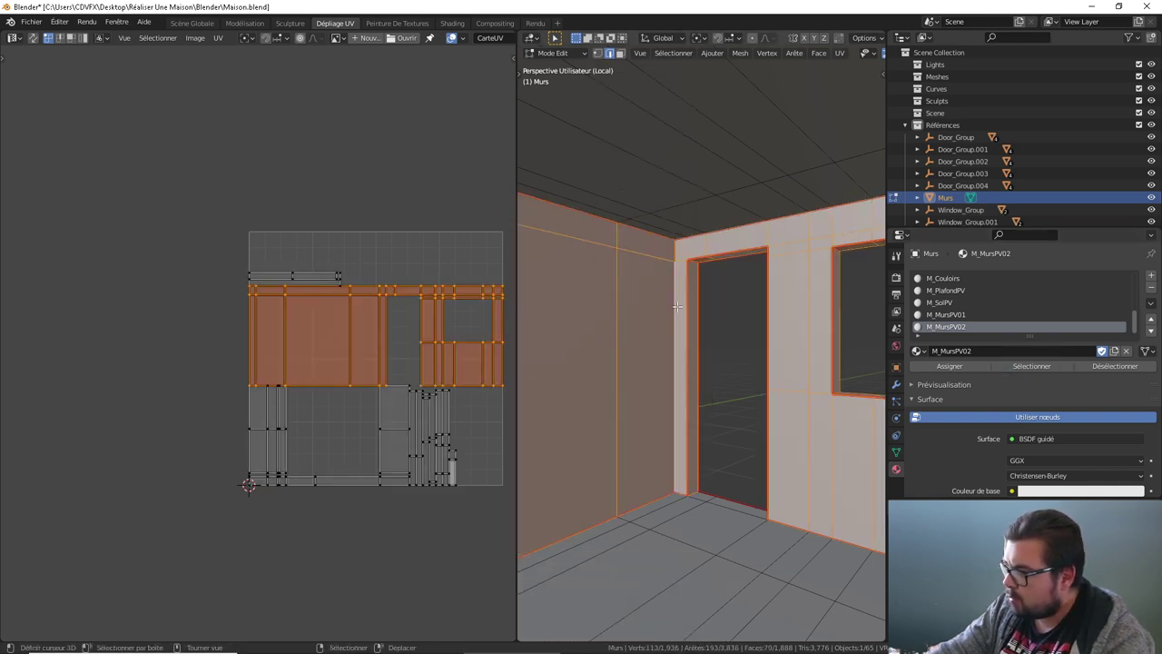
key("u")
left_click(639, 227)
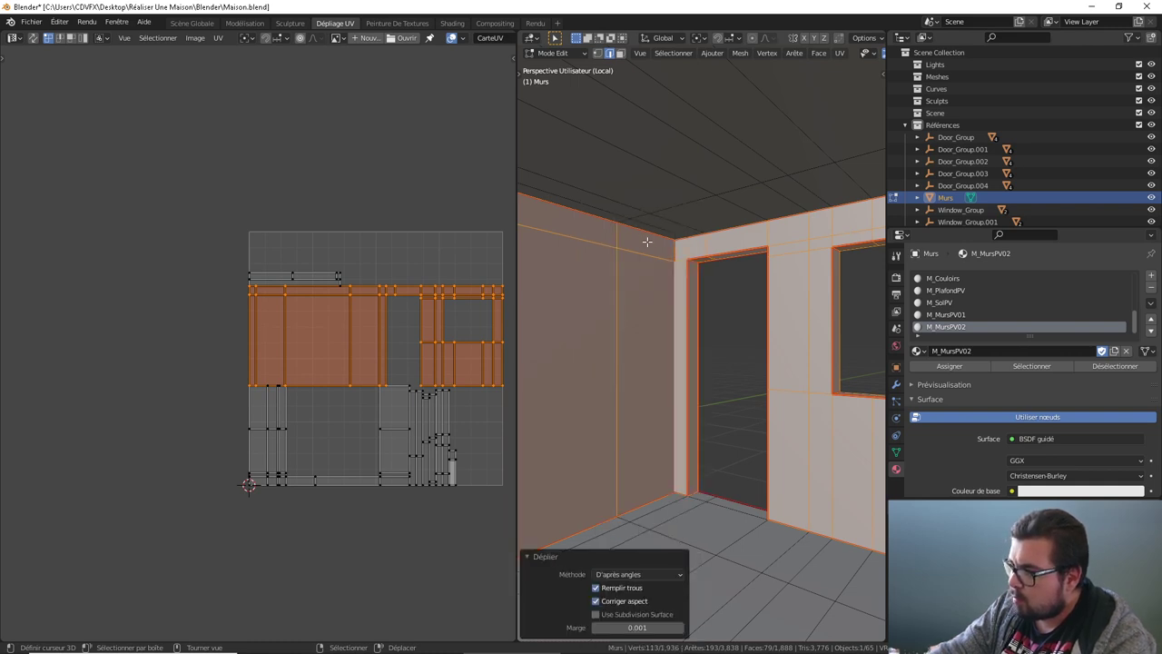
mouse_move(687, 299)
middle_mouse_down()
mouse_move(748, 301)
mouse_move(627, 300)
mouse_move(598, 313)
mouse_move(723, 292)
middle_mouse_up()
Step: Mark the top edge loops of the walls as seams
left_click(671, 259, "alt")
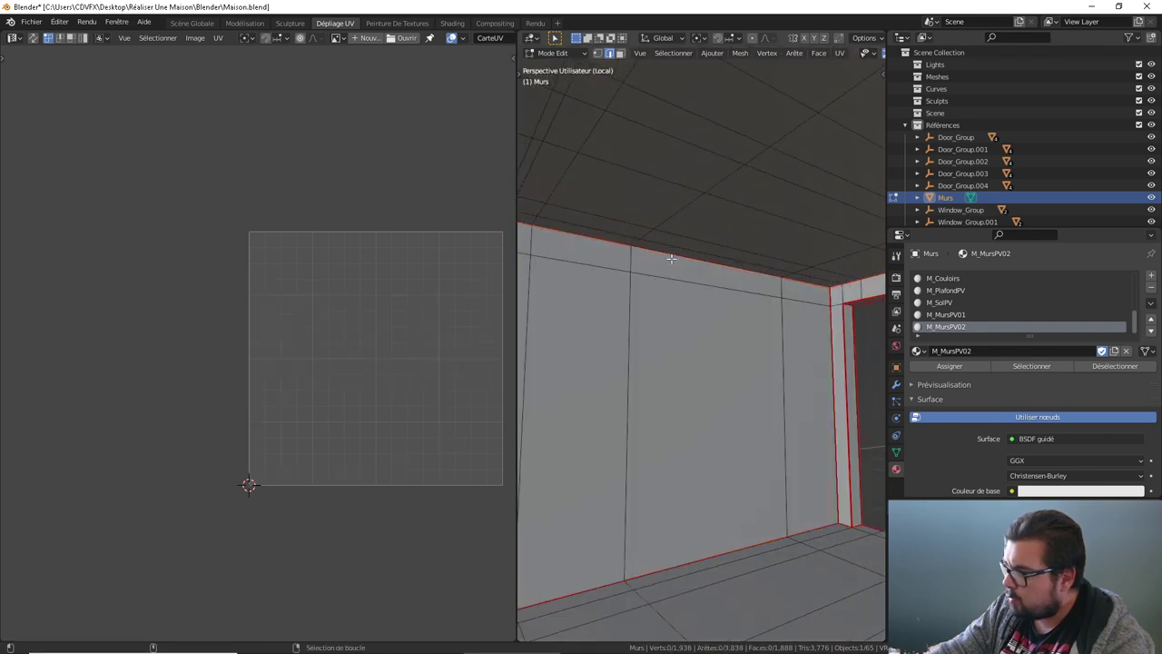
middle_click_drag(671, 259, 747, 279)
left_click(714, 287, "alt+shift")
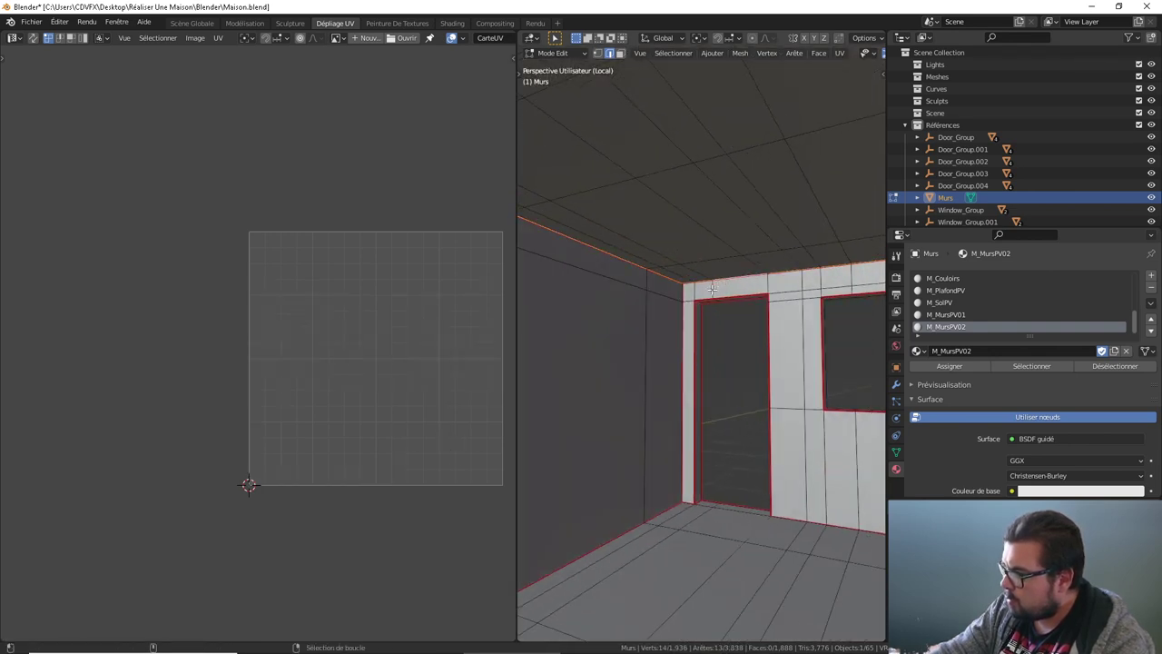
left_click(668, 499, "alt+shift")
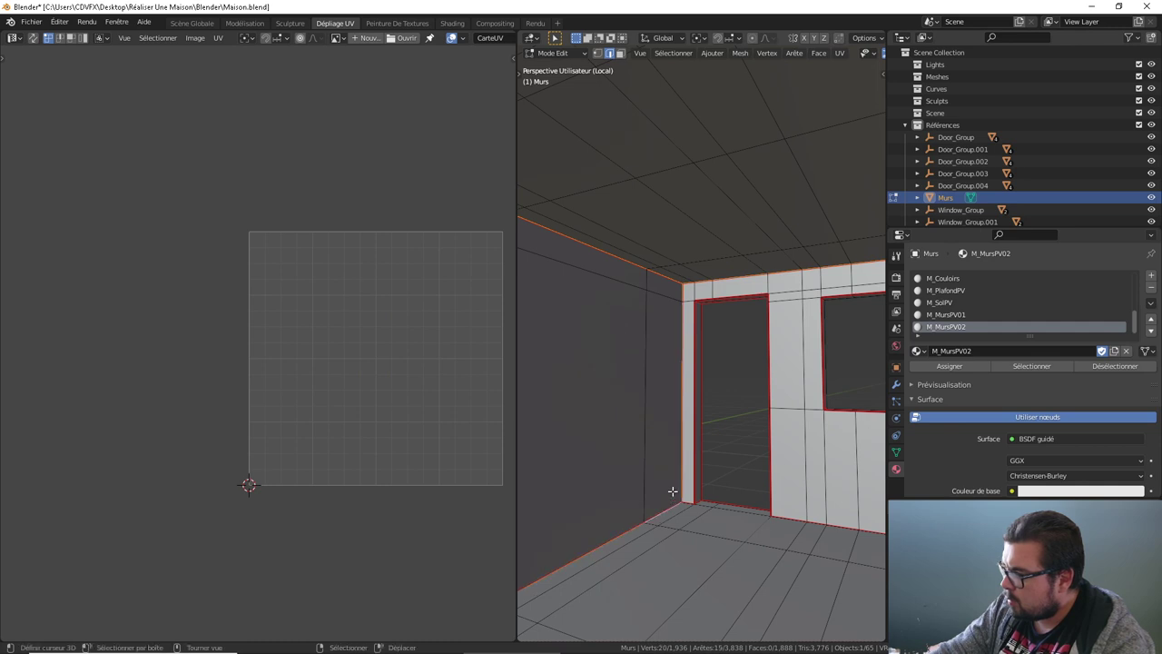
right_click(673, 485)
key("a")
left_click(679, 415)
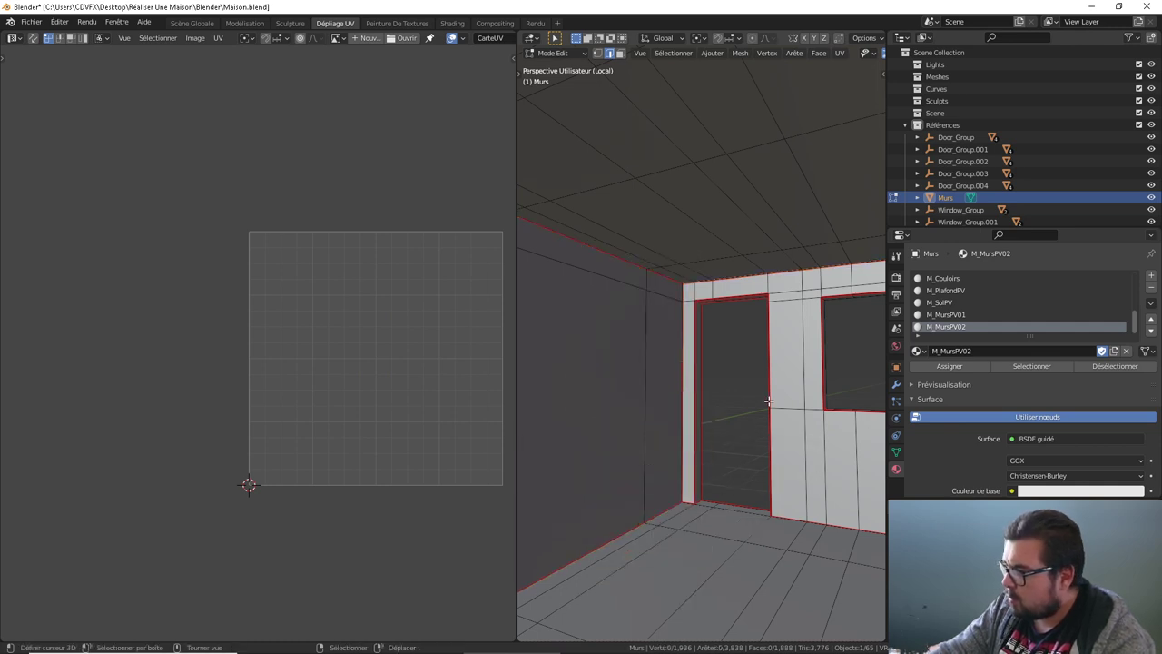
Step: Select the M_MursPV02 wall faces and unwrap them with Déplier
left_click(1031, 366)
key("u")
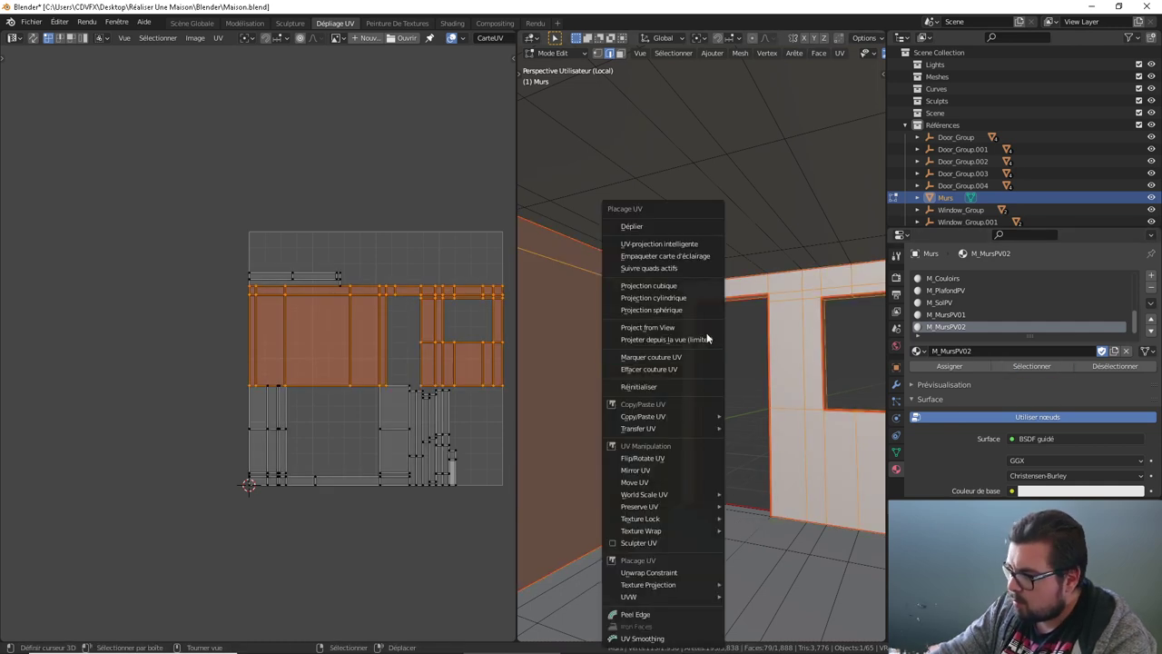
left_click(652, 226)
key("a")
left_click(647, 335)
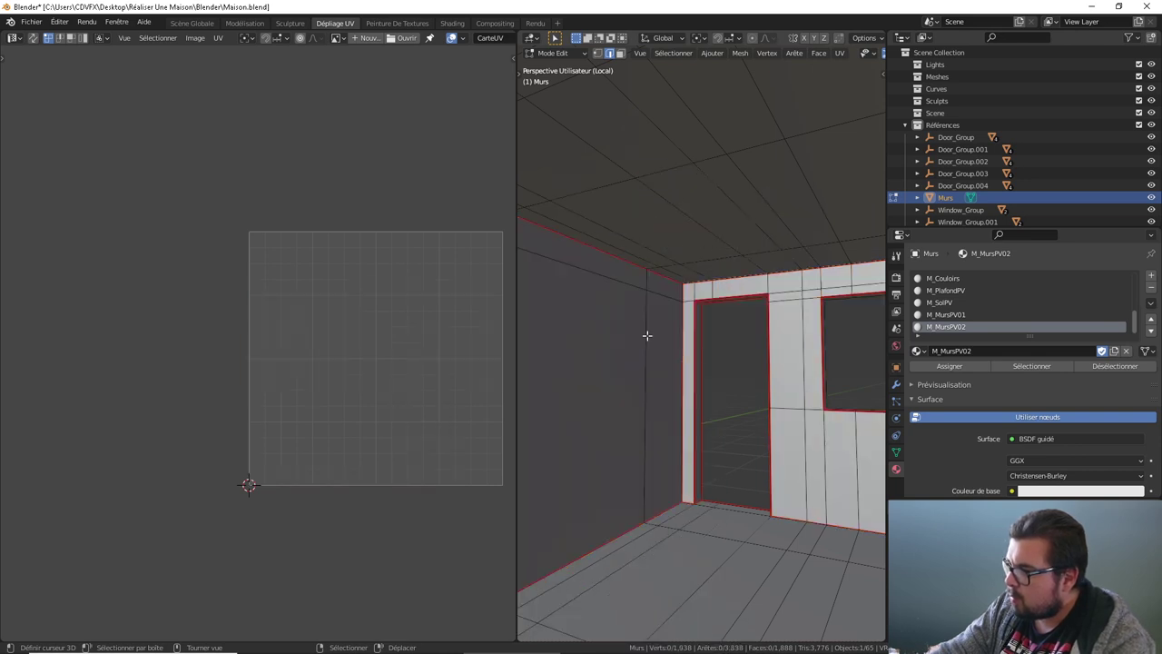
Step: Inspect the connected wall pieces in face mode, then reselect the M_MursPV02 faces
key("l")
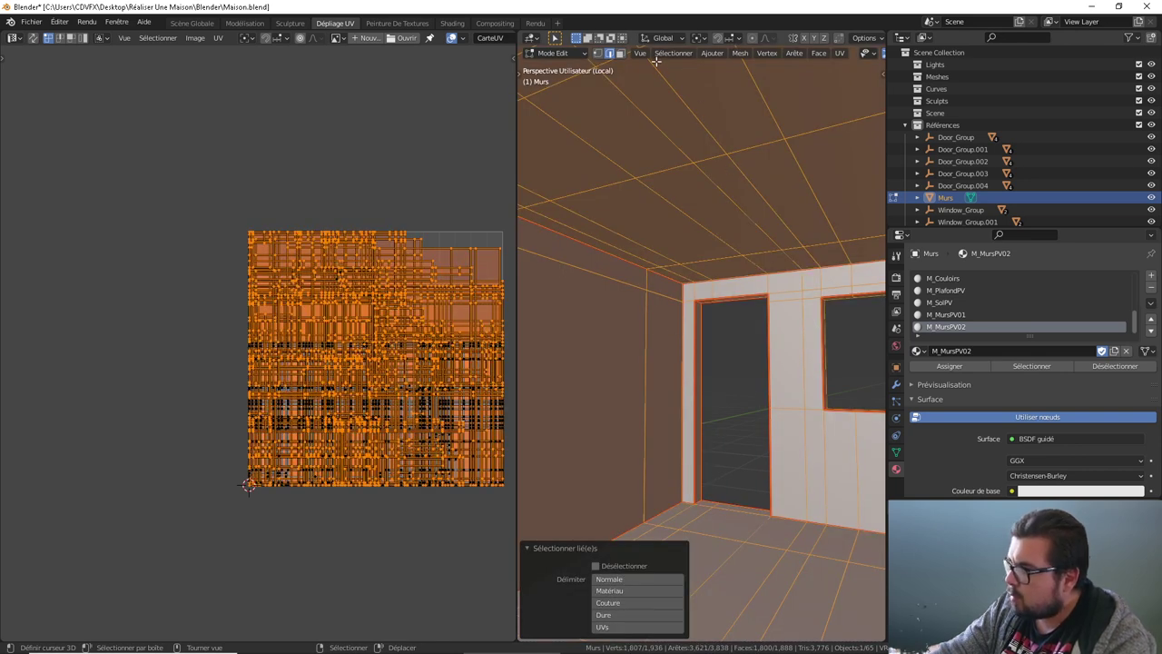
left_click(620, 53)
key("a")
left_click(655, 330)
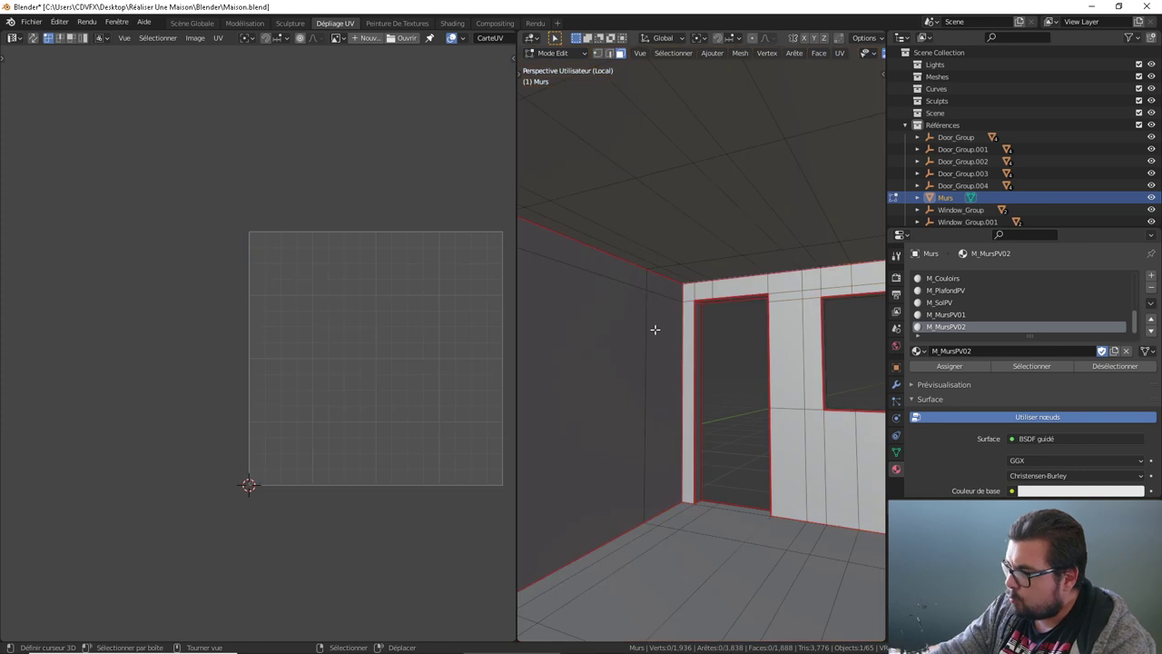
key("l")
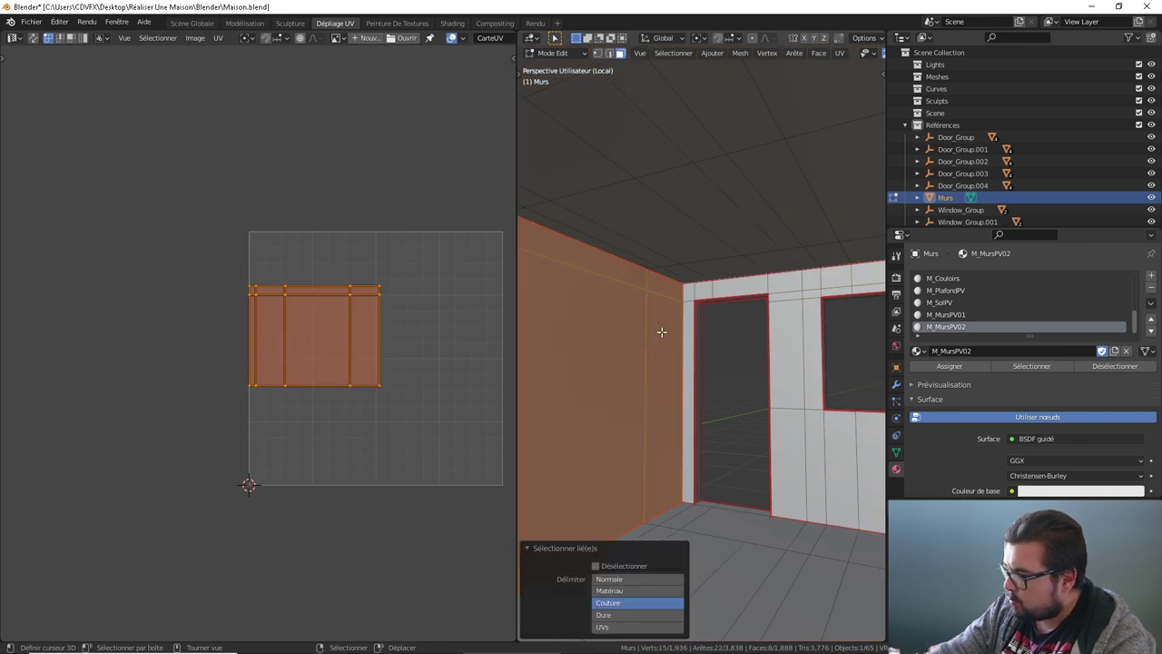
key("a")
left_click(645, 250)
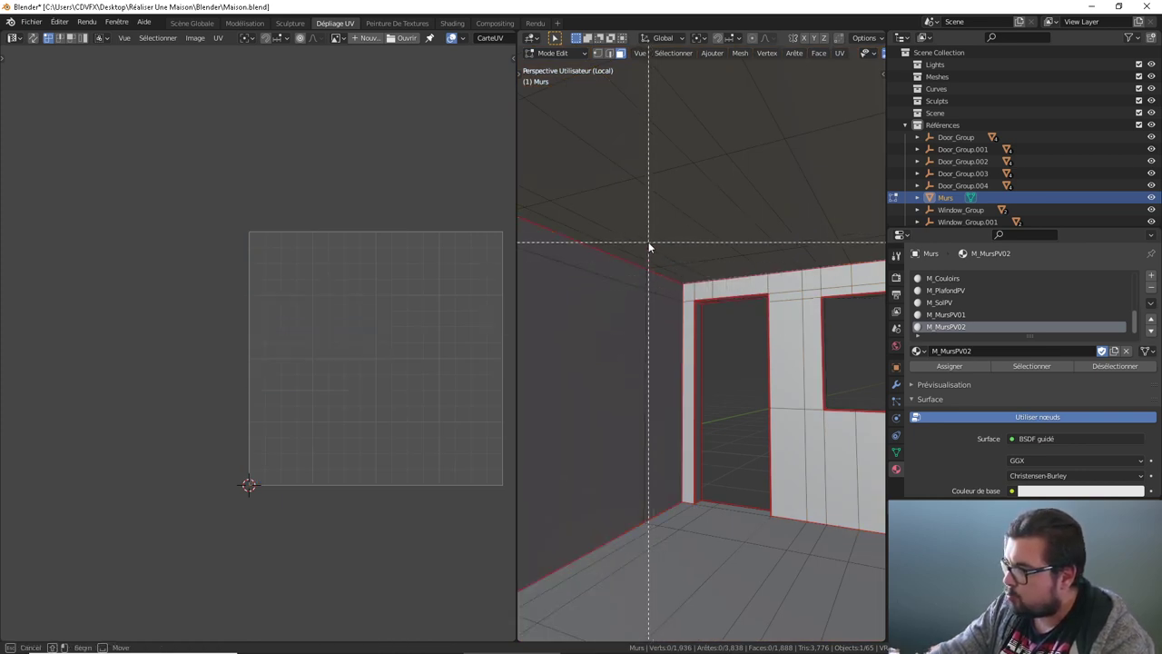
left_click(1032, 365)
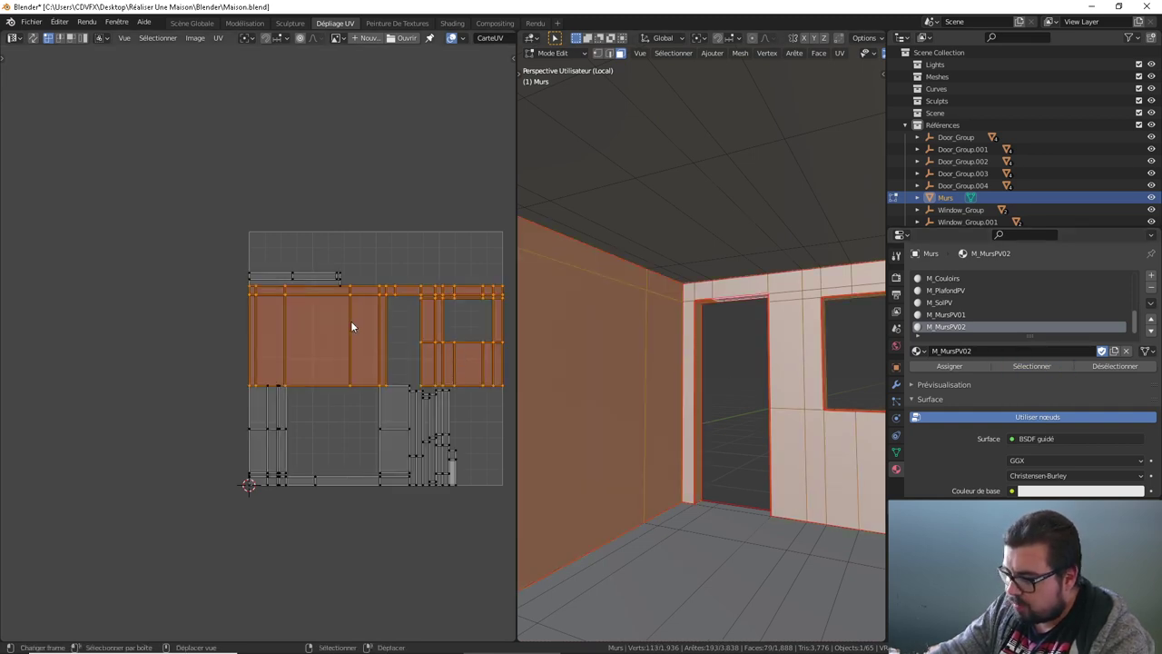
Step: Rotate one misoriented wall UV island 180 degrees
key("l")
key("alt+a")
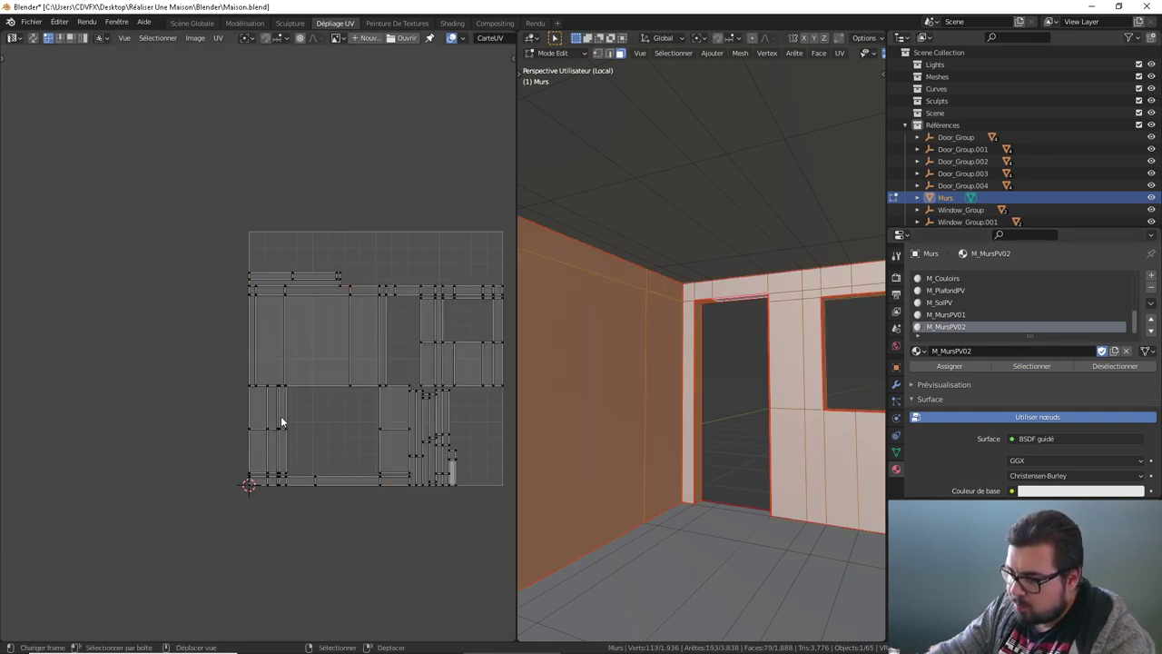
type("lr180")
key("Return")
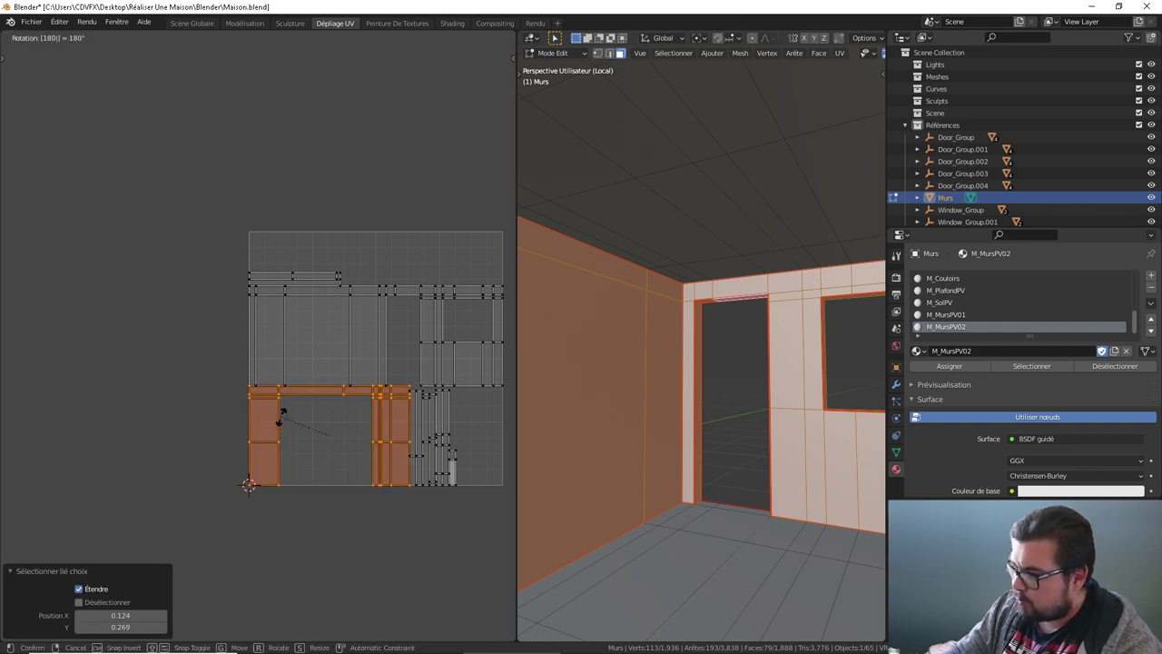
key("alt+a")
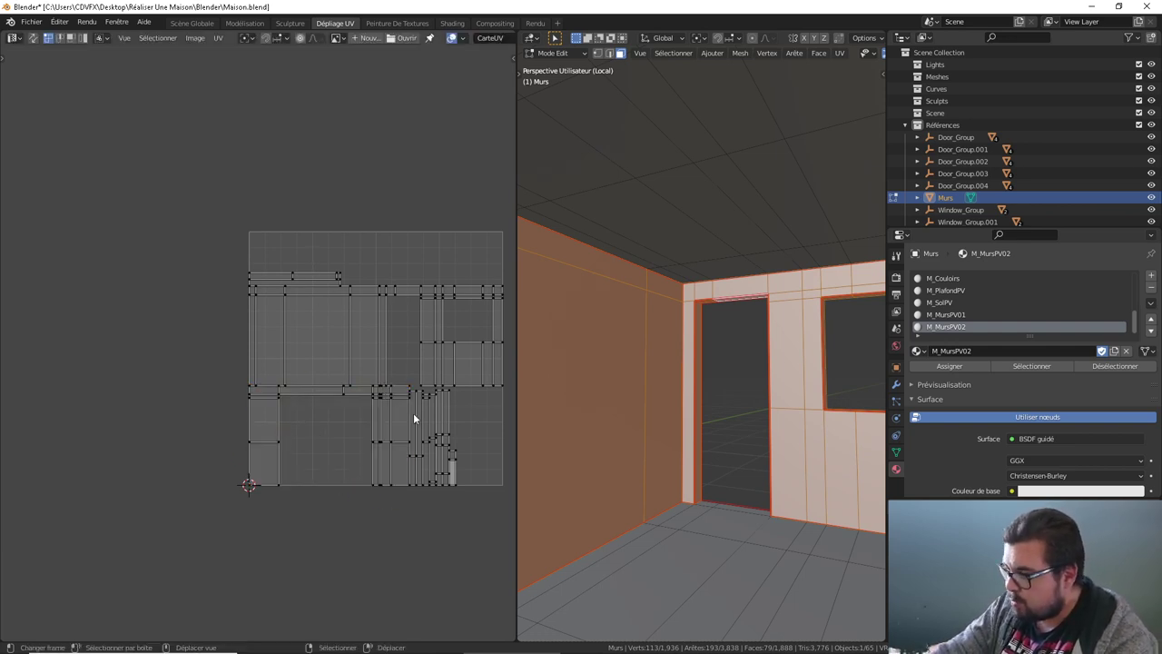
Step: Rotate the thin vertical UV islands 90 degrees to lie horizontally
key("l")
key("l")
key("l")
key("l")
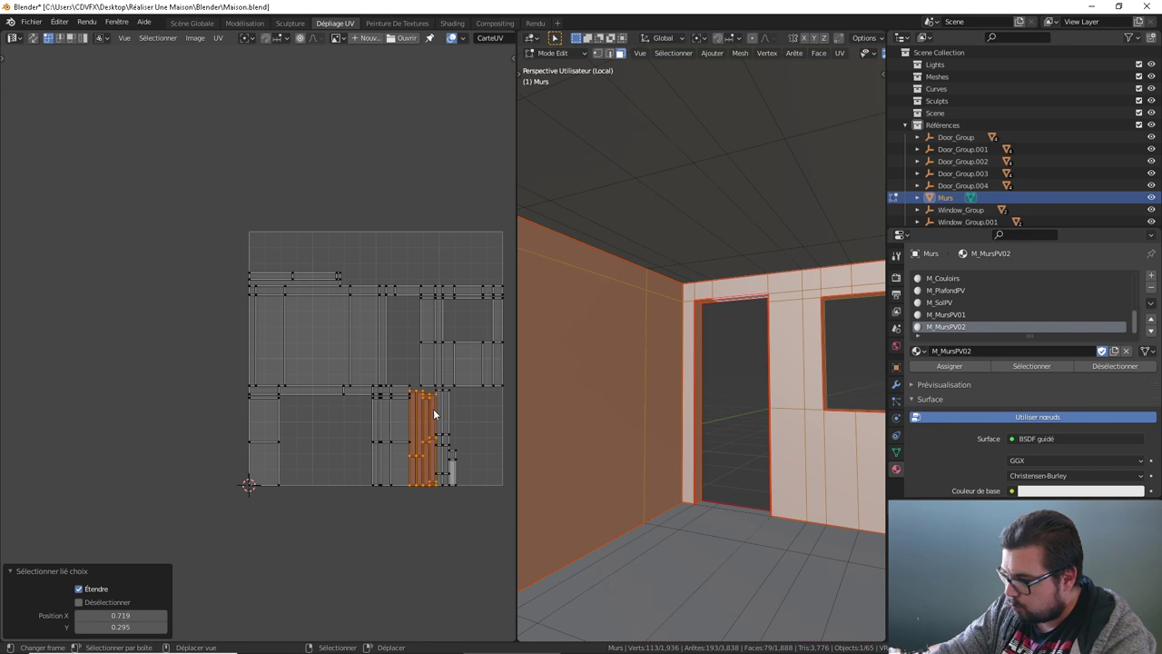
key("l")
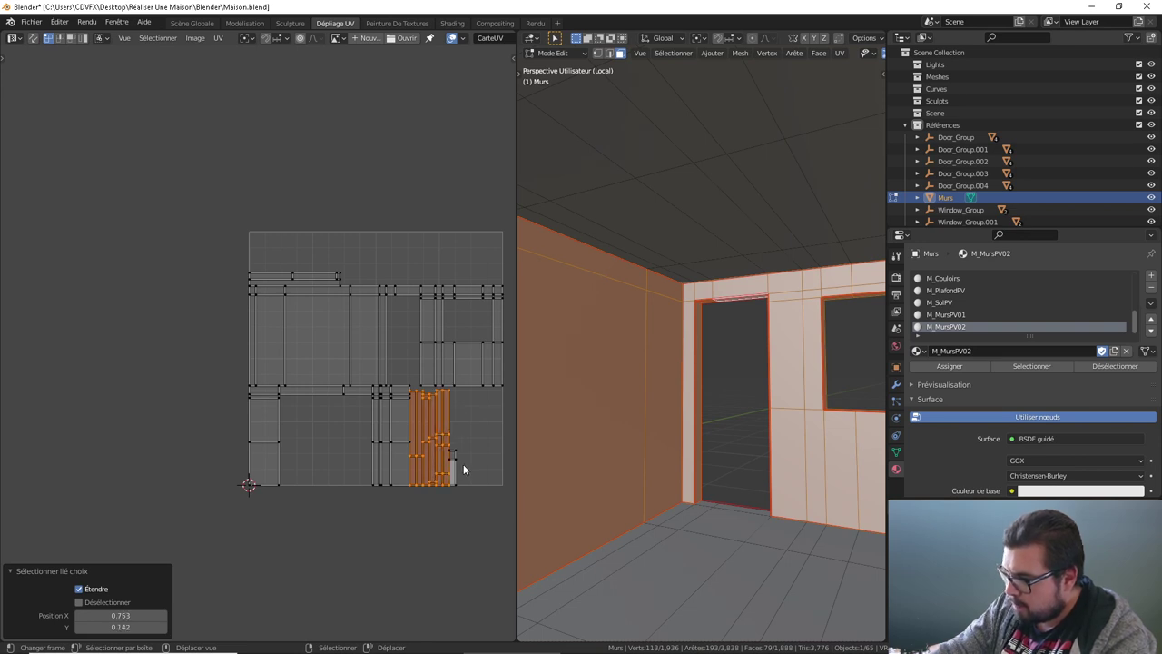
type("r90")
key("Return")
key("alt+a")
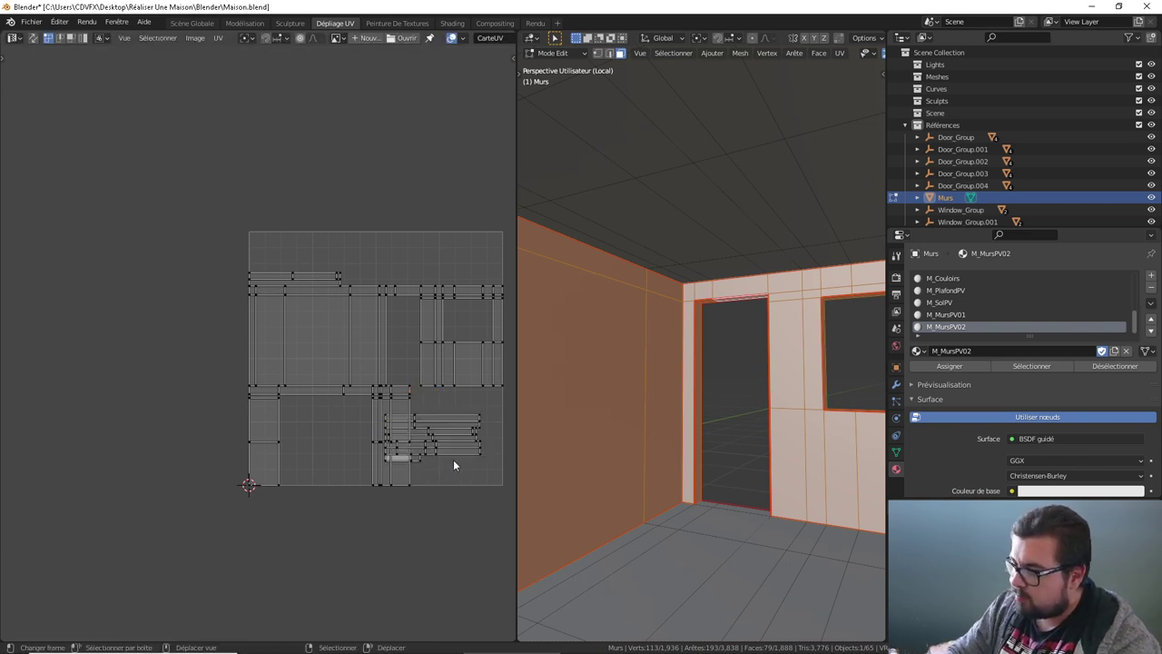
Step: Pack all UV islands into a tighter layout inside the square
key("a")
key("ctrl+p")
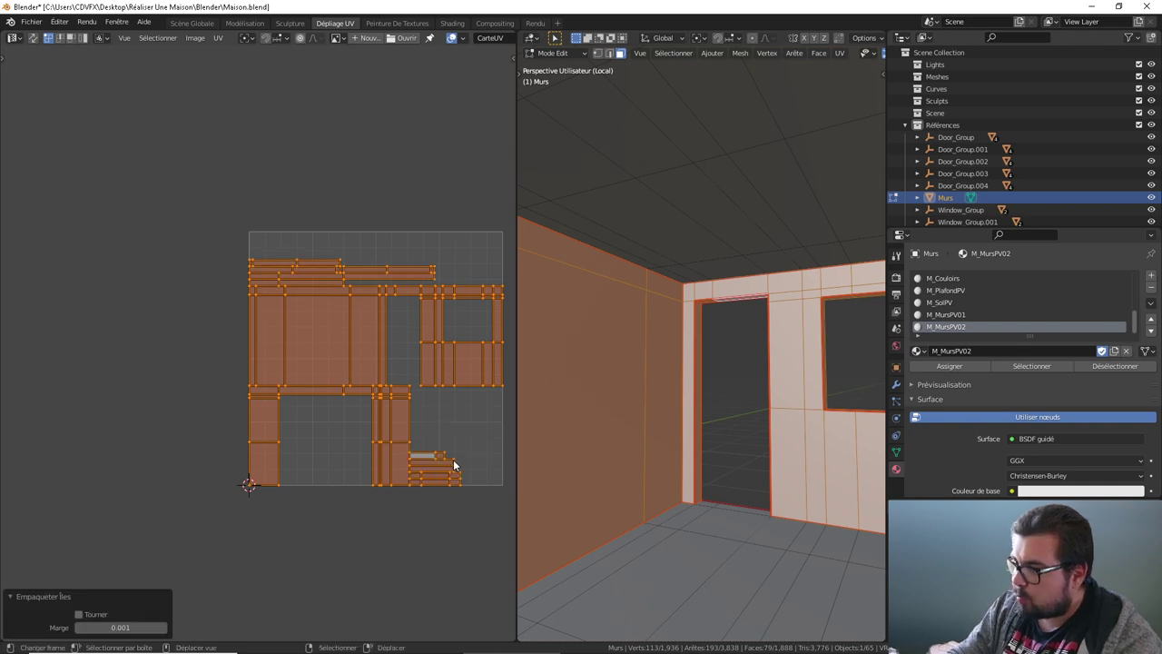
key("alt+a")
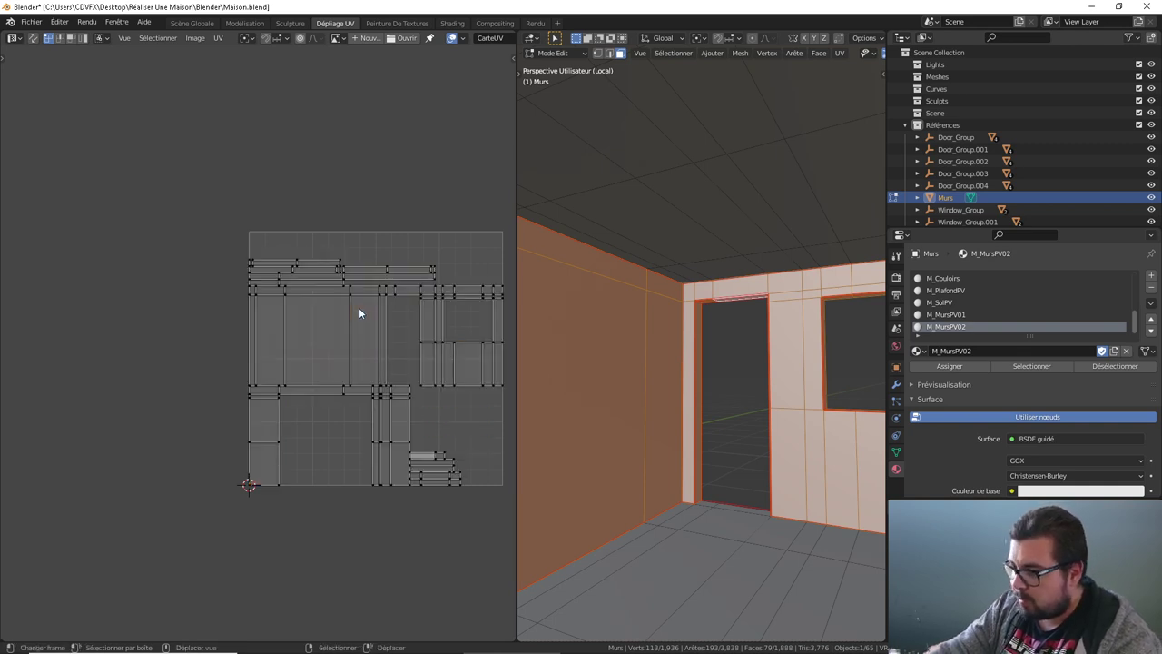
key("l")
key("g")
key("Escape")
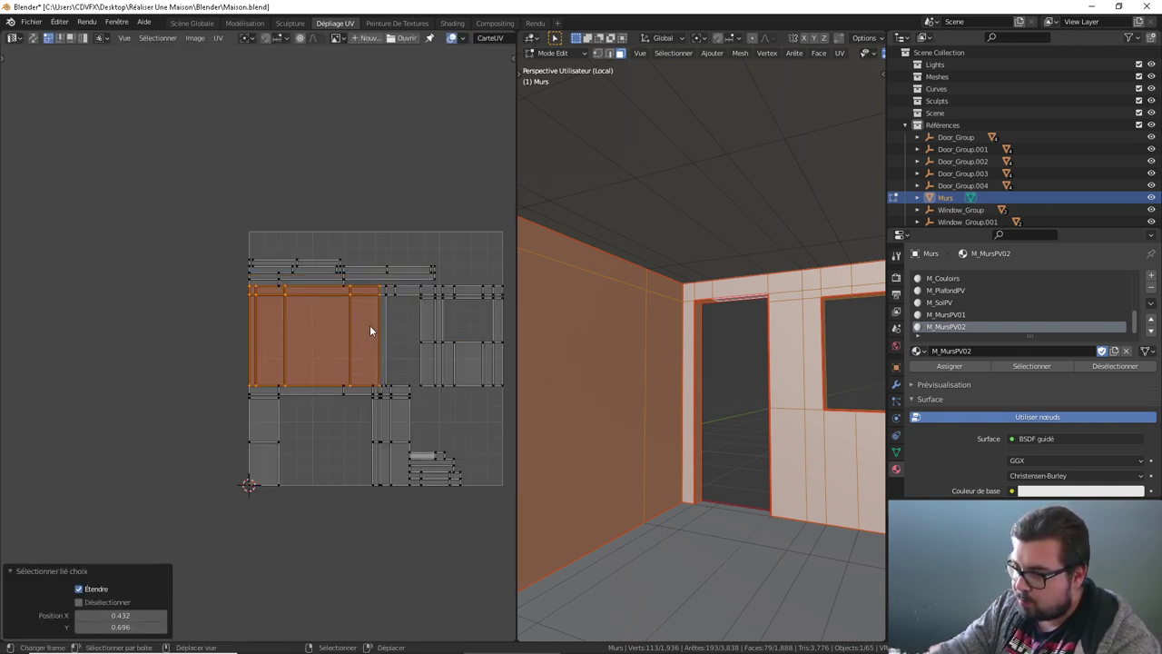
left_click(383, 326)
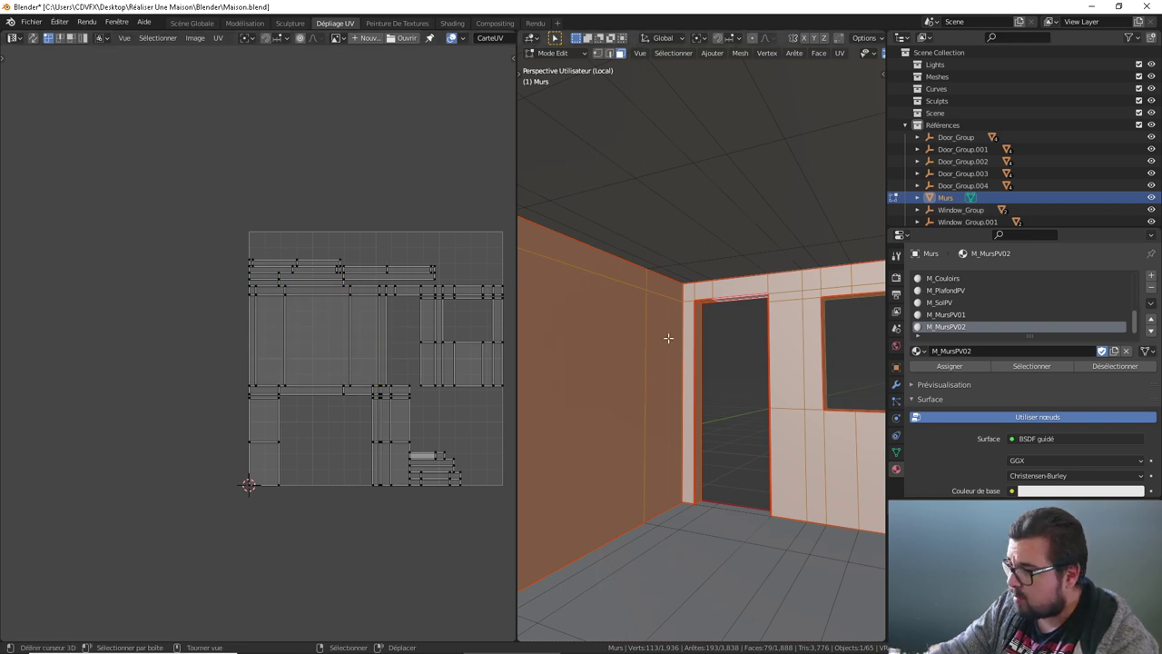
Step: Return the walls to Object Mode and view the wall with door and window
key("Tab")
mouse_move(674, 332)
middle_mouse_down()
mouse_move(724, 334)
mouse_move(643, 355)
mouse_move(806, 368)
middle_mouse_up()
scroll(644, 357, "up", 4)
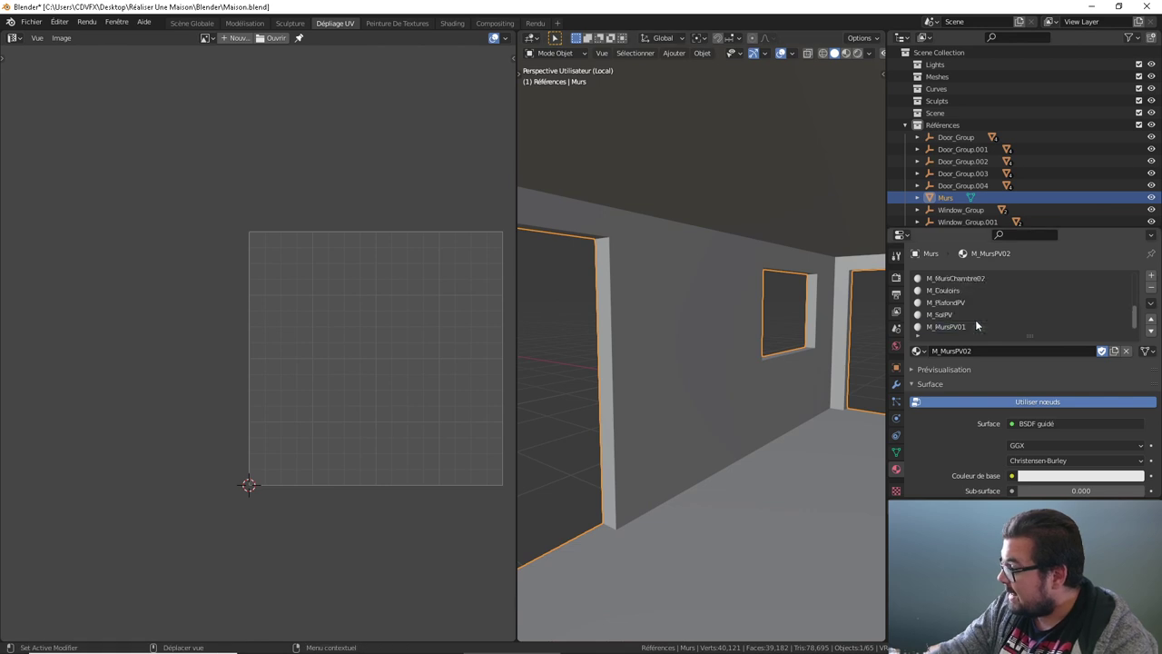
scroll(971, 321, "up", 3)
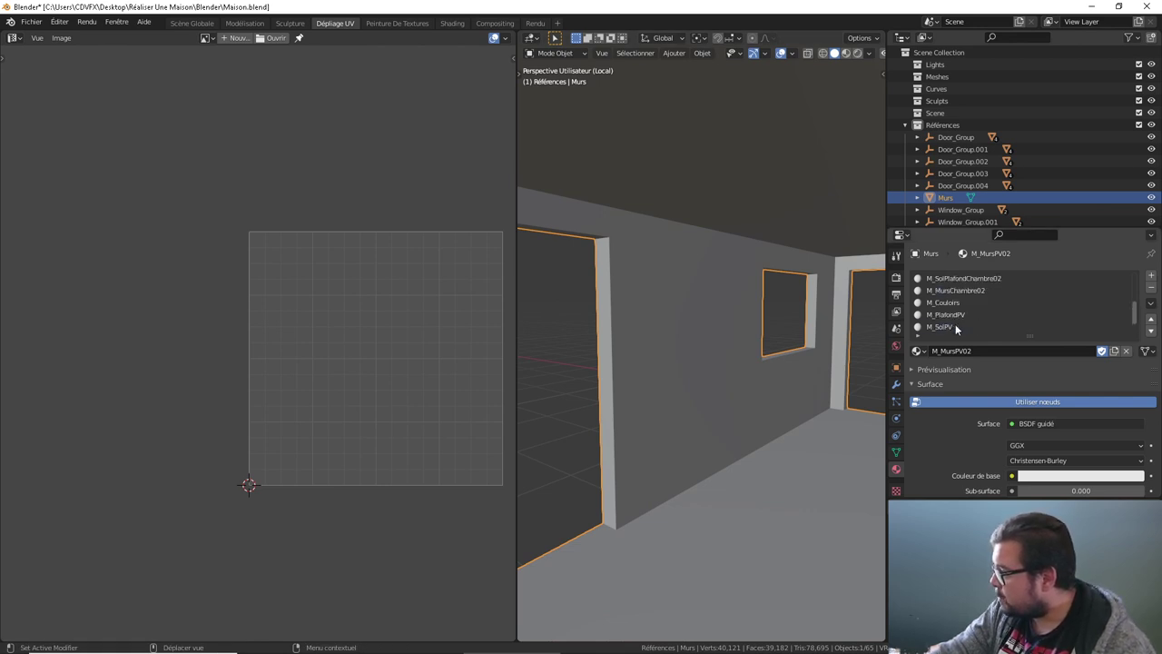
Step: Select the whole Murs mesh in Edit Mode, then return to Object Mode
key("a")
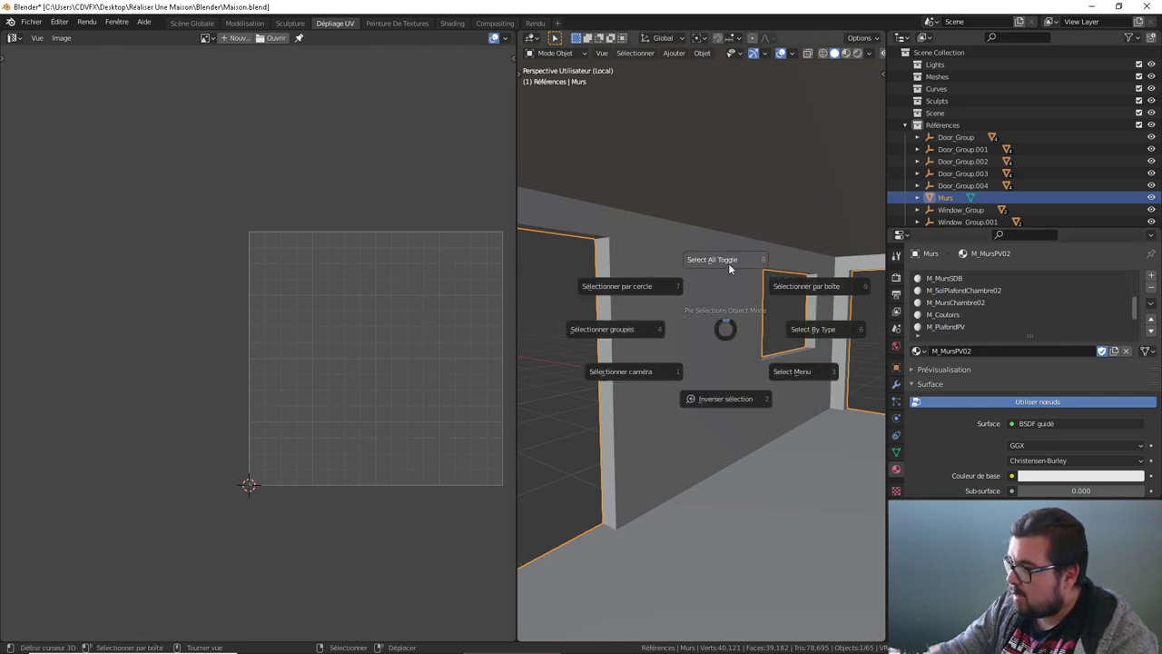
key("Tab")
key("a")
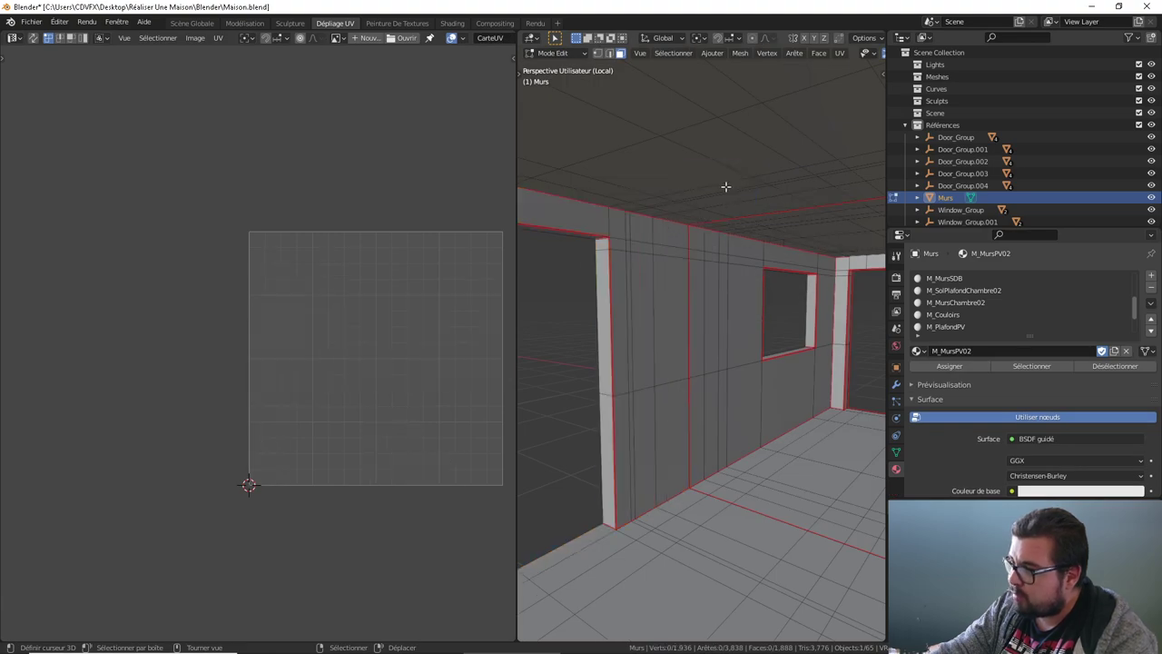
key("a")
left_click(731, 138)
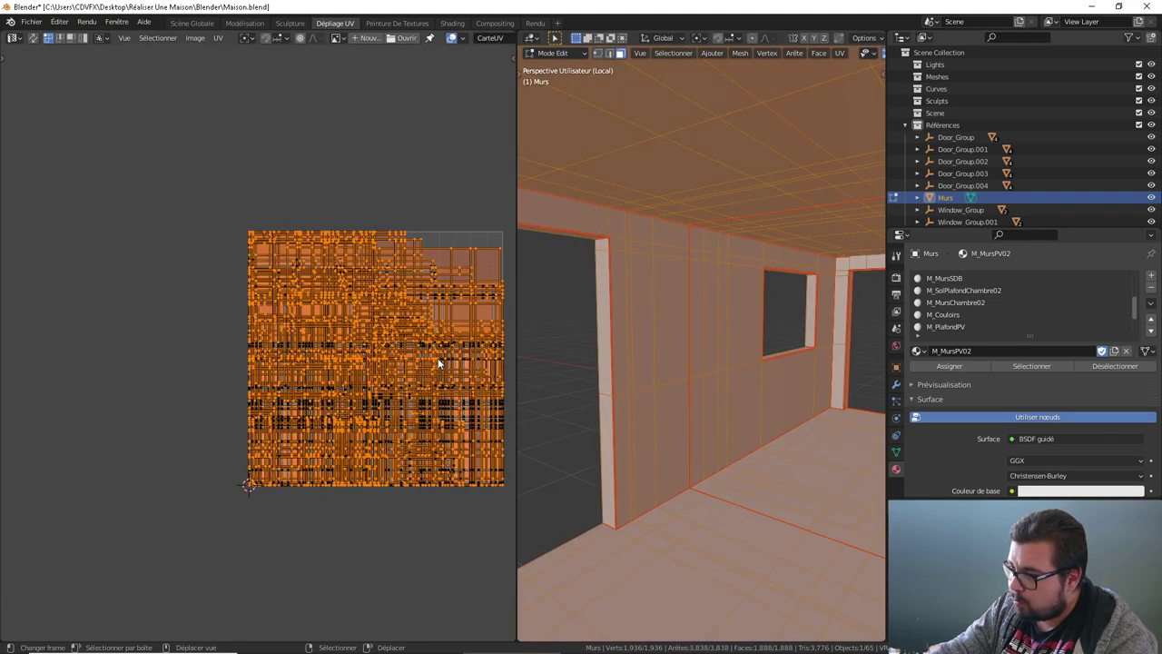
scroll(427, 366, "up", 4)
scroll(363, 336, "up", 1)
scroll(338, 312, "down", 4)
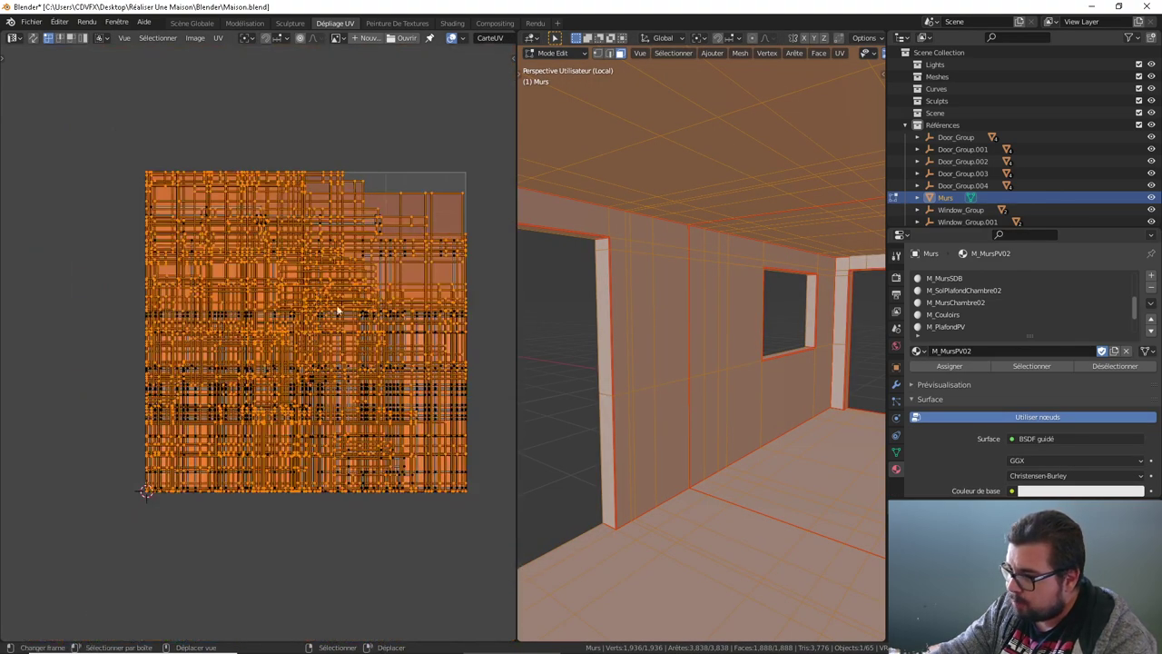
scroll(410, 326, "up", 1)
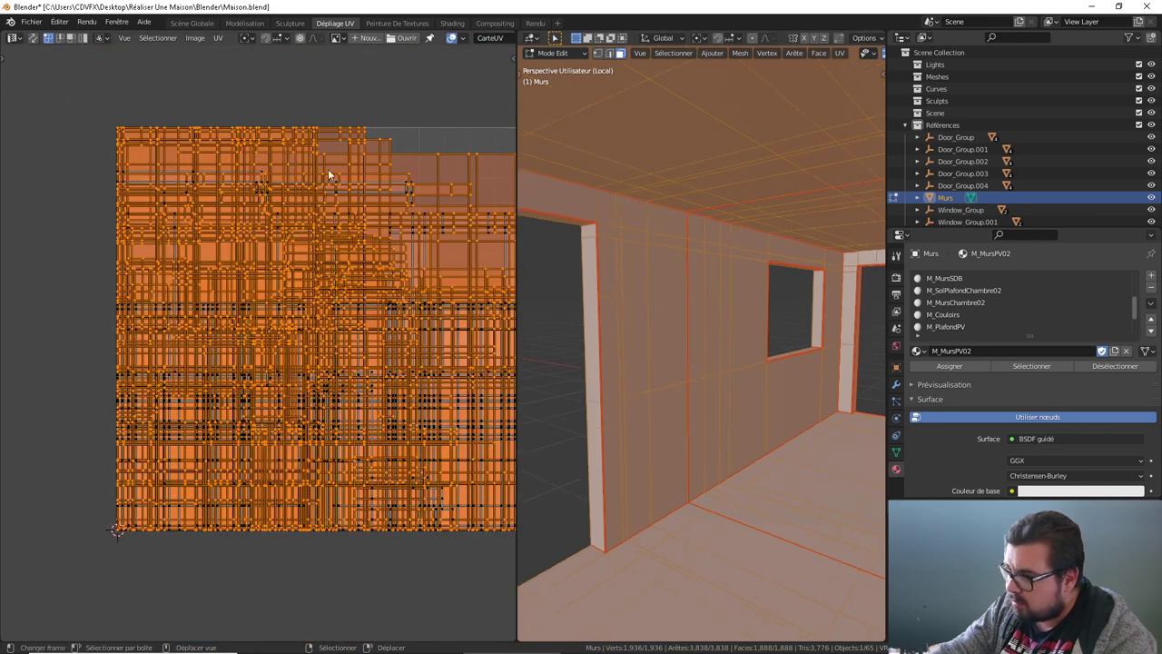
key("Tab")
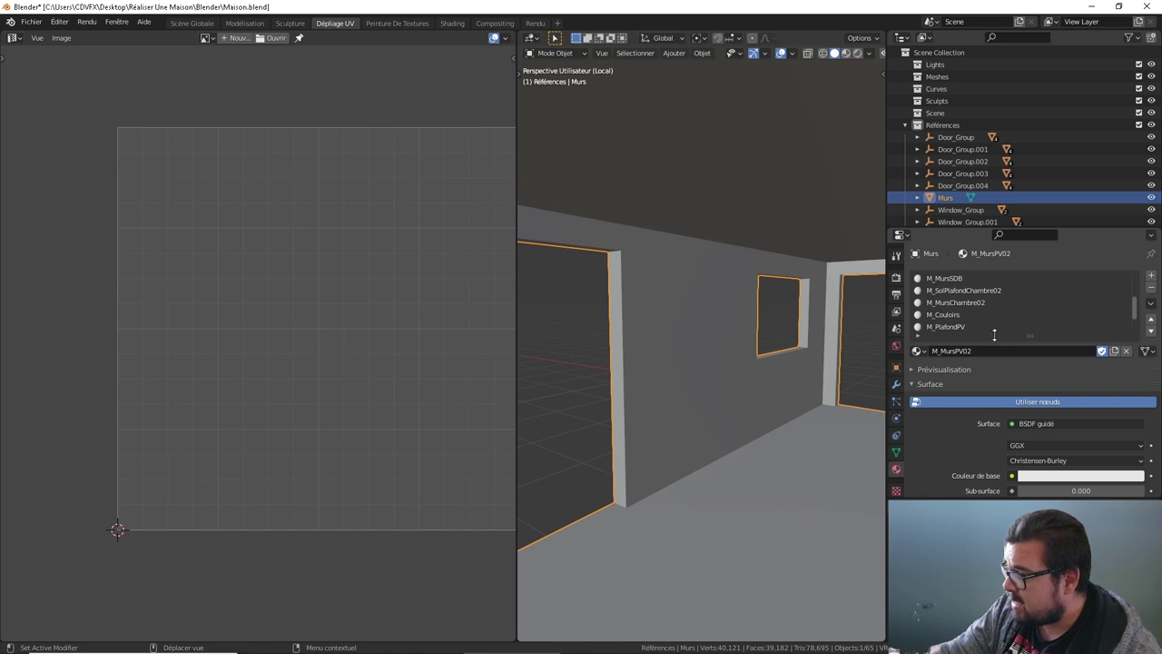
Step: Exit Local view so the whole house shows, viewed from its door side
mouse_move(670, 333)
middle_mouse_down()
mouse_move(743, 341)
mouse_move(719, 344)
middle_mouse_up()
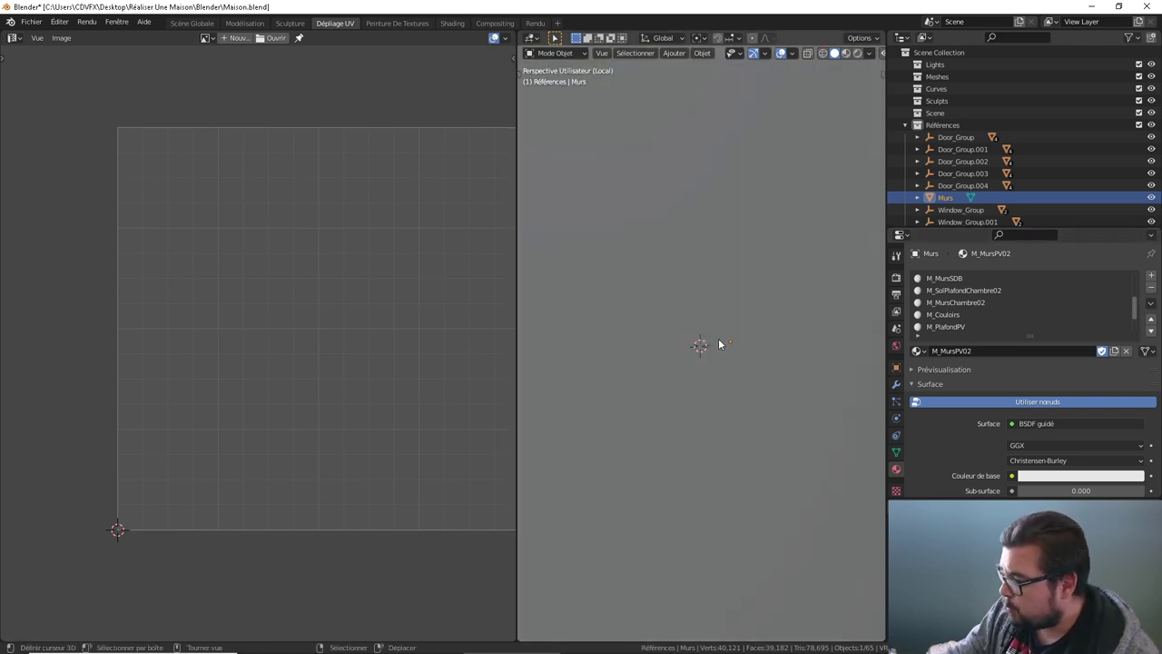
key("KP_Divide")
mouse_move(709, 443)
middle_mouse_down()
mouse_move(650, 349)
mouse_move(729, 348)
mouse_move(655, 349)
mouse_move(708, 327)
middle_mouse_up()
Step: Rename the door frame's material to Door_Frame, correcting the initial 'Dorr_Frame' typo
left_click(716, 327)
scroll(732, 322, "up", 3)
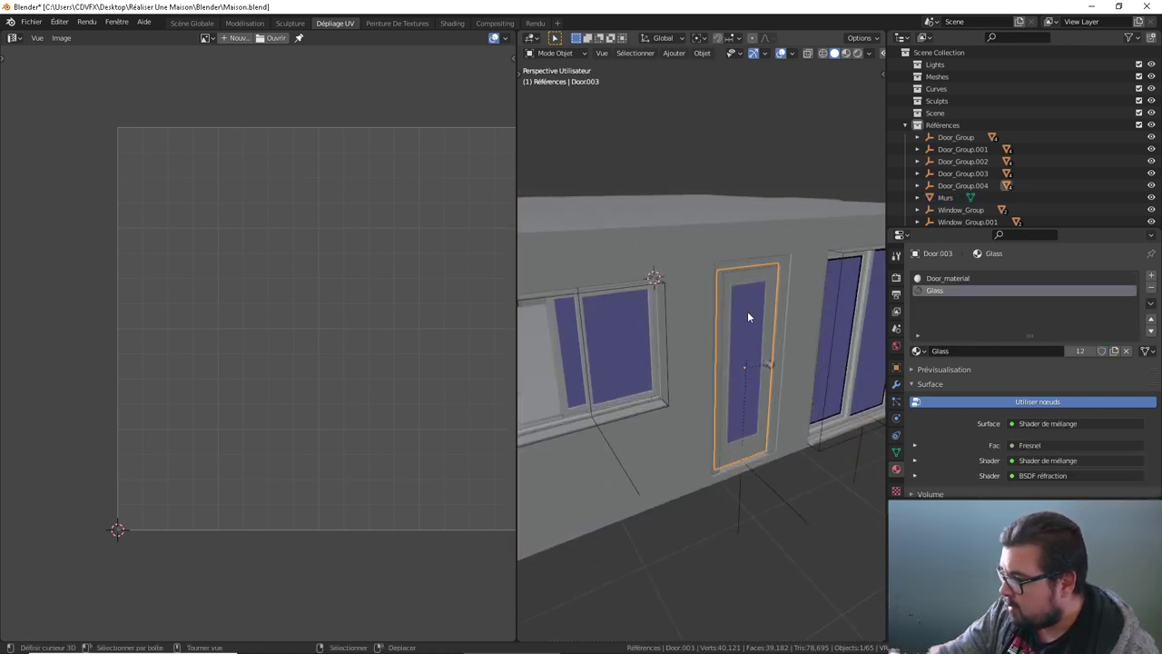
left_click(785, 272)
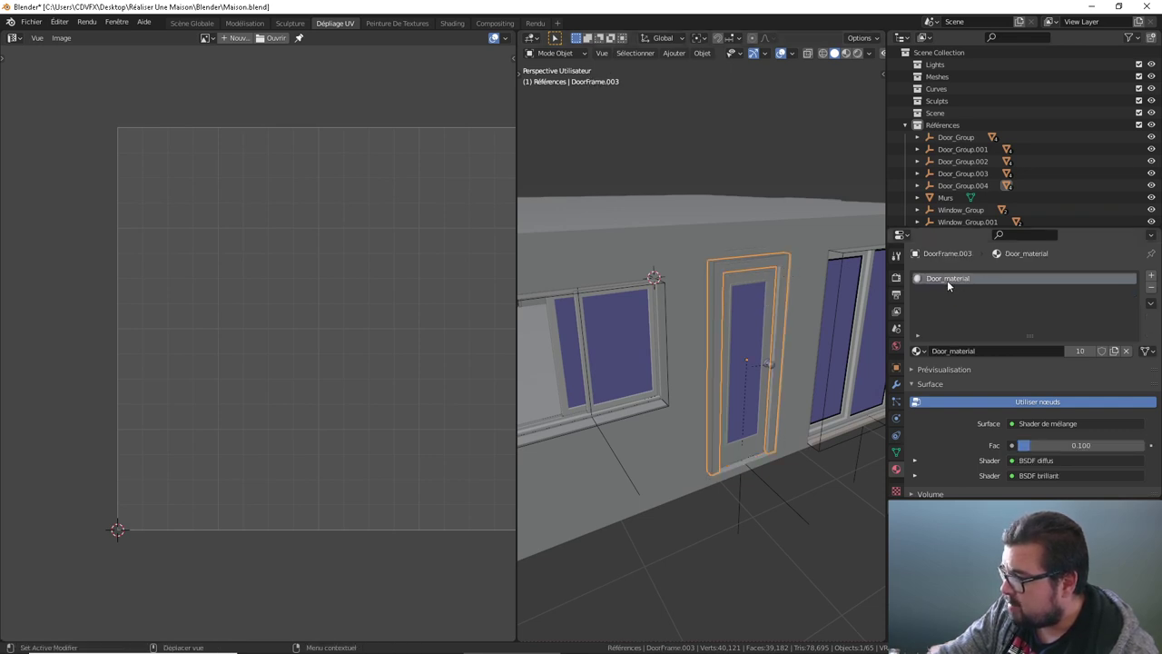
left_click(770, 282)
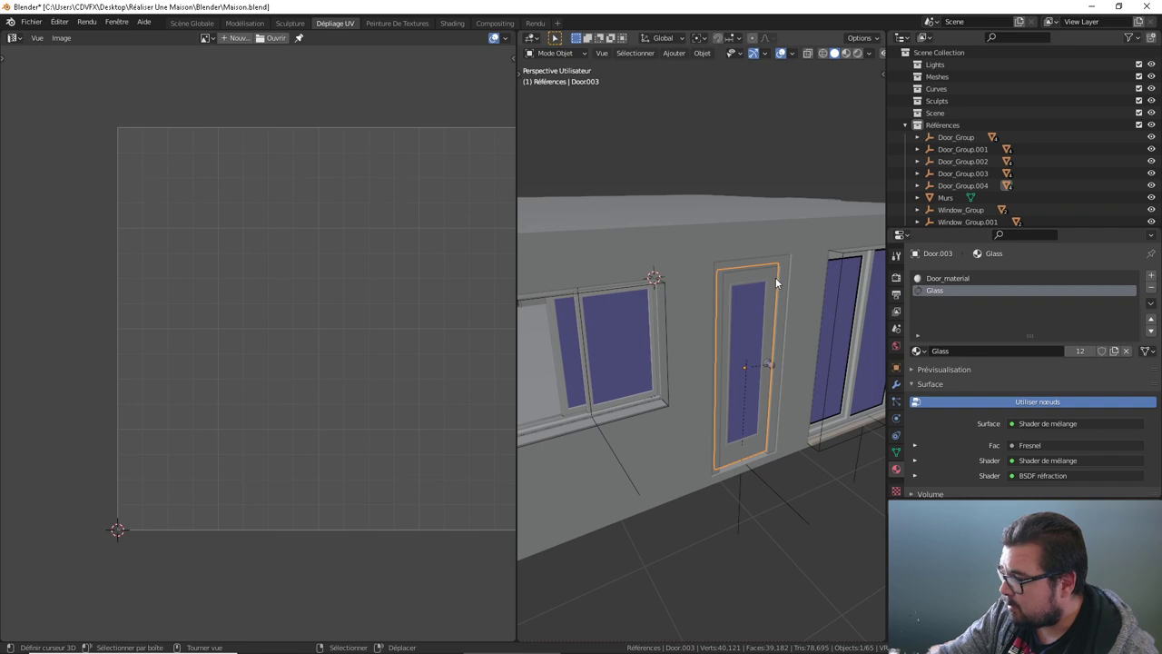
middle_click_drag(776, 284, 737, 279)
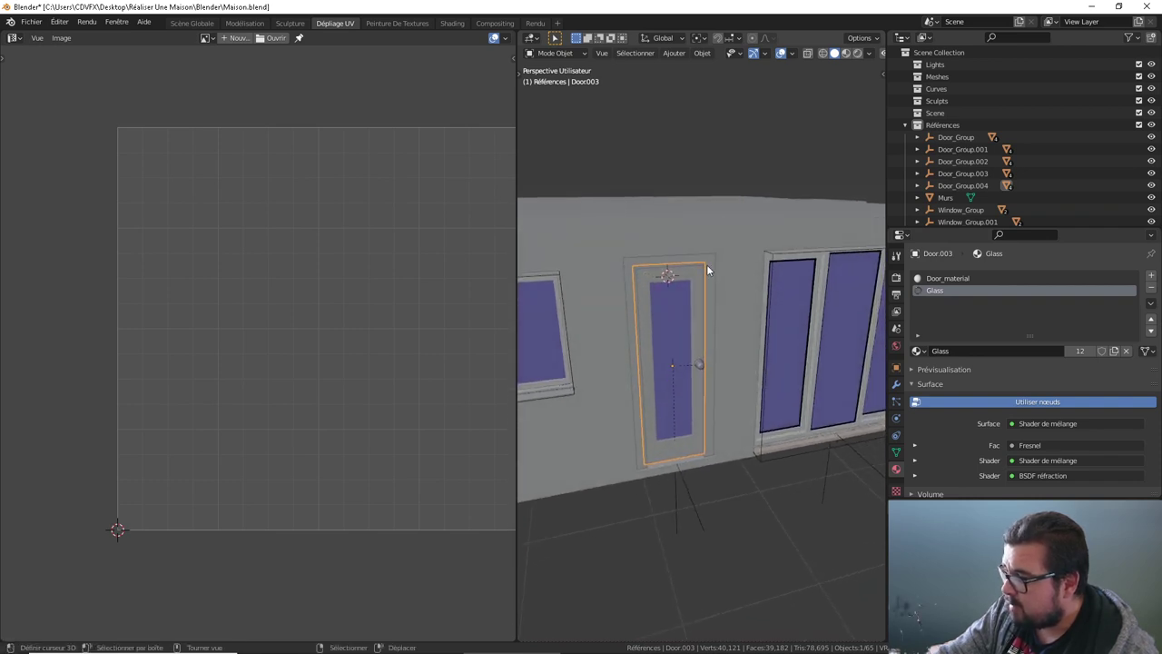
left_click(711, 263)
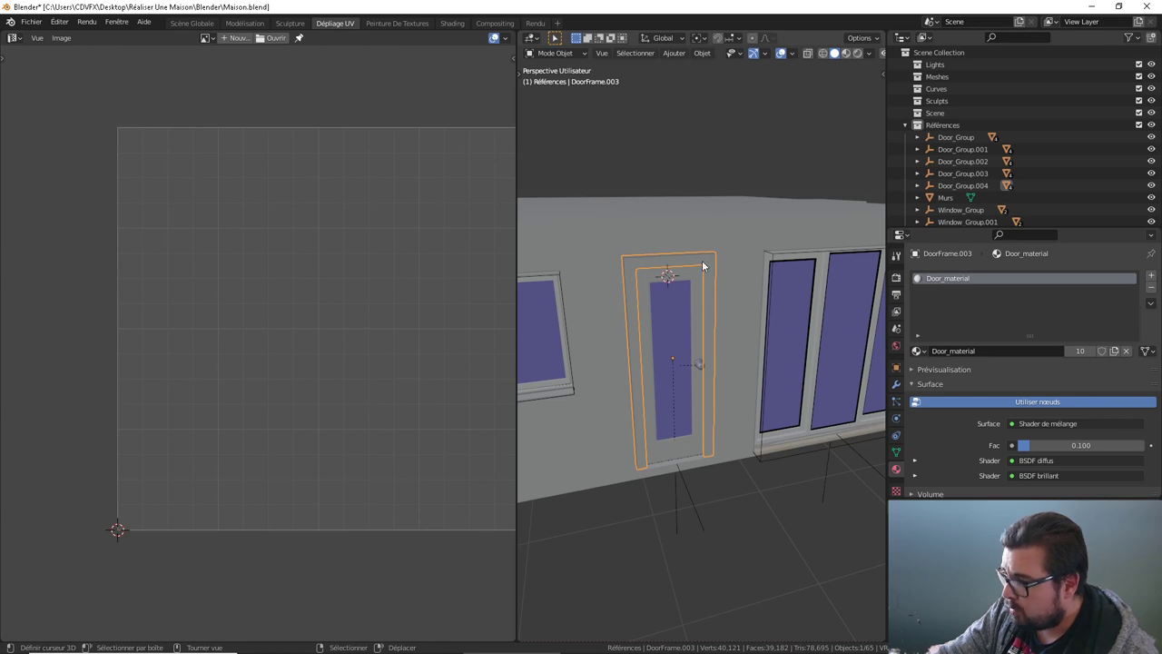
double_click(988, 351)
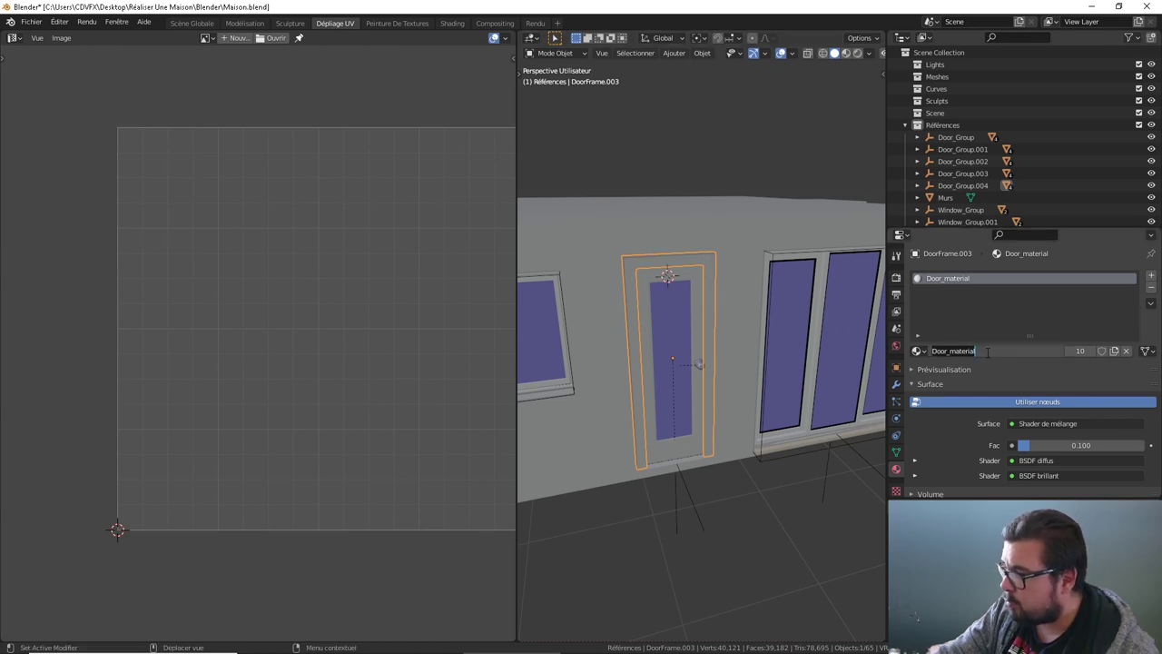
type("D")
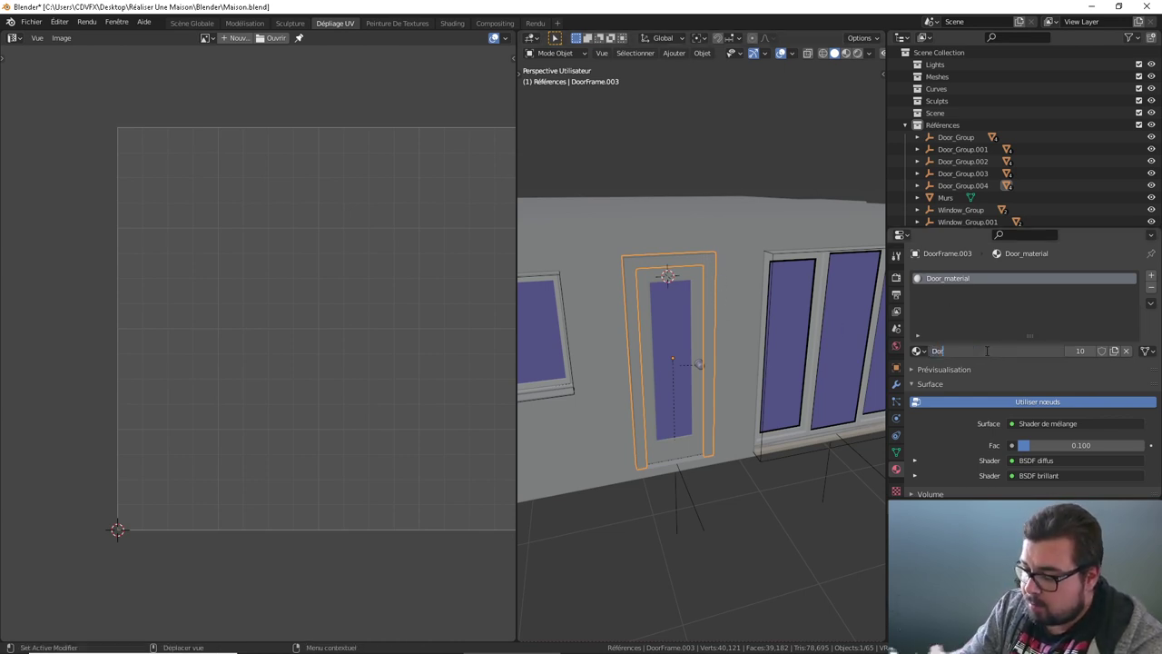
type("orr_Fr")
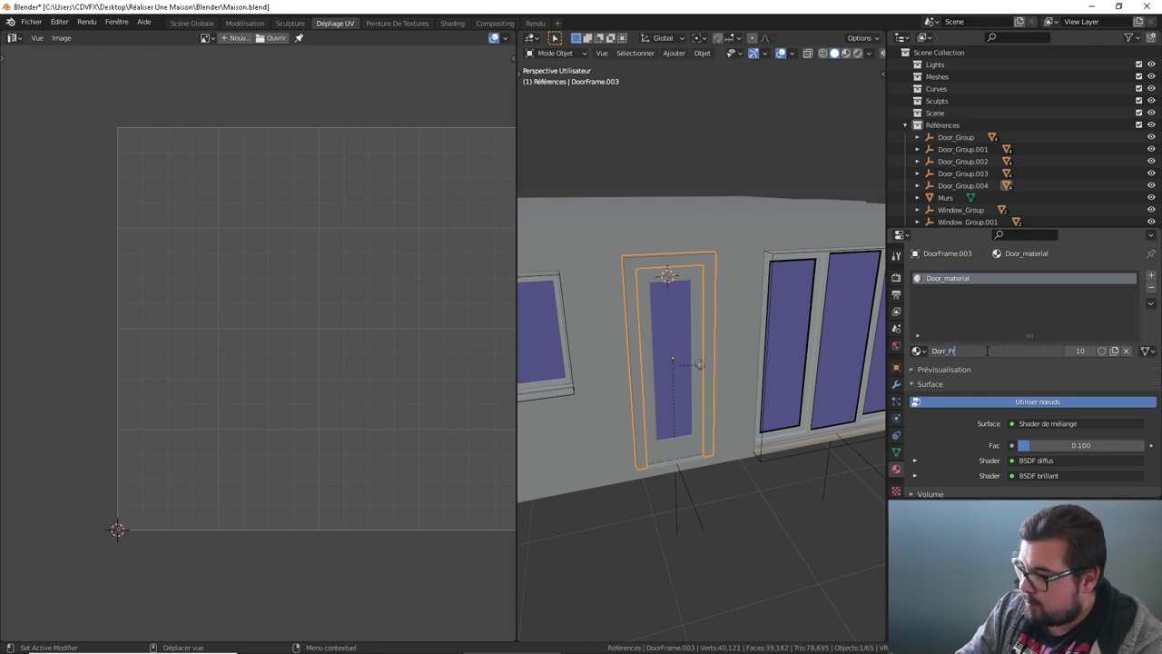
type("ame")
key("Return")
left_click(696, 294)
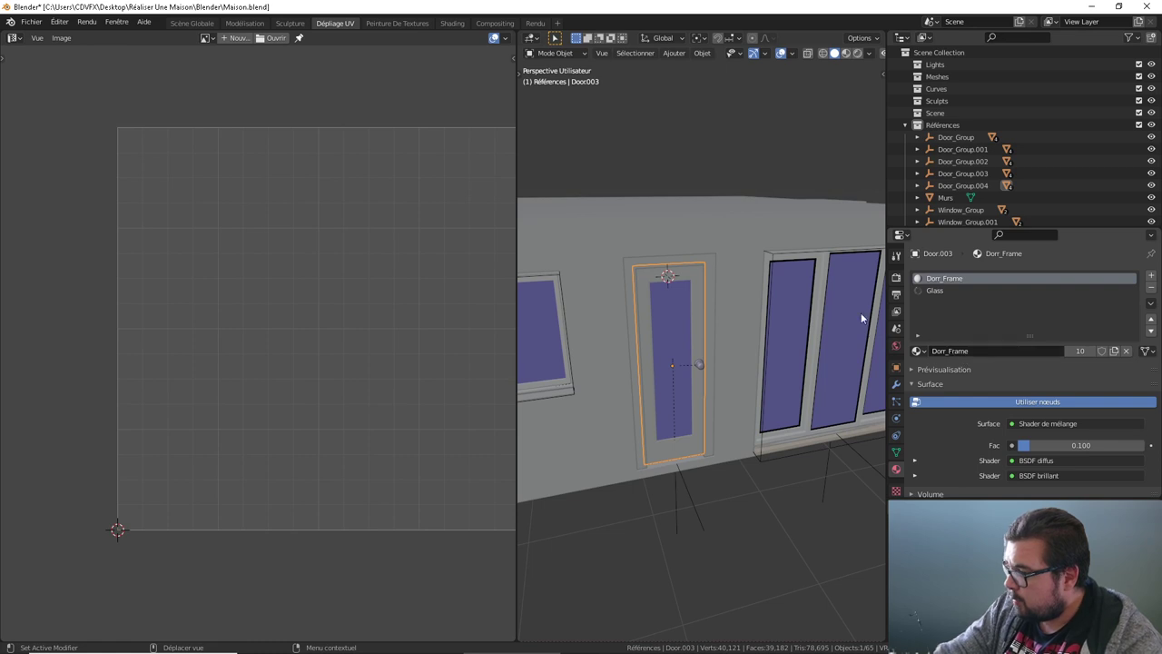
left_click(714, 272)
double_click(952, 350)
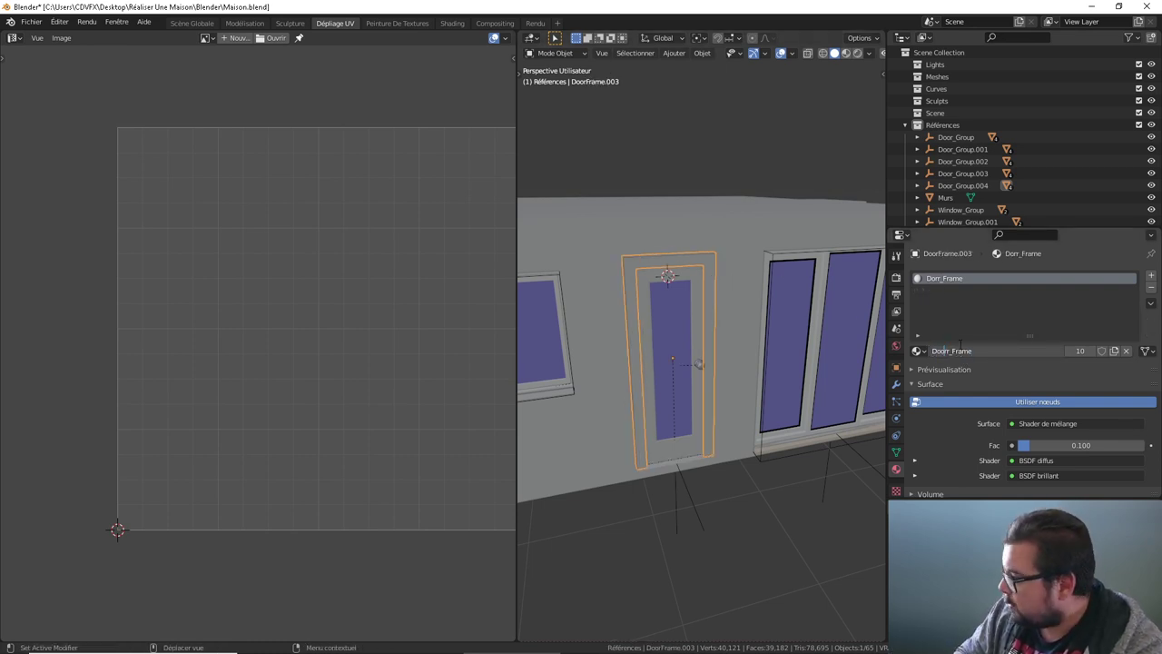
key("Return")
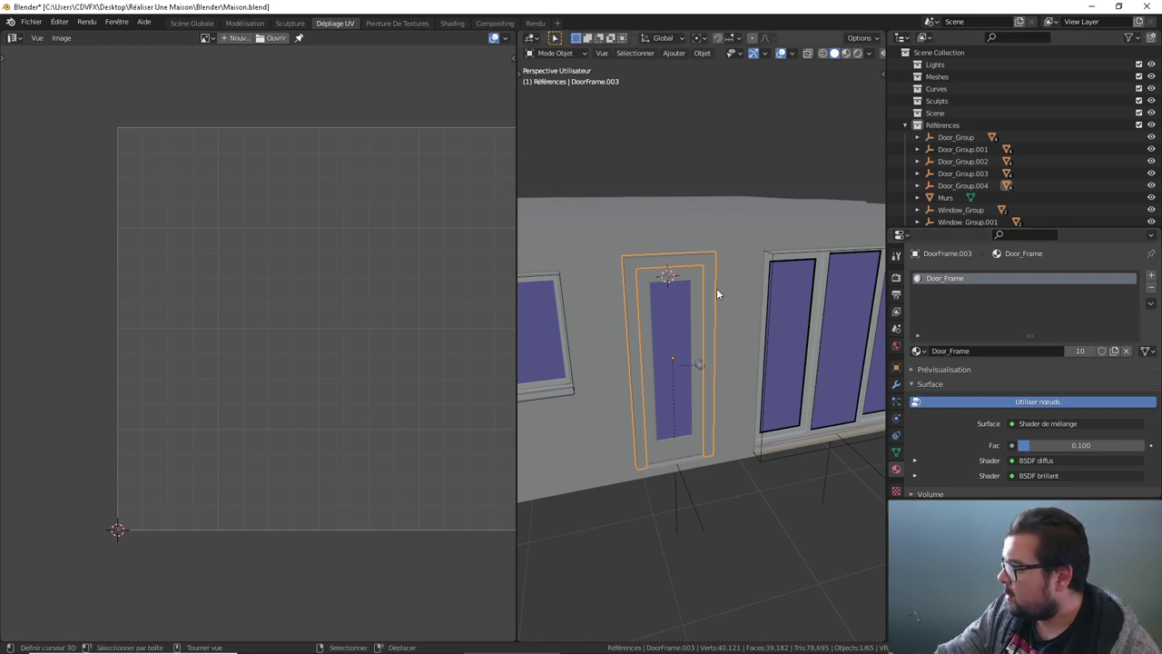
Step: Make Door.003's material a single-user copy and clear its name for renaming to Door
left_click(701, 281)
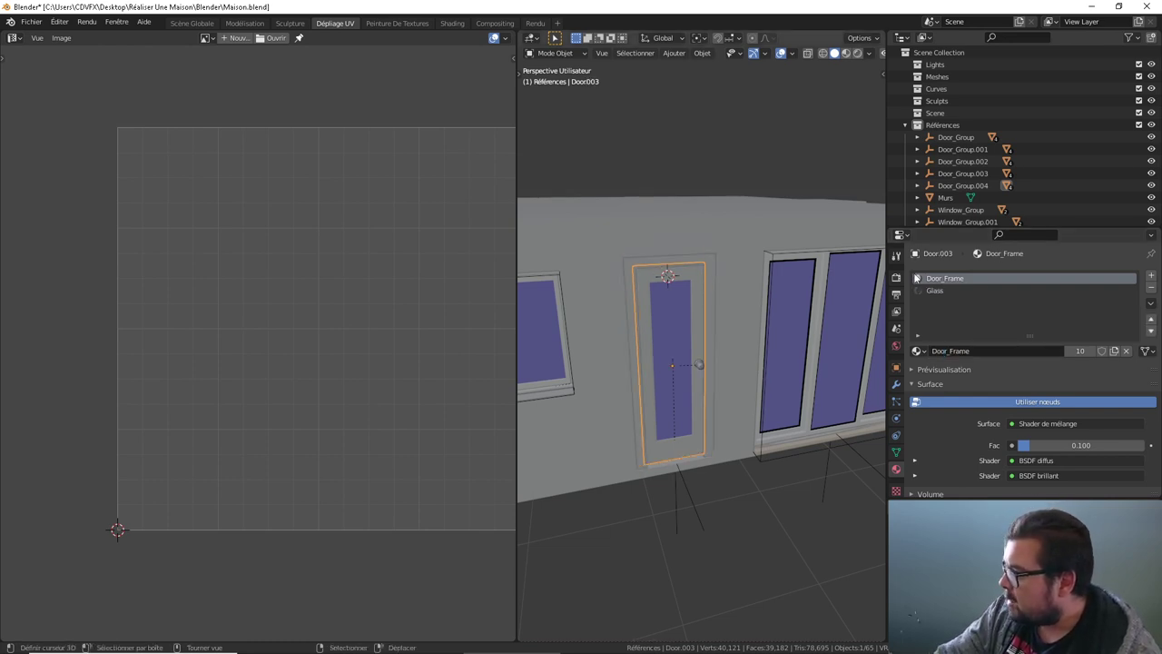
left_click(1115, 352)
double_click(967, 279)
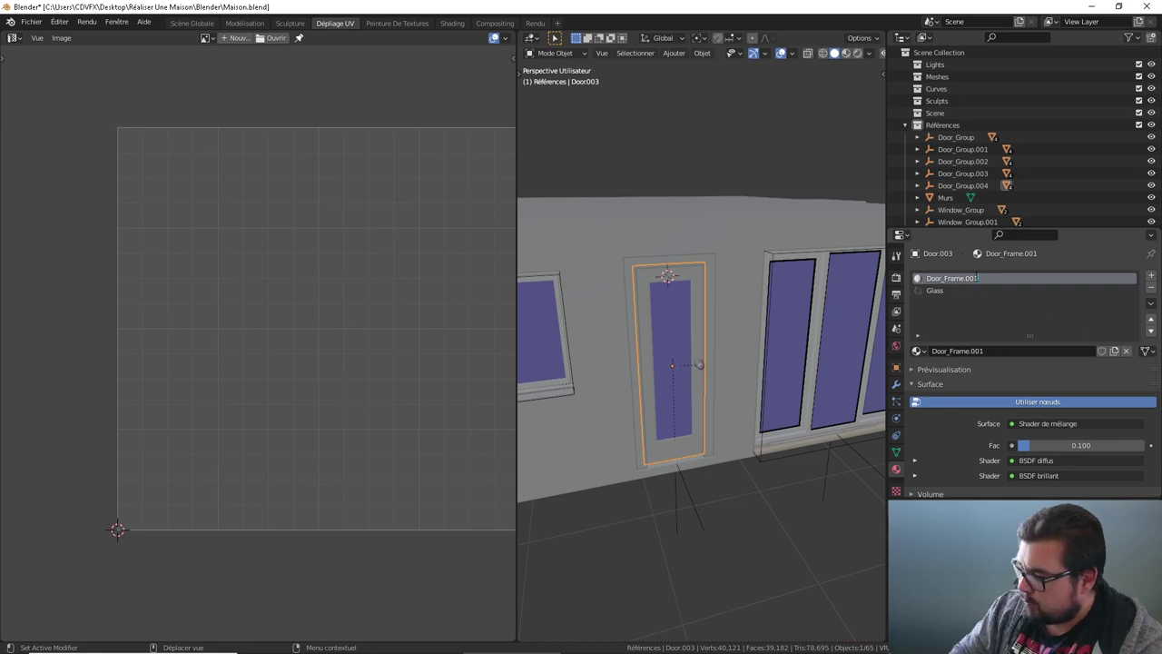
key("BackSpace")
key("BackSpace")
key("BackSpace")
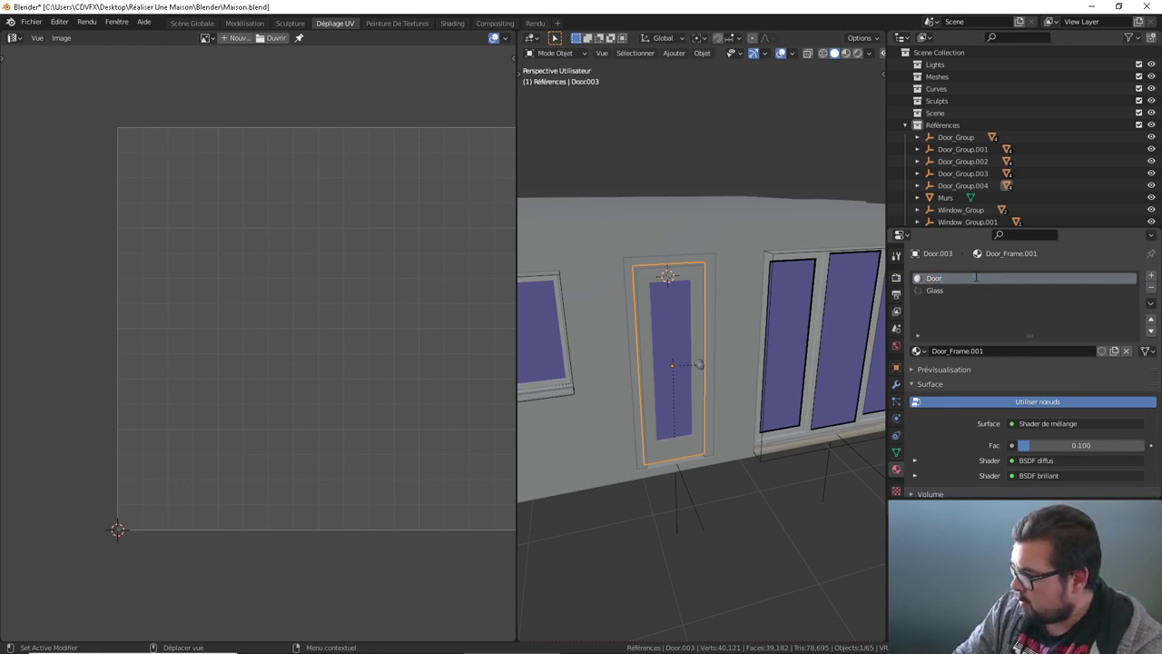
scroll(656, 395, "down", 5)
mouse_move(656, 395)
middle_mouse_down()
mouse_move(662, 403)
mouse_move(645, 393)
mouse_move(752, 393)
mouse_move(728, 369)
middle_mouse_up()
scroll(752, 393, "up", 2)
scroll(761, 376, "up", 2)
Step: Compare the Door.004 panel and door frame materials in the existing materials list
left_click(749, 397)
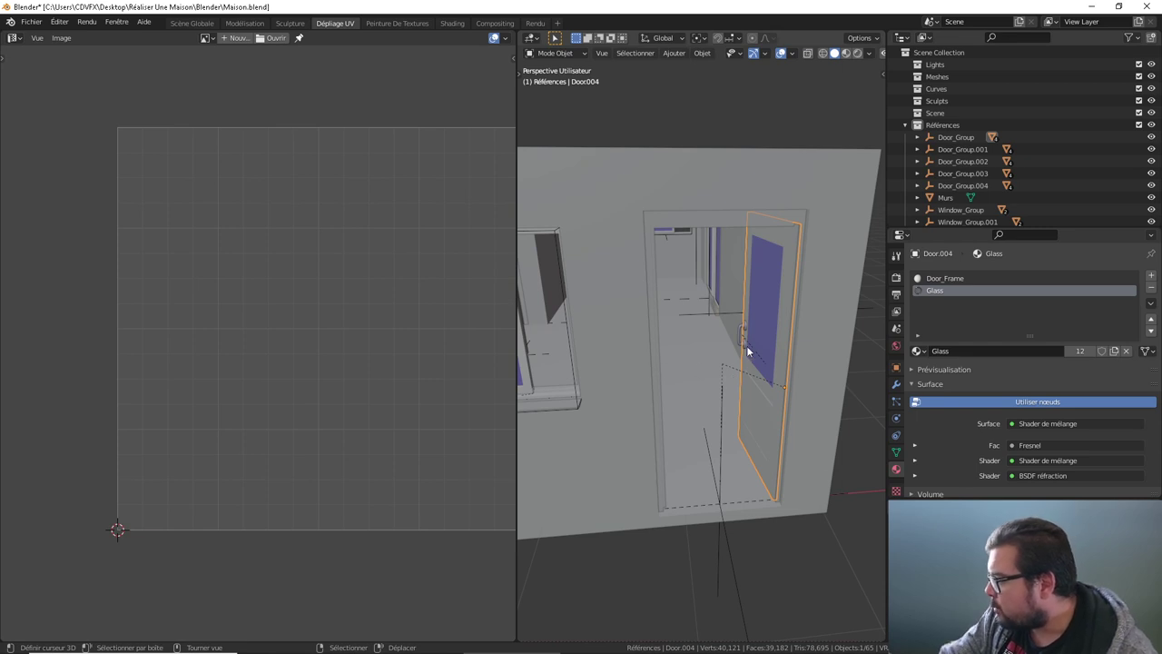
left_click(949, 279)
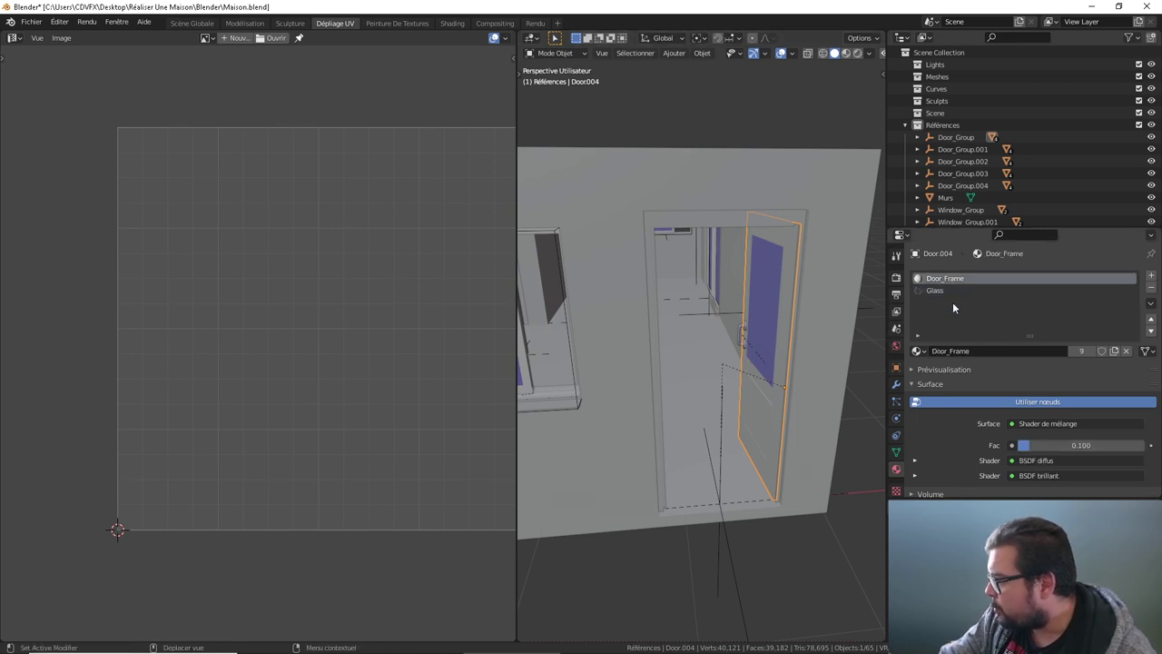
left_click(919, 351)
left_click(788, 224)
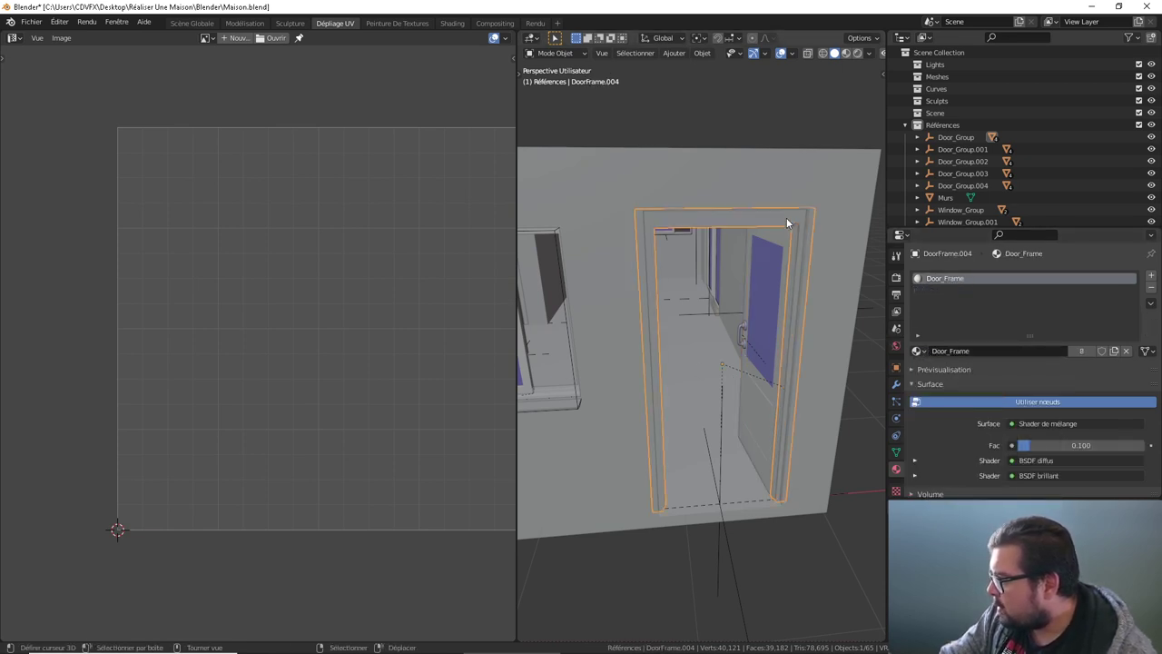
left_click(919, 351)
mouse_move(854, 300)
middle_mouse_down()
mouse_move(652, 287)
mouse_move(738, 356)
mouse_move(617, 330)
mouse_move(711, 332)
mouse_move(651, 328)
middle_mouse_up()
scroll(651, 286, "up", 6)
scroll(650, 328, "up", 3)
mouse_move(749, 392)
middle_mouse_down()
mouse_move(821, 356)
mouse_move(754, 336)
middle_mouse_up()
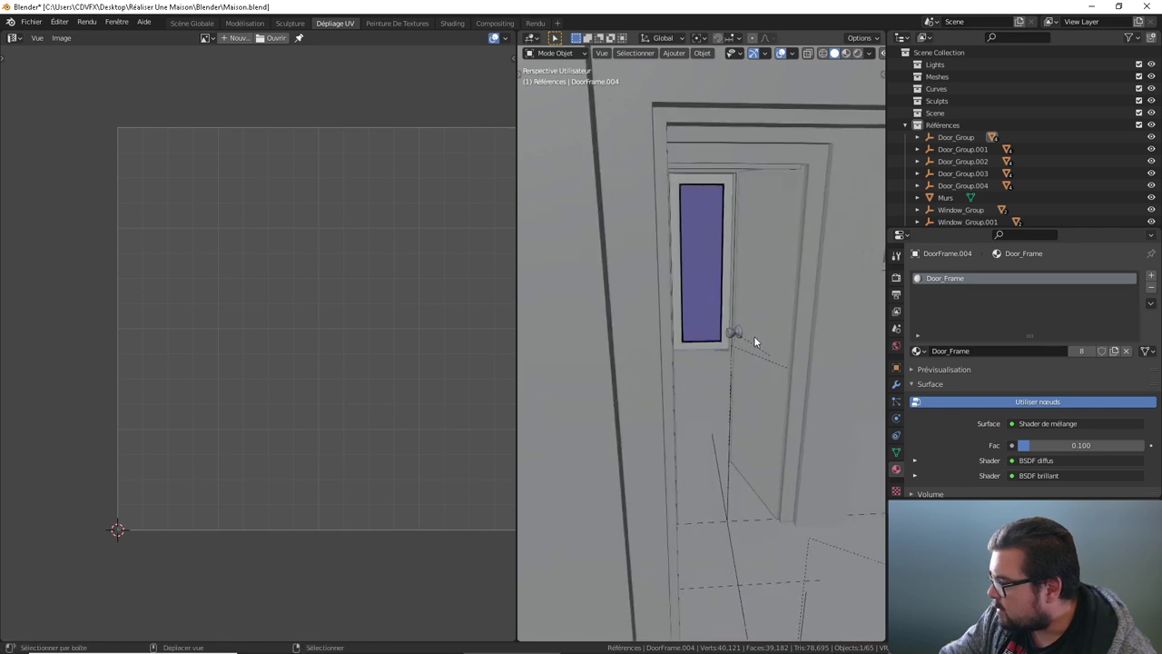
Step: Assign the Door material to the interior door panel and to Door.001
left_click(788, 292)
left_click(918, 350)
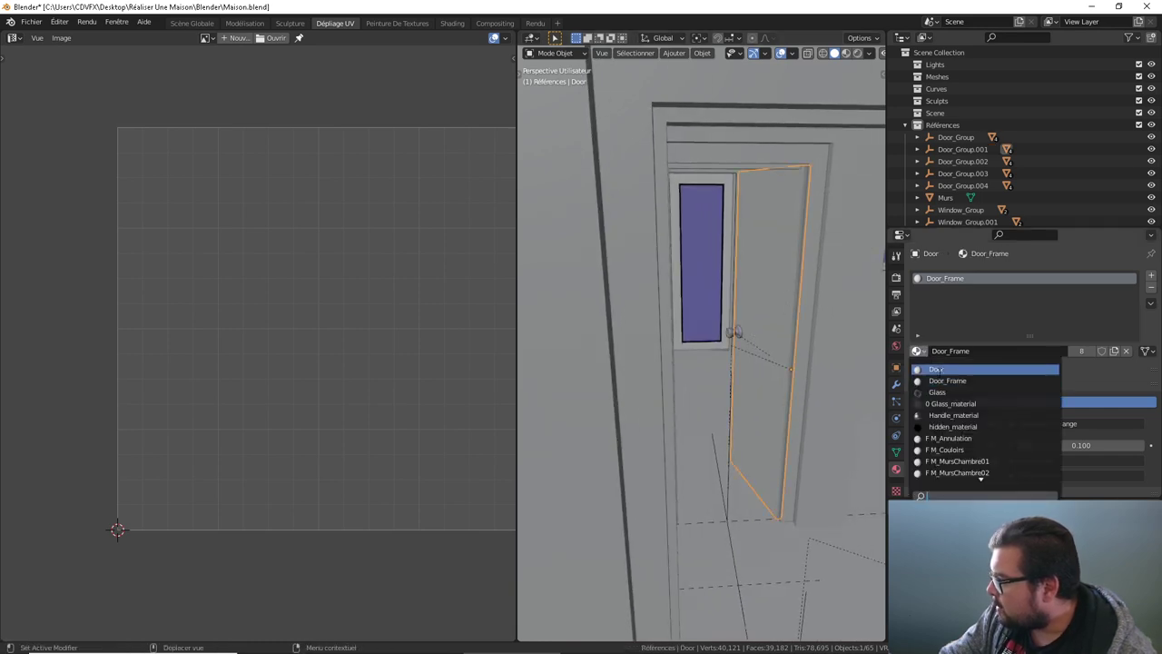
left_click(935, 370)
left_click(804, 166)
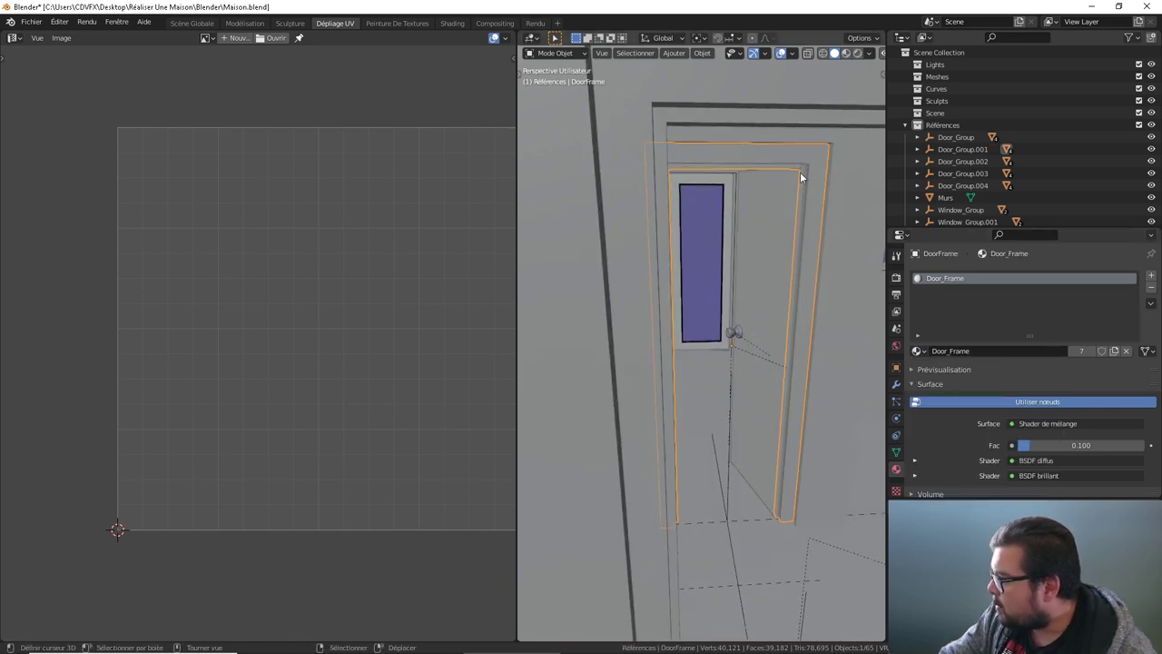
mouse_move(802, 176)
middle_mouse_down()
mouse_move(633, 228)
mouse_move(651, 238)
middle_mouse_up()
left_click(651, 238)
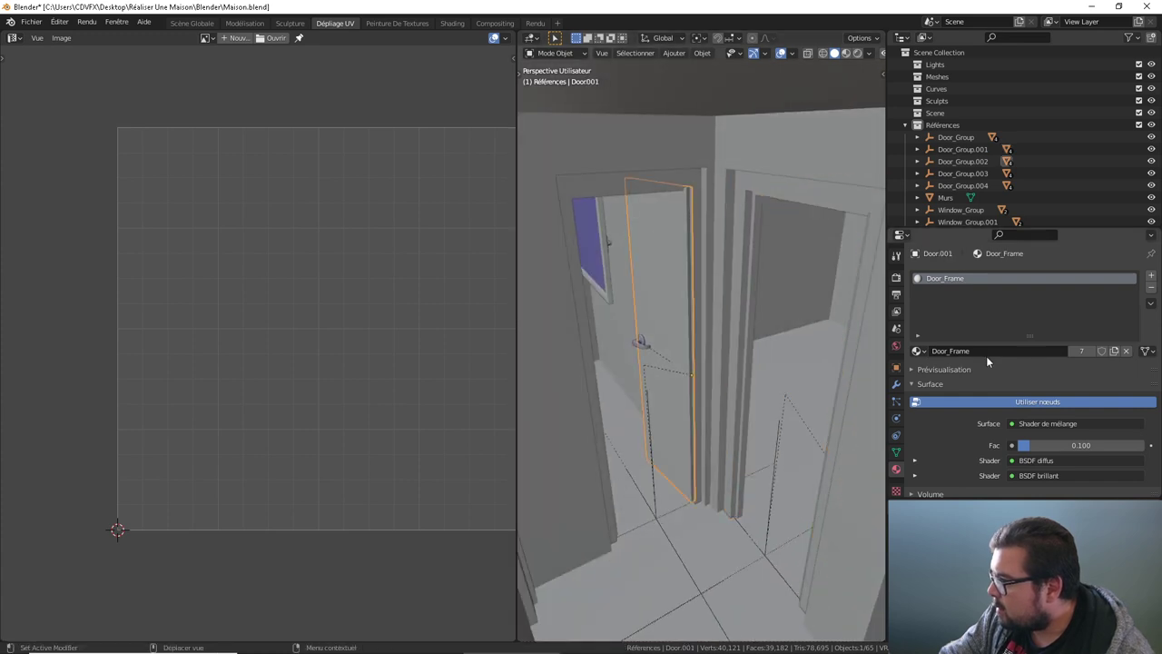
left_click(919, 350)
left_click(944, 371)
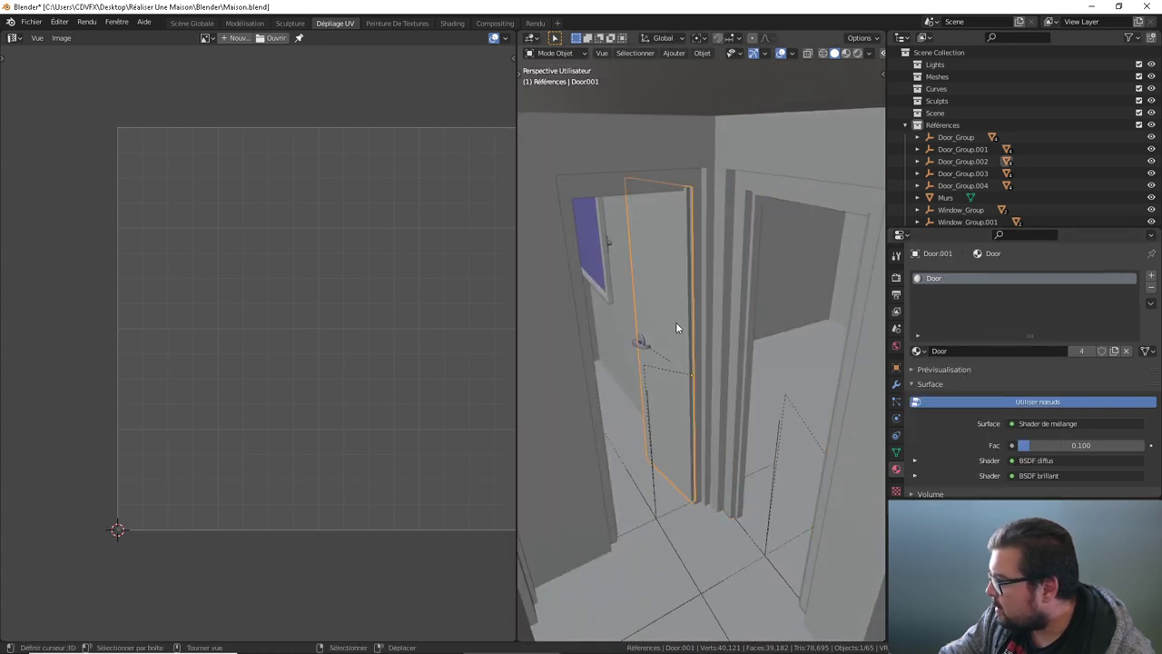
Step: Assign the Door material to Door.002
key("KP_Decimal")
mouse_move(599, 311)
middle_mouse_down()
mouse_move(727, 323)
mouse_move(642, 320)
middle_mouse_up()
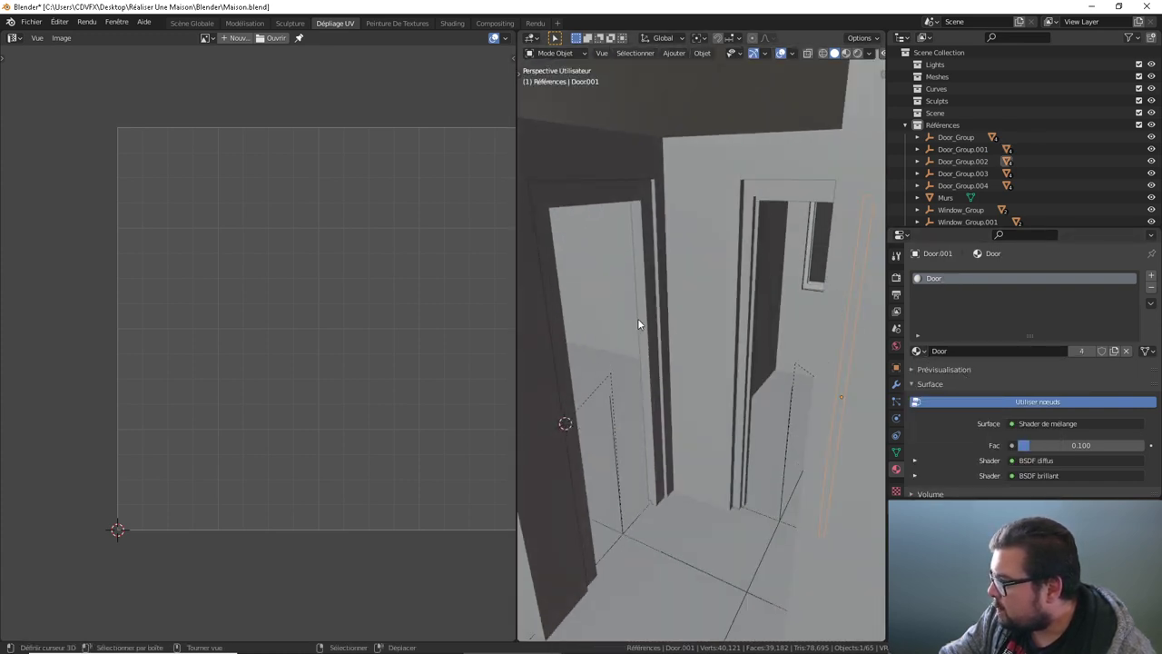
left_click(637, 318)
scroll(659, 322, "up", 3)
scroll(637, 329, "up", 3)
scroll(637, 329, "up", 2)
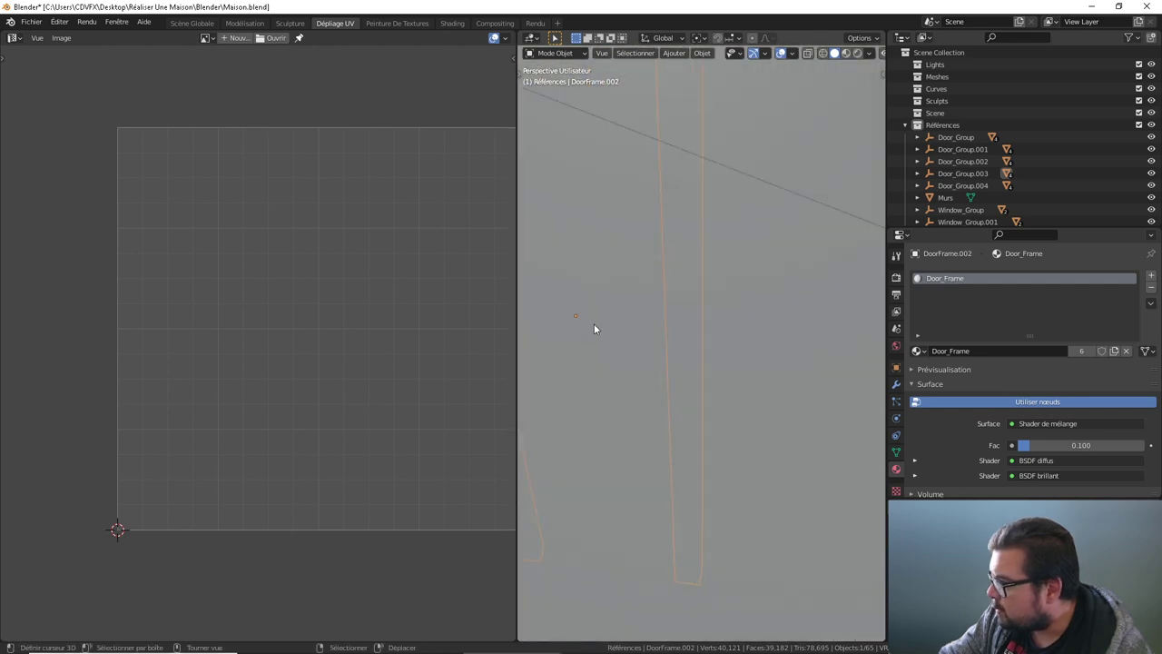
middle_click_drag(594, 324, 707, 334, "shift")
left_click(619, 305)
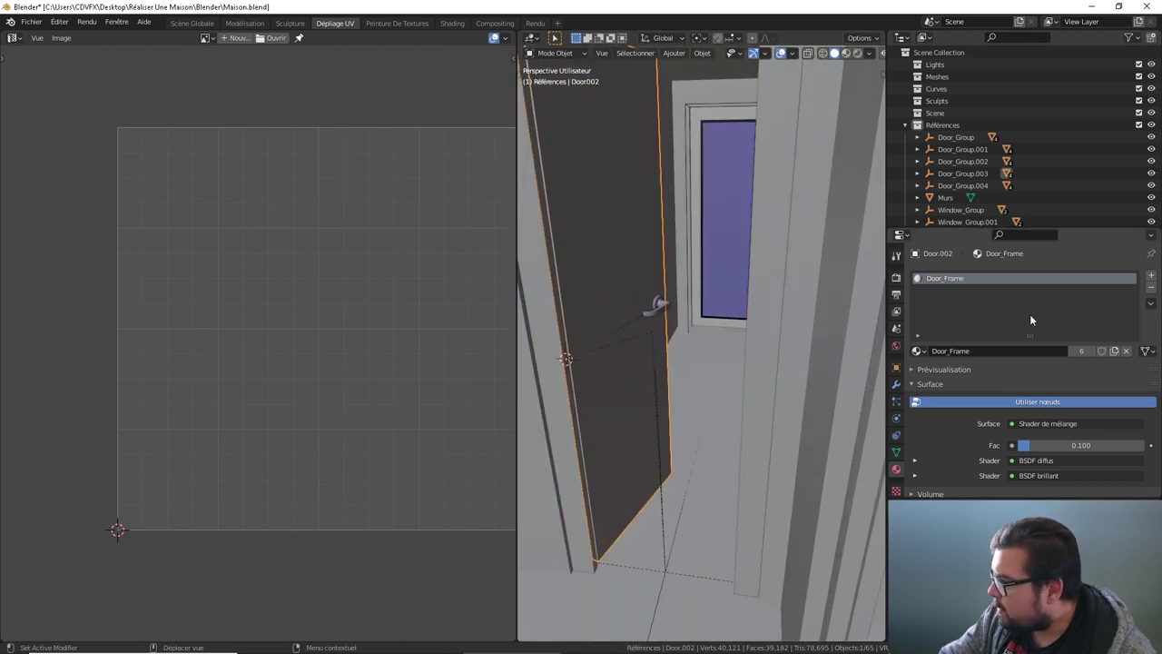
left_click(917, 351)
left_click(944, 378)
Step: Check Door.001, Door, Door.003 and Door.004 in turn, ending on Door.004
mouse_move(637, 308)
middle_mouse_down()
mouse_move(594, 286)
mouse_move(687, 300)
mouse_move(712, 279)
mouse_move(657, 278)
mouse_move(790, 284)
mouse_move(623, 266)
mouse_move(720, 285)
mouse_move(689, 295)
mouse_move(705, 172)
middle_mouse_up()
left_click(848, 258)
left_click(716, 283)
left_click(634, 169)
mouse_move(633, 168)
middle_mouse_down()
mouse_move(690, 191)
mouse_move(818, 176)
middle_mouse_up()
left_click(732, 158)
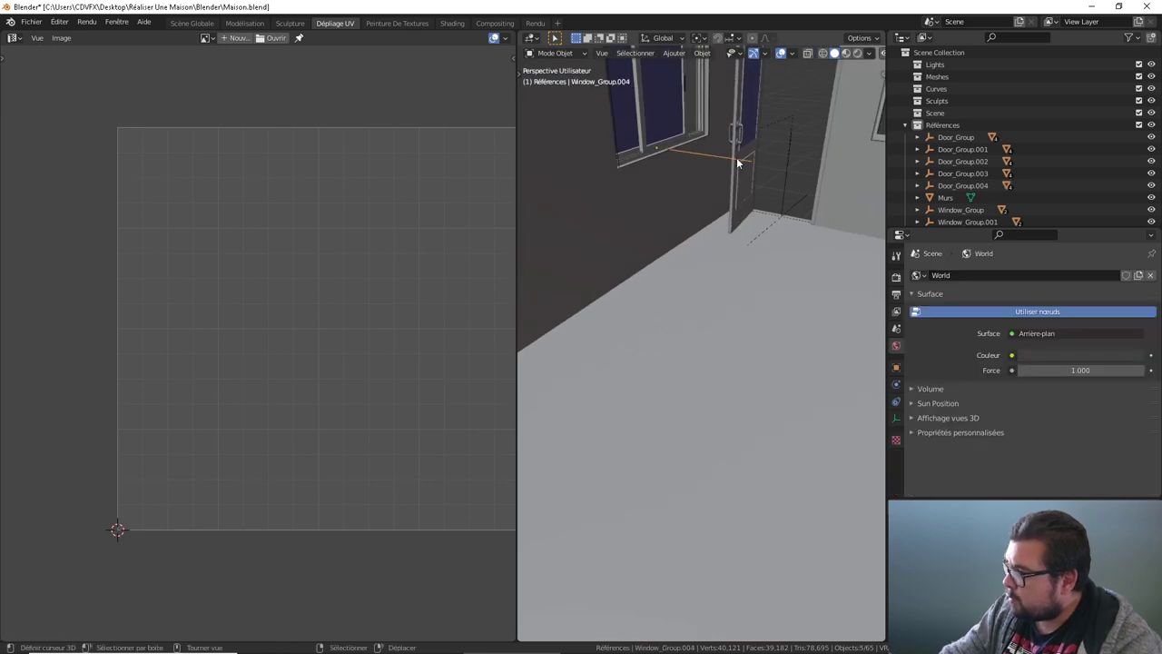
left_click(737, 157)
left_click(745, 149)
Step: Isolate Door.004 in Local view and enter Edit Mode with Edge select
key("KP_Divide")
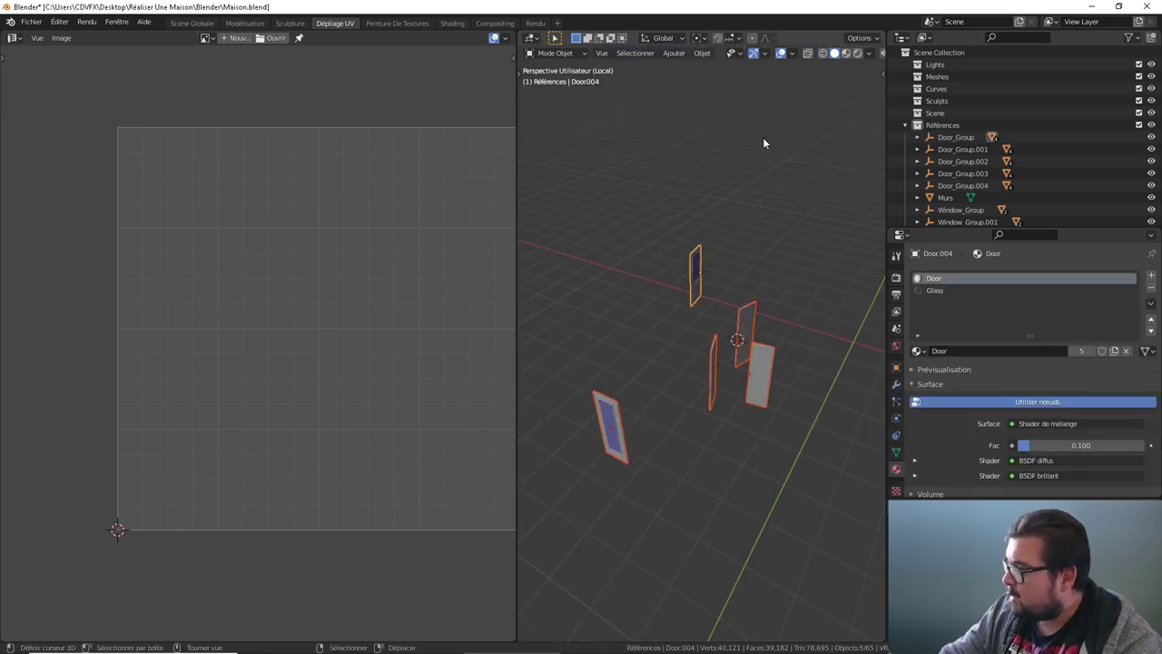
mouse_move(763, 137)
middle_mouse_down()
mouse_move(701, 275)
mouse_move(765, 307)
mouse_move(723, 284)
middle_mouse_up()
scroll(723, 284, "up", 5)
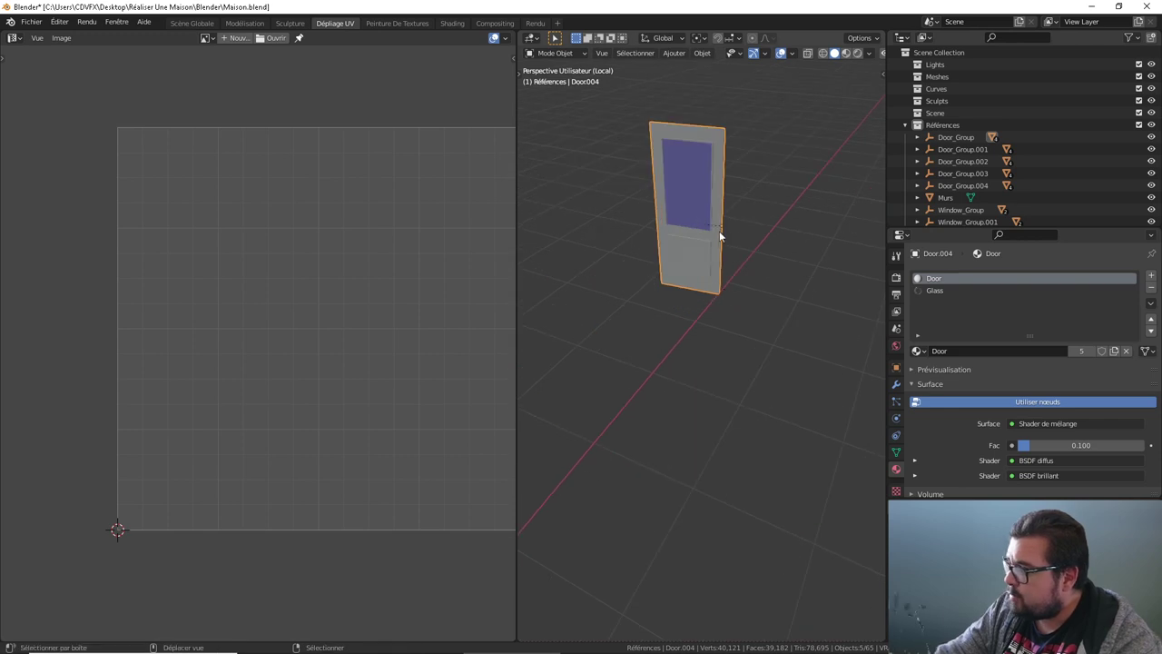
middle_click_drag(719, 231, 691, 394)
scroll(664, 357, "up", 4)
scroll(665, 363, "down", 3)
key("Tab")
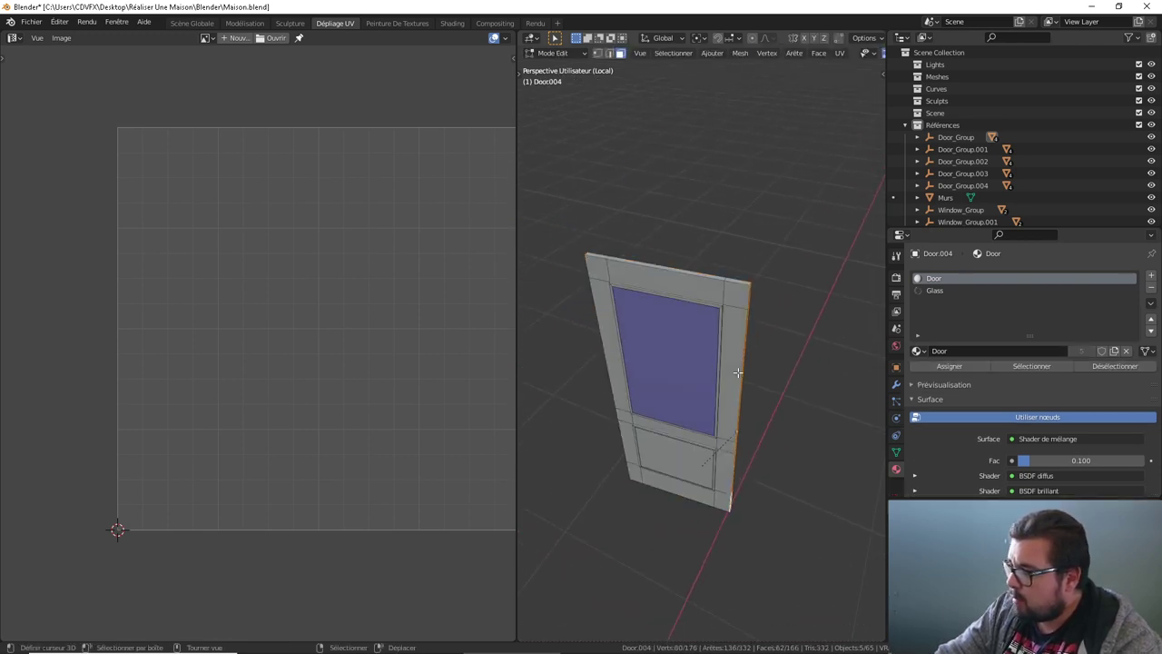
key("ctrl+Tab")
left_click(602, 55)
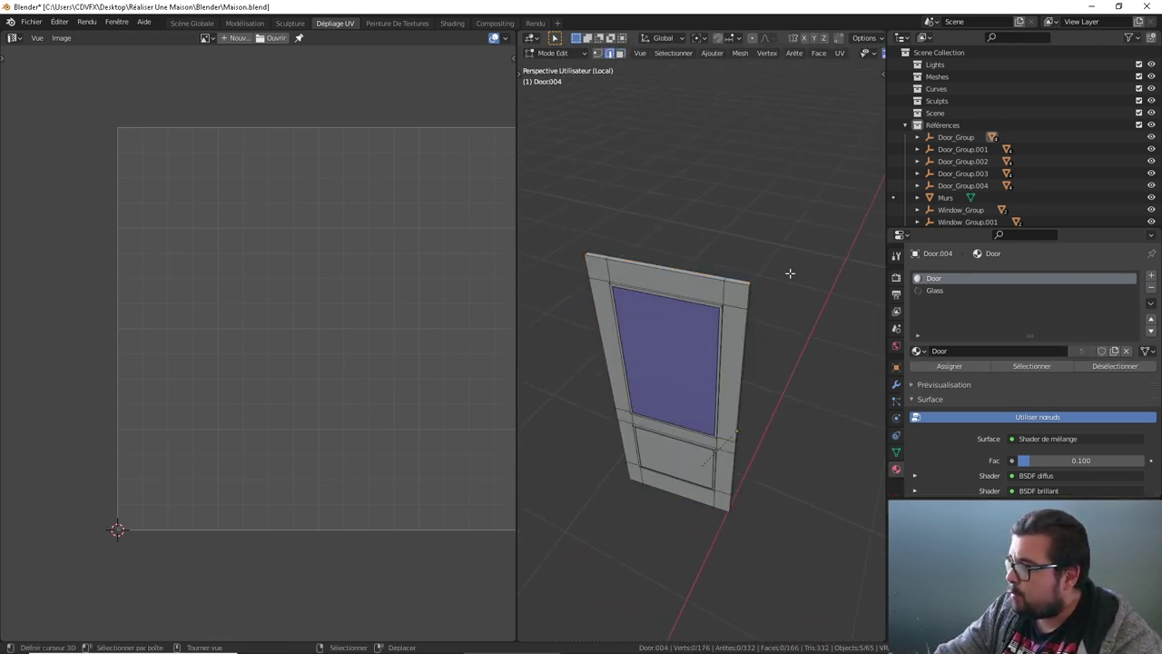
Step: Select the edge loops along the door frame's sides and top, dropping an unwanted side loop
scroll(791, 272, "up", 4)
mouse_move(835, 329)
middle_mouse_down()
mouse_move(765, 298)
mouse_move(726, 302)
middle_mouse_up()
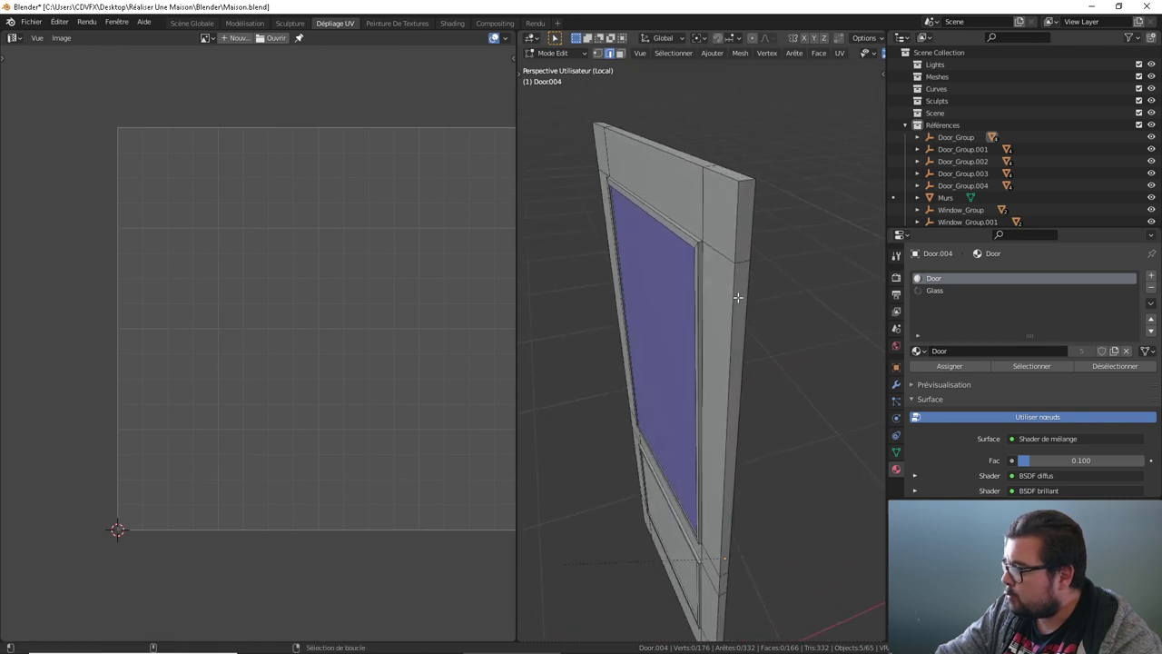
left_click(736, 298, "alt")
left_click(746, 182, "alt")
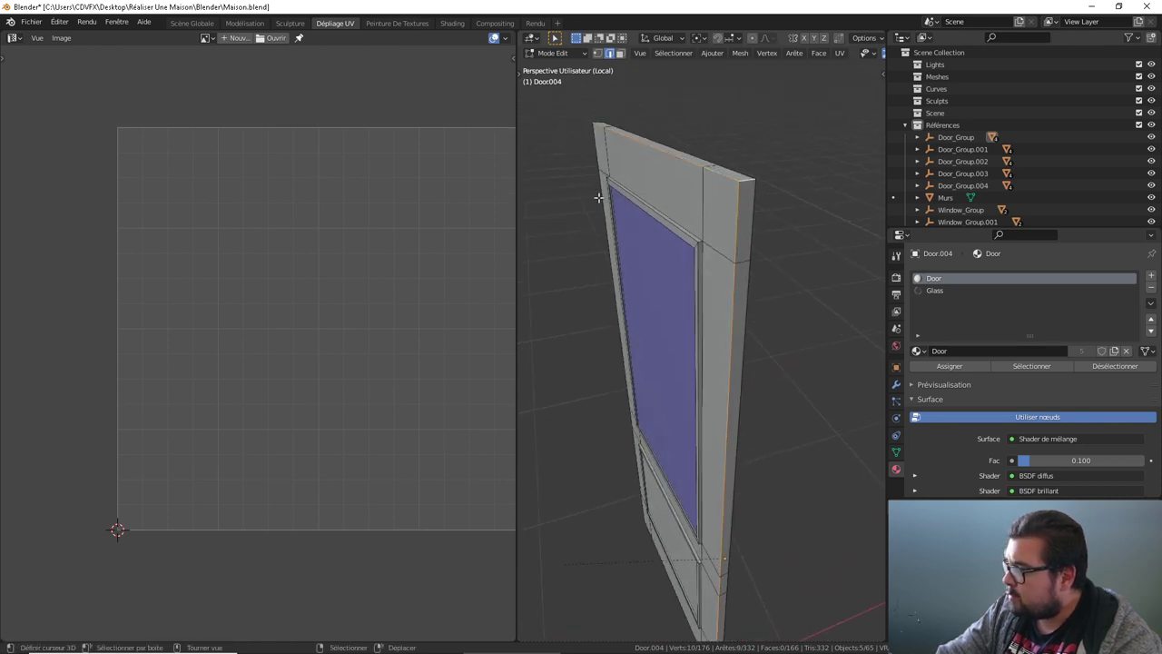
scroll(581, 200, "up", 3)
middle_click_drag(581, 200, 680, 235)
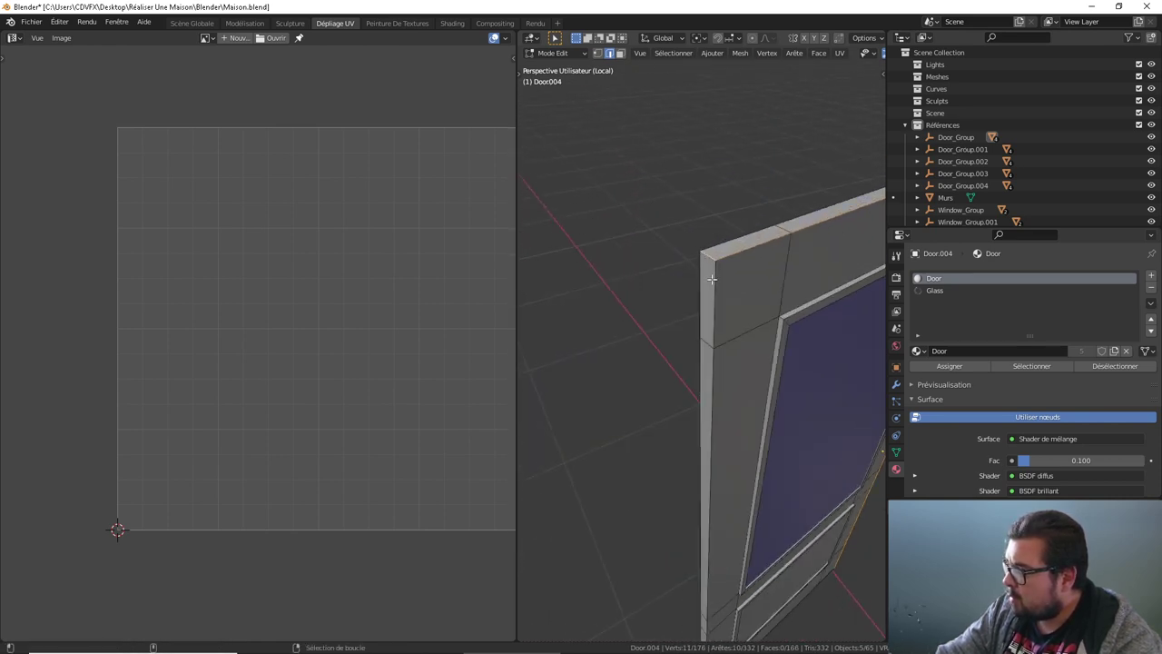
mouse_move(750, 366)
middle_mouse_down()
mouse_move(812, 378)
mouse_move(731, 384)
mouse_move(733, 320)
mouse_move(723, 422)
middle_mouse_up()
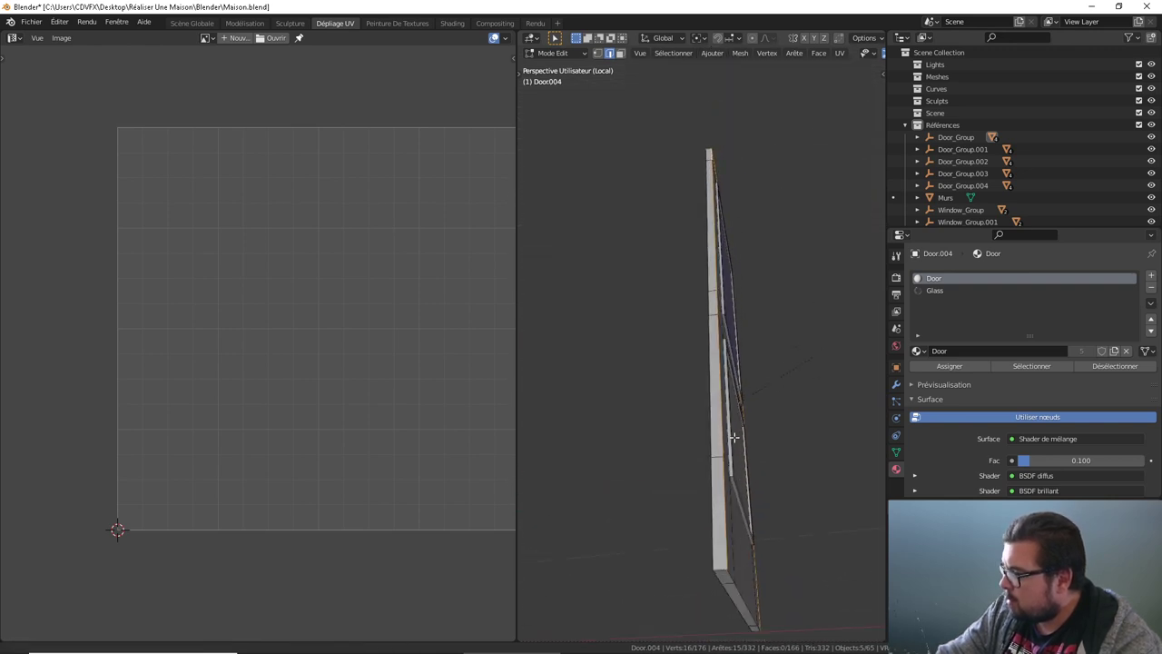
left_click(731, 580, "alt+shift")
Step: Add the panel edges and the lower panel's left and top edge loops to the selection
mouse_move(722, 547)
middle_mouse_down()
mouse_move(752, 454)
mouse_move(691, 495)
middle_mouse_up()
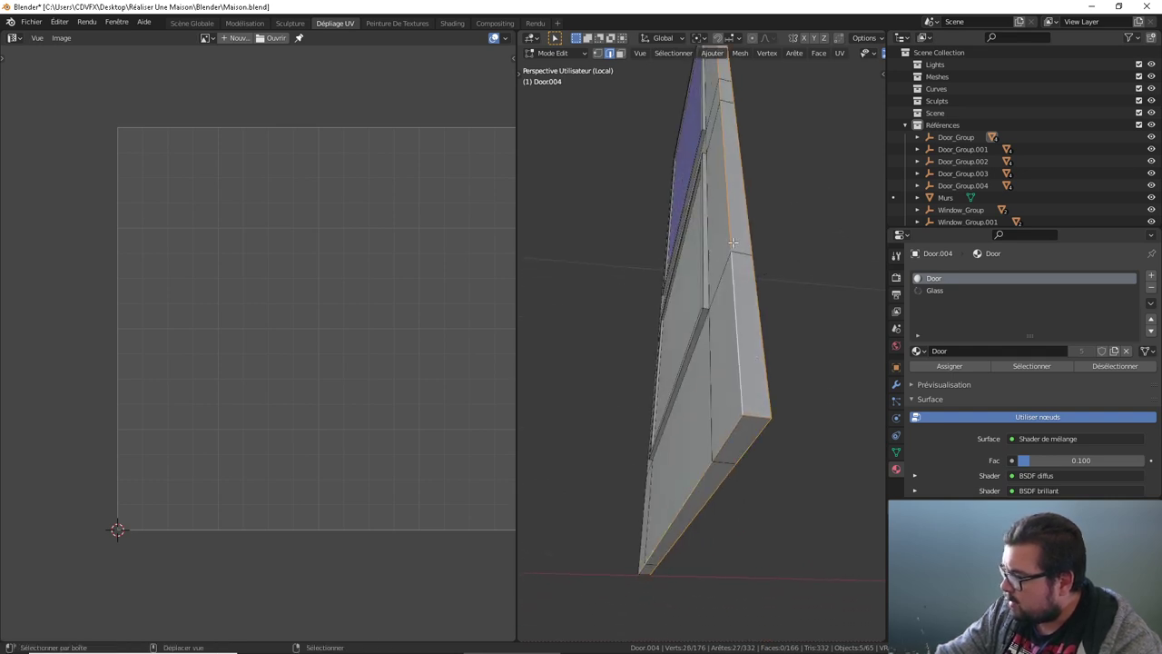
mouse_move(733, 242)
middle_mouse_down()
mouse_move(773, 220)
mouse_move(781, 259)
mouse_move(773, 196)
mouse_move(759, 253)
mouse_move(615, 291)
mouse_move(649, 306)
mouse_move(610, 335)
mouse_move(680, 259)
mouse_move(739, 324)
mouse_move(729, 293)
mouse_move(733, 345)
middle_mouse_up()
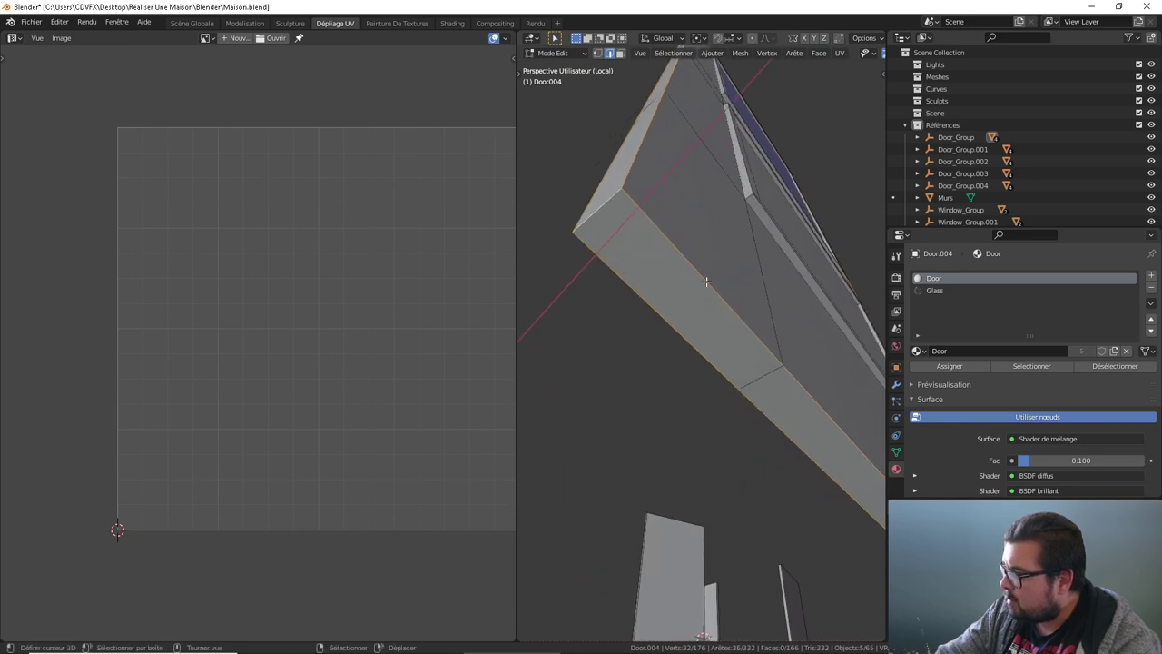
mouse_move(707, 283)
middle_mouse_down()
mouse_move(714, 332)
mouse_move(681, 346)
mouse_move(705, 379)
mouse_move(760, 367)
middle_mouse_up()
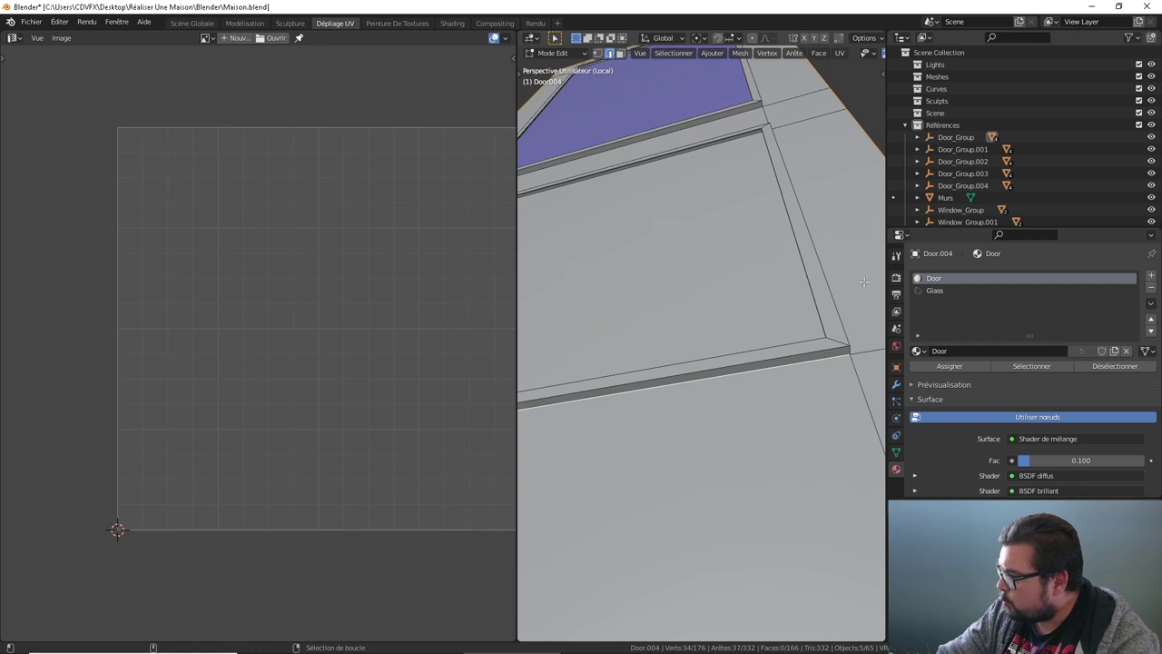
middle_click_drag(863, 282, 808, 309)
left_click(707, 312, "alt")
mouse_move(707, 312)
middle_mouse_down()
mouse_move(784, 387)
mouse_move(811, 365)
mouse_move(778, 363)
middle_mouse_up()
left_click(811, 365, "shift")
scroll(753, 363, "up", 3)
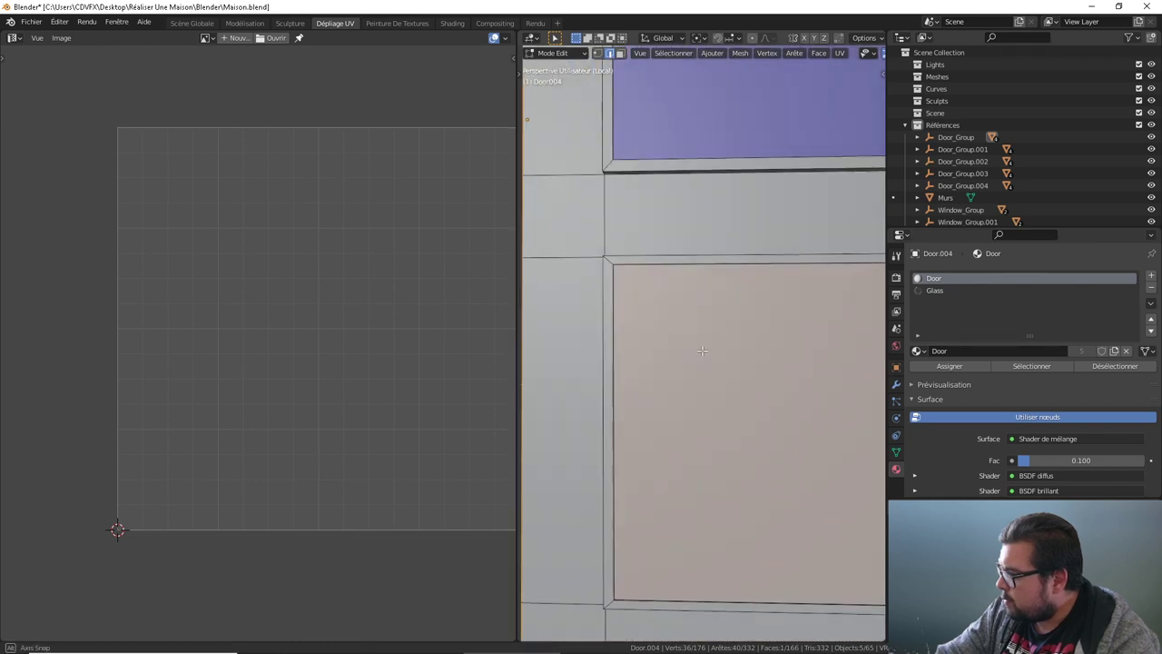
scroll(657, 339, "up", 3)
middle_click_drag(657, 339, 617, 202)
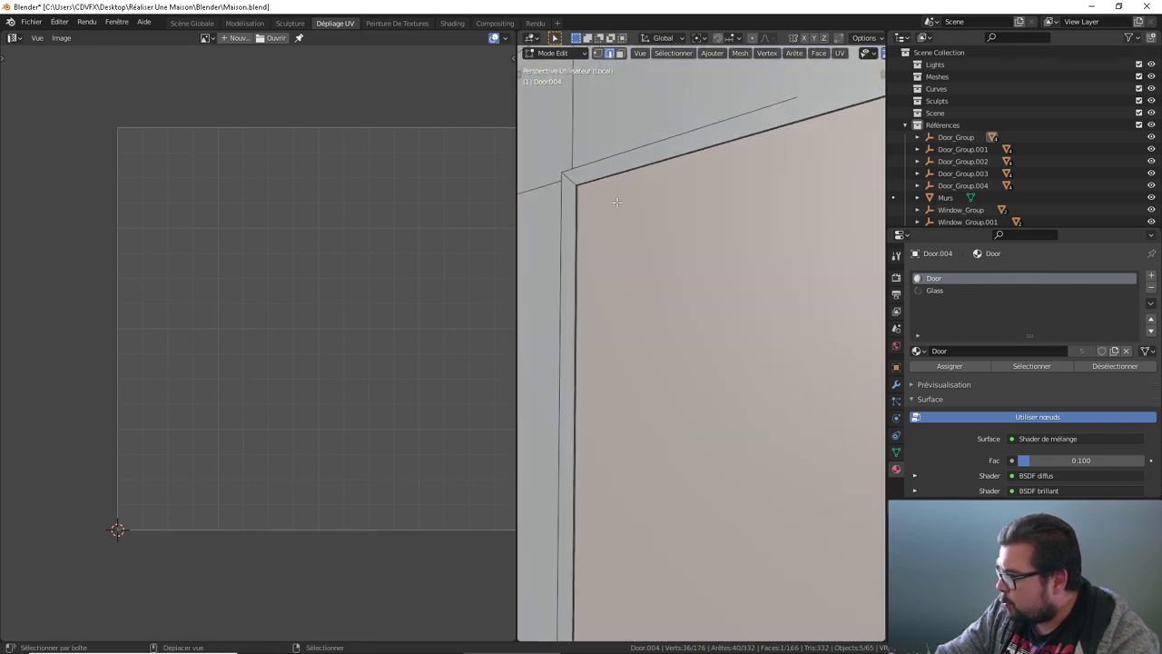
left_click(600, 178, "alt+shift")
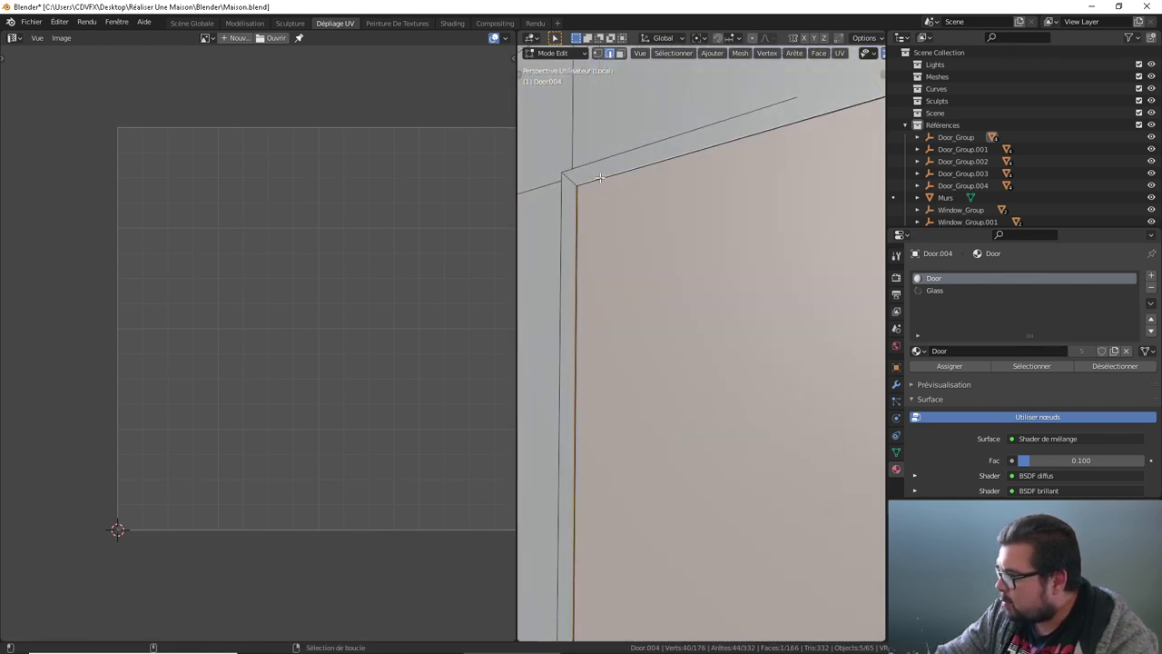
left_click(591, 174, "alt+shift")
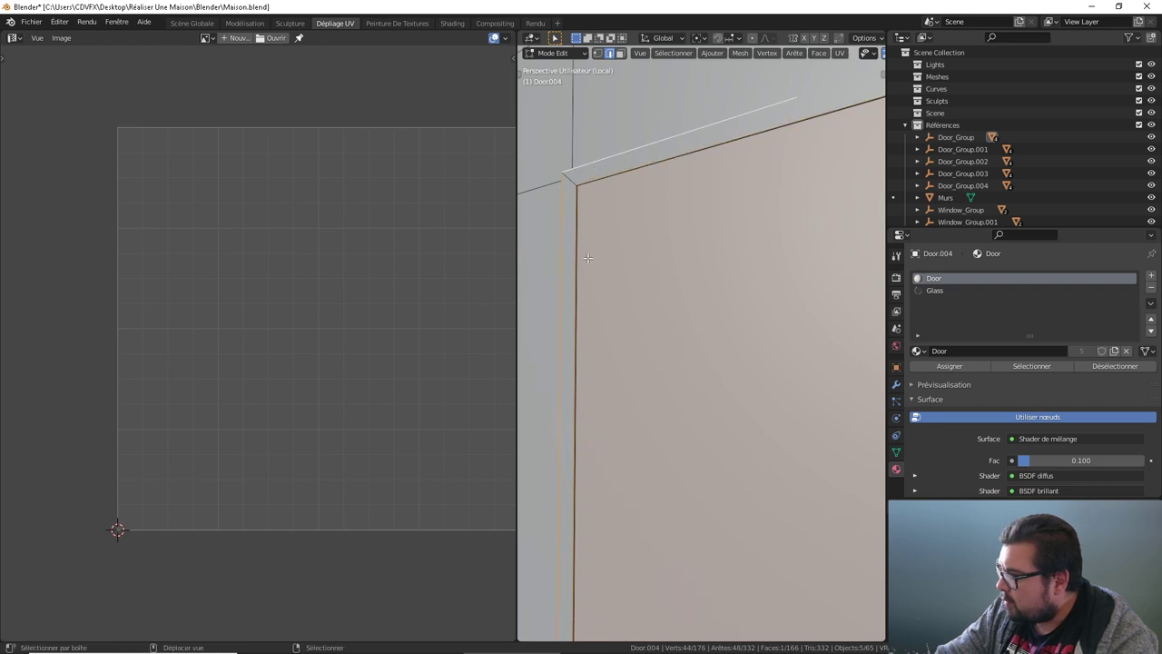
Step: Add the loop around the glass panel and the loop along the door's side and top
mouse_move(608, 260)
middle_mouse_down()
mouse_move(734, 285)
mouse_move(578, 290)
mouse_move(765, 330)
middle_mouse_up()
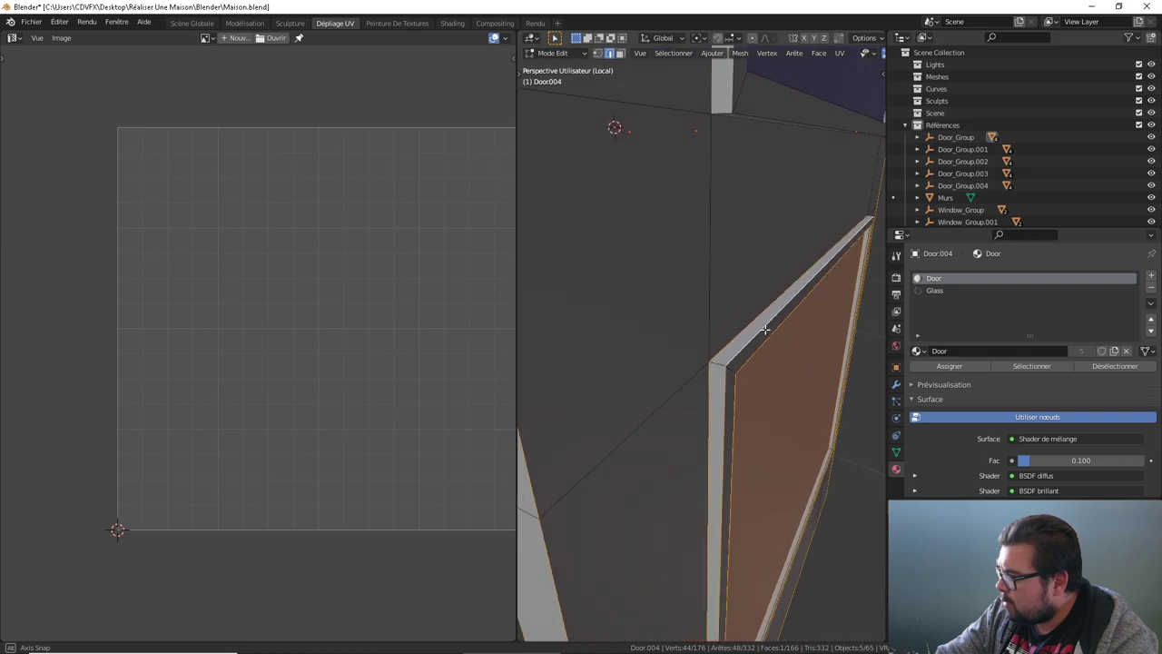
mouse_move(759, 464)
middle_mouse_down()
mouse_move(757, 221)
mouse_move(712, 471)
mouse_move(753, 363)
mouse_move(696, 351)
mouse_move(610, 383)
mouse_move(743, 407)
mouse_move(657, 404)
middle_mouse_up()
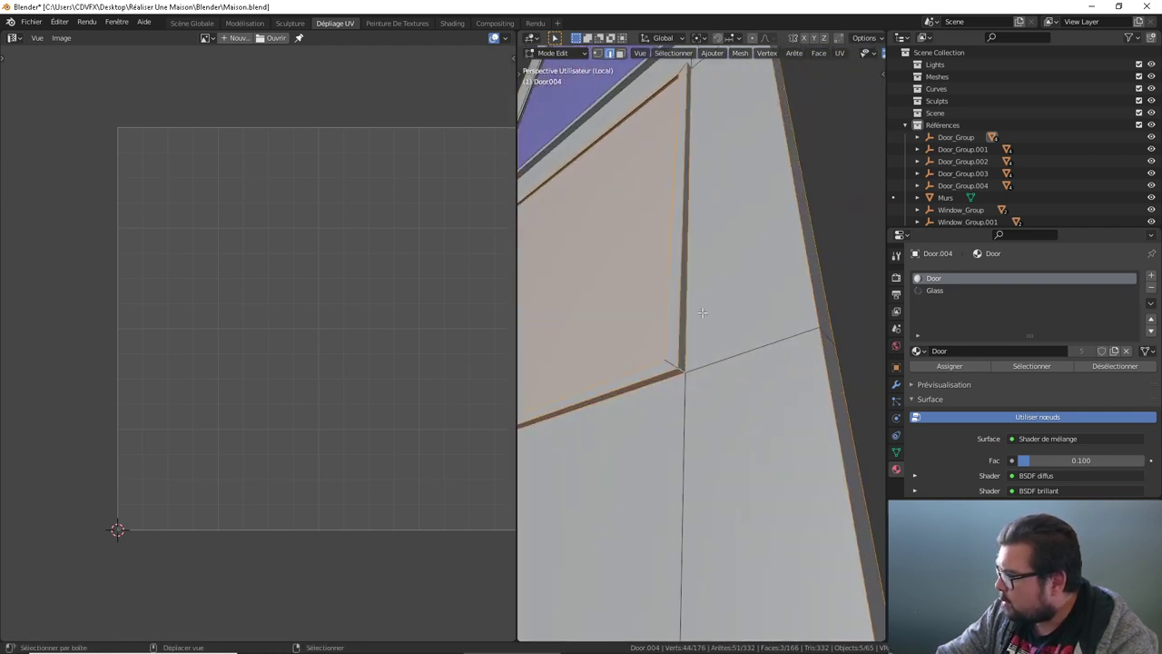
mouse_move(700, 312)
middle_mouse_down()
mouse_move(736, 426)
mouse_move(724, 433)
middle_mouse_up()
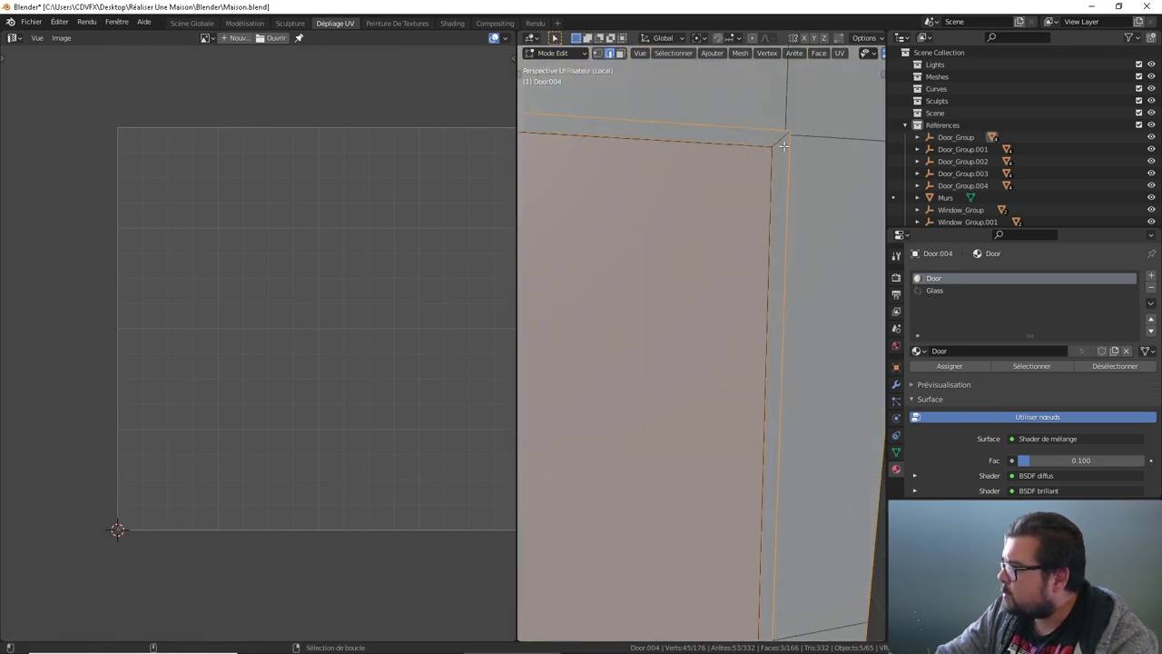
middle_click_drag(629, 174, 704, 164)
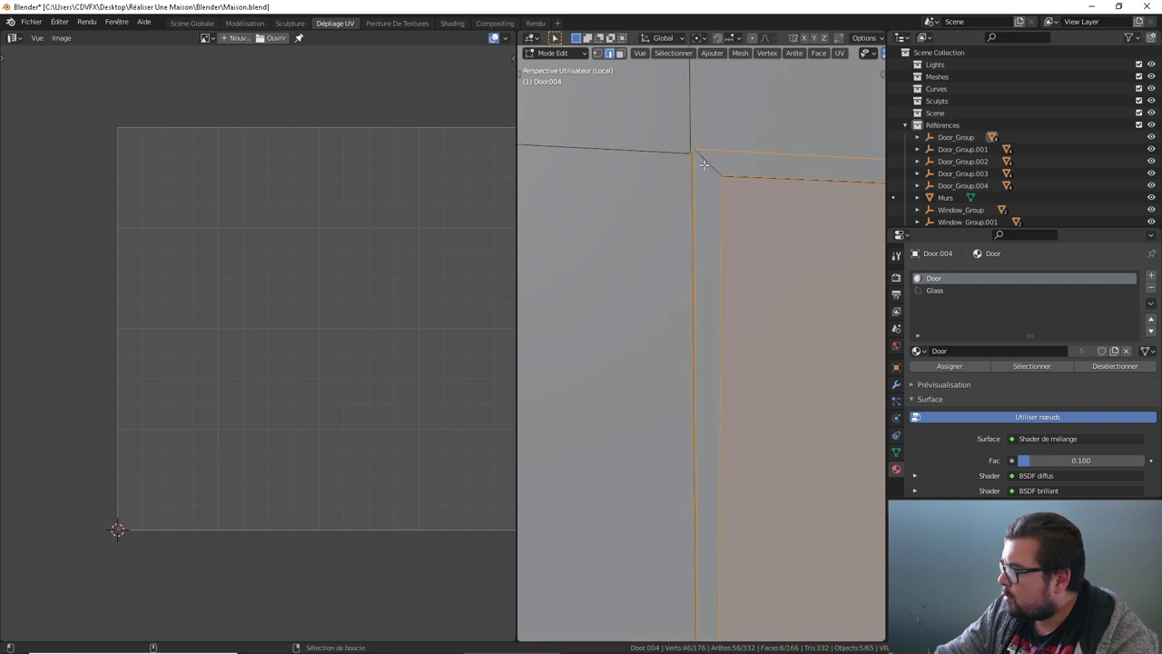
mouse_move(815, 415)
middle_mouse_down()
mouse_move(718, 293)
mouse_move(599, 358)
mouse_move(630, 325)
mouse_move(740, 276)
mouse_move(757, 312)
mouse_move(723, 213)
mouse_move(703, 353)
mouse_move(709, 268)
mouse_move(756, 267)
mouse_move(739, 309)
mouse_move(717, 270)
middle_mouse_up()
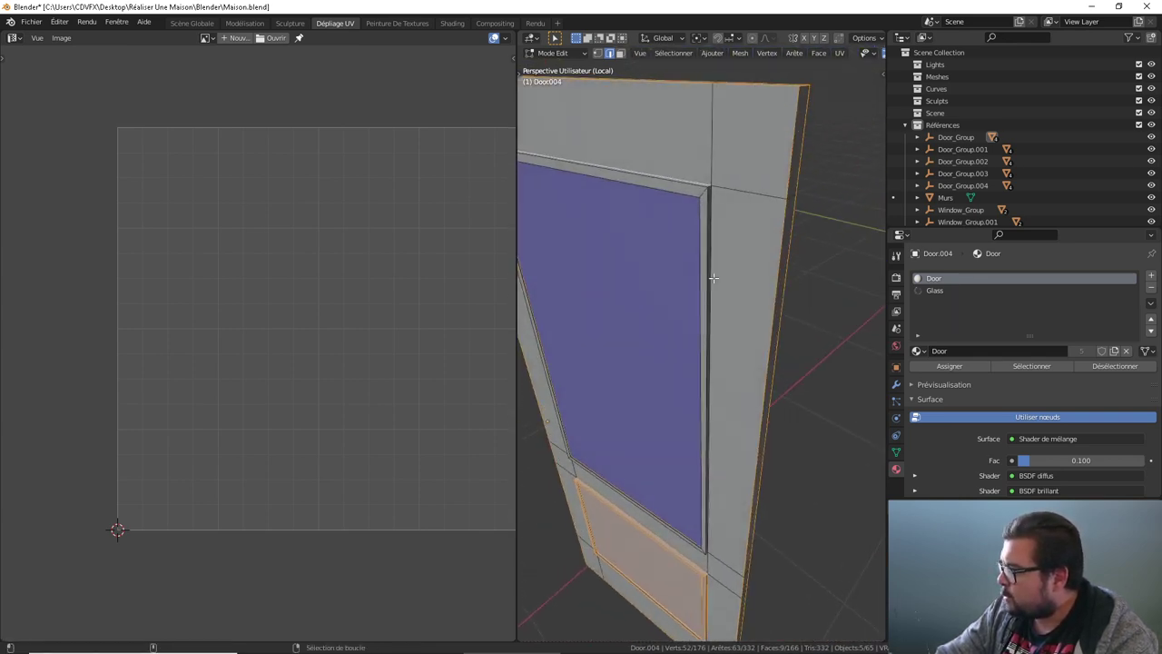
left_click(716, 271, "alt+shift")
scroll(690, 377, "up", 1)
scroll(729, 304, "up", 1)
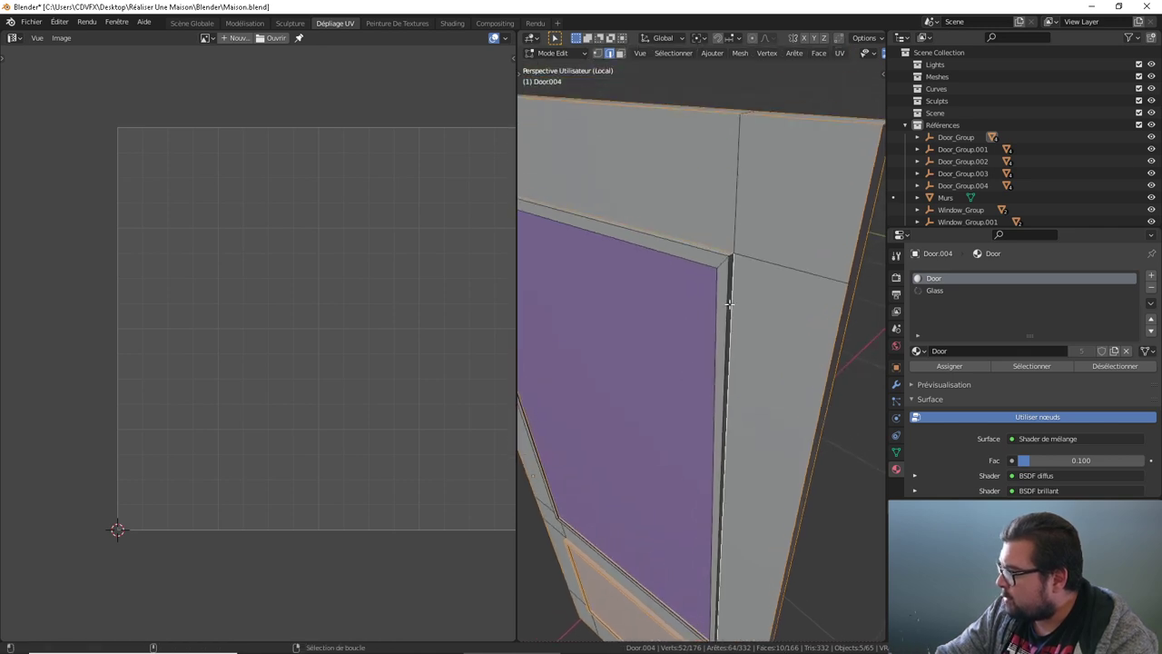
left_click(730, 295, "alt+shift")
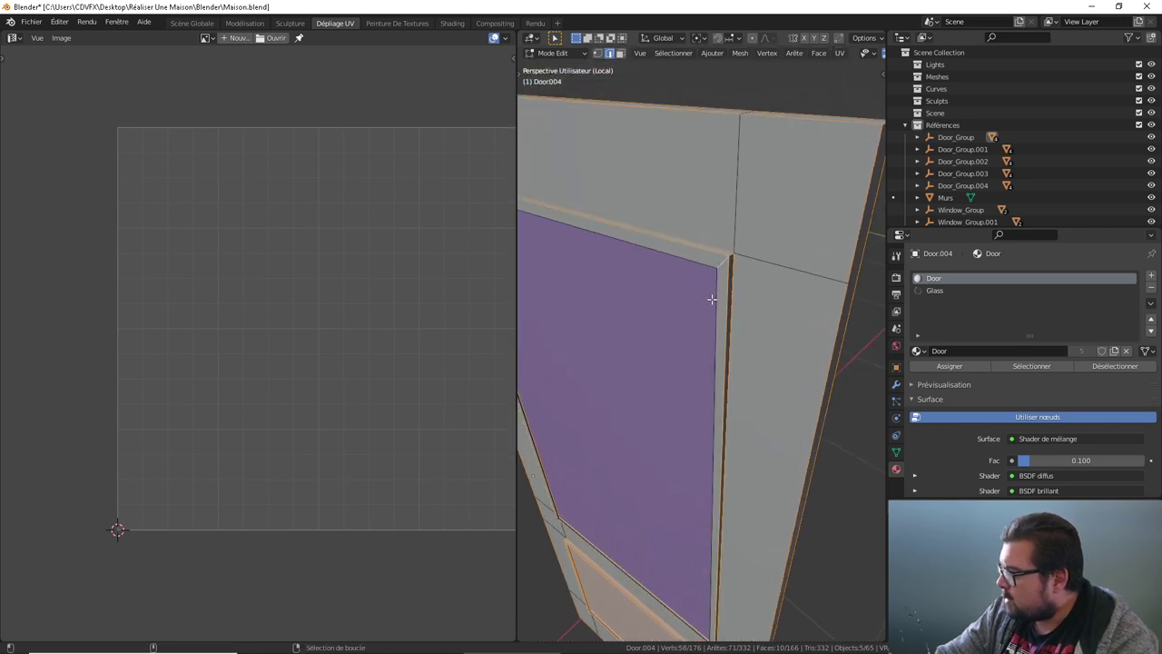
Step: Add the remaining frame, panel and frame-corner edge loops
left_click(690, 348, "alt+shift")
mouse_move(691, 348)
middle_mouse_down()
mouse_move(811, 439)
mouse_move(607, 409)
mouse_move(647, 453)
middle_mouse_up()
left_click(789, 436, "alt+shift")
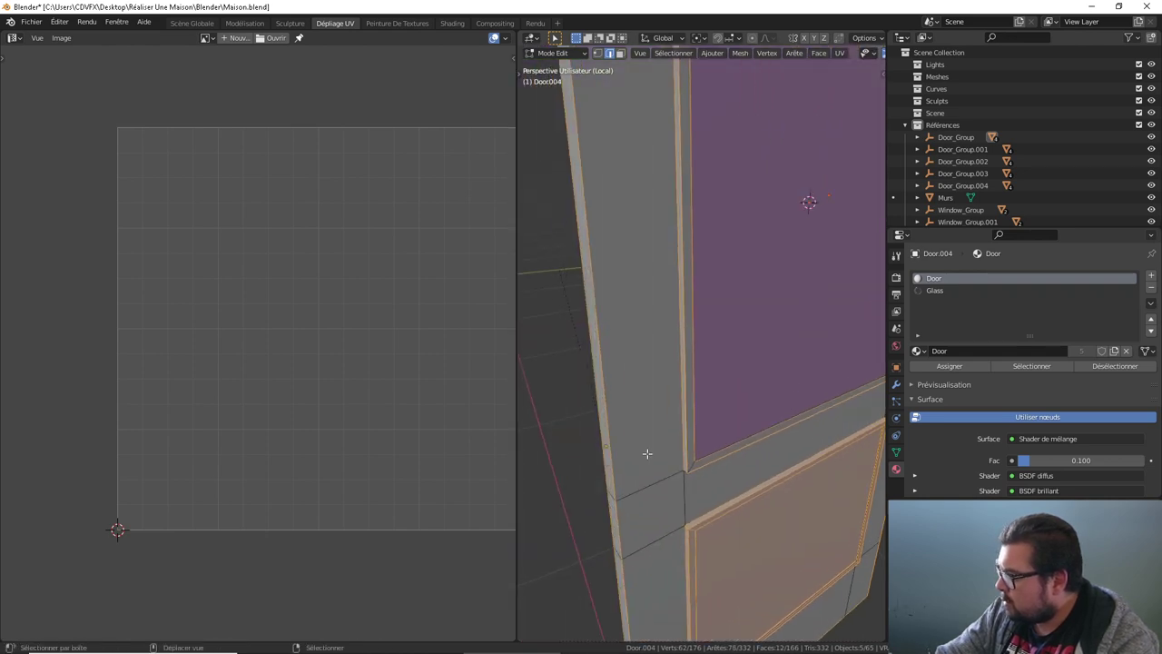
mouse_move(718, 343)
middle_mouse_down()
mouse_move(736, 475)
mouse_move(758, 414)
middle_mouse_up()
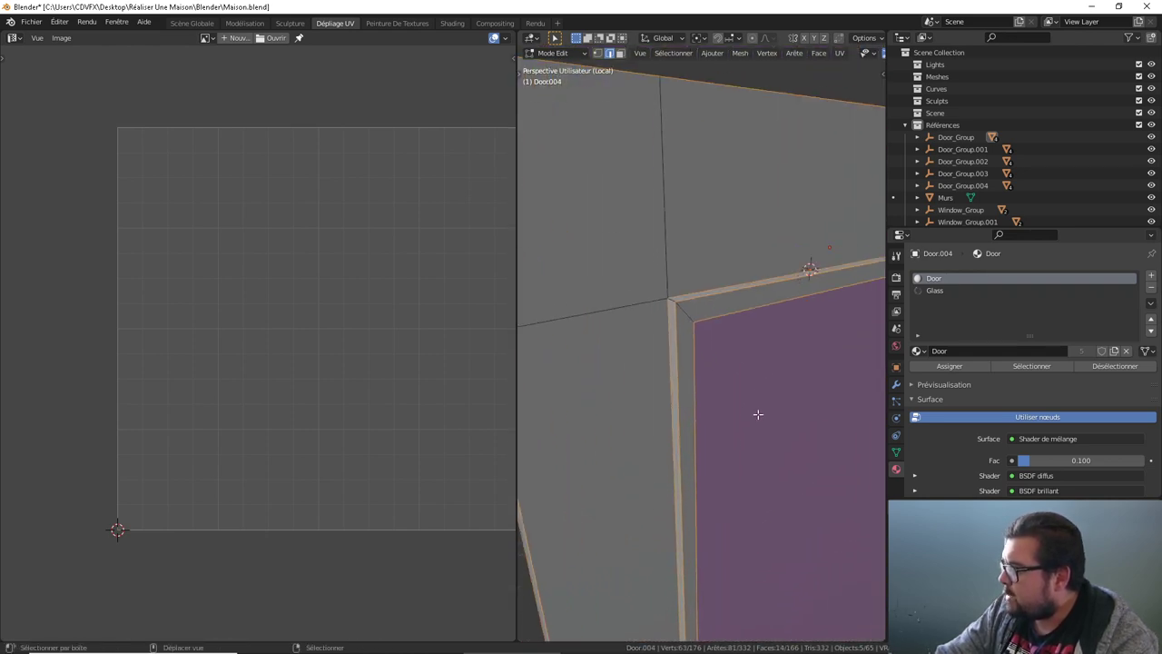
left_click(690, 316, "alt+shift")
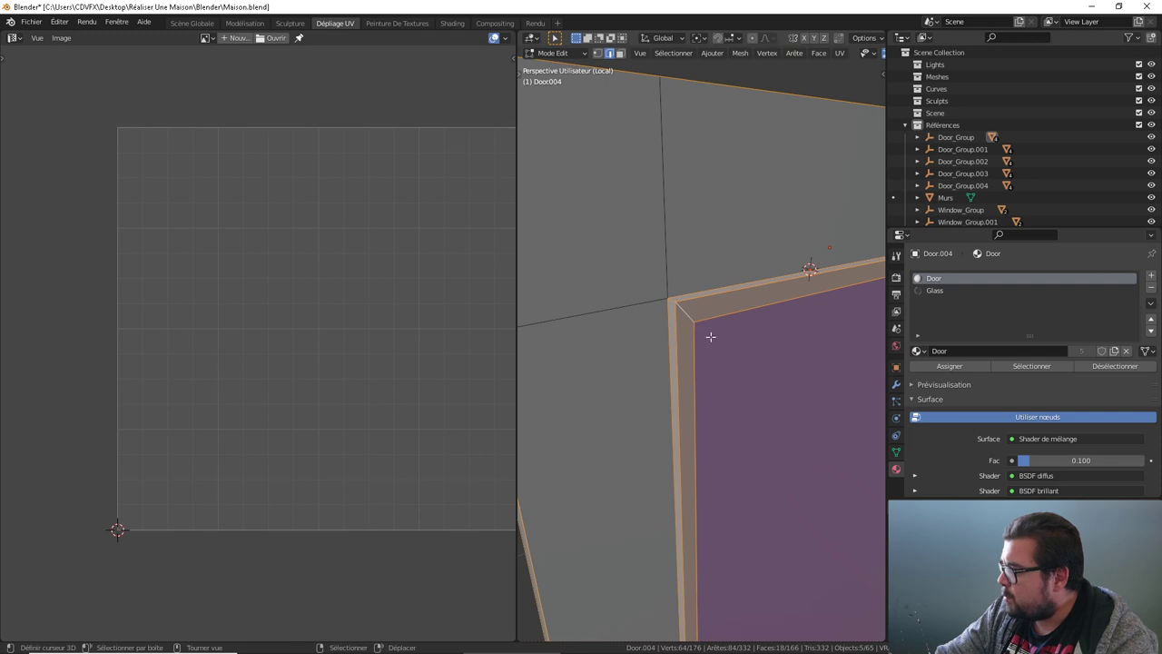
mouse_move(734, 369)
middle_mouse_down()
mouse_move(682, 385)
mouse_move(812, 396)
mouse_move(751, 389)
middle_mouse_up()
Step: Mark the selected edge loops as UV seams
key("ctrl+e")
left_click(726, 388)
scroll(751, 389, "up", 2)
scroll(804, 384, "up", 1)
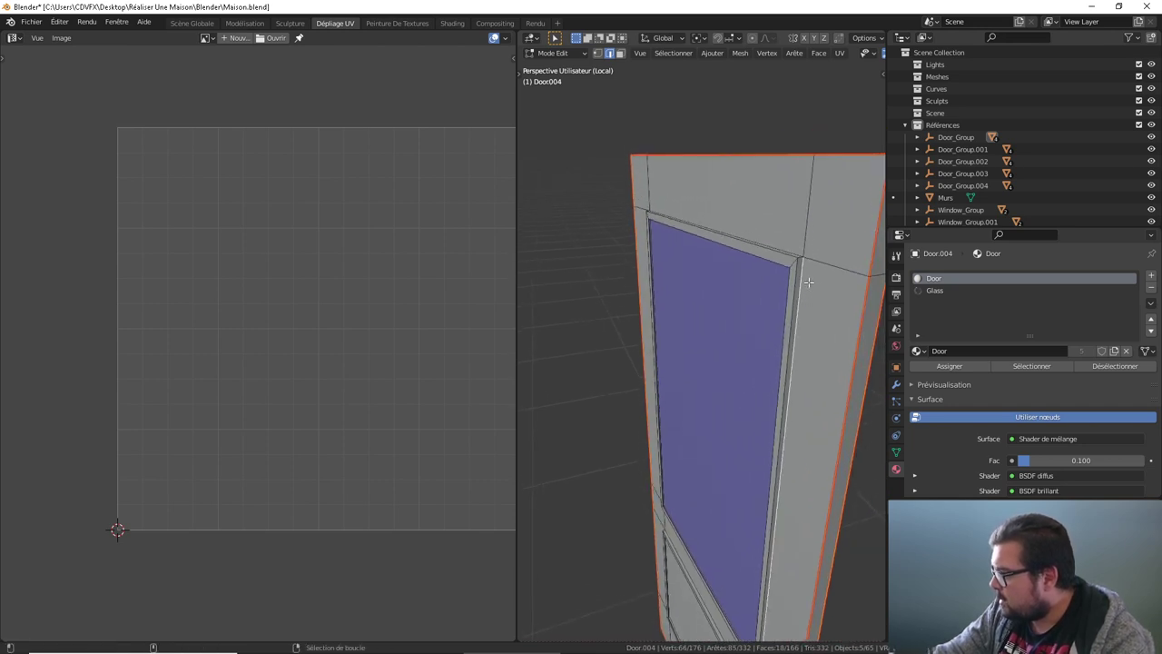
Step: Select the frame's vertical, inner and top edge loops plus a window edge
left_click(790, 252, "alt+shift")
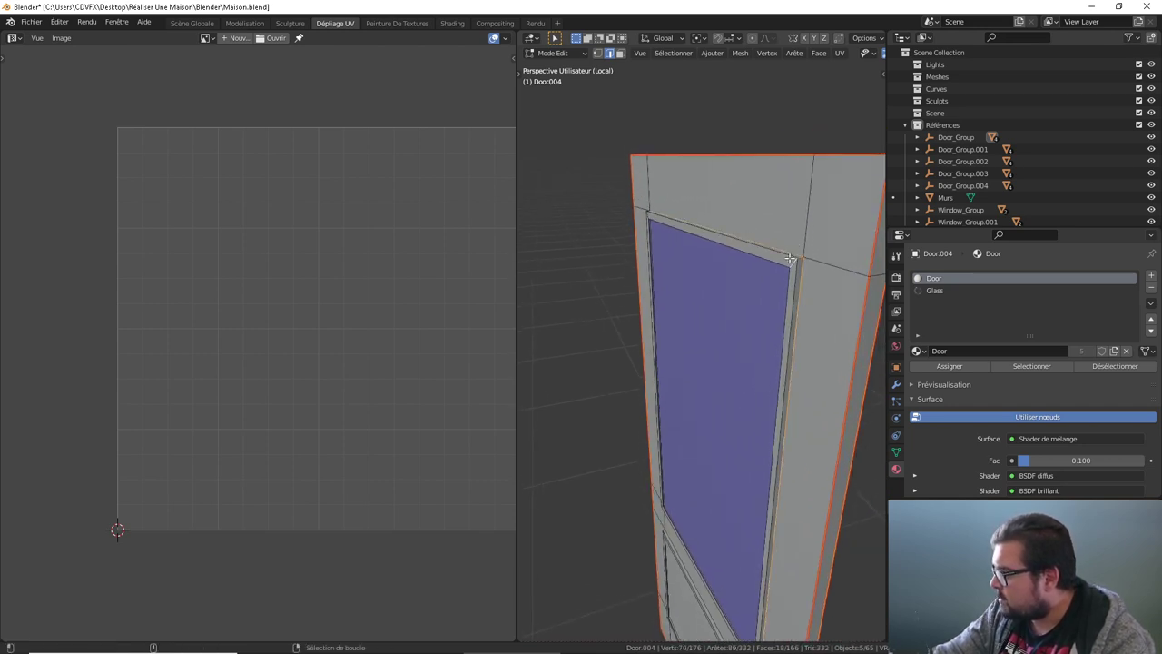
left_click(791, 259, "alt+shift")
left_click(780, 261, "alt+shift")
scroll(690, 262, "up", 2)
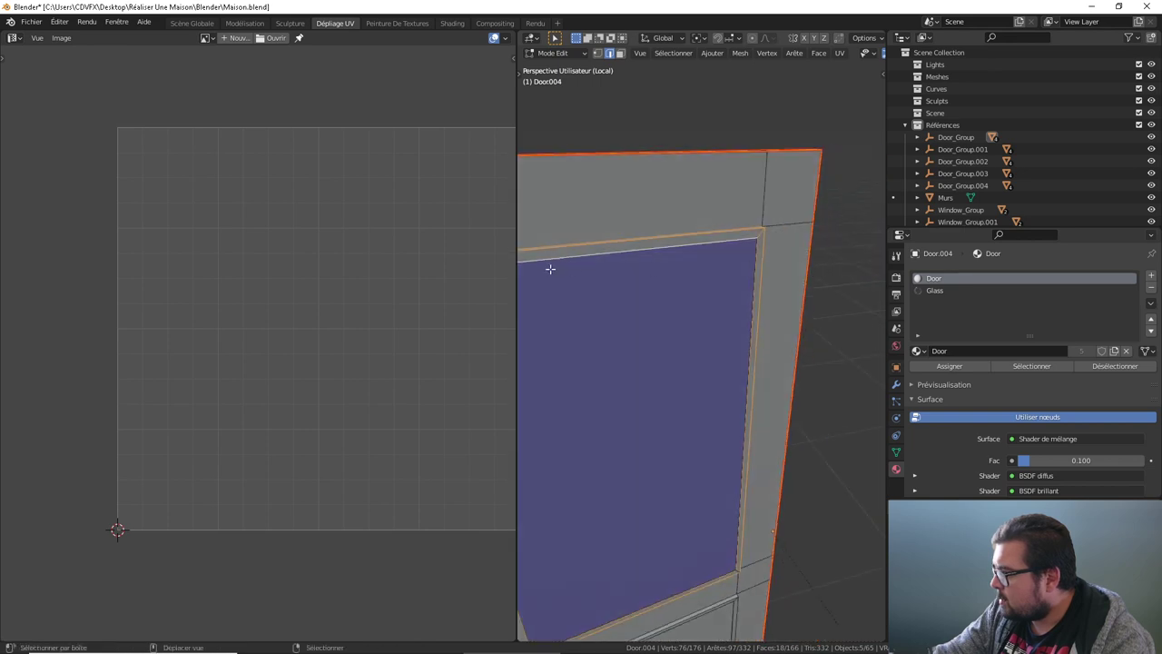
scroll(590, 272, "up", 1)
scroll(644, 281, "up", 1)
left_click(647, 255, "alt+shift")
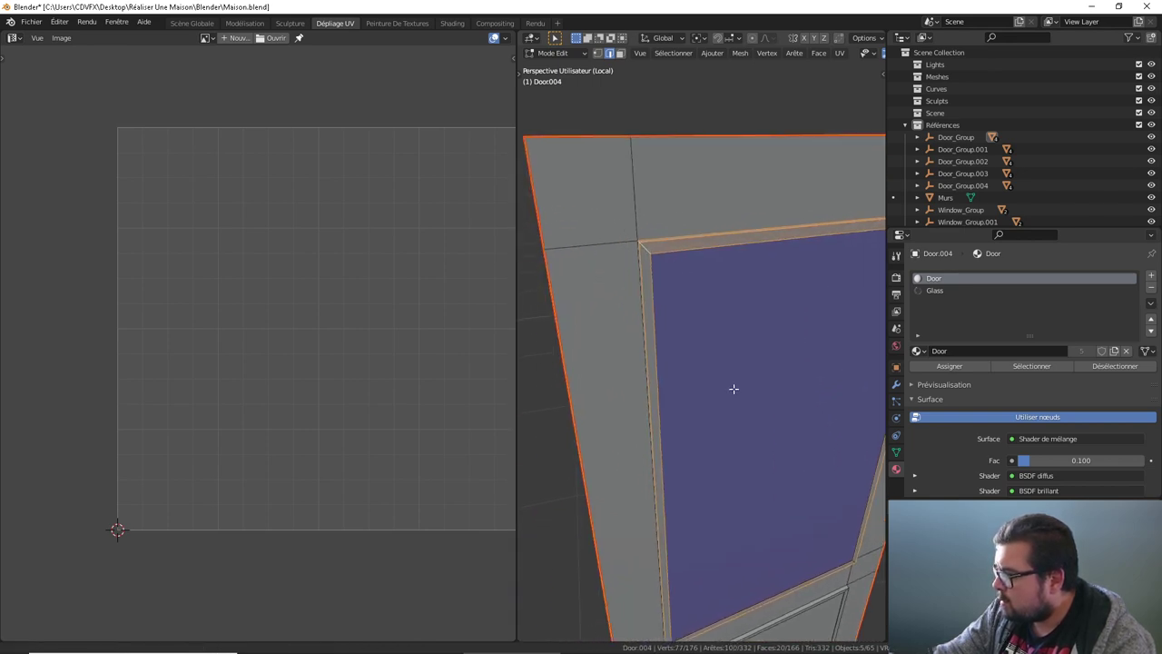
scroll(669, 454, "down", 5, "shift")
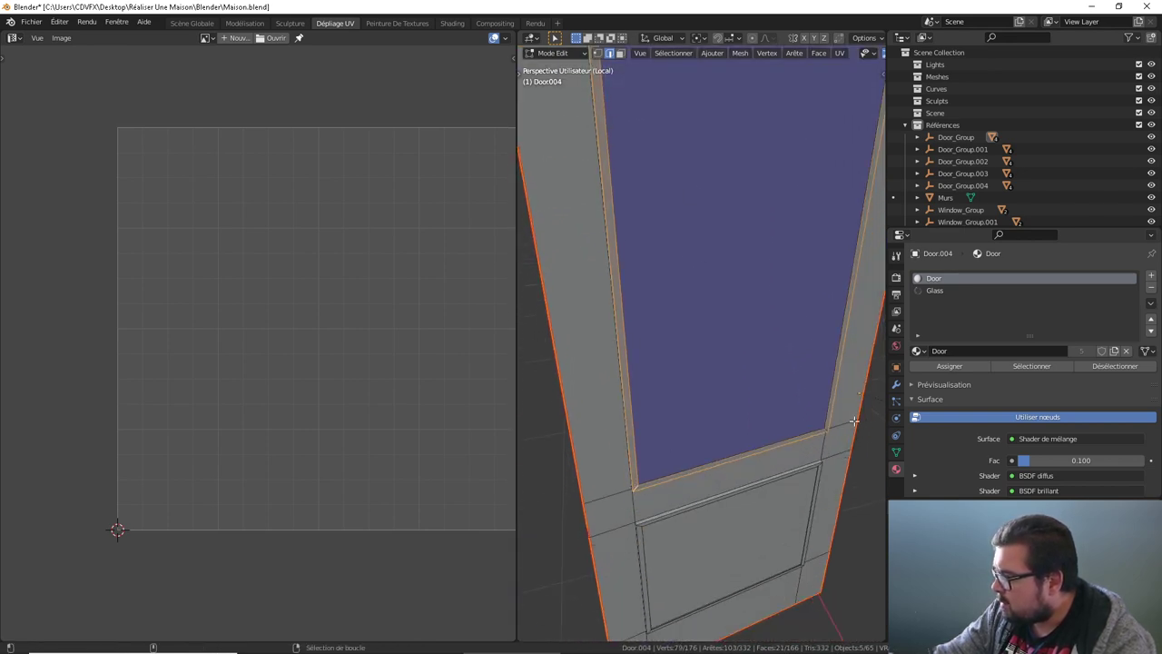
Step: Add the edge loops around the glass window frame to the selection
mouse_move(862, 419)
middle_mouse_down()
mouse_move(759, 432)
mouse_move(732, 472)
middle_mouse_up()
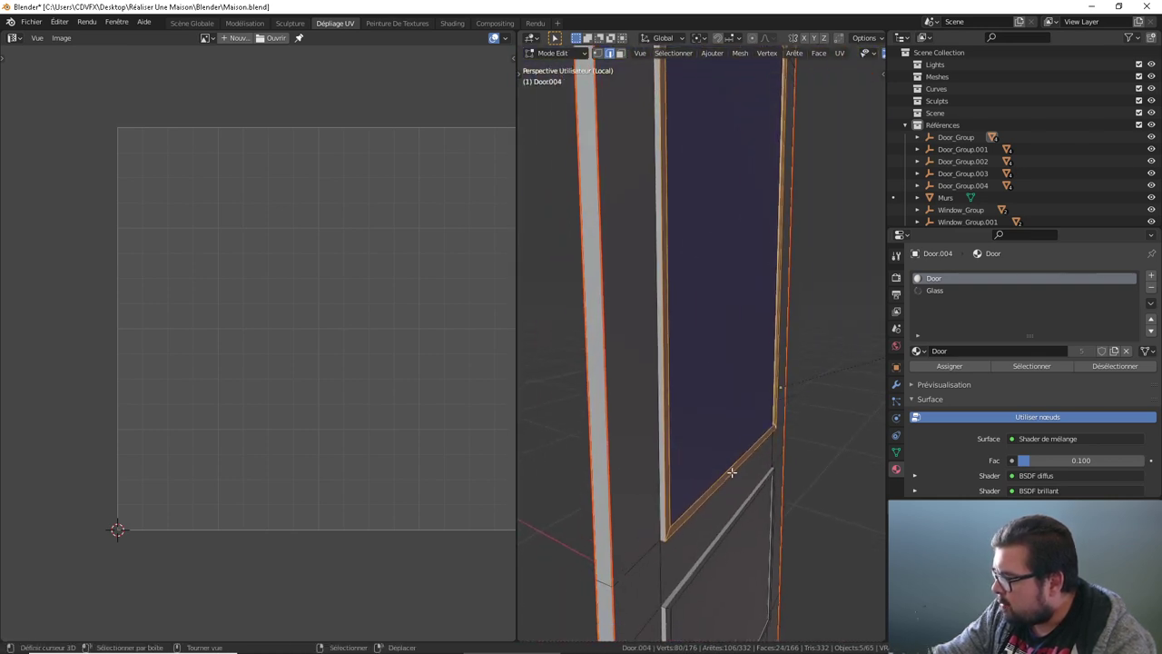
left_click(652, 474, "alt+shift")
mouse_move(654, 467)
middle_mouse_down()
mouse_move(737, 451)
mouse_move(682, 514)
middle_mouse_up()
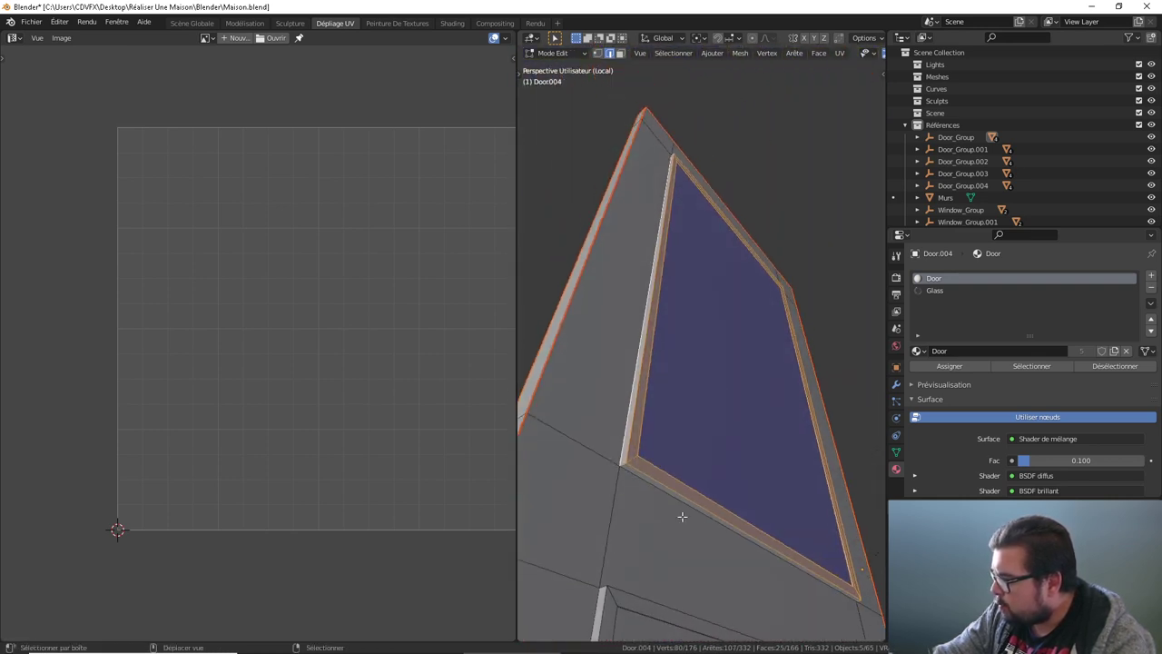
left_click(833, 495, "alt+shift")
mouse_move(833, 494)
middle_mouse_down()
mouse_move(805, 459)
mouse_move(851, 535)
middle_mouse_up()
mouse_move(751, 486)
middle_mouse_down()
mouse_move(755, 457)
mouse_move(739, 457)
middle_mouse_up()
left_click(660, 564, "alt+shift")
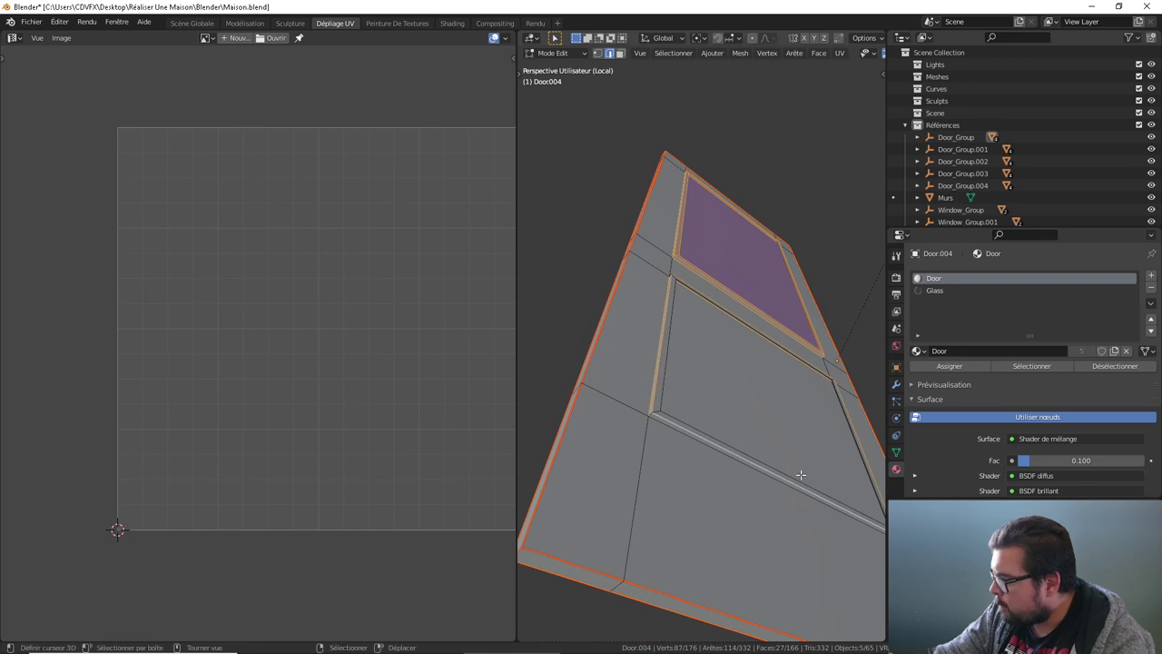
Step: Swap a wrongly picked loop for the correct one around the lower panel
left_click(801, 474, "alt+shift")
left_click(740, 456, "alt+shift")
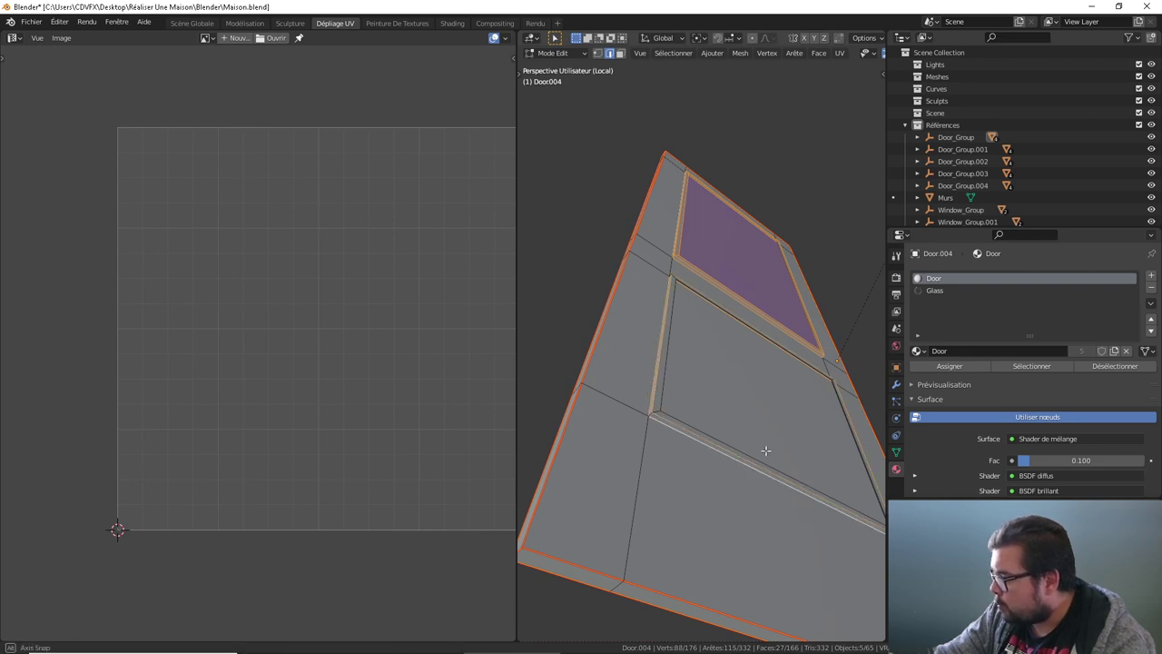
middle_click_drag(766, 451, 687, 480)
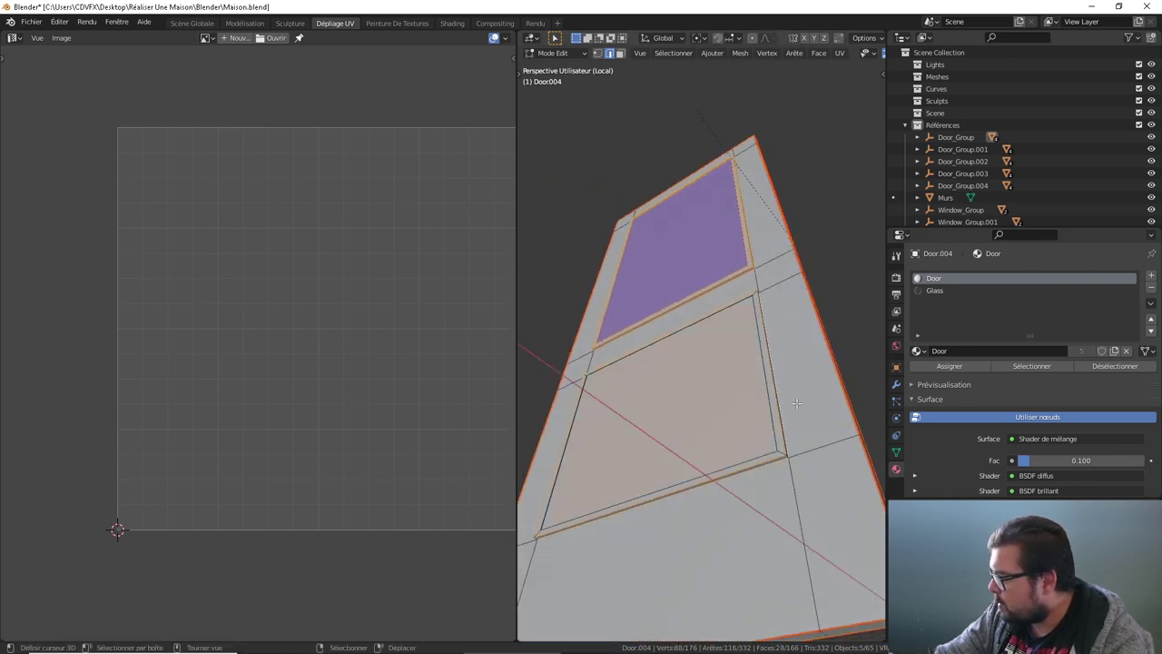
mouse_move(796, 402)
middle_mouse_down()
mouse_move(813, 436)
mouse_move(787, 218)
middle_mouse_up()
scroll(820, 455, "up", 4)
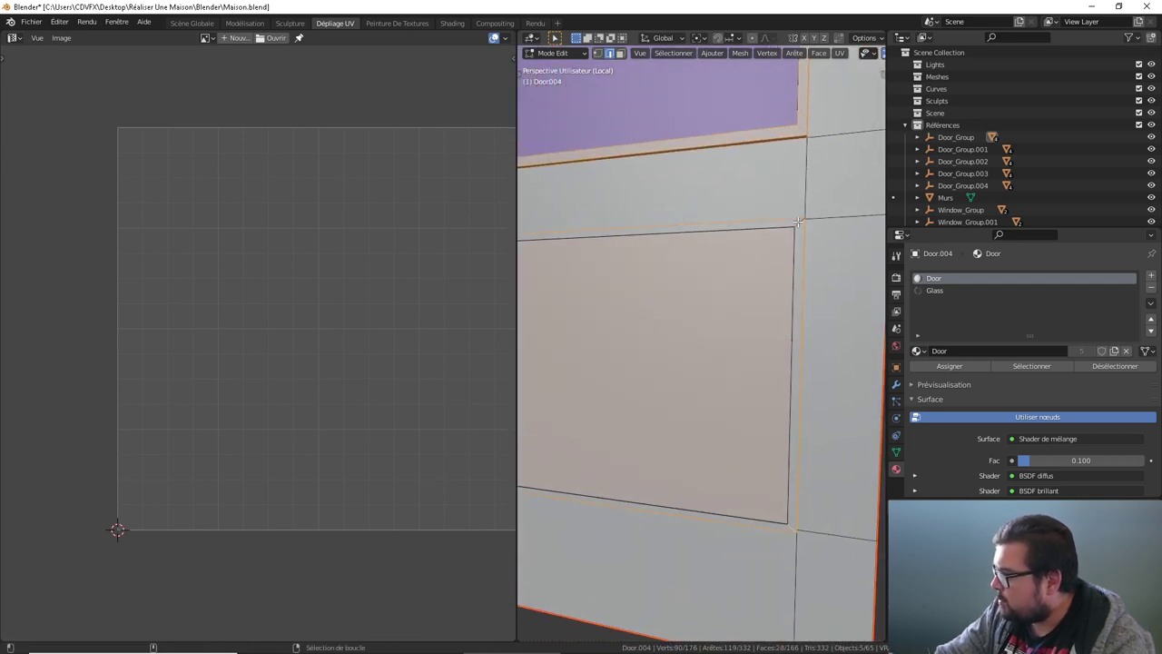
middle_click_drag(616, 261, 669, 265)
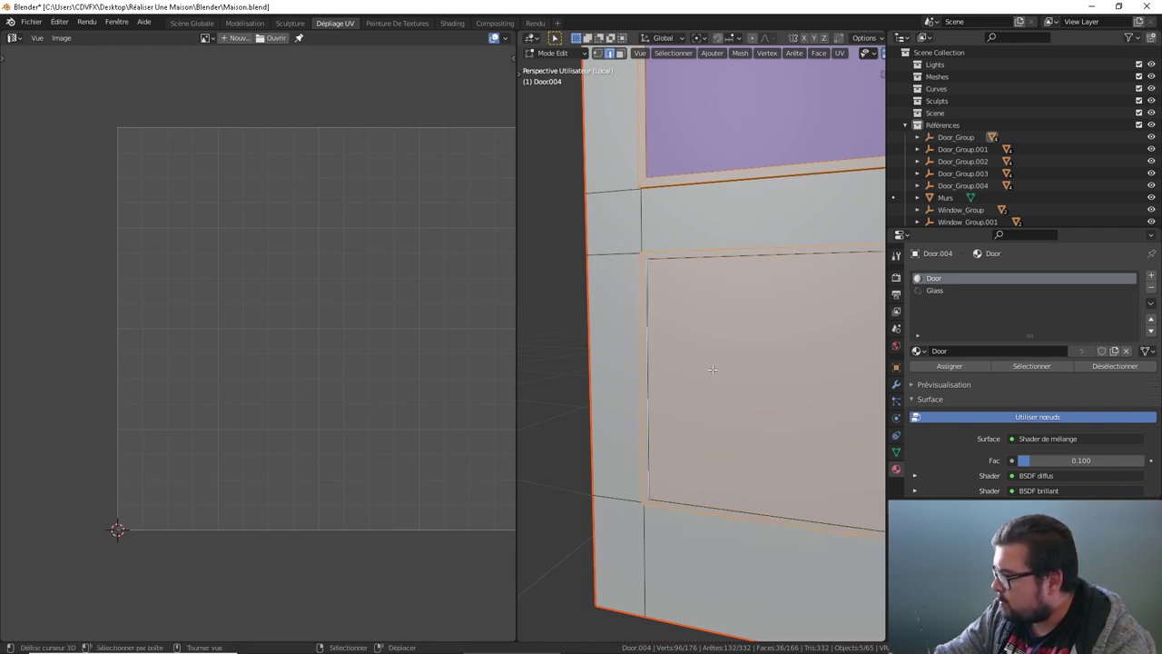
mouse_move(650, 465)
middle_mouse_down()
mouse_move(763, 321)
mouse_move(688, 315)
mouse_move(687, 351)
middle_mouse_up()
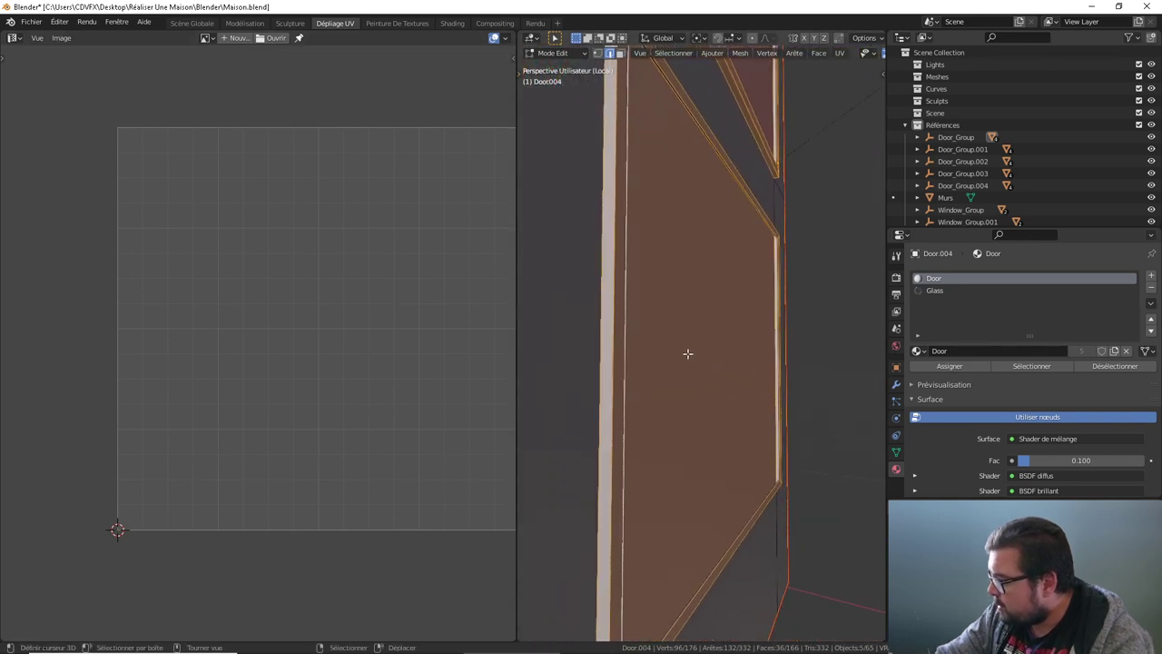
Step: Mark the selected door edges as UV seams
key("ctrl+e")
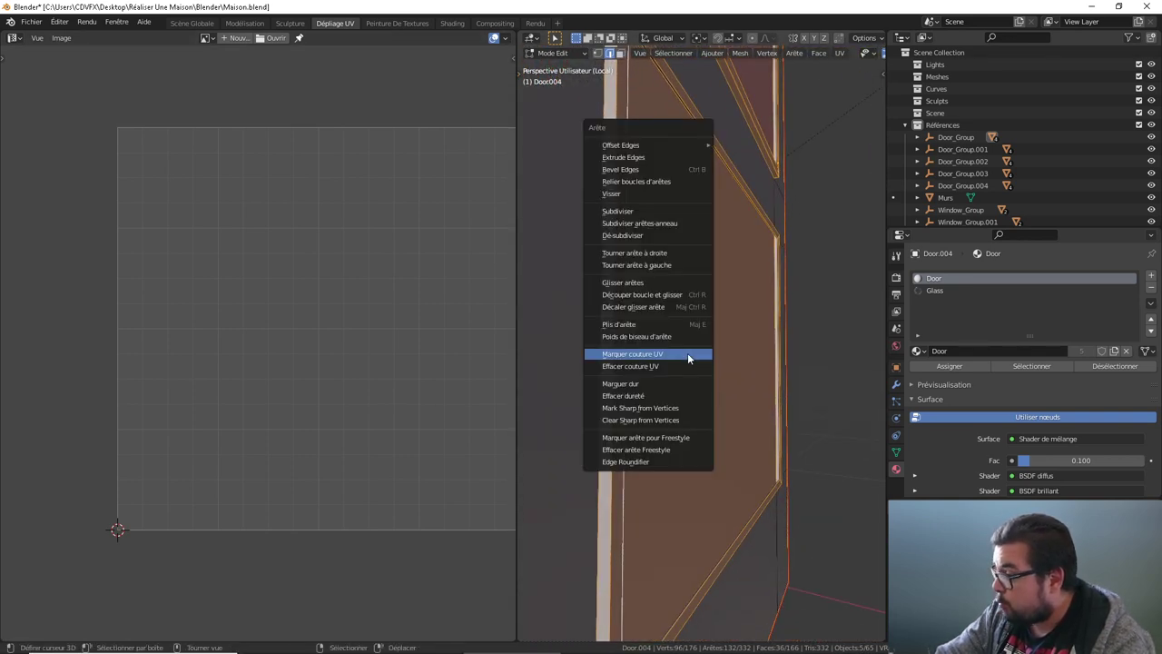
left_click(687, 354)
mouse_move(732, 353)
middle_mouse_down()
mouse_move(690, 360)
mouse_move(687, 387)
middle_mouse_up()
Step: Select only the Door material faces and unwrap them into a UV layout
key("a")
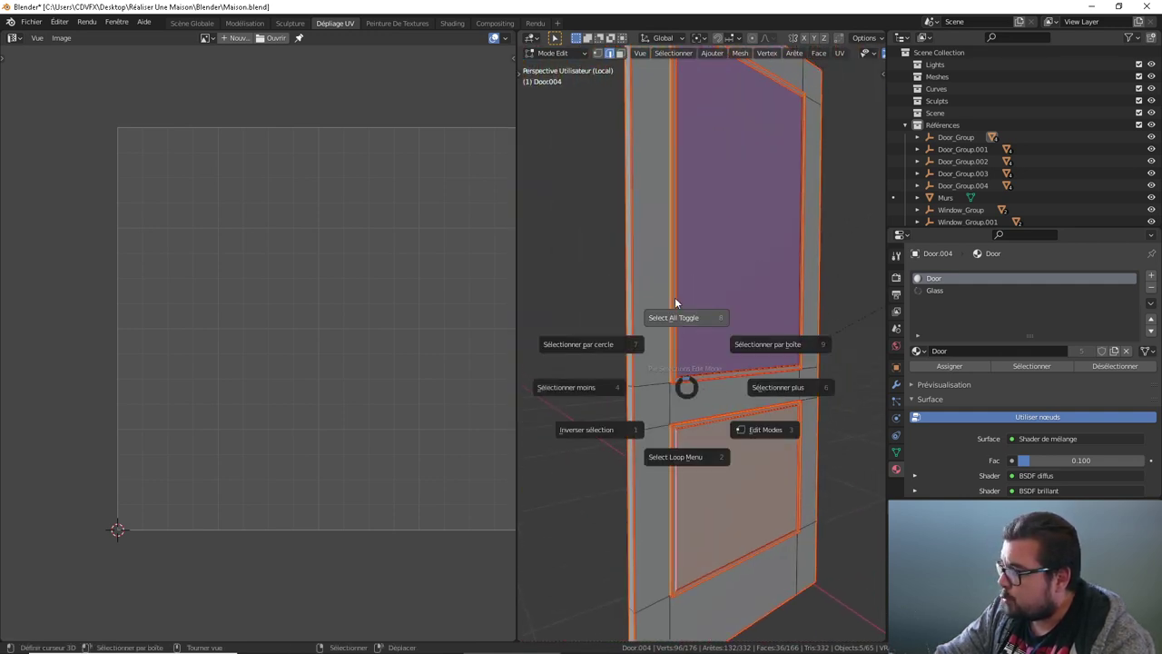
left_click(676, 302)
left_click(1035, 366)
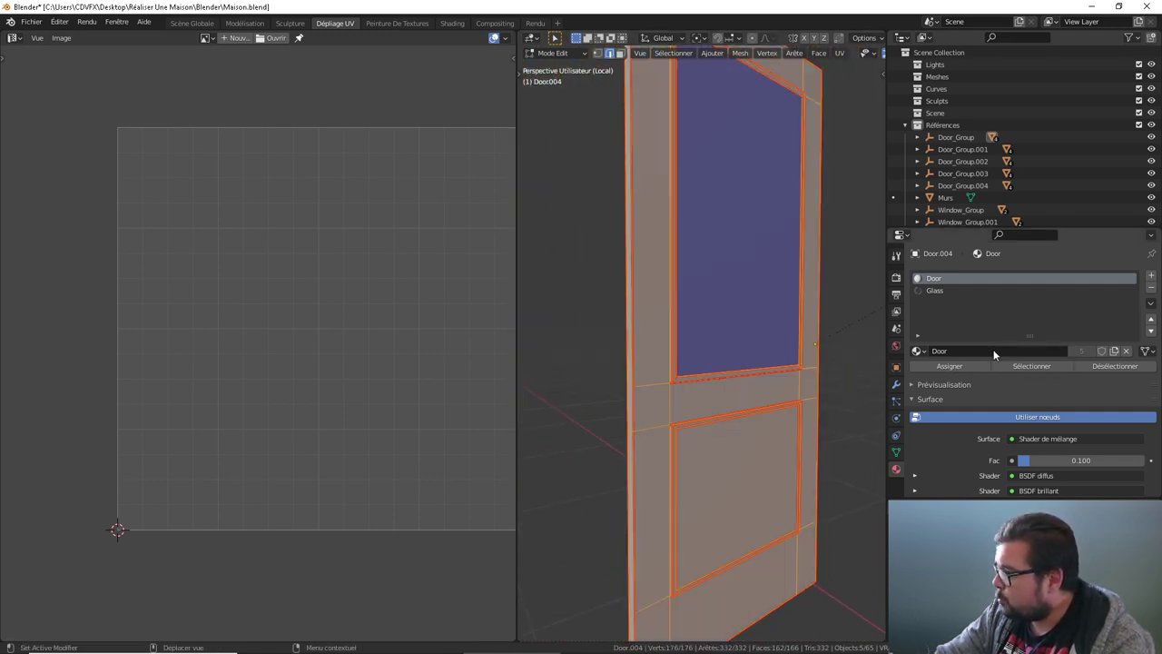
key("u")
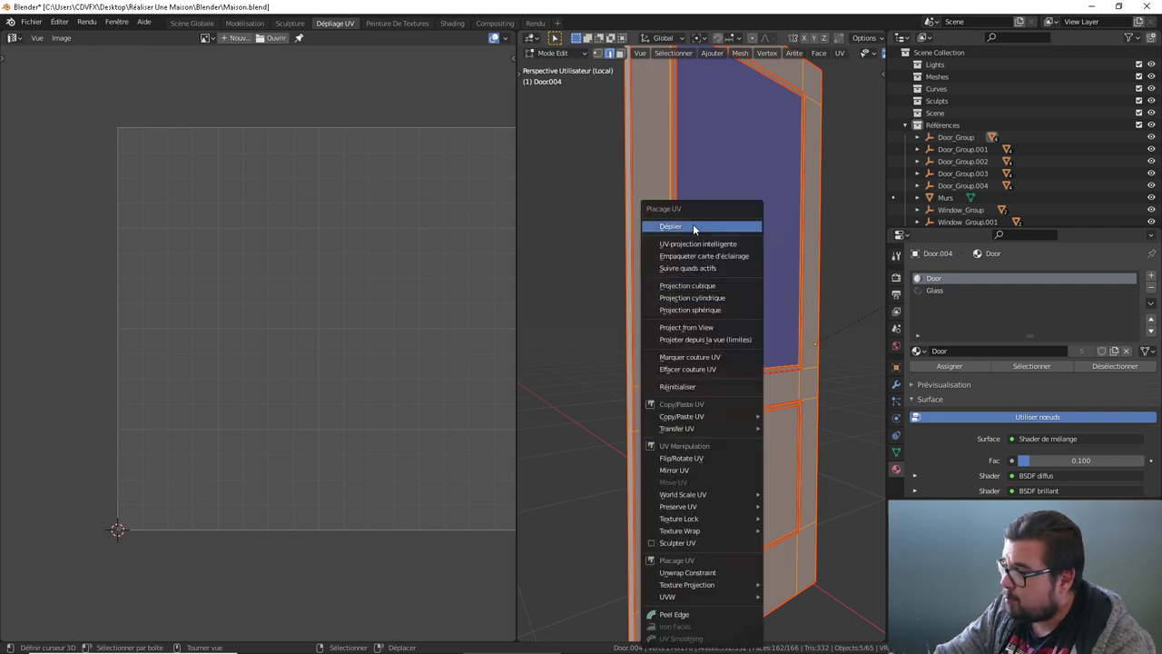
left_click(677, 227)
middle_click_drag(565, 343, 771, 365)
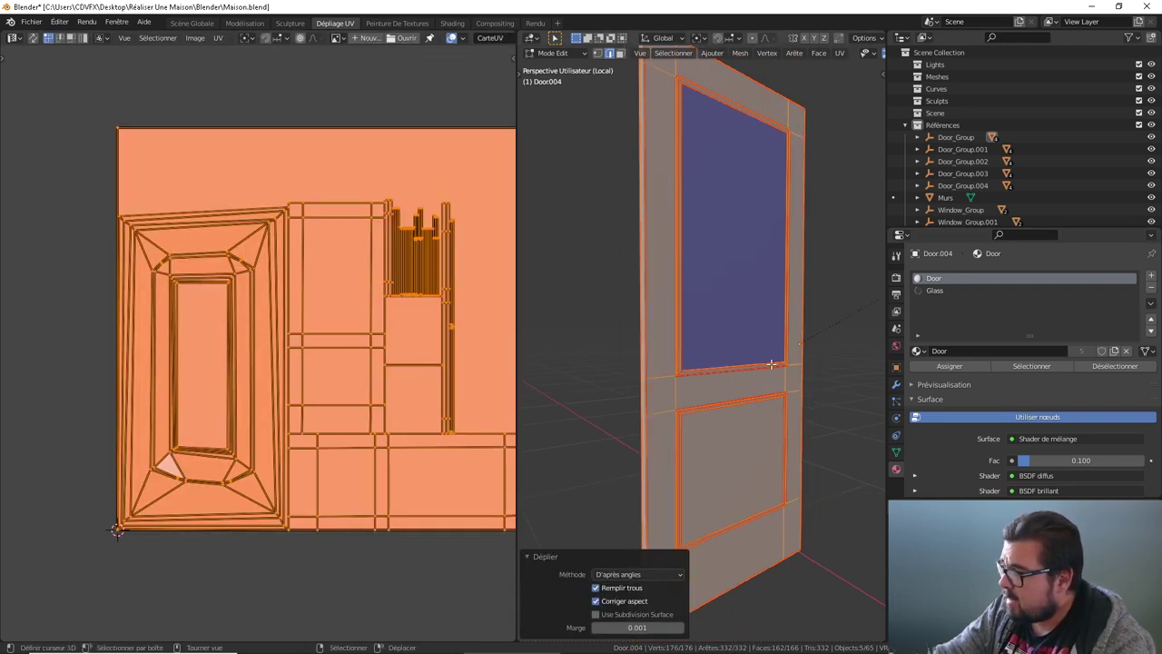
Step: Clear the UV selection, then deselect and reselect the whole door mesh
key("alt+a")
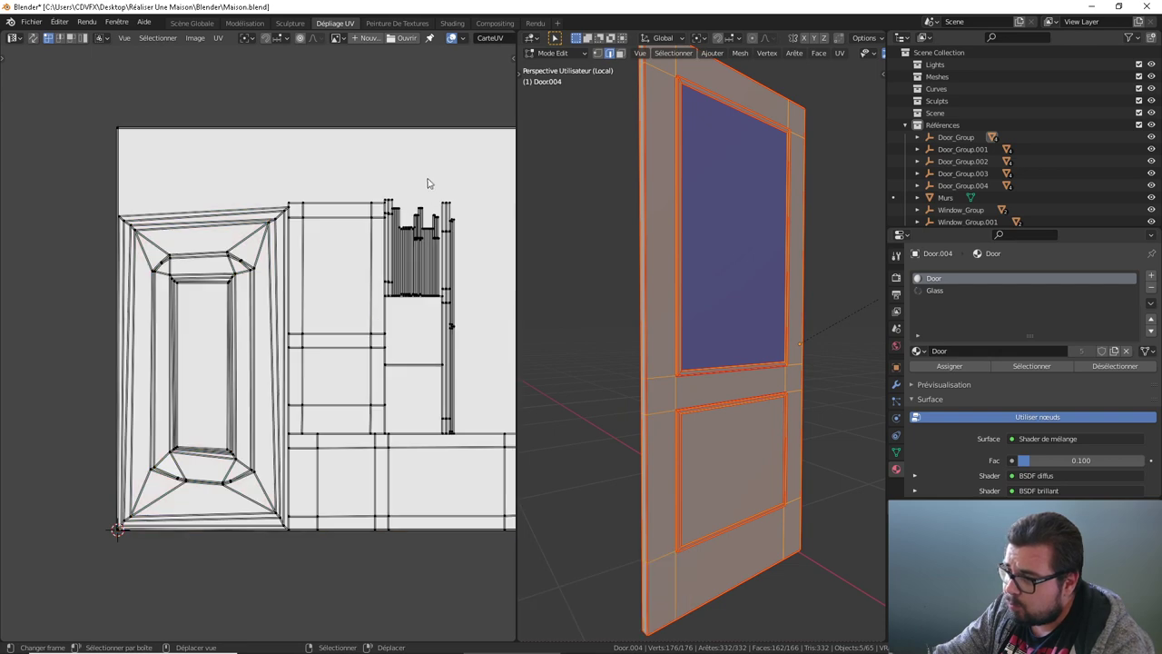
key("a")
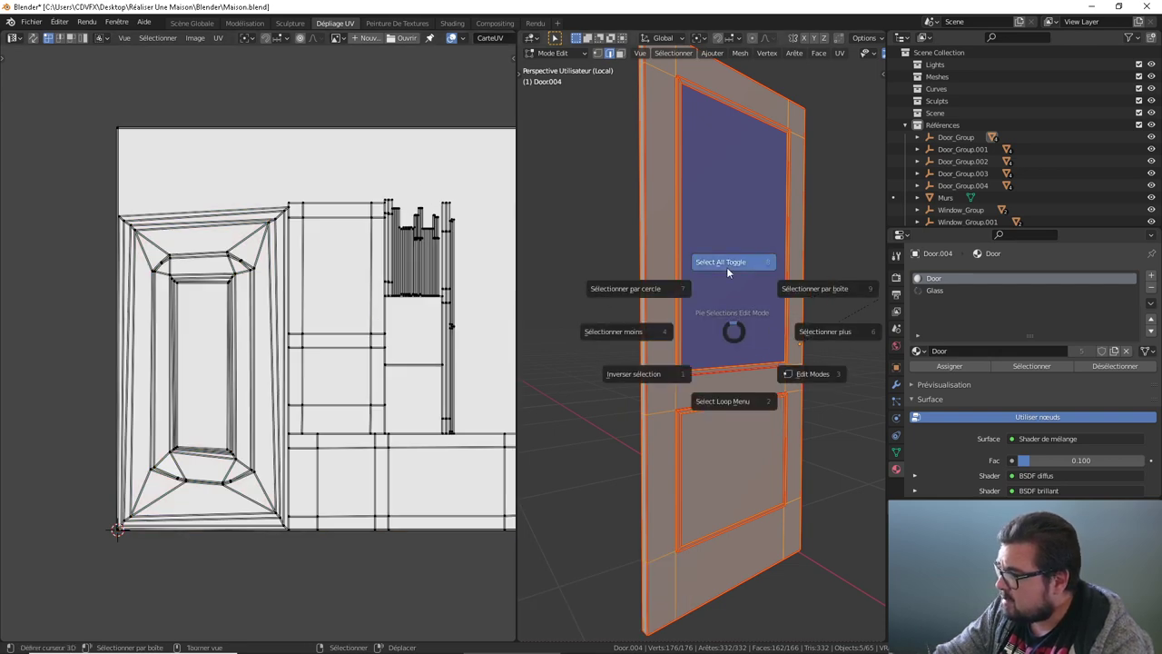
left_click(727, 267)
key("a")
left_click(712, 295)
Step: In face select mode, delete the door's lower panel face
key("a")
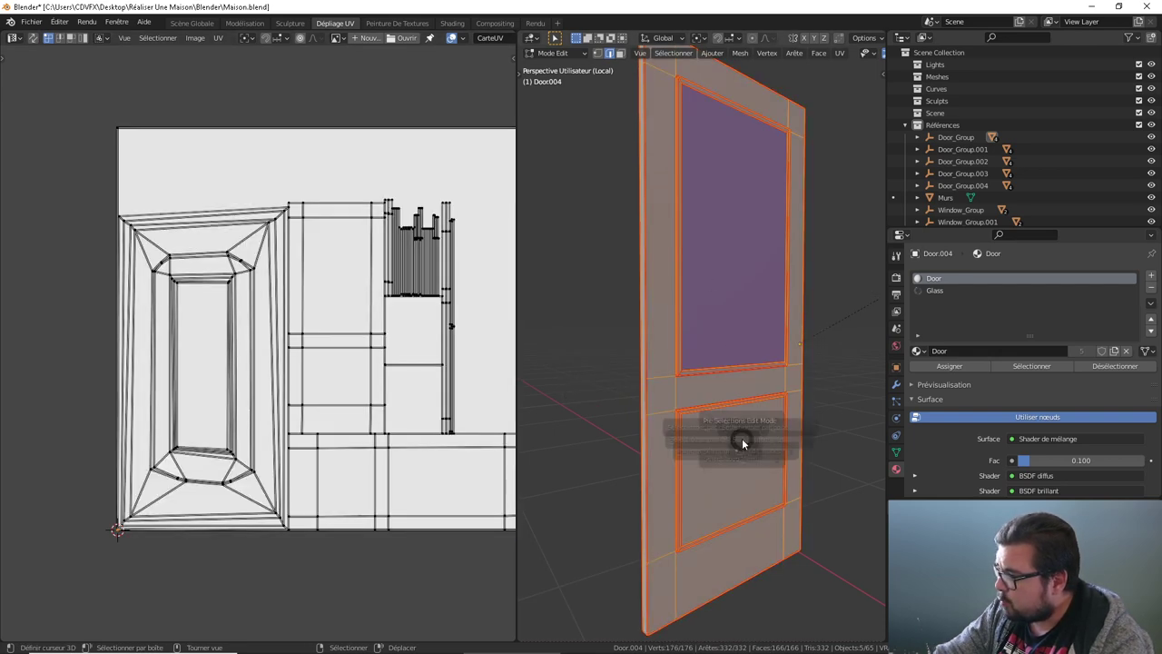
left_click(732, 331)
key("3")
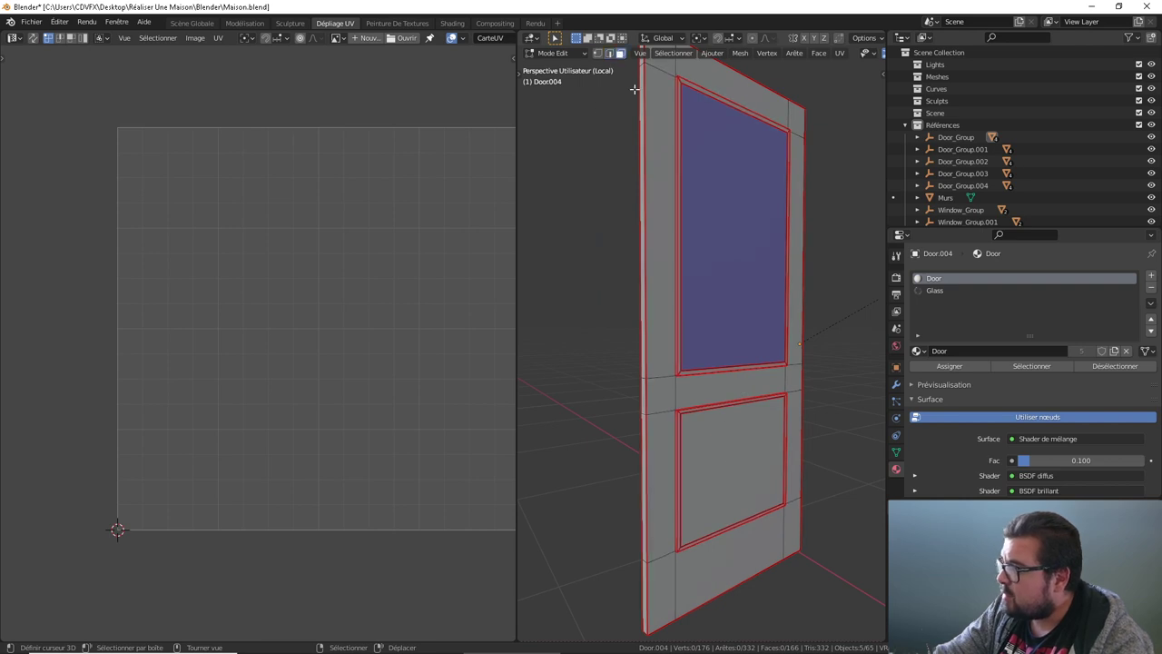
left_click(733, 458)
scroll(732, 456, "up", 1)
scroll(718, 450, "up", 1)
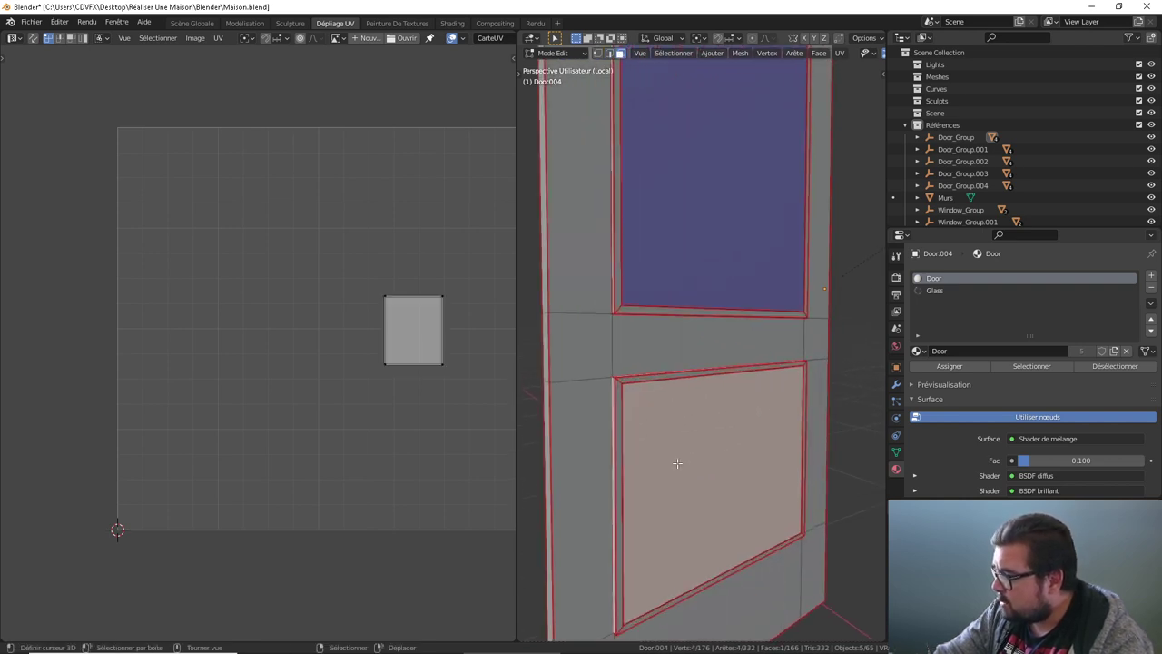
scroll(705, 430, "up", 2)
scroll(704, 428, "up", 1)
scroll(635, 341, "up", 2)
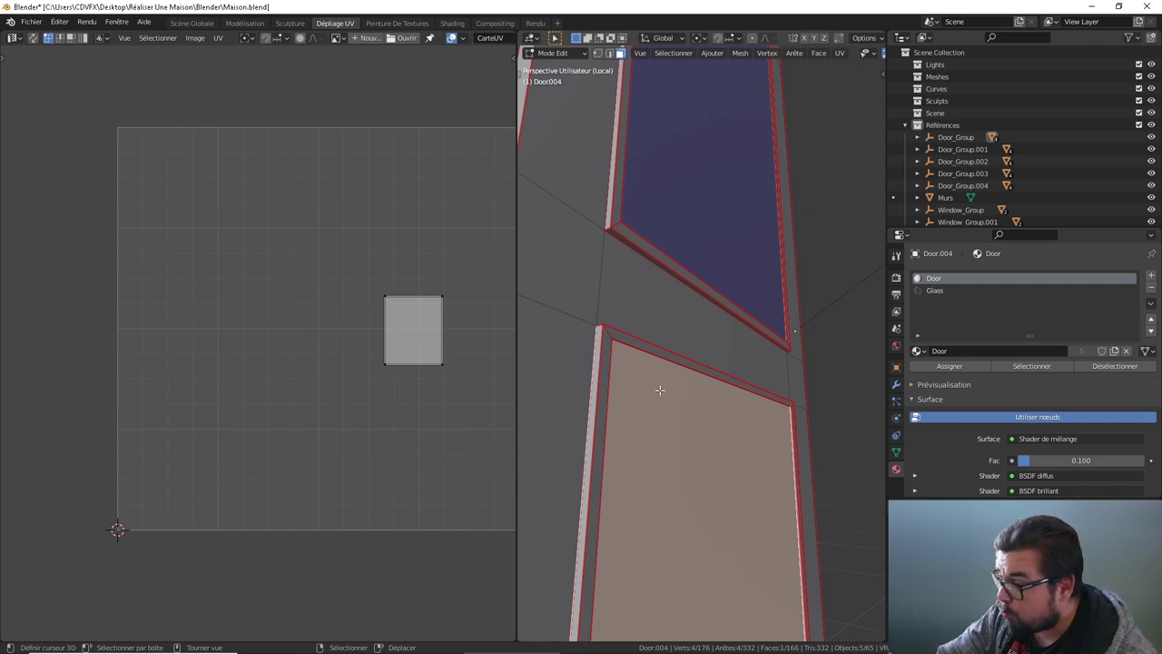
middle_click_drag(647, 402, 561, 411, "alt")
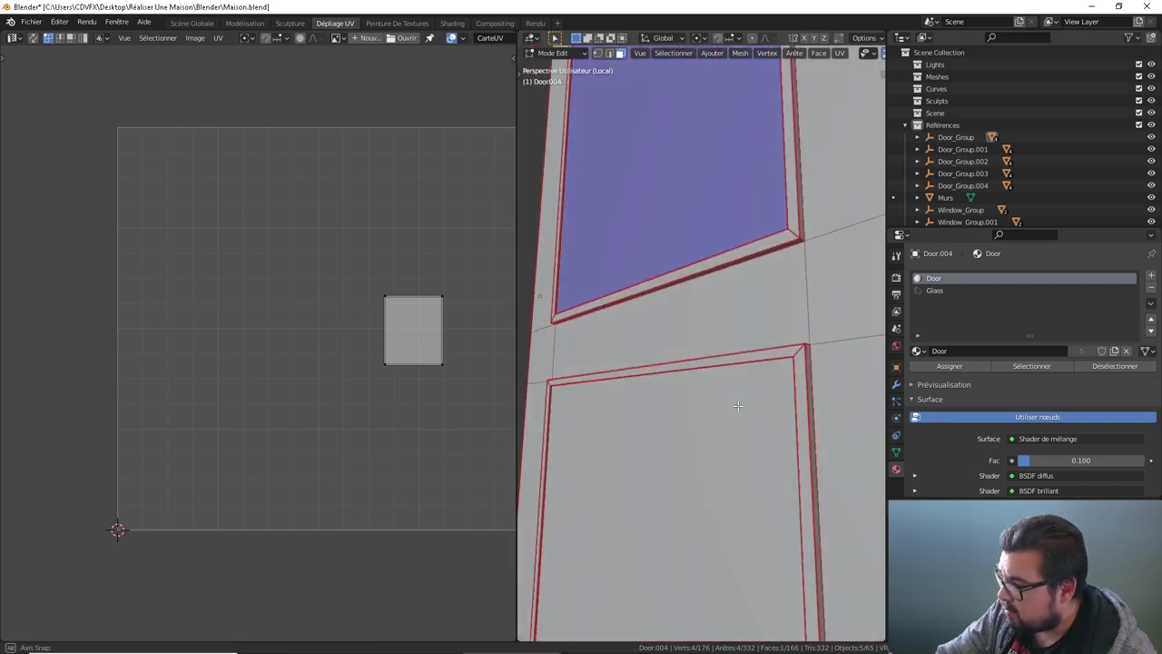
key("x")
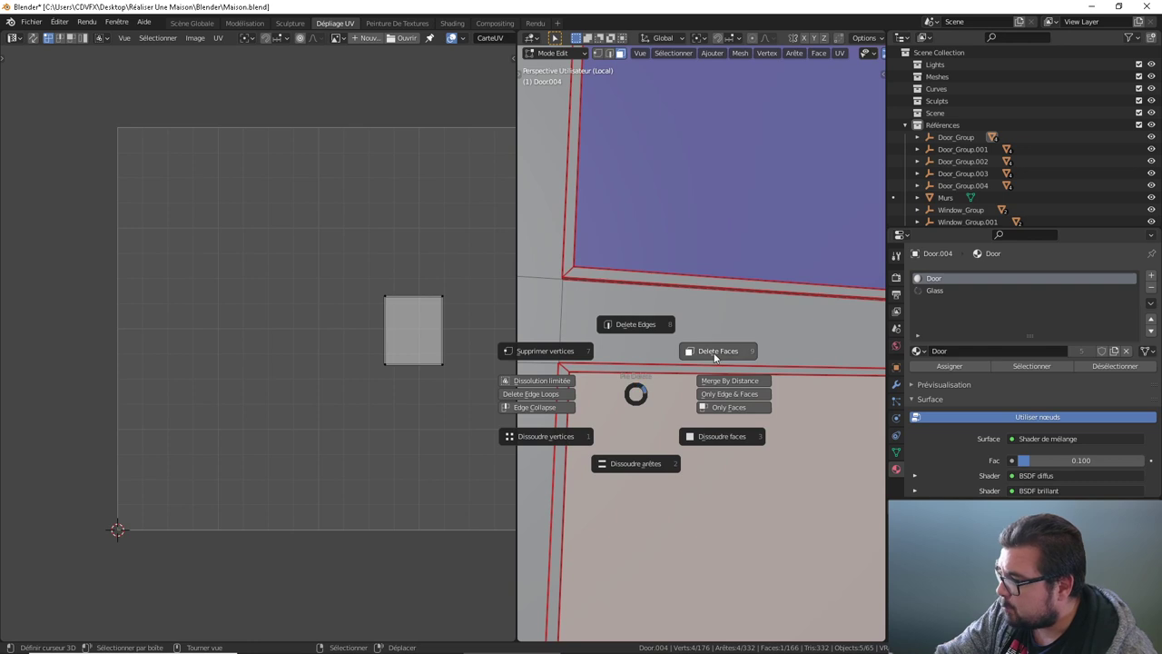
left_click(714, 357)
Step: Delete the remaining recessed panel face as well
middle_click_drag(635, 234, 648, 314, "shift")
left_click(696, 529)
key("x")
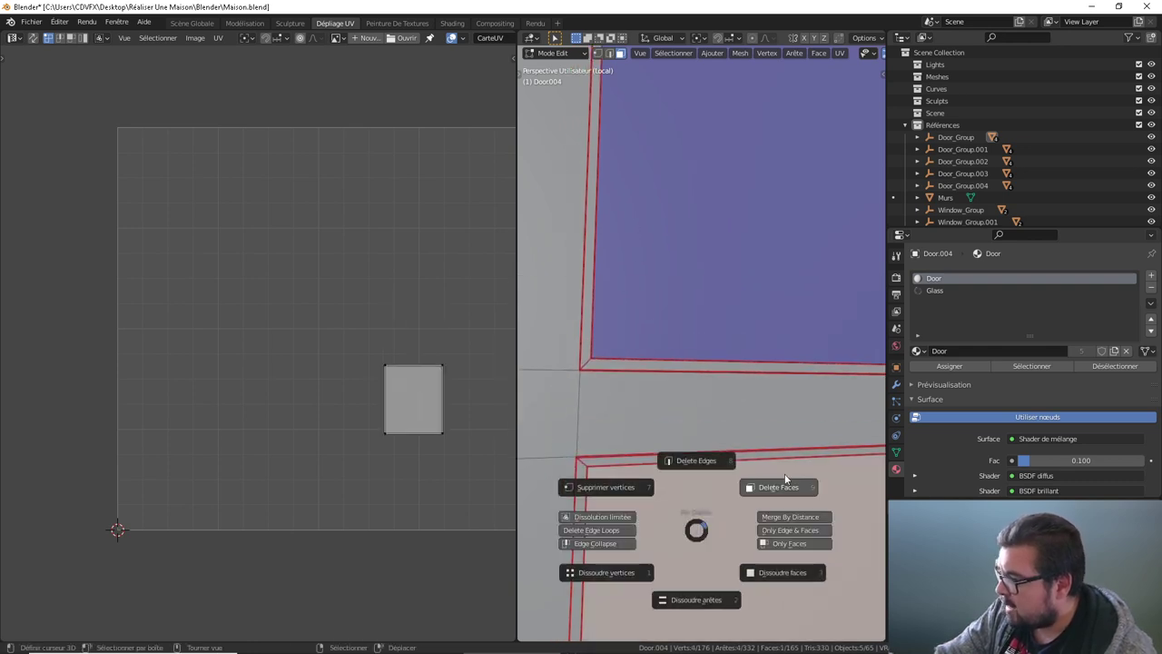
left_click(784, 473)
mouse_move(785, 473)
middle_mouse_down("alt")
mouse_move(763, 473)
mouse_move(657, 324)
middle_mouse_up("alt")
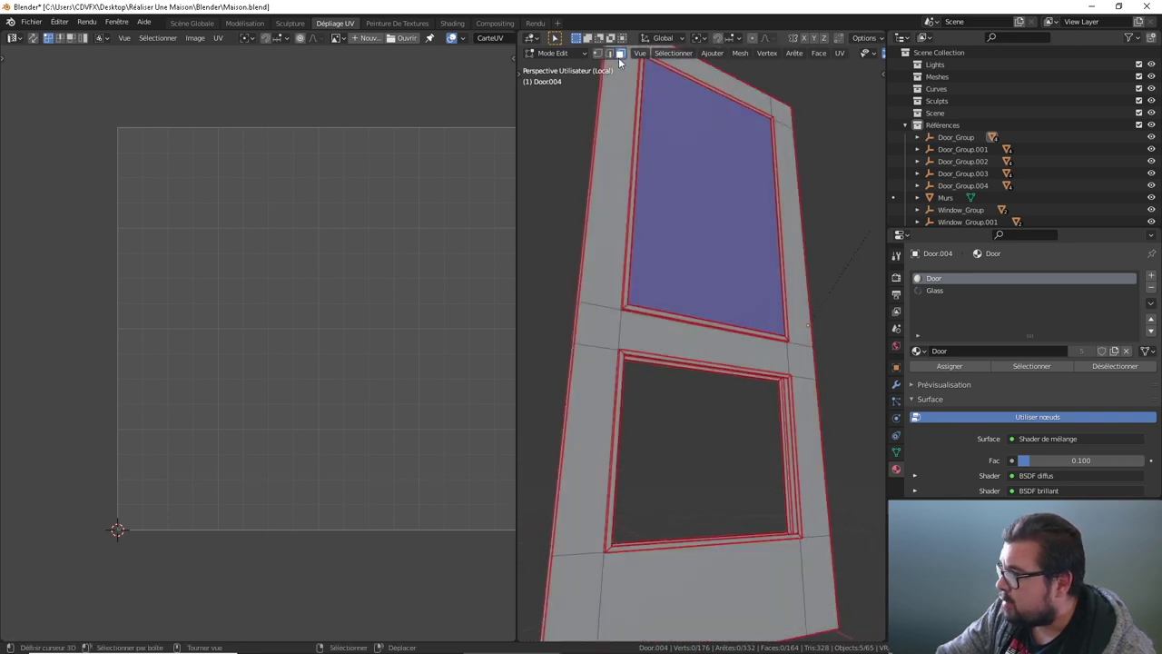
Step: Add the long post edge to the selection, fill the panel gap with one face, then deselect all
scroll(701, 470, "up", 2)
scroll(693, 485, "up", 3)
scroll(755, 457, "up", 3)
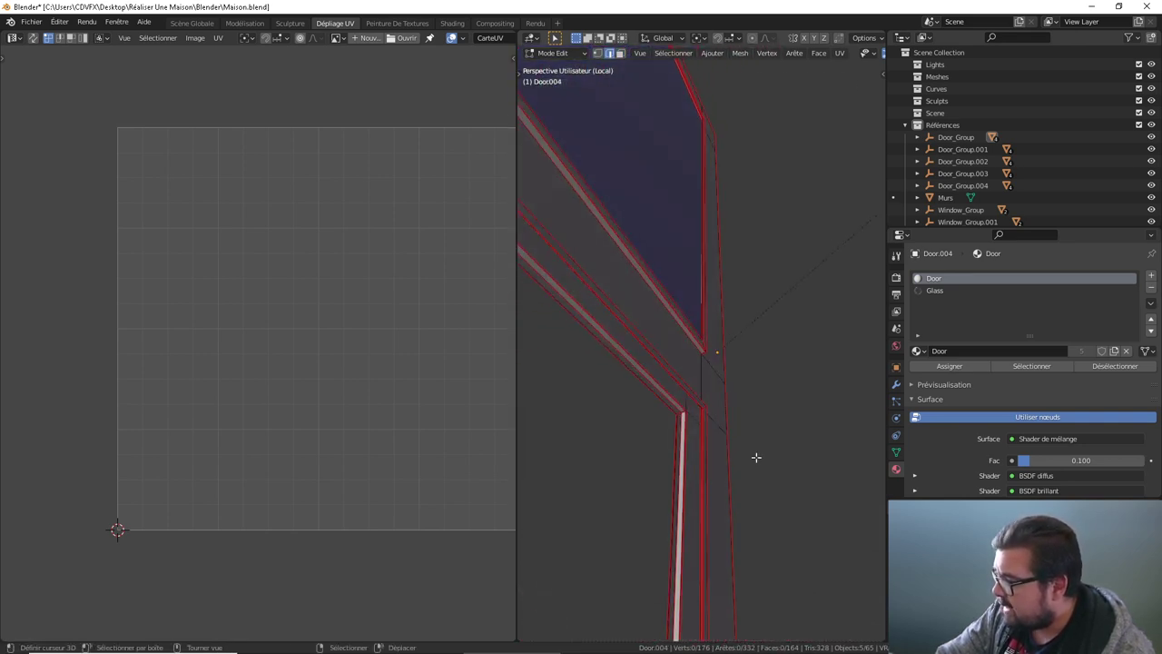
mouse_move(756, 457)
middle_mouse_down()
mouse_move(747, 428)
mouse_move(760, 446)
mouse_move(693, 474)
middle_mouse_up()
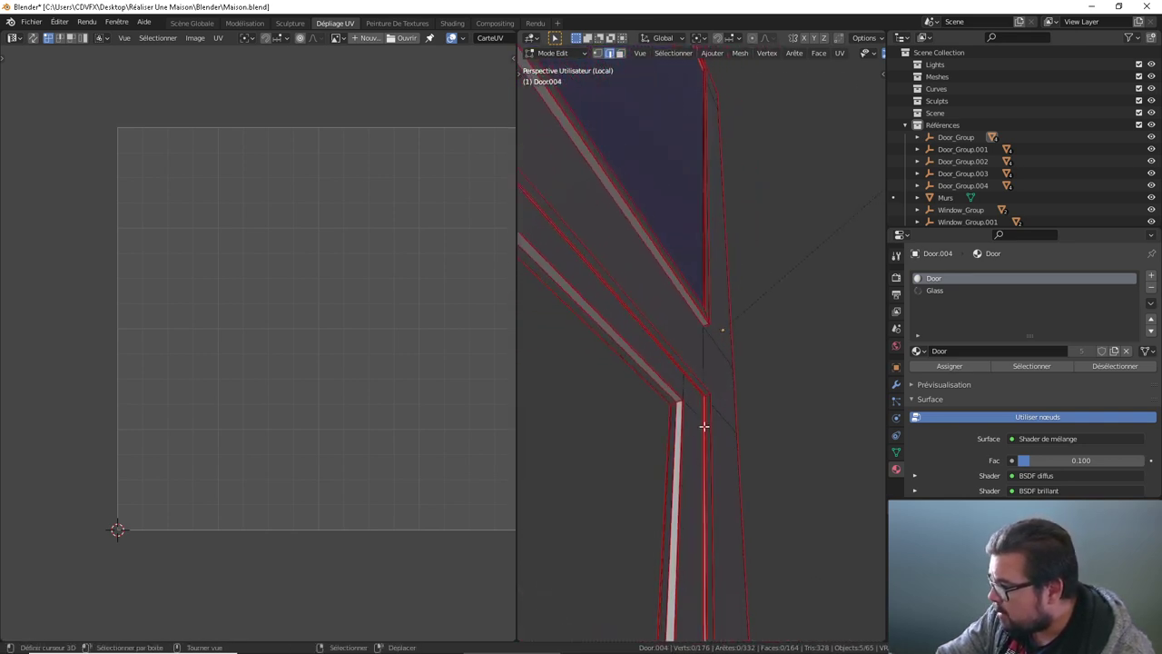
mouse_move(704, 426)
middle_mouse_down("alt")
mouse_move(620, 496)
mouse_move(735, 464)
mouse_move(674, 470)
mouse_move(686, 445)
middle_mouse_up("alt")
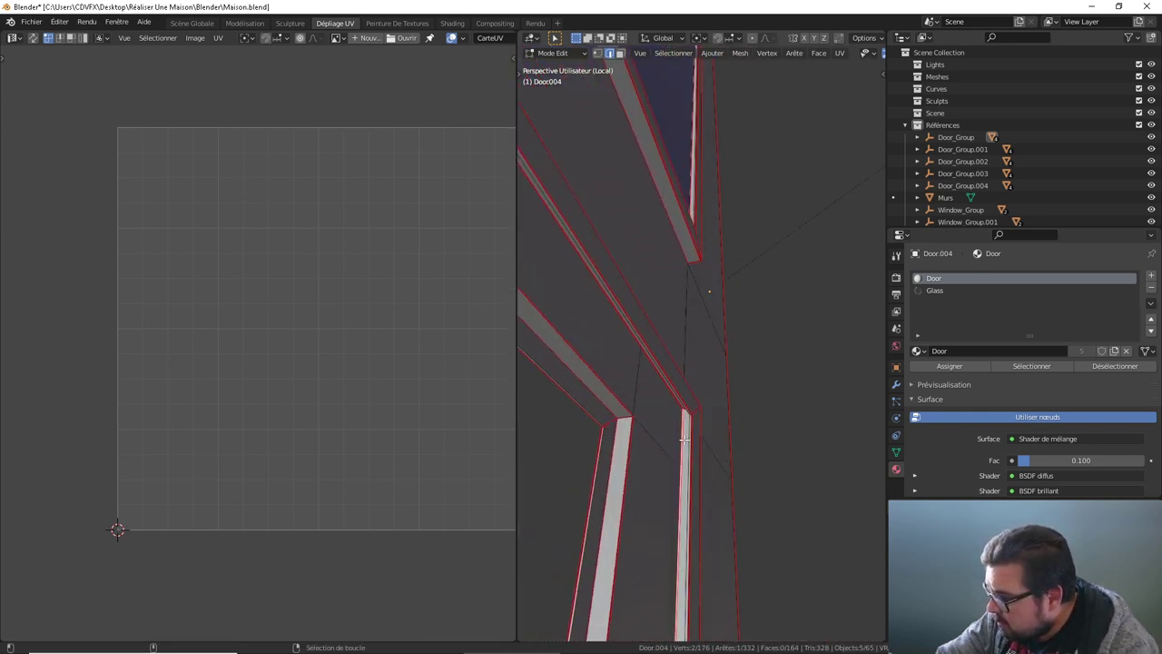
mouse_move(673, 371)
middle_mouse_down()
mouse_move(672, 391)
mouse_move(610, 409)
mouse_move(802, 427)
mouse_move(621, 459)
mouse_move(699, 466)
middle_mouse_up()
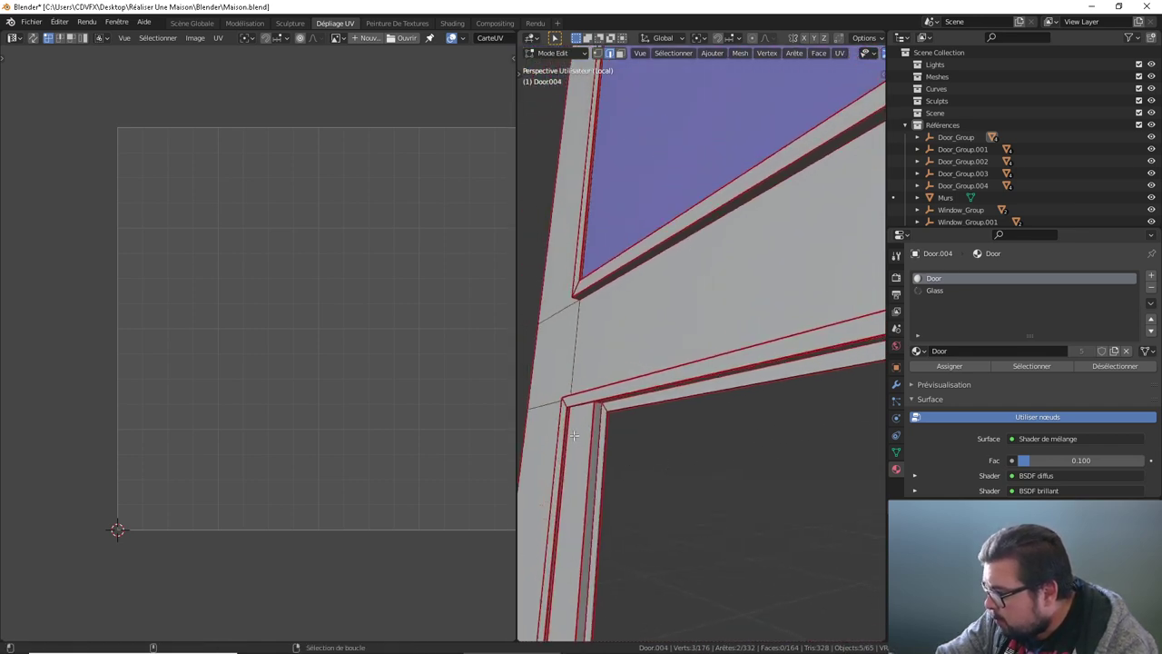
mouse_move(569, 434)
middle_mouse_down()
mouse_move(617, 431)
mouse_move(642, 365)
mouse_move(639, 458)
mouse_move(607, 463)
mouse_move(611, 445)
mouse_move(720, 410)
mouse_move(669, 381)
mouse_move(760, 400)
mouse_move(660, 397)
middle_mouse_up()
left_click(610, 445, "alt+shift")
key("f")
key("alt+a")
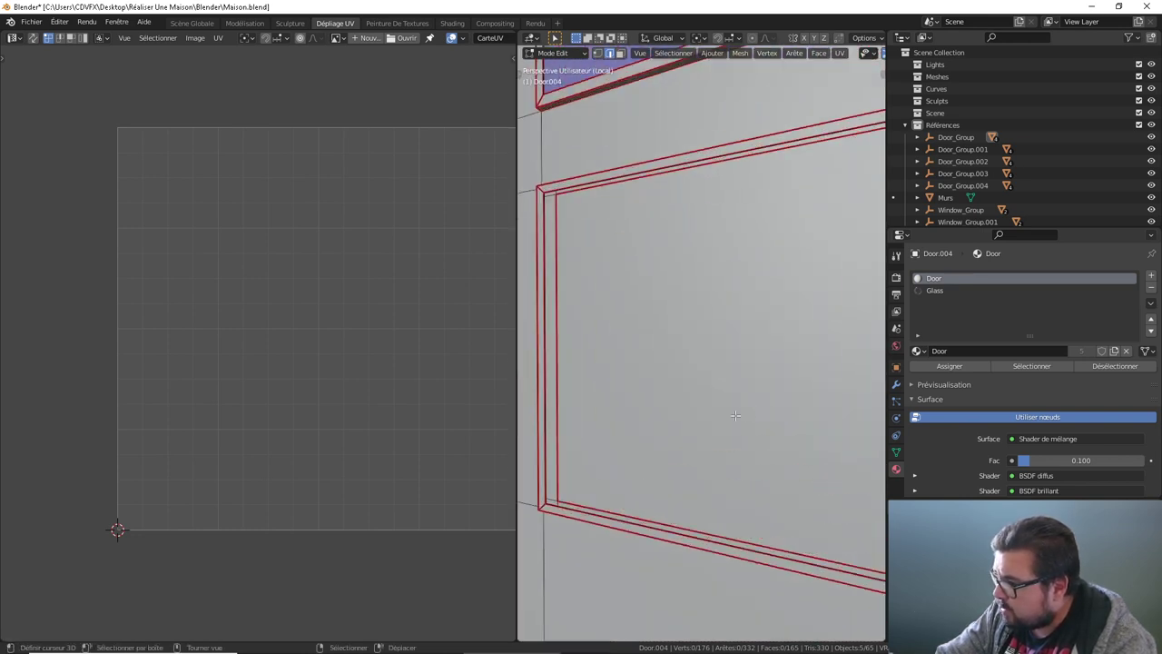
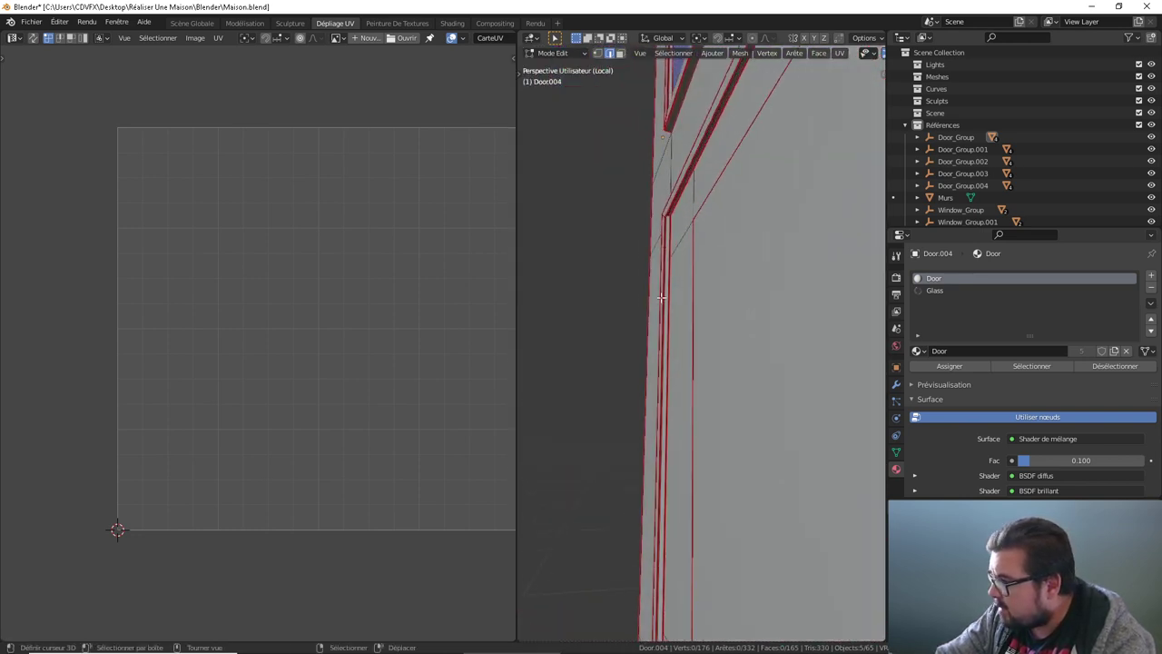
Step: Fill the open edge loop at the bottom of the door frame with a new face
middle_click_drag(661, 297, 756, 265)
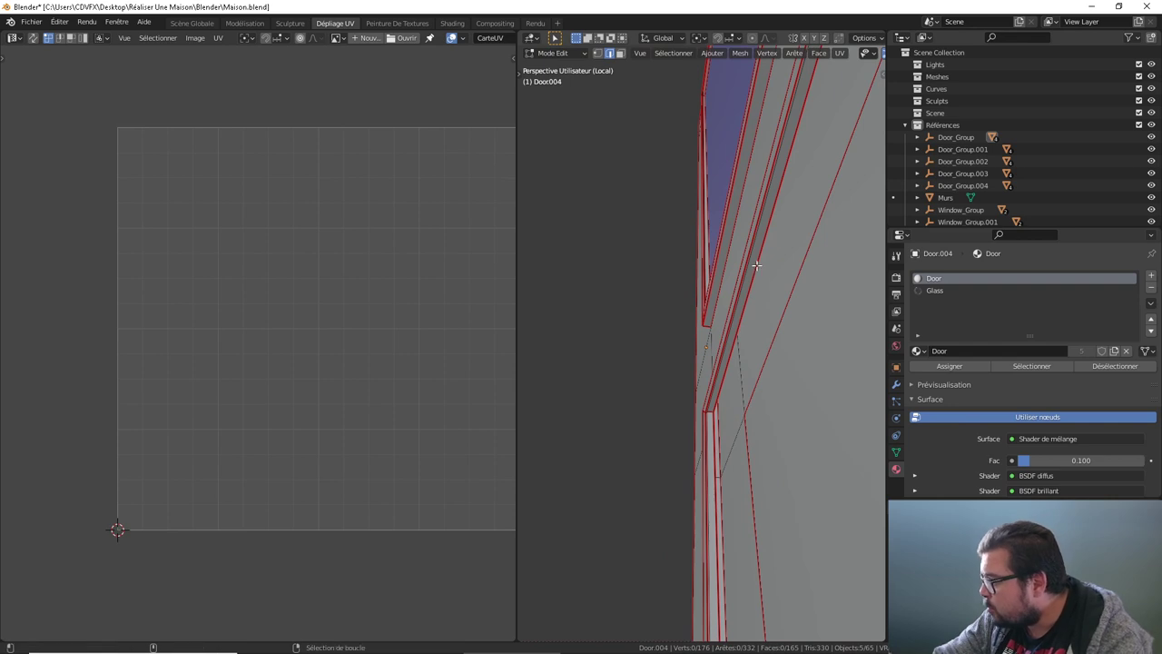
mouse_move(715, 430)
middle_mouse_down()
mouse_move(628, 569)
mouse_move(846, 508)
mouse_move(676, 374)
middle_mouse_up()
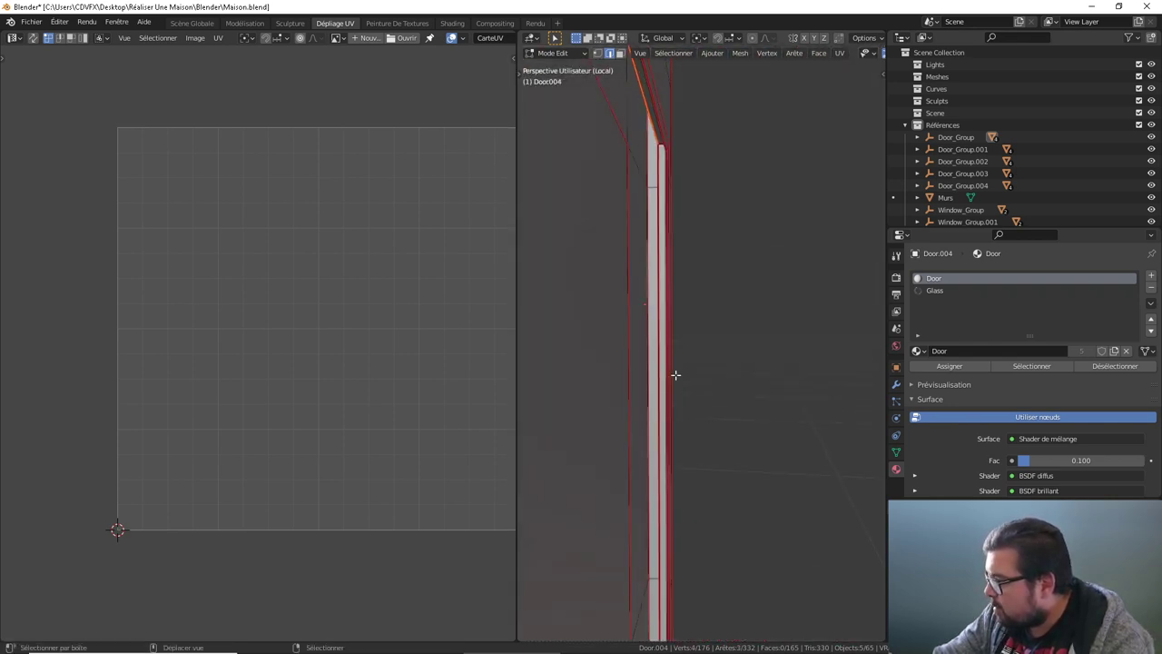
left_click(659, 243, "alt")
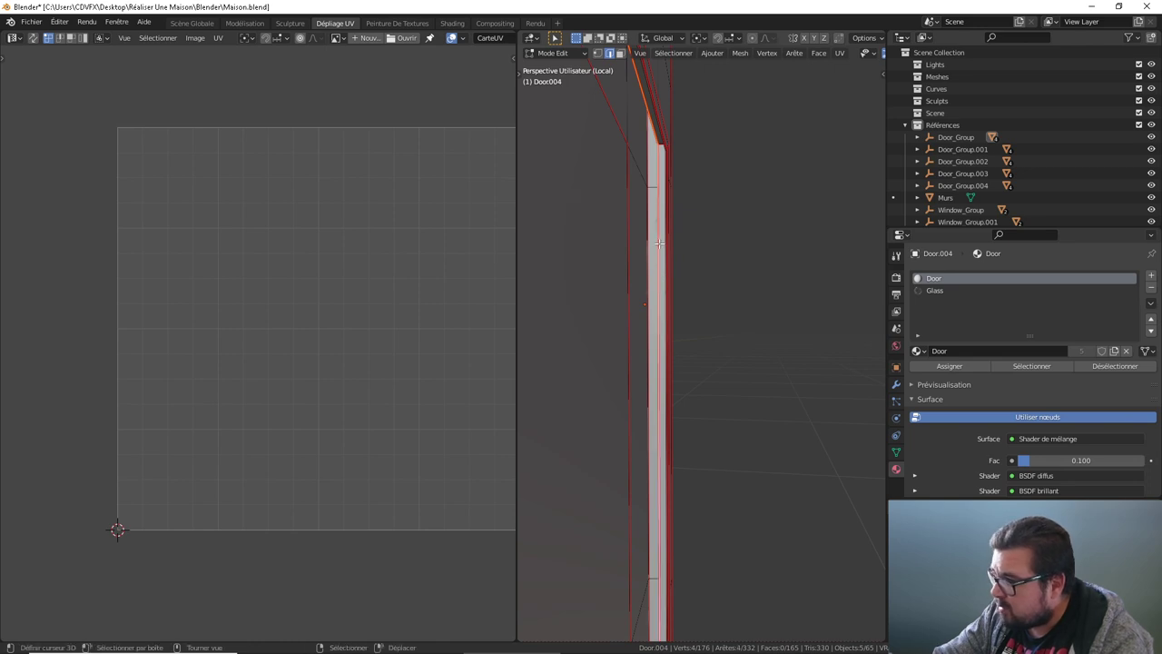
key("f")
Step: Snap the viewport to a preset view and bring up the Viewport Overlays settings
key("grave")
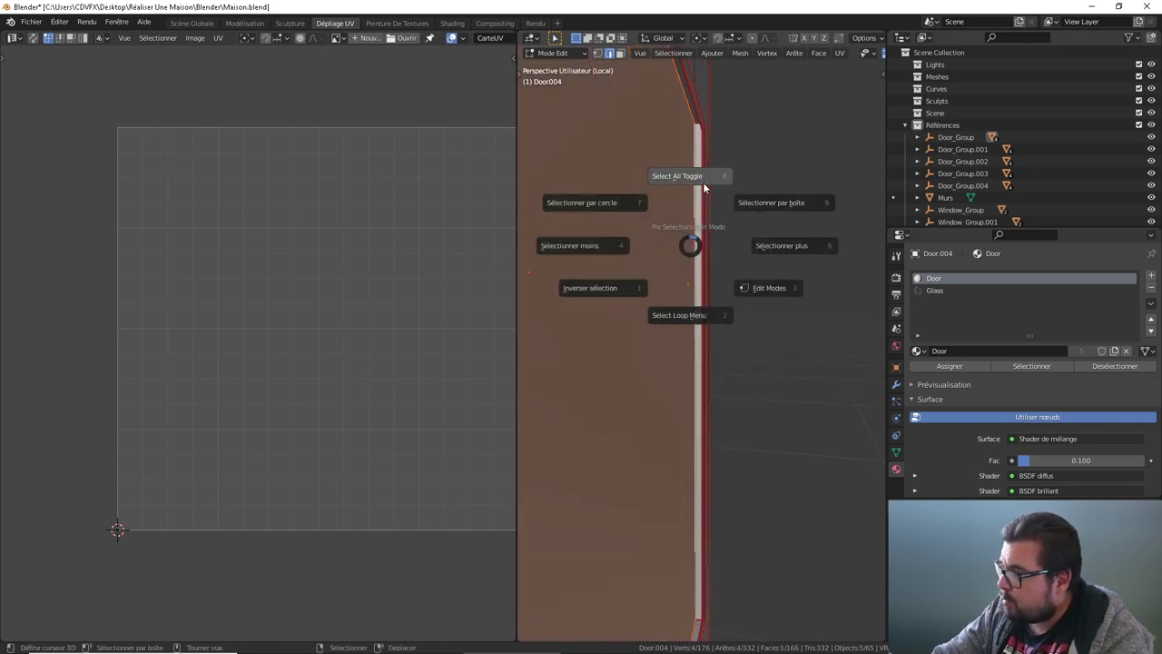
left_click(702, 161)
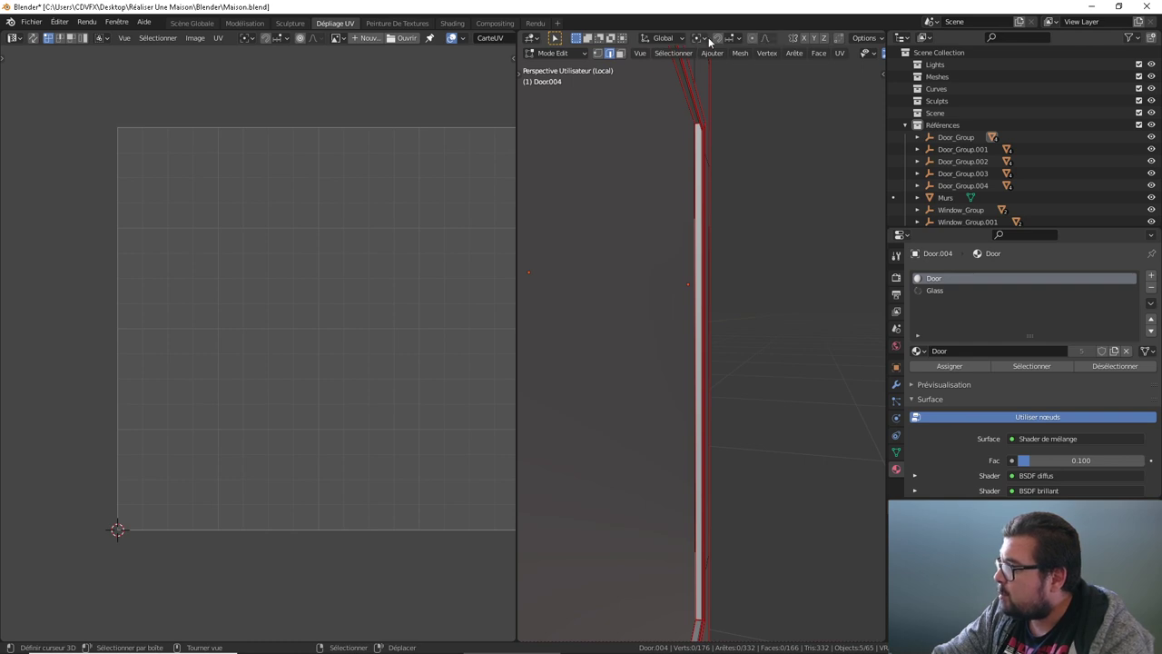
scroll(796, 53, "down", 3)
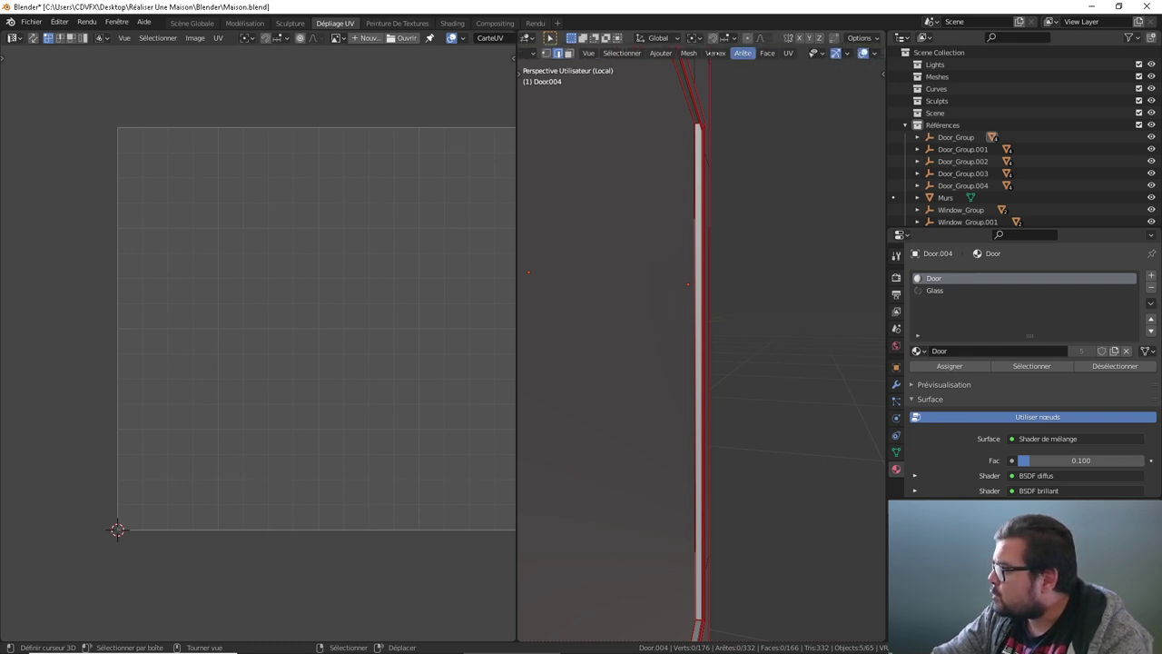
left_click(819, 55)
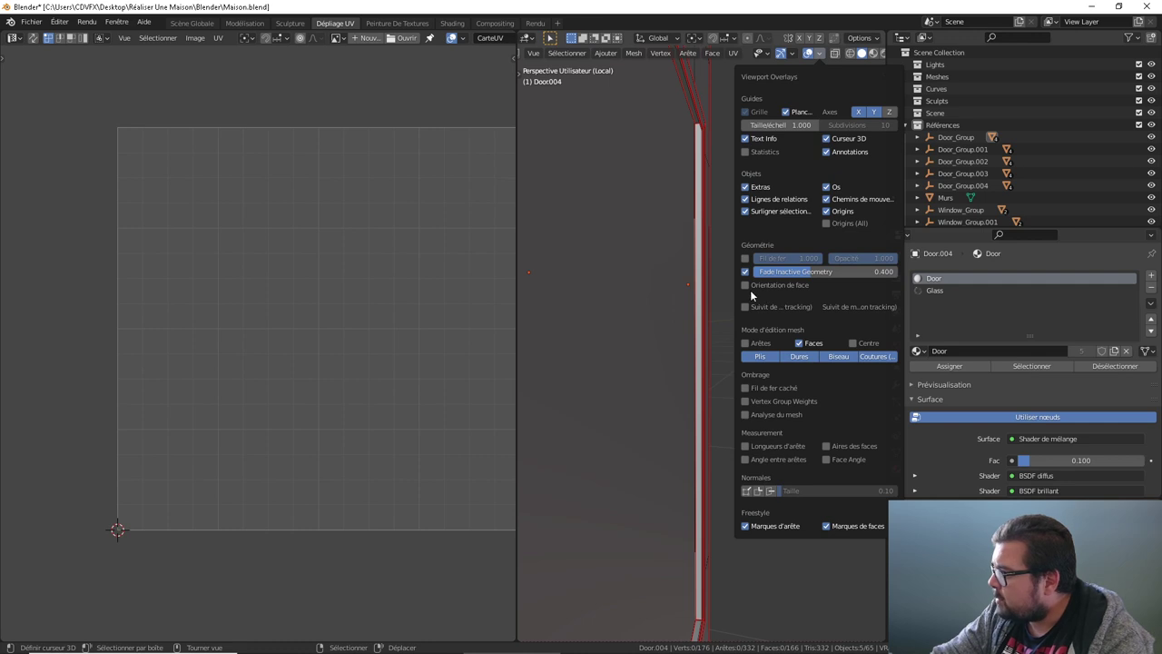
Step: Enable the Face Orientation overlay, then recalculate the whole mesh's normals and undo it
left_click(745, 285)
mouse_move(656, 312)
middle_mouse_down()
mouse_move(700, 313)
mouse_move(728, 393)
middle_mouse_up()
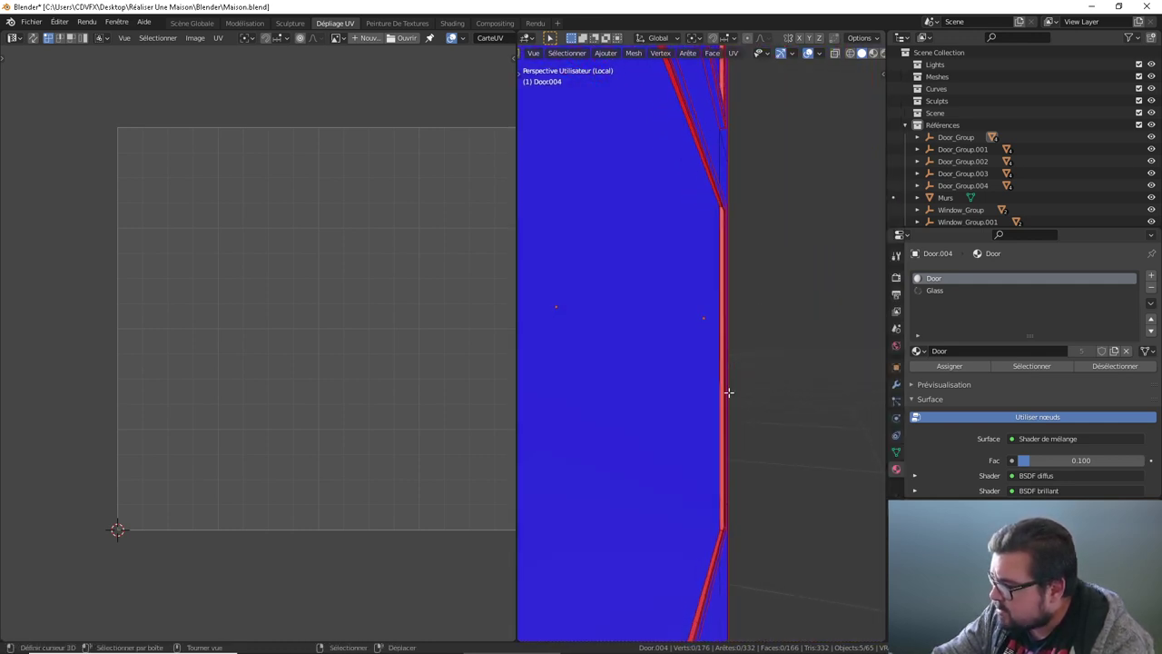
key("a")
left_click(731, 328)
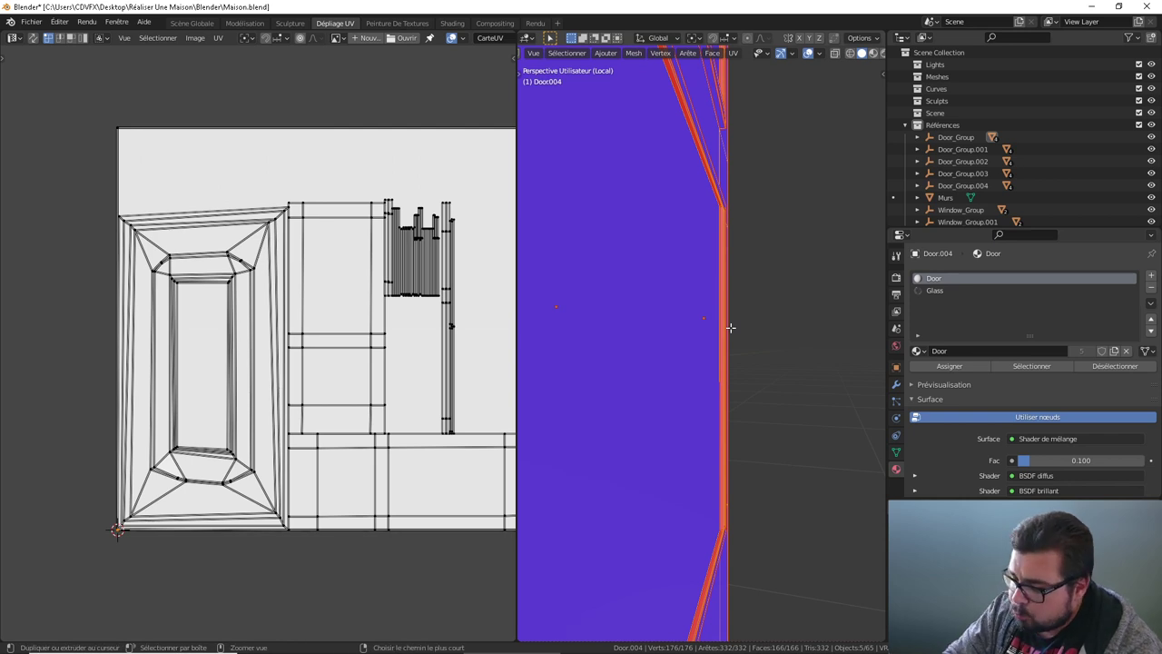
key("shift+n")
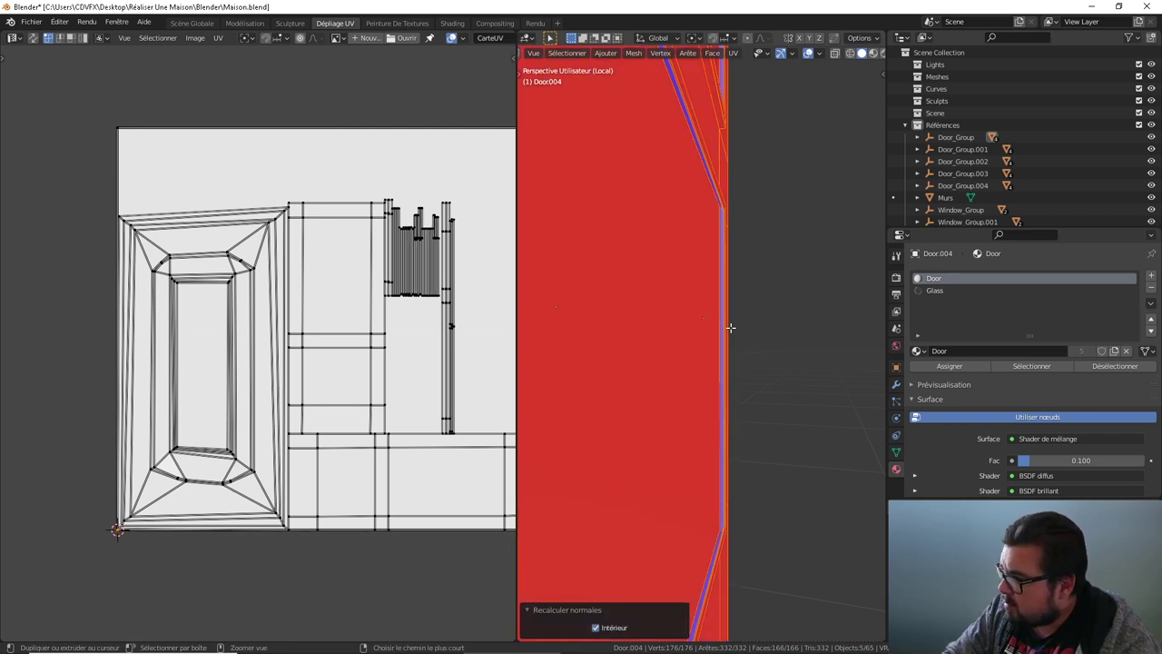
key("ctrl+z")
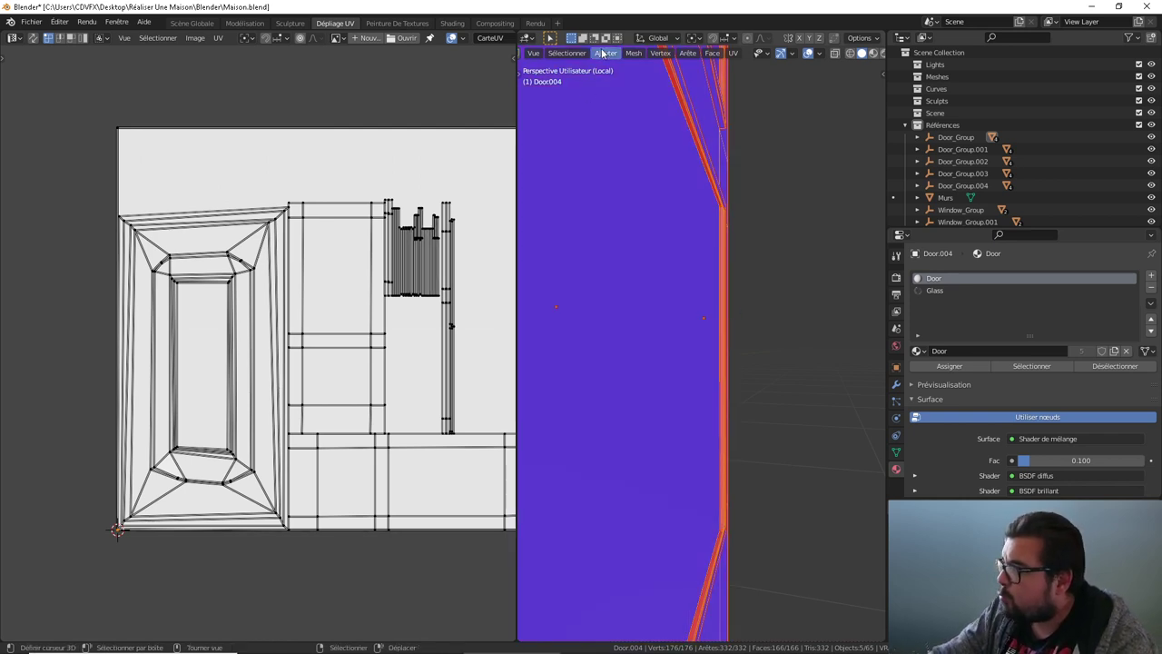
Step: Select edge loops along the door frame in edge select mode
scroll(604, 54, "up", 5)
left_click(622, 52)
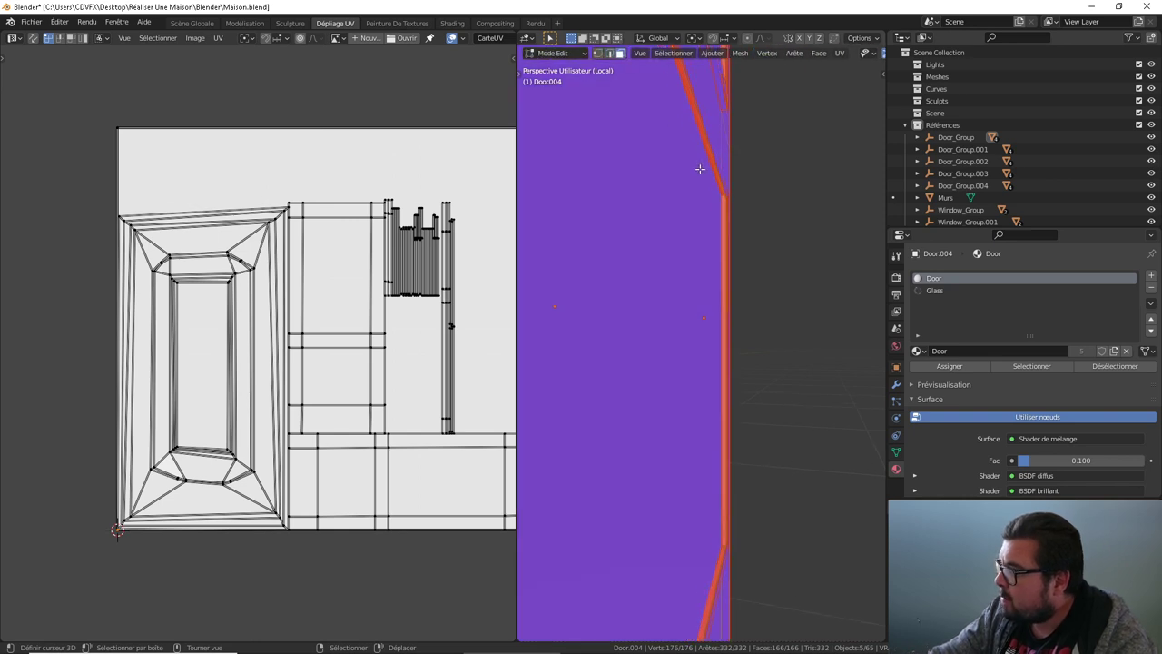
left_click(714, 167, "alt")
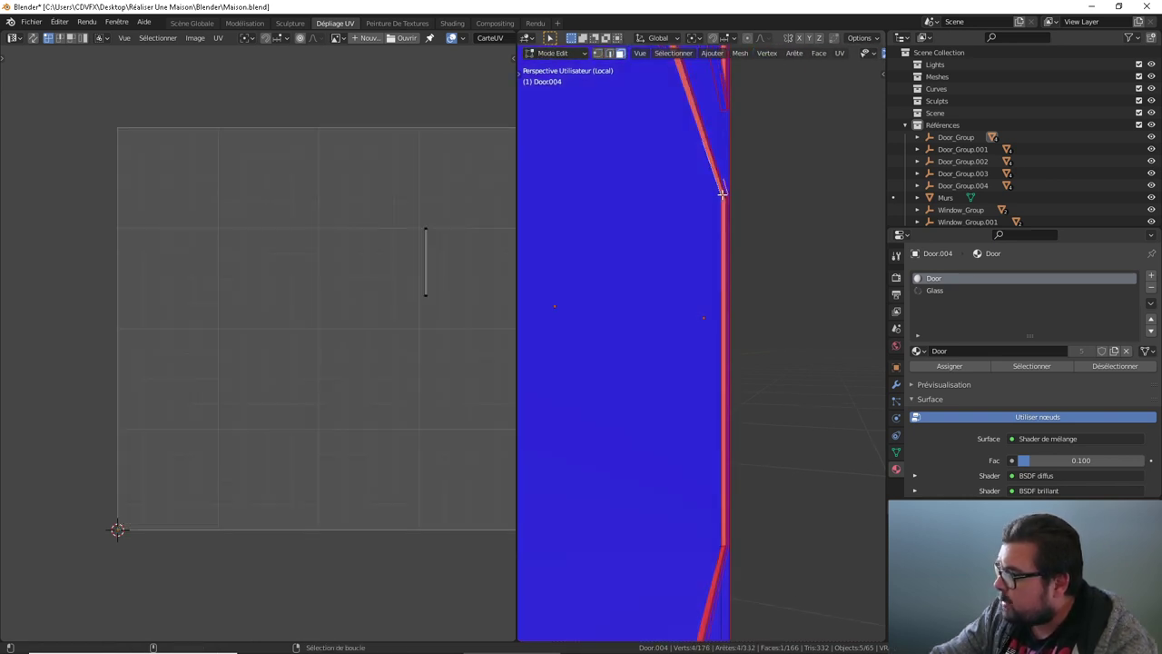
key("alt+a")
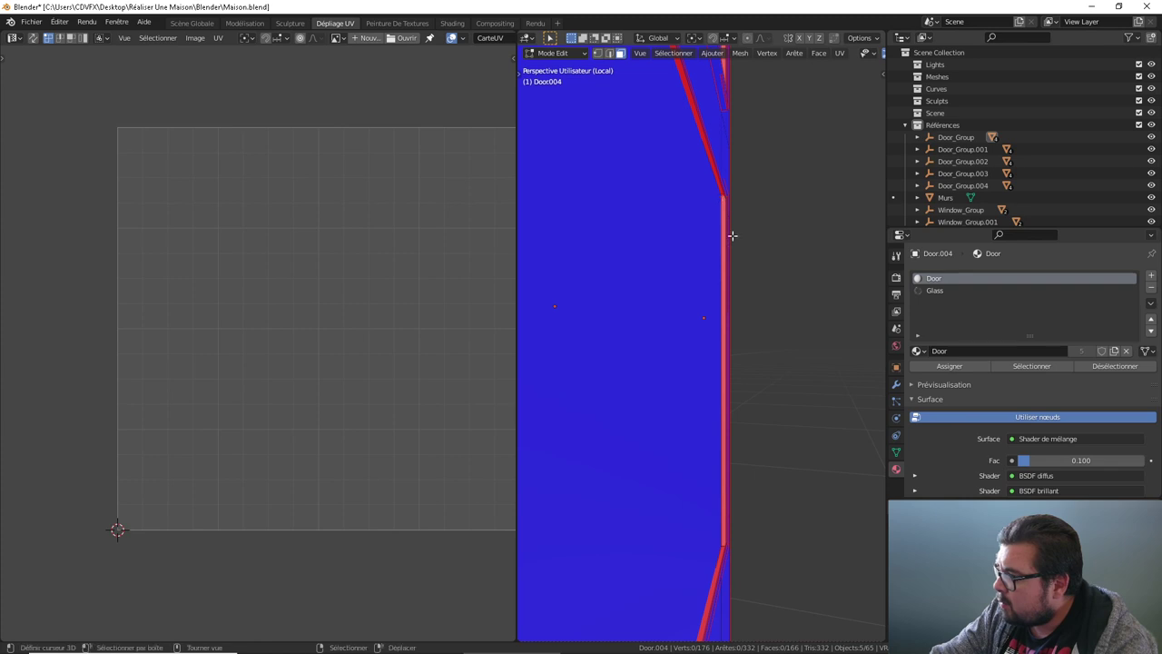
left_click(722, 486, "shift")
mouse_move(722, 487)
middle_mouse_down()
mouse_move(695, 457)
mouse_move(693, 478)
mouse_move(753, 299)
mouse_move(749, 270)
mouse_move(632, 417)
mouse_move(623, 366)
mouse_move(659, 372)
mouse_move(716, 324)
mouse_move(651, 364)
mouse_move(654, 384)
mouse_move(650, 301)
mouse_move(653, 322)
mouse_move(698, 332)
mouse_move(765, 309)
mouse_move(657, 317)
middle_mouse_up()
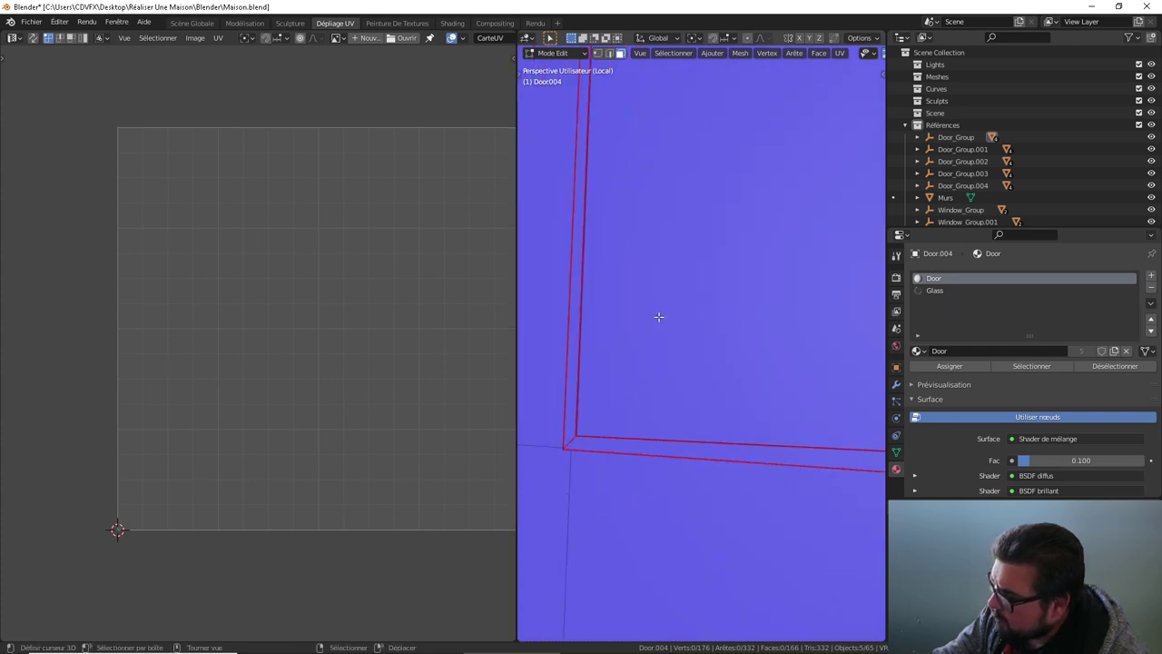
Step: Delete the inner door face
left_click(714, 310)
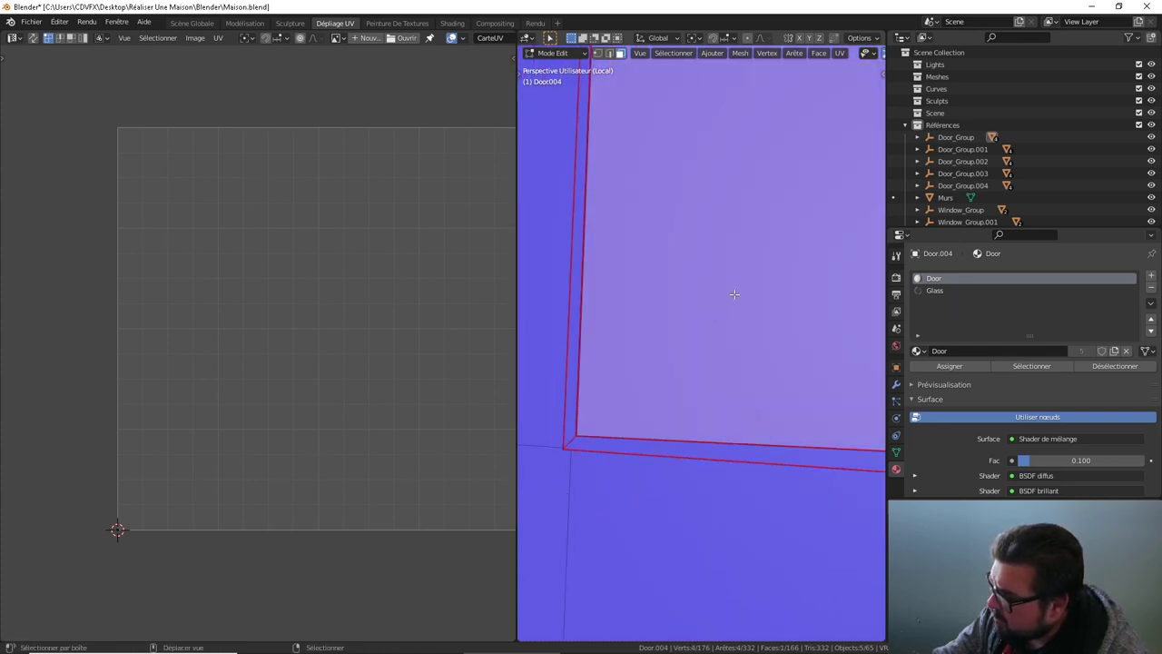
key("x")
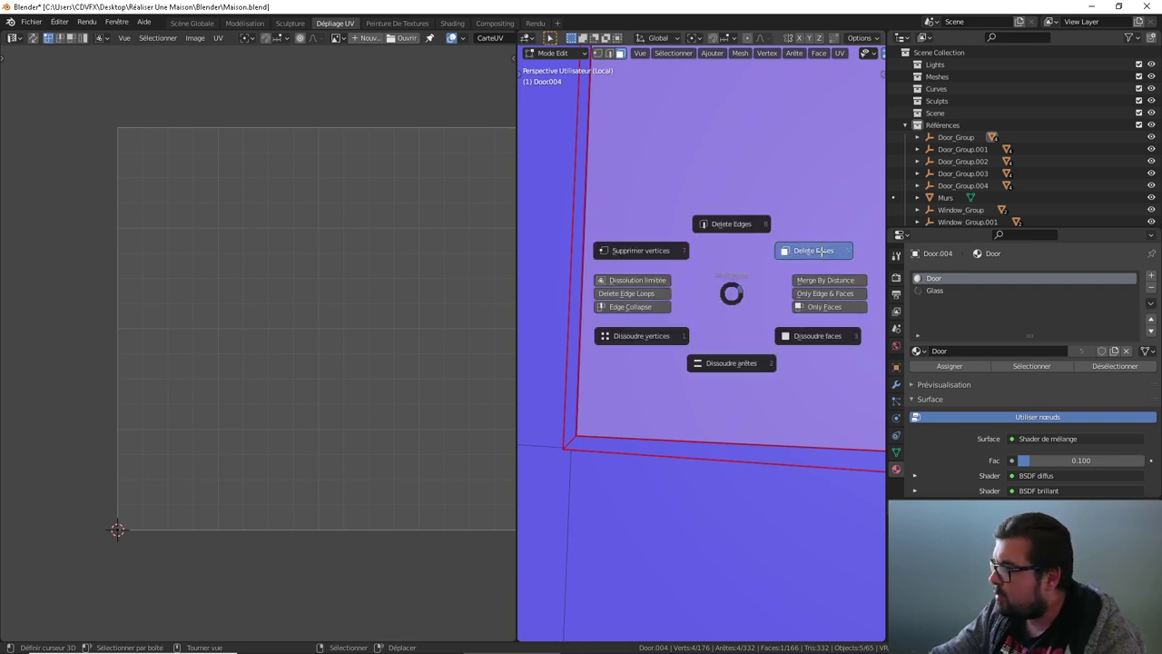
left_click(752, 268)
key("x")
left_click(763, 262)
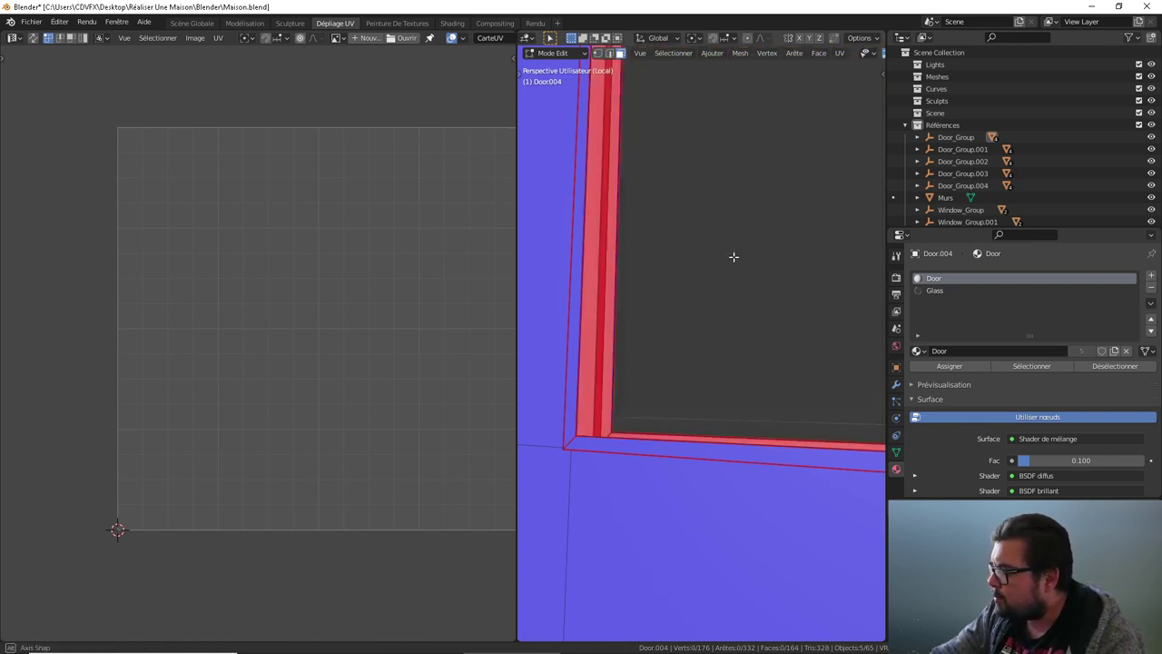
Step: Extrude the frame's edge loop 1 mm along X and fill the opening with a face
middle_click_drag(734, 254, 642, 284)
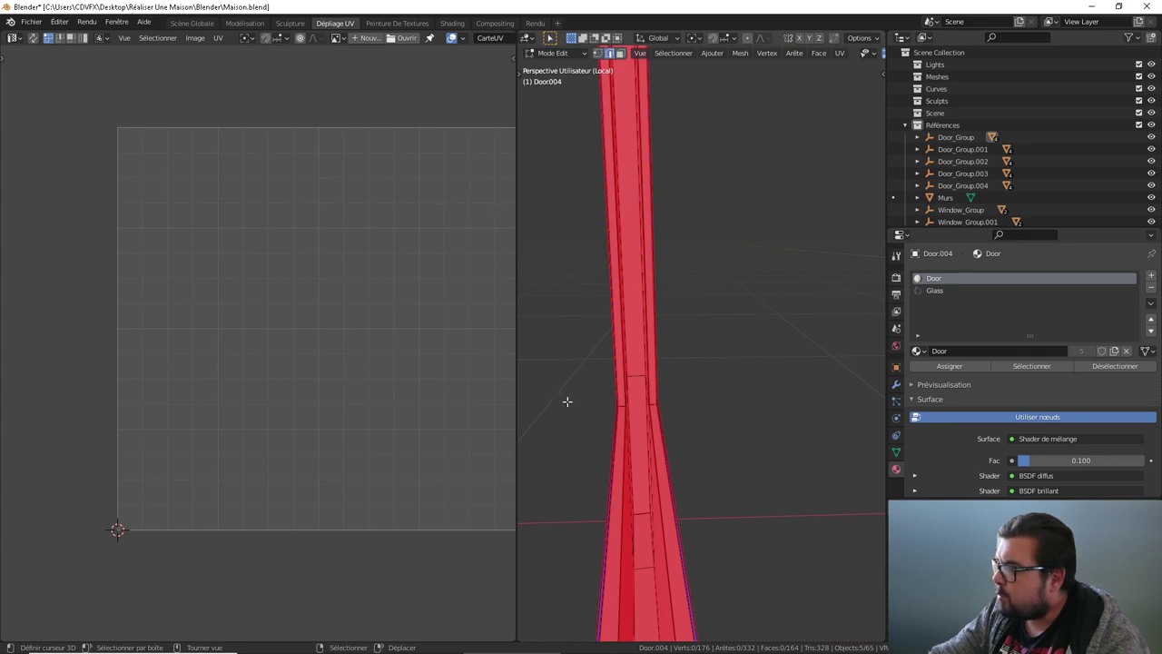
mouse_move(566, 402)
middle_mouse_down()
mouse_move(581, 421)
mouse_move(663, 408)
mouse_move(596, 414)
mouse_move(752, 319)
mouse_move(652, 447)
mouse_move(735, 444)
middle_mouse_up()
left_click(597, 413, "alt")
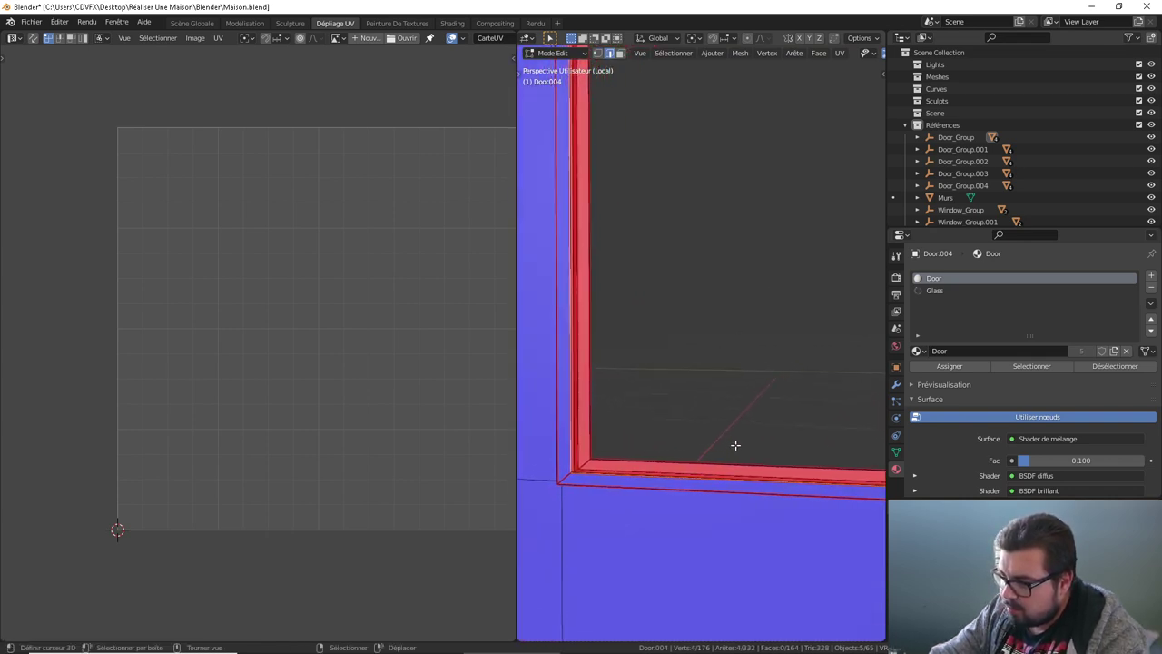
key("e")
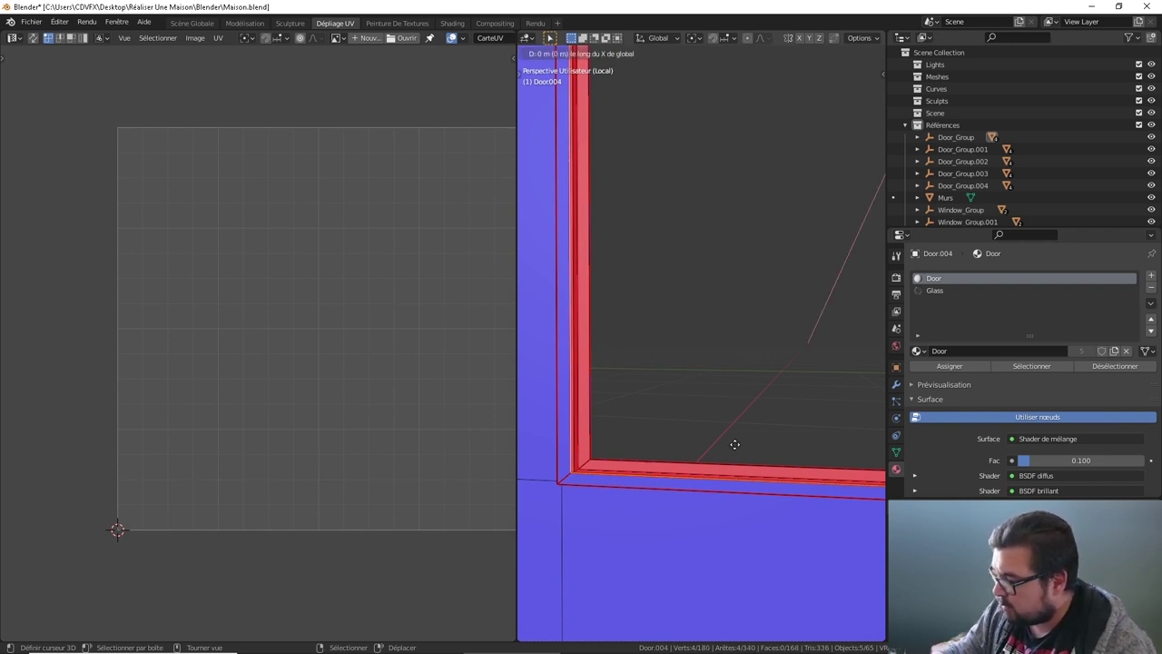
type("[0.001")
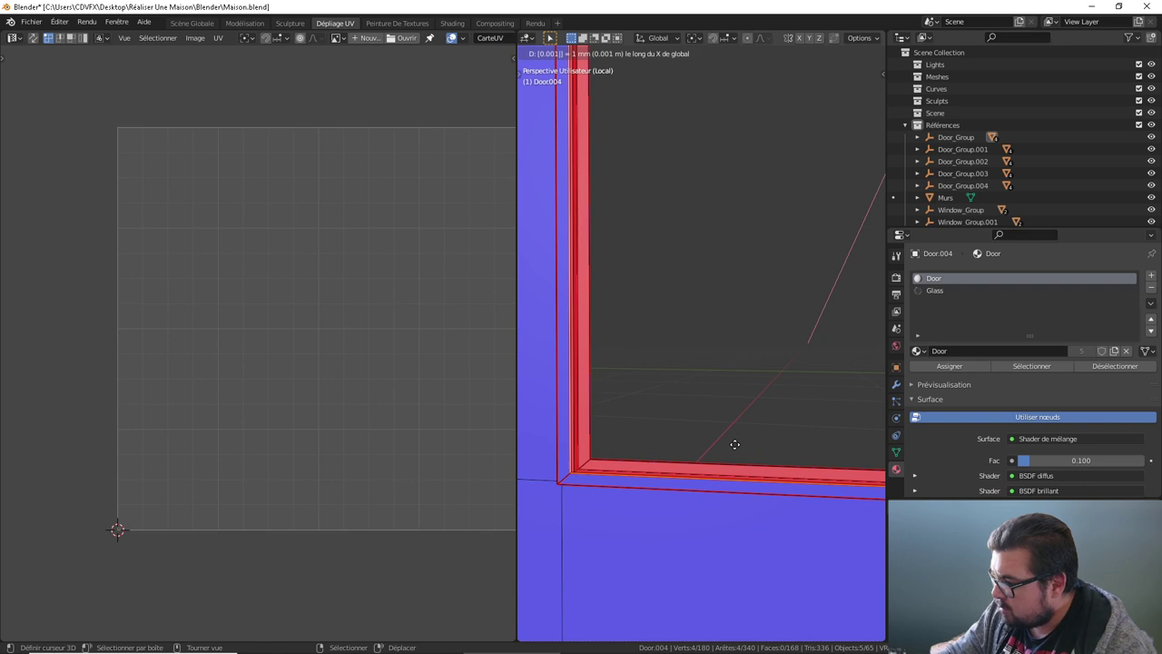
key("Return")
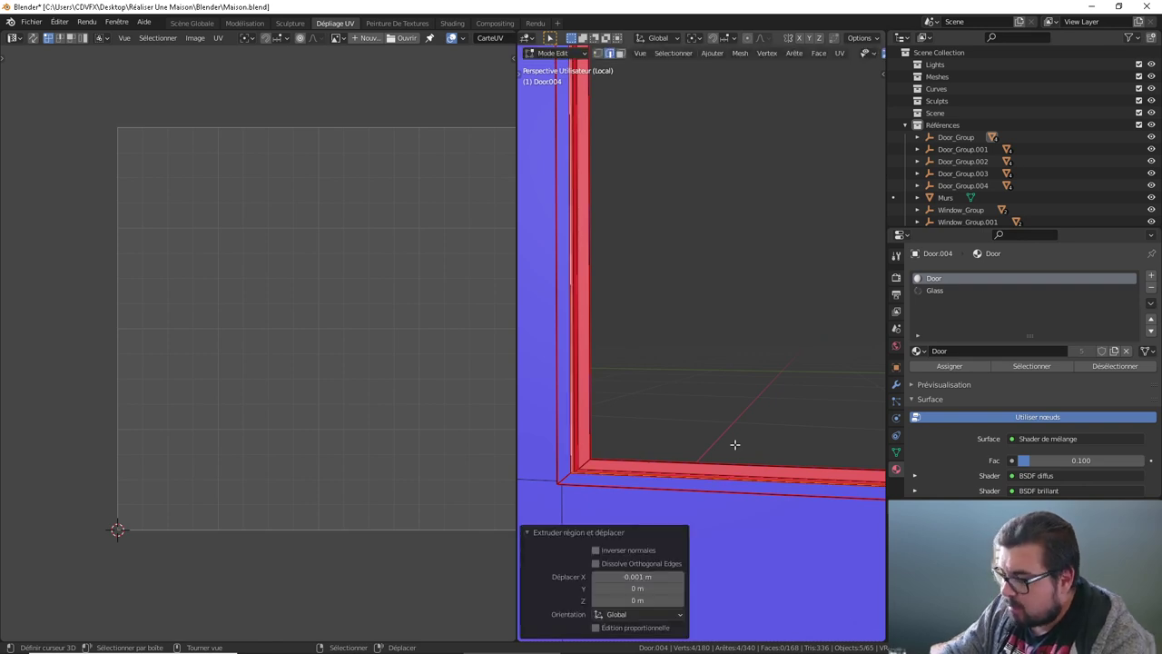
key("f")
Step: Grow the face selection across the door faces and flip their normals
middle_click_drag(741, 394, 703, 435)
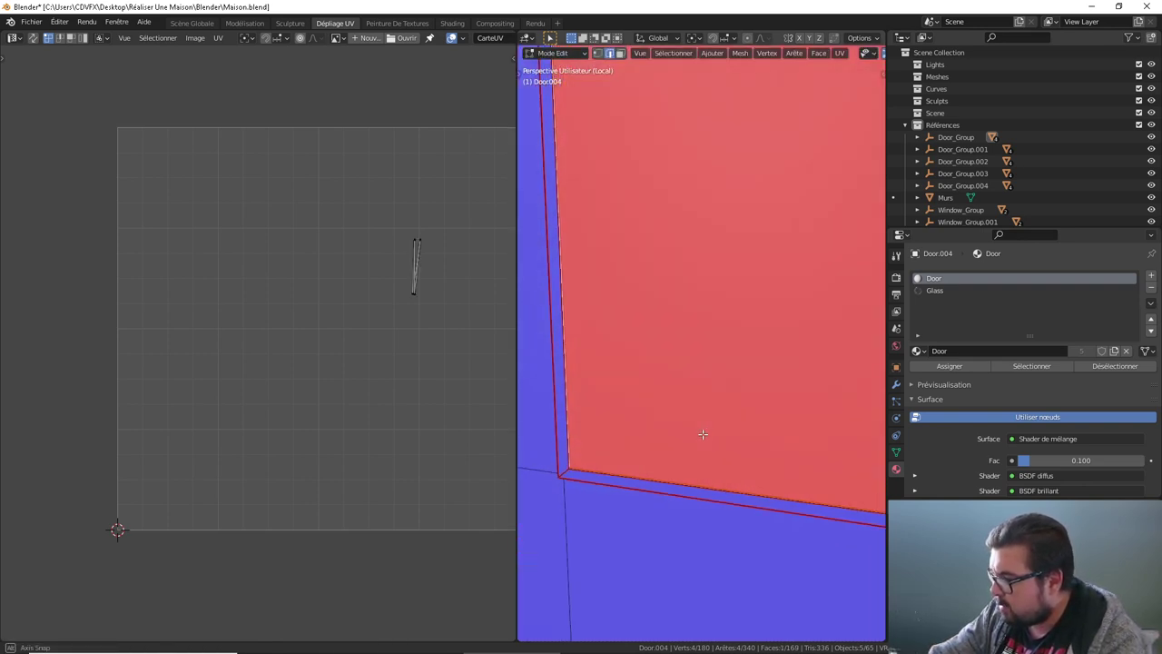
middle_click_drag(554, 211, 565, 82)
left_click(618, 53)
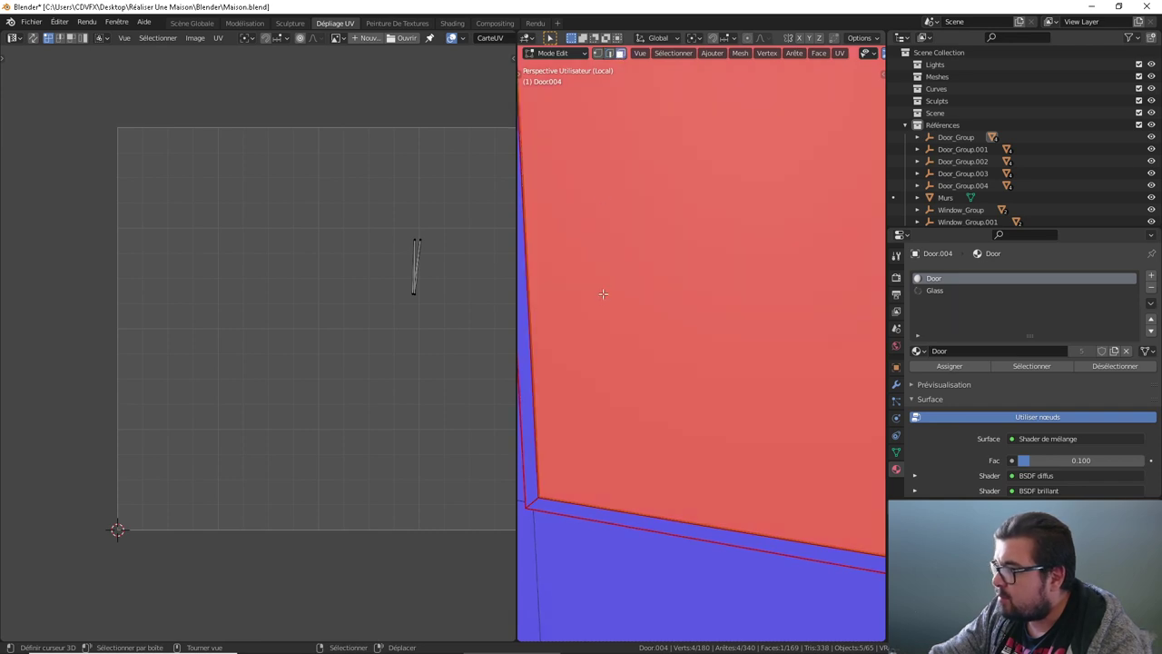
key("ctrl+KP_Add")
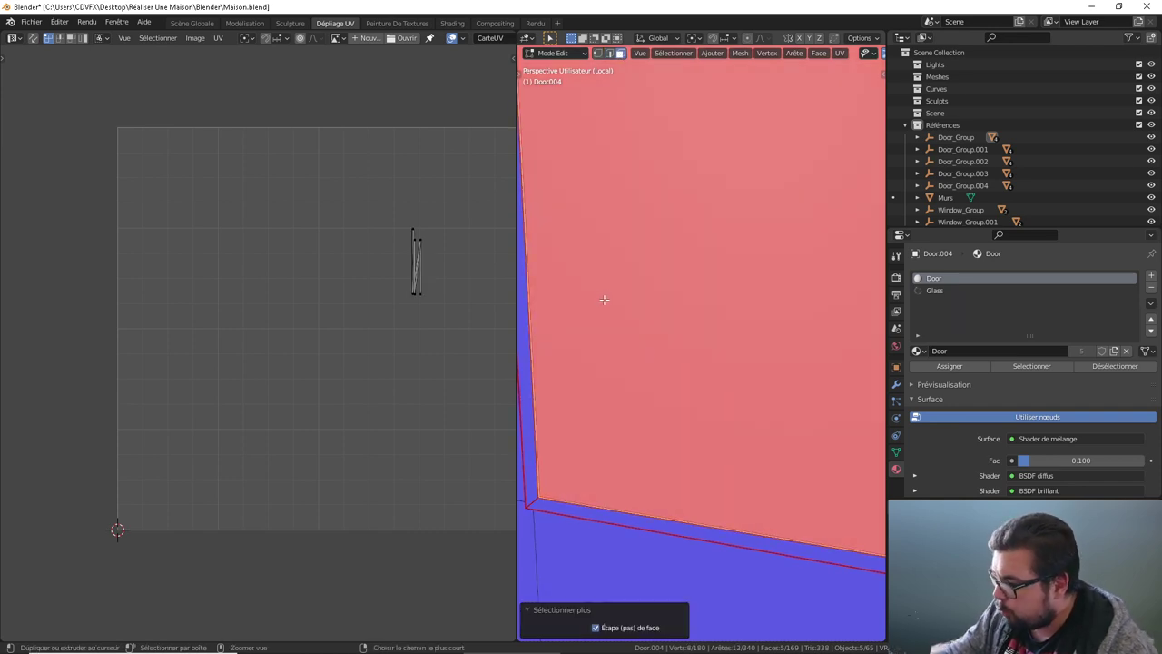
key("ctrl+shift+n")
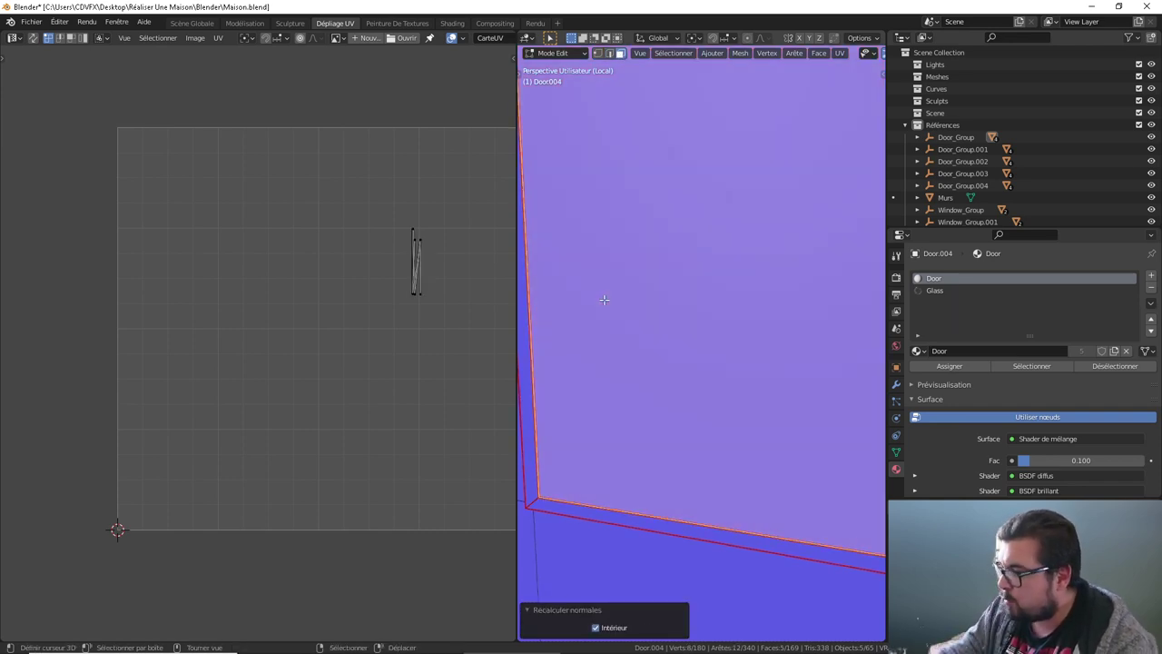
key("ctrl+Tab")
left_click(603, 196)
Step: Extrude the other frame edge loop 1 mm along X and fill that opening with a face
mouse_move(618, 261)
middle_mouse_down()
mouse_move(557, 272)
mouse_move(600, 306)
middle_mouse_up()
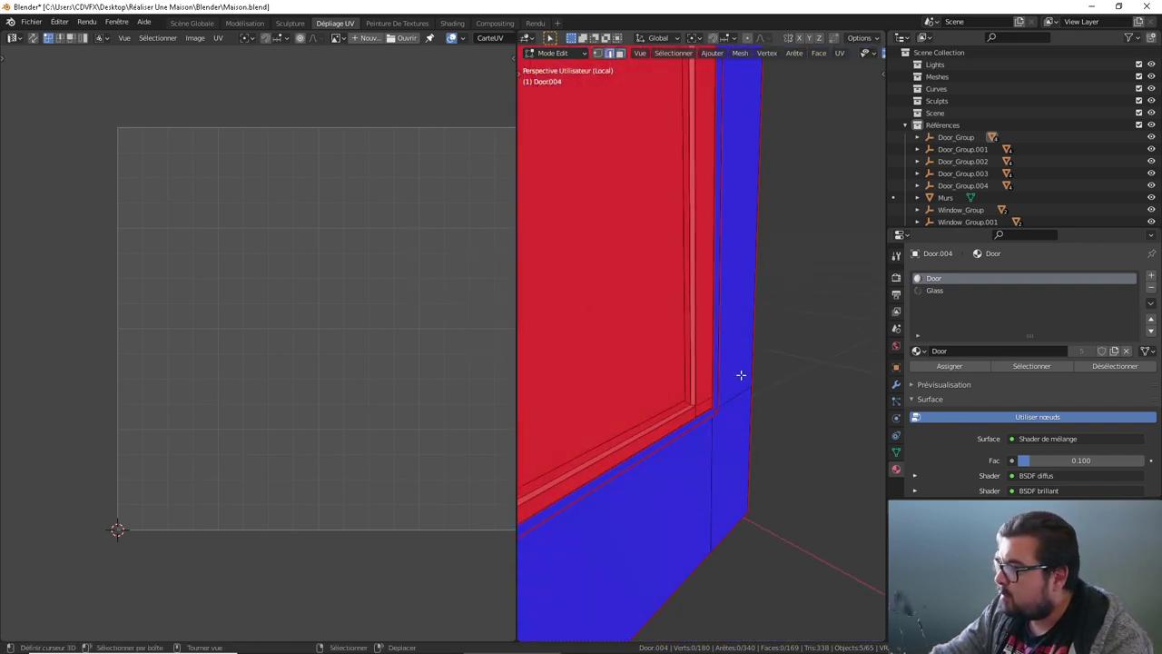
middle_click_drag(741, 374, 729, 381)
left_click(718, 386, "alt")
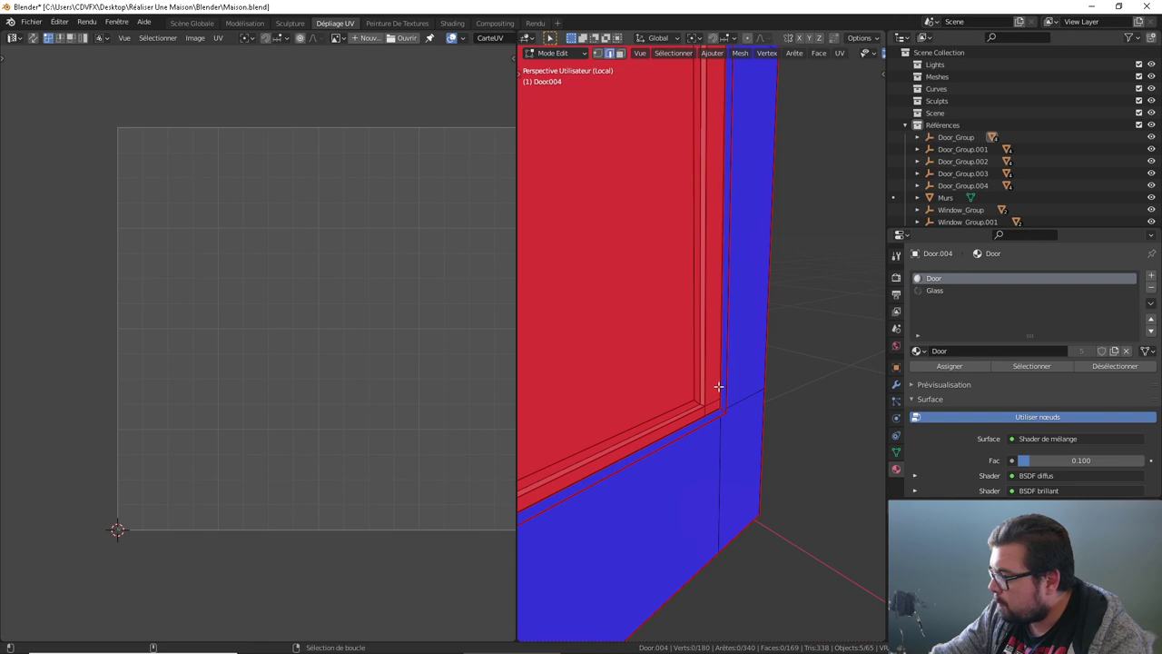
left_click(718, 386, "alt")
key("e")
type("0")
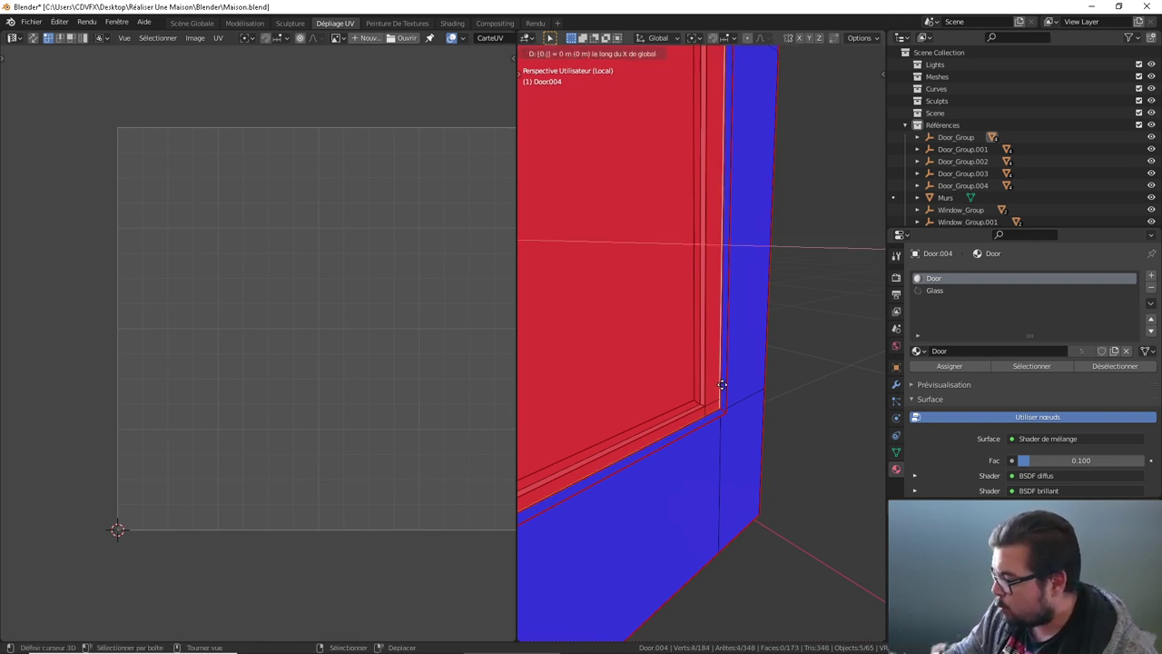
type("1")
key("Return")
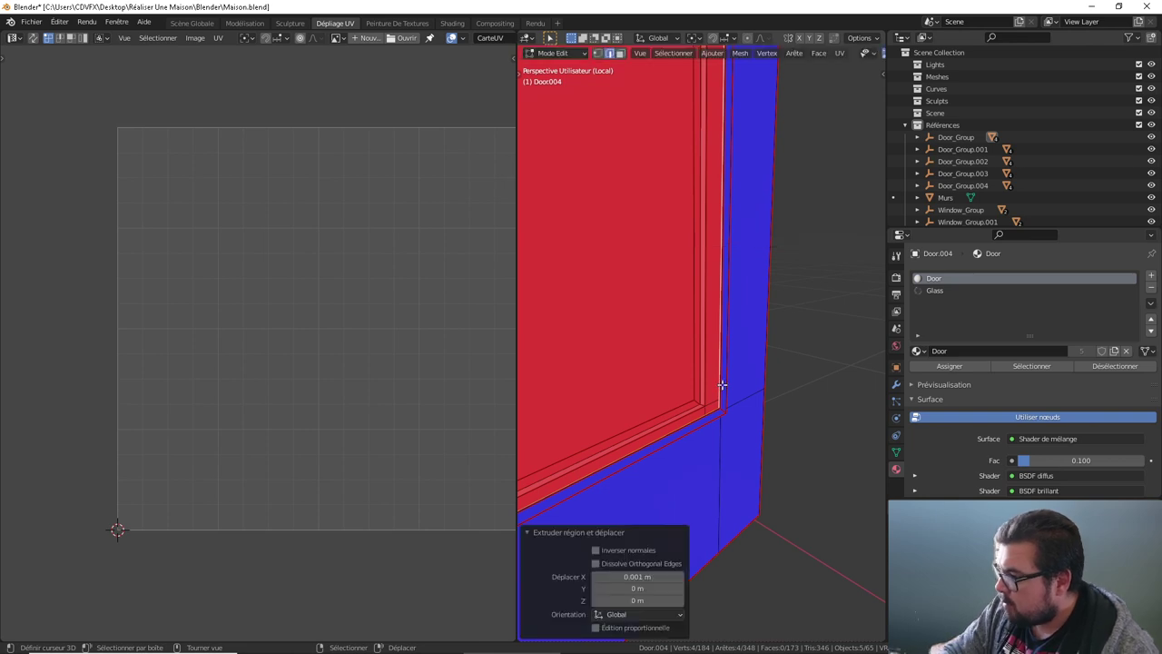
key("f")
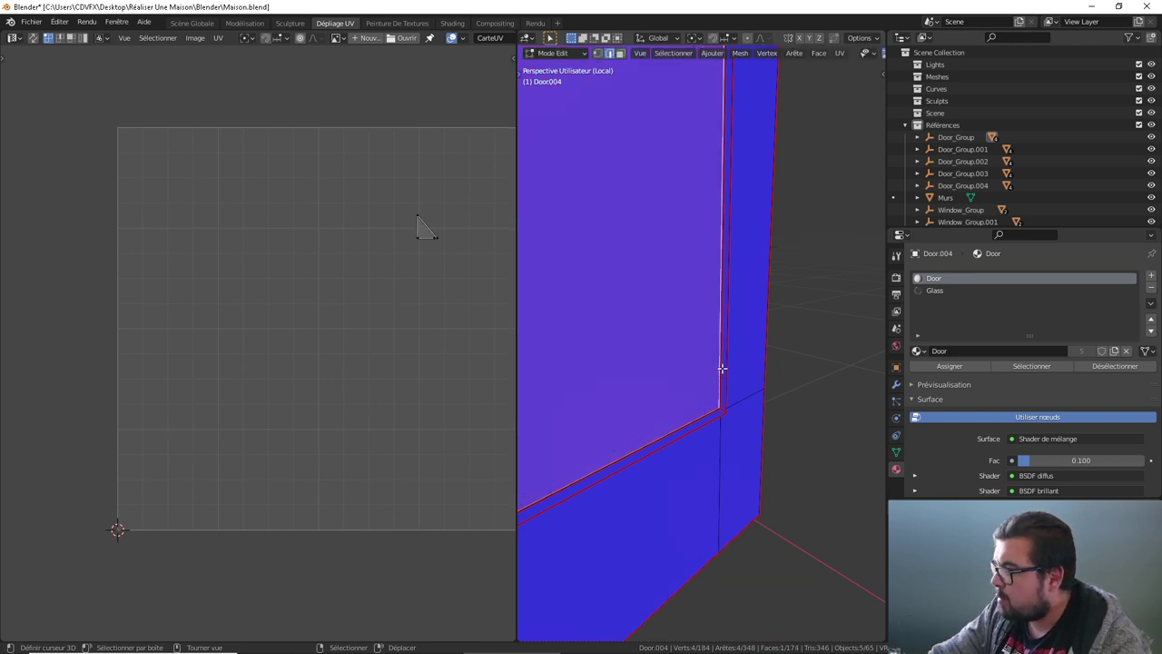
key("alt+a")
mouse_move(719, 353)
middle_mouse_down()
mouse_move(746, 336)
mouse_move(676, 337)
middle_mouse_up()
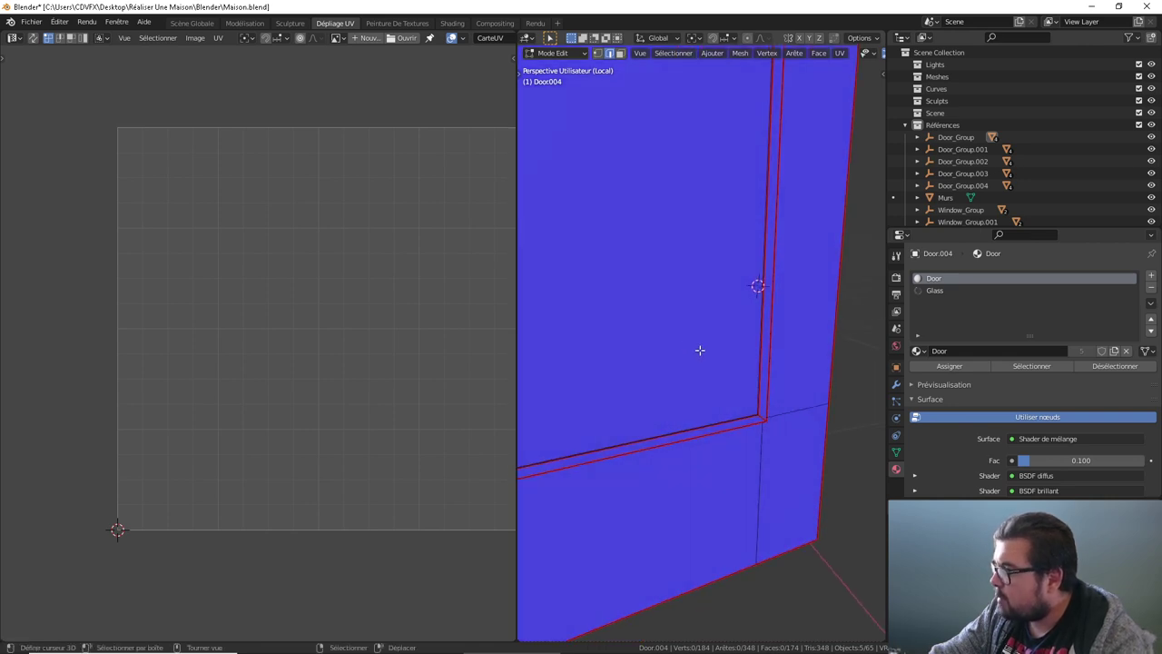
scroll(699, 349, "down", 2)
scroll(699, 348, "down", 2)
Step: Select the faces assigned to the Door material and unwrap them
key("a")
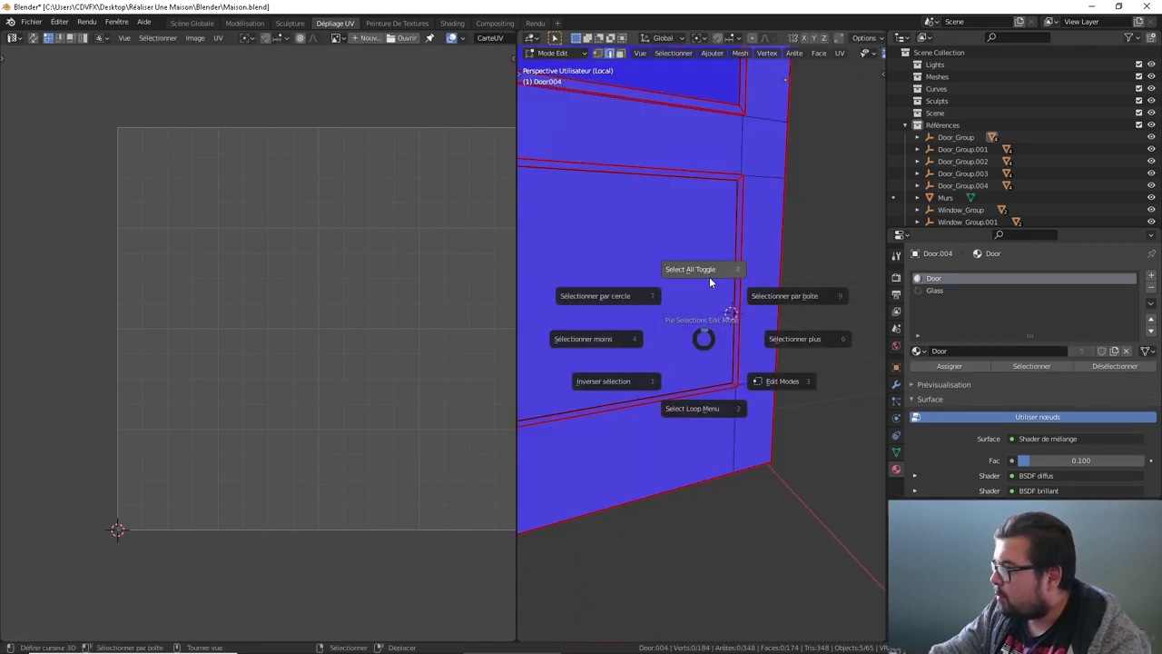
left_click(710, 278)
key("a")
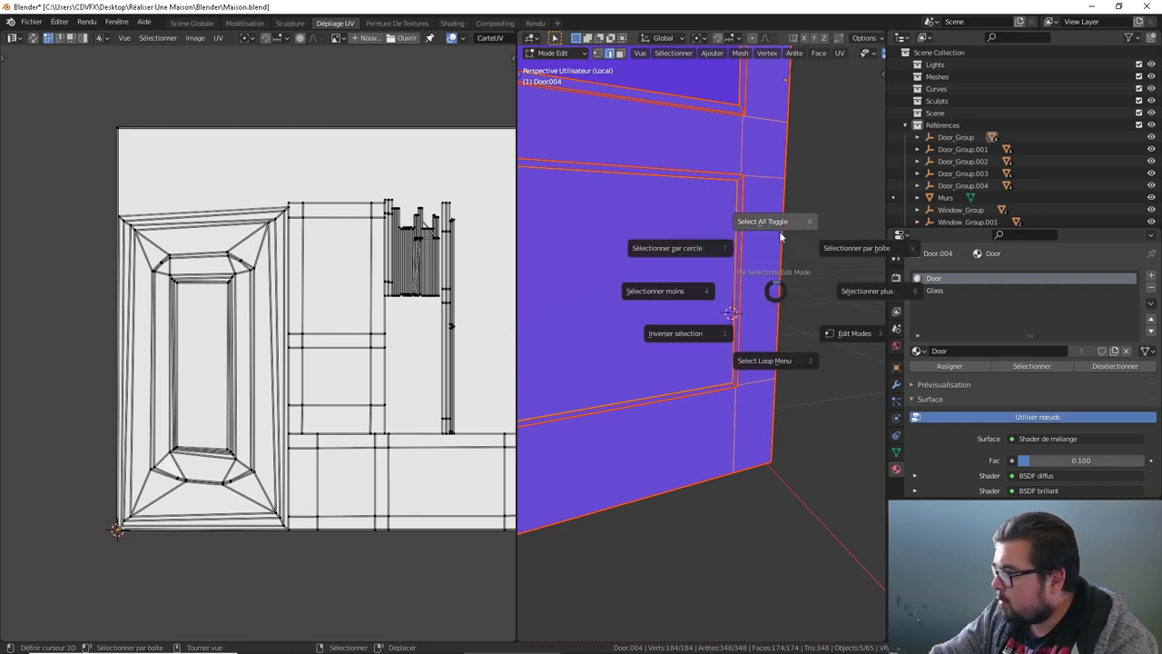
left_click(771, 360)
left_click(1036, 367)
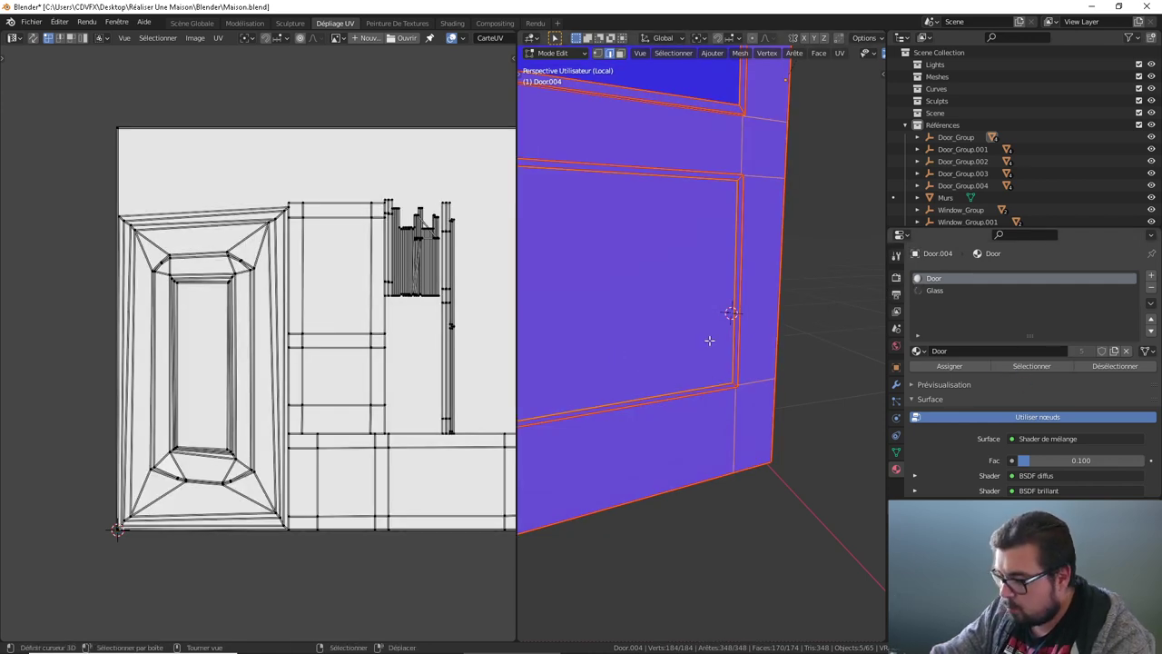
key("u")
left_click(642, 226)
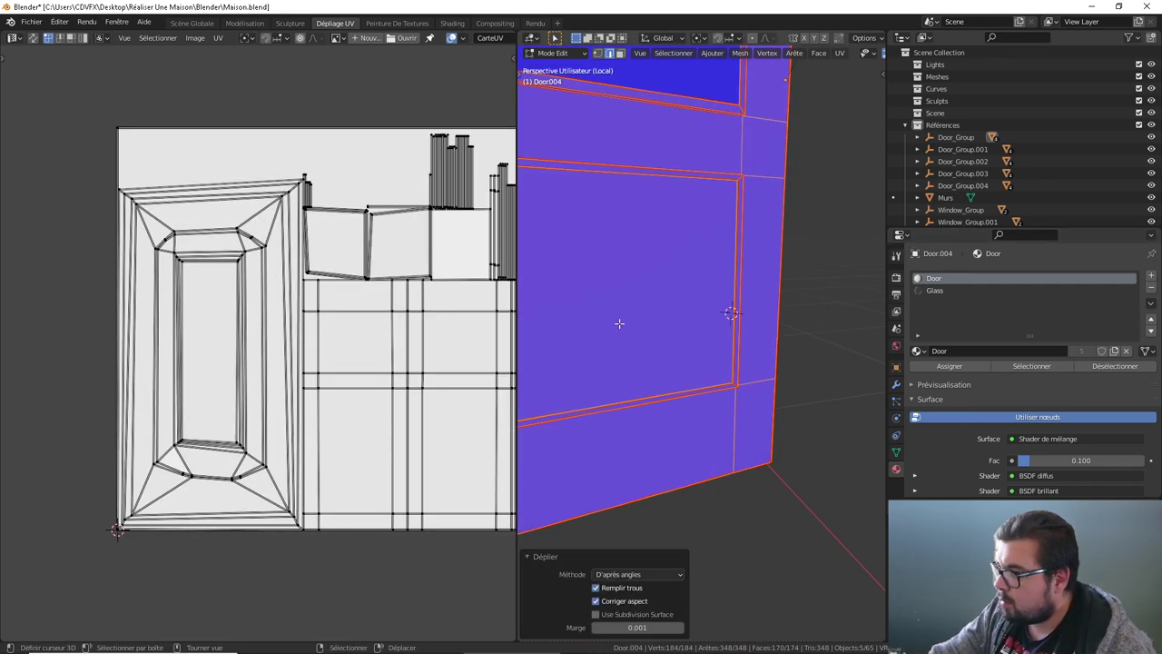
scroll(668, 364, "down", 2)
scroll(669, 364, "down", 2)
scroll(668, 364, "down", 1)
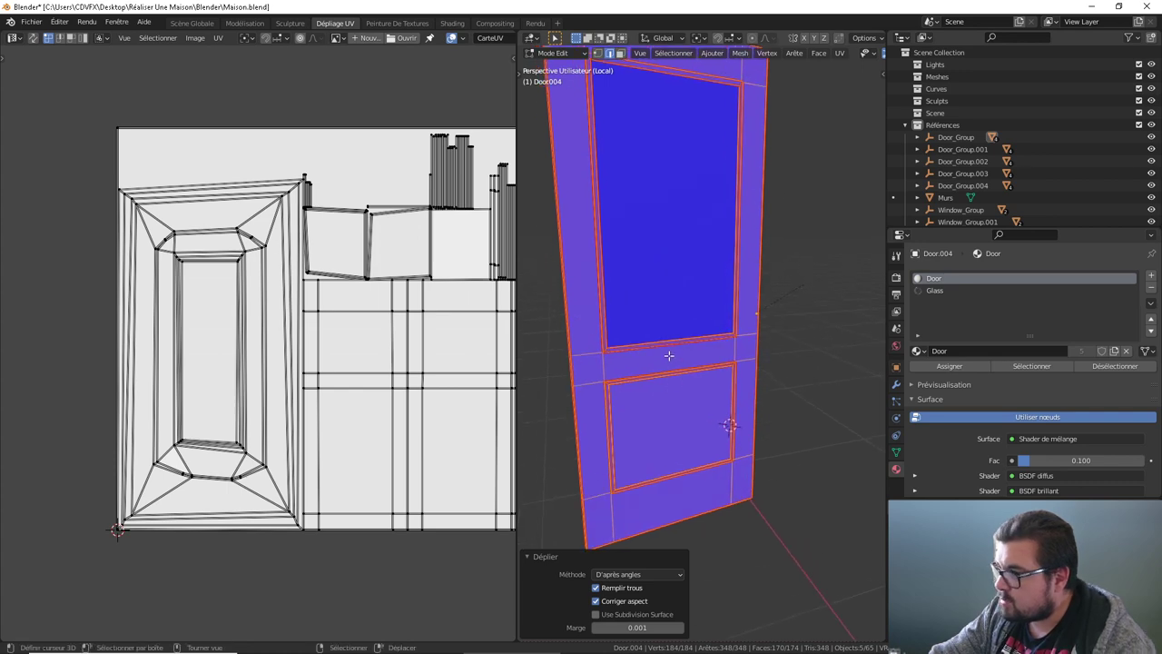
Step: Delete the glass pane faces in the door's upper window opening
key("Tab")
key("Tab")
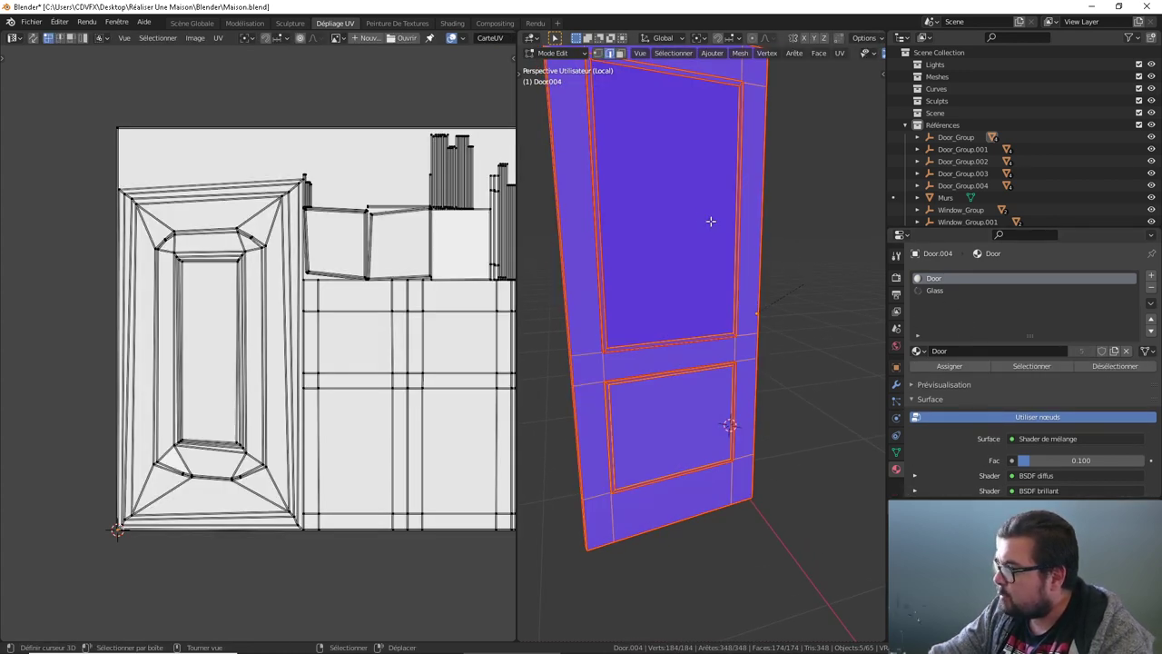
key("Tab")
key("Tab")
left_click(621, 53)
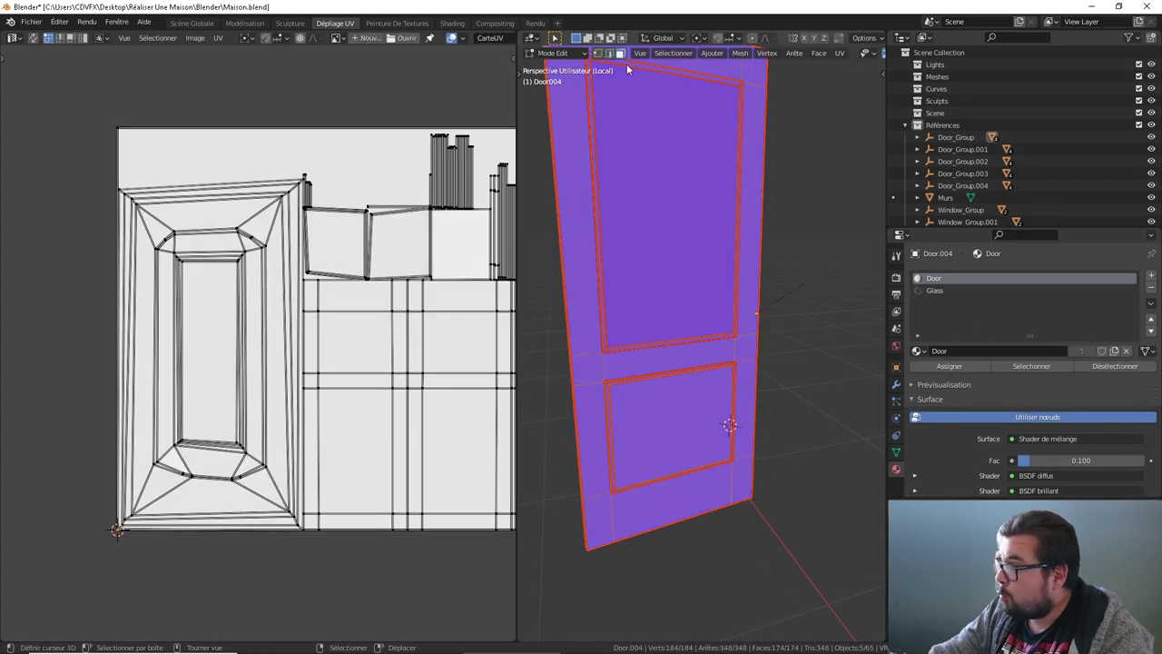
left_click(668, 184)
mouse_move(571, 219)
middle_mouse_down()
mouse_move(742, 223)
mouse_move(712, 226)
mouse_move(677, 318)
mouse_move(778, 301)
mouse_move(701, 292)
mouse_move(735, 281)
mouse_move(781, 291)
mouse_move(625, 291)
mouse_move(640, 265)
mouse_move(711, 225)
middle_mouse_up()
key("h")
key("alt+h")
scroll(721, 293, "down", 4)
key("x")
left_click(727, 223)
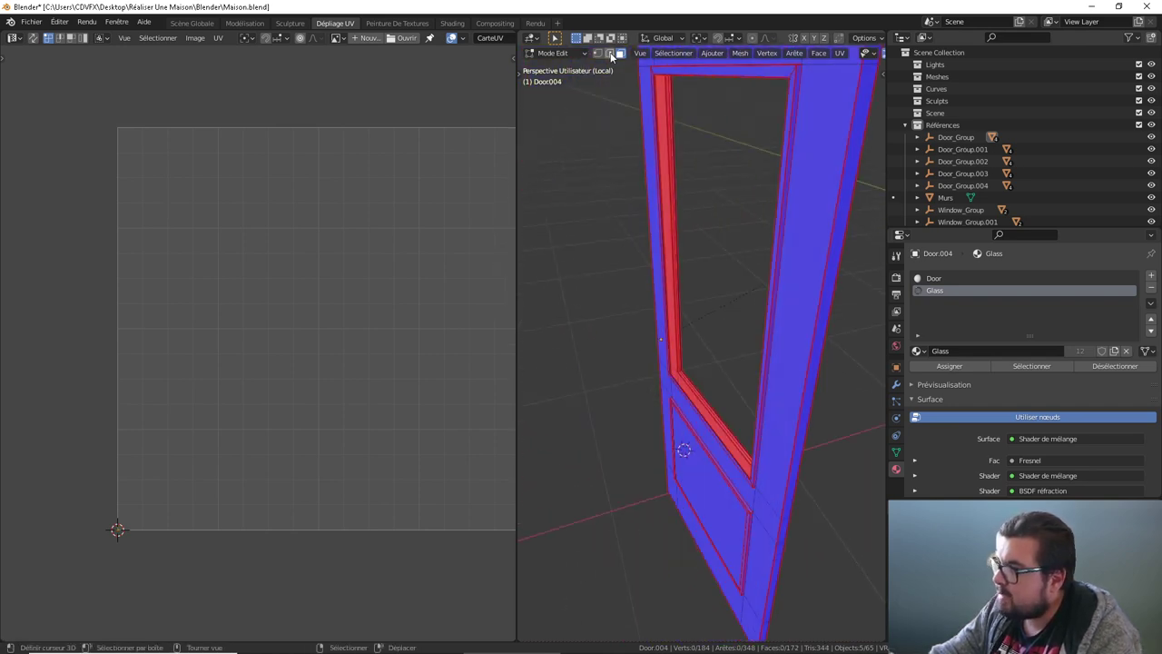
middle_click_drag(623, 231, 695, 340)
scroll(700, 337, "up", 4)
Step: Extrude the inner window-frame loop along X, redo the extrusion, and fill the opening with a face
scroll(687, 387, "up", 2)
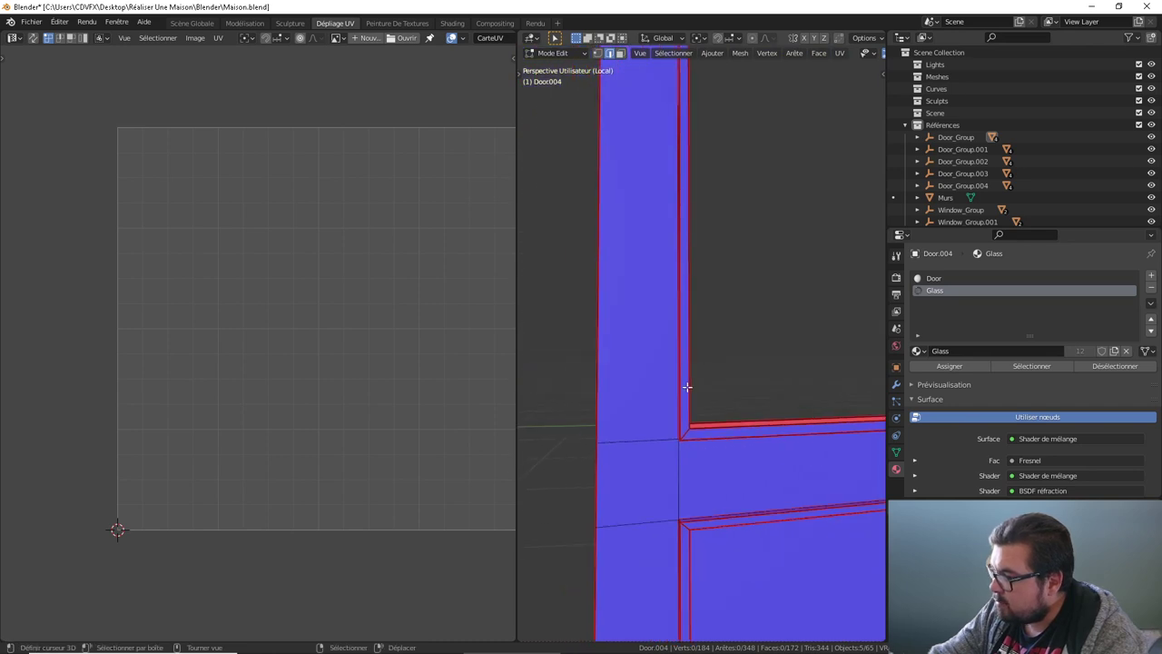
left_click(690, 386, "alt")
middle_click_drag(692, 384, 745, 324)
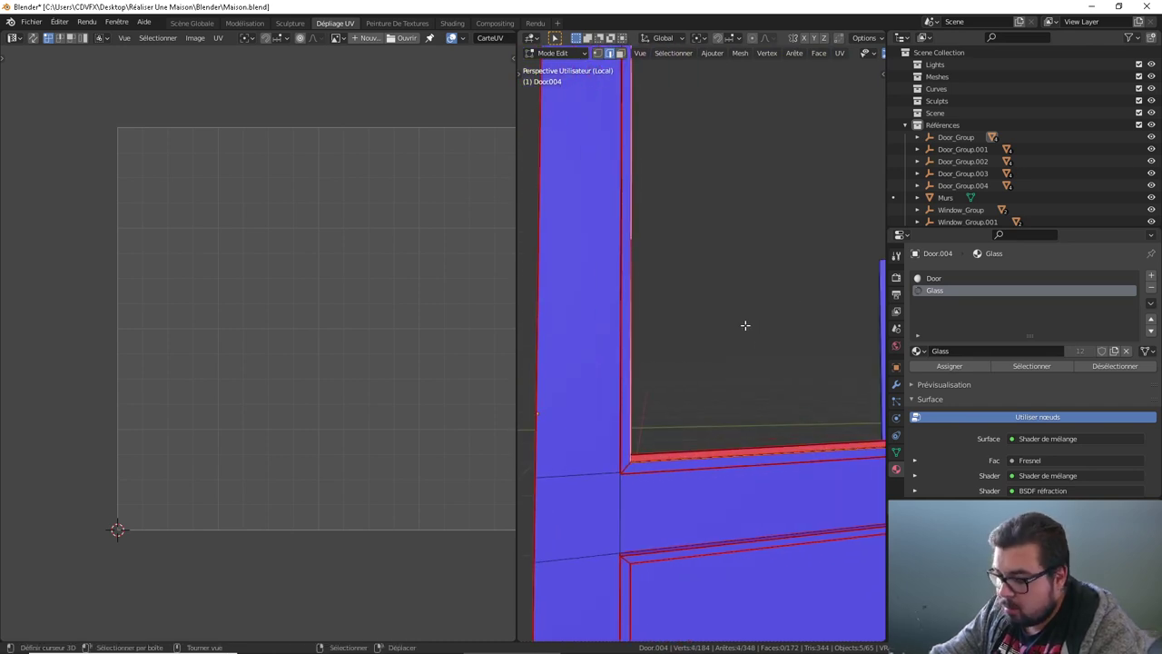
key("e")
key("x")
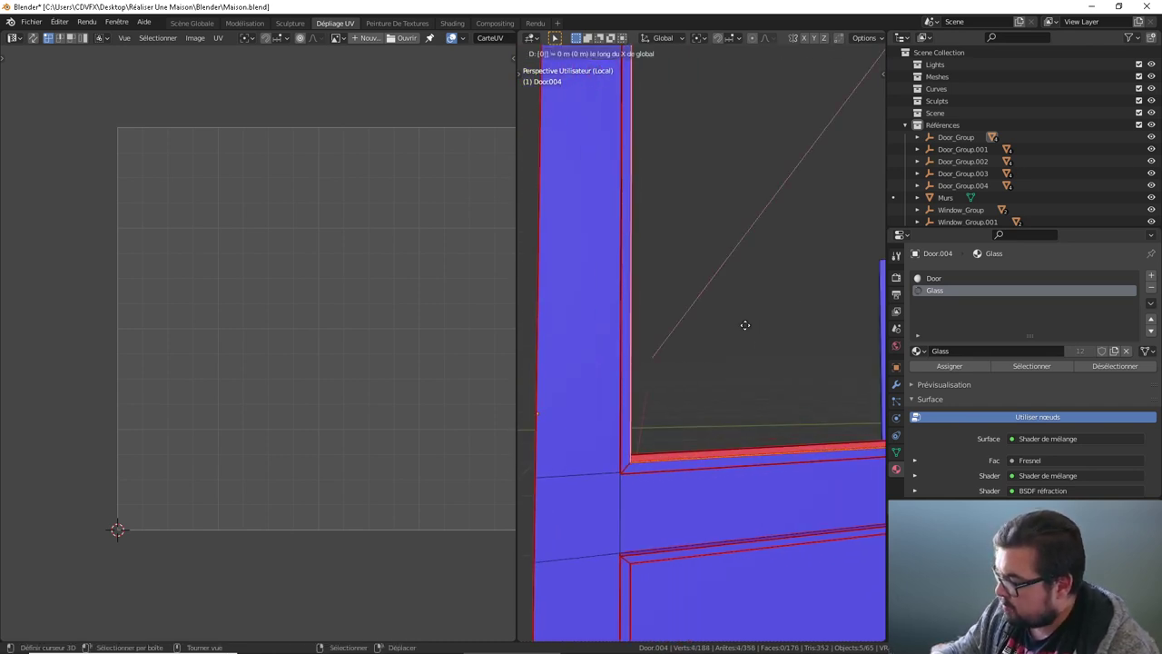
type("05")
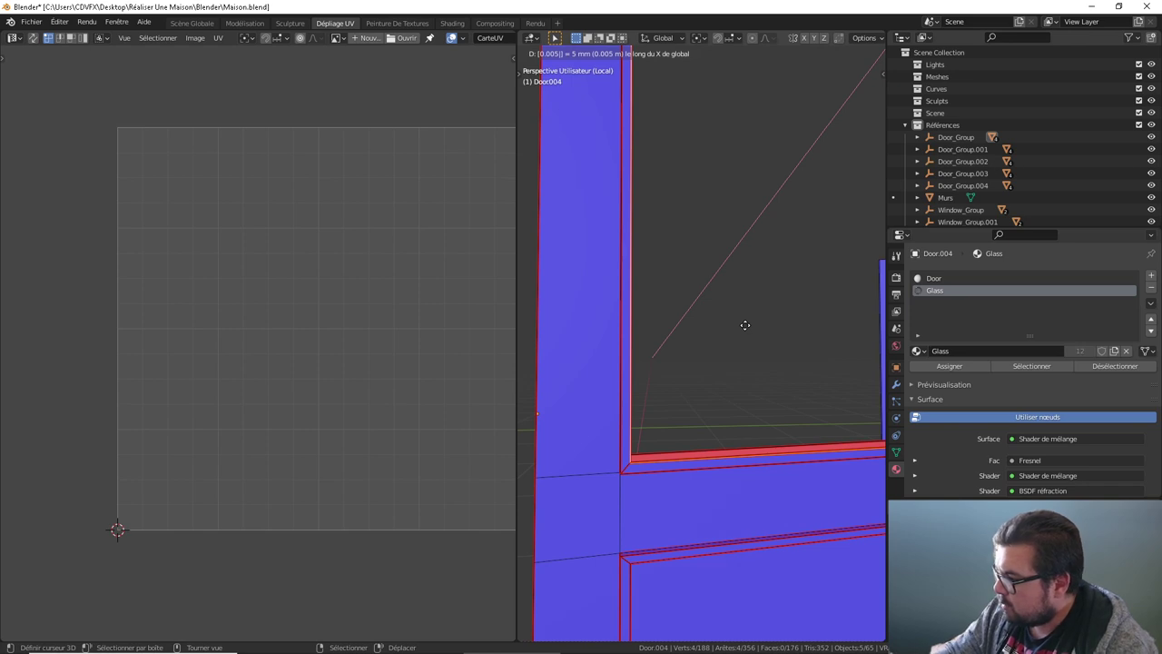
key("Return")
middle_click_drag(745, 324, 776, 339)
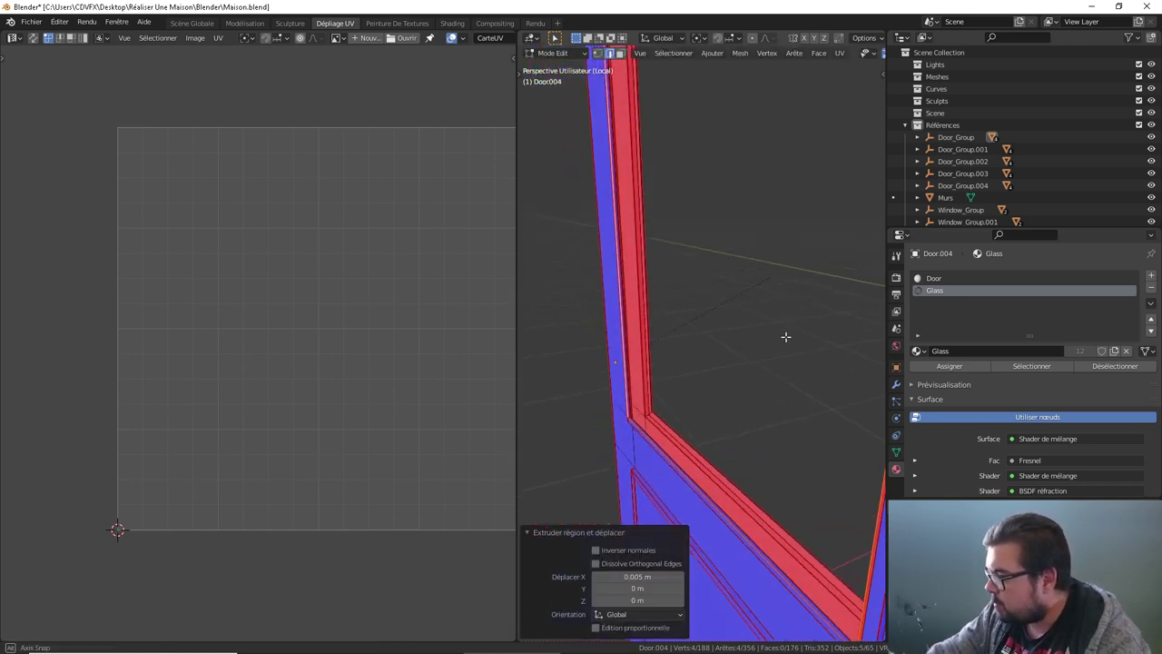
key("ctrl+z")
type("e")
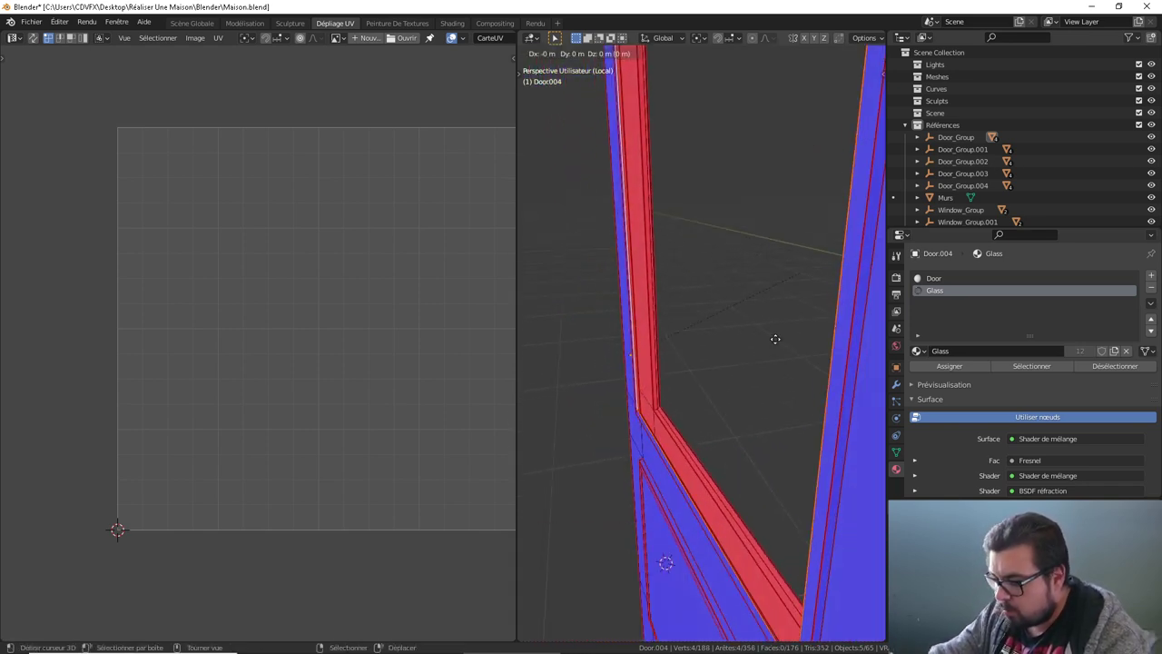
type("x0")
type("-")
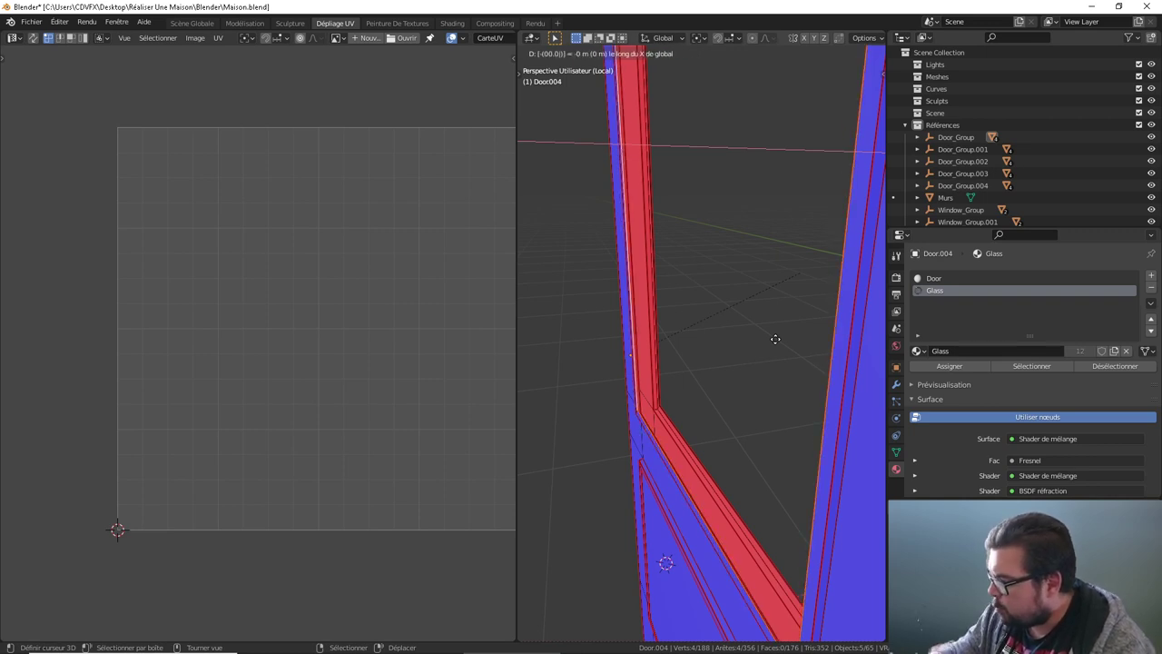
type("1")
key("Return")
key("f")
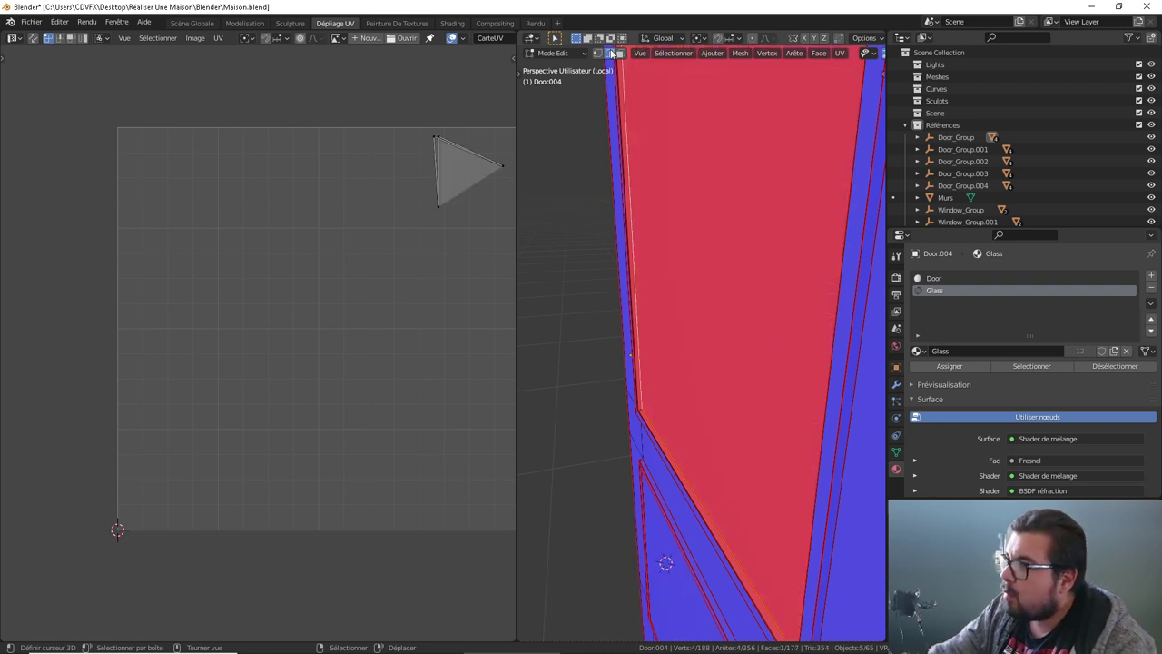
Step: Select the new glass face, grow it to neighbouring faces, then clear the selection
left_click(614, 52)
left_click(697, 204)
key("ctrl+KP_Add")
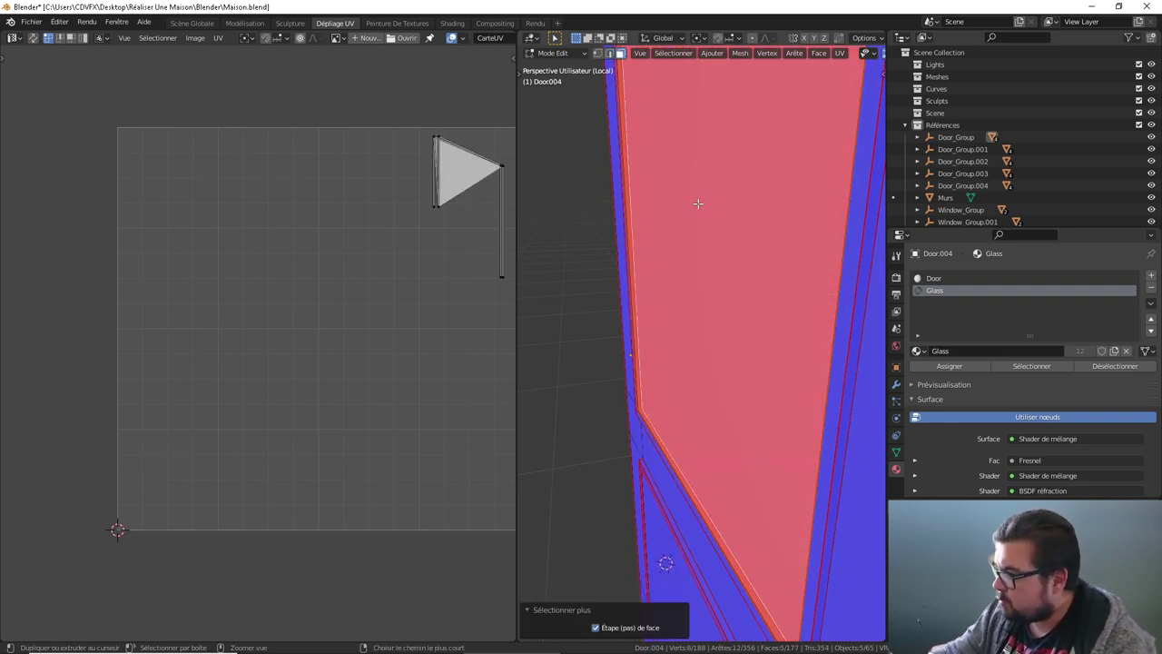
key("alt+a")
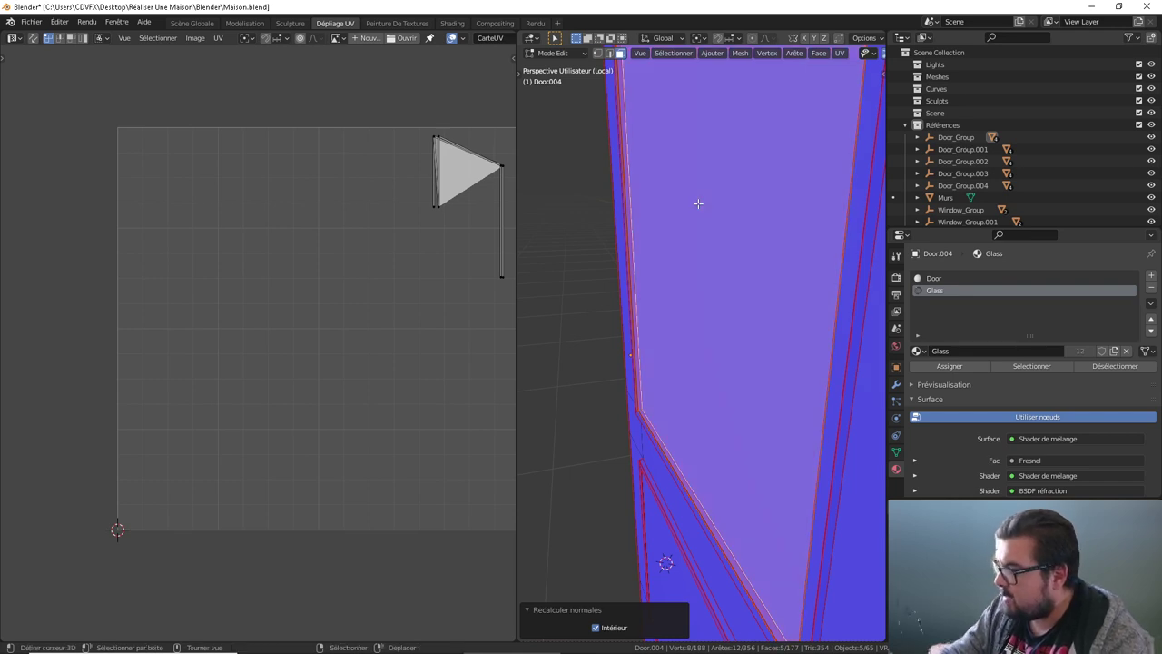
key("ctrl+Tab")
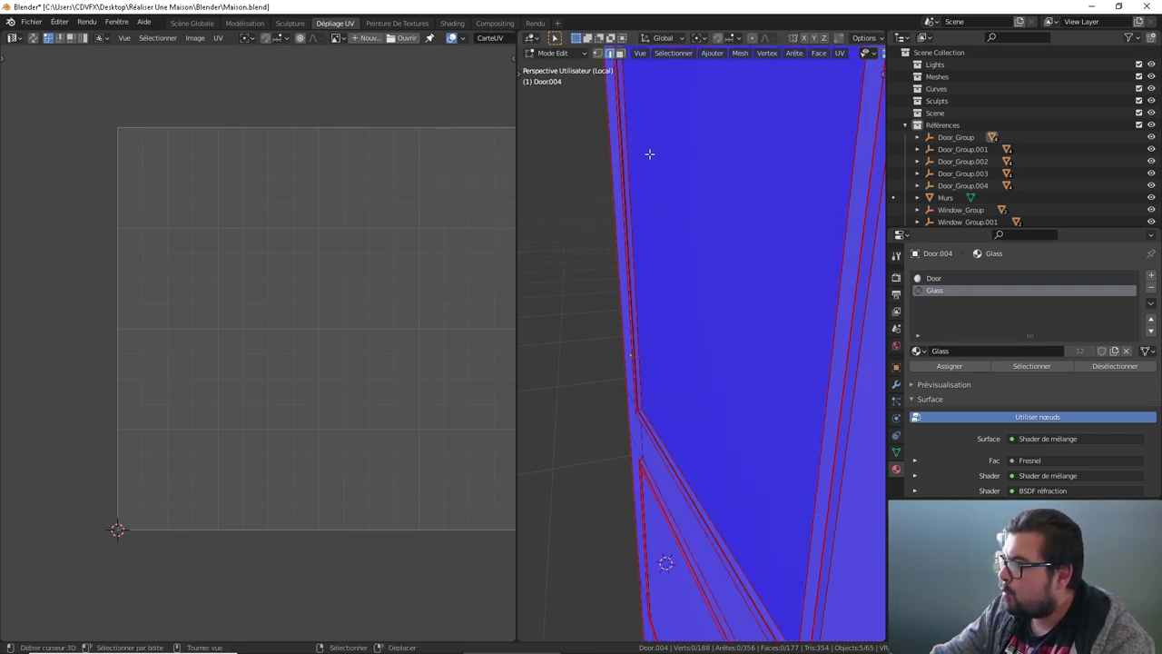
Step: On the door's other side, extrude the inner frame loop 5 mm and fill it with a glass face
middle_click_drag(650, 155, 711, 426)
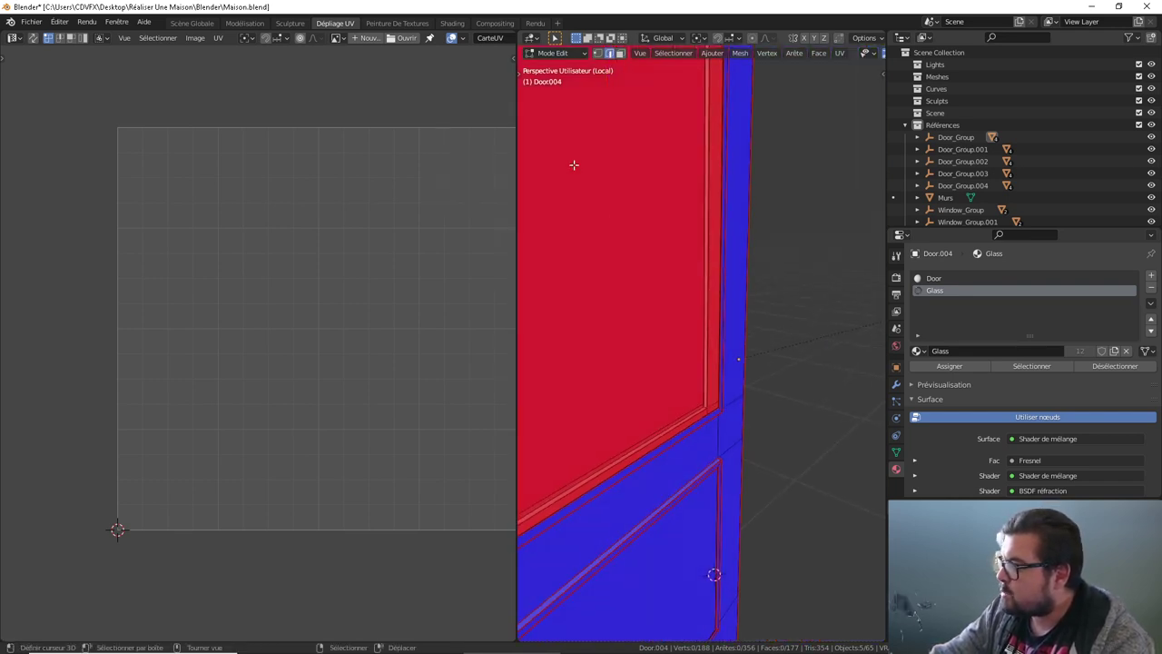
left_click(713, 423, "alt")
key("e")
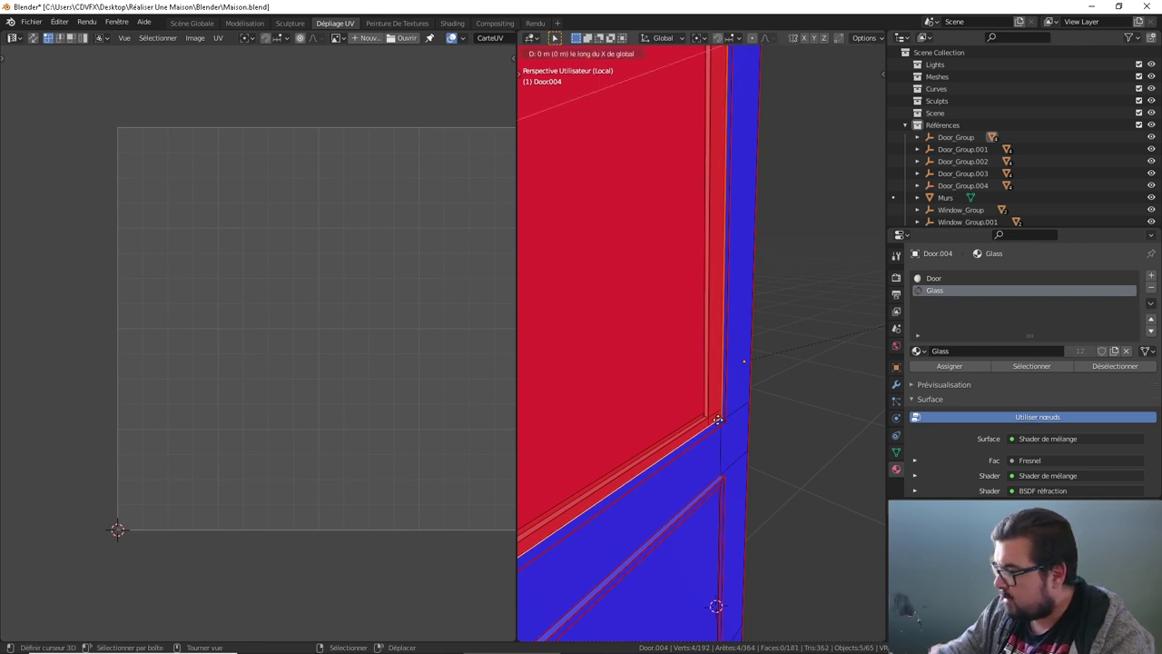
type("[0.005")
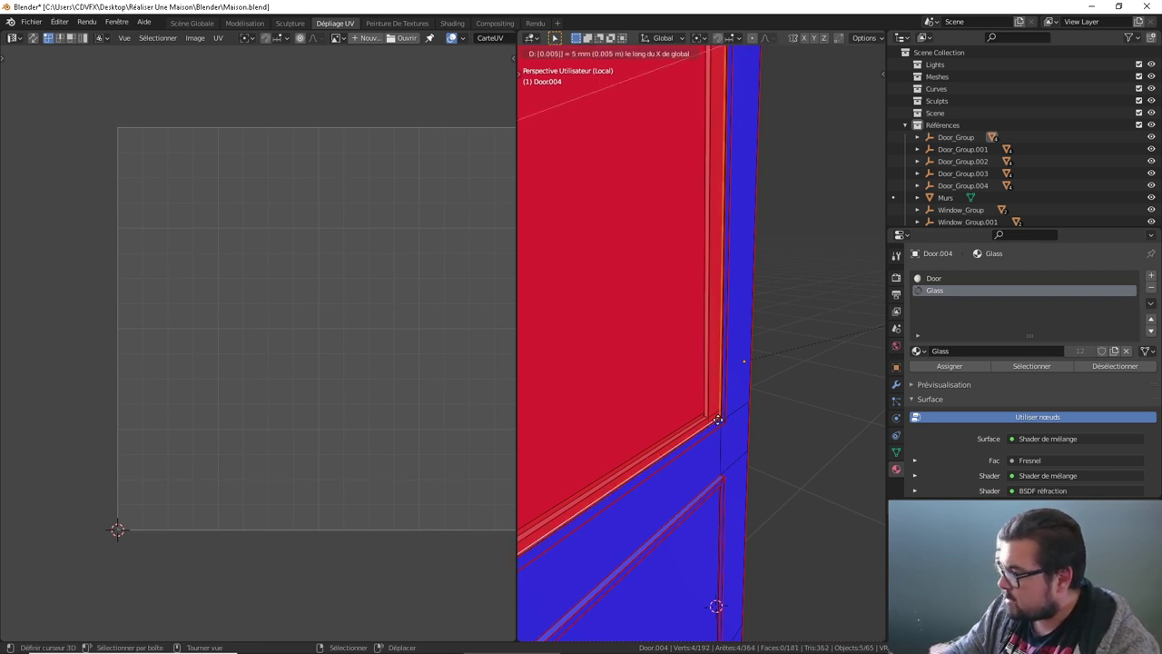
key("Return")
key("f")
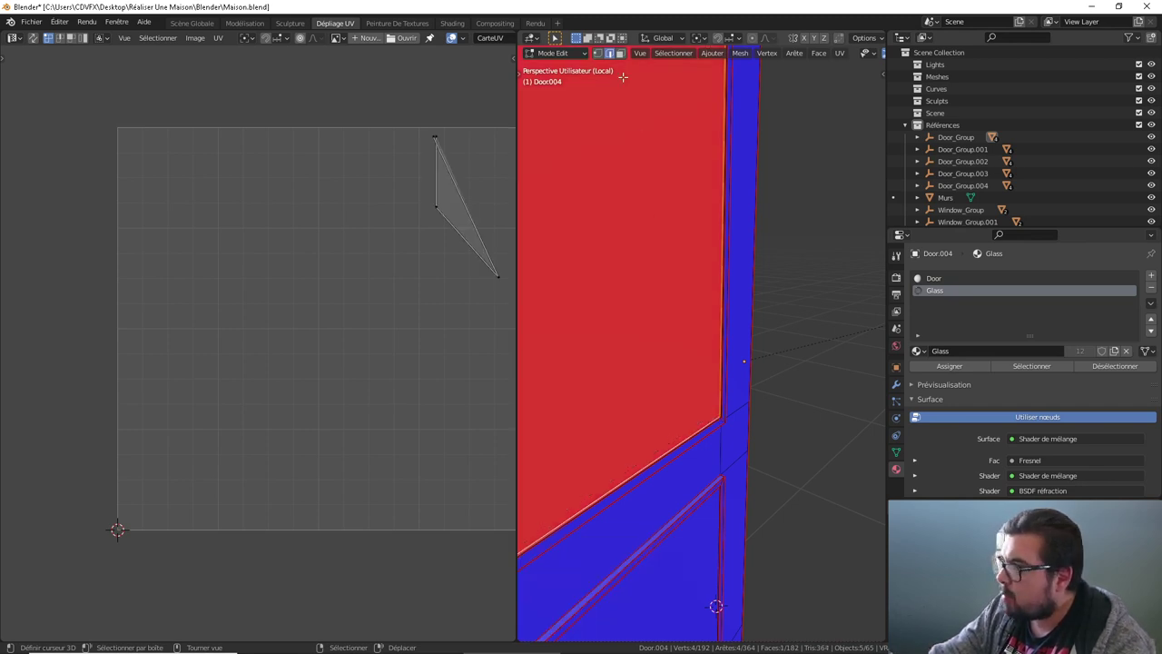
key("ctrl+KP_Add")
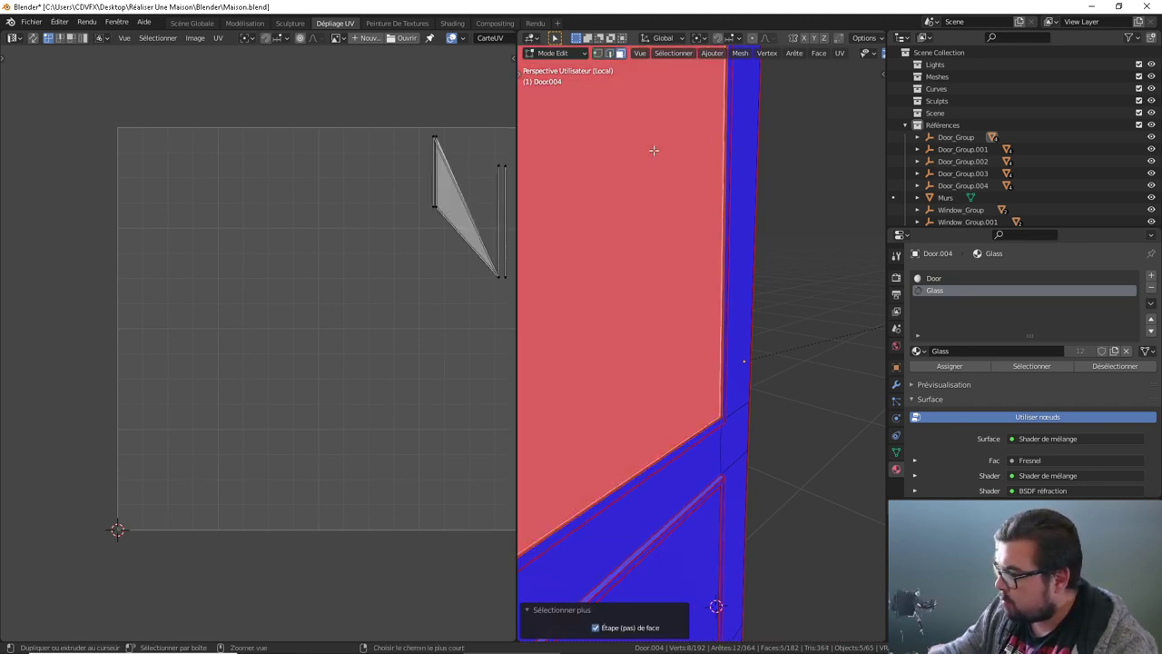
Step: Re-enter Edit Mode on the door and view its separate parts
key("a")
key("Tab")
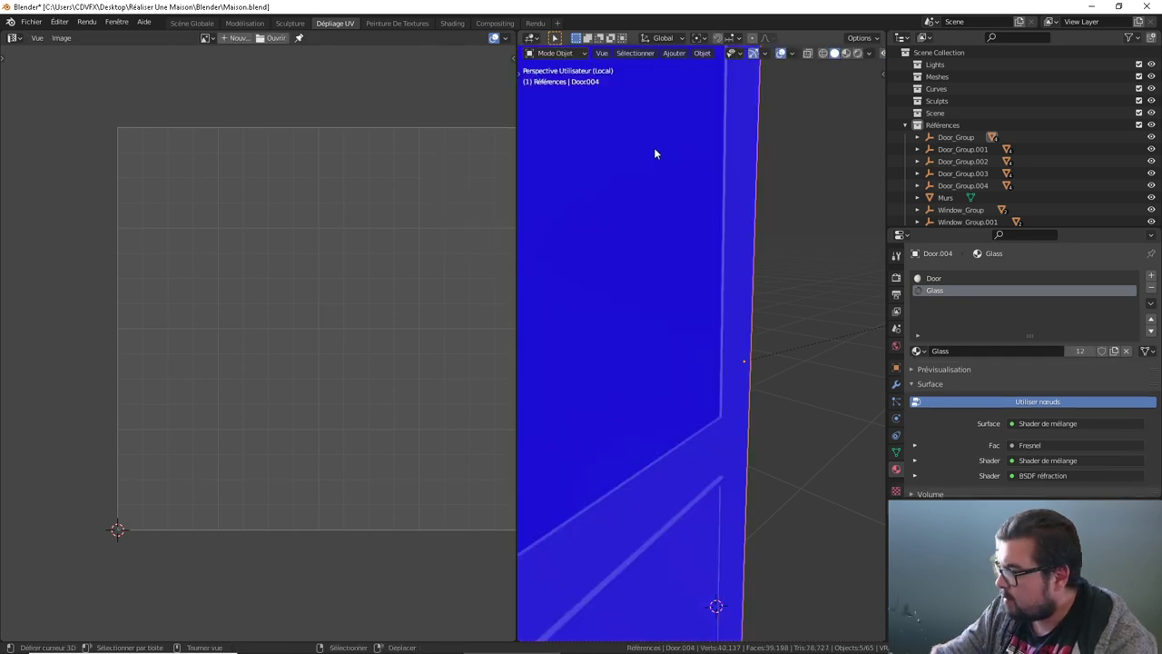
key("Tab")
scroll(672, 336, "down", 5)
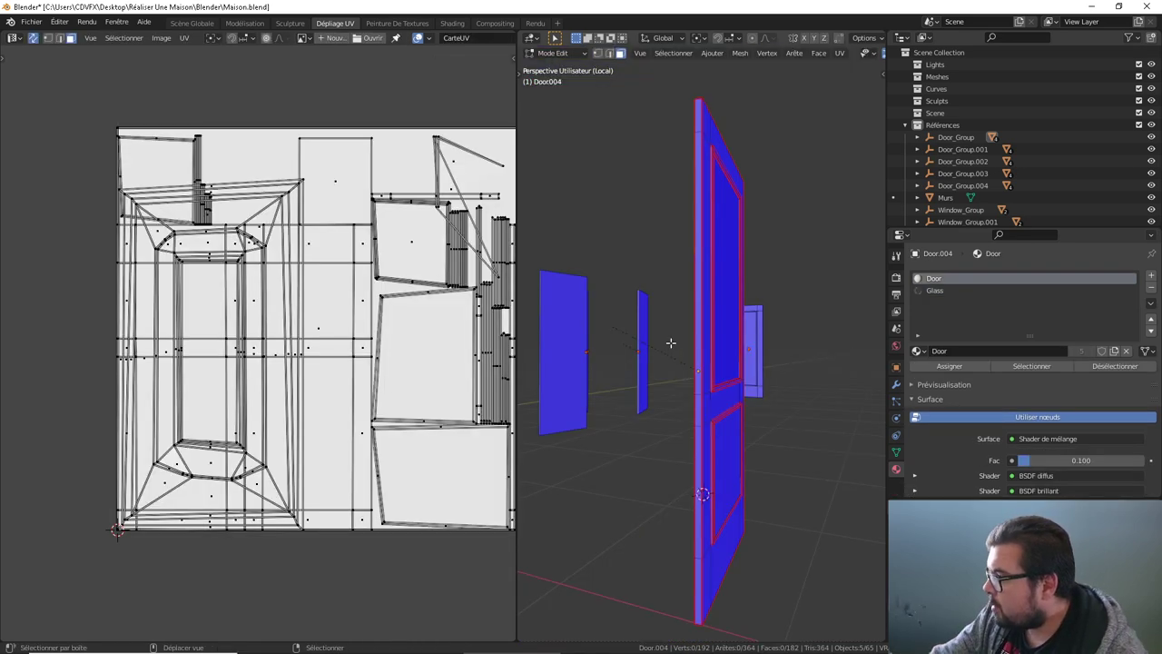
mouse_move(669, 343)
middle_mouse_down()
mouse_move(560, 357)
mouse_move(690, 394)
middle_mouse_up()
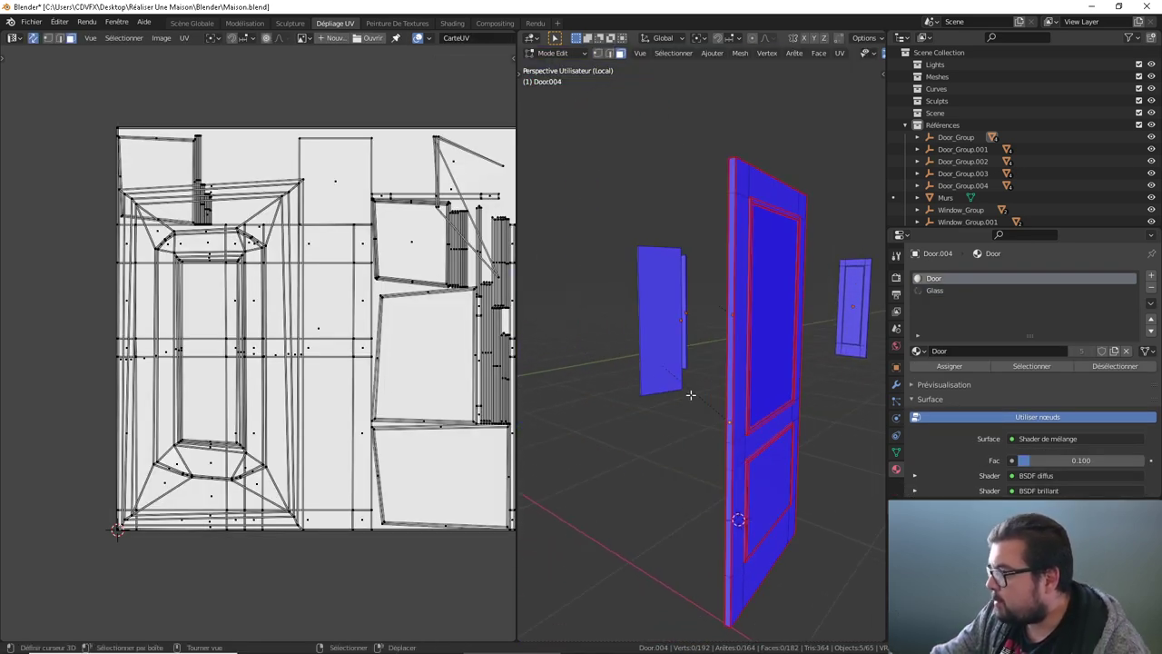
scroll(354, 165, "up", 2)
middle_click_drag(674, 326, 817, 366)
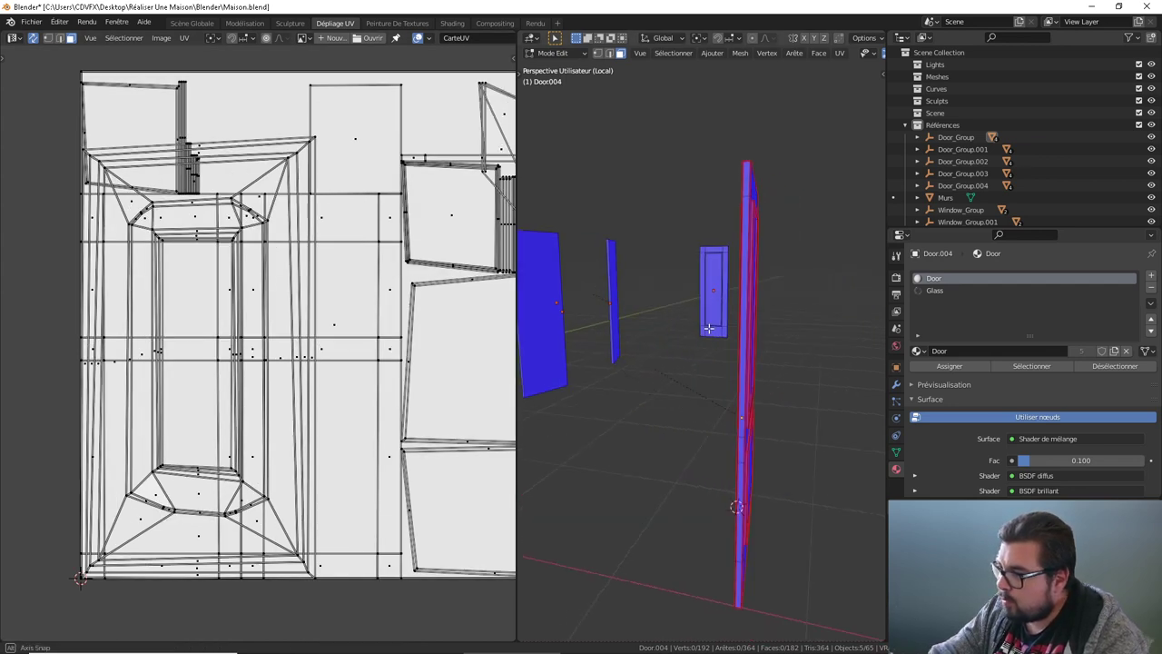
Step: In edge select mode, pick an edge on another door part and zoom out to all panels
left_click(608, 54)
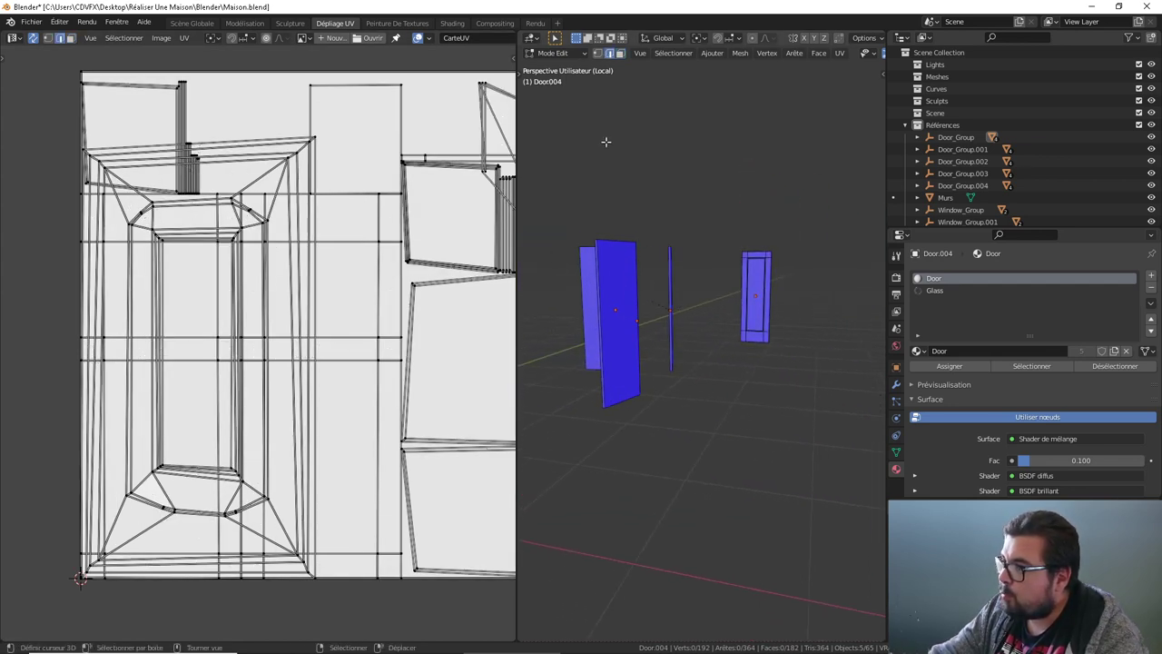
left_click(614, 307)
scroll(614, 307, "up", 1)
scroll(615, 303, "up", 1)
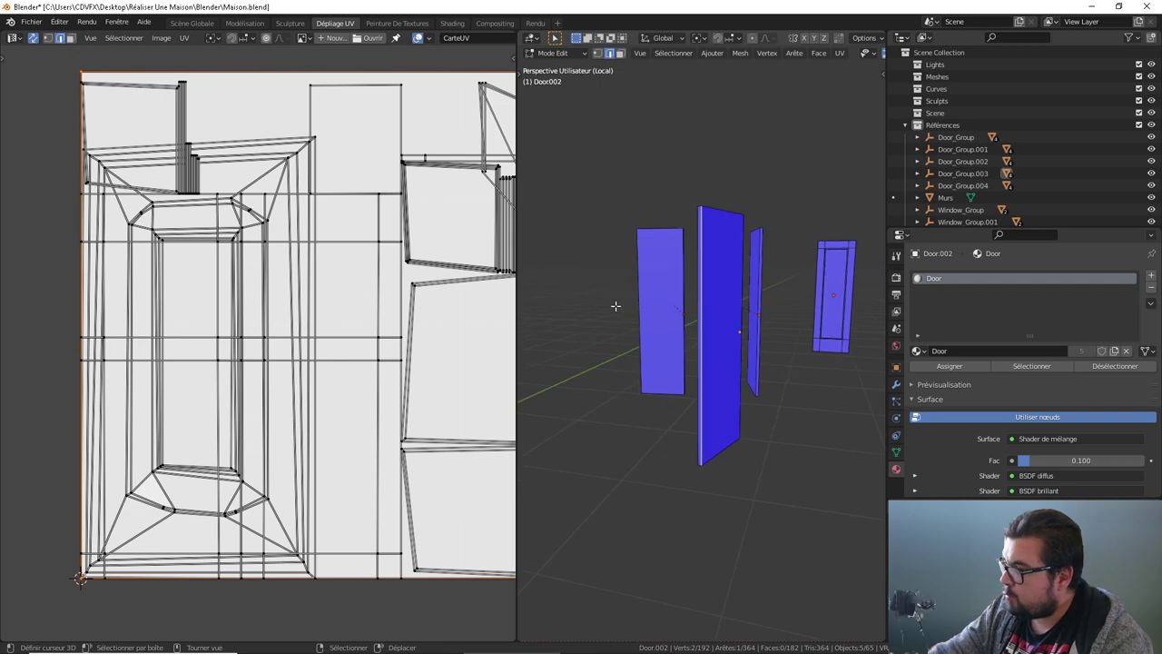
scroll(721, 311, "up", 2)
scroll(707, 516, "up", 2)
mouse_move(708, 517)
middle_mouse_down()
mouse_move(716, 264)
mouse_move(718, 309)
mouse_move(739, 267)
mouse_move(799, 312)
mouse_move(744, 397)
middle_mouse_up()
scroll(719, 242, "down", 3)
Step: Select the door panel's outline edge loops and grow the selection across the panel
key("alt+a")
left_click(711, 312, "alt")
left_click(787, 313, "alt")
left_click(732, 540, "shift")
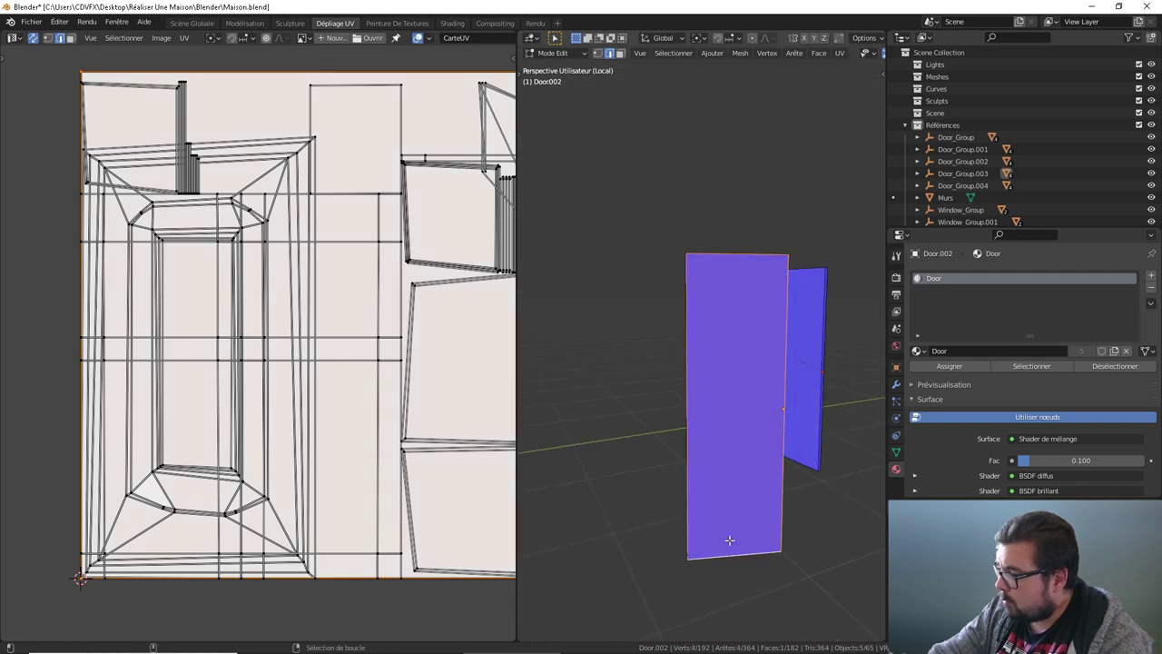
middle_click_drag(732, 540, 856, 472)
mouse_move(700, 473)
middle_mouse_down()
mouse_move(747, 506)
mouse_move(675, 270)
mouse_move(671, 346)
mouse_move(542, 339)
mouse_move(644, 462)
middle_mouse_up()
left_click(685, 291, "shift")
left_click(707, 345, "shift")
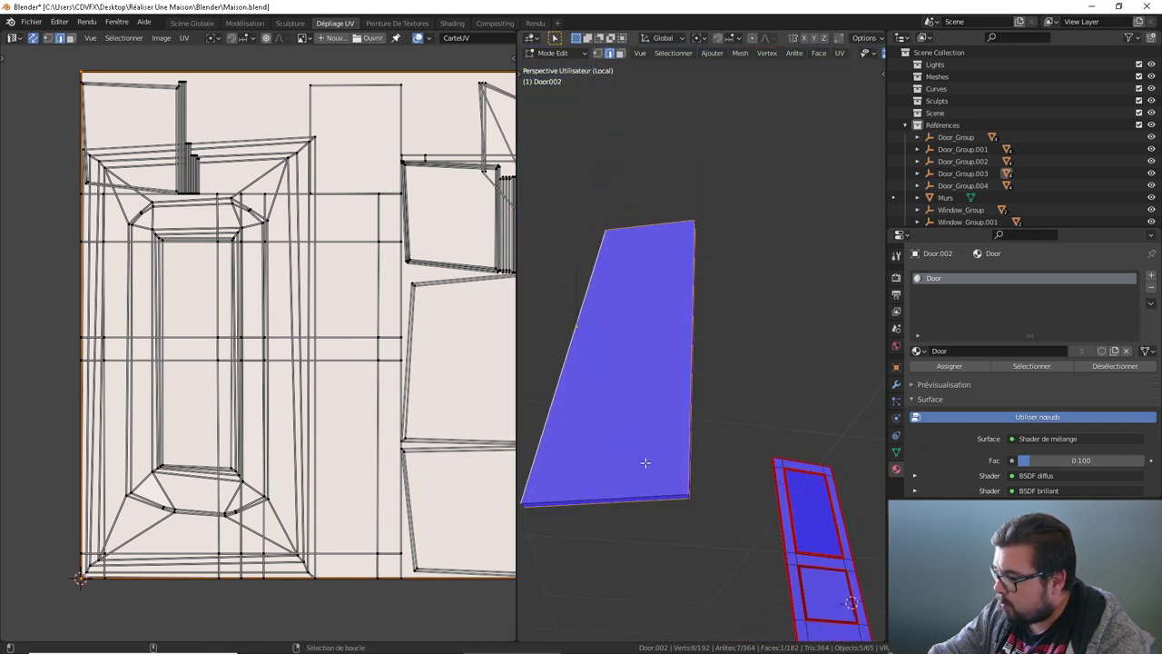
key("ctrl+KP_Add")
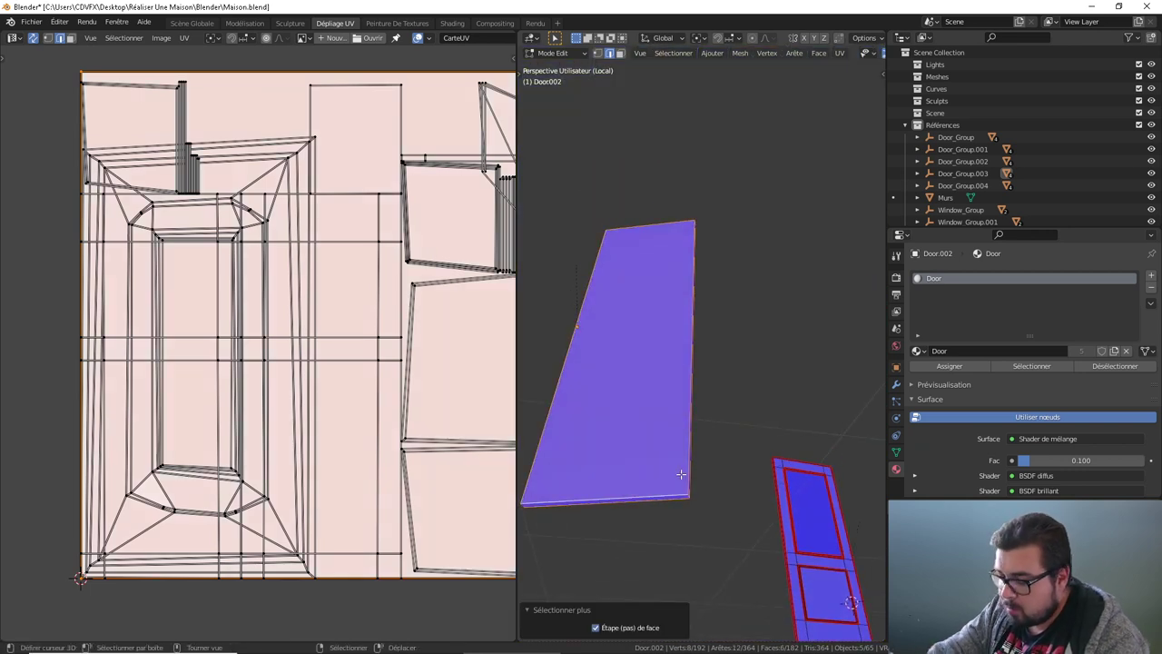
Step: Mark the panel's outline edges as seams, unwrap it, and deselect everything
right_click(681, 445)
left_click(639, 472)
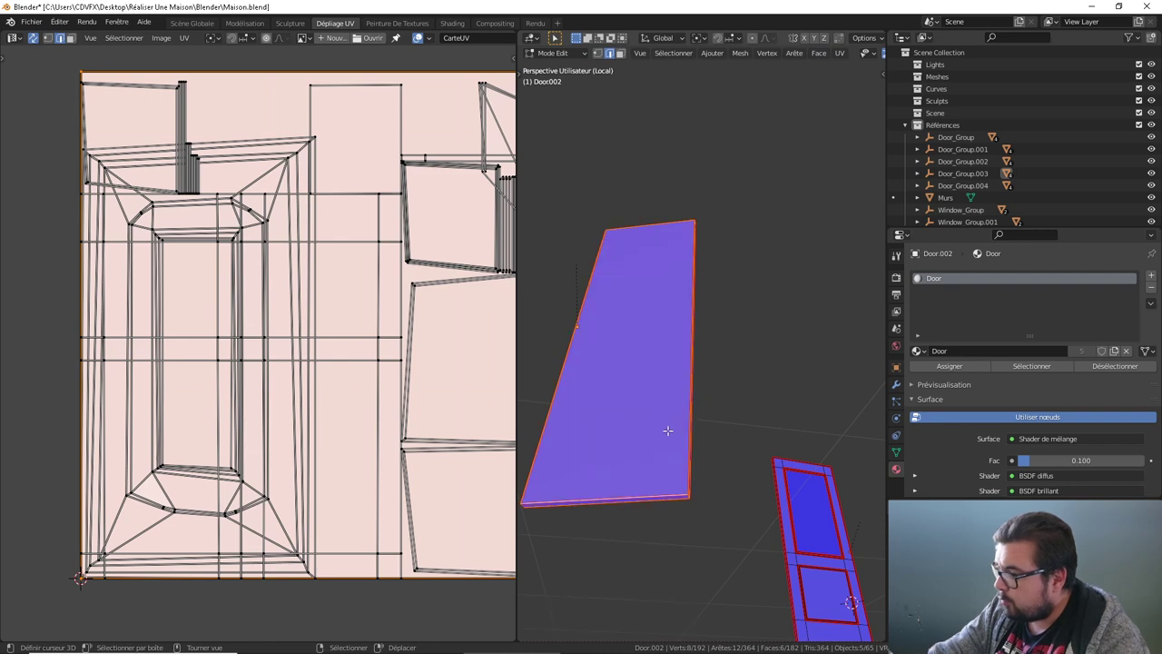
key("u")
left_click(672, 226)
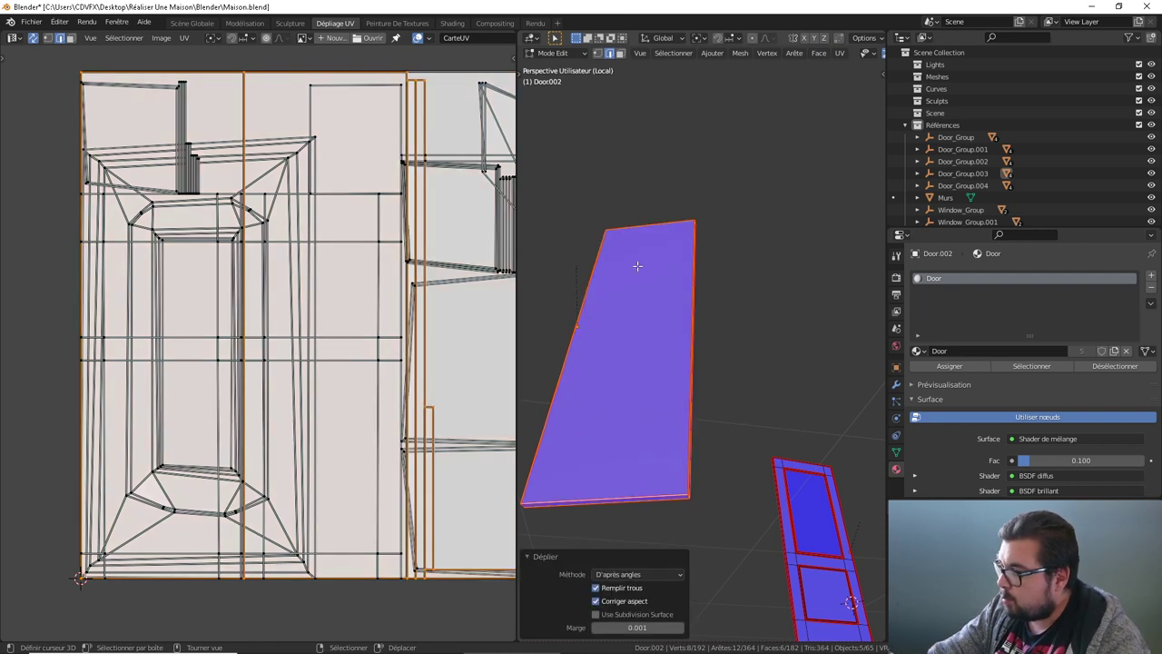
key("a")
left_click(665, 300)
mouse_move(665, 300)
middle_mouse_down()
mouse_move(633, 431)
mouse_move(677, 391)
middle_mouse_up()
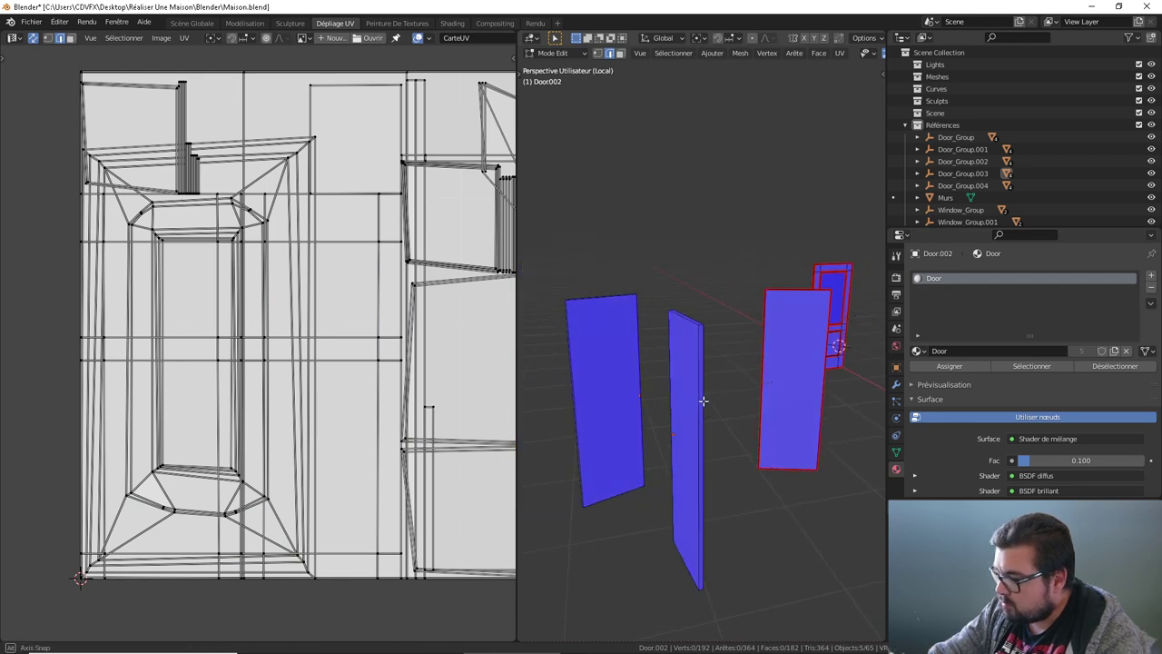
Step: Mark the middle door panel's edges as seams, then deselect everything
key("l")
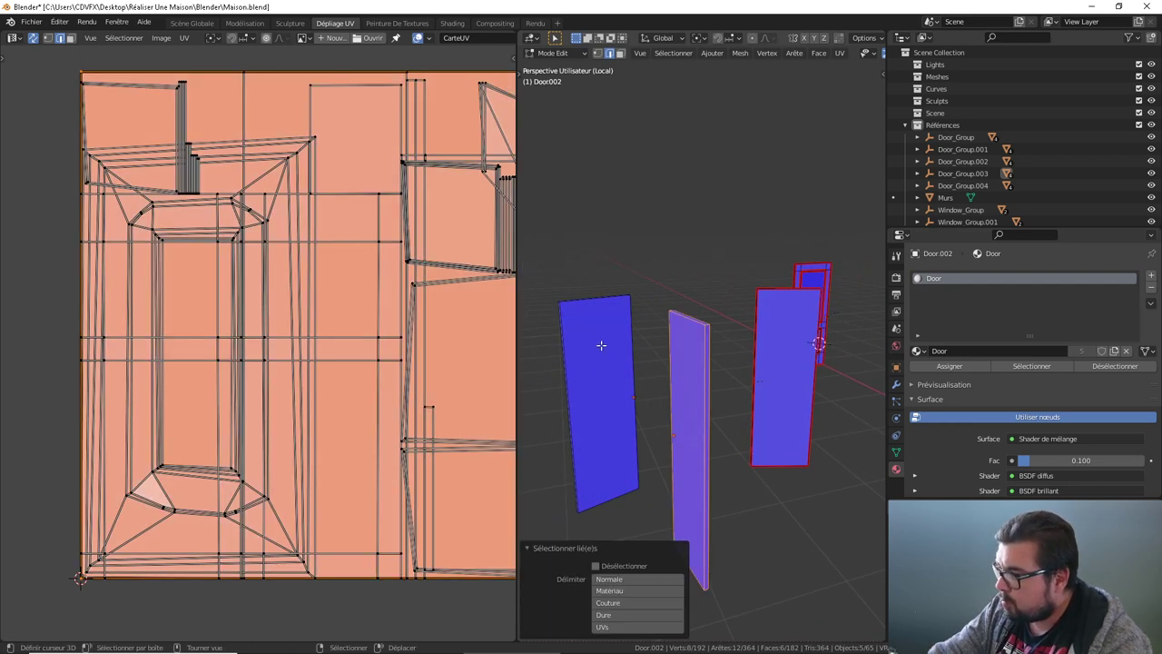
key("ctrl+e")
left_click(649, 357)
key("a")
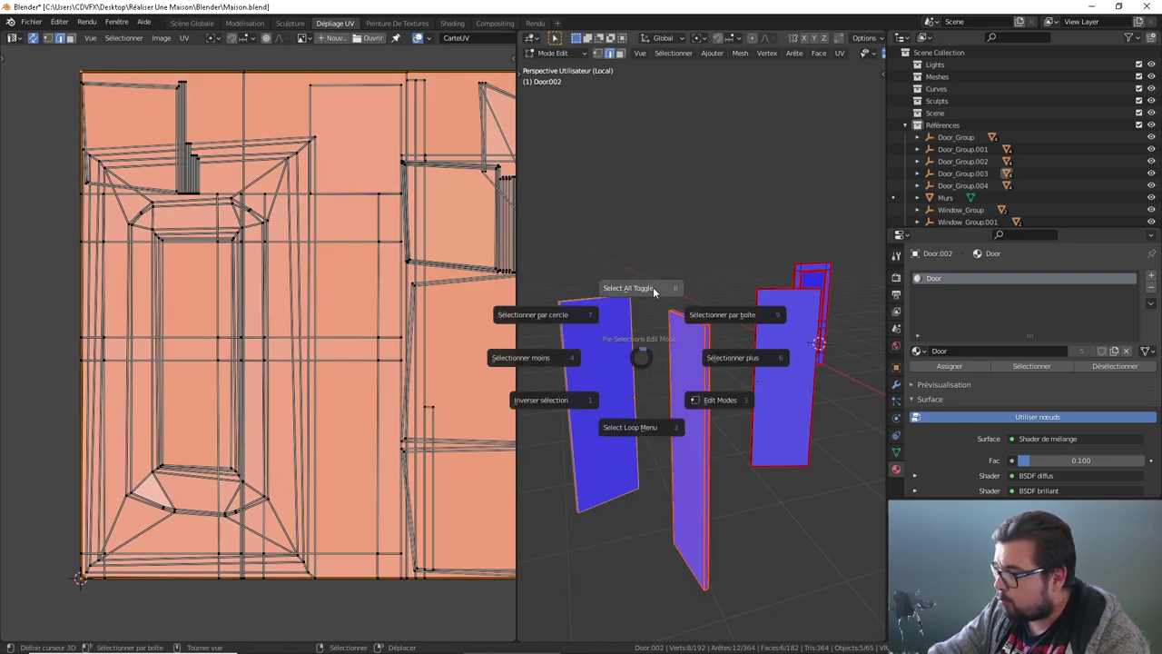
left_click(615, 337)
Step: Select the linked left door panel, limited to seam boundaries, then deselect it again
key("l")
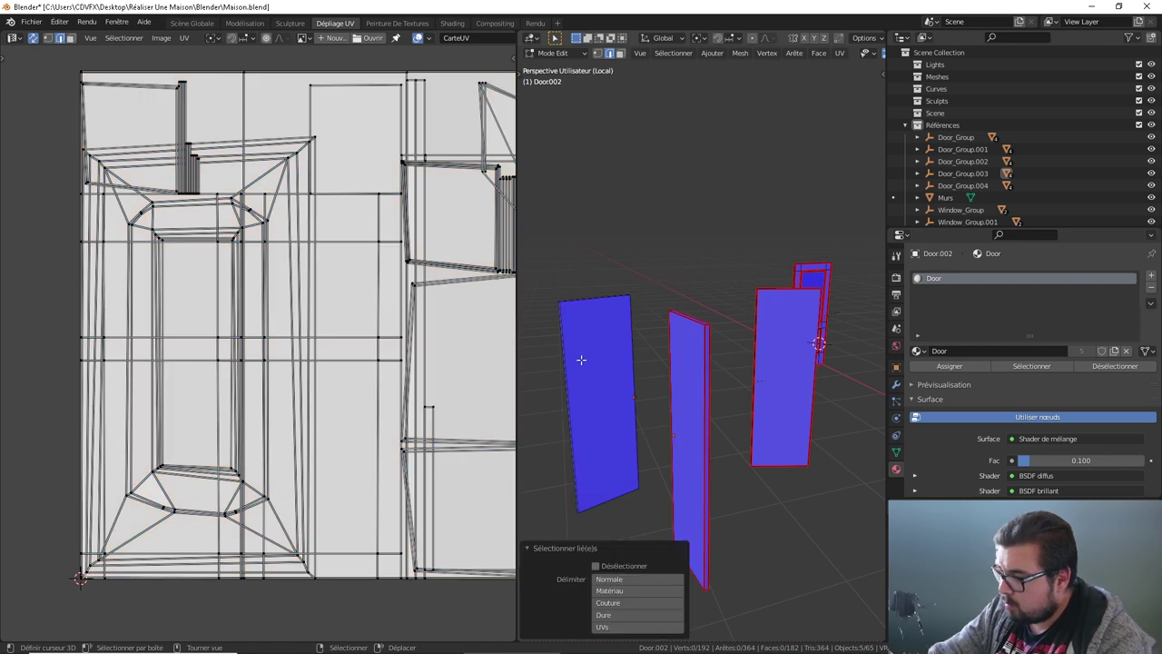
left_click(623, 603)
key("a")
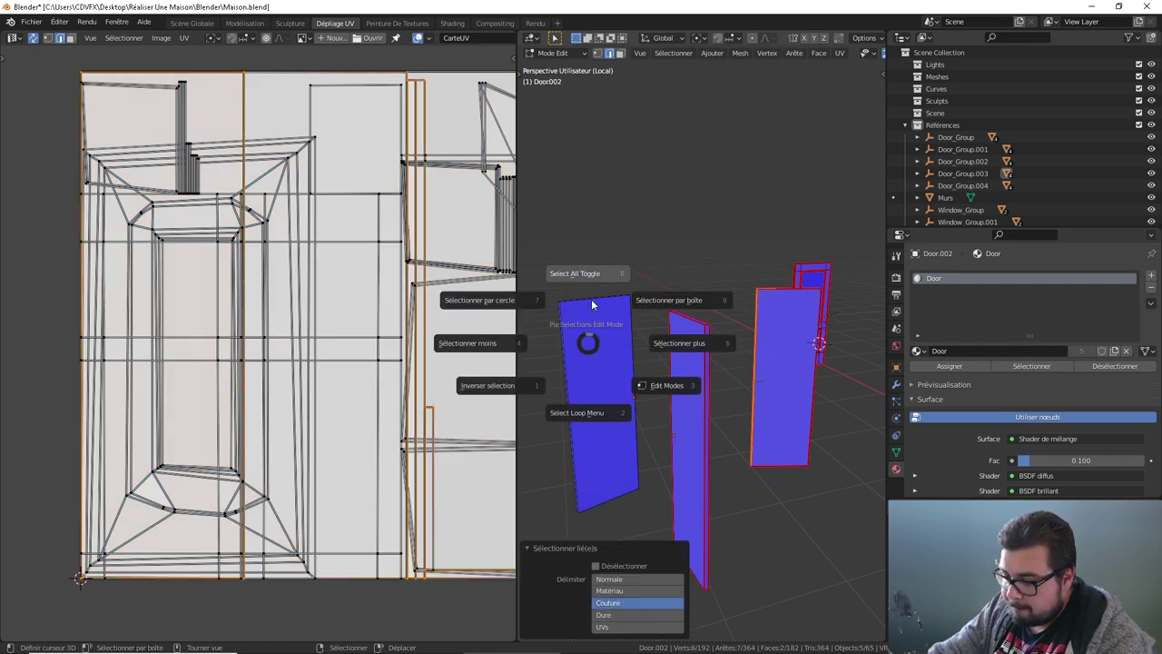
left_click(589, 300)
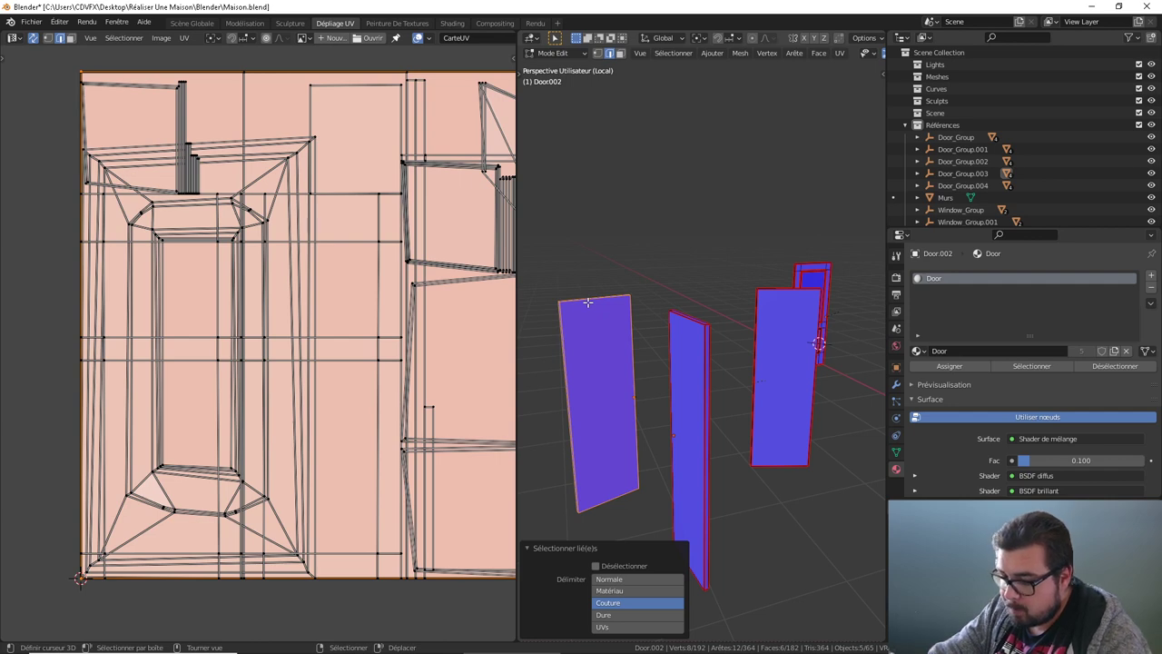
right_click(588, 302)
key("Escape")
key("a")
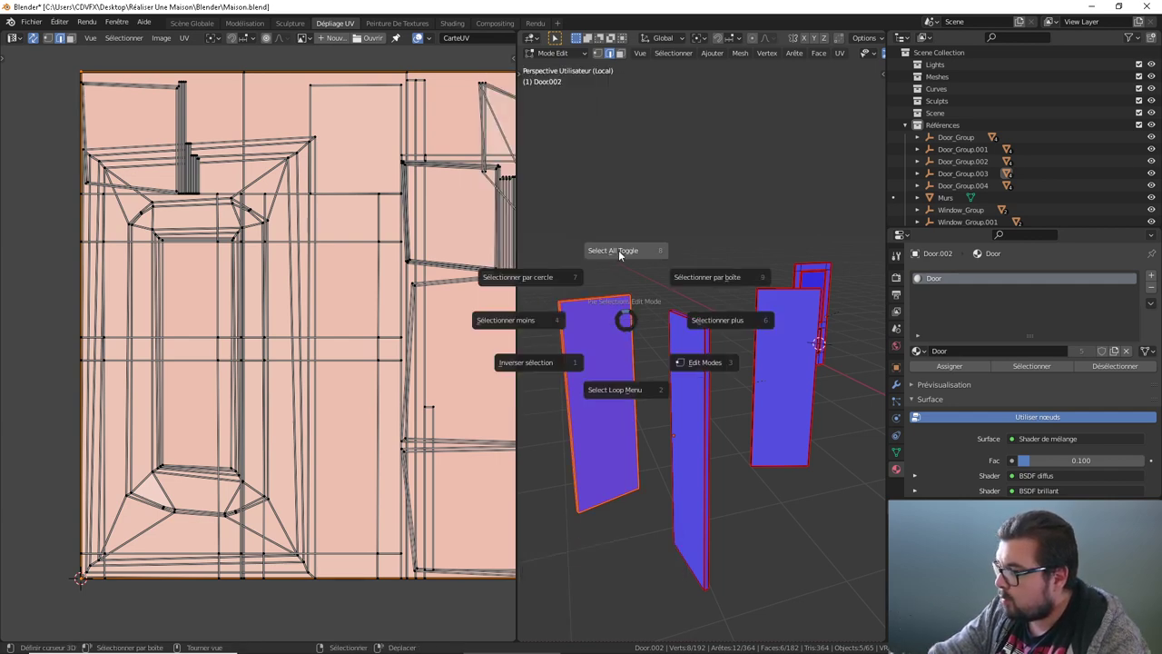
left_click(619, 254)
Step: Select the door's top, vertical, left and top inner edge loops
mouse_move(630, 376)
middle_mouse_down()
mouse_move(734, 434)
mouse_move(693, 403)
middle_mouse_up()
scroll(734, 435, "up", 3)
scroll(693, 402, "up", 2)
scroll(693, 402, "down", 1)
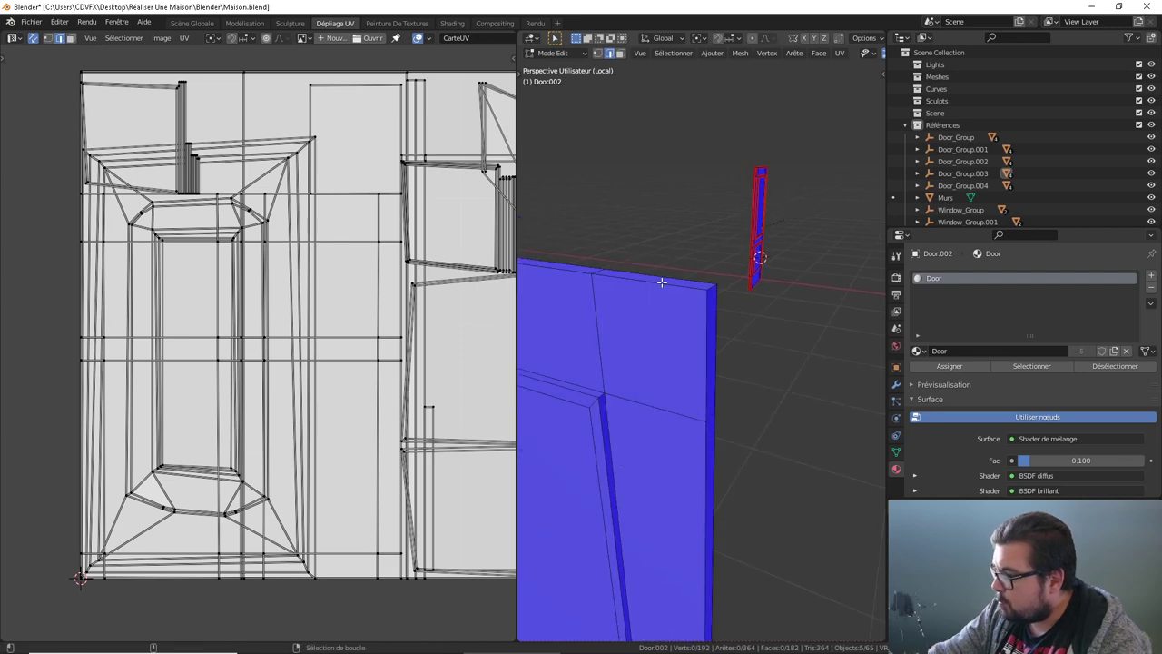
mouse_move(685, 316)
middle_mouse_down()
mouse_move(623, 372)
mouse_move(784, 408)
middle_mouse_up()
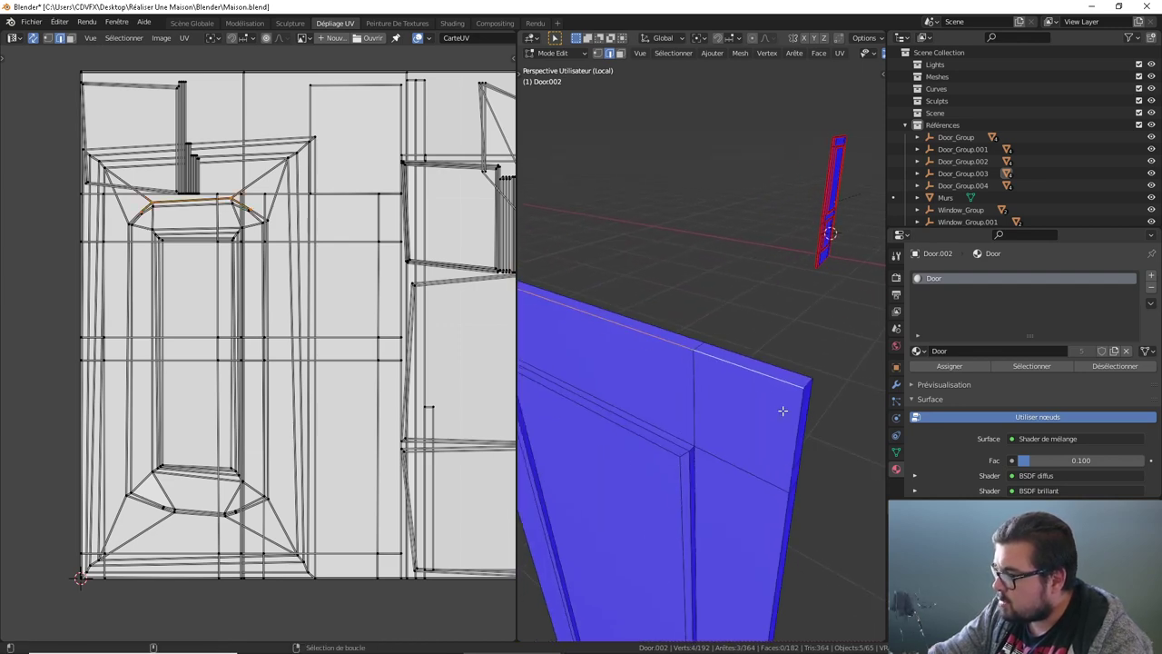
left_click(747, 571, "alt")
mouse_move(747, 572)
middle_mouse_down()
mouse_move(742, 342)
mouse_move(778, 280)
mouse_move(766, 293)
mouse_move(763, 349)
middle_mouse_up()
left_click(792, 243, "alt+shift")
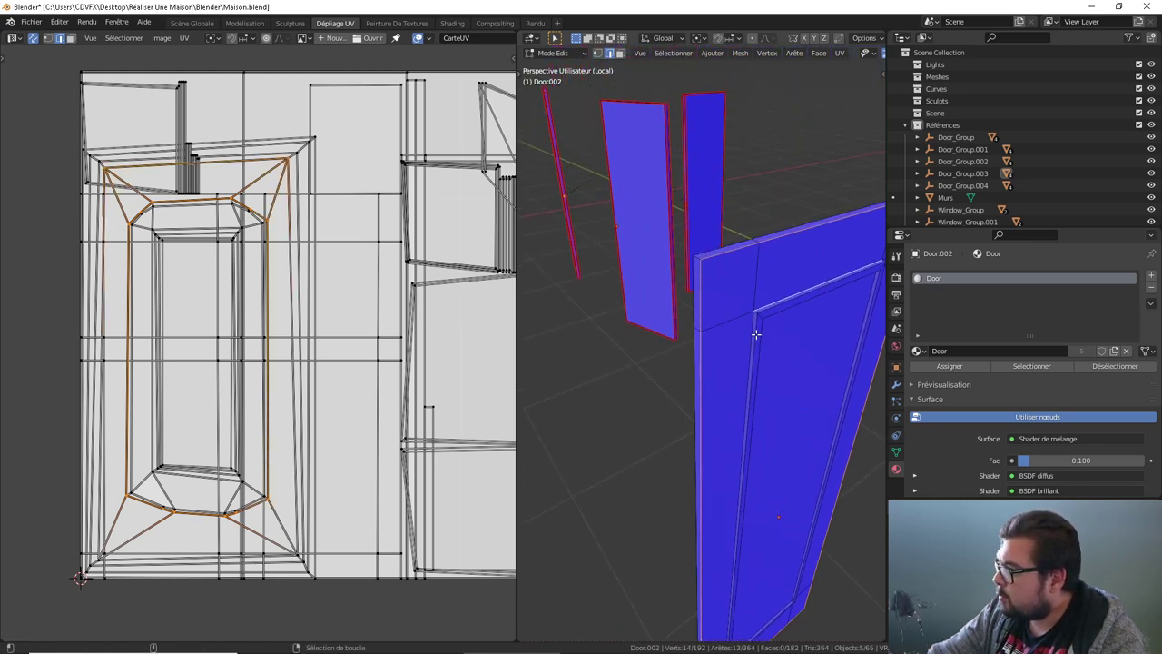
left_click(755, 332, "alt+shift")
mouse_move(750, 347)
middle_mouse_down()
mouse_move(809, 376)
mouse_move(584, 301)
mouse_move(737, 285)
mouse_move(655, 283)
middle_mouse_up()
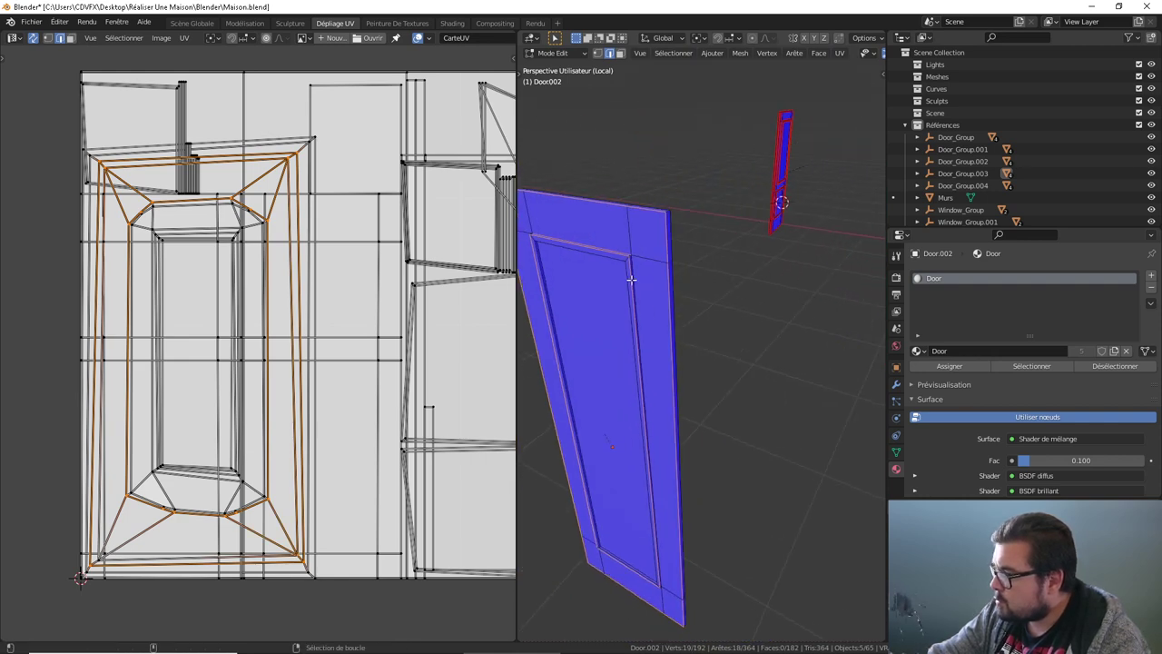
left_click(631, 279, "alt+shift")
mouse_move(654, 395)
middle_mouse_down()
mouse_move(682, 285)
mouse_move(754, 252)
middle_mouse_up()
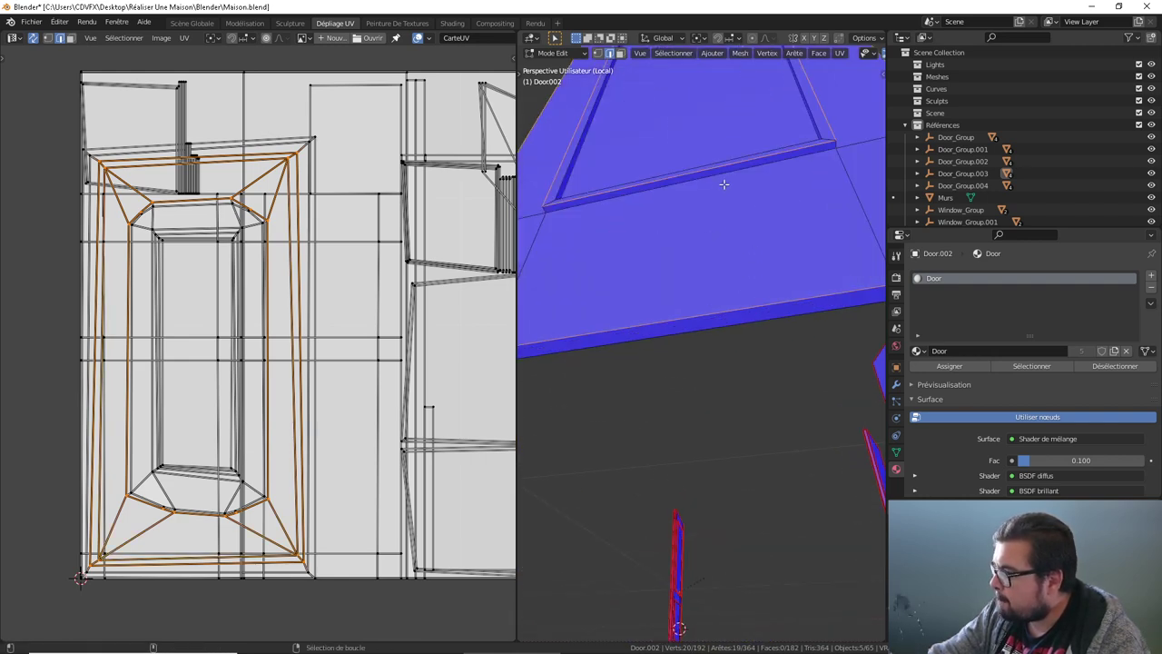
middle_click_drag(723, 185, 762, 221)
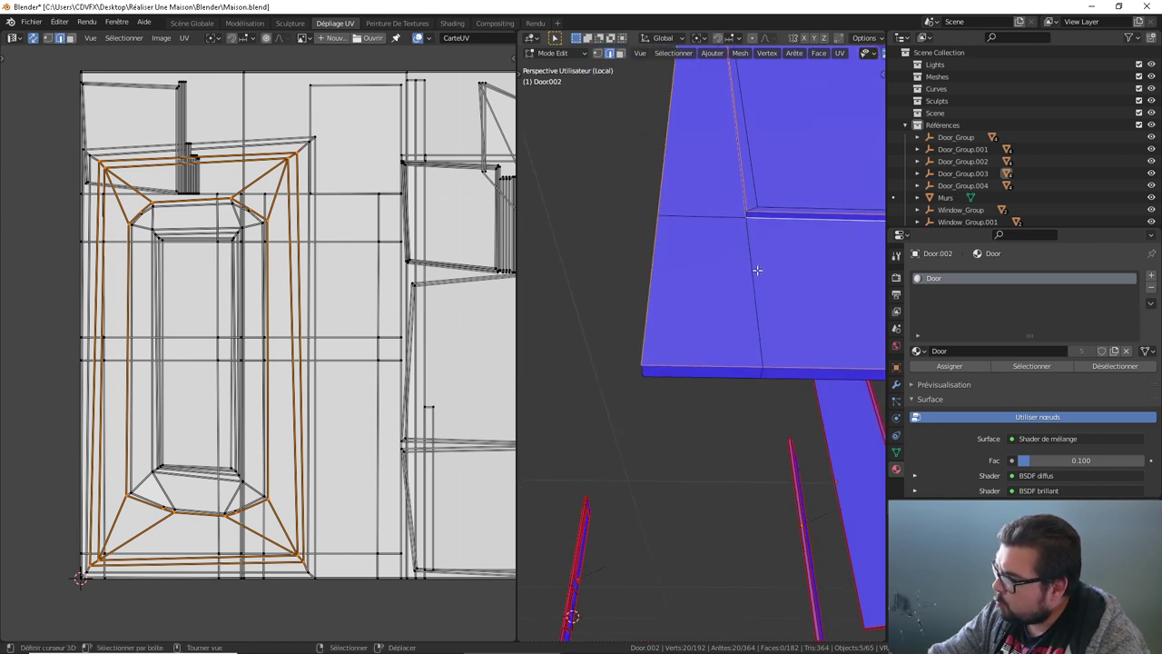
left_click(765, 200, "alt")
middle_click_drag(790, 218, 673, 244)
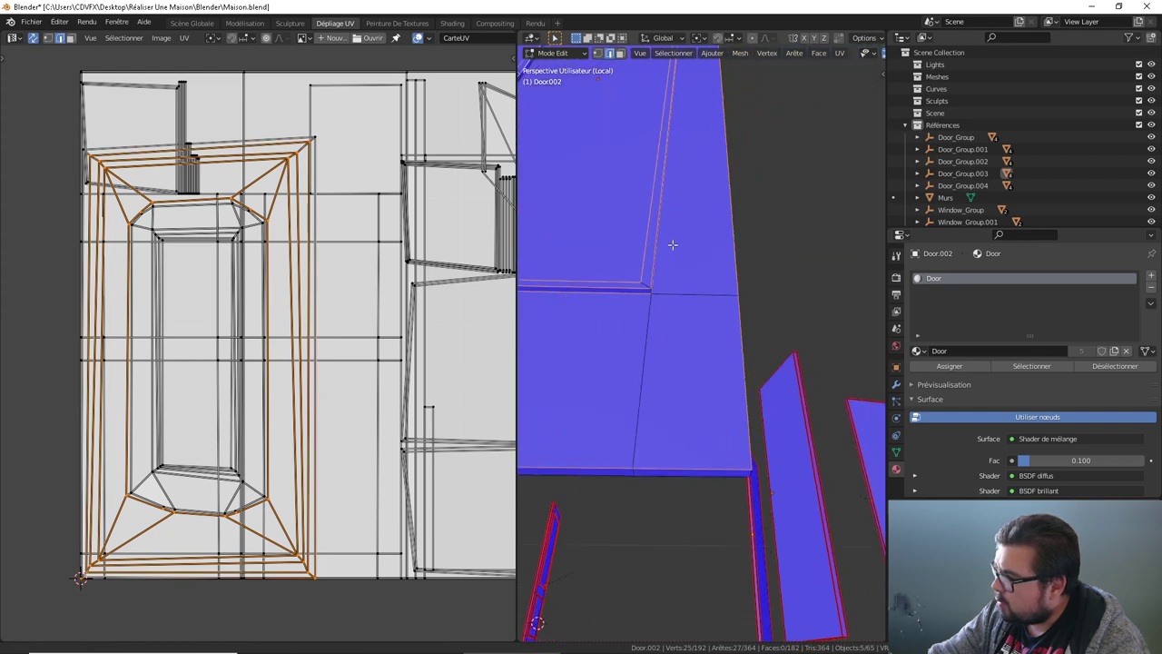
left_click(644, 283, "alt+shift")
middle_click_drag(644, 284, 696, 315)
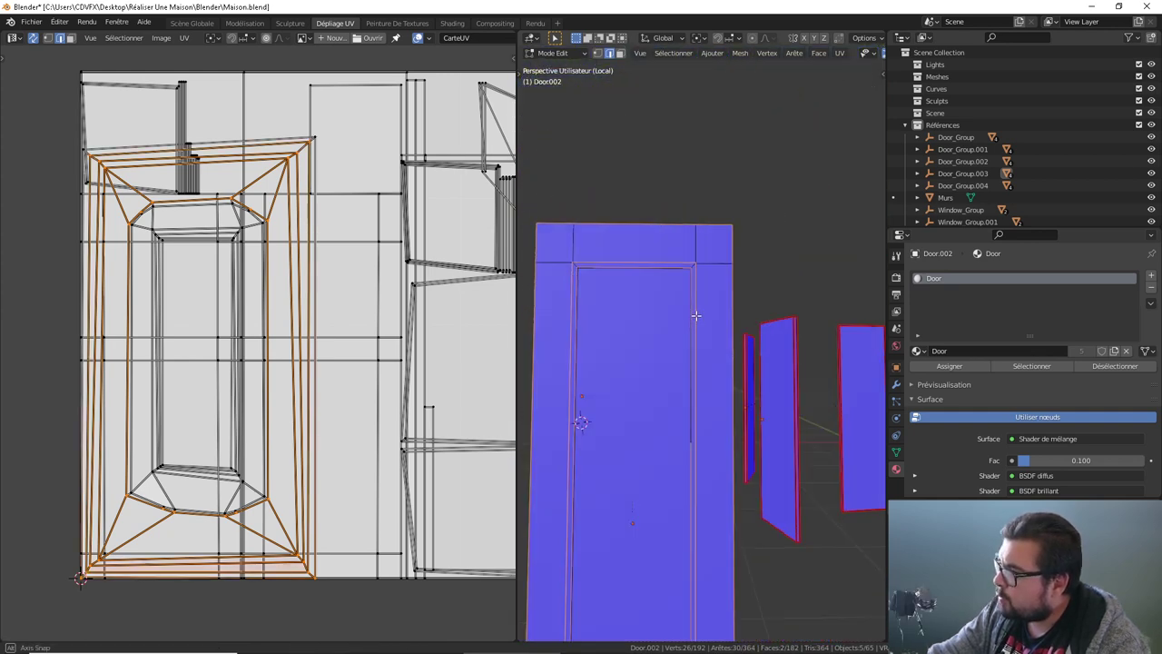
scroll(695, 315, "up", 2)
left_click(688, 265, "alt+shift")
scroll(679, 275, "up", 2)
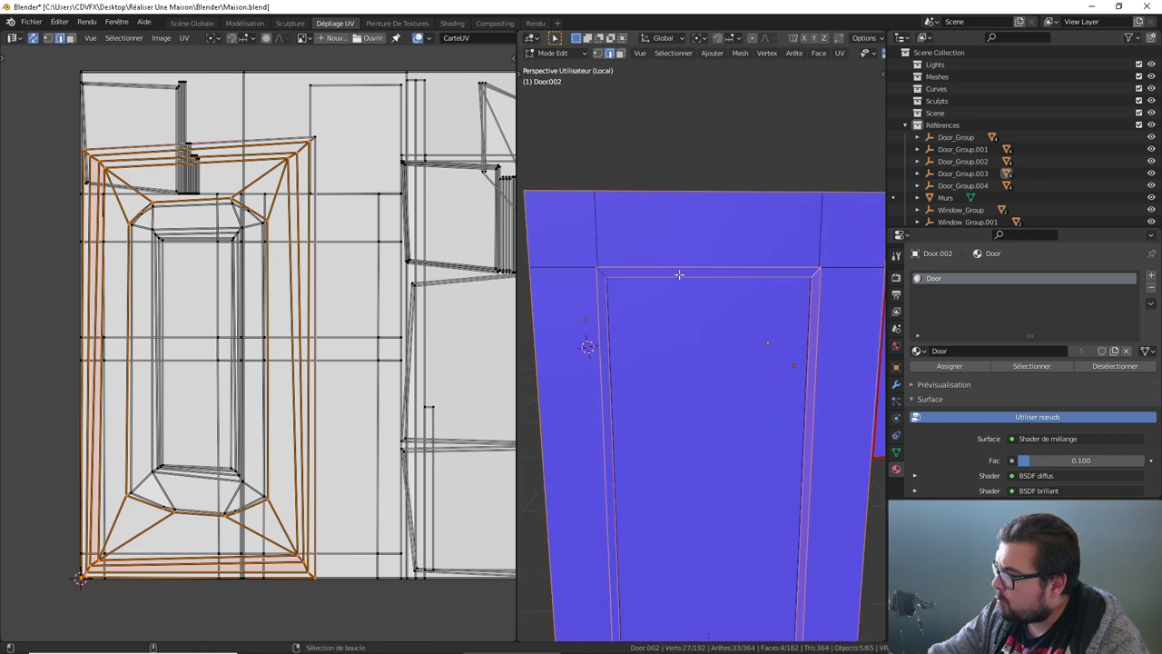
left_click(602, 274, "alt+shift")
mouse_move(603, 274)
middle_mouse_down()
mouse_move(643, 285)
mouse_move(805, 243)
middle_mouse_up()
scroll(643, 285, "down", 3)
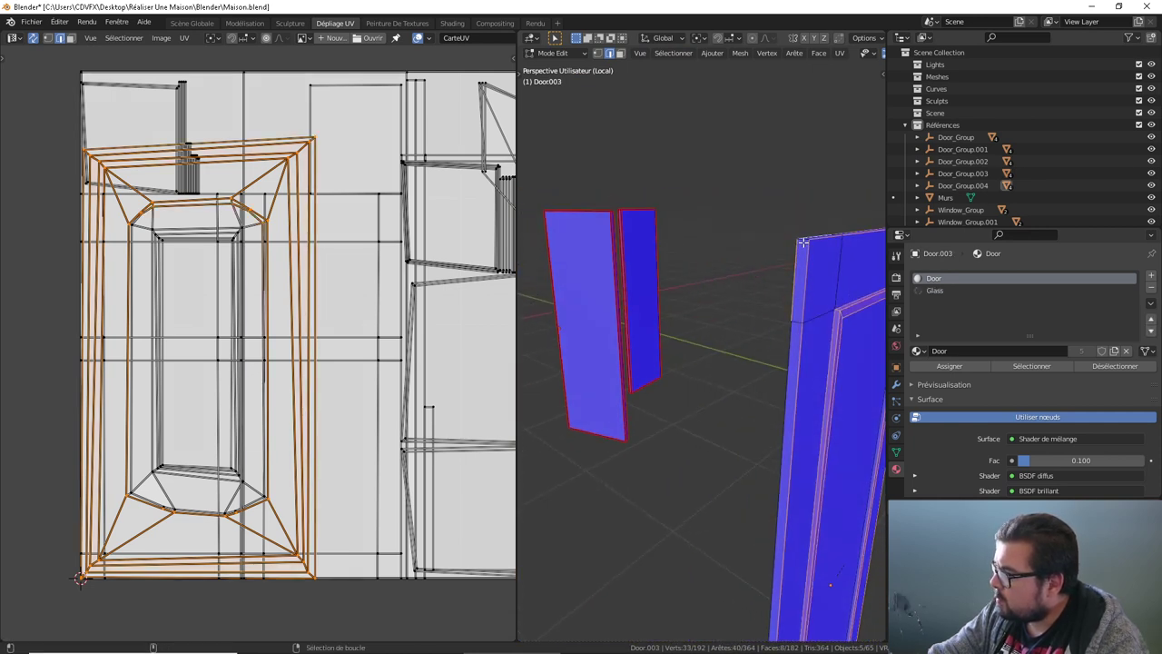
left_click(798, 264, "shift")
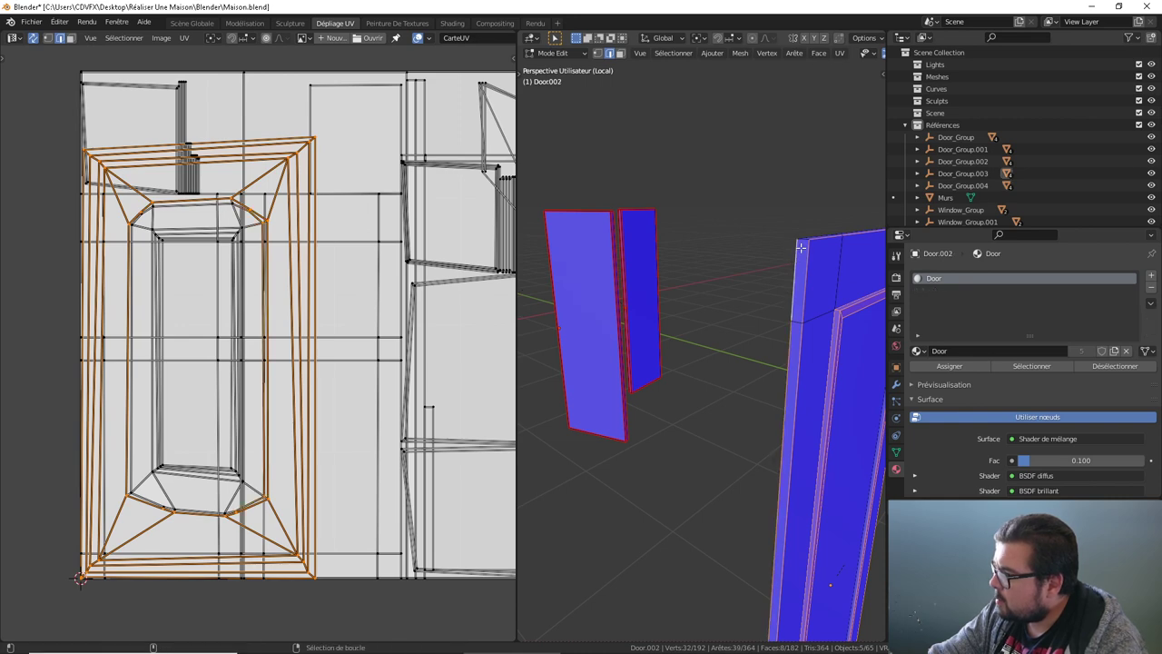
Step: Add the remaining frame loops, the bottom loop, two top vertical loops and the inner frame's top loop
middle_click_drag(797, 264, 811, 297)
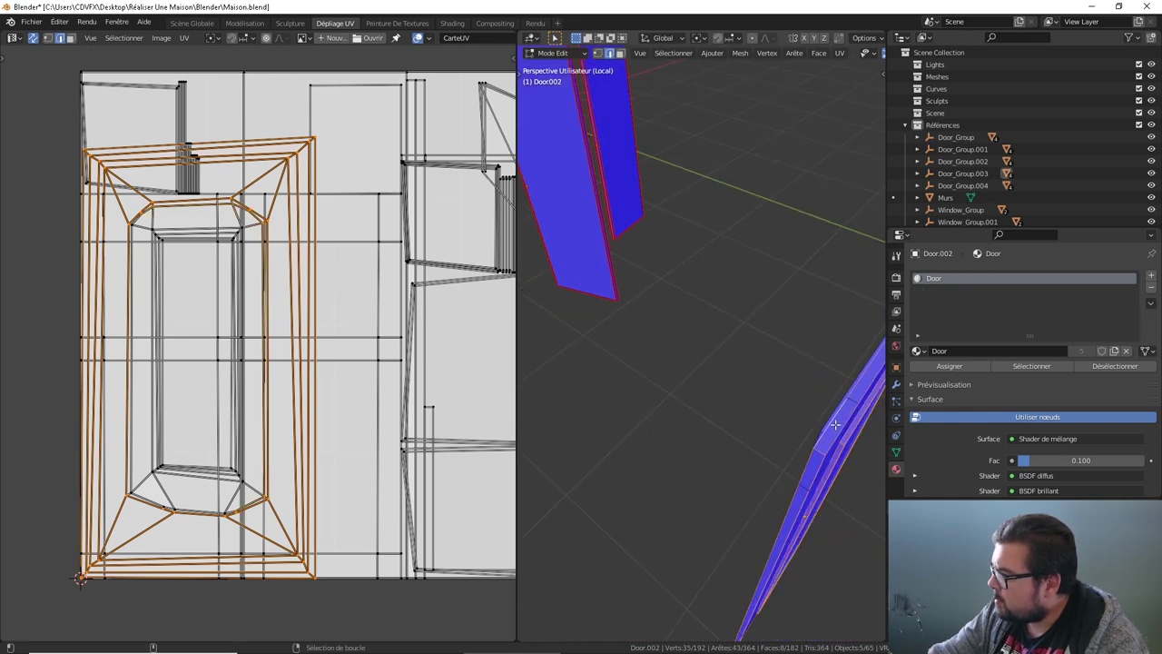
middle_click_drag(835, 424, 657, 269)
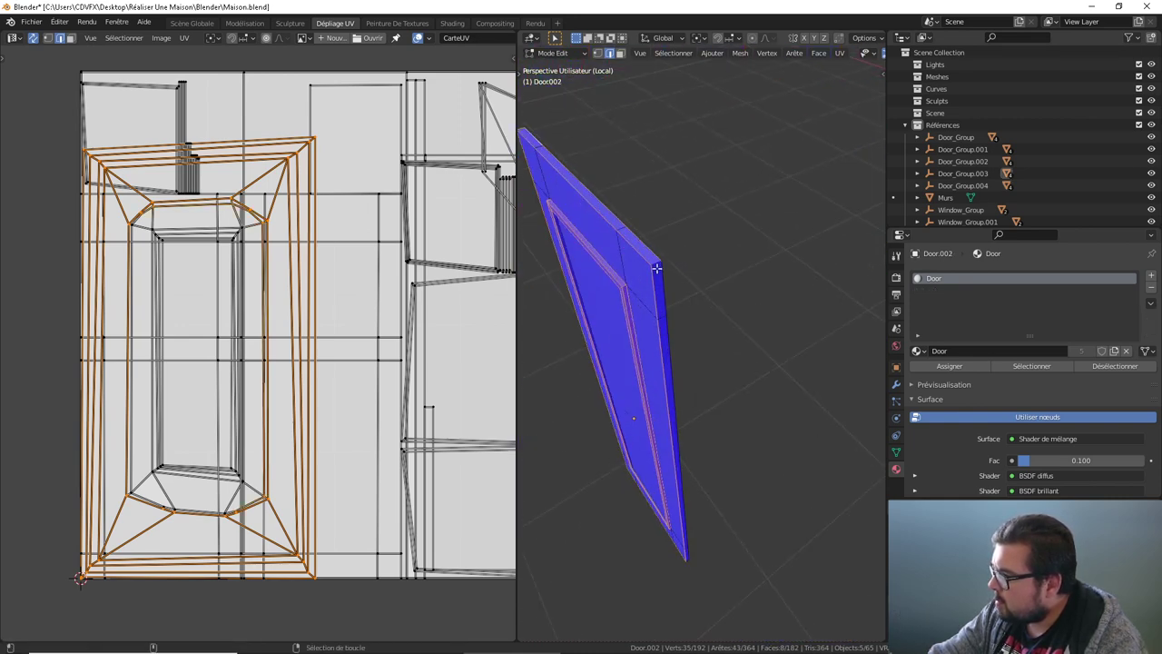
scroll(692, 370, "up", 2)
scroll(682, 309, "up", 2)
scroll(700, 194, "up", 2)
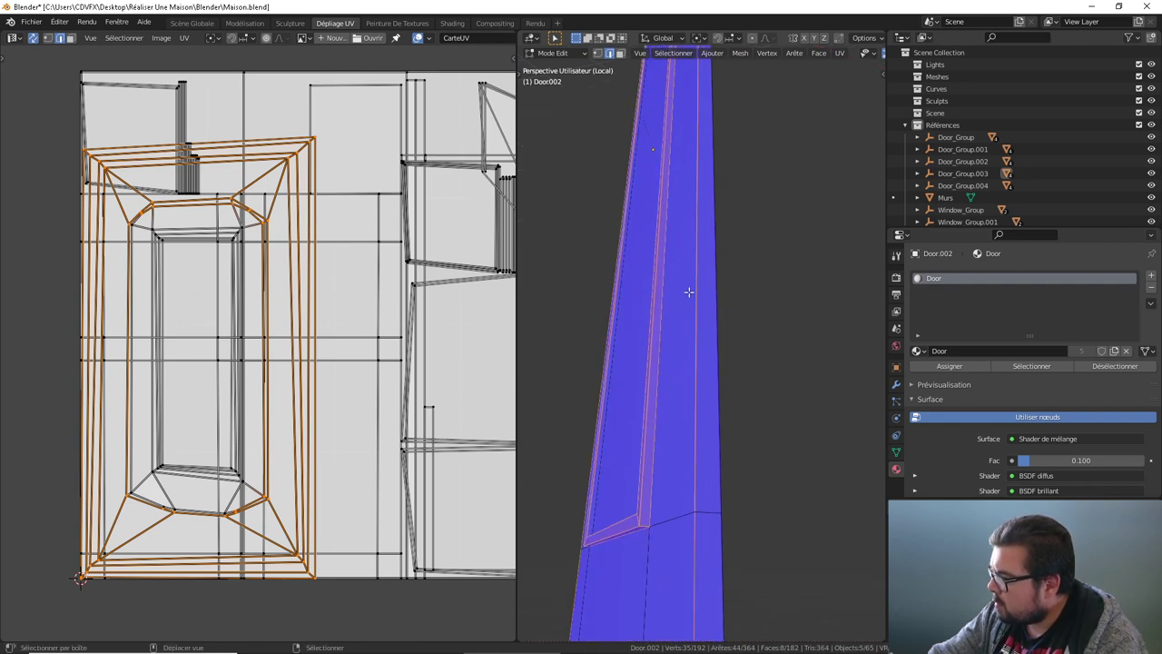
scroll(690, 291, "up", 2)
scroll(687, 370, "up", 1)
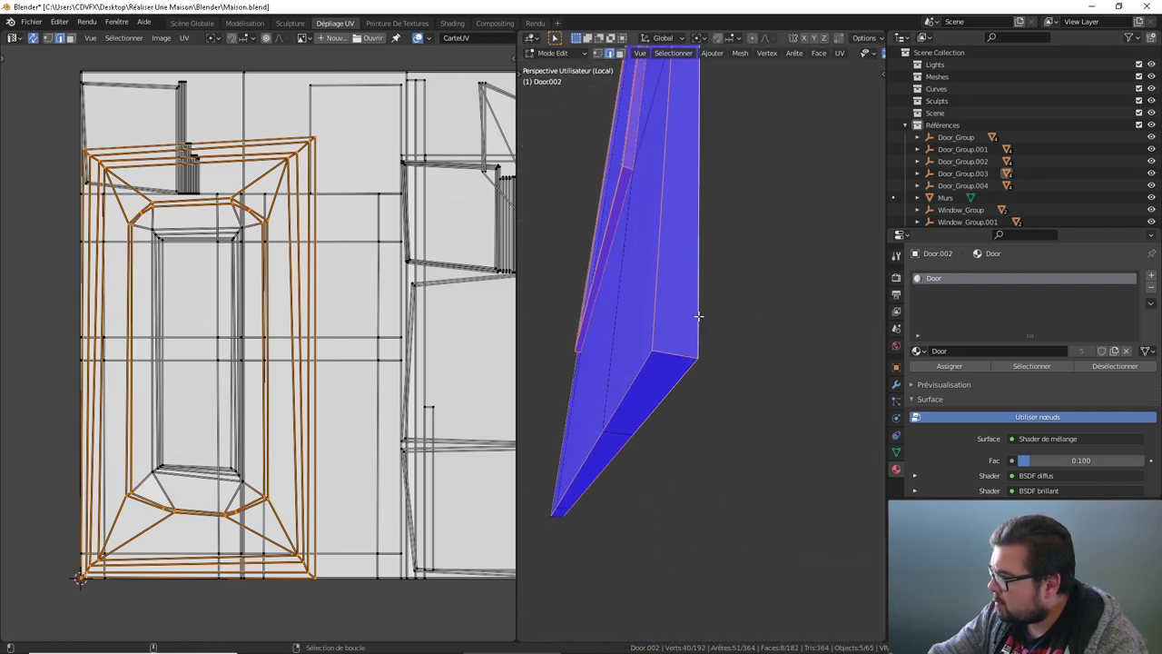
scroll(685, 365, "up", 2)
middle_click_drag(685, 365, 801, 365)
left_click(590, 390, "alt")
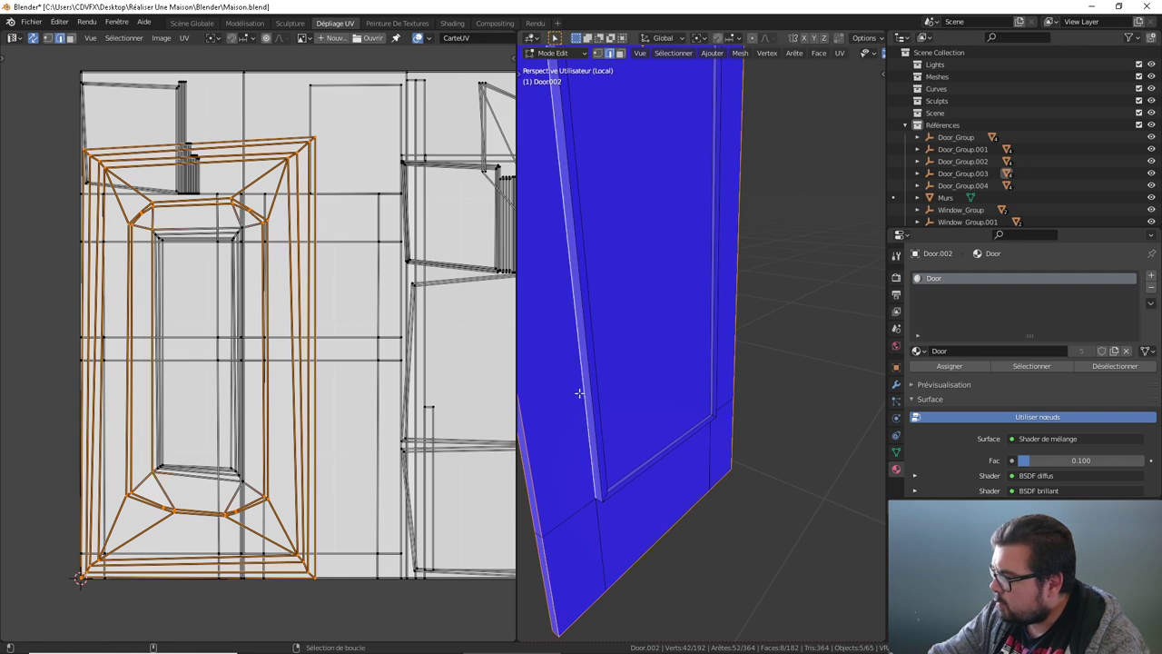
left_click(601, 379, "alt")
left_click(590, 390, "alt")
mouse_move(626, 498)
middle_mouse_down()
mouse_move(575, 361)
mouse_move(748, 395)
mouse_move(674, 415)
mouse_move(706, 441)
middle_mouse_up()
left_click(706, 444, "alt")
mouse_move(723, 387)
middle_mouse_down()
mouse_move(747, 272)
mouse_move(742, 363)
mouse_move(787, 351)
mouse_move(771, 407)
mouse_move(747, 366)
mouse_move(782, 388)
middle_mouse_up()
mouse_move(644, 392)
middle_mouse_down()
mouse_move(581, 384)
mouse_move(627, 386)
mouse_move(662, 319)
mouse_move(668, 363)
middle_mouse_up()
scroll(681, 381, "down", 3)
middle_click_drag(695, 405, 733, 339)
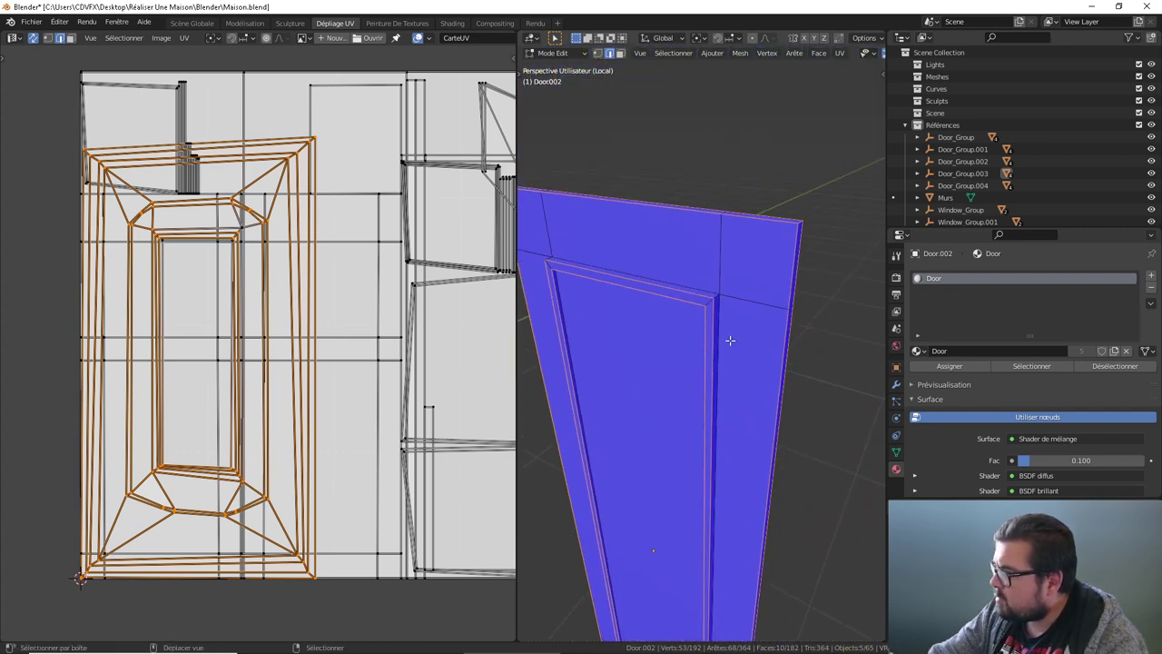
left_click(725, 326, "alt")
left_click(702, 302, "alt+shift")
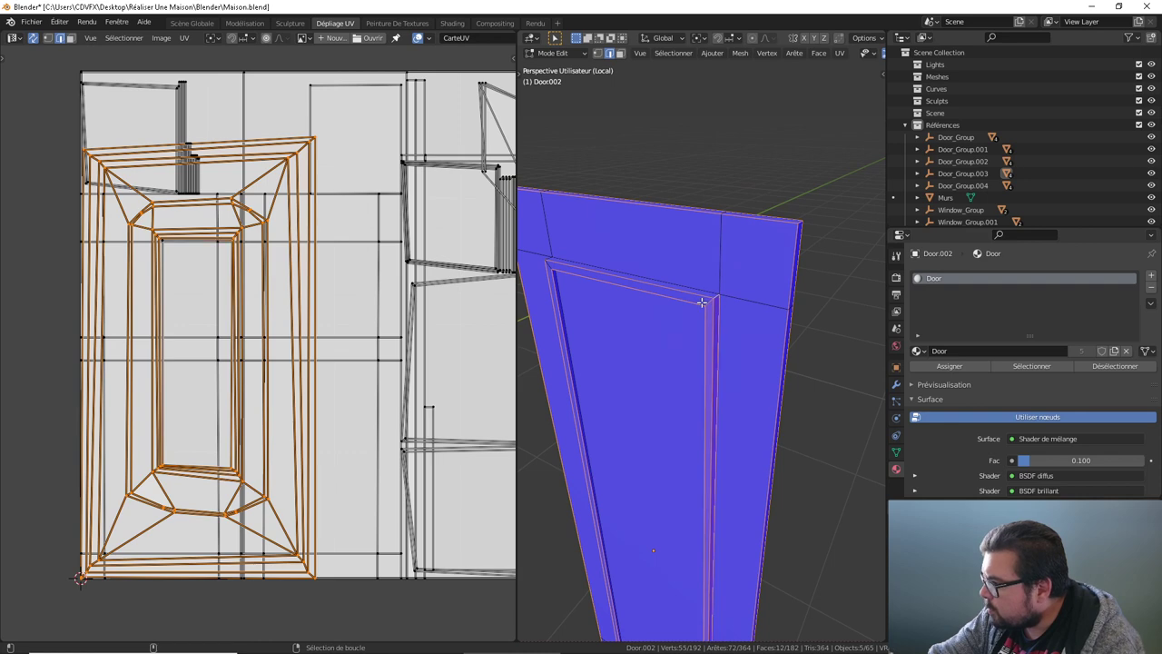
mouse_move(610, 293)
middle_mouse_down()
mouse_move(761, 258)
mouse_move(707, 300)
middle_mouse_up()
left_click(761, 258, "alt+shift")
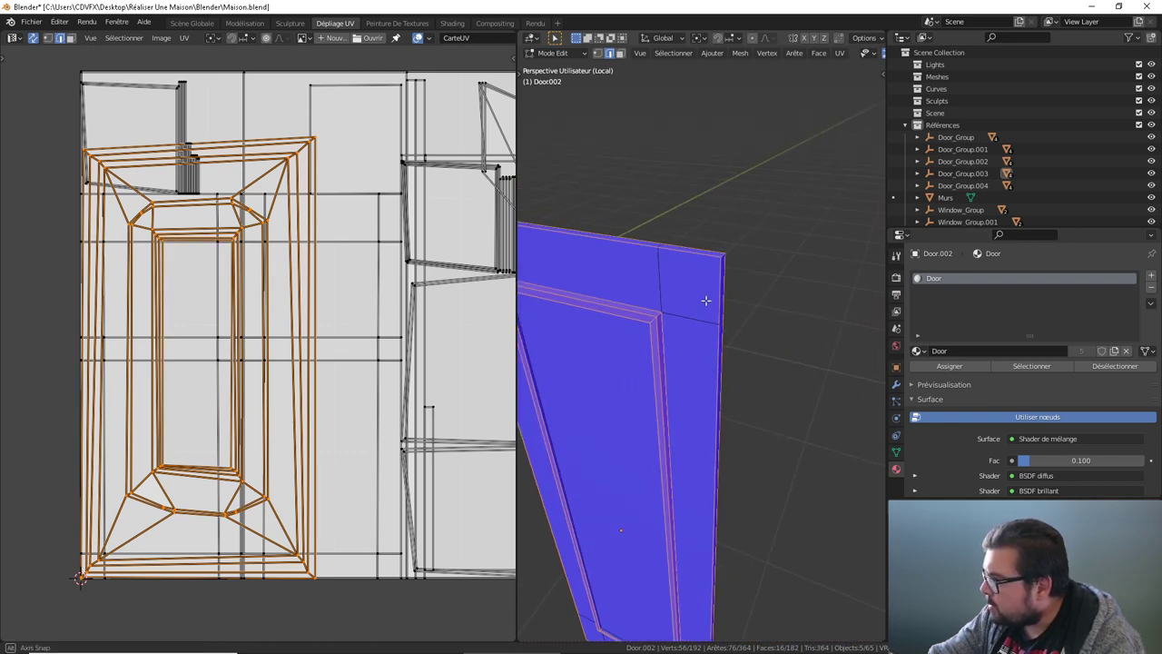
Step: Mark all the selected edge loops as seams and deselect everything
key("u")
left_click(706, 299)
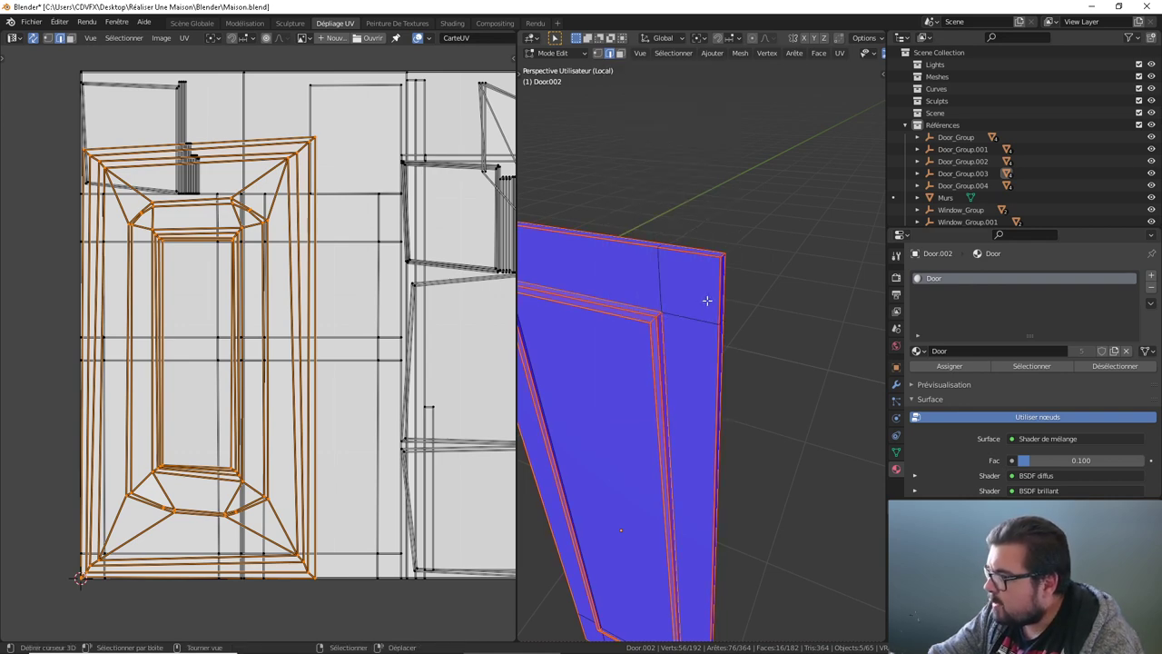
mouse_move(707, 300)
middle_mouse_down()
mouse_move(687, 339)
mouse_move(690, 306)
mouse_move(601, 109)
middle_mouse_up()
key("a")
left_click(680, 324)
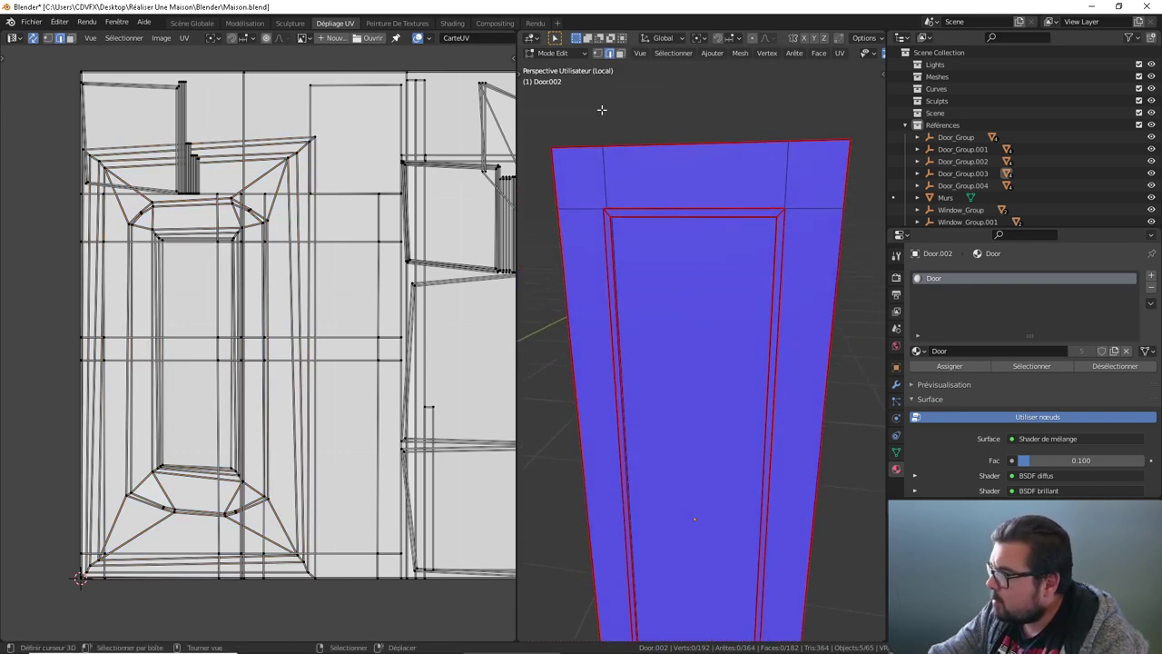
Step: Delete the door's inner panel face
left_click(621, 53)
left_click(687, 294)
key("x")
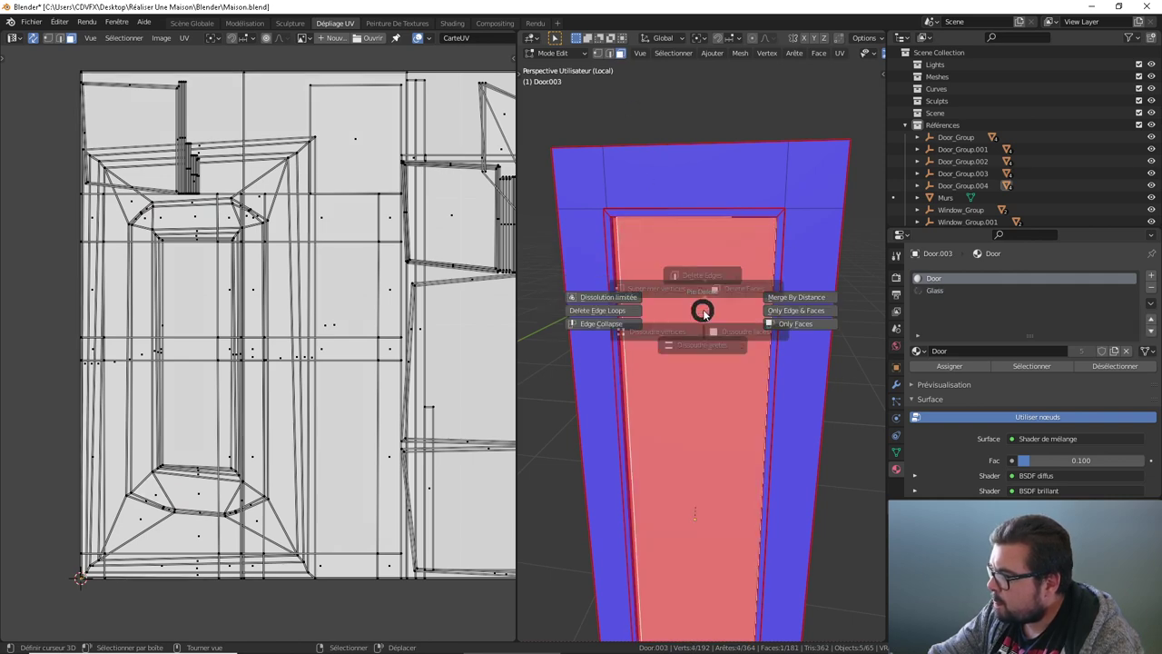
left_click(783, 268)
scroll(633, 278, "up", 3)
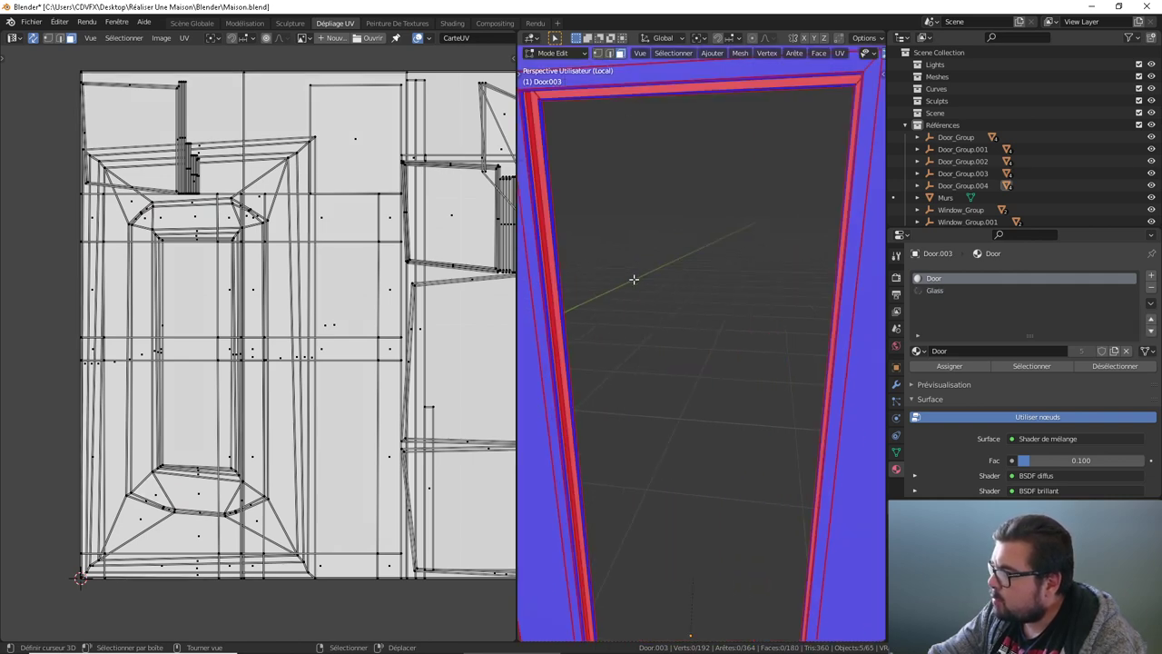
scroll(670, 281, "up", 3)
Step: Extrude the opening's edge loop 5 mm along Y, fill it, and recalculate the normals
left_click(638, 193, "alt")
key("2")
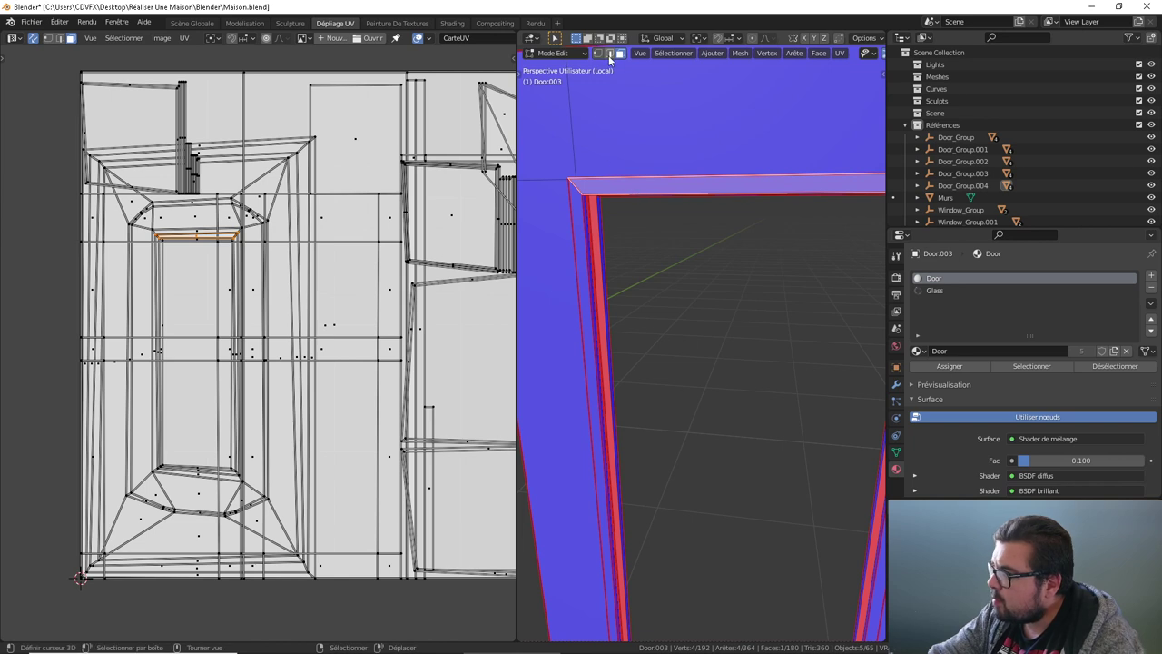
left_click(639, 193)
left_click(638, 193, "alt")
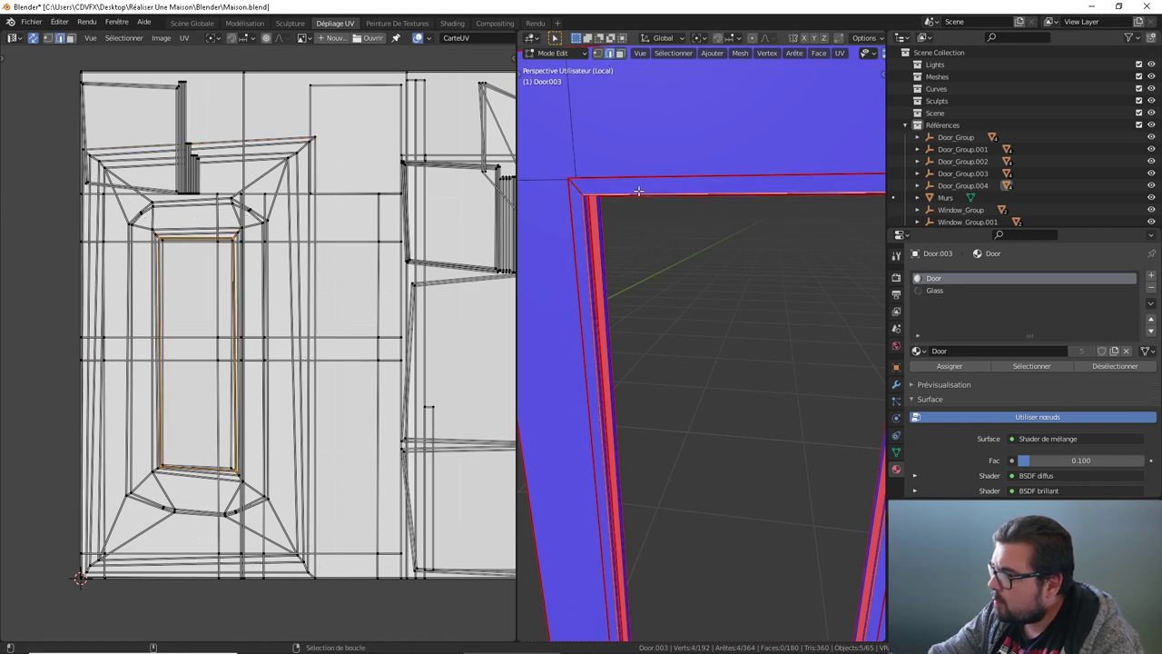
type("ey")
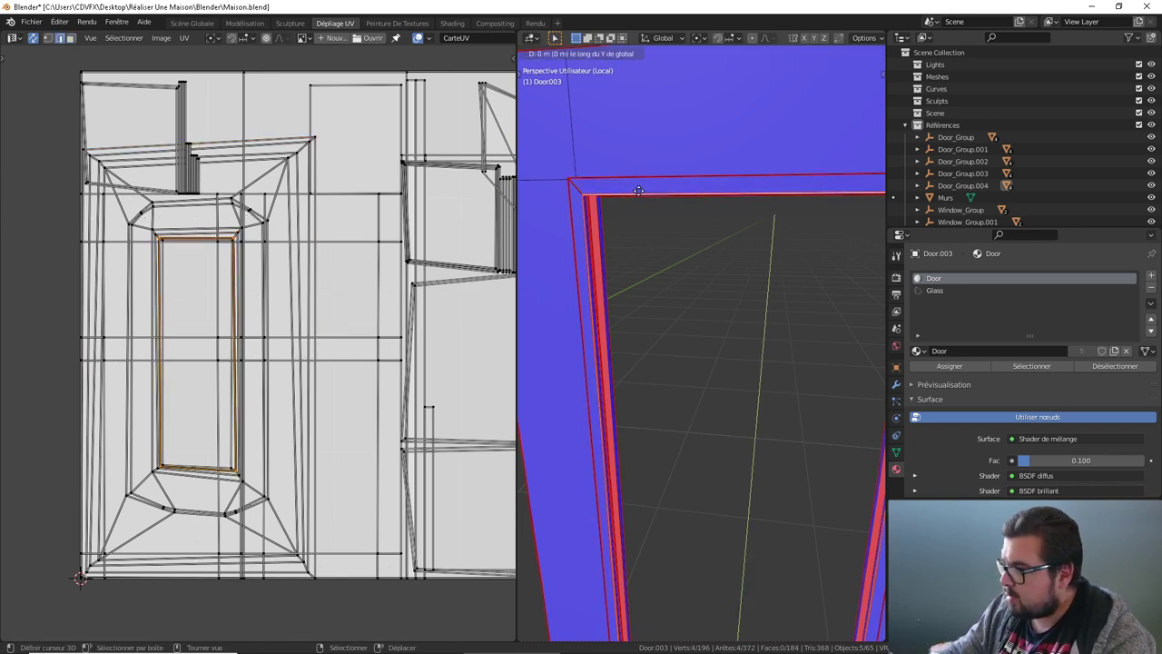
type("005")
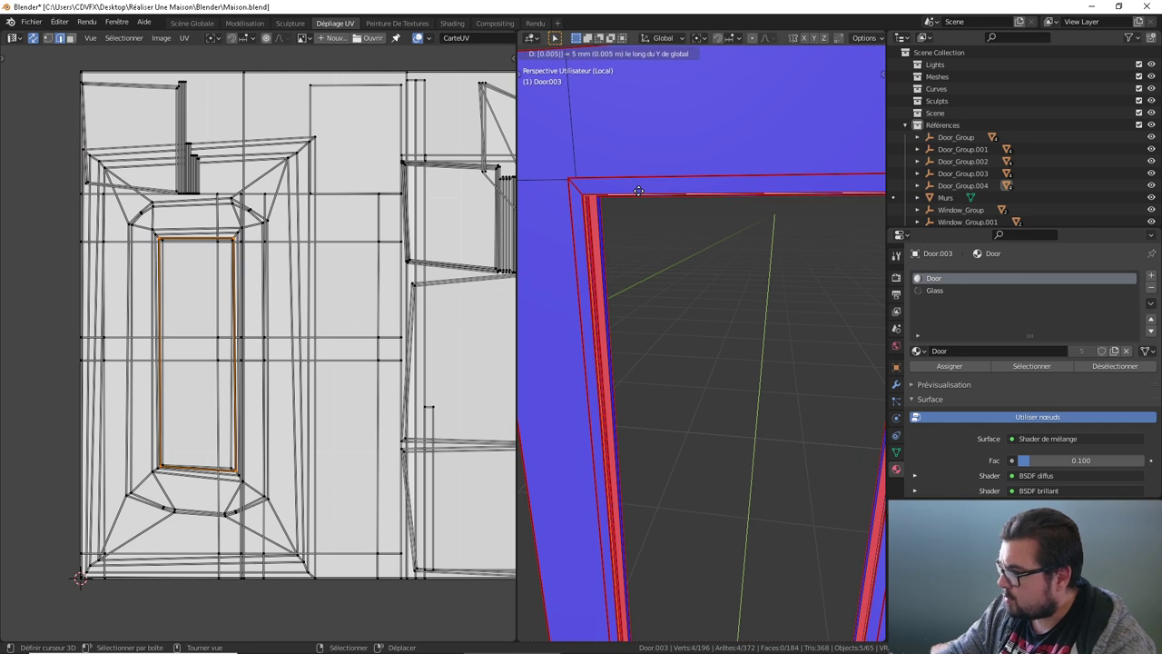
key("Return")
key("f")
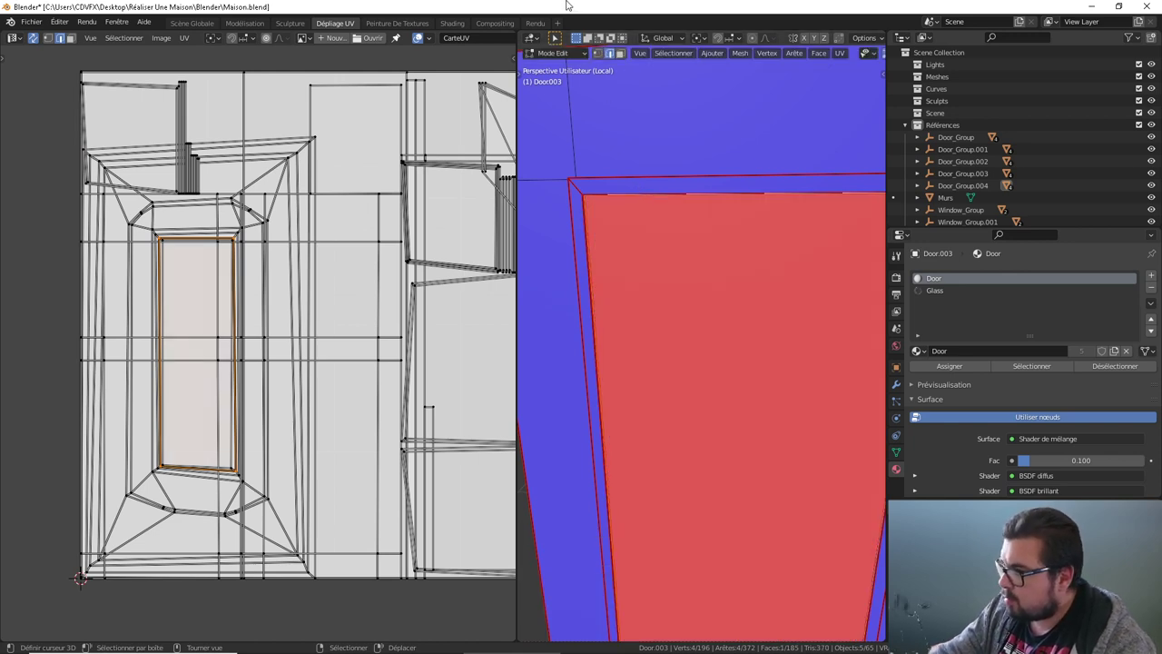
key("ctrl+KP_Add")
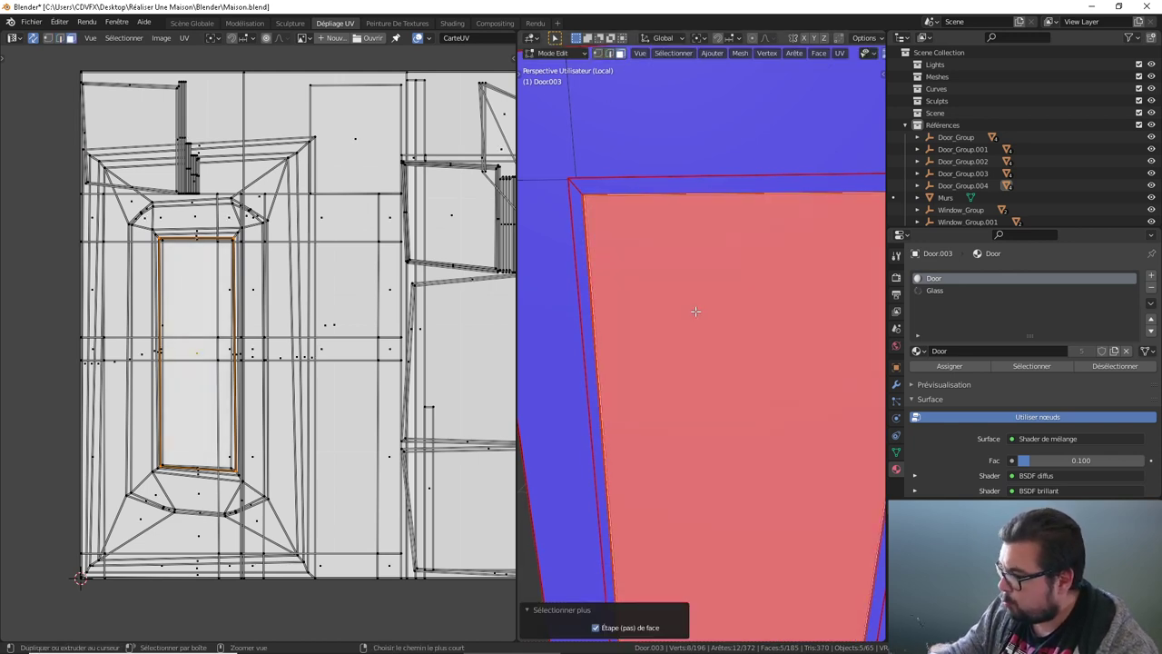
key("ctrl+shift+n")
Step: On the door's other side, extrude the opening's edge loop -0.005 along Y and fill it
key("grave")
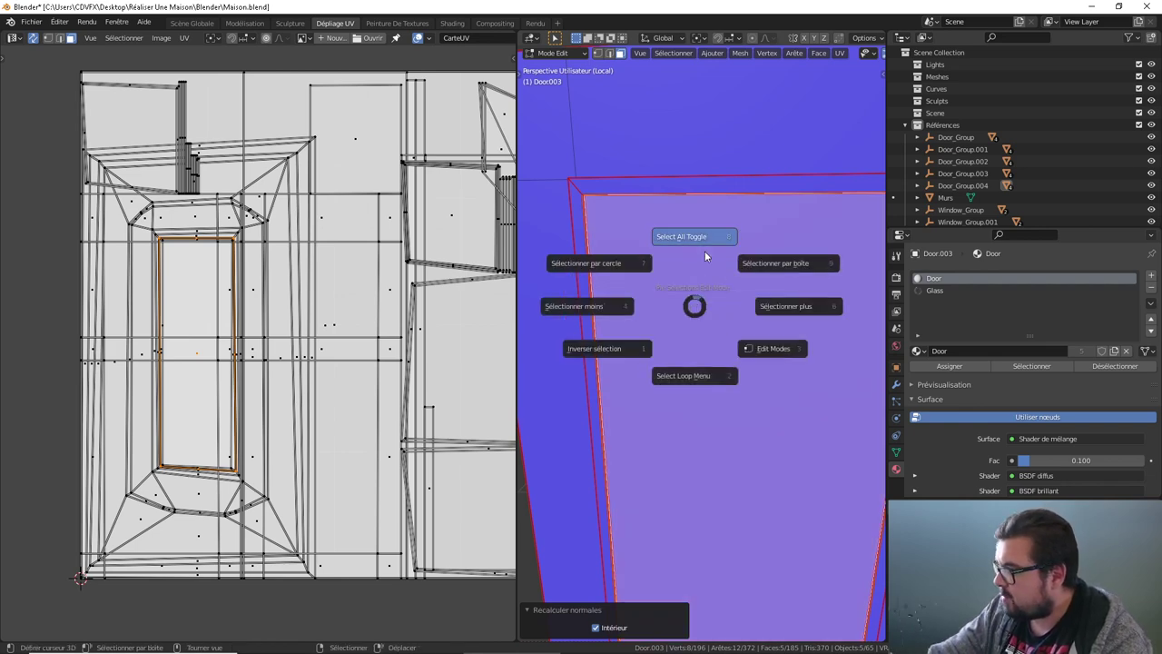
left_click(695, 238)
middle_click_drag(690, 255, 703, 266)
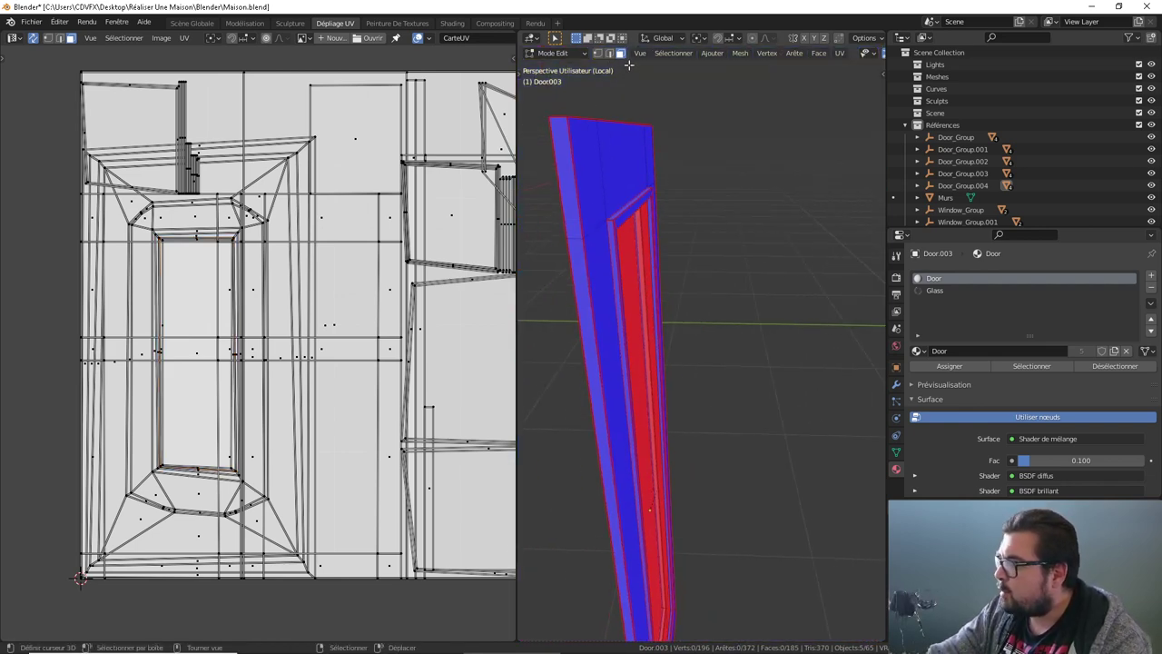
scroll(649, 202, "up", 3)
middle_click_drag(648, 202, 621, 145)
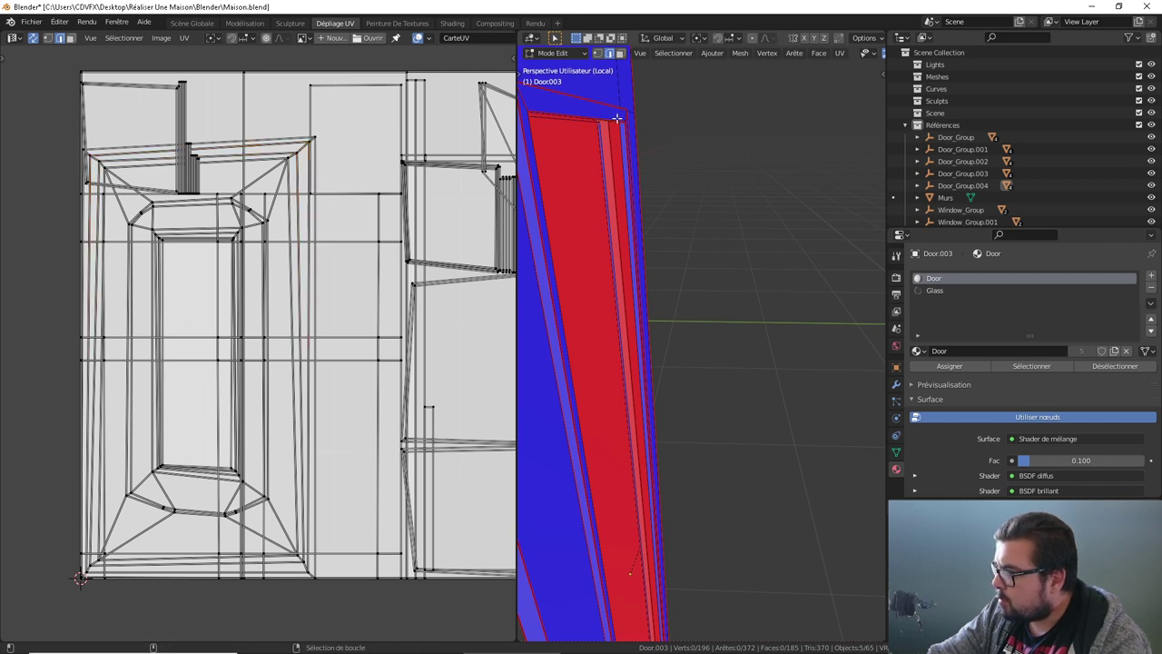
left_click(620, 119, "alt")
key("e")
type("y")
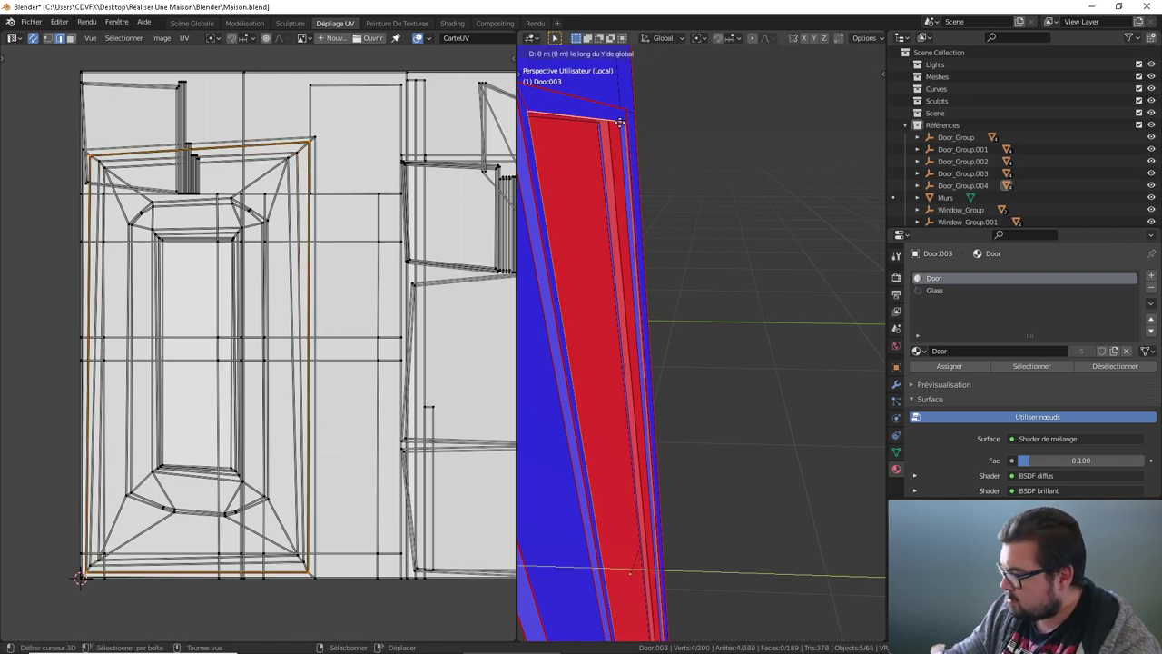
type("-0.005")
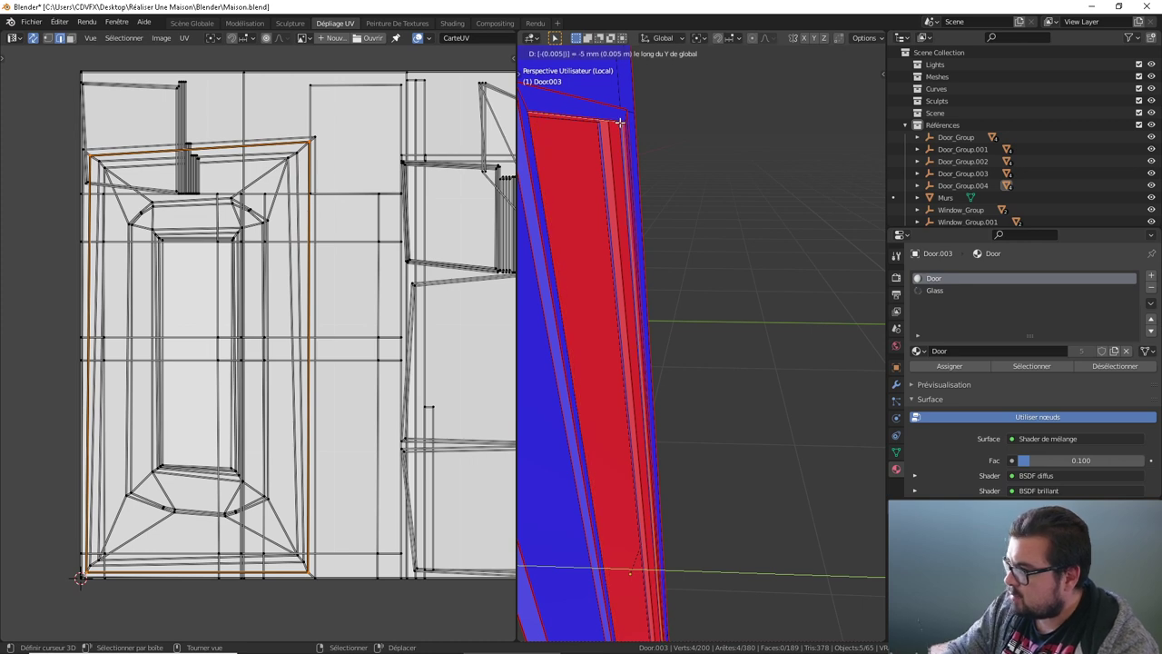
key("Return")
key("f")
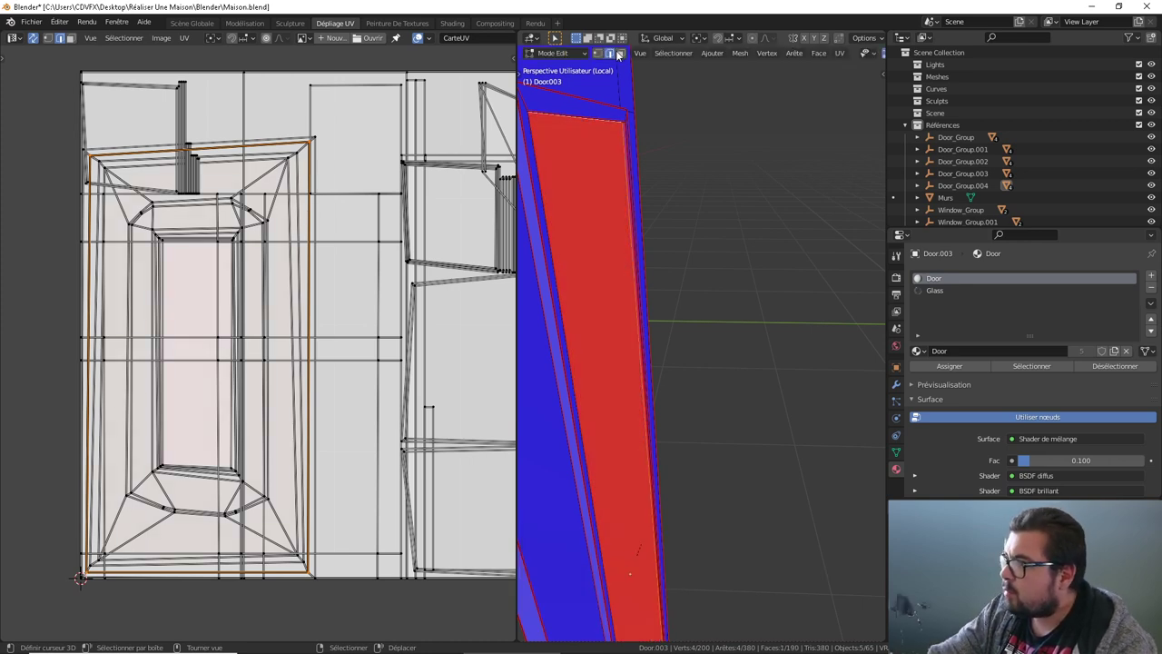
Step: Grow the new face's selection, deselect all, then select the inner panel face
left_click(618, 53)
key("ctrl+KP_Add")
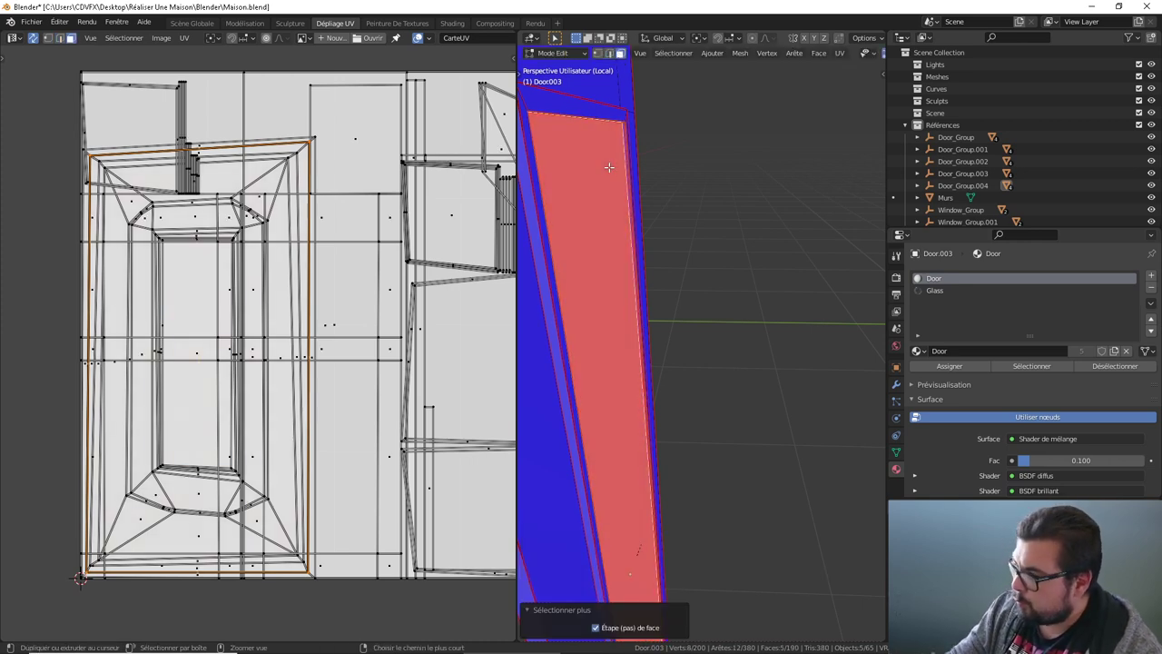
key("alt+a")
key("Tab")
mouse_move(610, 167)
middle_mouse_down()
mouse_move(632, 229)
mouse_move(594, 245)
mouse_move(639, 254)
middle_mouse_up()
key("Tab")
left_click(637, 238)
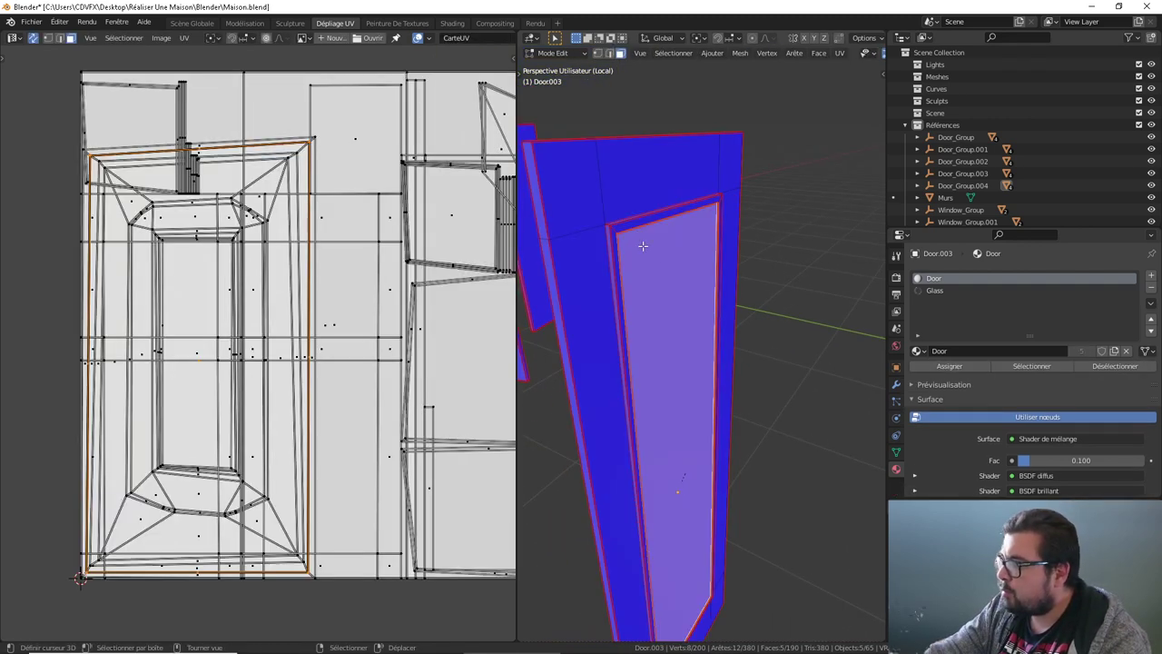
Step: Assign the Glass material to both inner panel faces
middle_click_drag(589, 283, 739, 267)
left_click(739, 267, "shift")
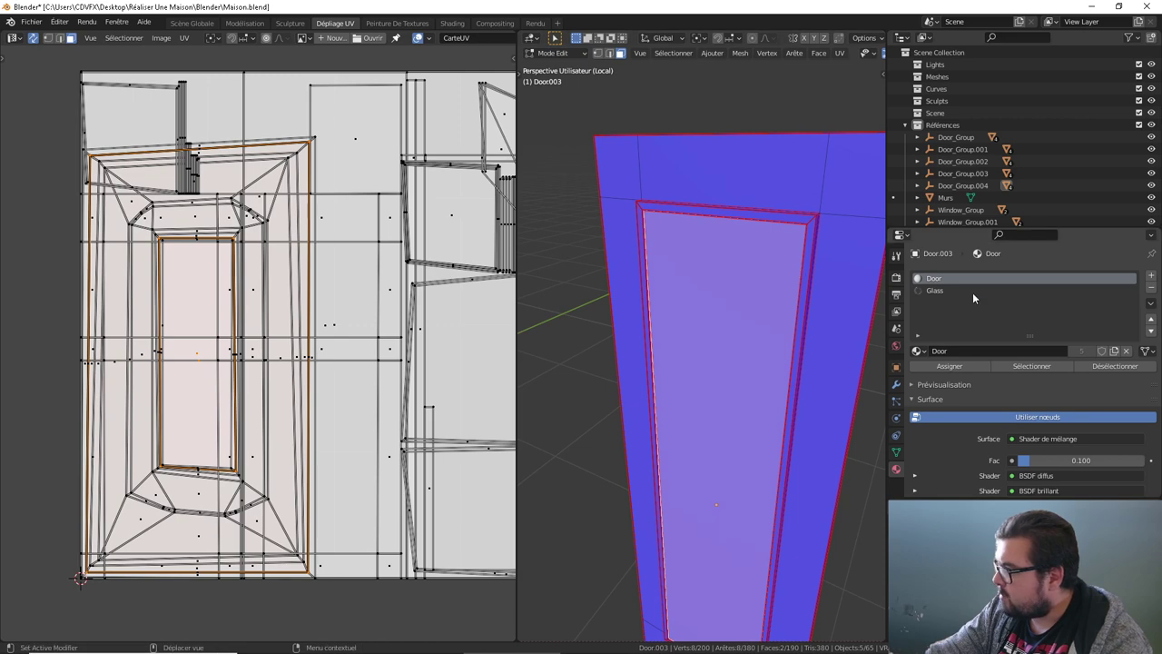
left_click(973, 292)
left_click(959, 364)
Step: Invert the selection to the rest of the door, pick the Door material slot, then deselect
middle_click_drag(768, 262, 739, 258)
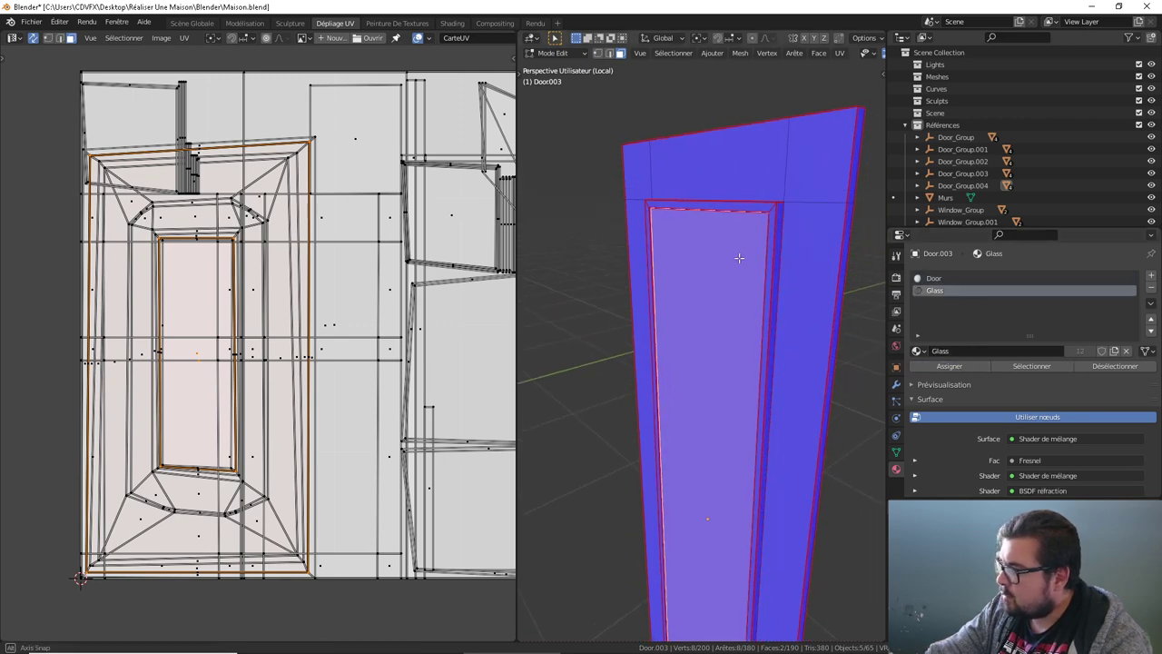
key("ctrl+i")
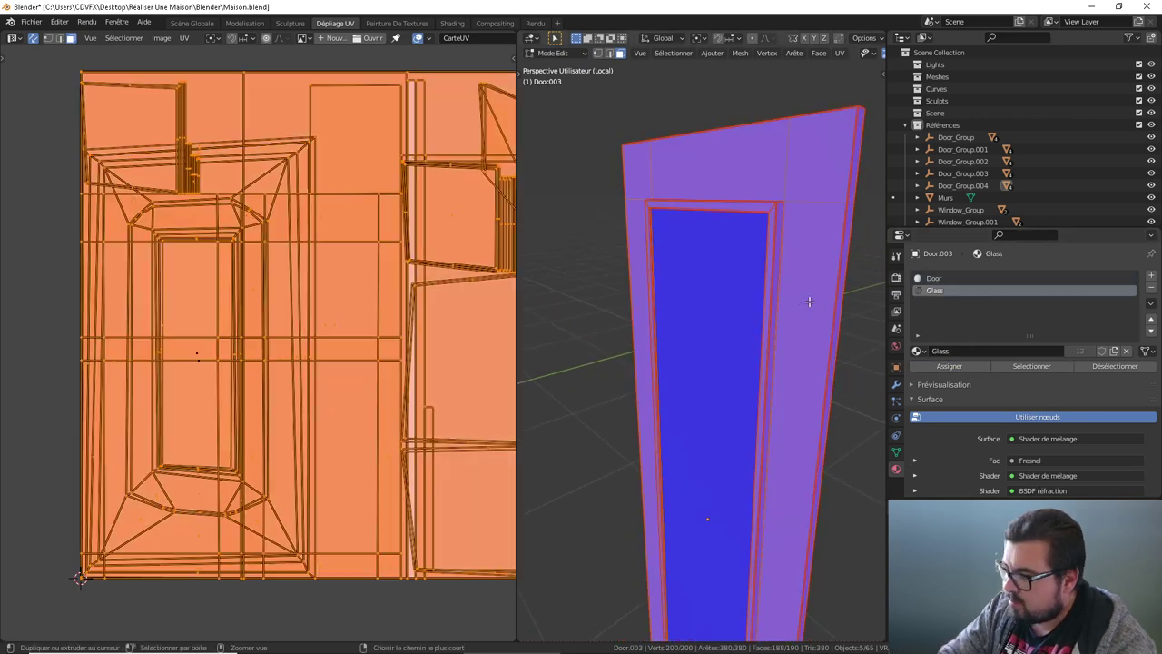
left_click(913, 278)
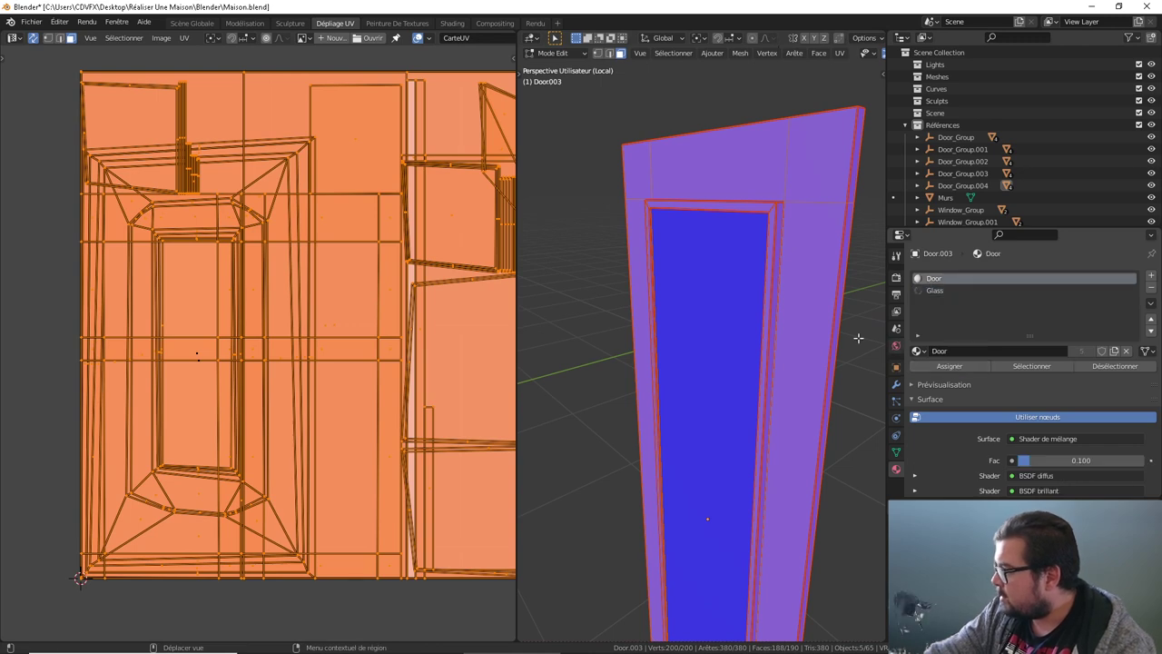
key("a")
left_click(715, 258)
Step: Unwrap all of the door's faces angle-based with a 0.001 margin
scroll(715, 258, "down", 2)
middle_click_drag(757, 109, 620, 259)
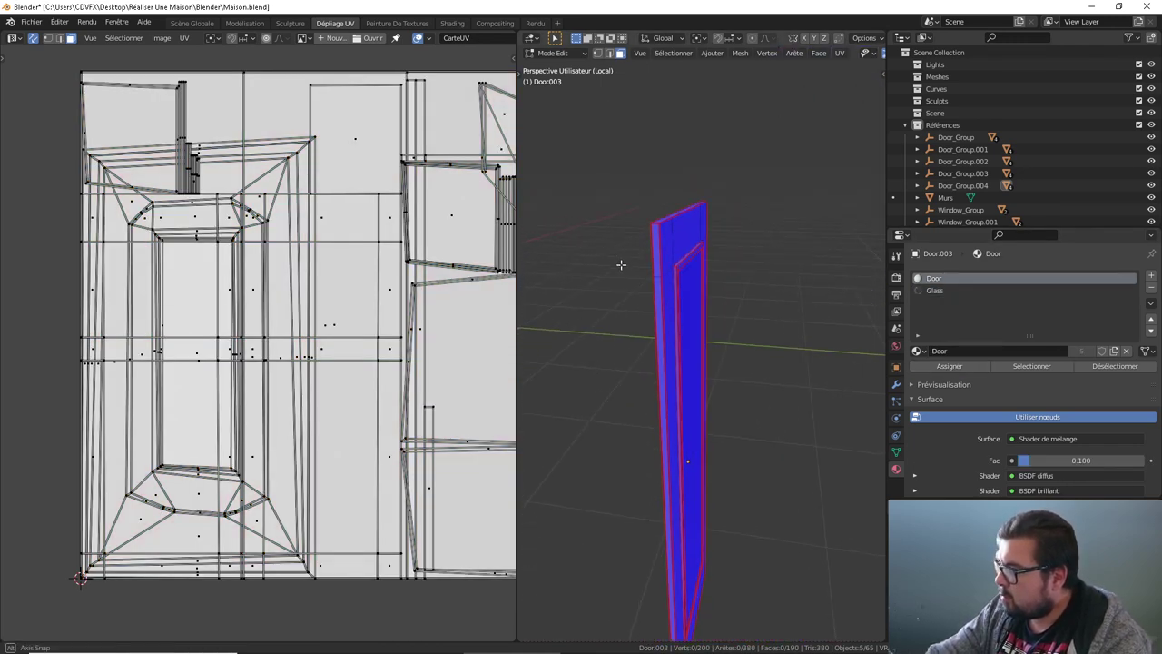
key("a")
left_click(702, 198)
key("u")
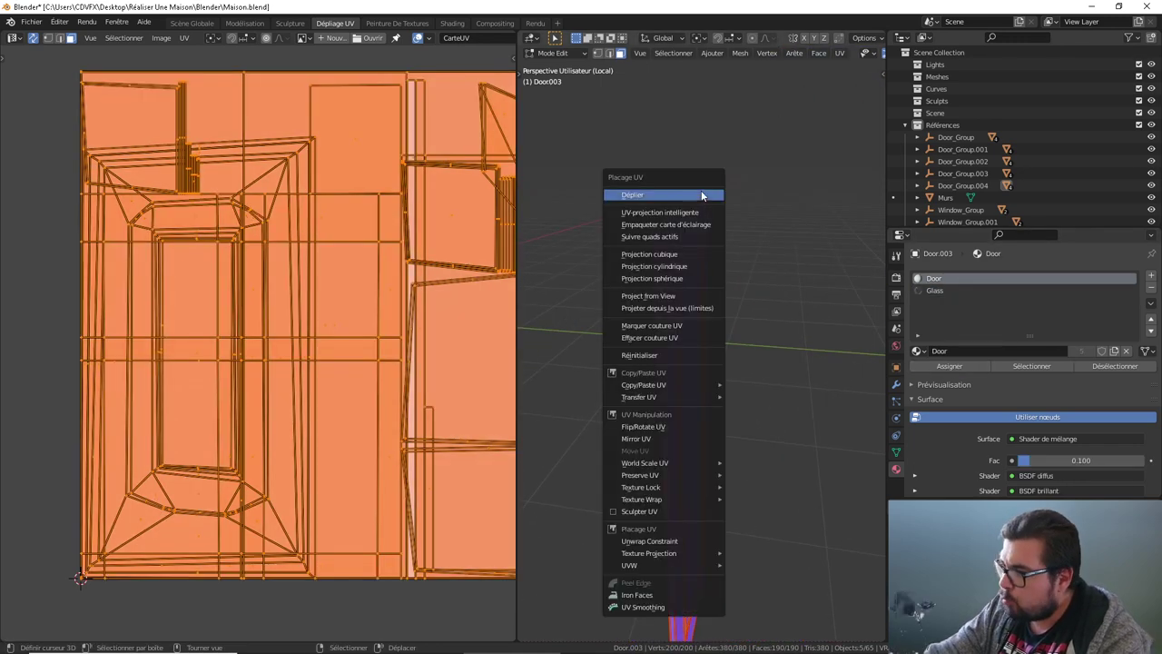
left_click(679, 195)
scroll(302, 234, "down", 2)
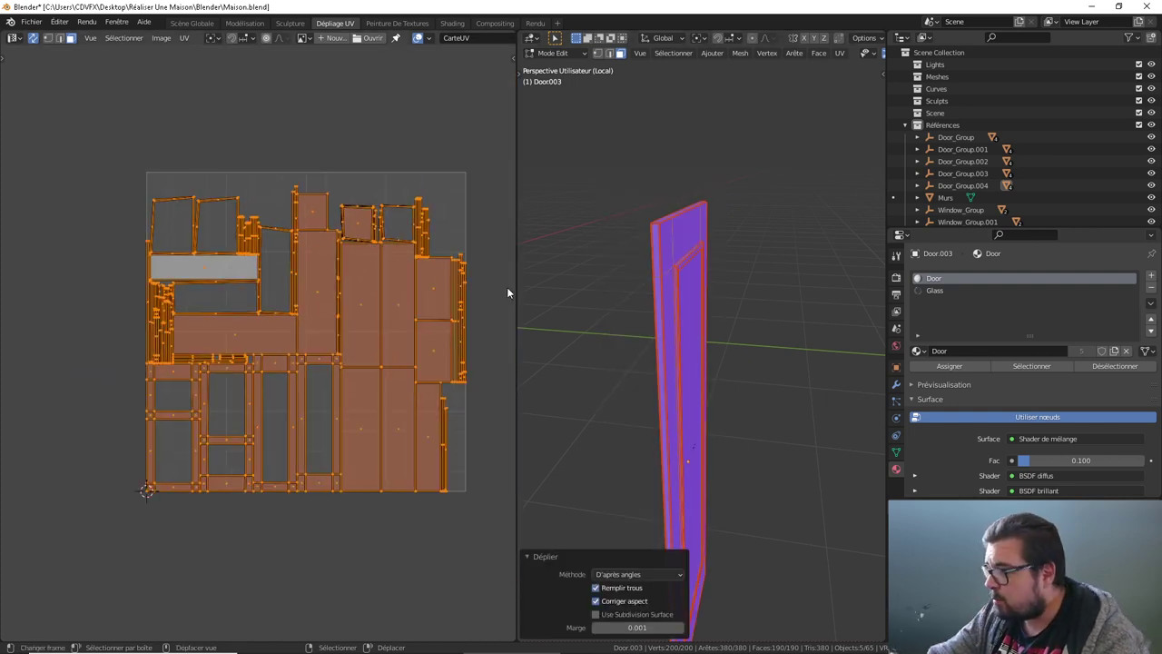
key("n")
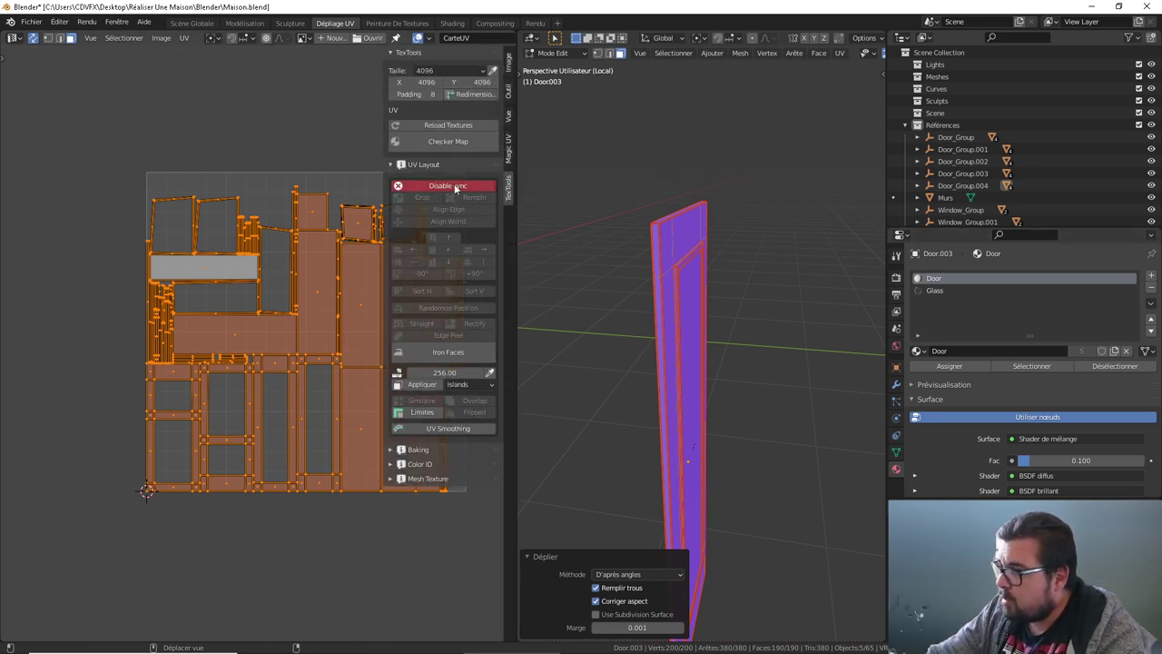
Step: Disable UV sync and apply the TexTools COLOR_GRID checker map to the door
left_click(414, 185)
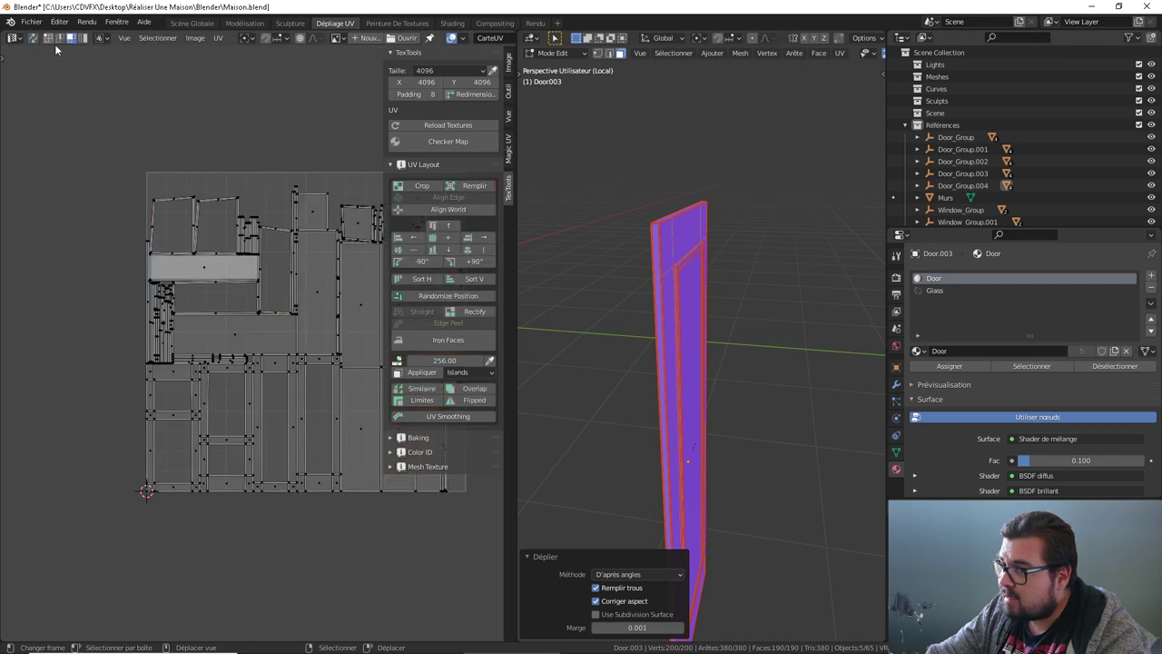
left_click(463, 144)
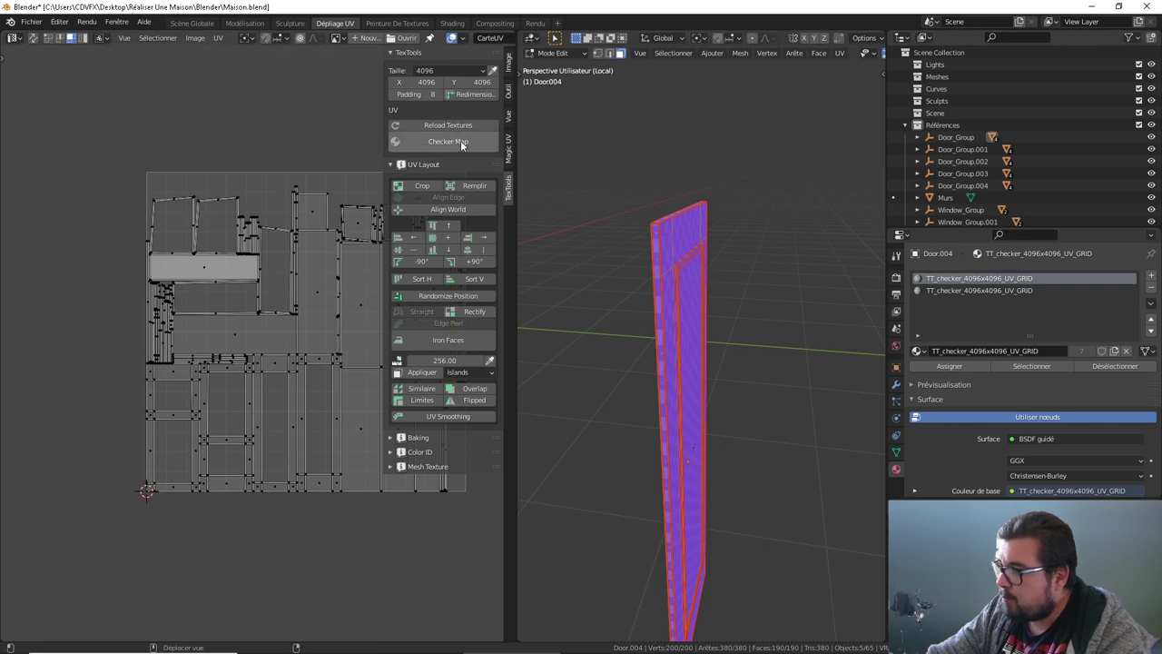
left_click(461, 140)
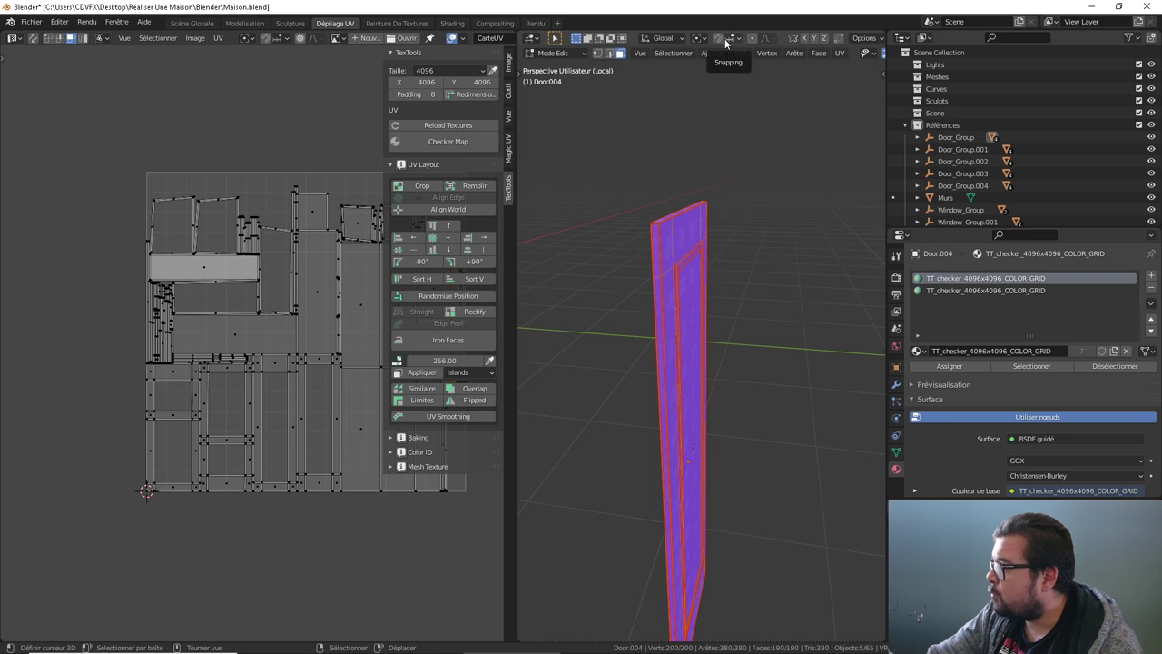
scroll(763, 55, "down", 3)
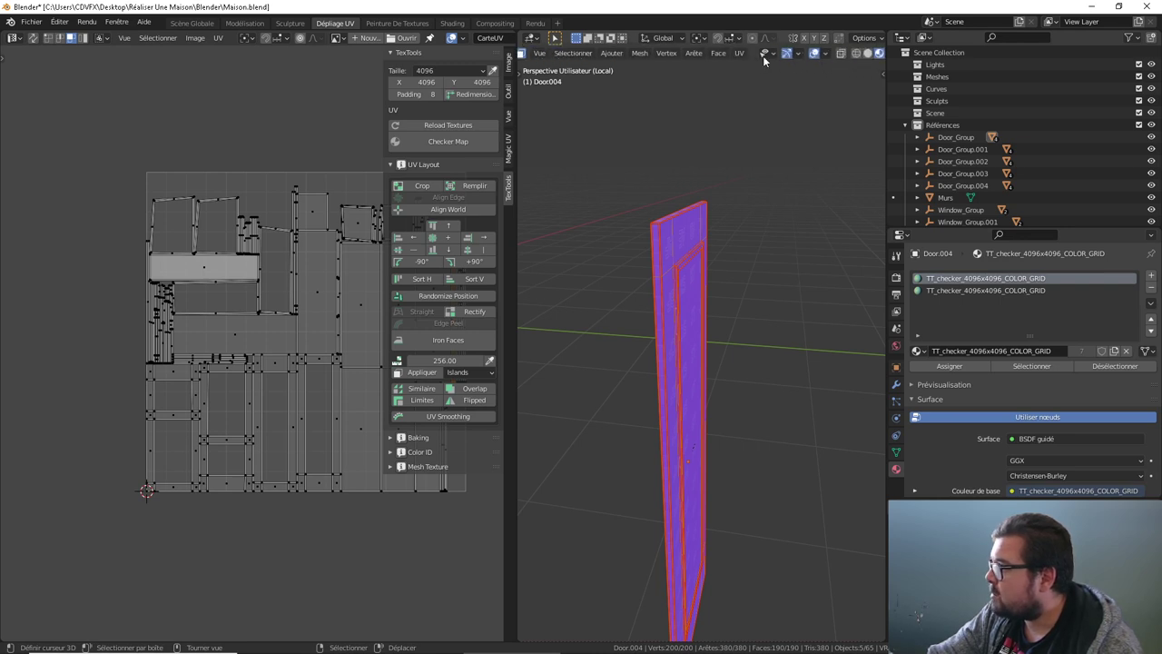
Step: Turn off Face Orientation in the Viewport Overlays
left_click(828, 53)
left_click(754, 297)
middle_click_drag(700, 272, 639, 228)
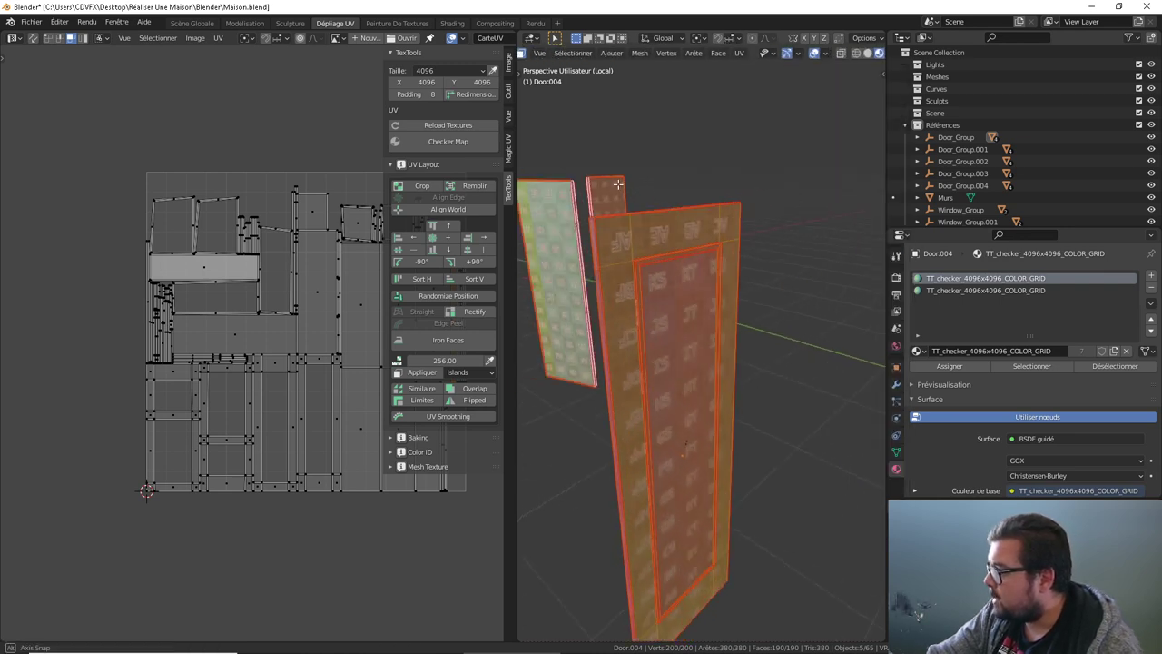
Step: Rotate the door frame's UV island 180° and straighten it with TexTools Rectify
key("a")
left_click(679, 289)
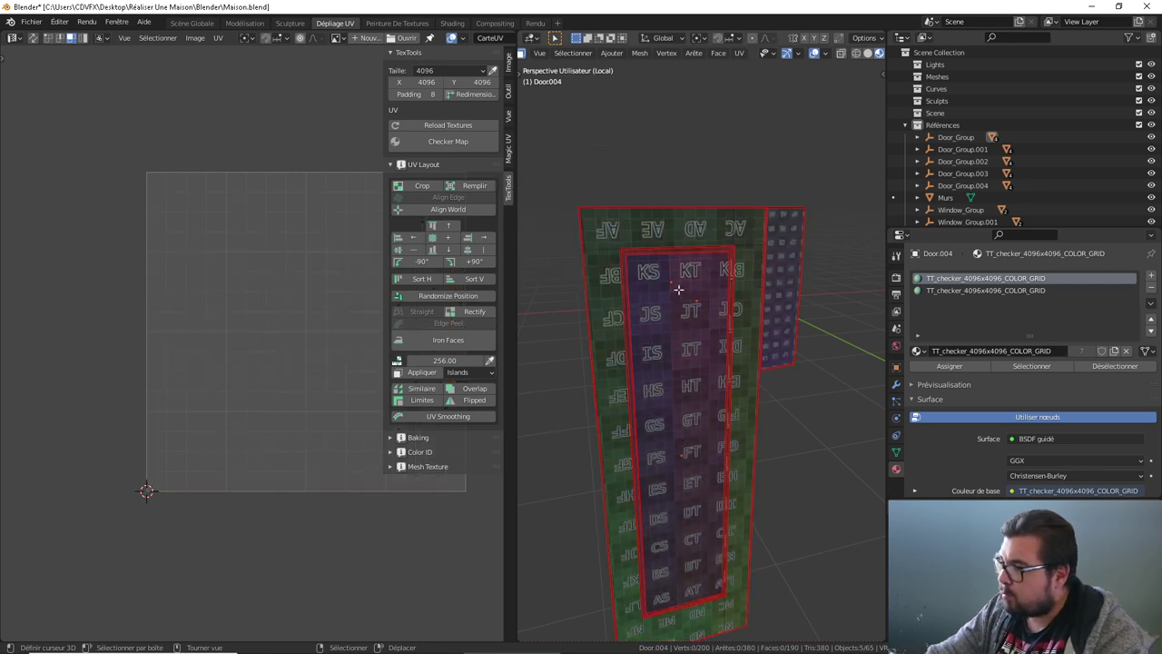
key("l")
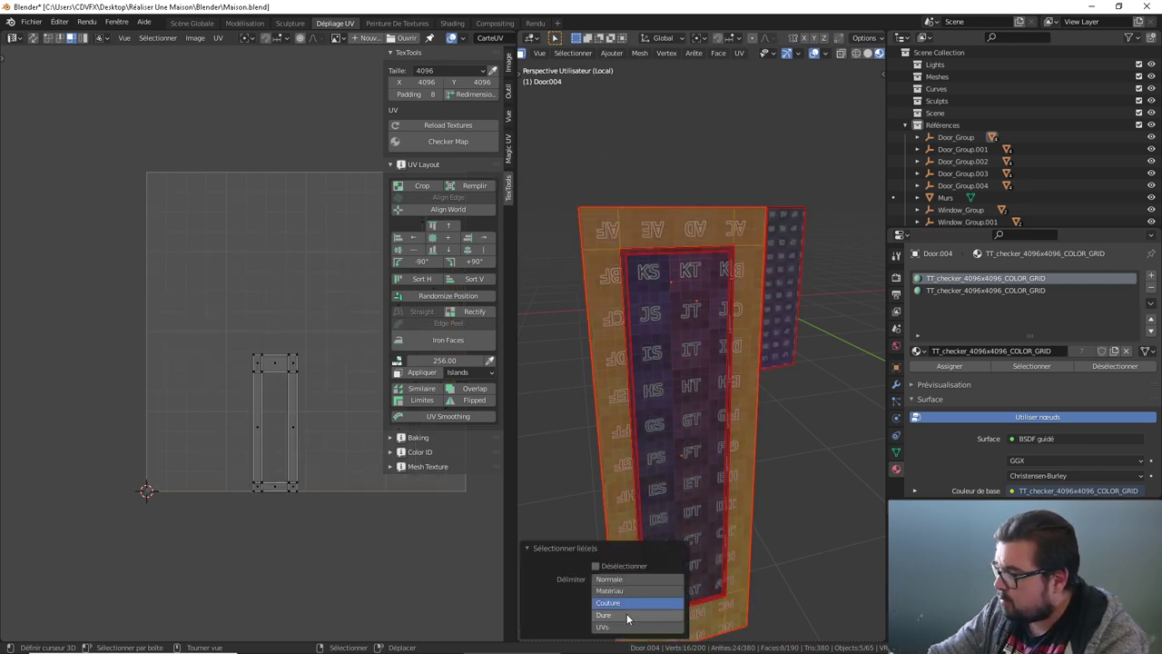
type("l")
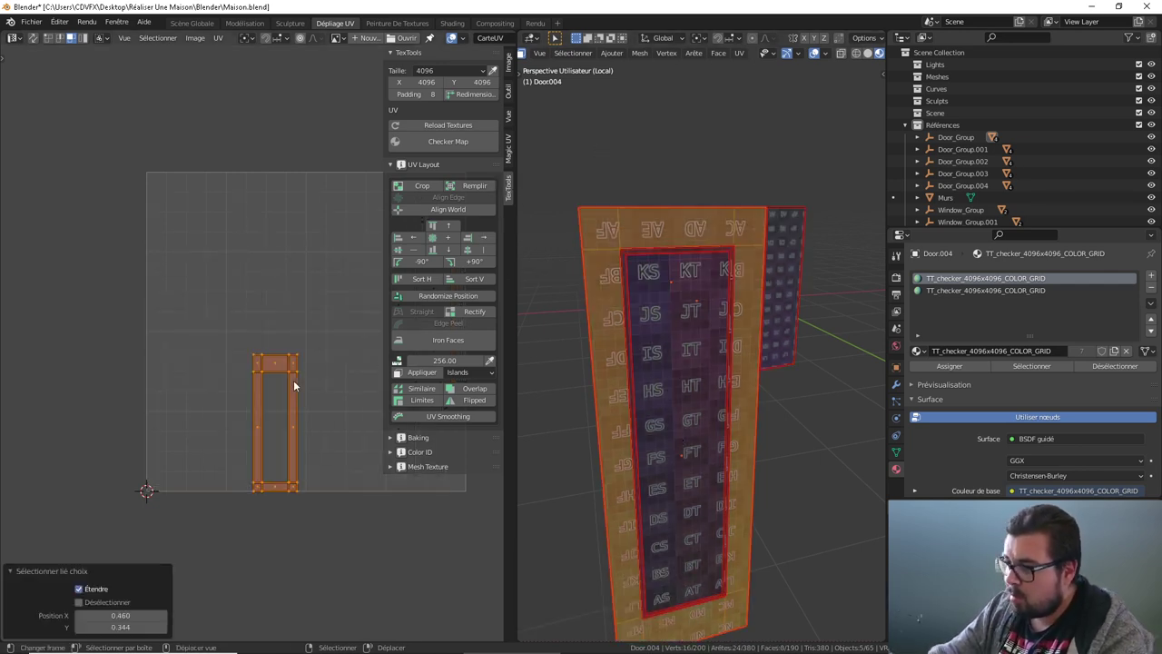
type("r180")
key("Return")
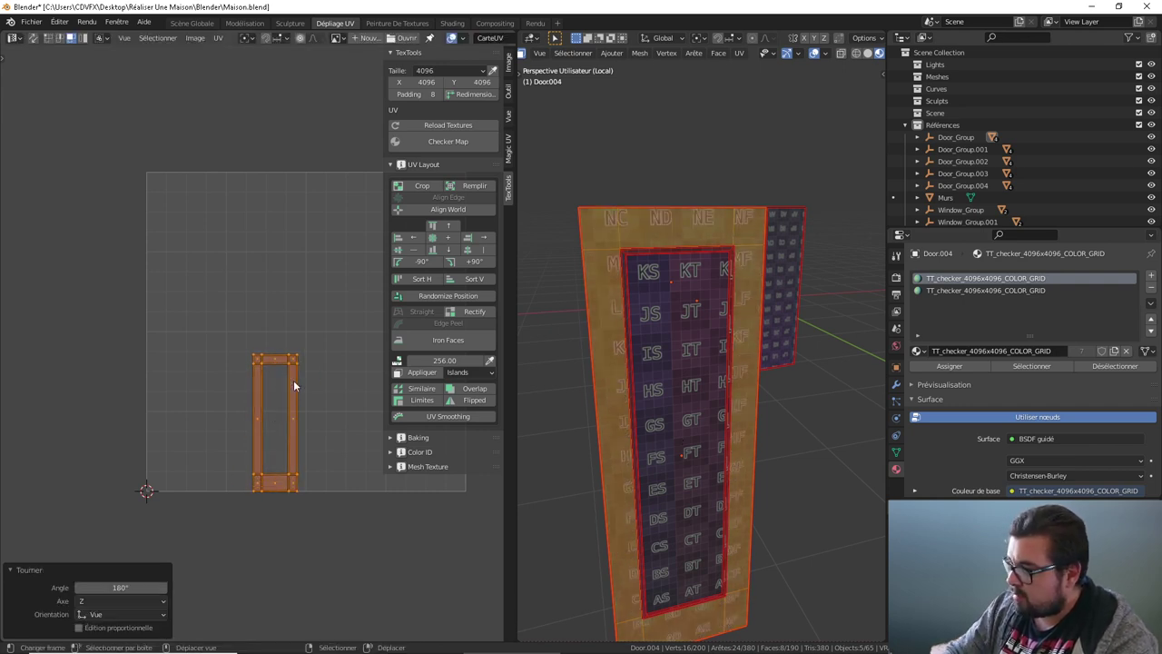
key("q")
left_click(293, 381)
Step: Move the frame island to the UV tile's left edge and clear the selection
key("g")
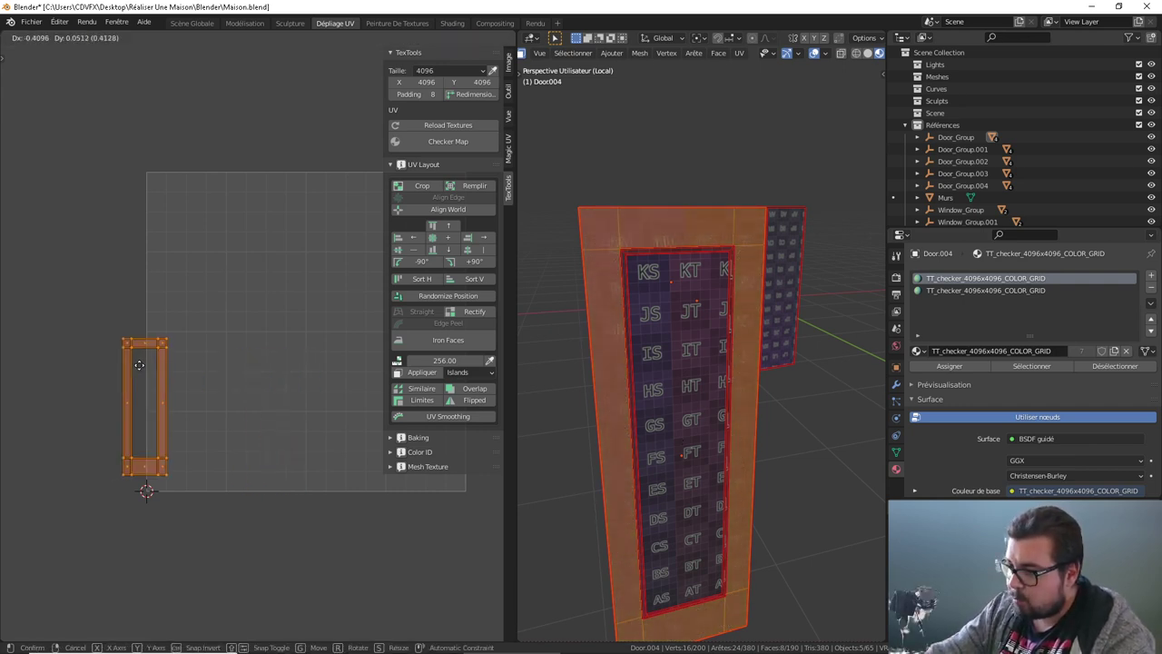
left_click(65, 359)
left_click(130, 309)
scroll(691, 297, "up", 2)
scroll(690, 298, "up", 2)
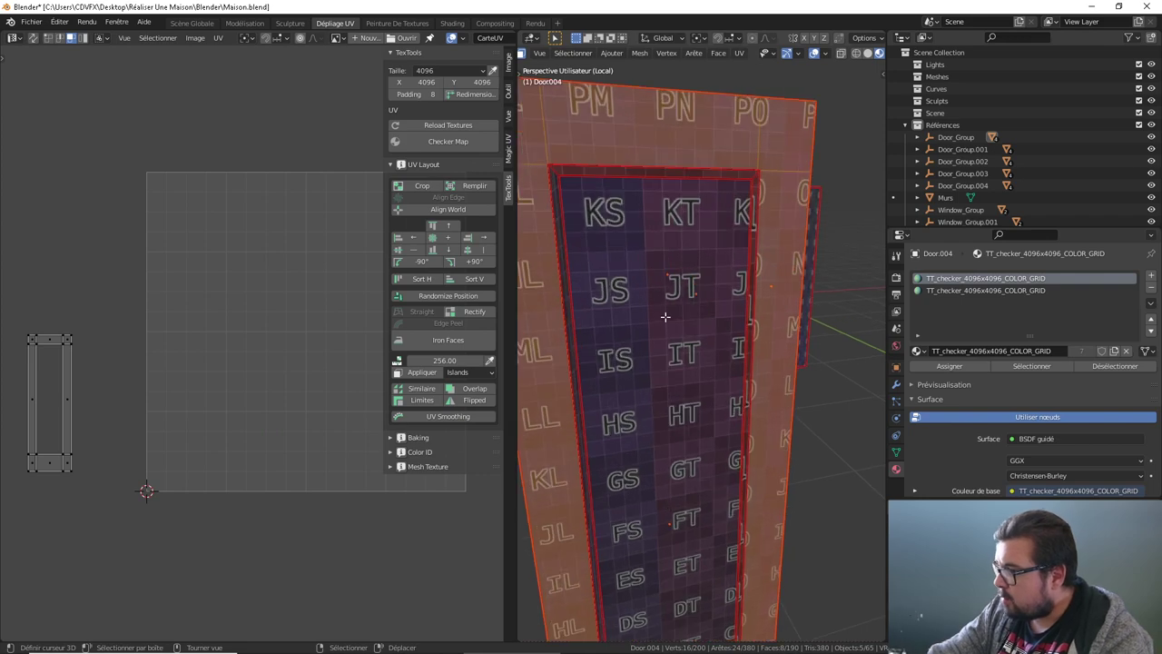
key("a")
left_click(690, 298)
mouse_move(690, 297)
middle_mouse_down()
mouse_move(724, 260)
mouse_move(652, 278)
middle_mouse_up()
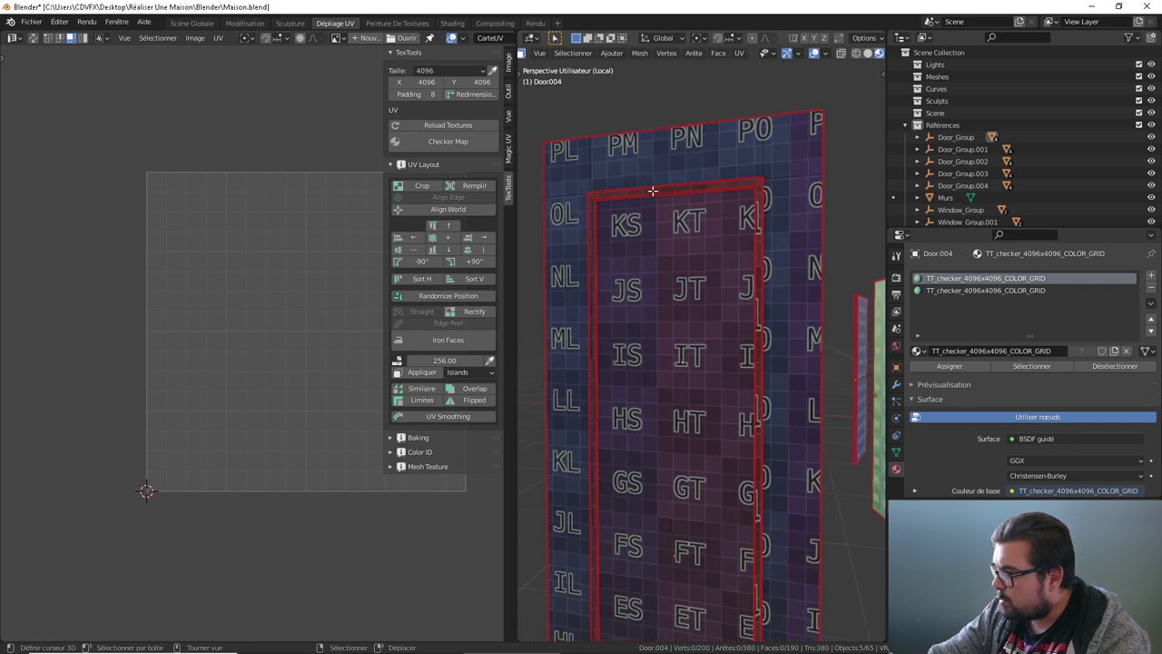
Step: Rotate the top edge strip's UV island -90° and move it up and right in the tile
key("l")
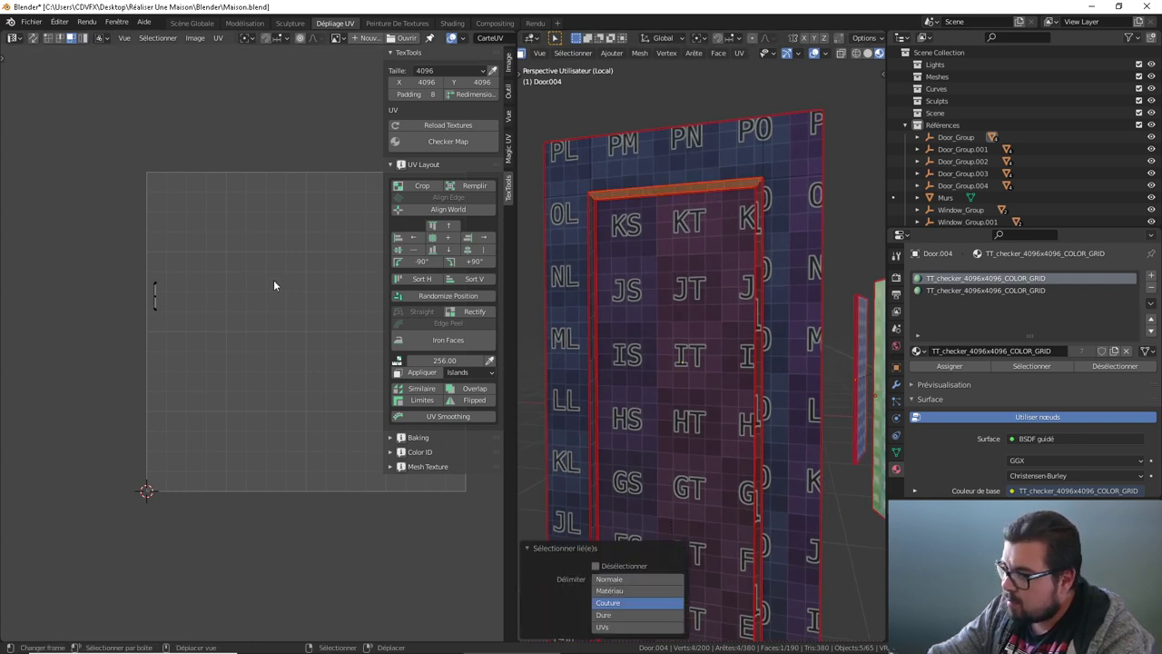
type("a")
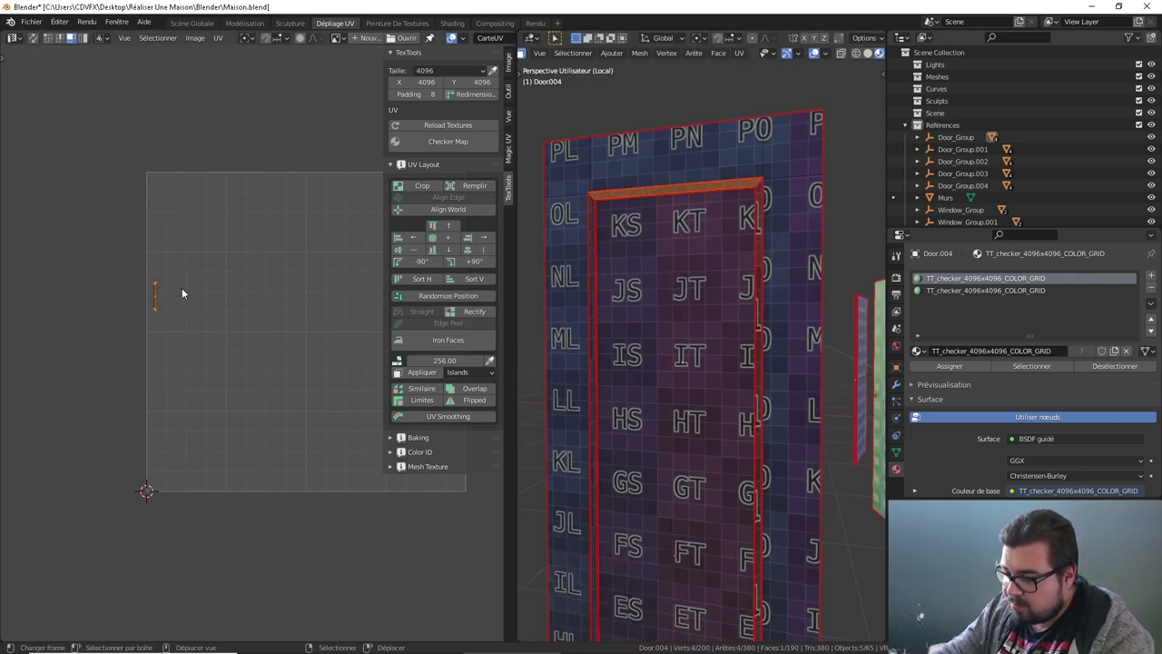
type("r9")
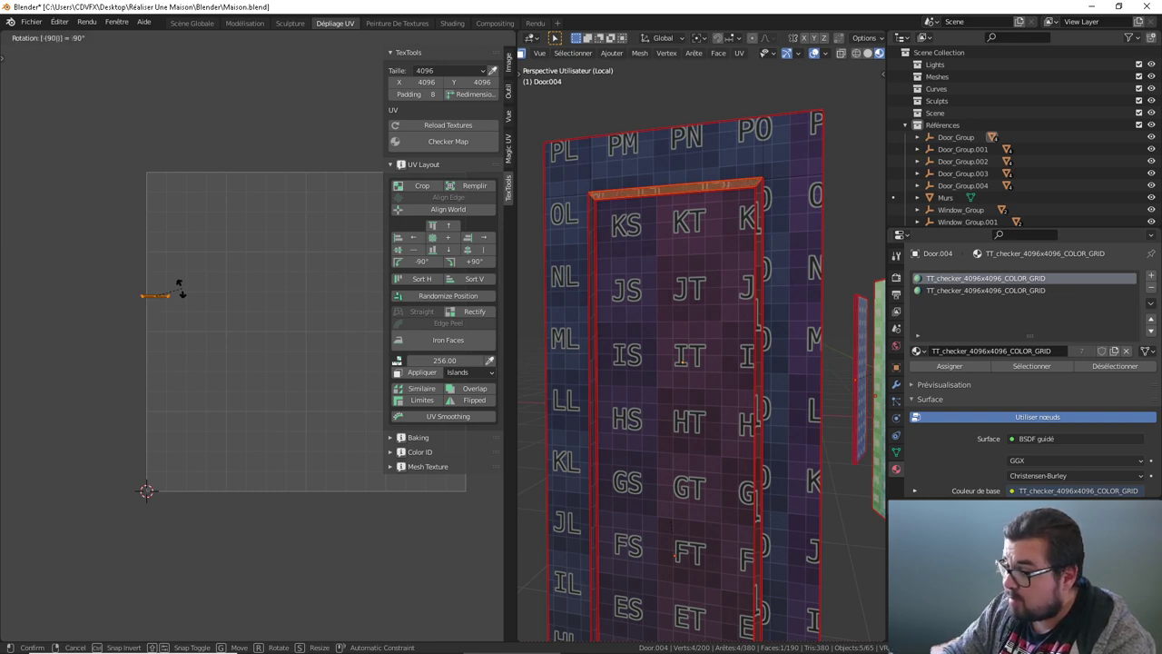
key("Return")
key("g")
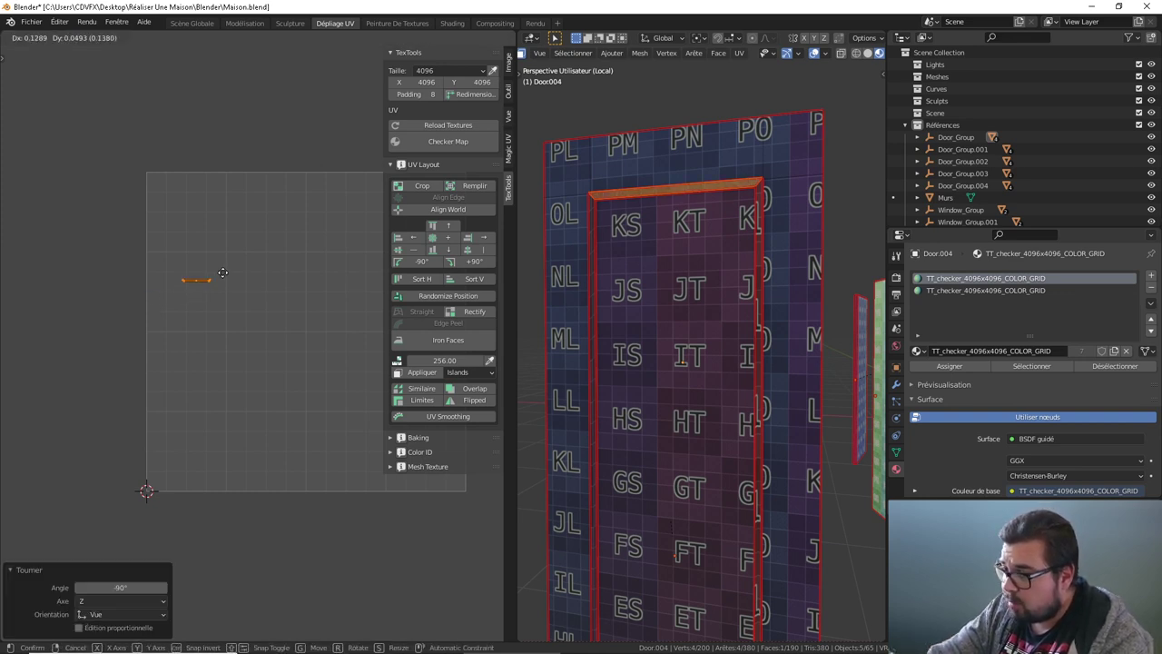
left_click(220, 277)
left_click(225, 277)
Step: Clear the selection and check the door frame's vertical edge UV island
key("a")
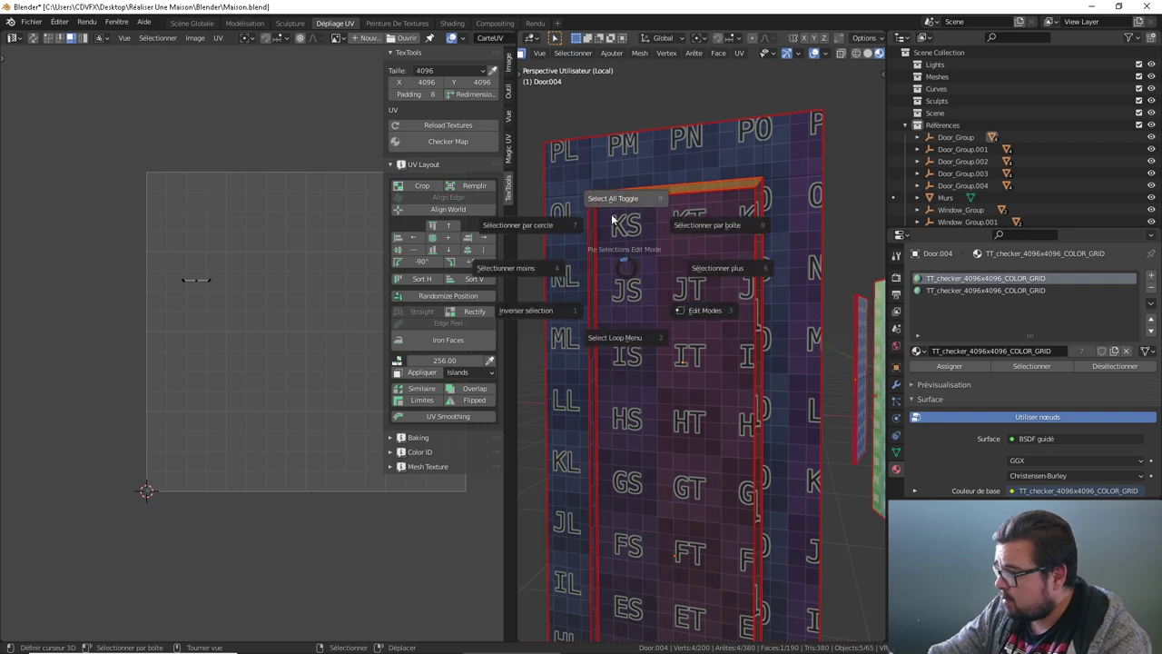
left_click(603, 227)
key("l")
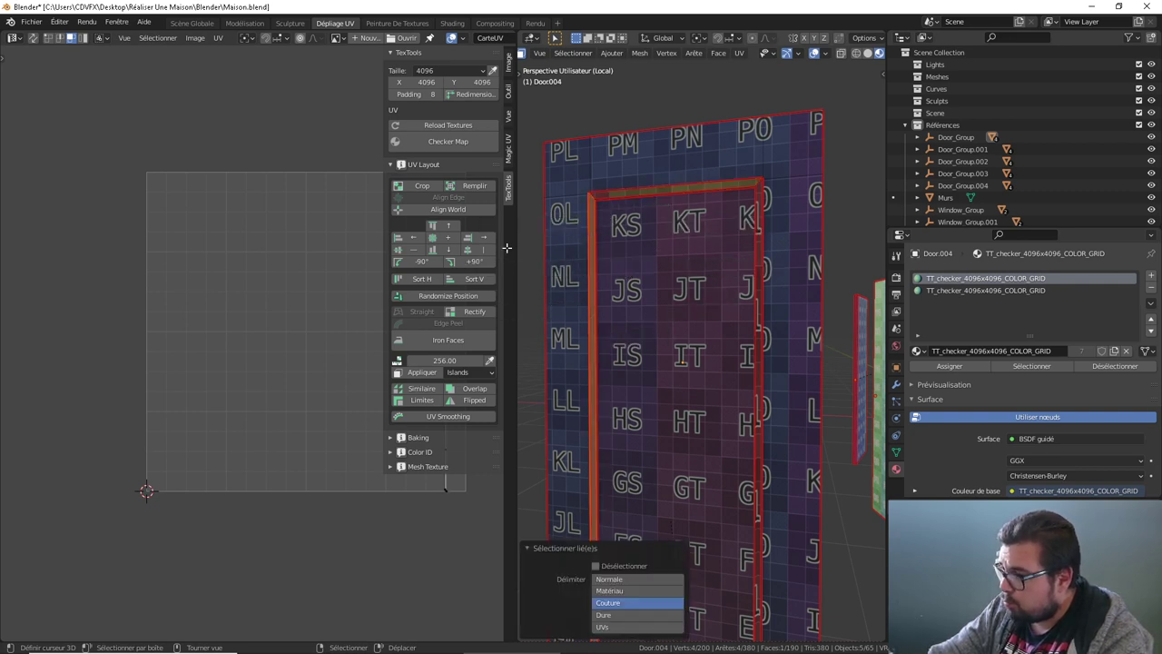
middle_click_drag(252, 313, 62, 281)
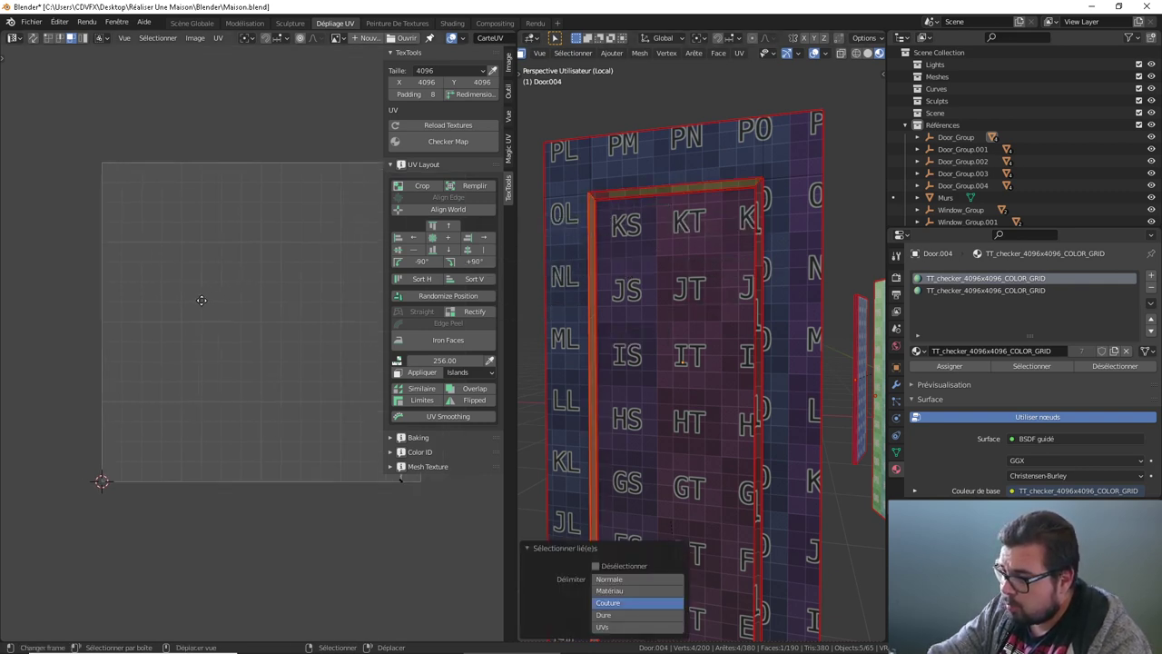
key("a")
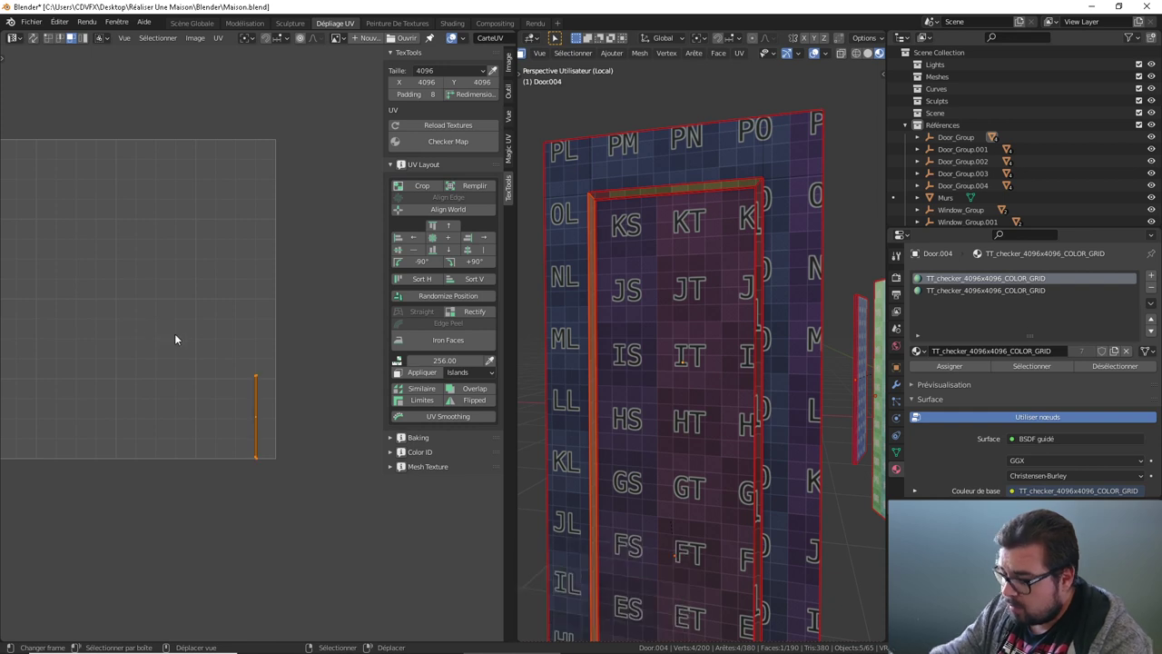
left_click(175, 340)
middle_click_drag(644, 533, 636, 388, "shift")
key("a")
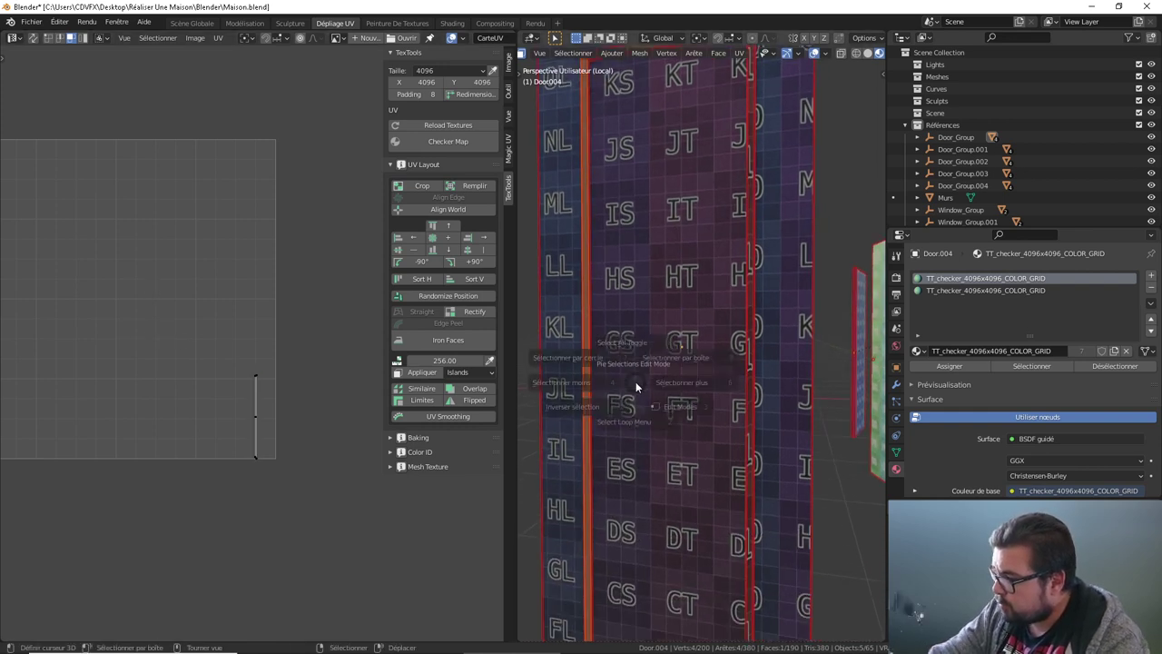
left_click(623, 342)
Step: Rotate the bottom edge strip's UV island 90° so it lies horizontally in the tile
middle_click_drag(655, 586, 633, 414, "shift")
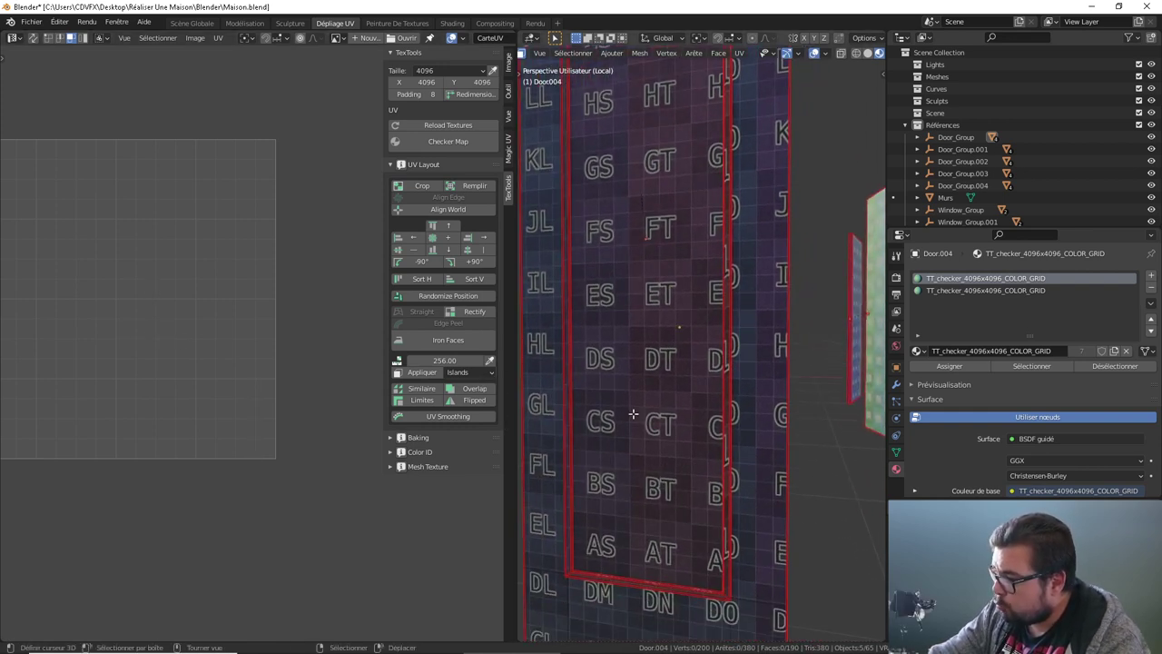
key("l")
left_click(647, 584)
key("Home")
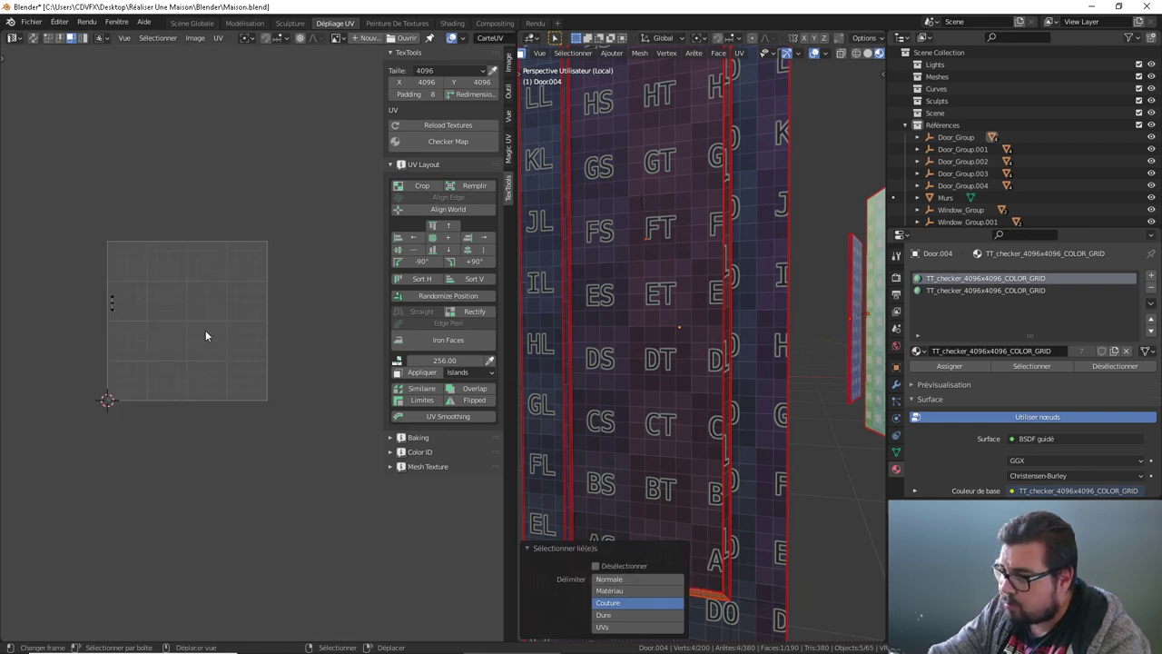
type("r90")
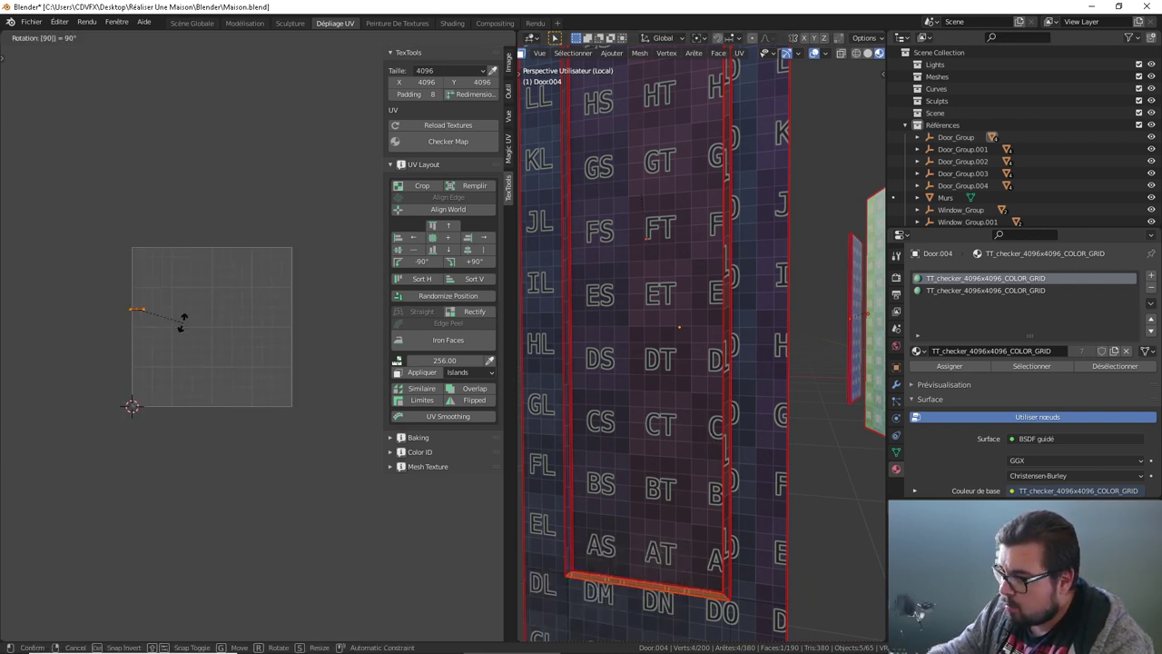
key("Return")
left_click(183, 328)
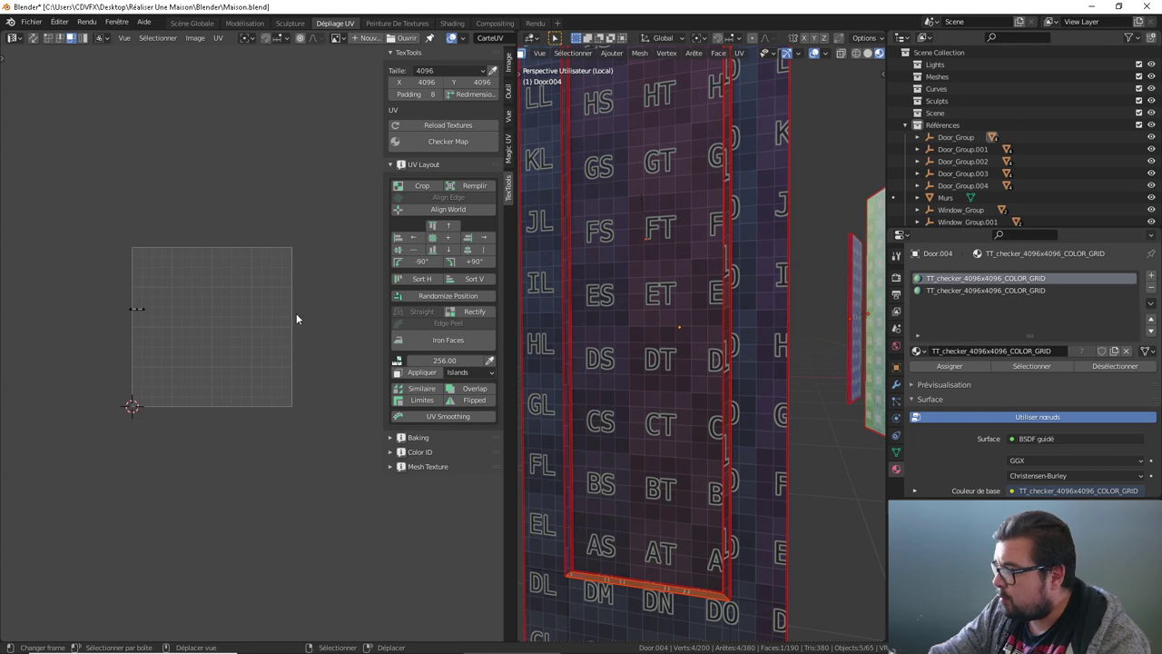
mouse_move(683, 209)
middle_mouse_down("shift")
mouse_move(683, 339)
mouse_move(664, 401)
middle_mouse_up("shift")
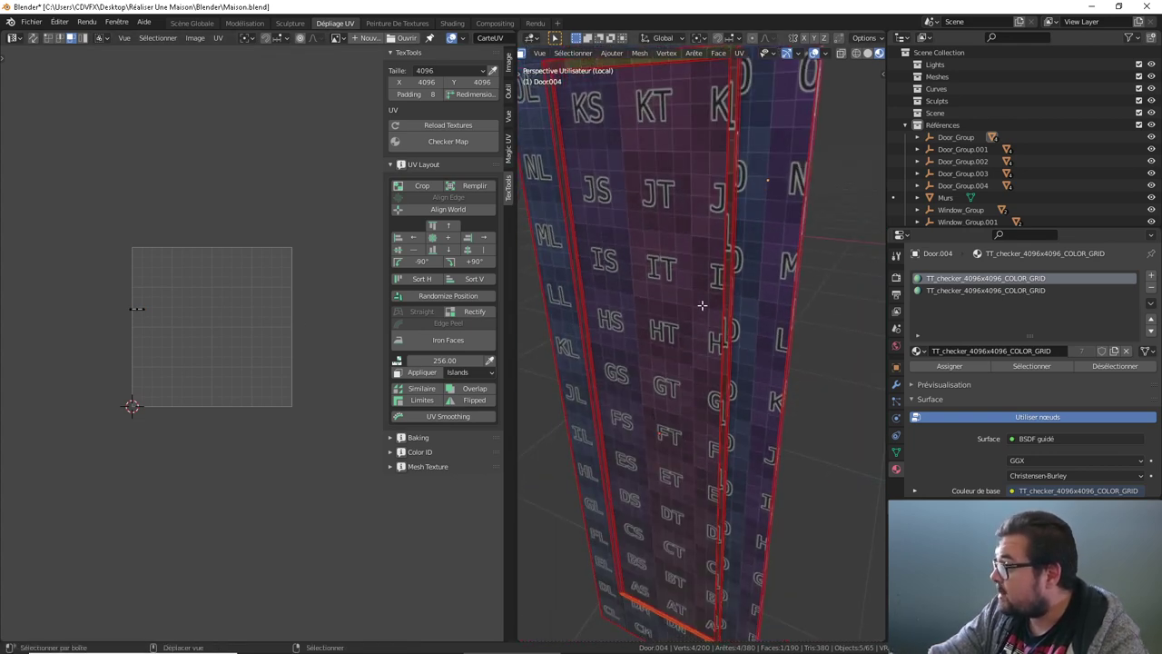
Step: From an edge-on side view, rotate the door's side-strip UV island 90°
key("grave")
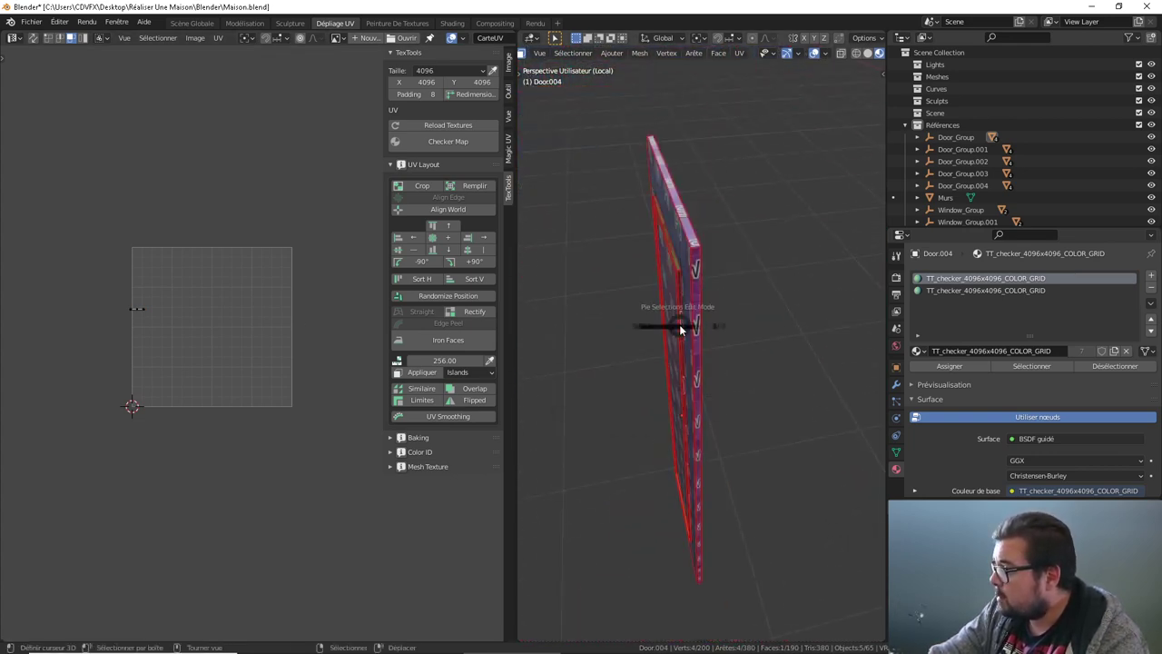
key("grave")
left_click(696, 270)
key("l")
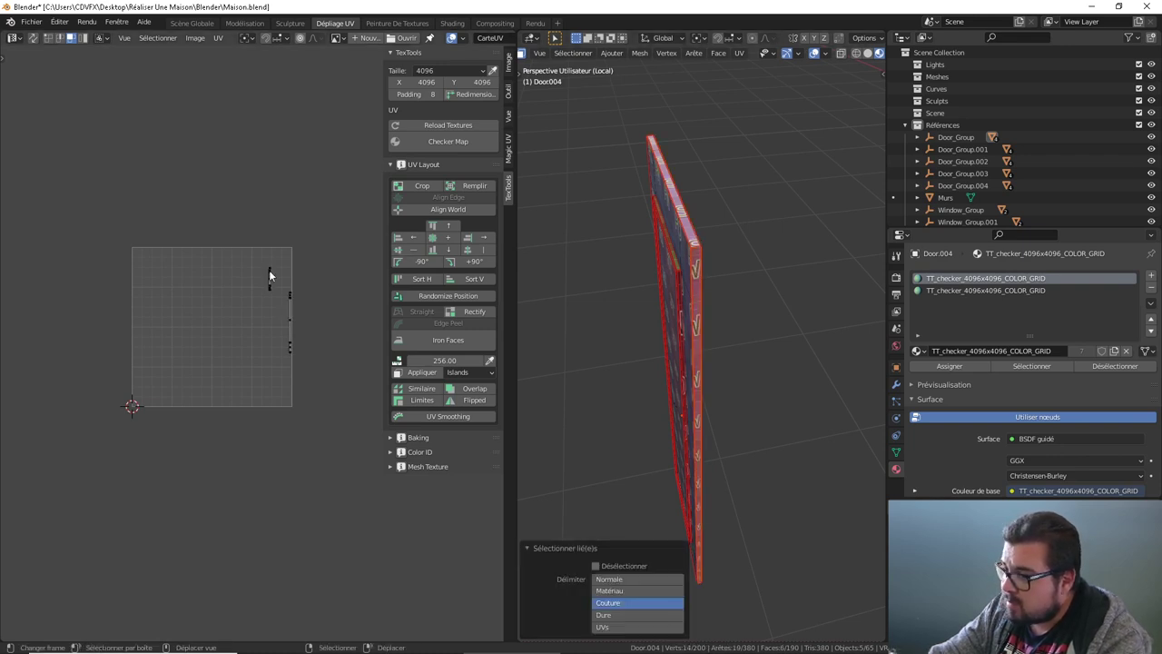
type("lr990")
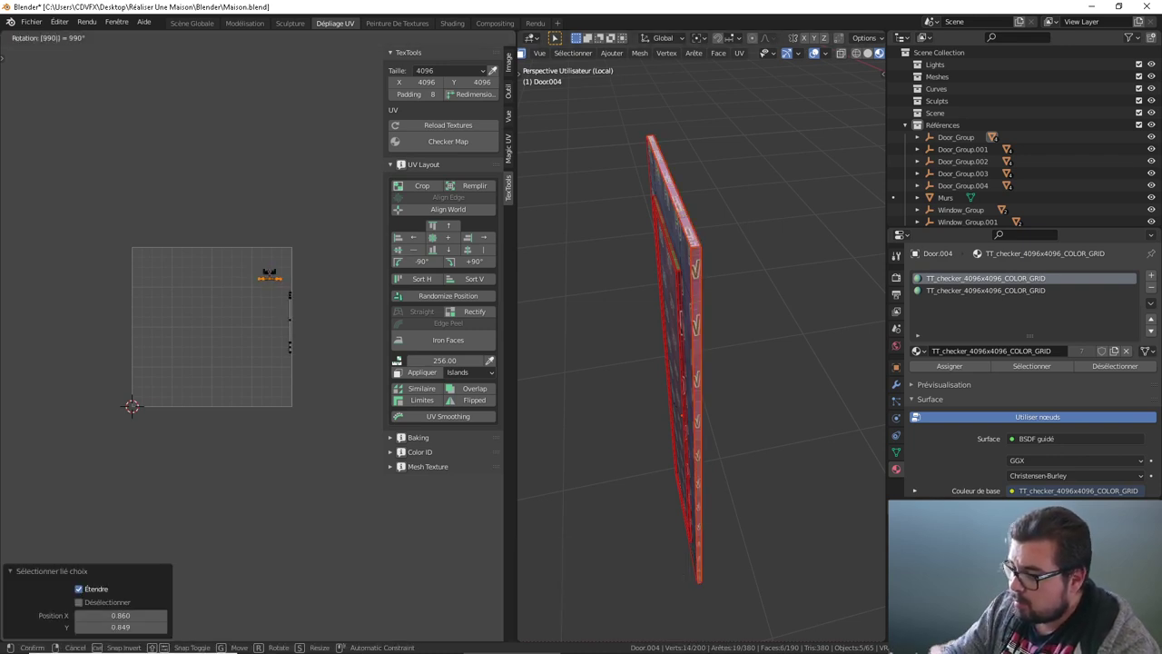
key("Return")
Step: Shift the bottom strip's UV island slightly to a new spot in the tile
middle_click_drag(573, 322, 579, 378)
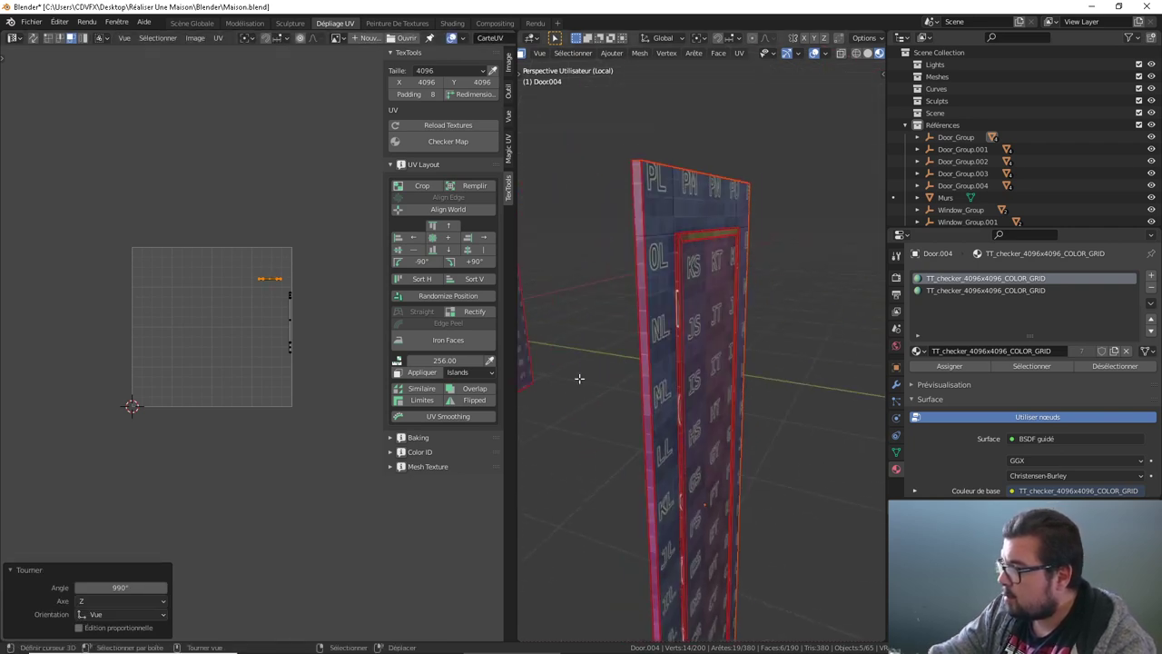
key("shift+s")
left_click(645, 218)
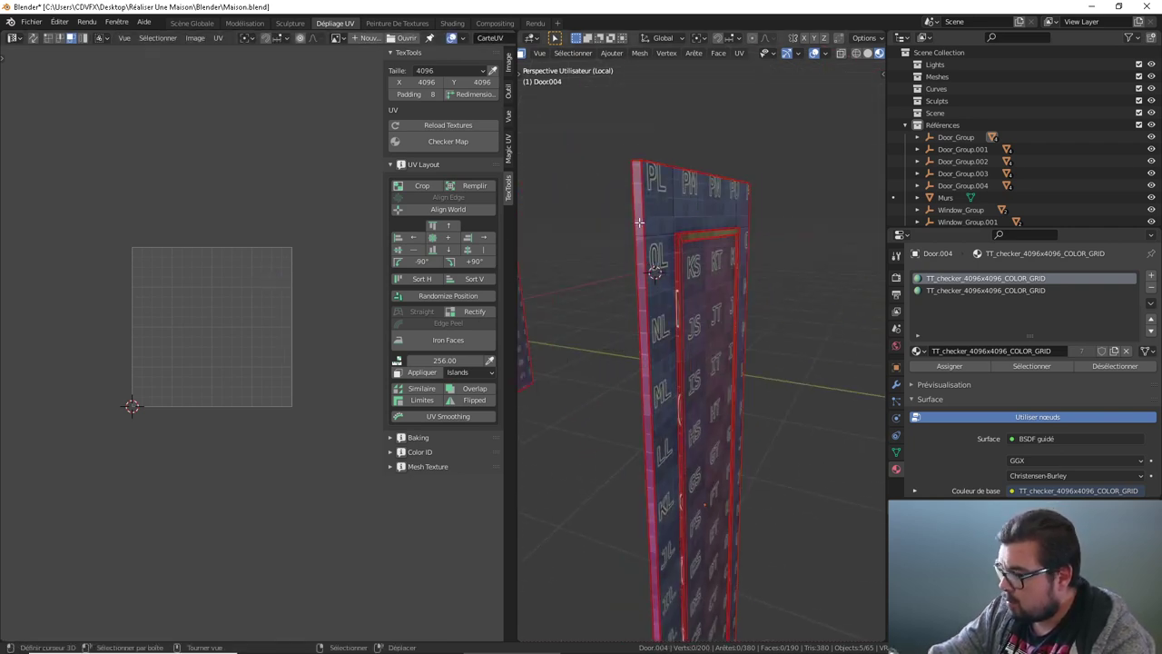
key("l")
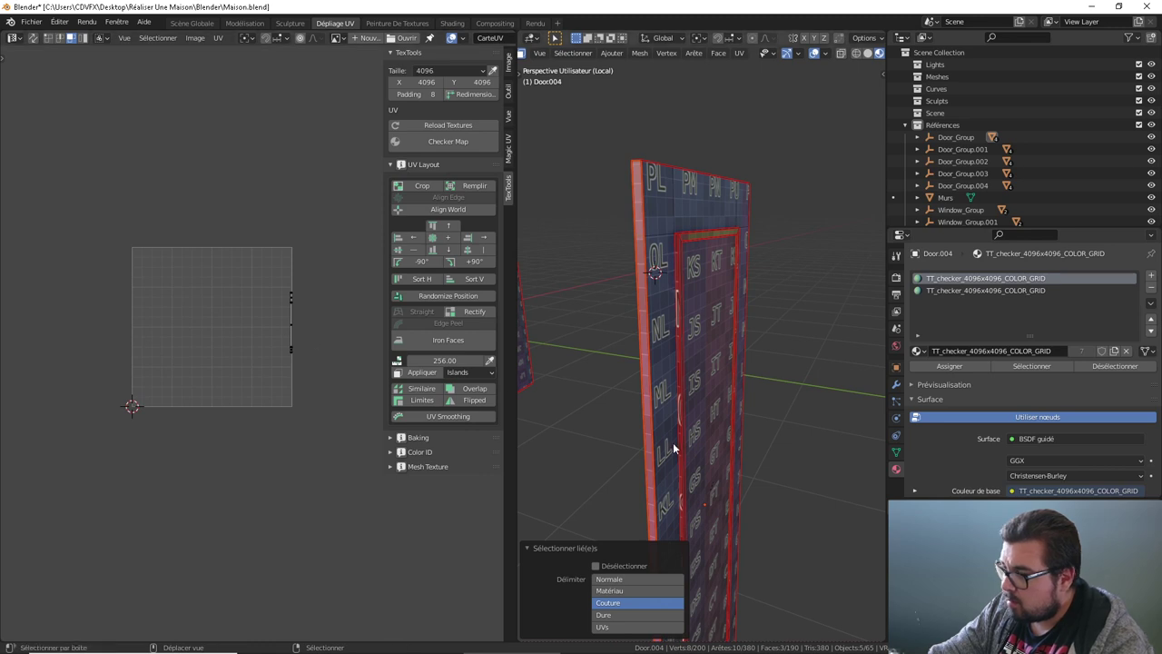
middle_click_drag(673, 442, 649, 320)
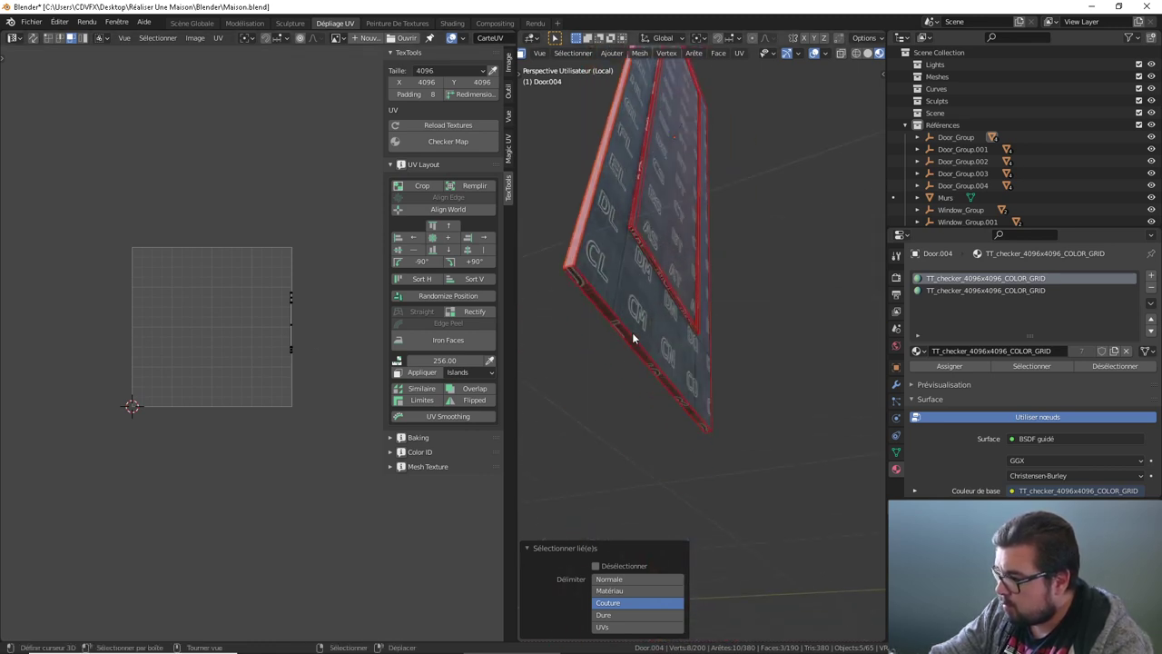
key("l")
key("l")
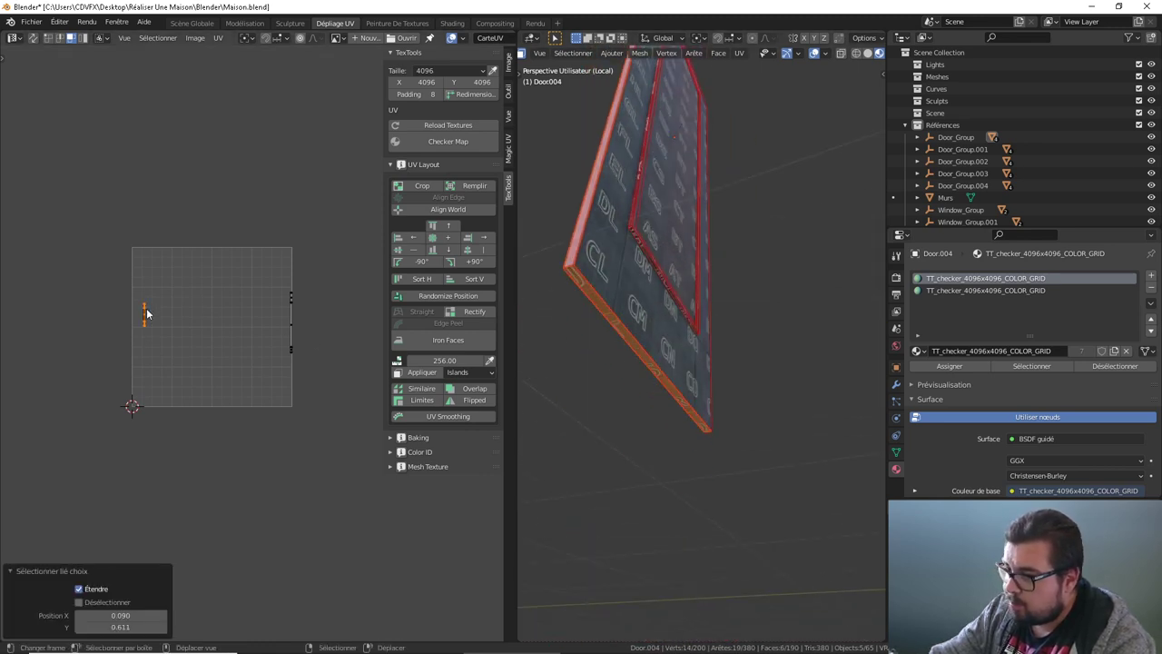
key("g")
left_click(148, 313)
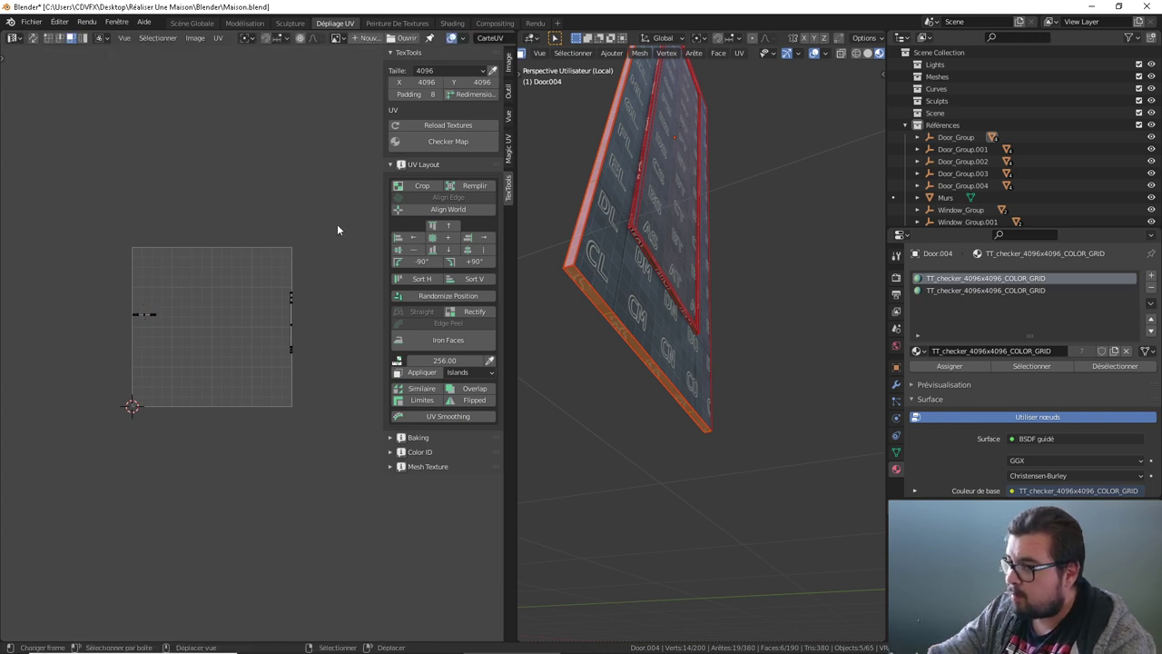
Step: Select all of the door's faces that use its material
key("ctrl+KP_Add")
middle_click_drag(651, 209, 636, 254)
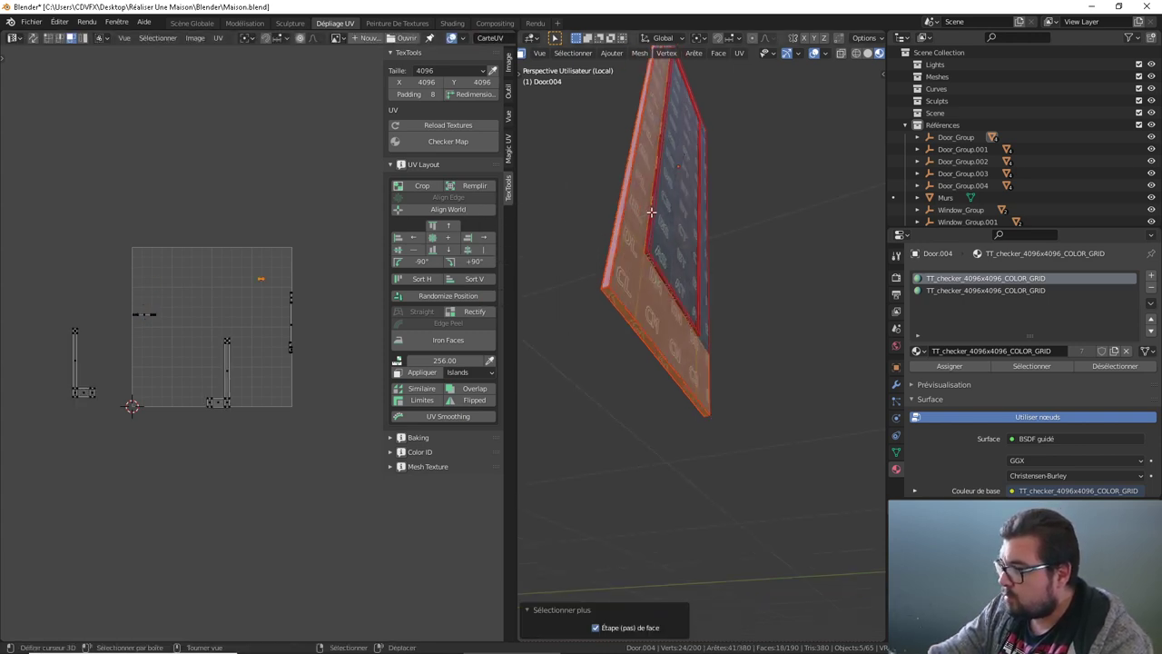
scroll(636, 254, "up", 2)
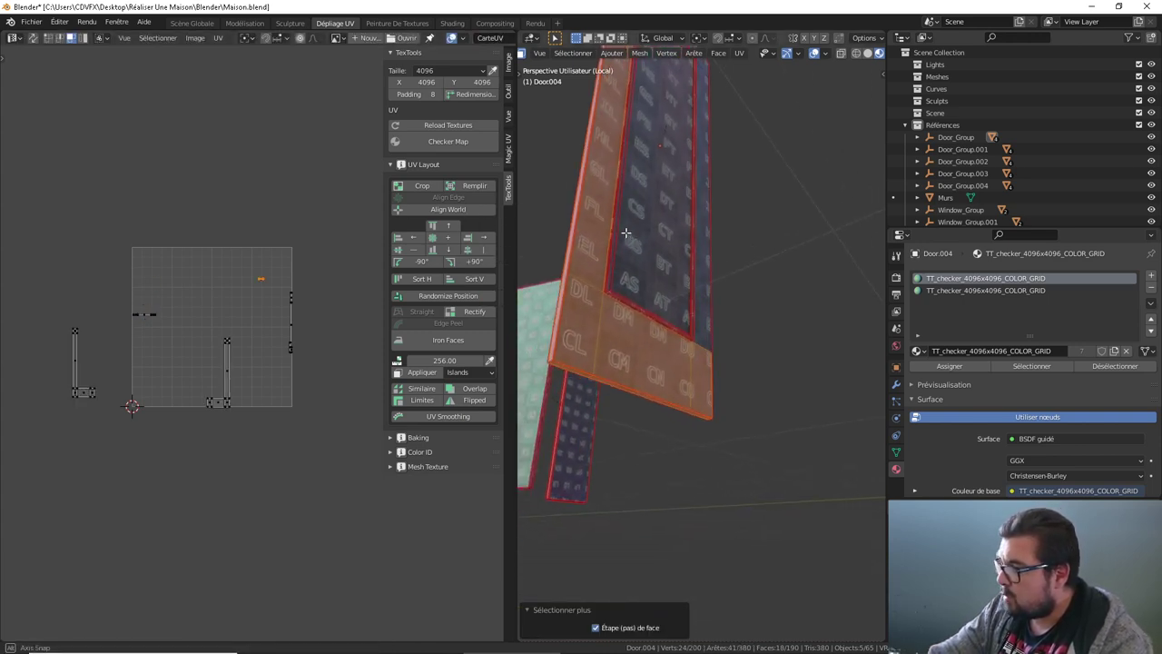
left_click(1036, 368)
Step: Deselect the door and orbit out to see three door panels
left_click(786, 247)
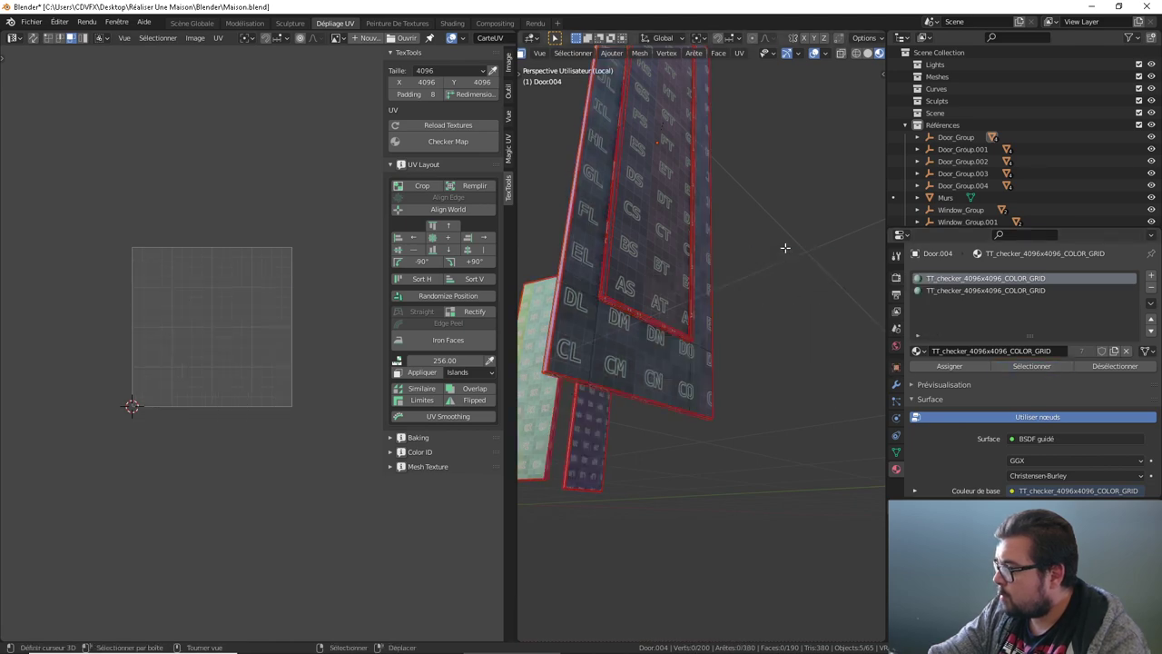
mouse_move(626, 289)
middle_mouse_down()
mouse_move(835, 329)
mouse_move(623, 369)
mouse_move(682, 337)
mouse_move(768, 350)
mouse_move(681, 354)
middle_mouse_up()
scroll(798, 343, "down", 1)
scroll(781, 347, "down", 1)
scroll(758, 352, "down", 2)
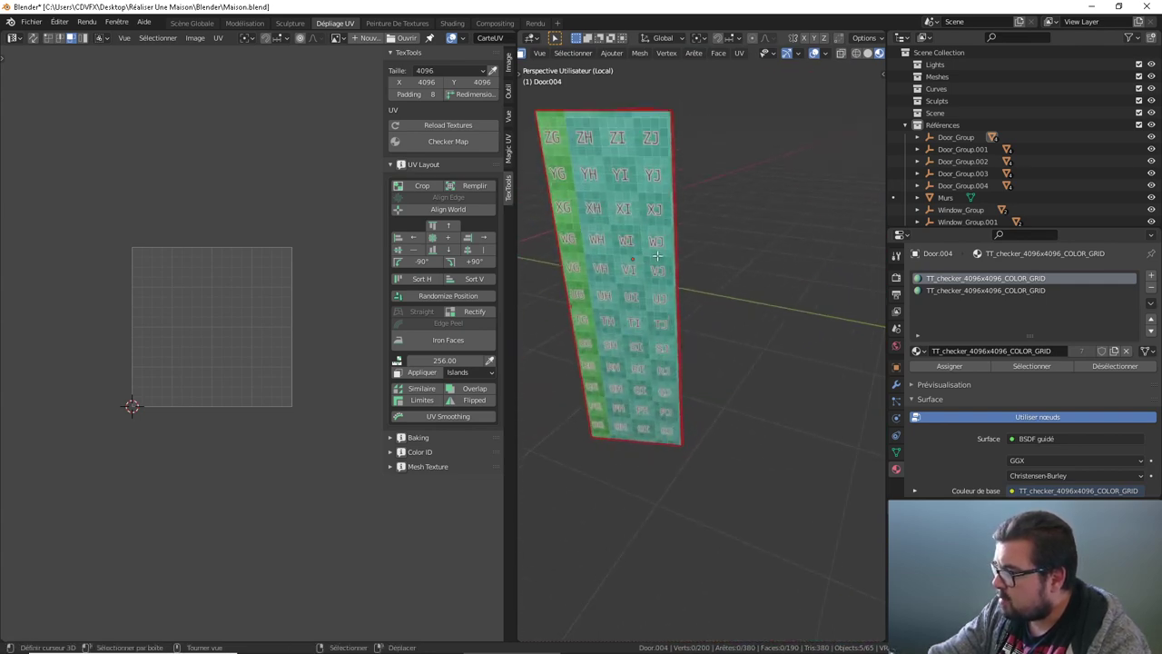
mouse_move(715, 259)
middle_mouse_down()
mouse_move(581, 269)
mouse_move(760, 337)
mouse_move(717, 339)
mouse_move(624, 311)
middle_mouse_up()
scroll(728, 343, "up", 4)
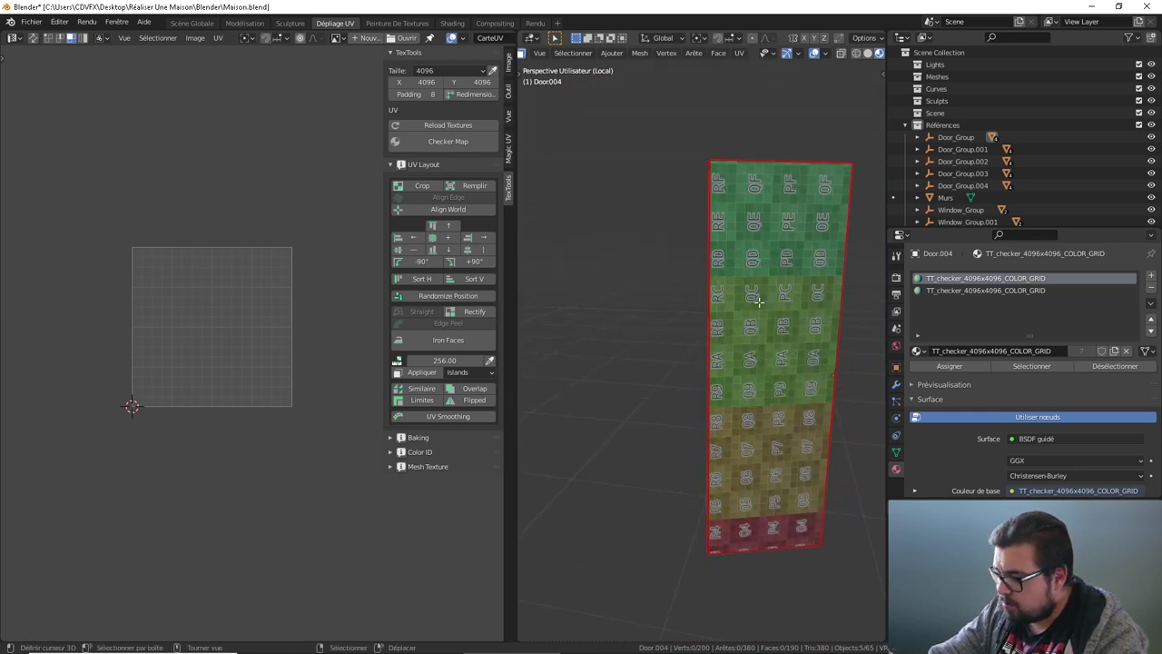
Step: Rotate the panel's UV island 90° then 180° so the checker letters read upright
key("l")
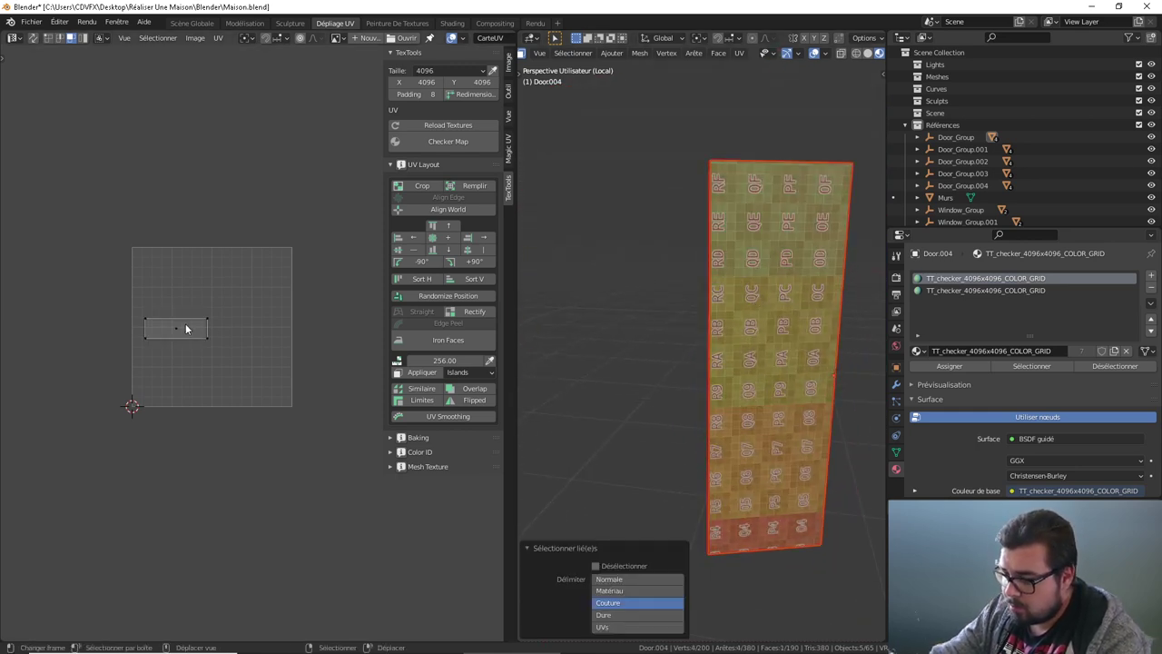
type("lr90")
key("Return")
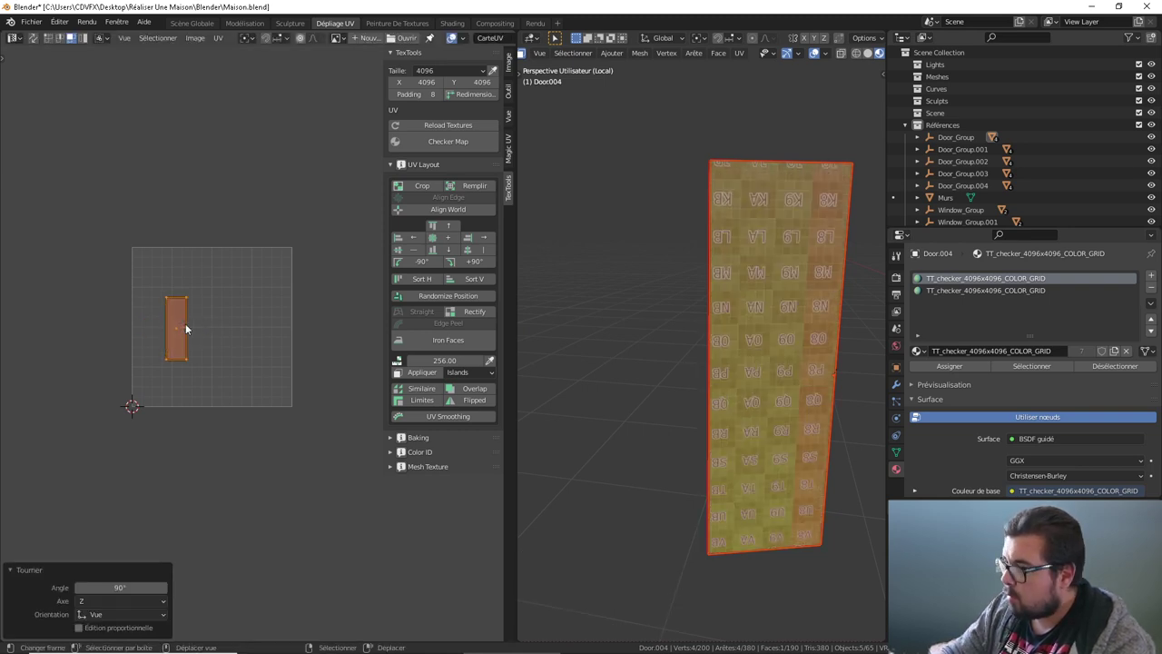
type("r180")
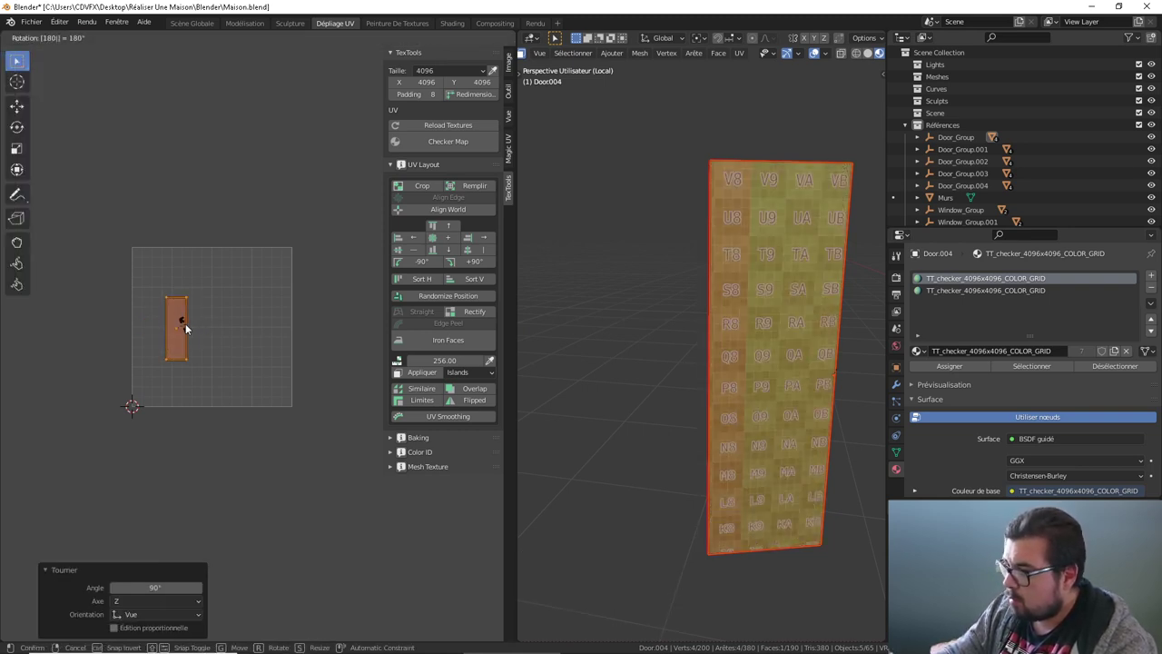
key("Return")
key("a")
left_click(633, 199)
mouse_move(623, 319)
middle_mouse_down()
mouse_move(745, 333)
mouse_move(804, 305)
mouse_move(628, 321)
mouse_move(727, 317)
mouse_move(667, 340)
mouse_move(665, 358)
mouse_move(679, 349)
mouse_move(549, 321)
mouse_move(668, 332)
mouse_move(612, 358)
mouse_move(636, 369)
mouse_move(649, 464)
middle_mouse_up()
scroll(683, 454, "up", 5)
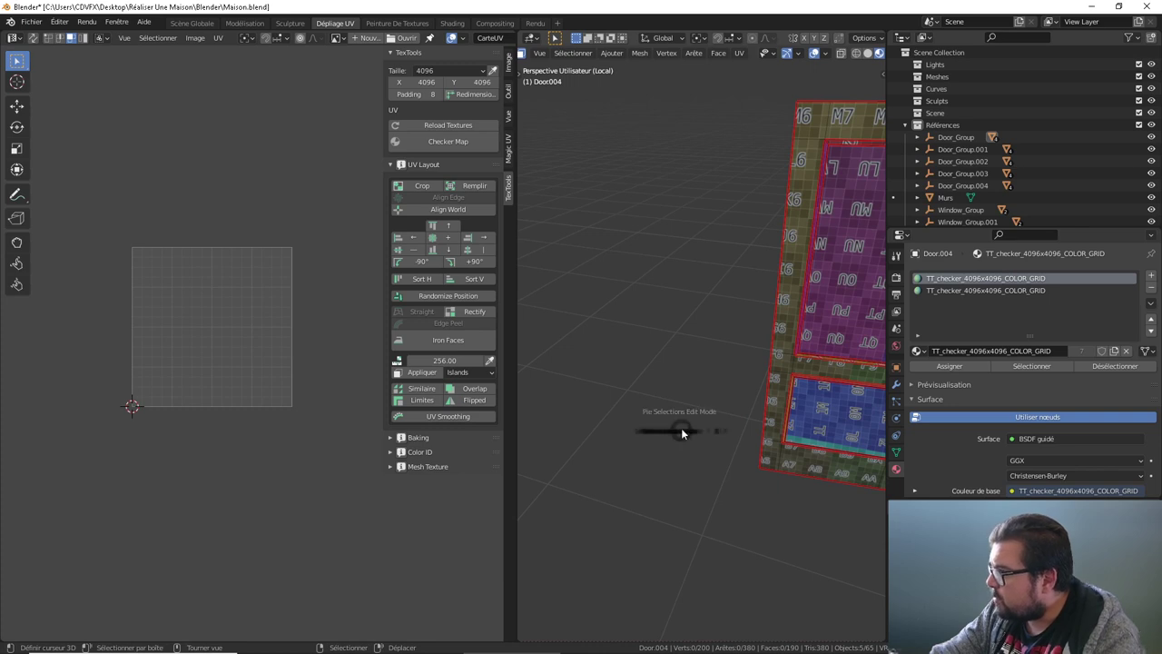
Step: Show all the door's UVs and move a tall frame island to the tile's upper left
left_click(682, 386)
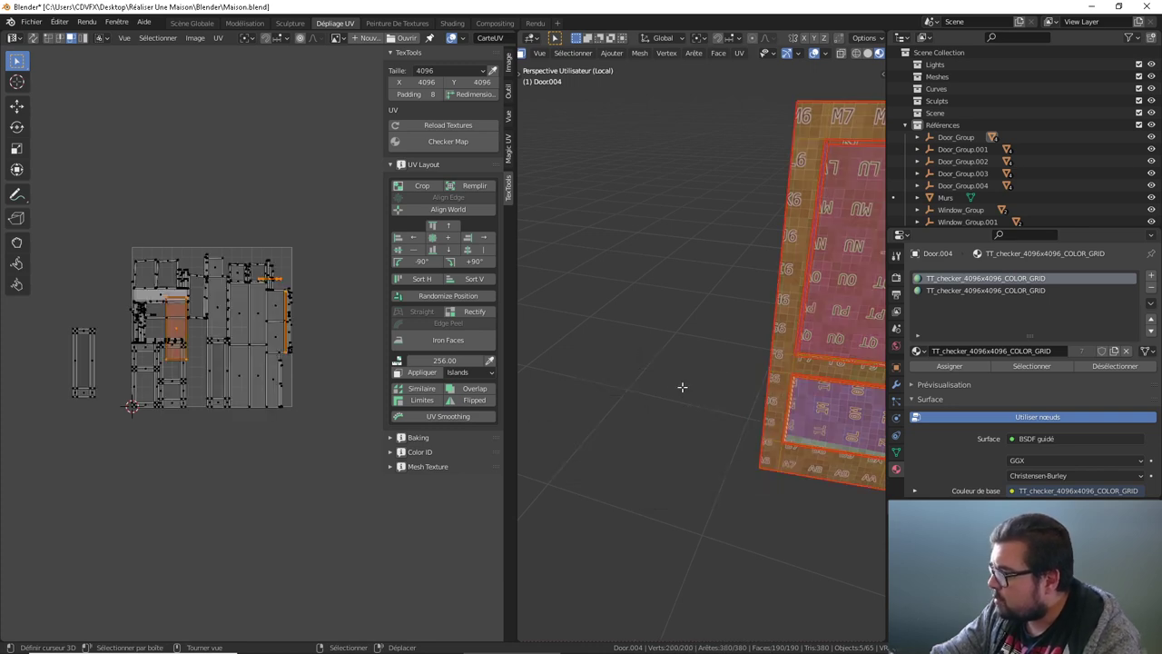
left_click(207, 373)
scroll(217, 381, "up", 2)
scroll(235, 396, "up", 1)
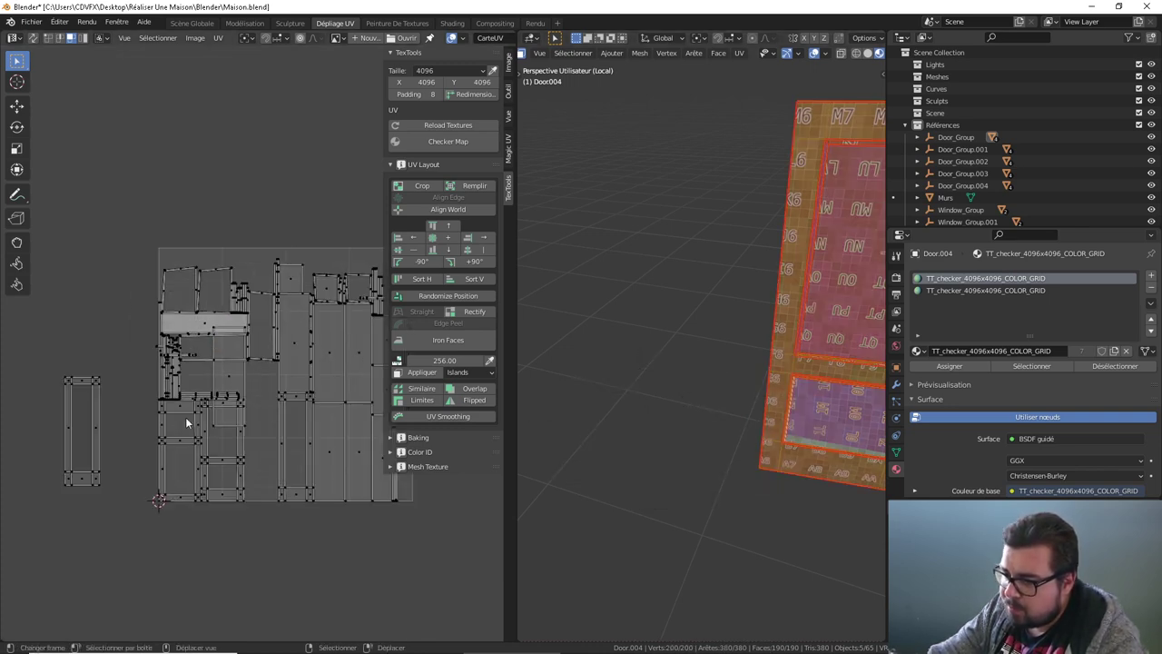
key("l")
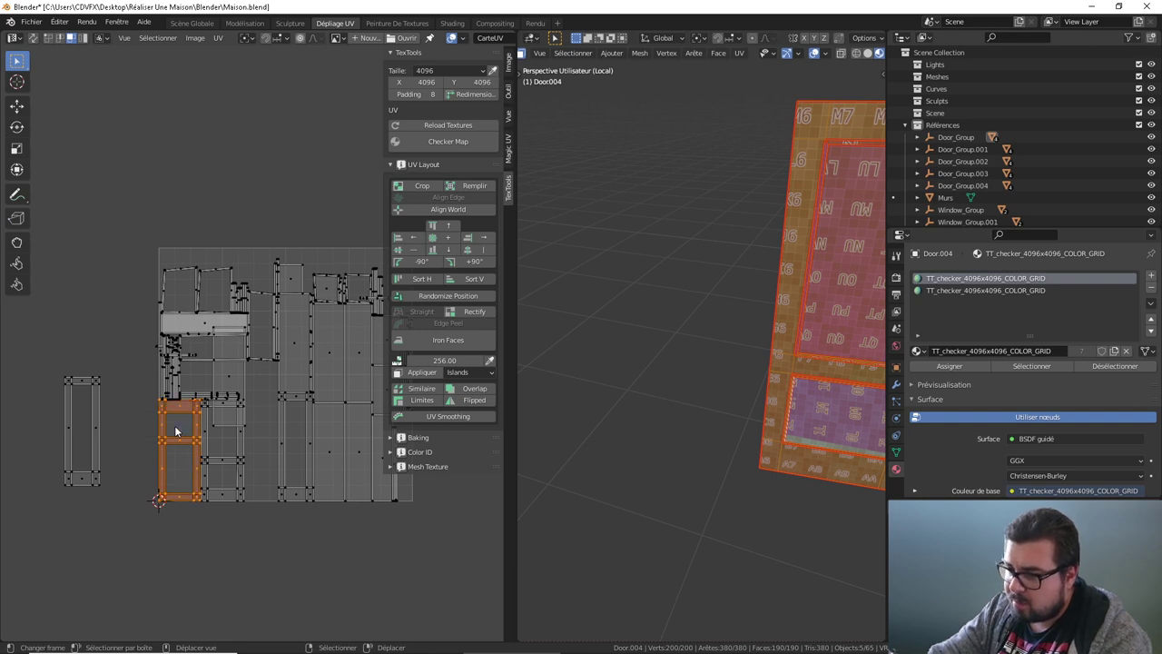
key("g")
left_click(81, 216)
Step: Move the next frame island above the tile
left_click(195, 416)
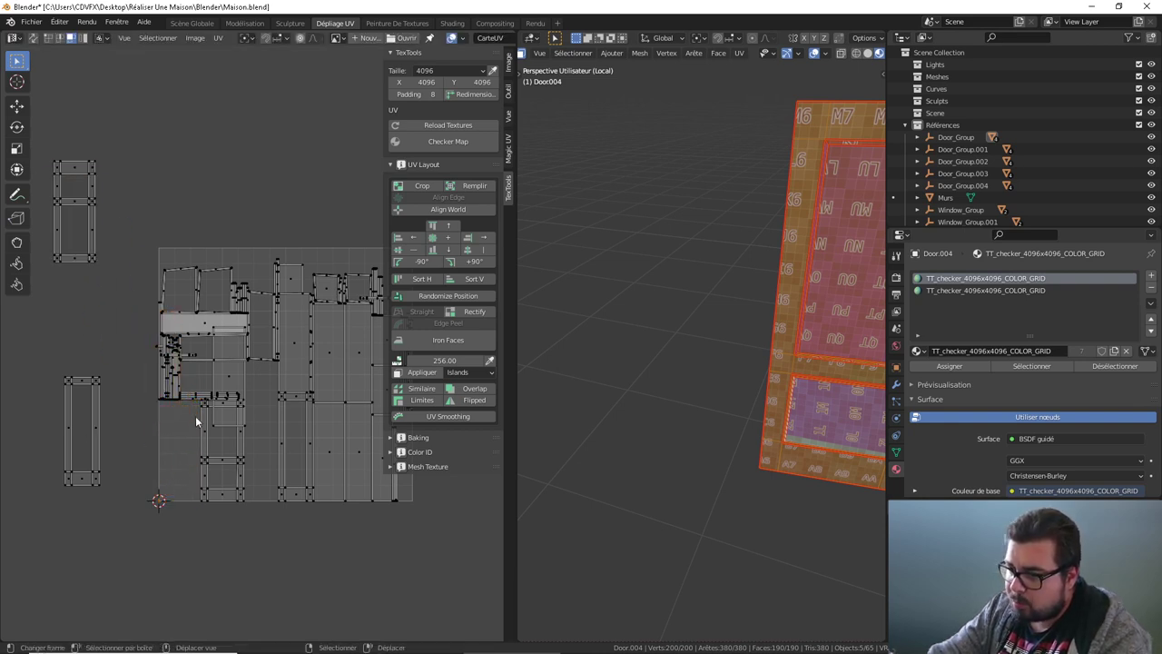
key("l")
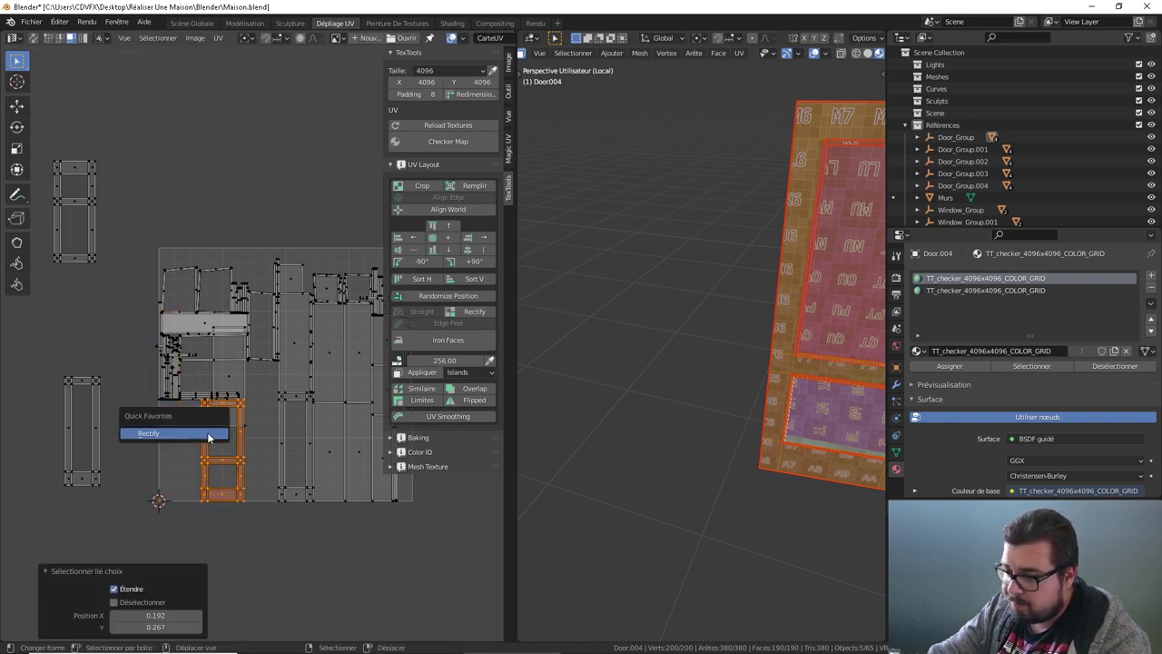
key("g")
left_click(191, 238)
Step: Rectify the long strip island and place it above the tile
left_click(225, 370)
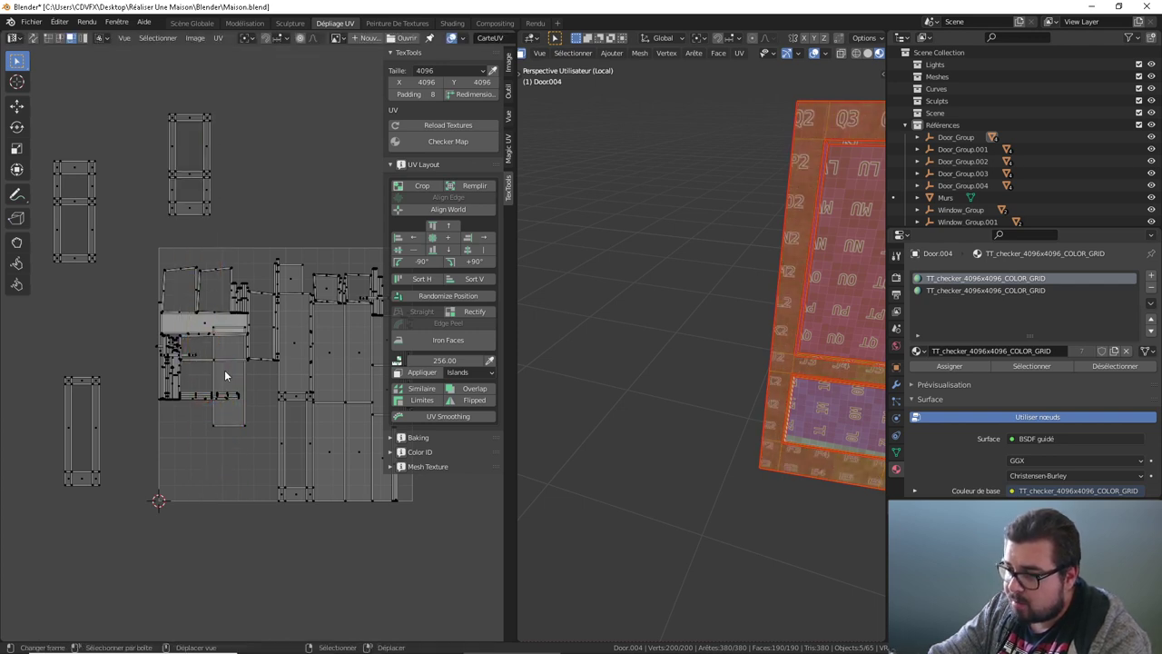
key("l")
right_click(228, 377)
left_click(228, 372)
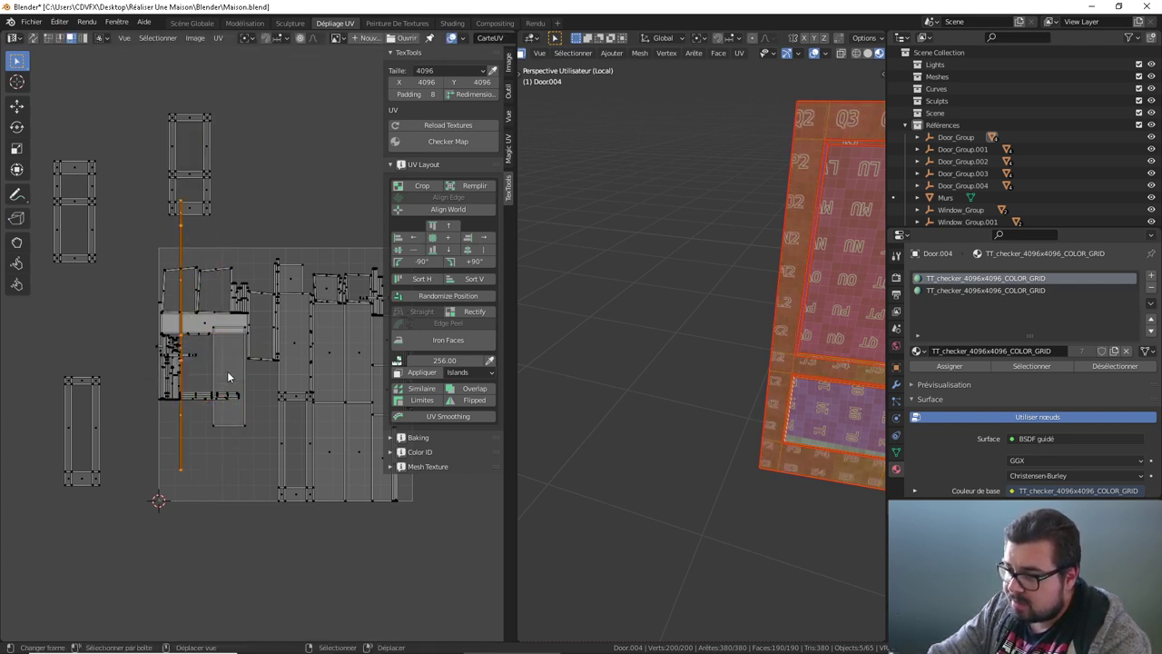
key("g")
left_click(320, 117)
Step: Rectify the small frame island near the top and drop it above the tile
left_click(300, 187)
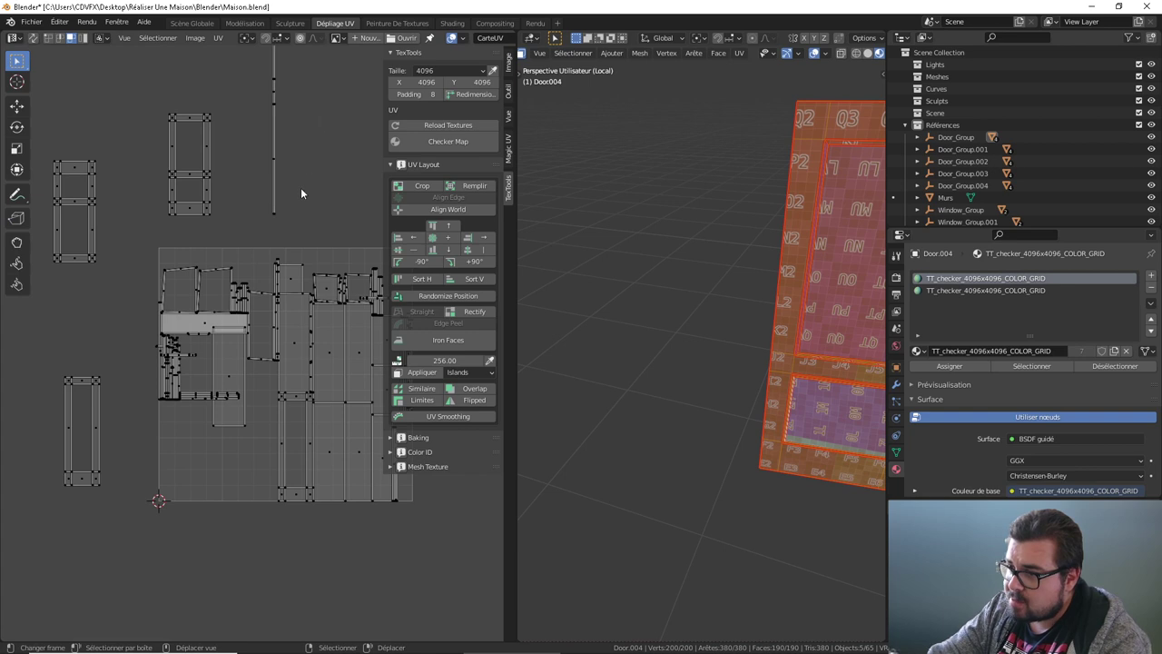
middle_click_drag(300, 187, 290, 248)
key("l")
right_click(218, 328)
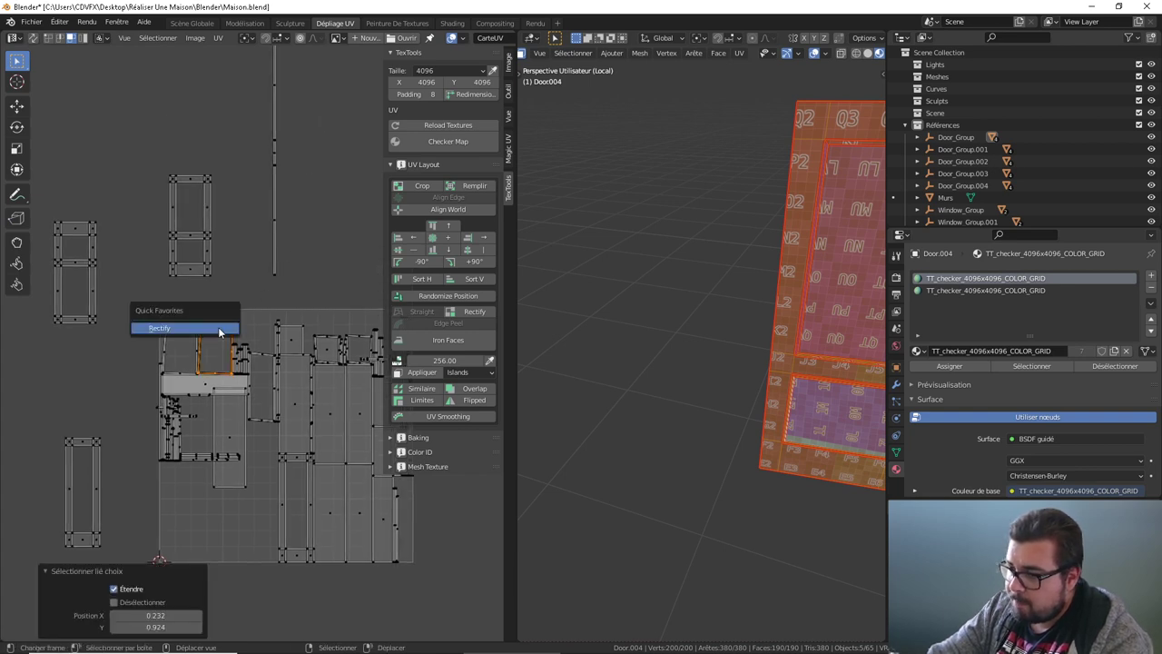
left_click(218, 329)
key("g")
left_click(280, 207)
Step: Rectify the strip at the tile's left edge and move it up-left out of the tile
left_click(203, 323)
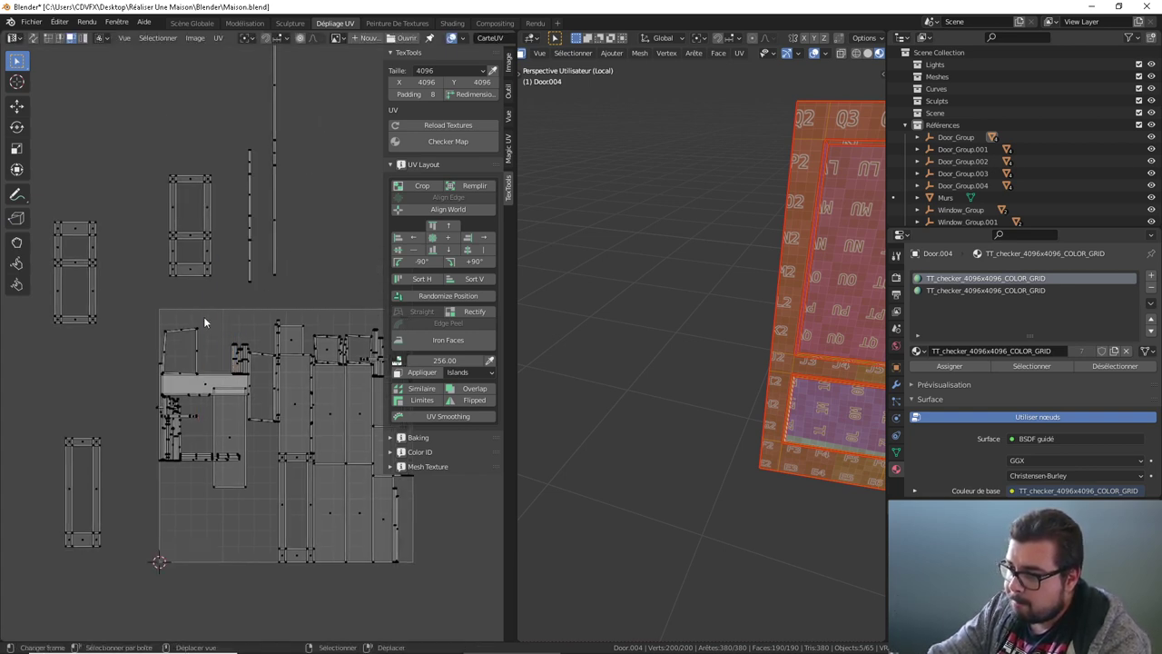
key("l")
right_click(184, 325)
left_click(181, 327)
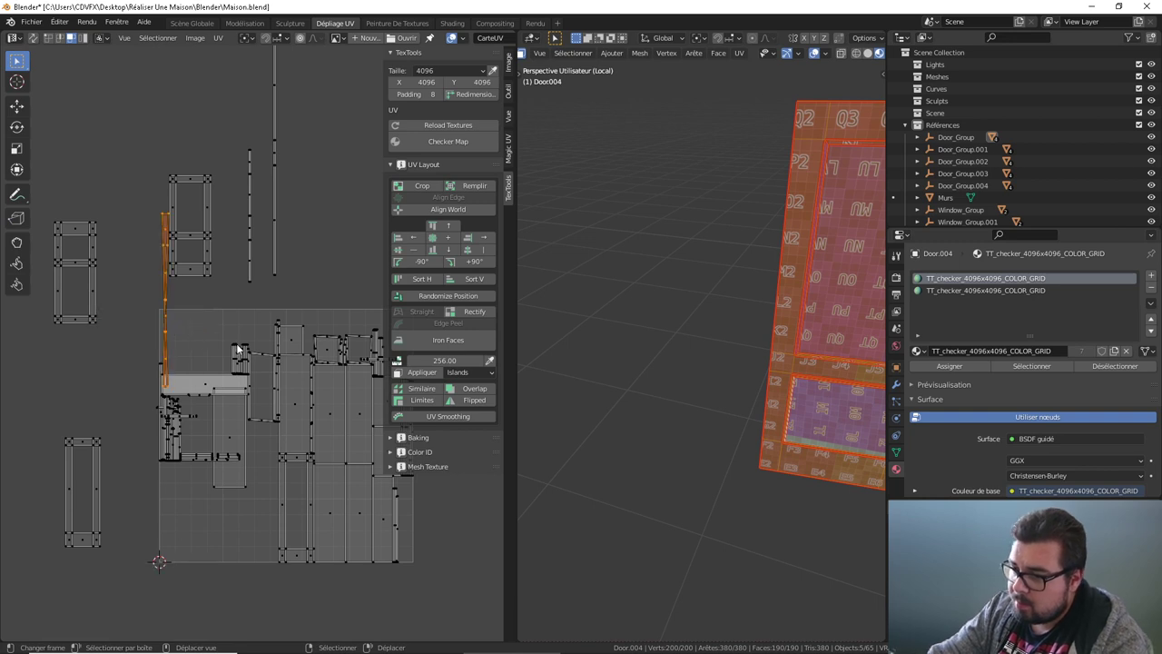
key("g")
left_click(212, 214)
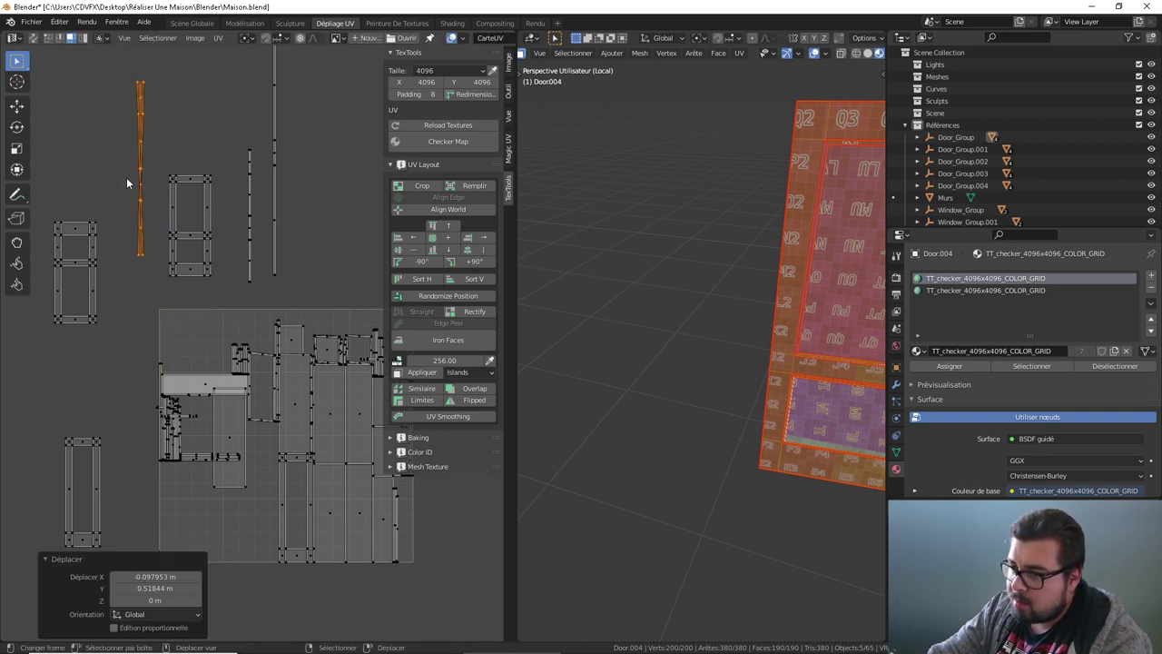
Step: Move the horizontal bar and thin vertical strip islands to the left of the tile
key("alt+a")
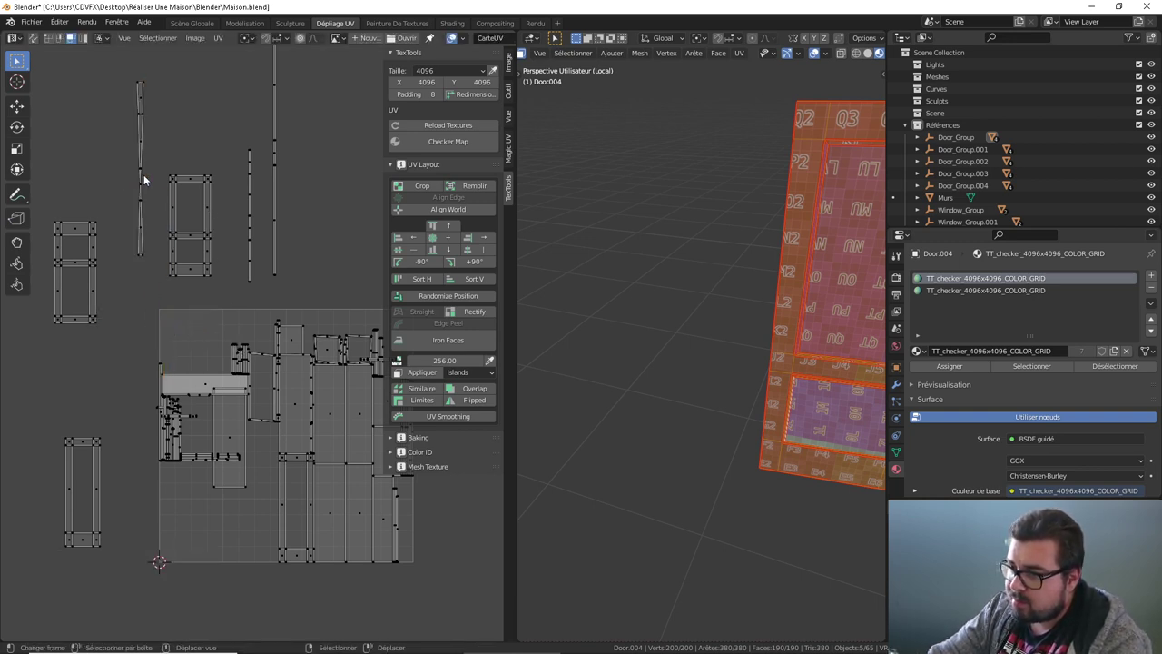
key("l")
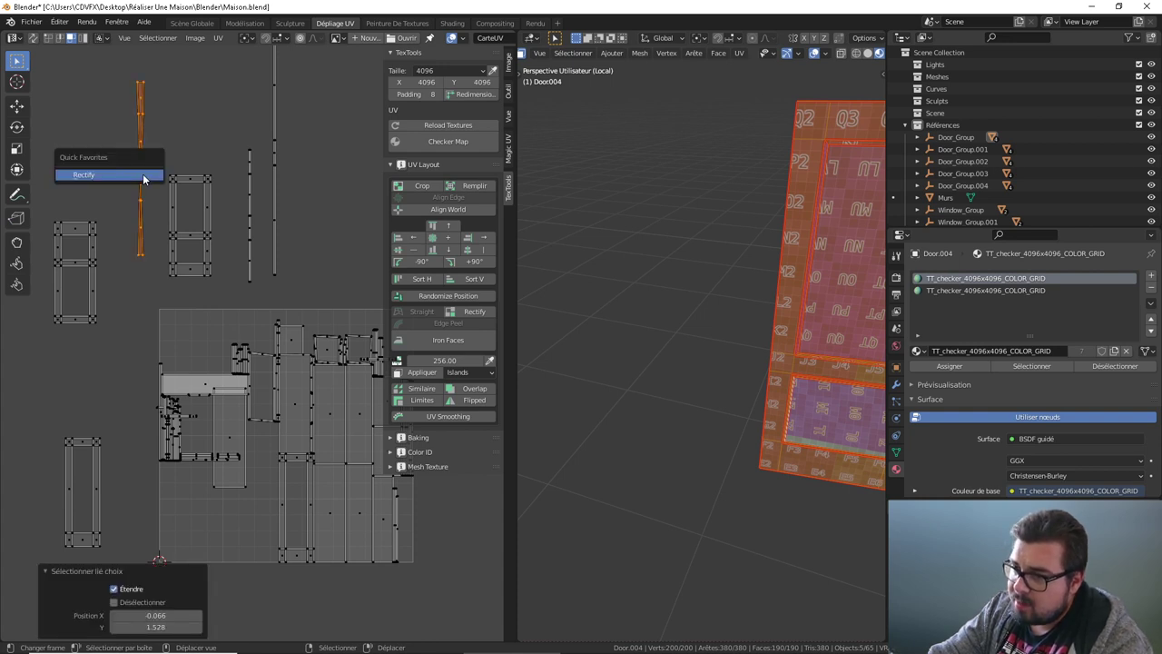
key("alt+a")
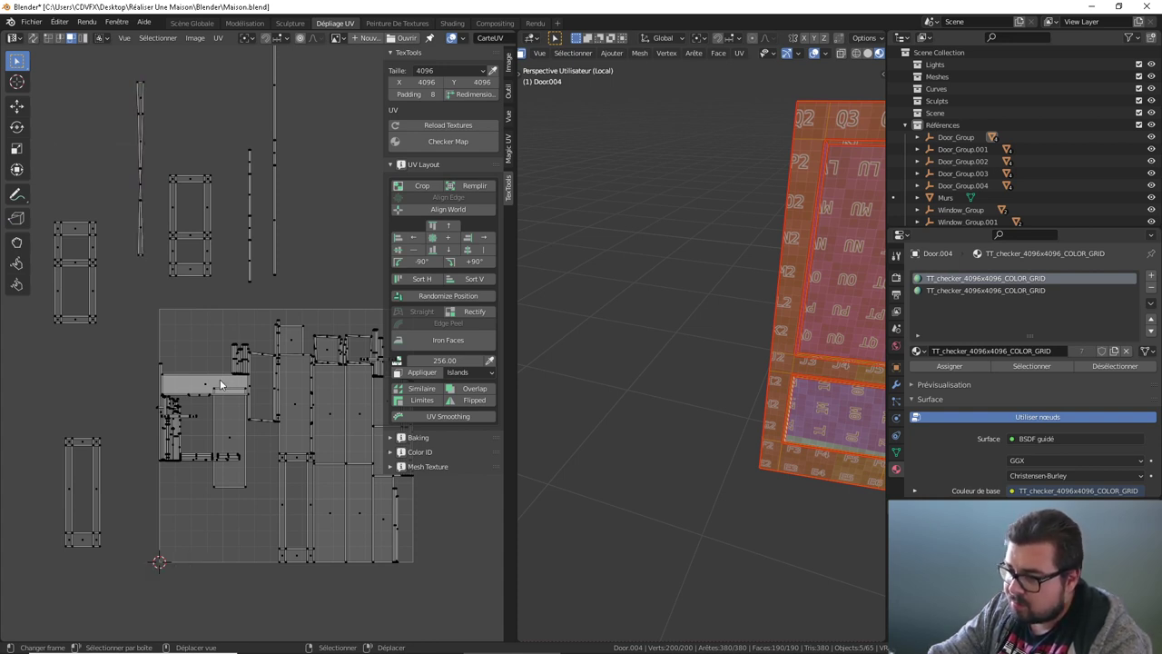
key("l")
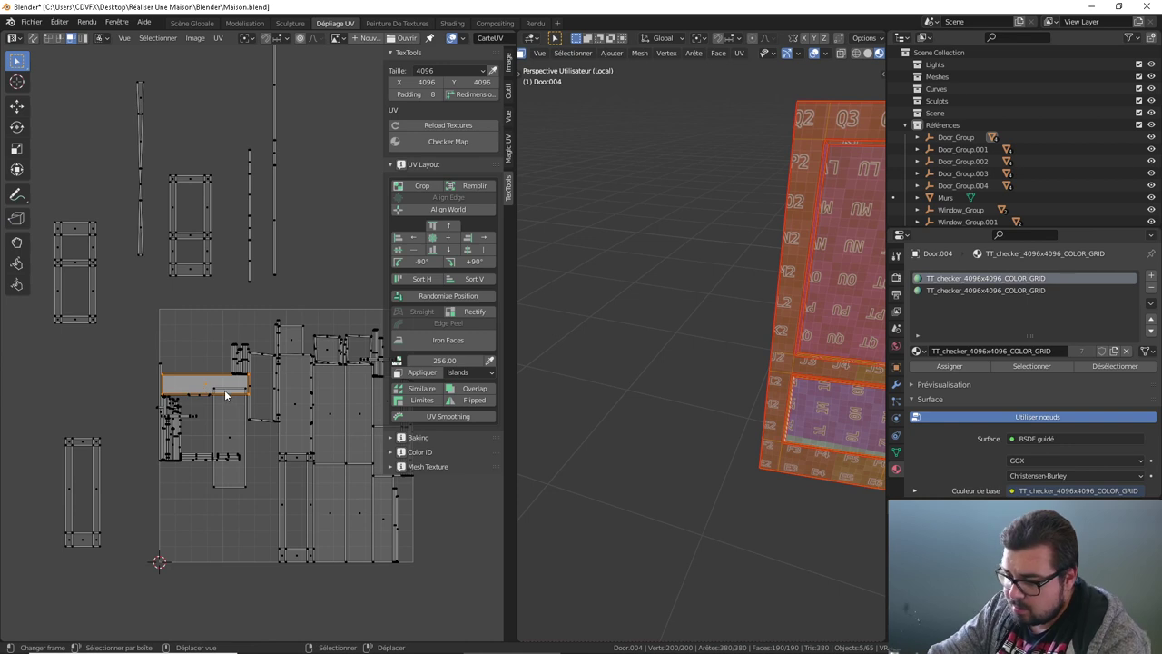
left_click_drag(226, 394, 64, 396)
key("l")
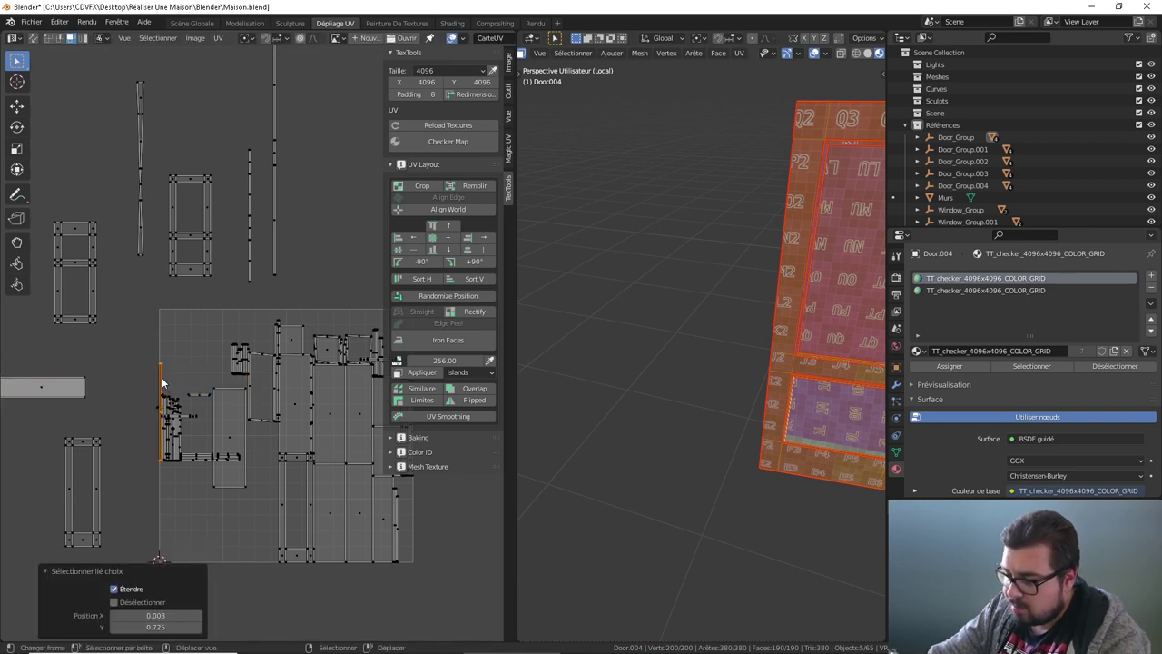
left_click_drag(179, 409, 136, 389)
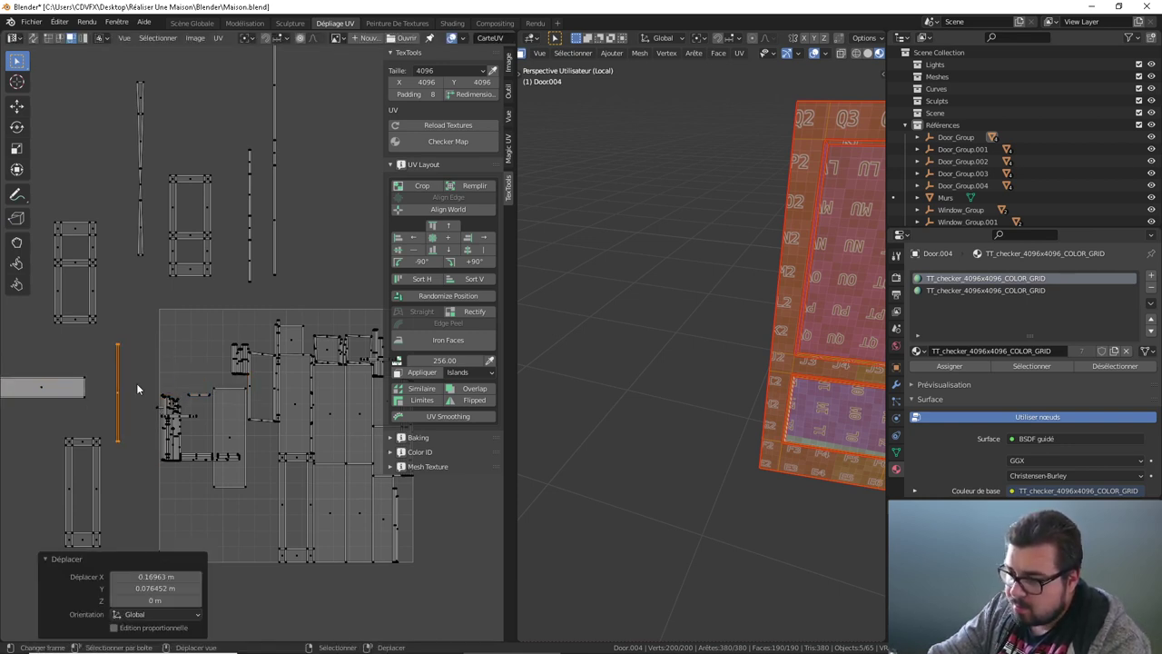
left_click(136, 383)
Step: Rectify the narrow frame island and check the nearby strip sections
key("l")
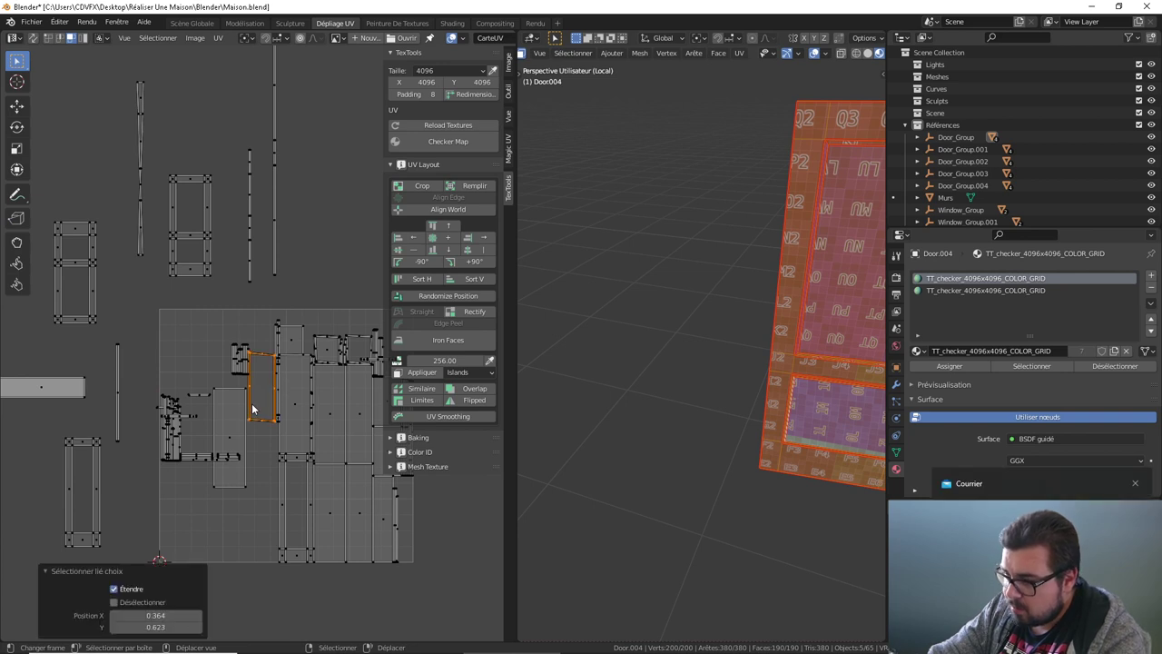
right_click(255, 406)
left_click(255, 408)
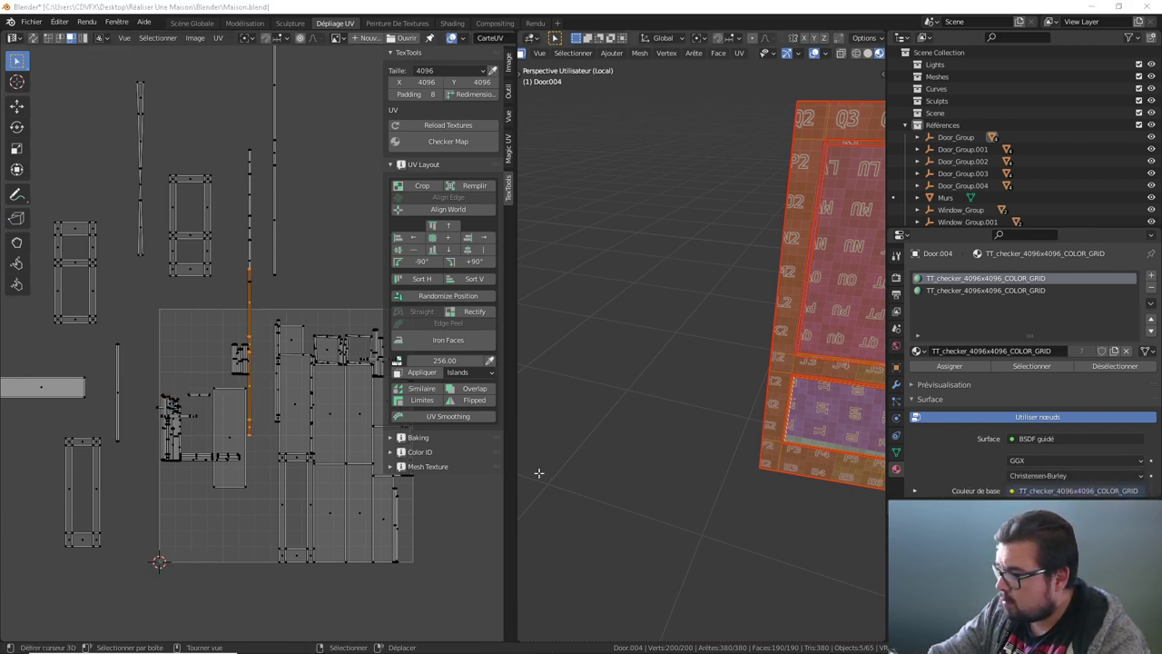
left_click(265, 300)
key("l")
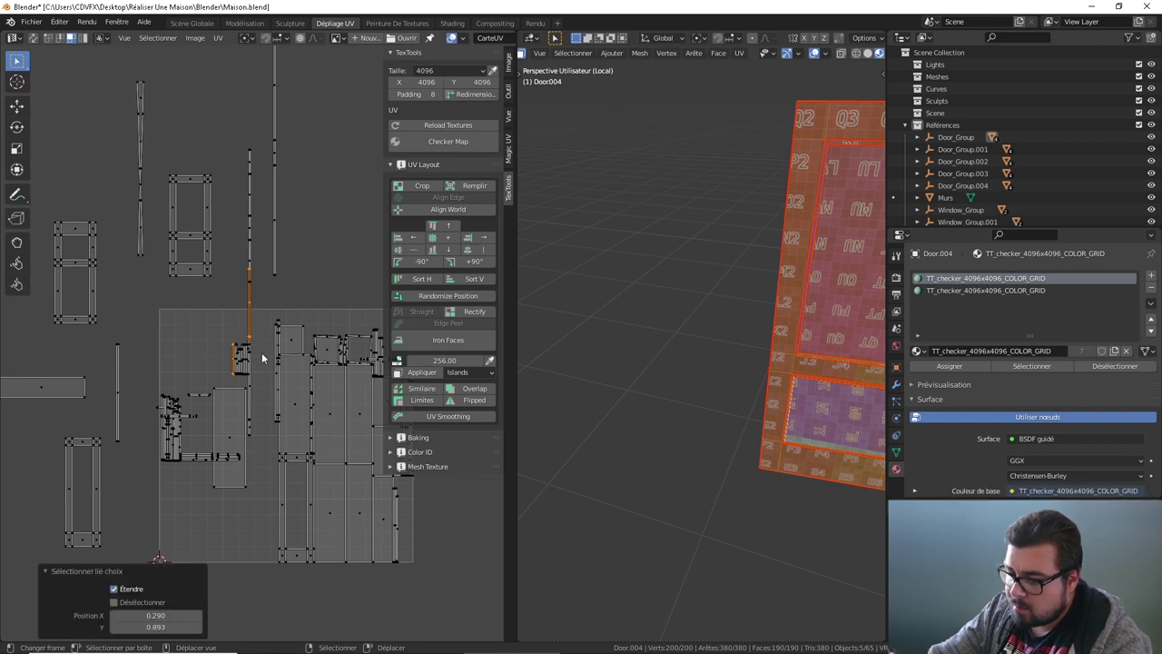
left_click(261, 353)
middle_click_drag(267, 360, 265, 344)
Step: Move the tall island at the tile bottom out to the upper right
key("a")
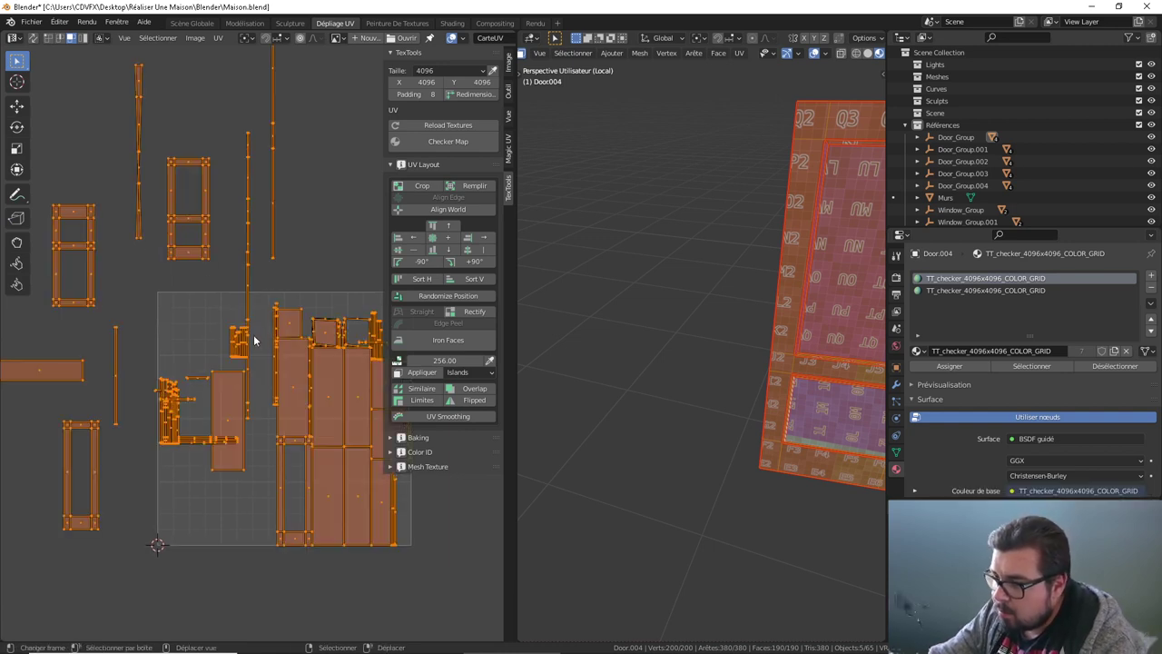
key("alt+a")
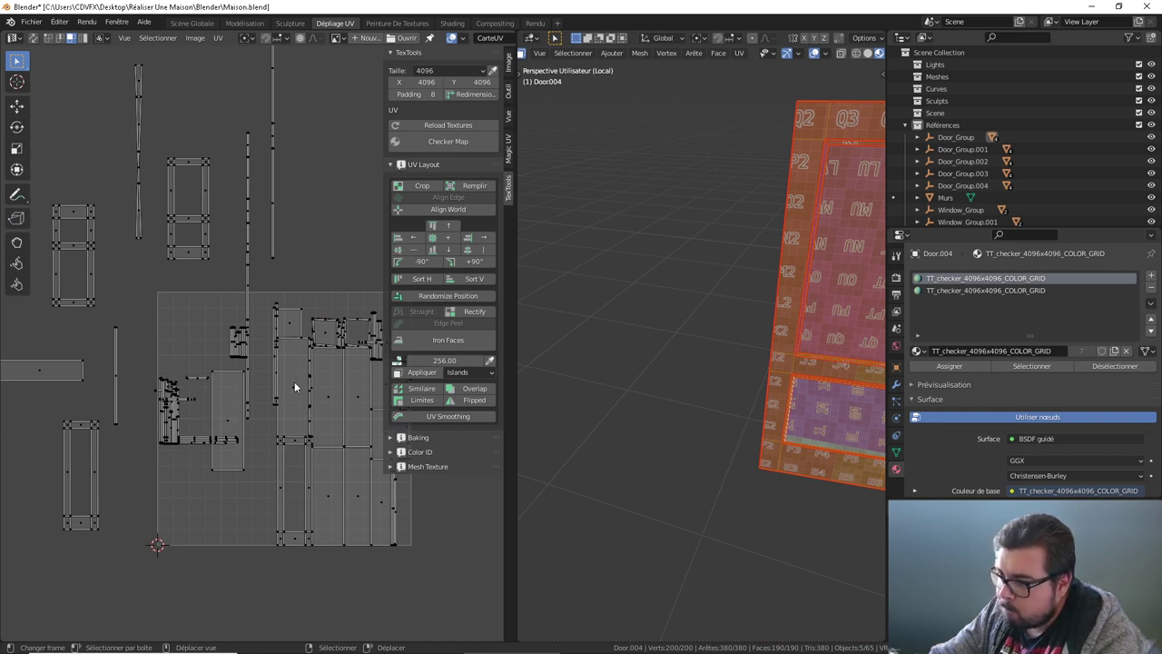
key("l")
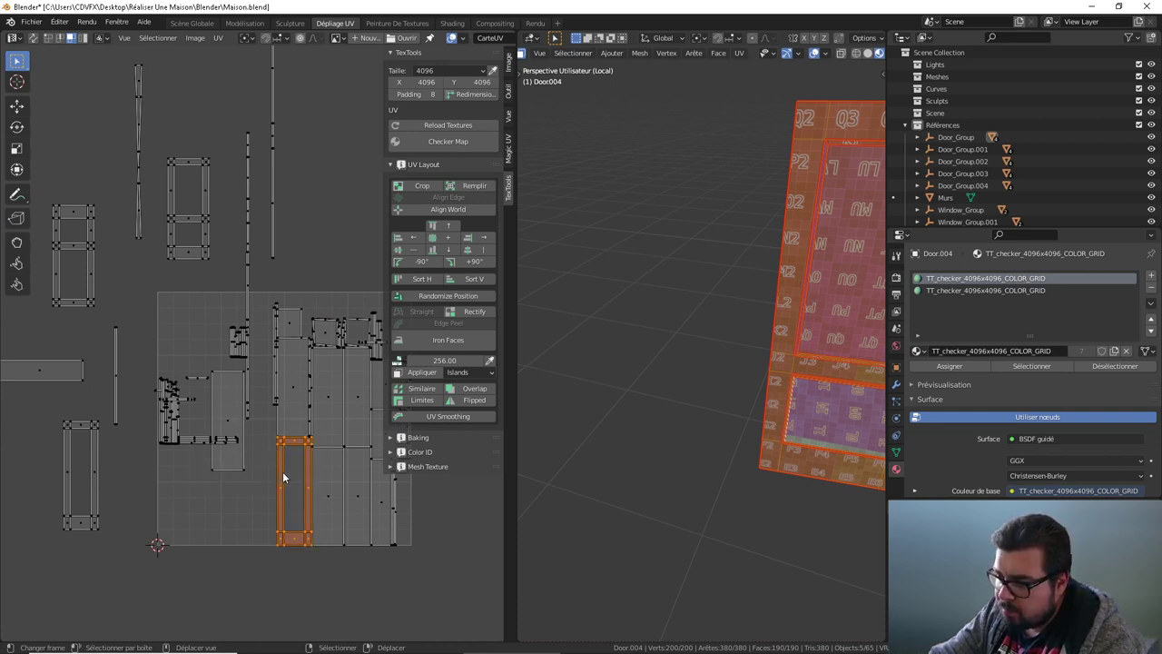
key("g")
left_click(300, 223)
left_click(299, 274)
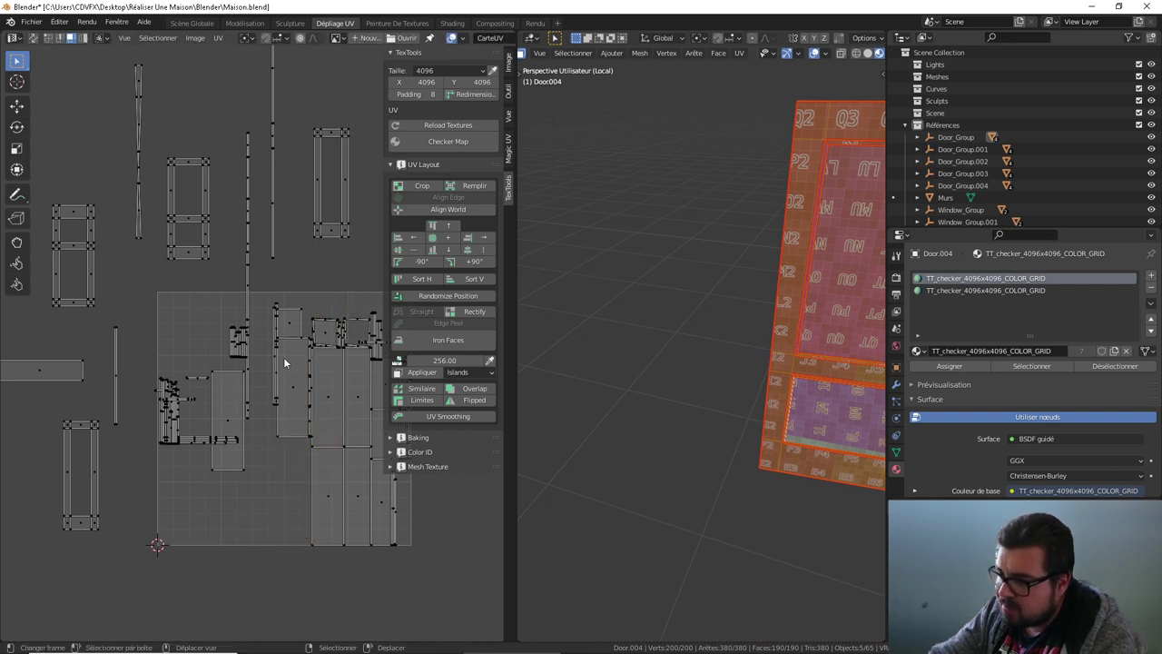
Step: Place the next tall panel island above the tile, upper right
key("l")
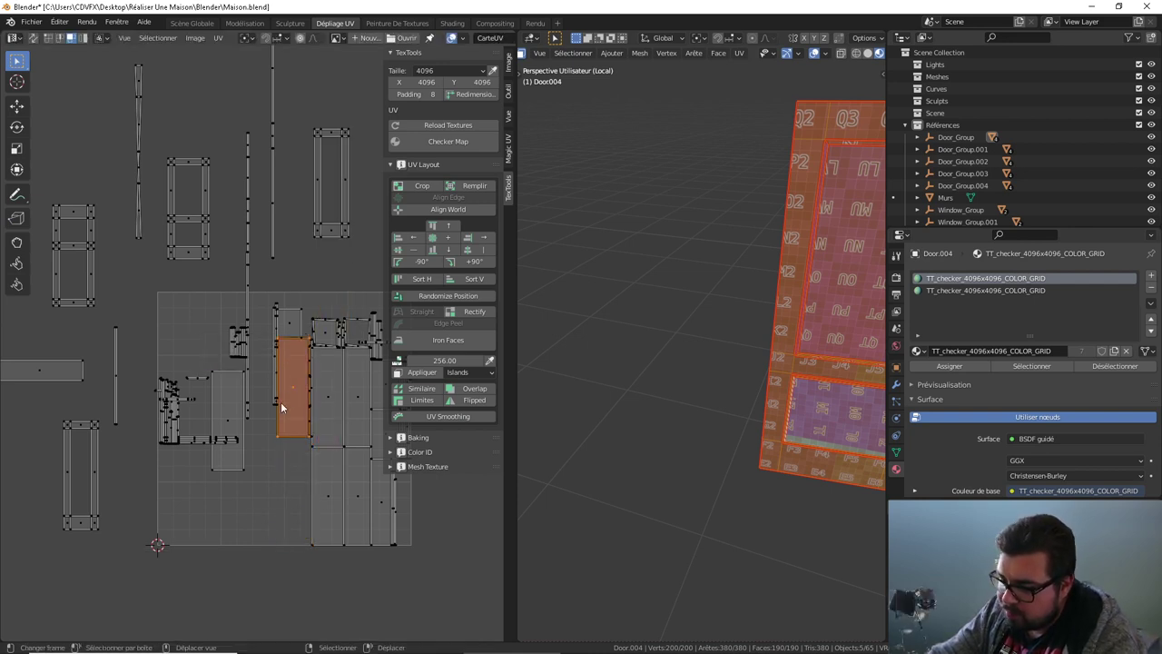
key("g")
left_click(358, 138)
left_click(343, 264)
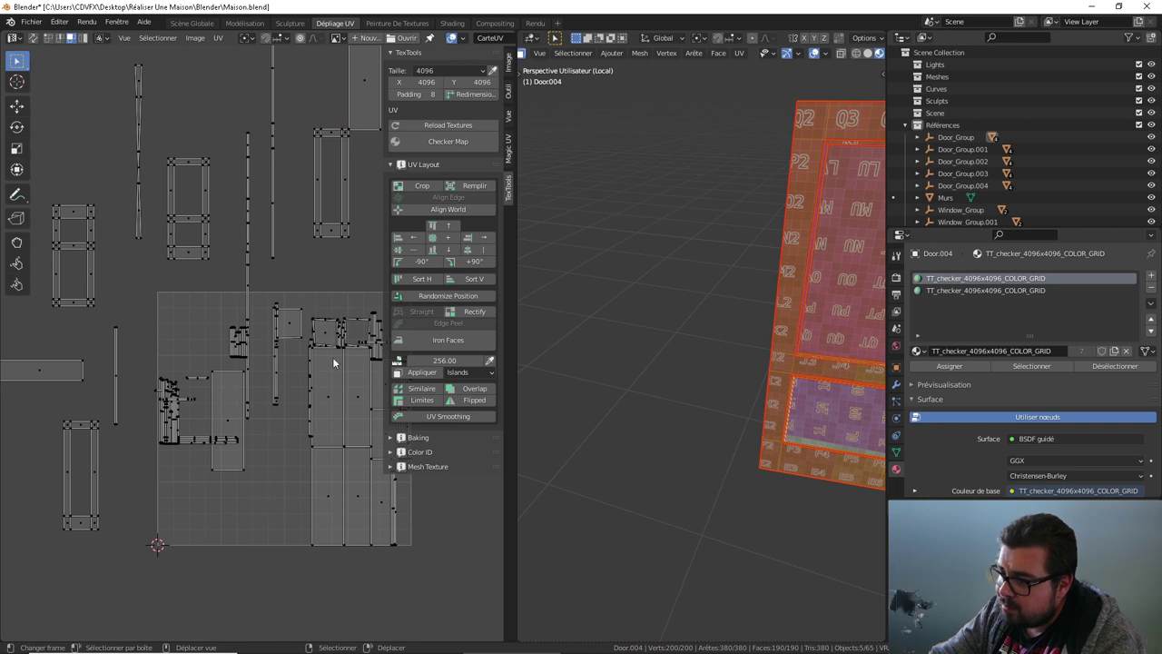
key("l")
middle_click_drag(330, 368, 269, 354)
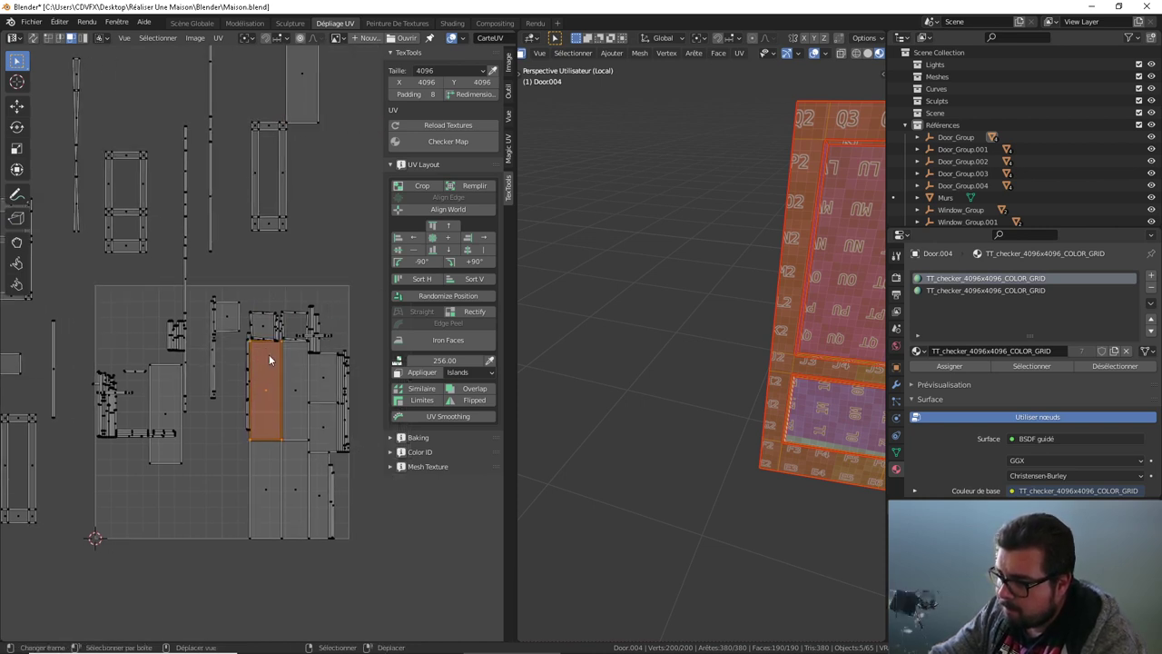
left_click(270, 367)
Step: Move the tall rectangular island above the tile and another island below it
key("l")
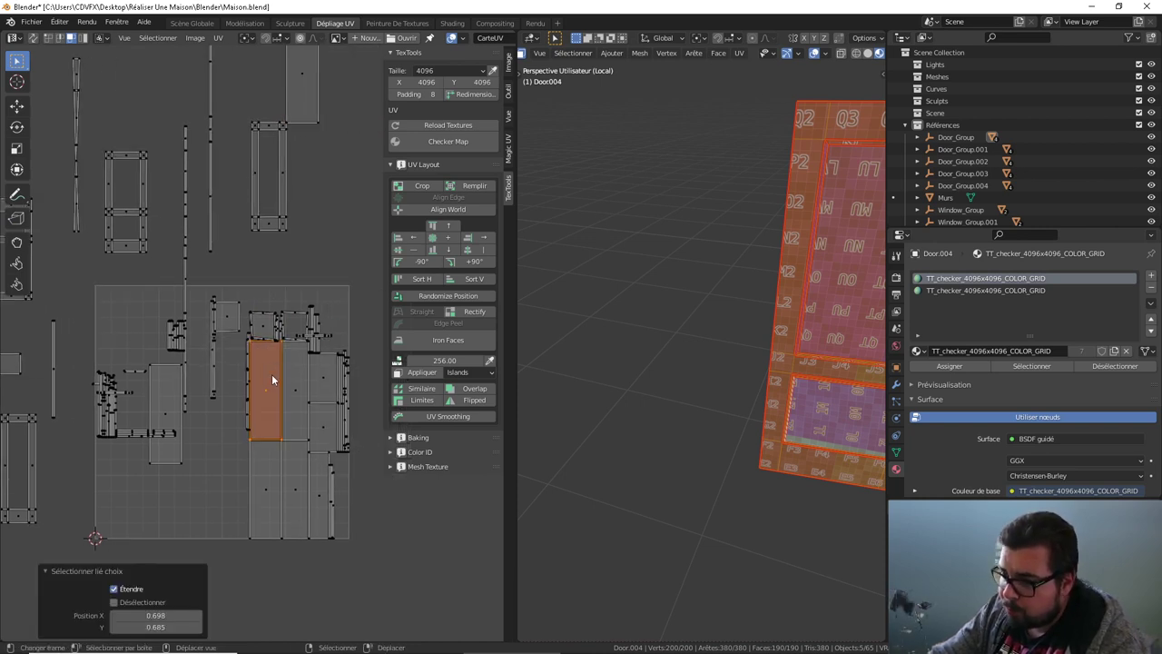
key("g")
left_click(363, 176)
left_click(349, 287)
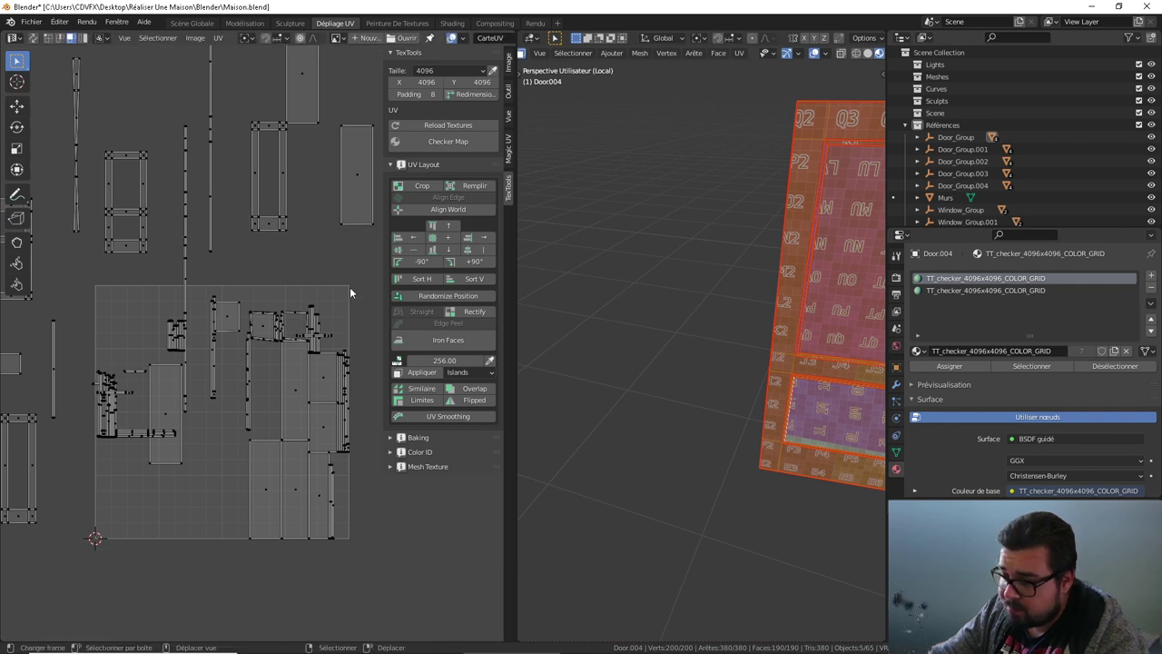
key("l")
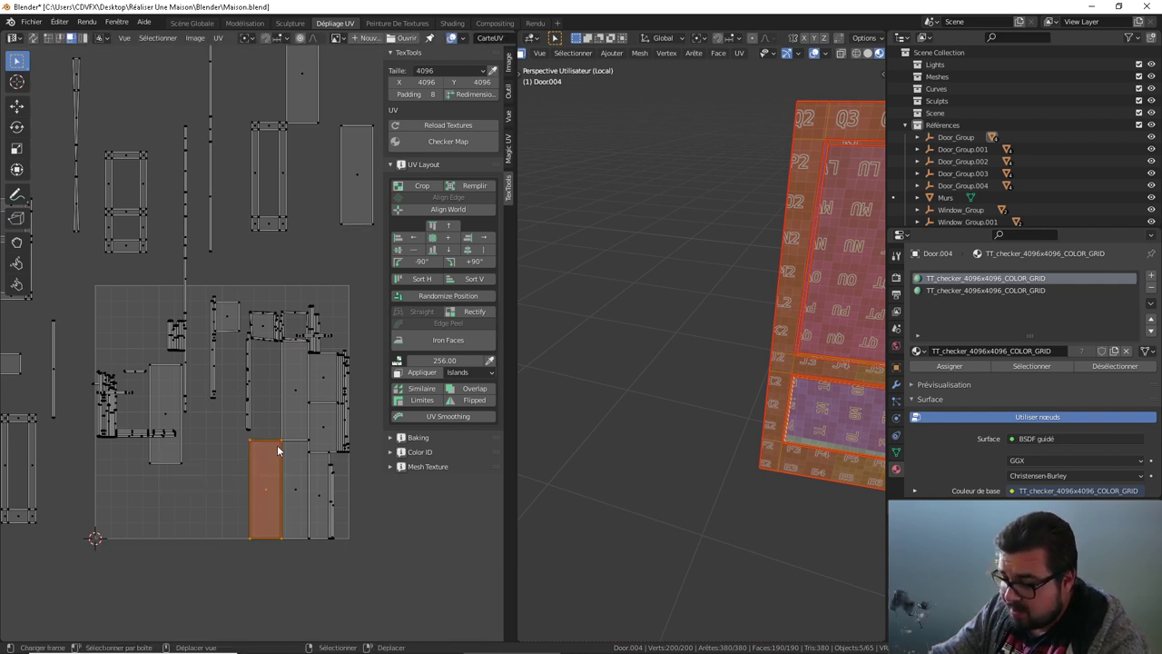
key("g")
left_click(417, 577)
Step: Rectify an island via Quick Favorites and place it above the tile
left_click(189, 438)
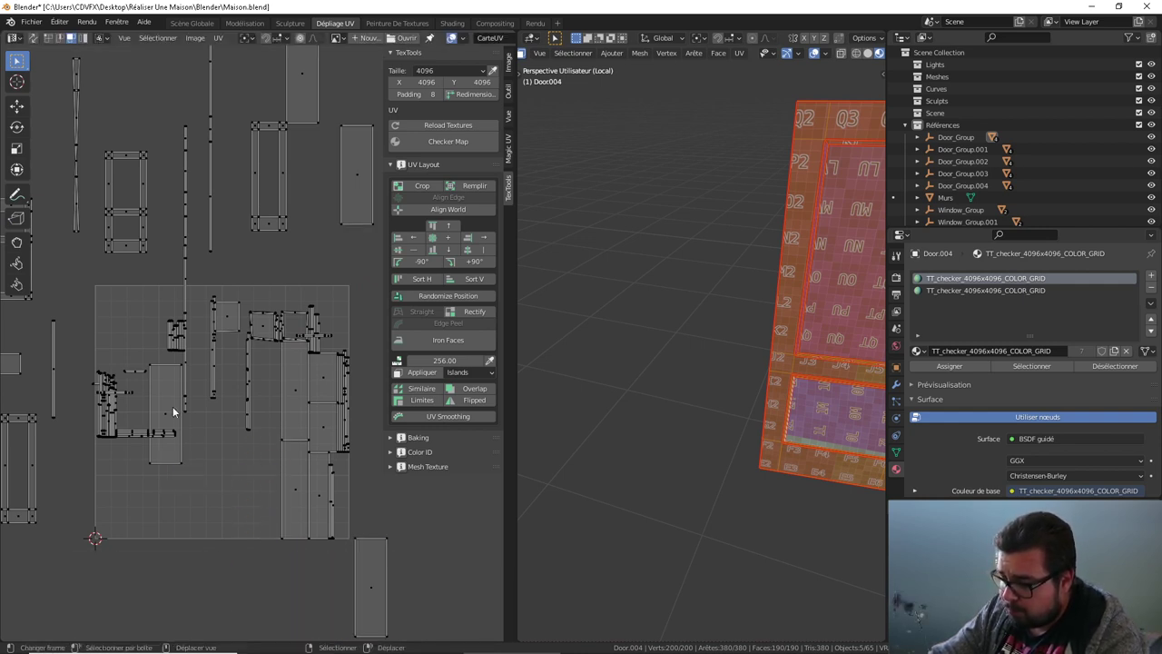
key("l")
key("q")
left_click(174, 413)
key("g")
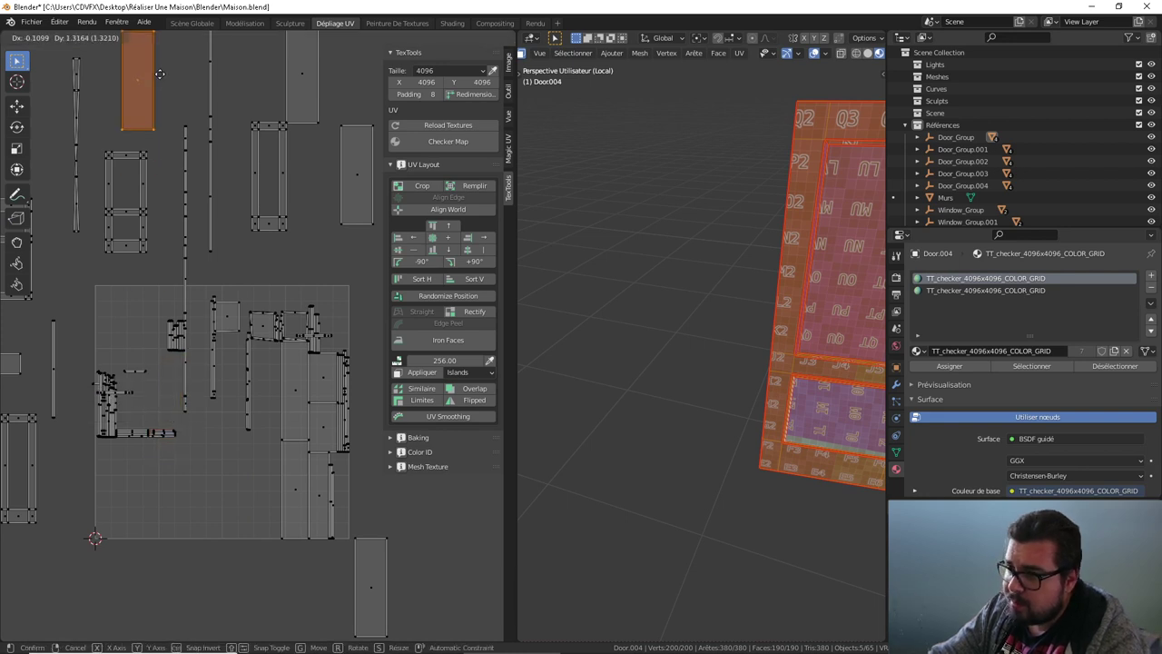
left_click(182, 134)
key("alt+a")
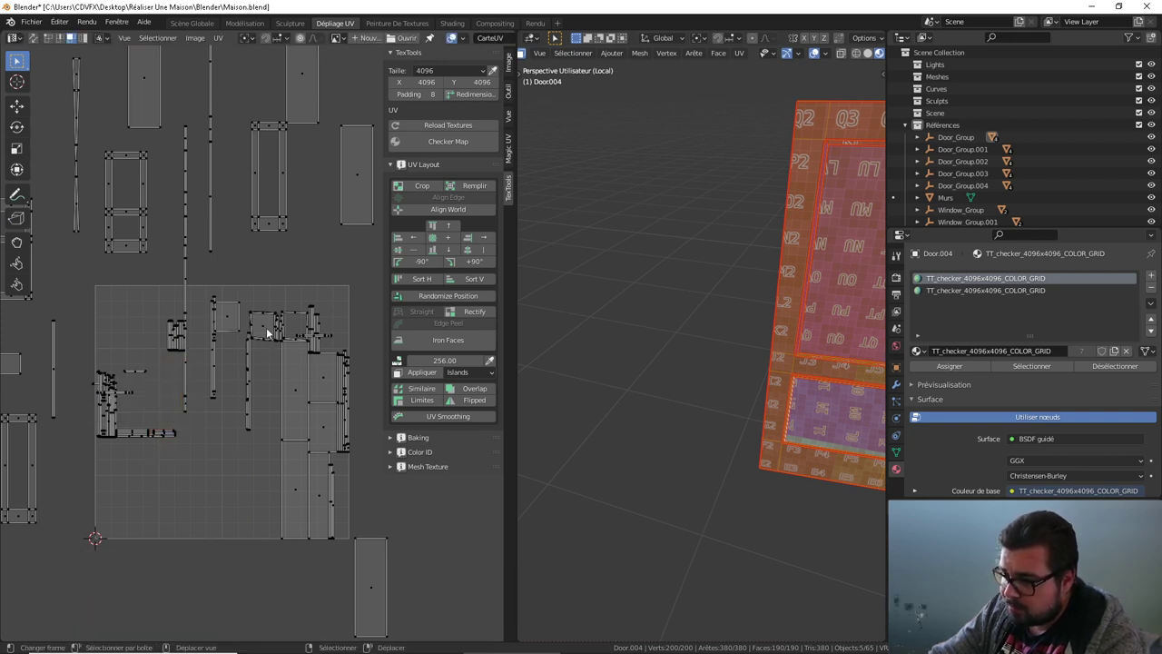
Step: Rectify the next island, undo the stretched result, and frame the door in the 3D view
key("l")
key("q")
left_click(269, 332)
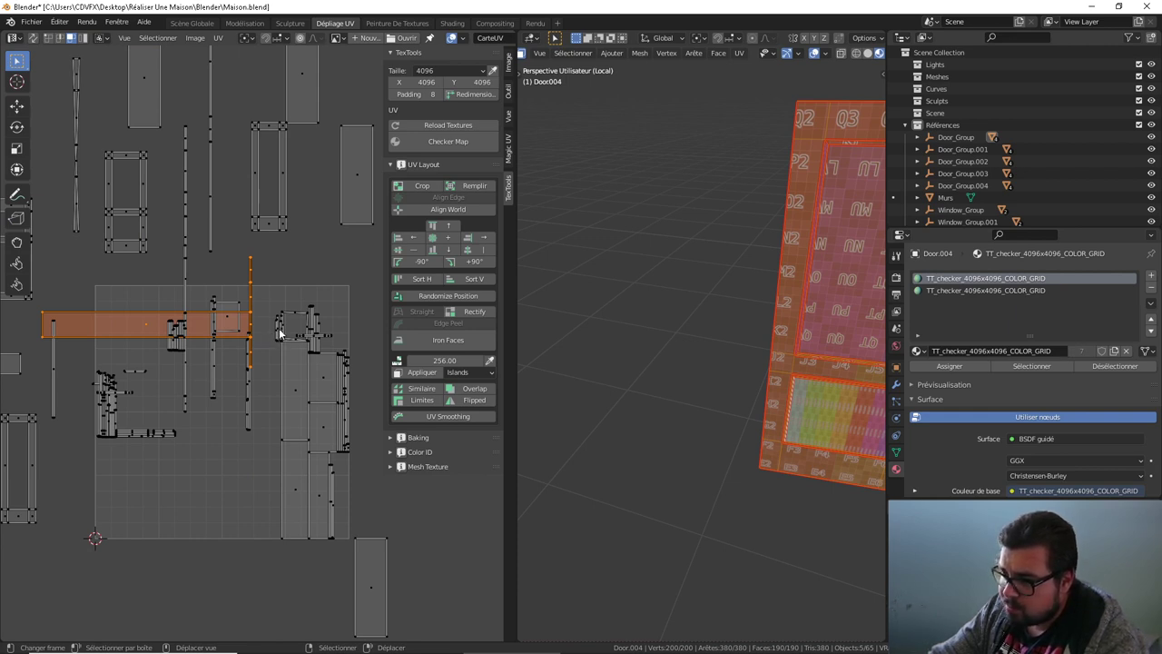
key("ctrl+z")
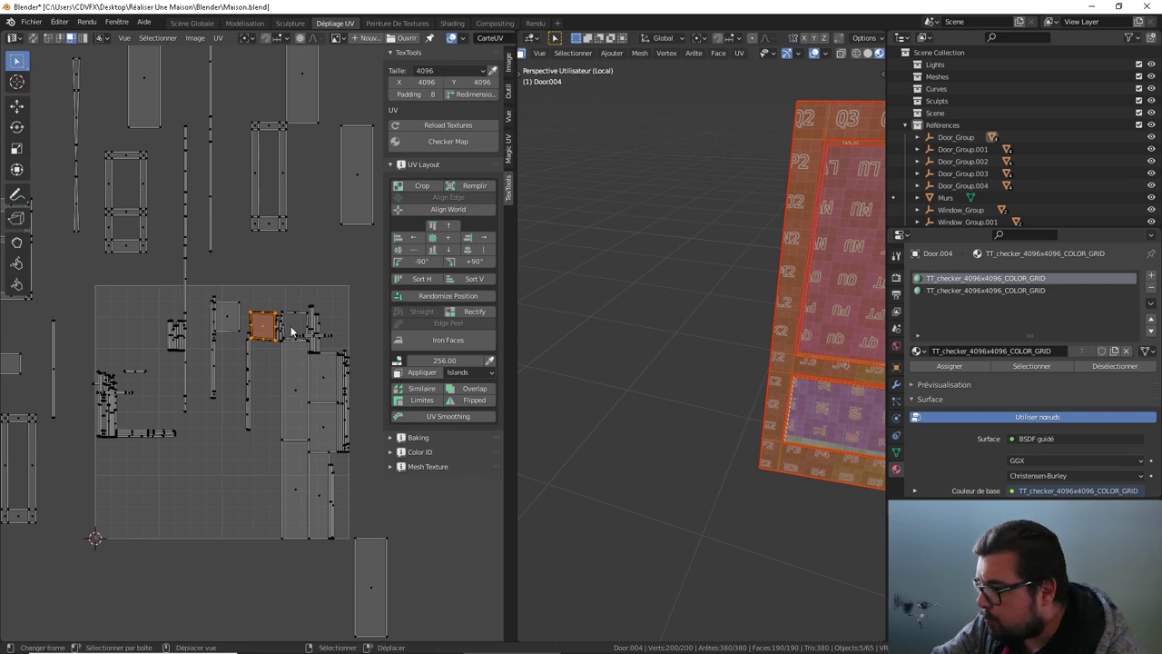
key("KP_Decimal")
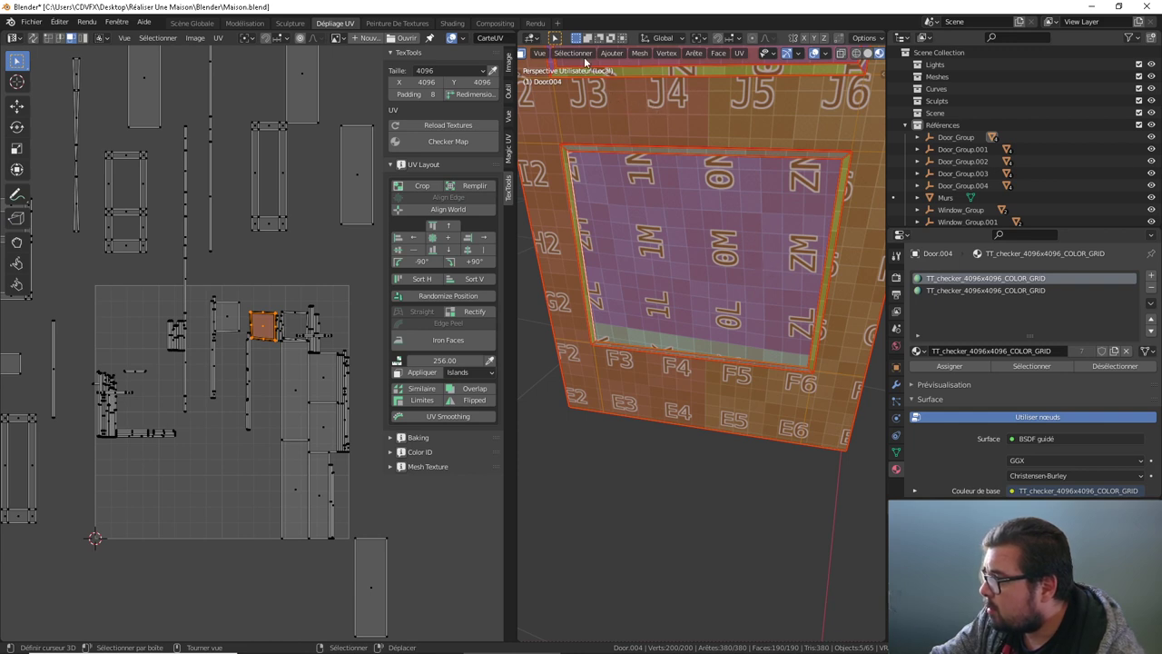
Step: Clear the door selection and select the faces using the first checker material
scroll(586, 62, "up", 3)
key("alt+a")
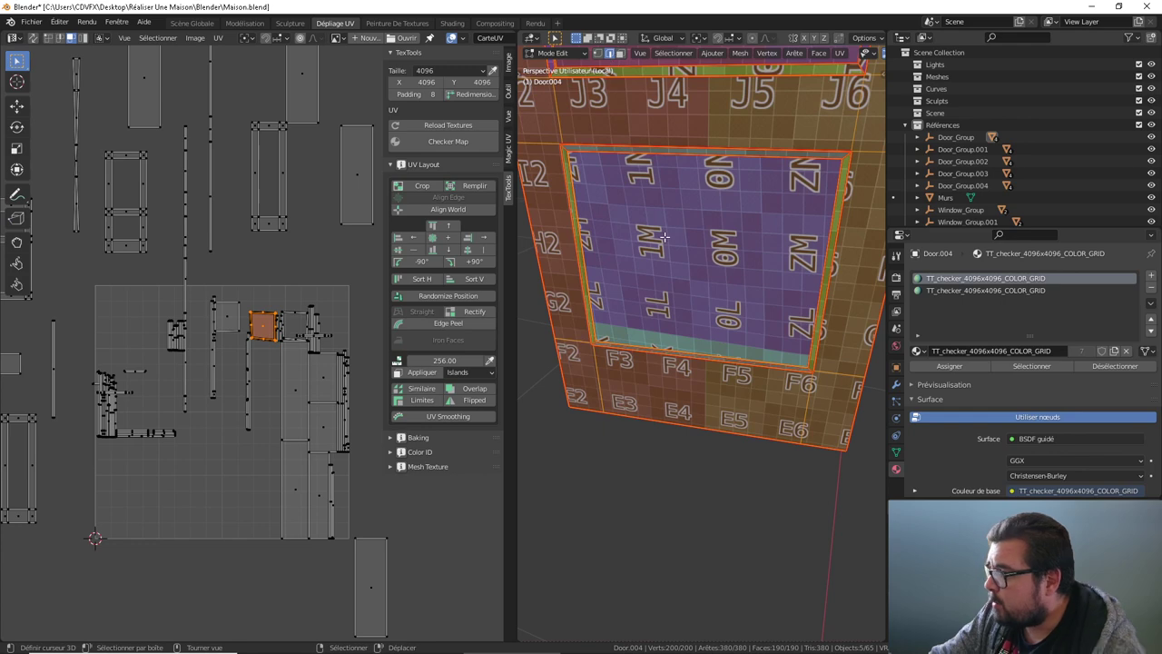
key("a")
left_click(658, 193)
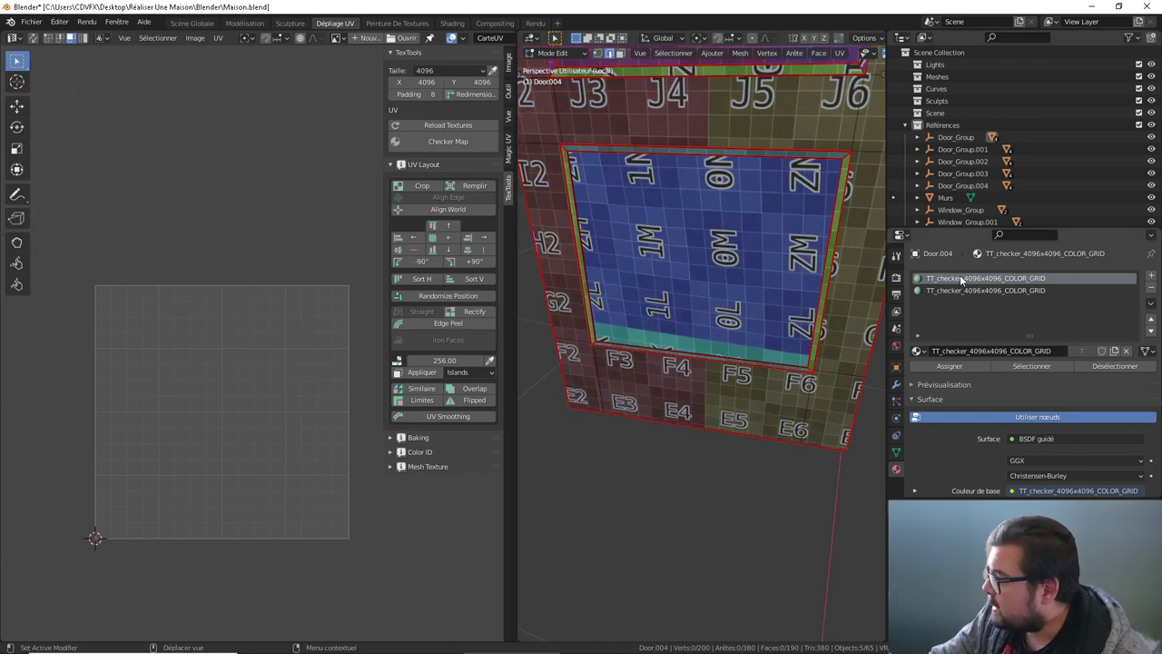
left_click(1033, 366)
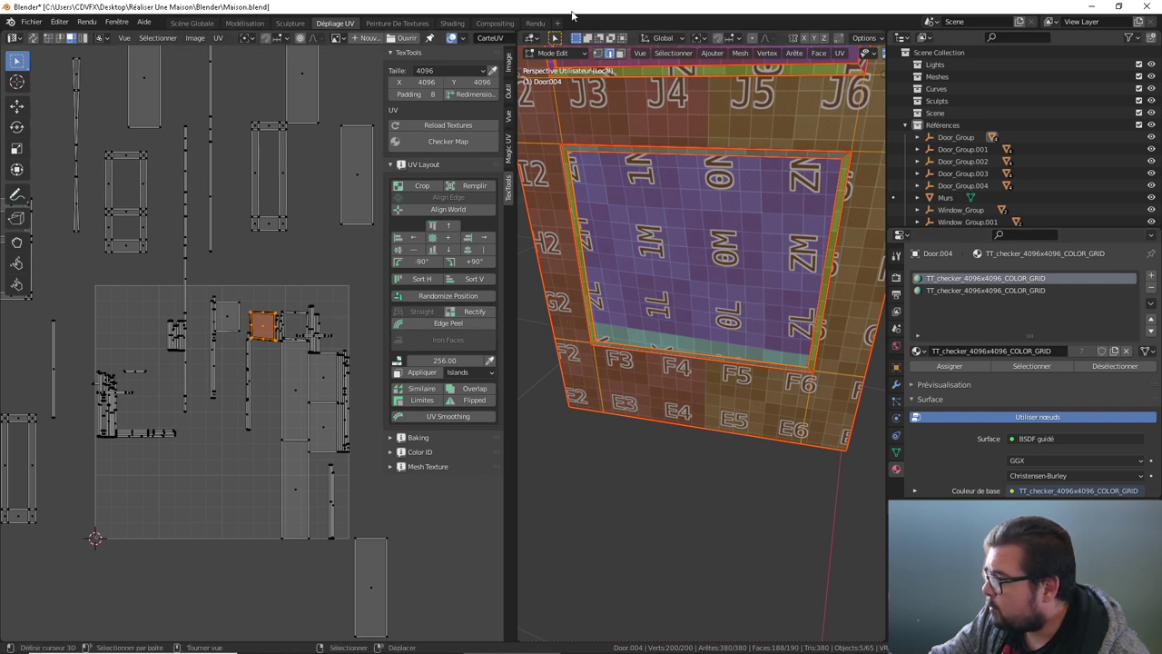
Step: Switch to face select mode, try selecting single door faces, then deselect all
left_click(622, 55)
left_click(642, 210)
right_click(641, 209)
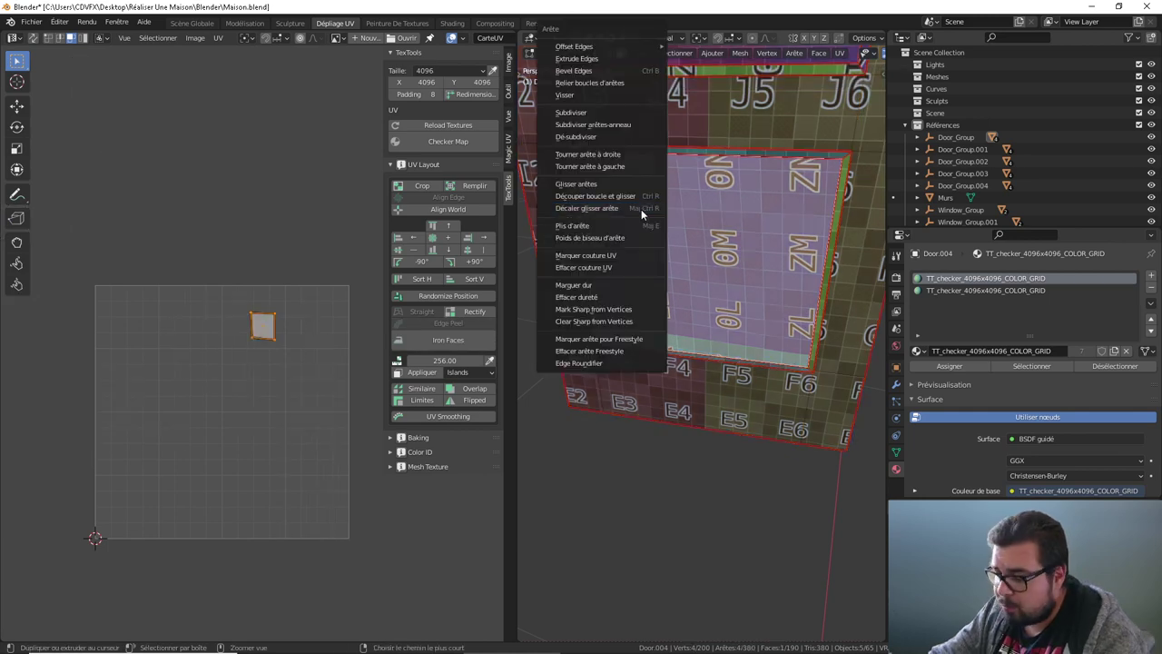
left_click(631, 249)
key("w")
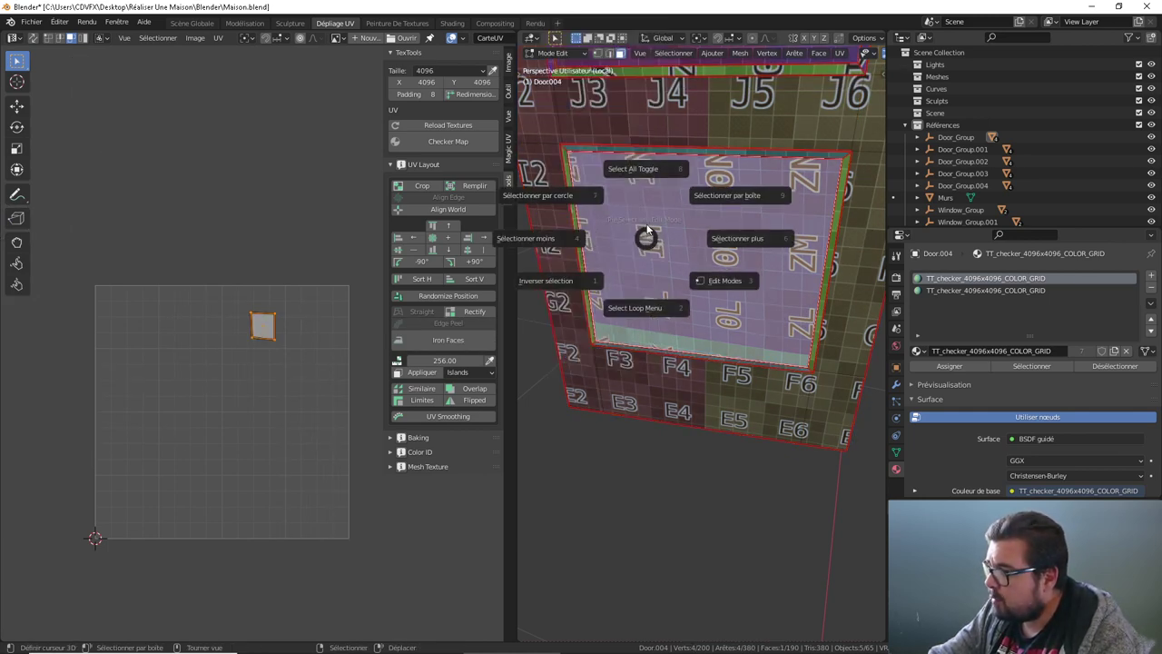
left_click(643, 164)
middle_click_drag(627, 189, 559, 218)
left_click(557, 219)
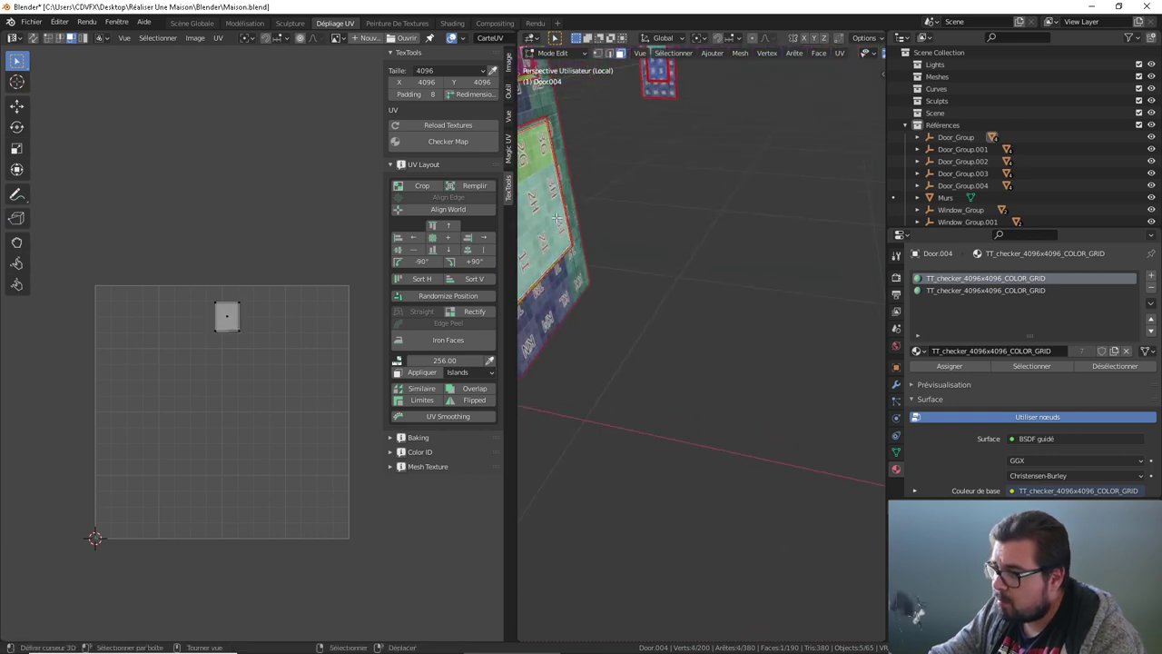
right_click(557, 218)
left_click(545, 250)
key("w")
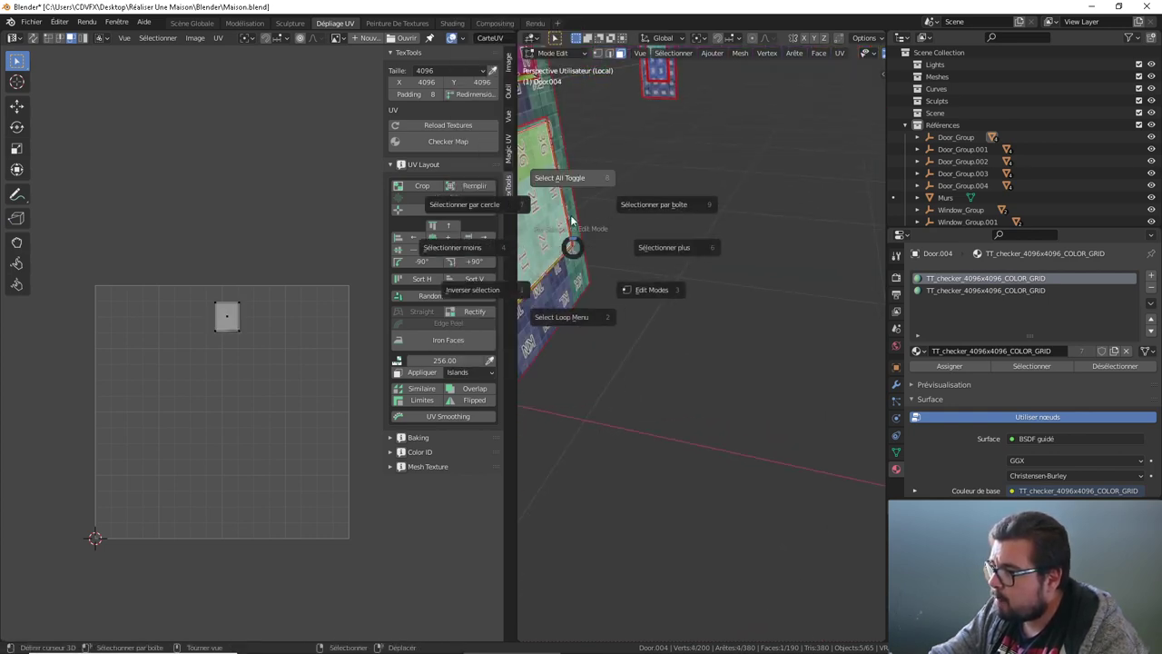
left_click(573, 178)
Step: Make Door.003 active, frame it, and mark the selected edges as a UV seam
mouse_move(571, 246)
middle_mouse_down()
mouse_move(720, 234)
mouse_move(734, 300)
middle_mouse_up()
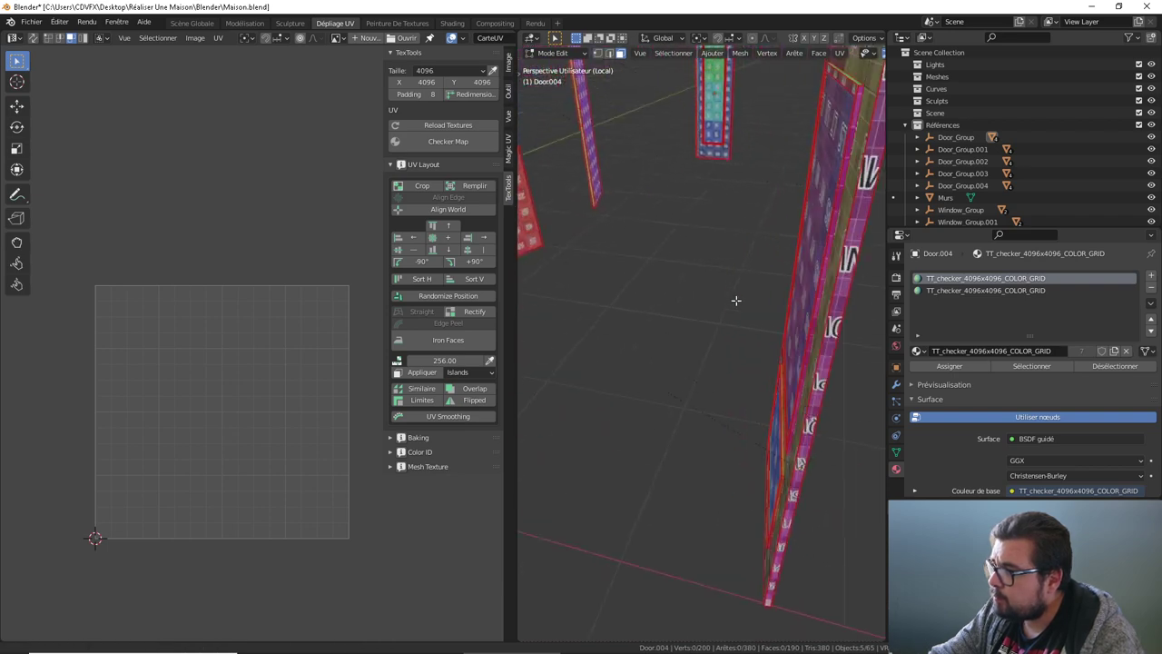
left_click(744, 114)
key("KP_Decimal")
scroll(681, 172, "down", 6)
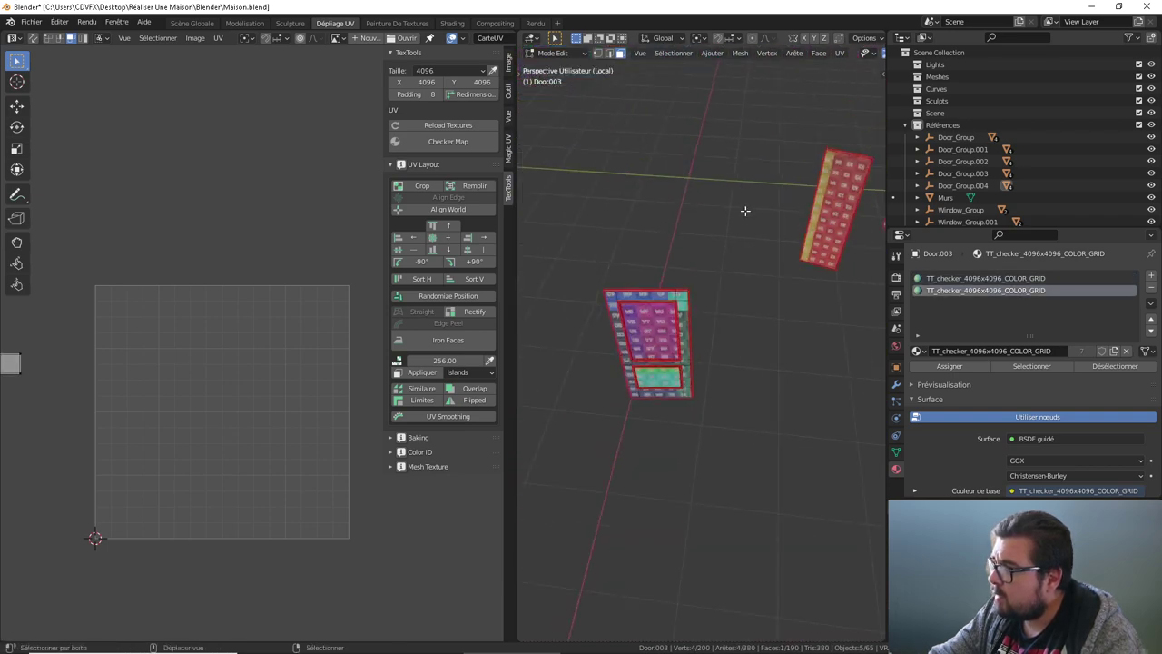
mouse_move(744, 210)
middle_mouse_down()
mouse_move(771, 279)
mouse_move(709, 236)
middle_mouse_up()
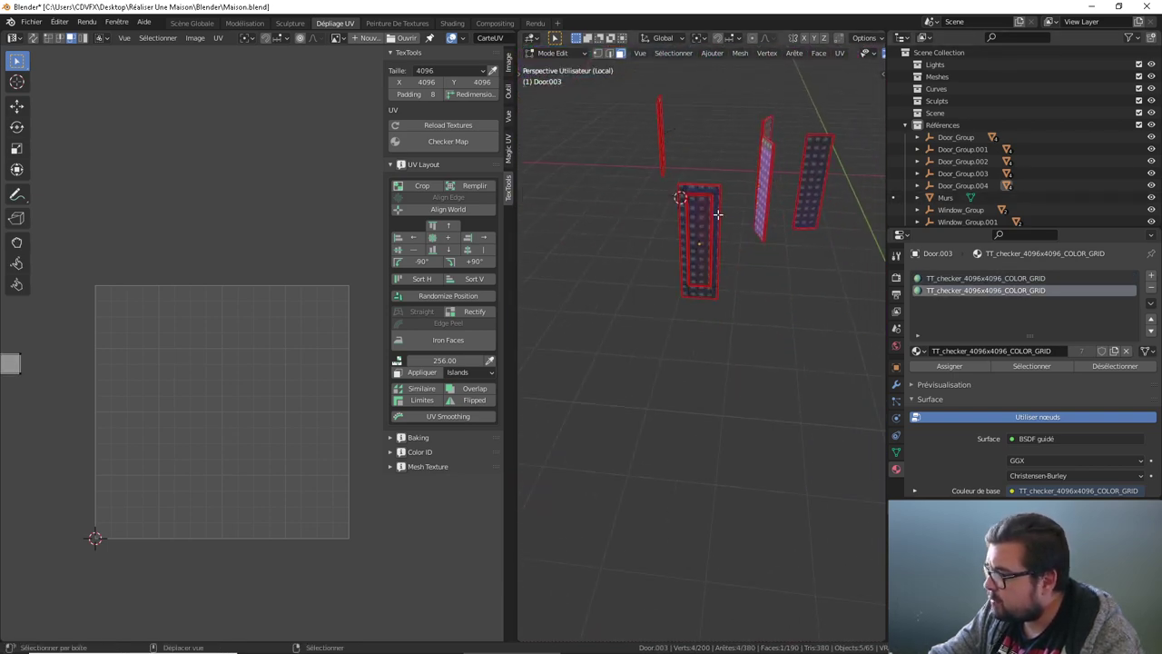
left_click(707, 236)
key("ctrl+e")
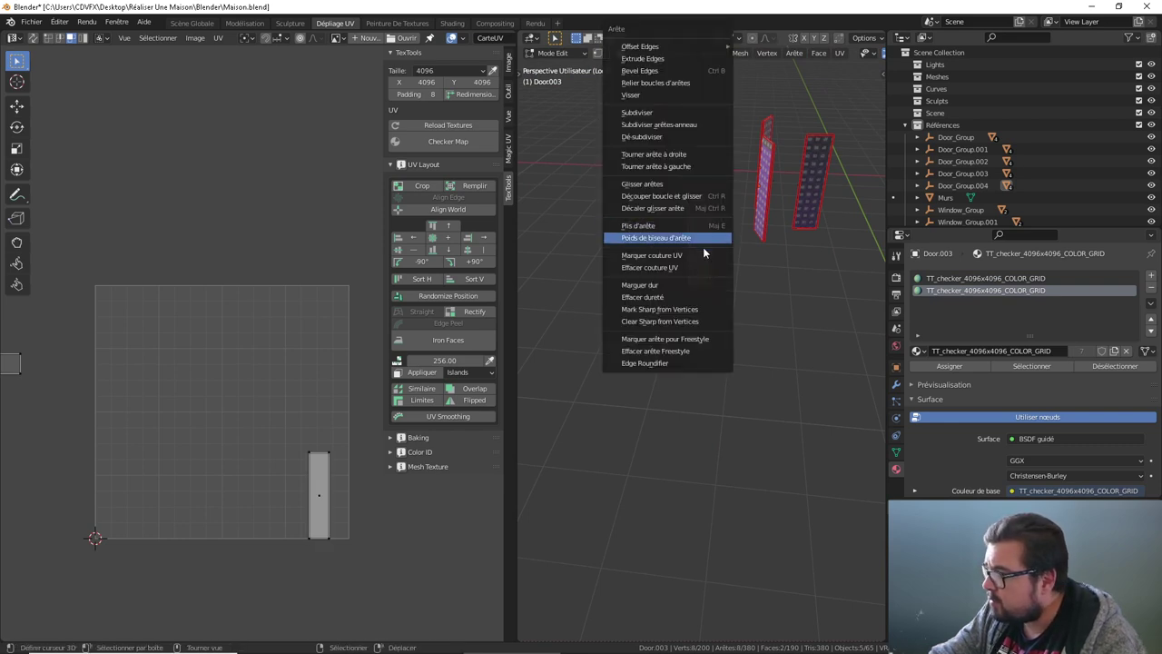
key("Escape")
key("ctrl+e")
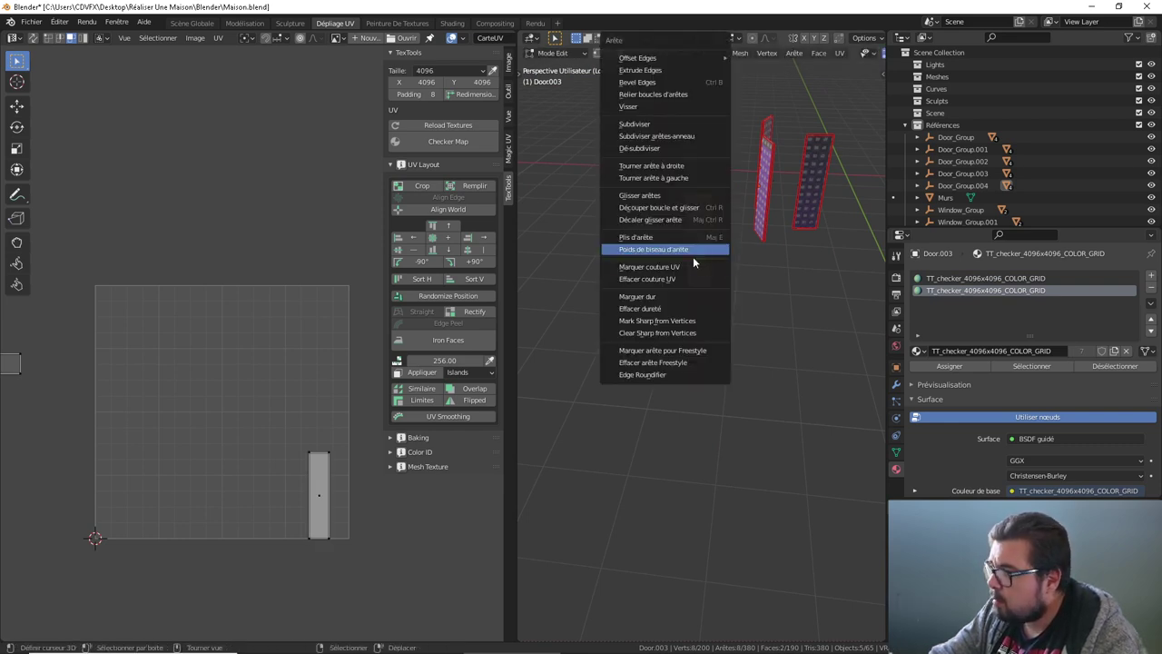
left_click(704, 246)
Step: Clear the selection and select Door.003's faces using the first checker material slot
key("a")
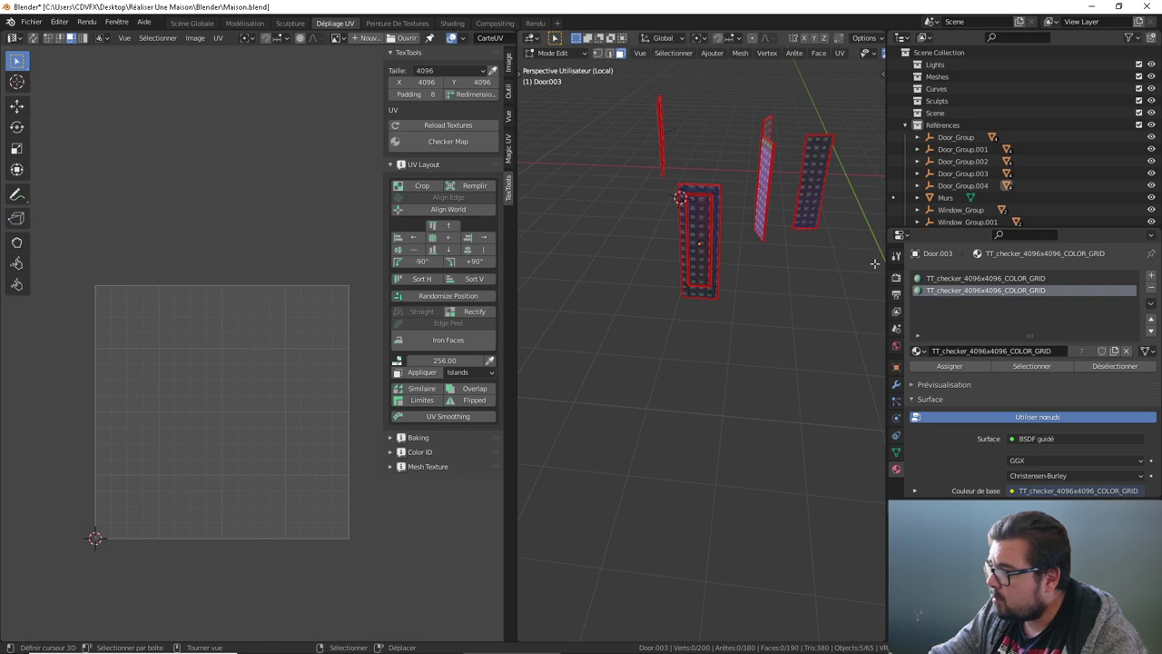
left_click(945, 277)
left_click(1004, 362)
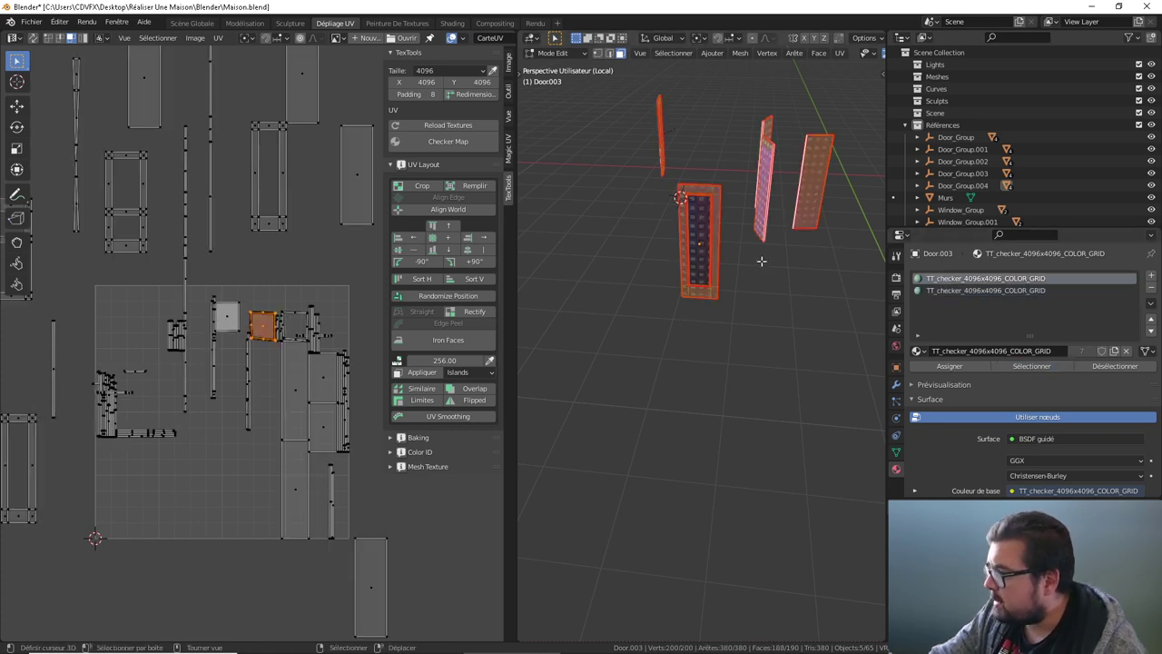
Step: Unwrap the selected door faces and move the thin edge strip left of the tile
key("u")
left_click(714, 227)
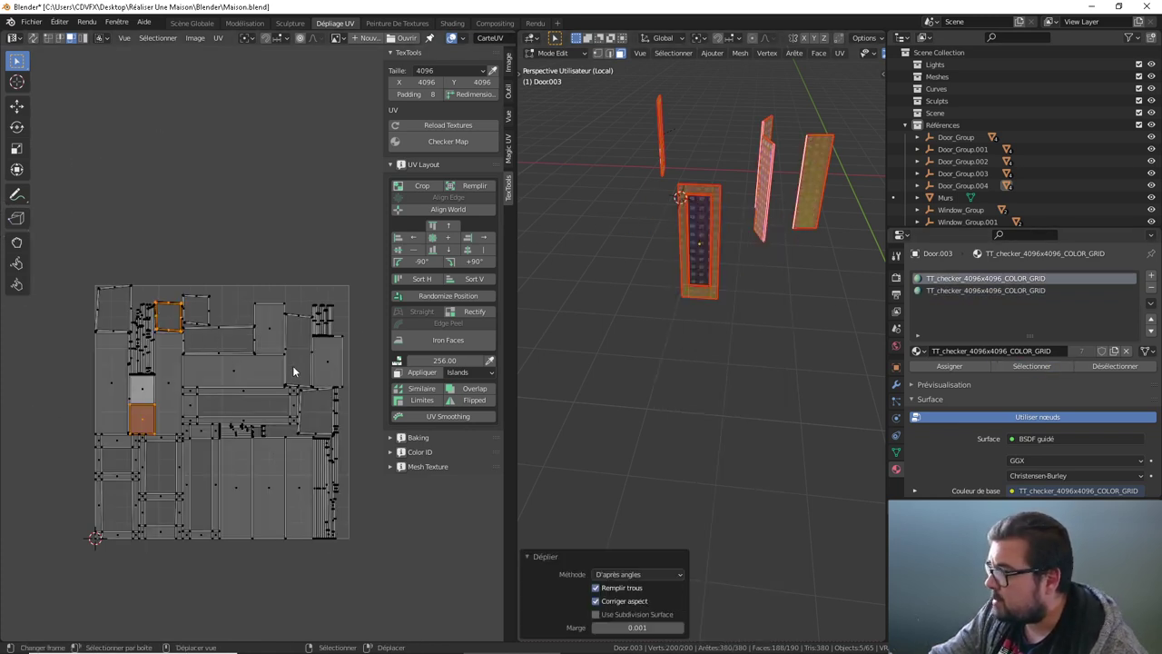
key("alt+a")
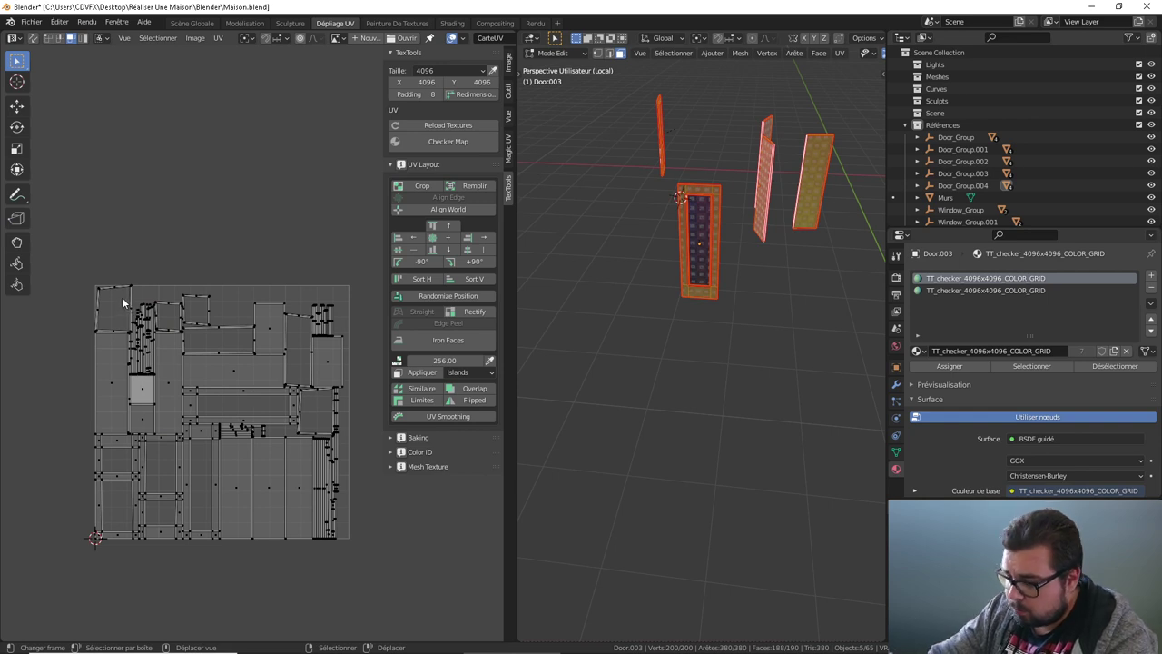
left_click(121, 297)
left_click(125, 302)
key("g")
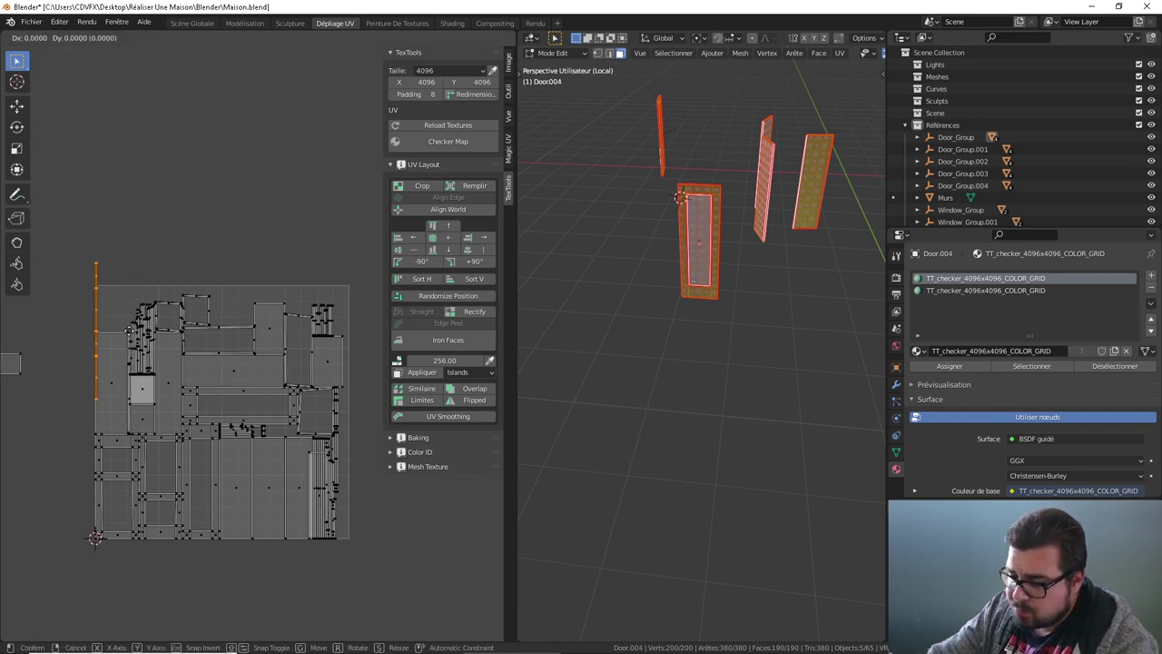
left_click(125, 183)
Step: Move the tall island at the tile's left edge up above the tile
key("alt+a")
left_click(116, 361)
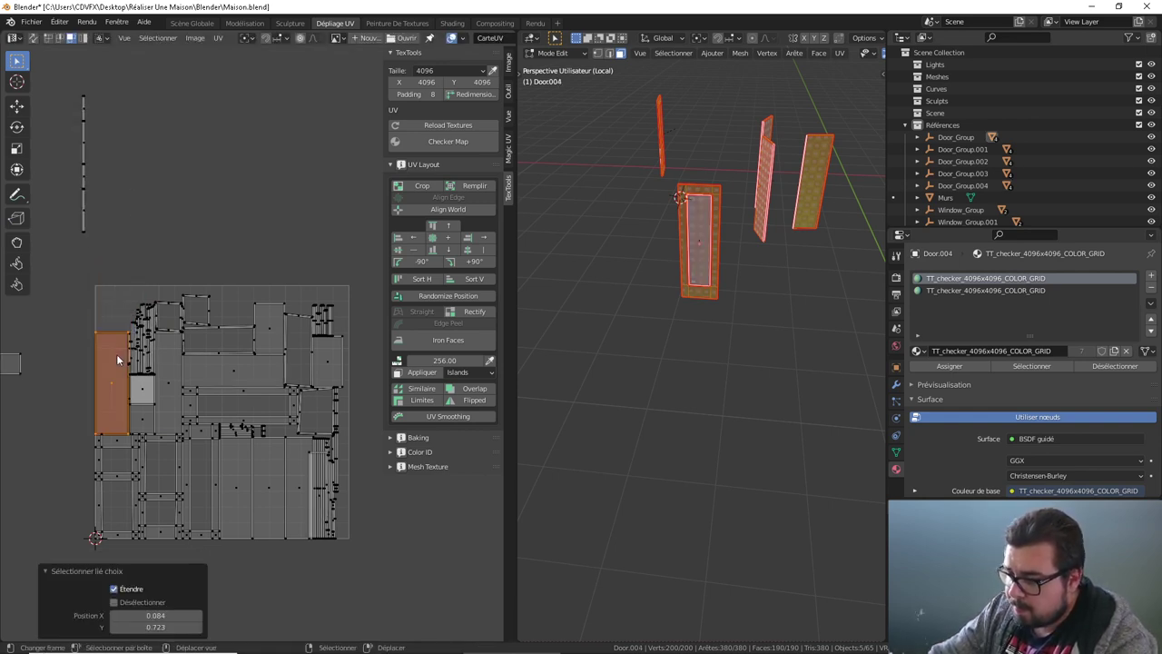
key("g")
left_click(174, 105)
key("alt+a")
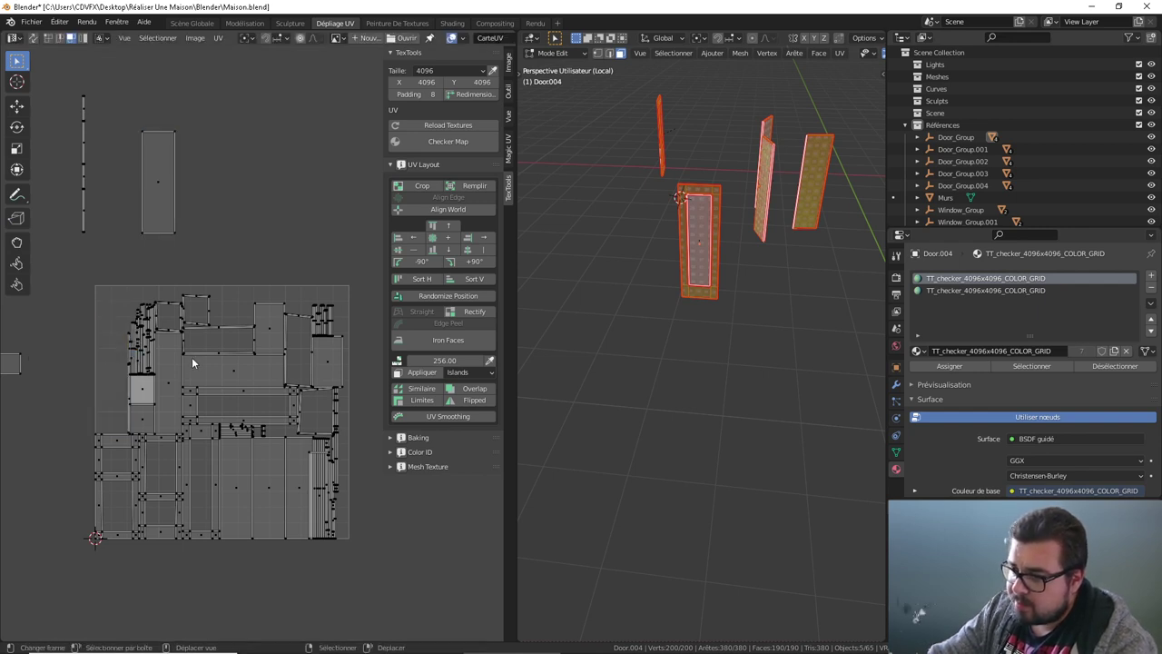
Step: Move a thin vertical strip above the tile, undoing two further strip moves
key("l")
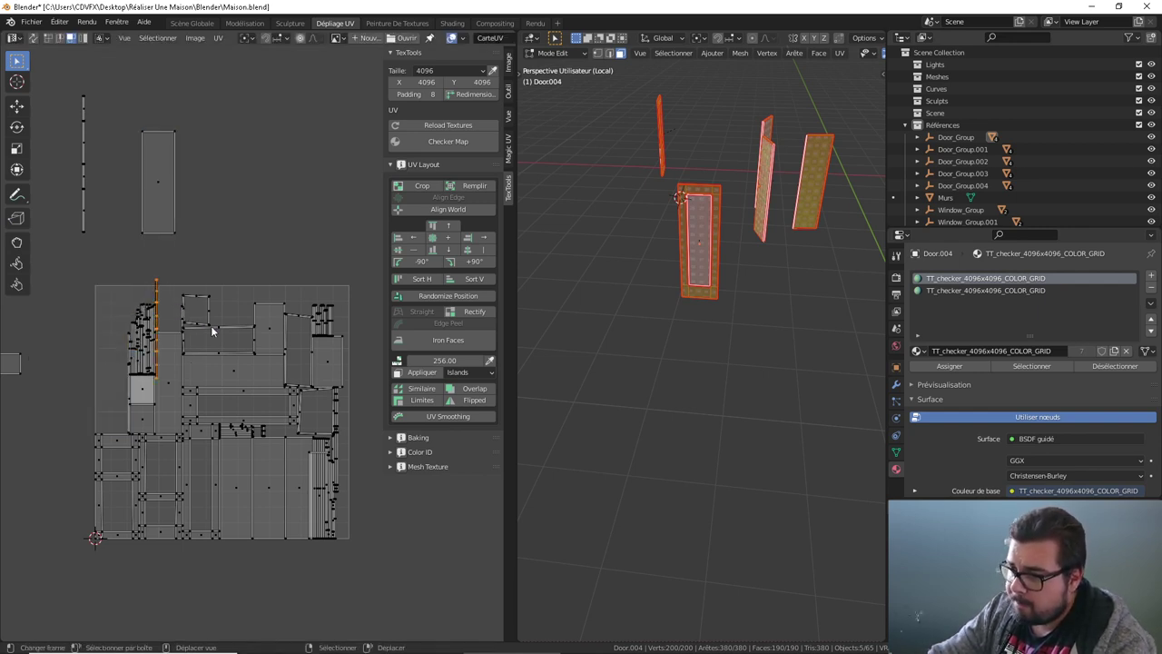
key("g")
left_click(298, 127)
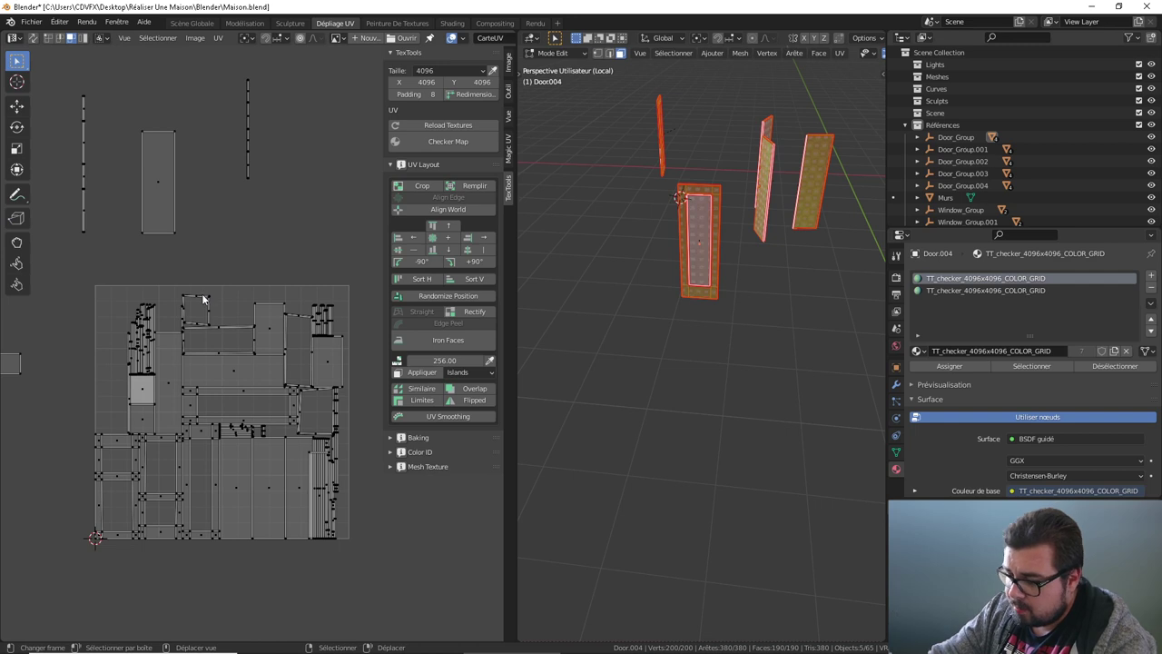
key("l")
left_click(200, 293)
key("ctrl+z")
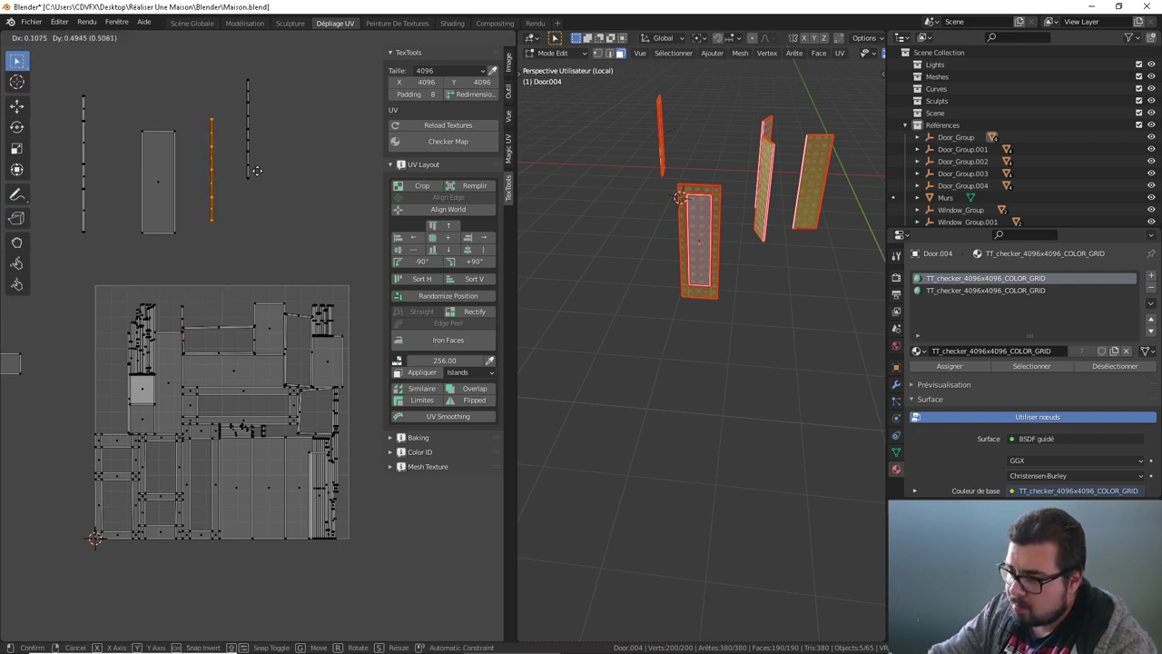
key("l")
left_click(296, 320)
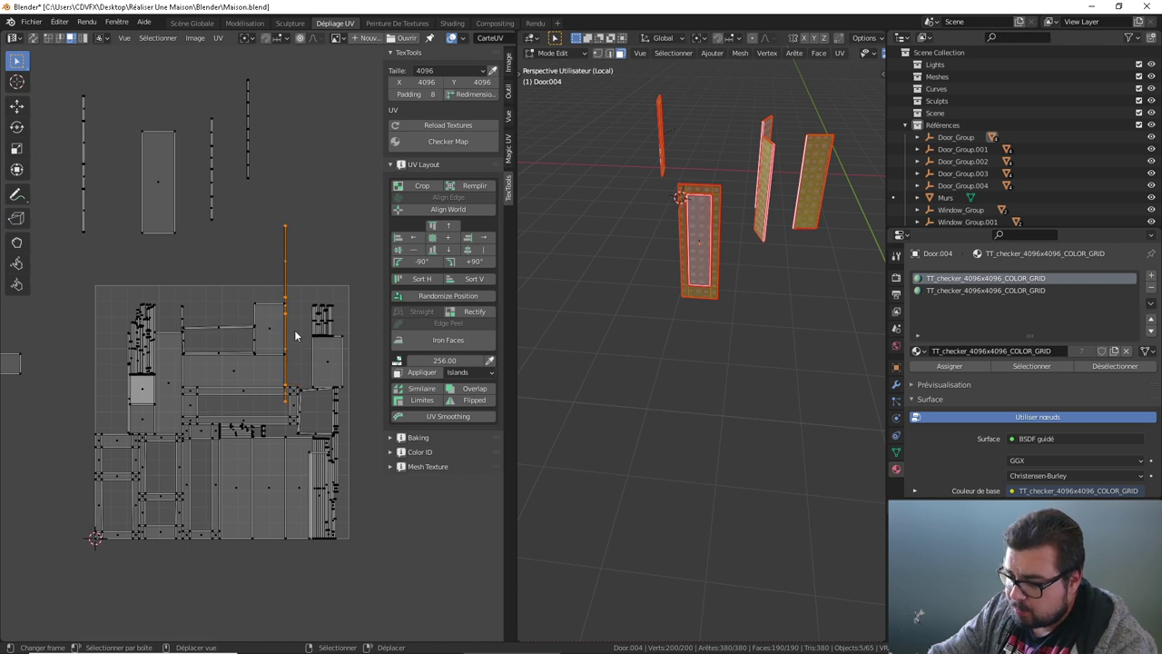
key("ctrl+z")
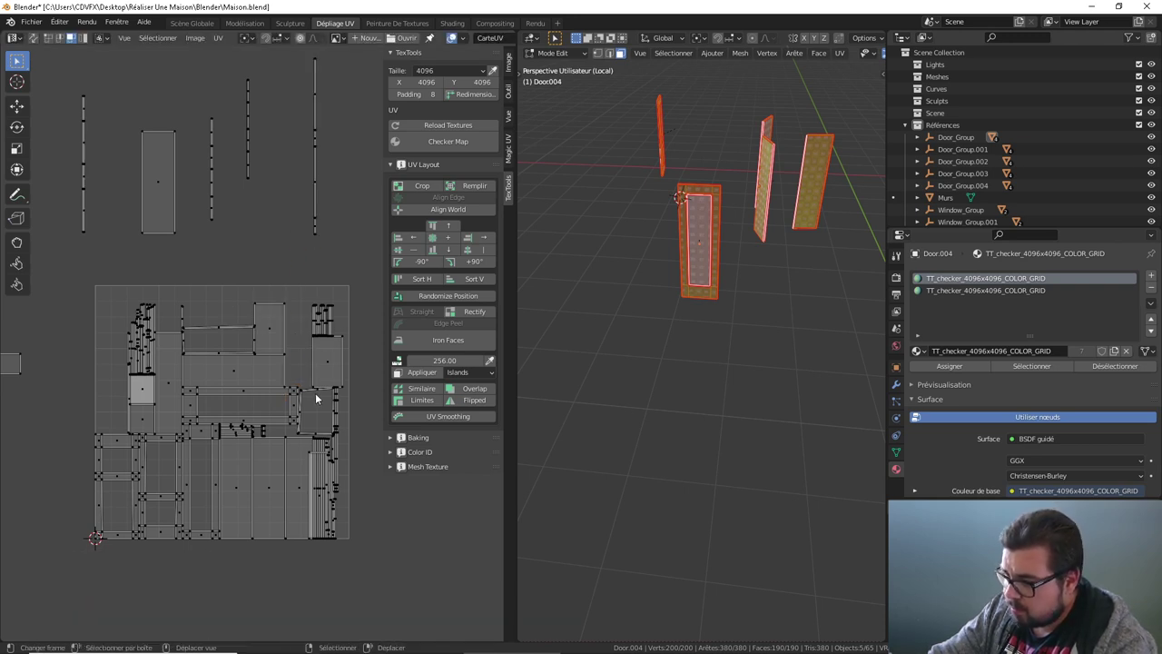
Step: Straighten another thin strip island and set it above the tile
key("l")
key("u")
left_click(322, 388)
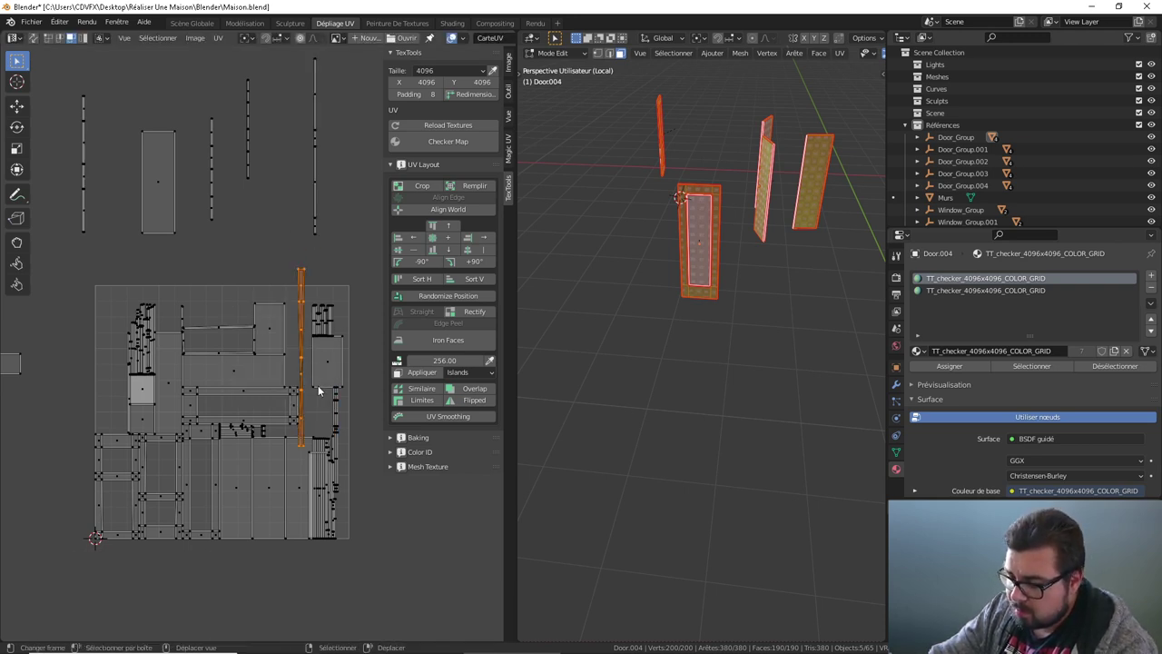
key("g")
left_click(306, 188)
key("alt+a")
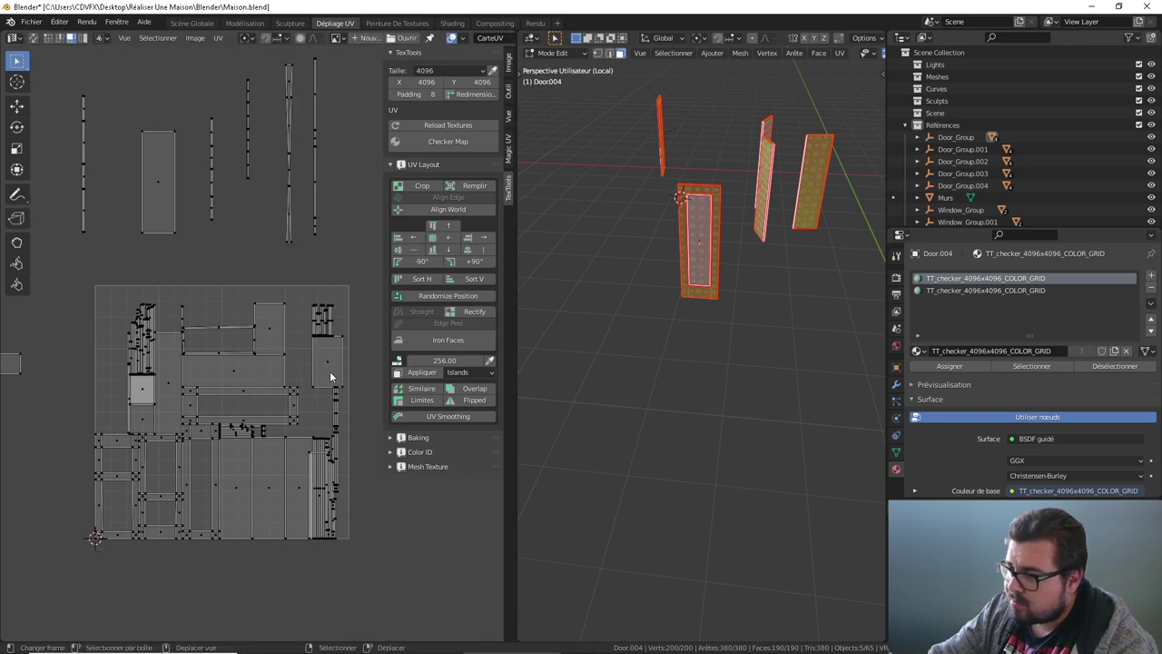
Step: Straighten the next strip island, then select the tall door panel island
key("l")
key("u")
left_click(296, 478)
key("l")
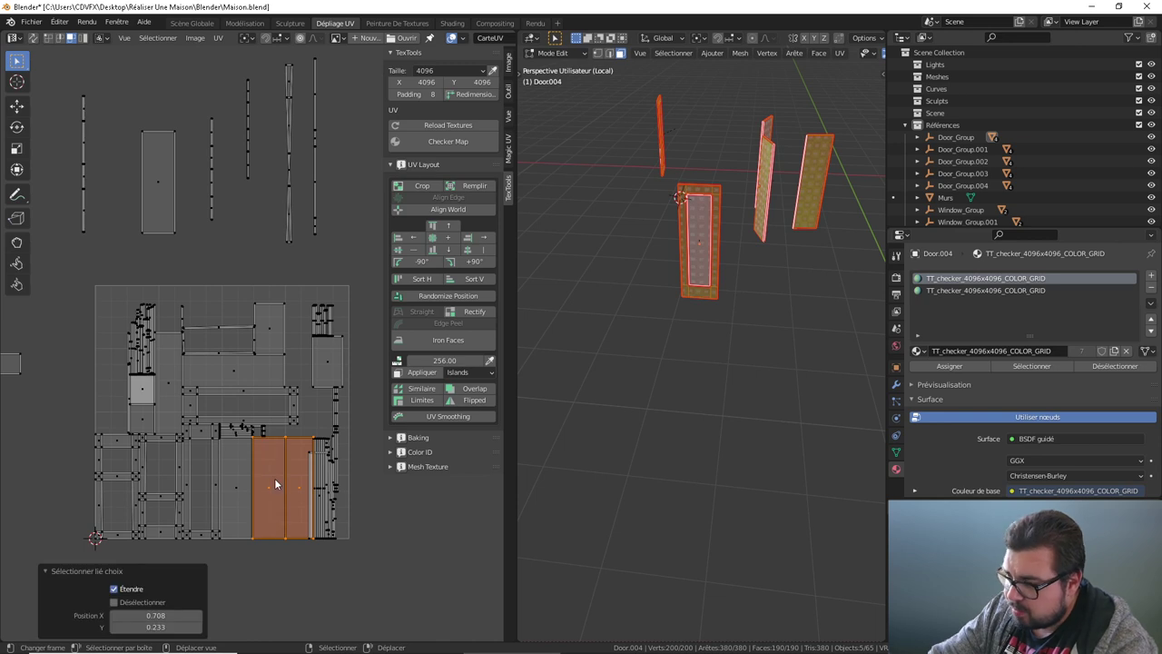
key("alt+a")
key("l")
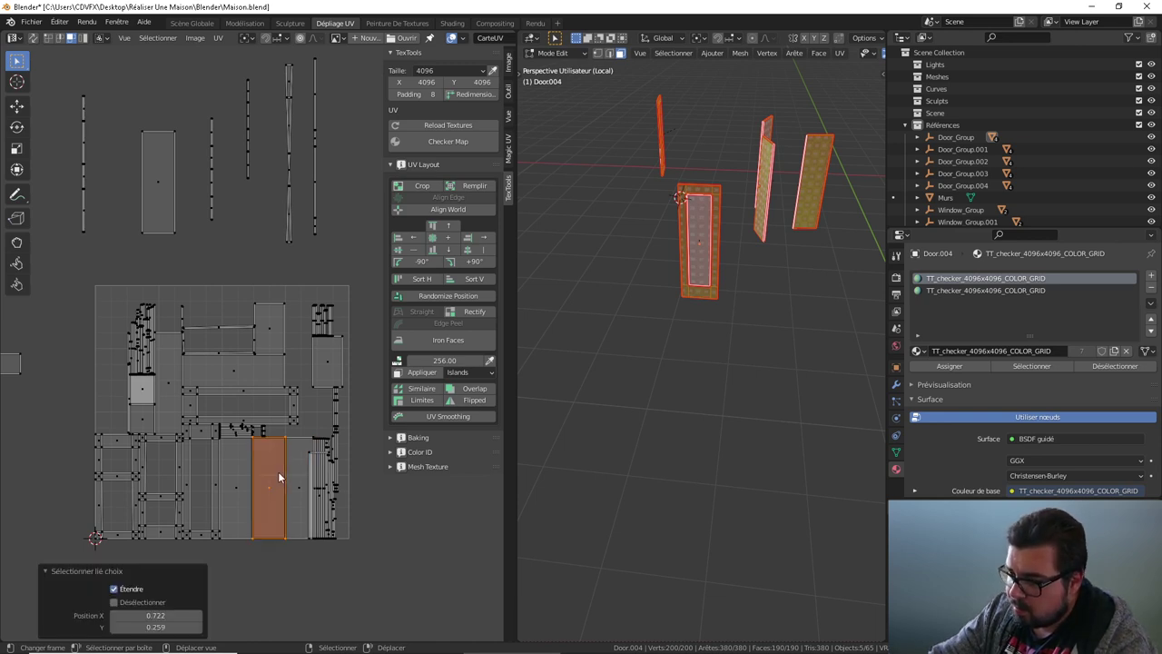
key("alt+a")
Step: Rectify the tall door panel island
key("l")
key("q")
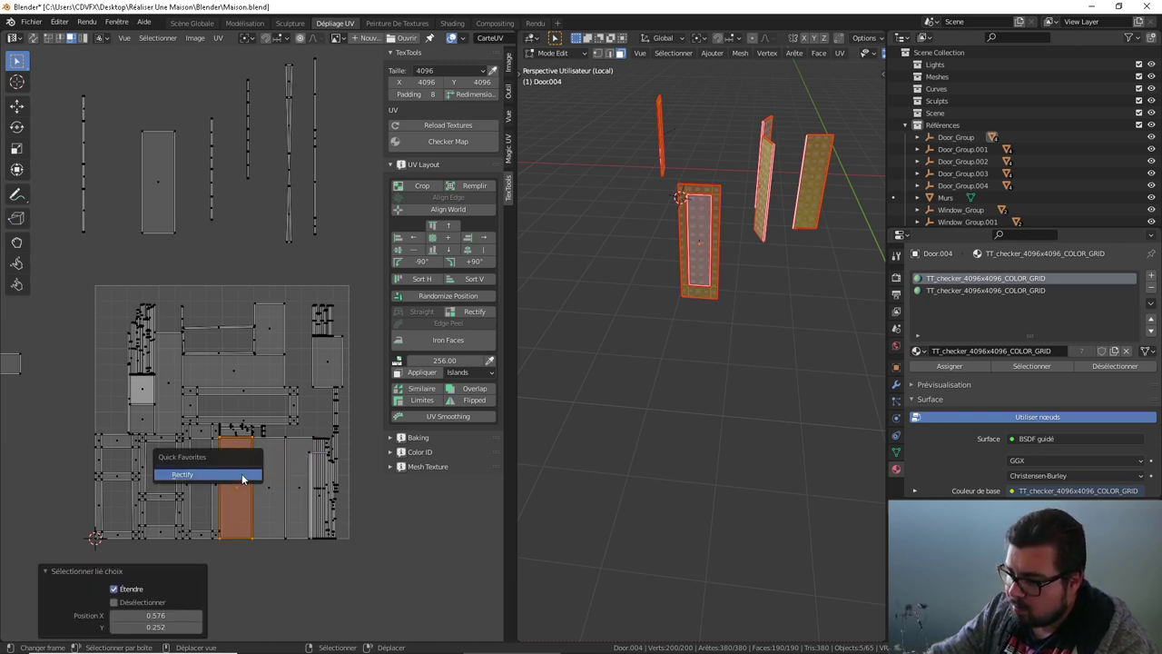
key("Escape")
key("alt+a")
key("l")
key("q")
left_click(209, 480)
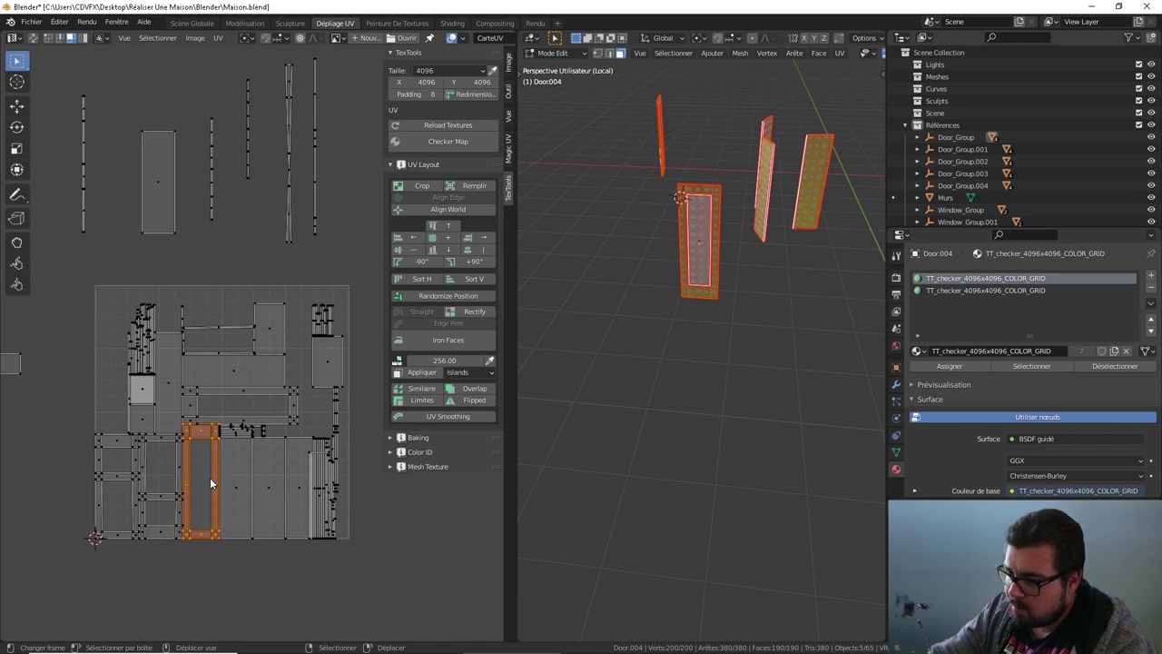
key("alt+a")
Step: Rectify the door frame island and the lower-left island
key("l")
key("q")
left_click(164, 478)
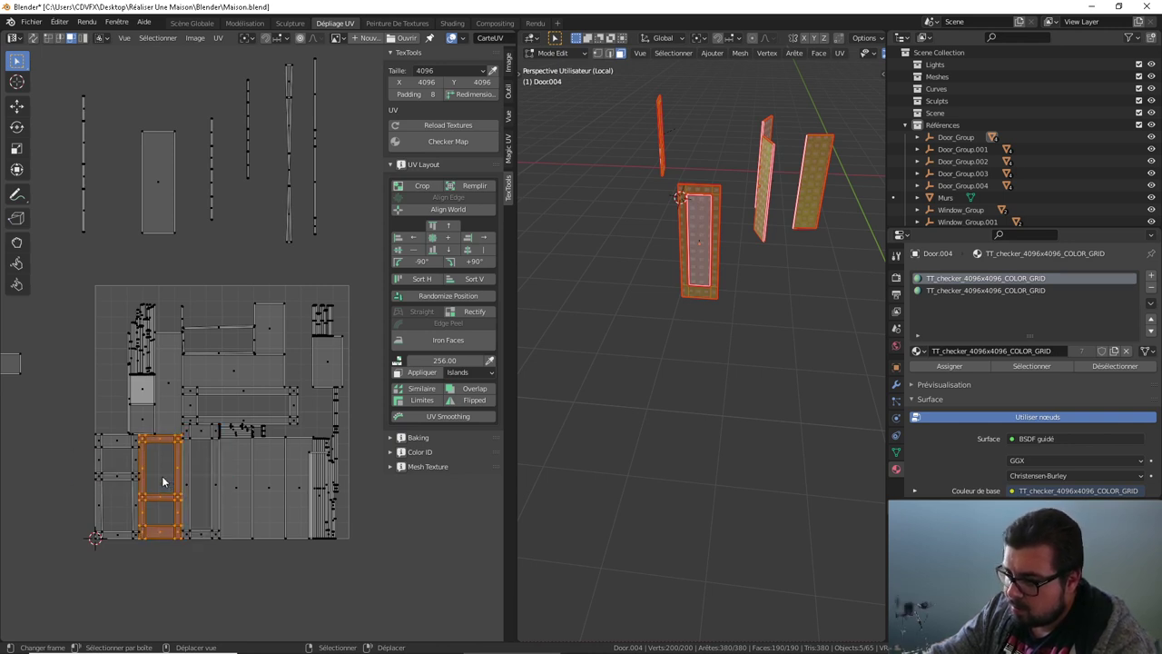
key("alt+a")
key("l")
key("q")
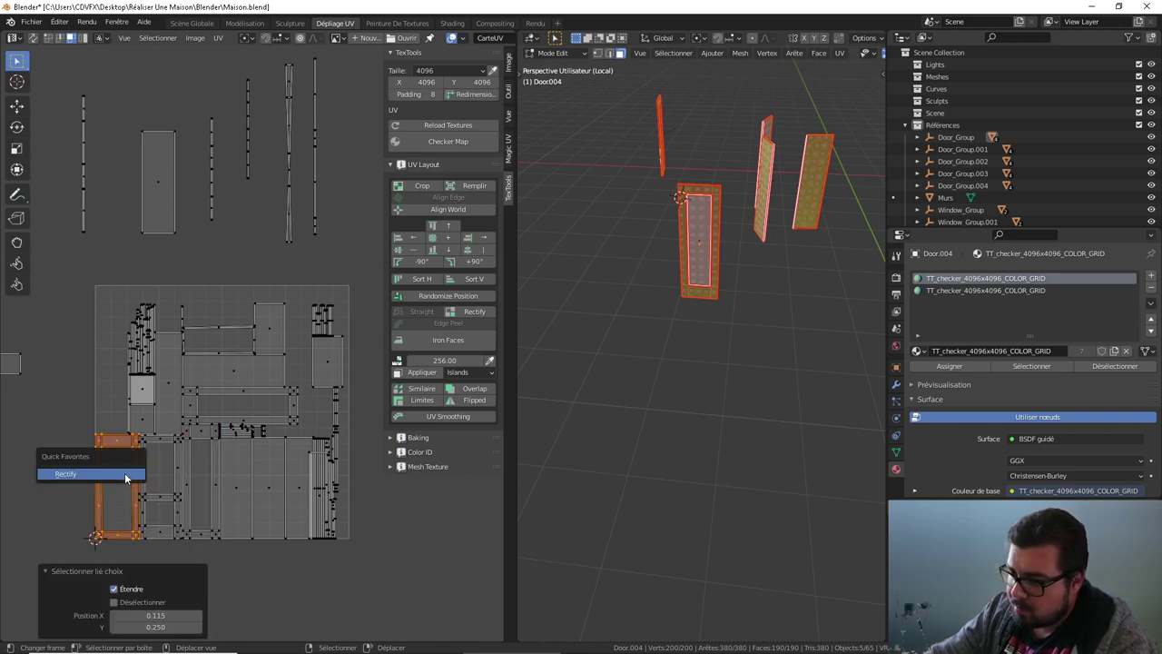
left_click(124, 472)
key("alt+a")
Step: Rotate an island 90° with lr90 and rectify it
type("l")
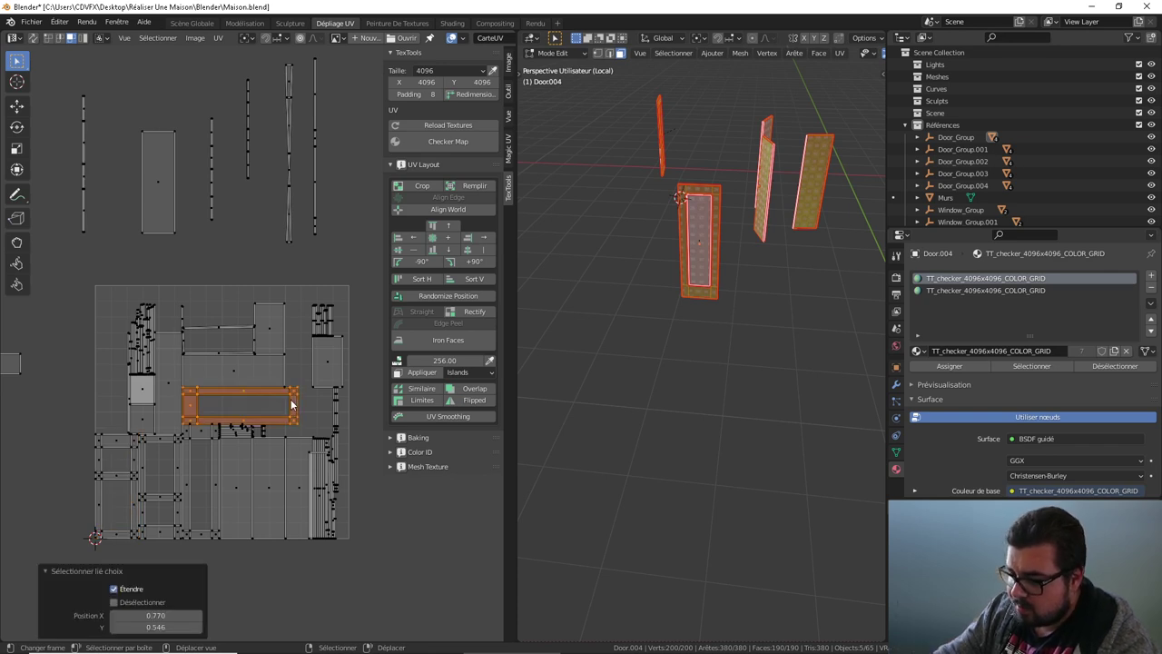
type("r90")
key("Return")
key("alt+a")
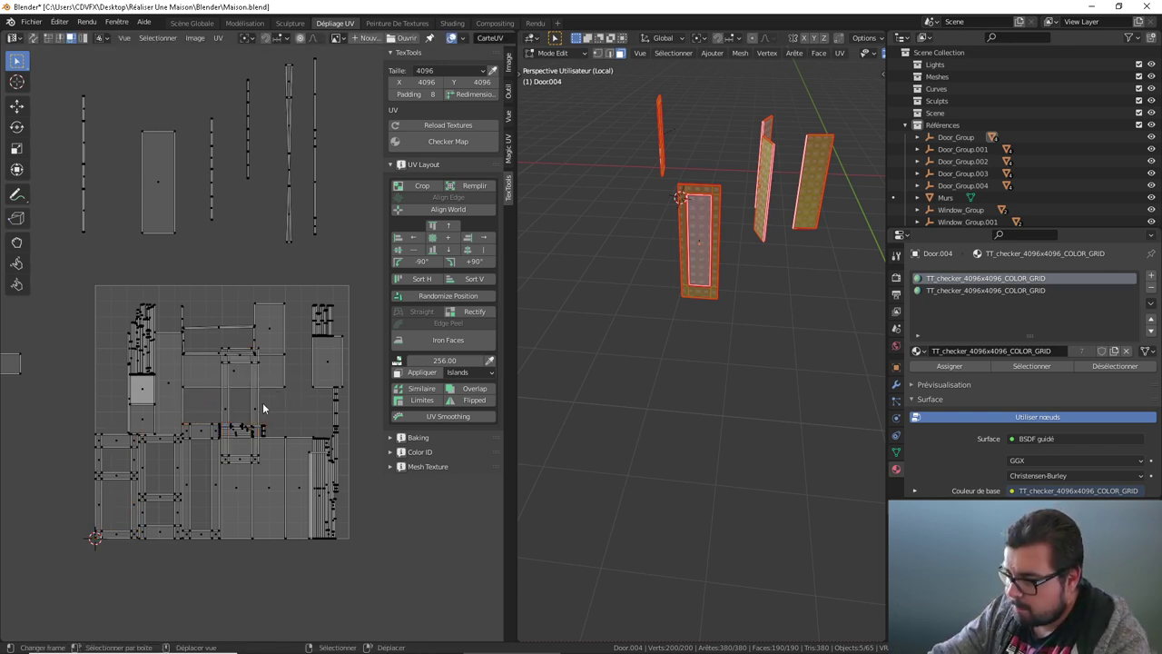
key("l")
key("q")
left_click(253, 402)
Step: Turn two more islands 90°, rectify the right-hand one, and pack all islands into the tile
key("alt+a")
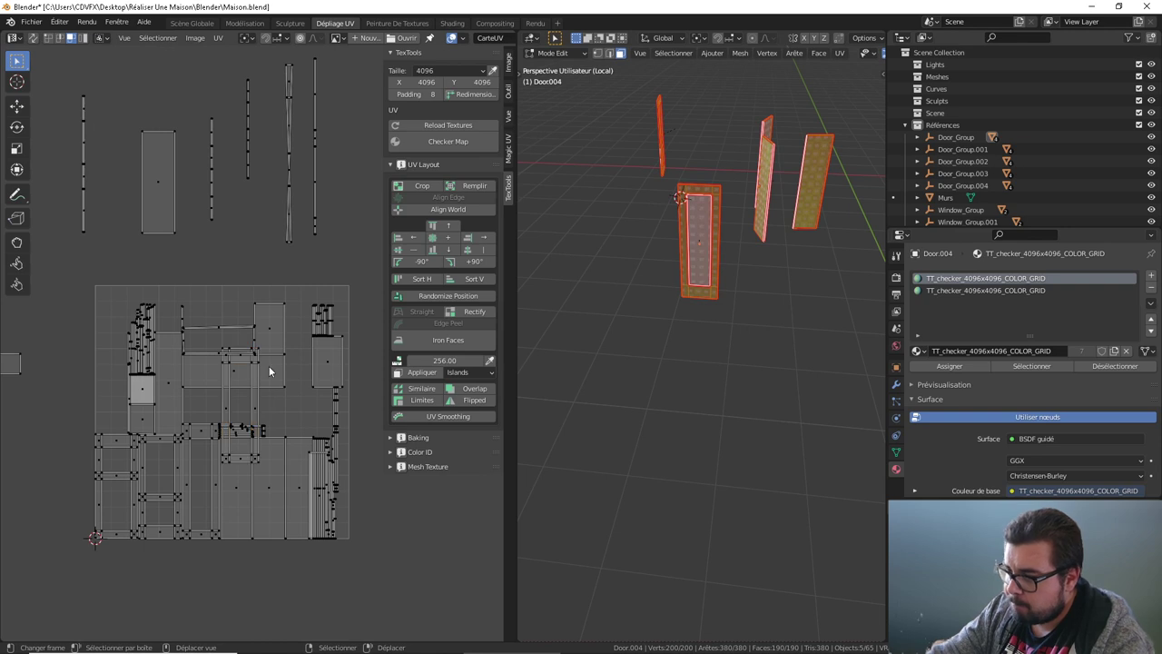
type("lr90")
key("Return")
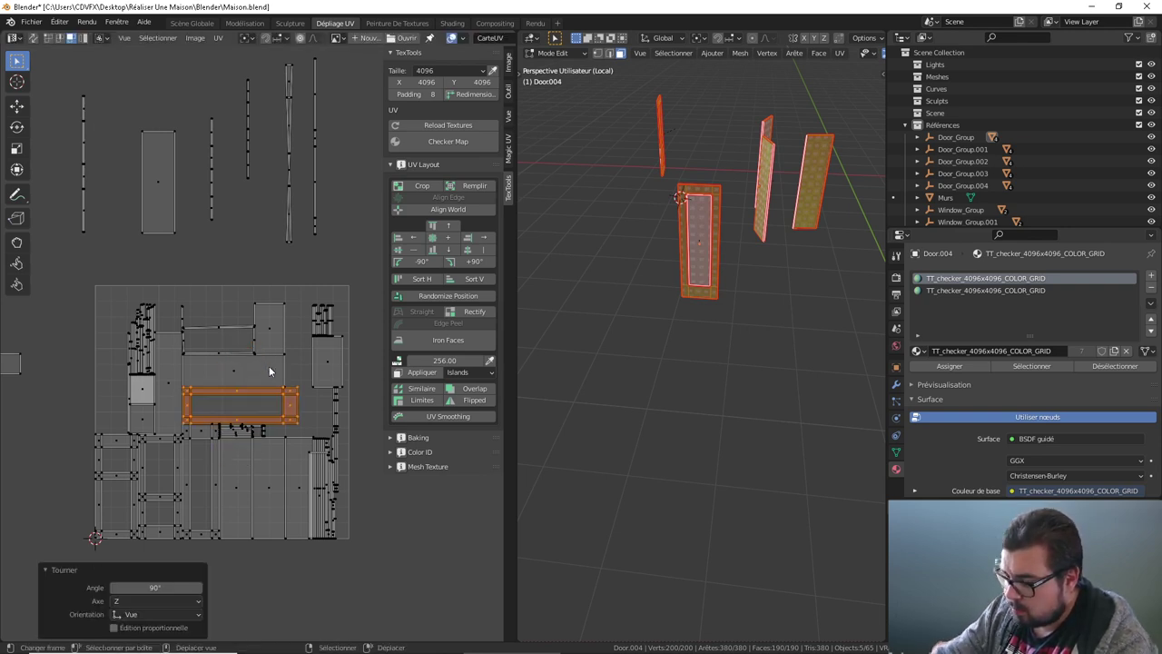
type("lr90")
key("Return")
key("alt+a")
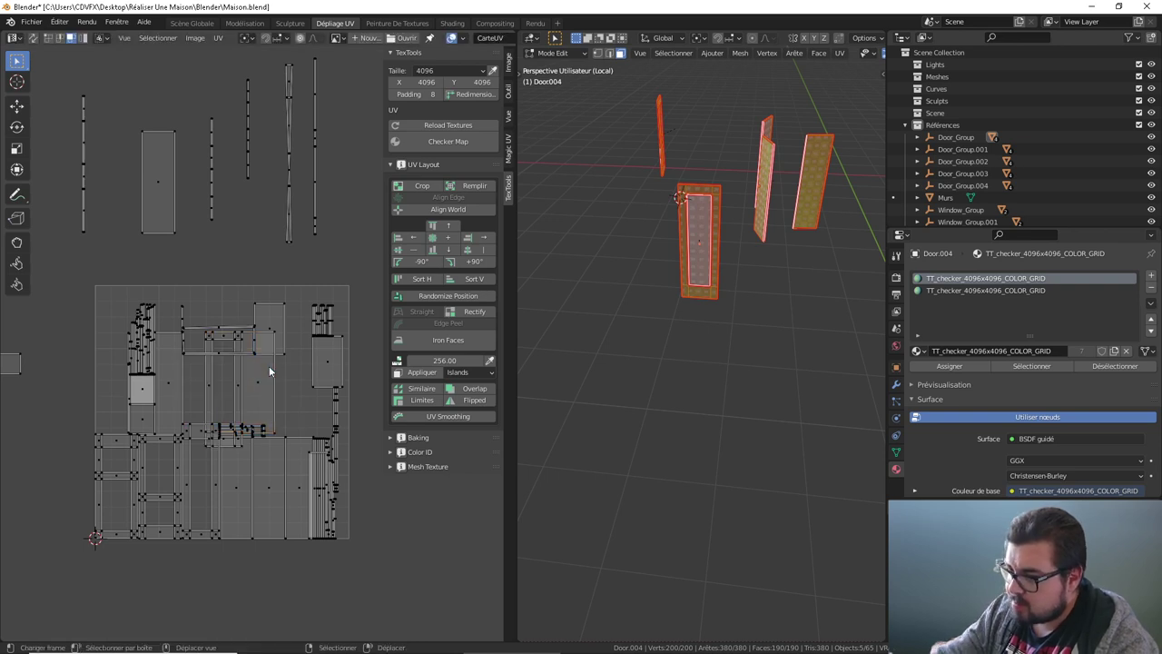
key("l")
key("q")
left_click(276, 383)
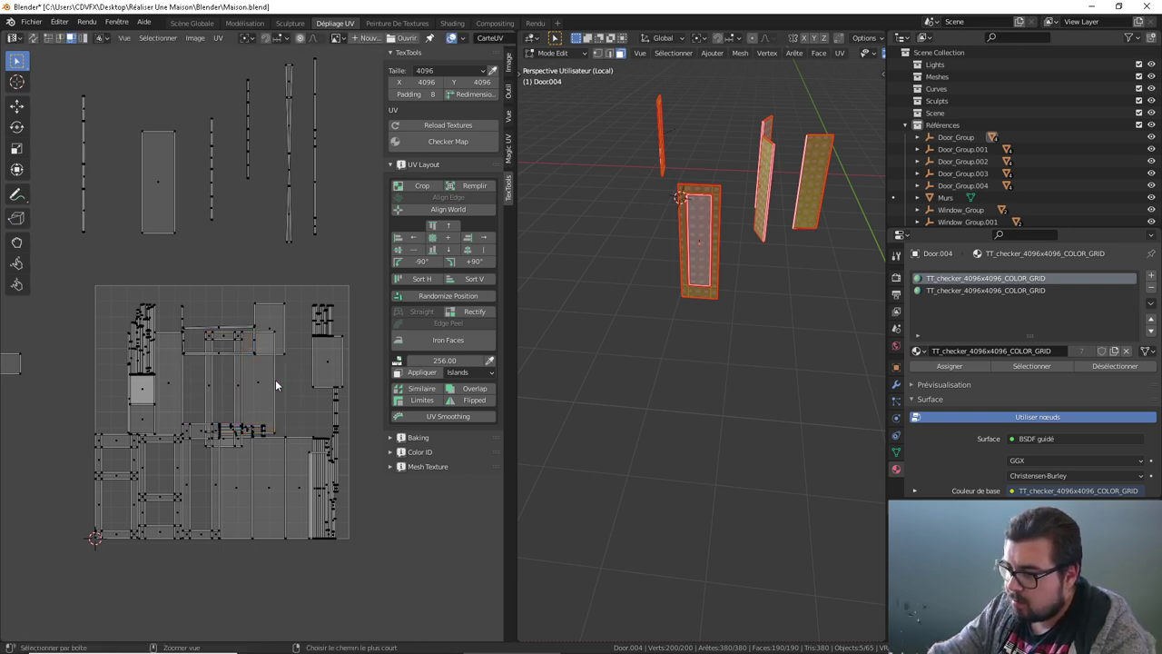
key("a")
key("ctrl+p")
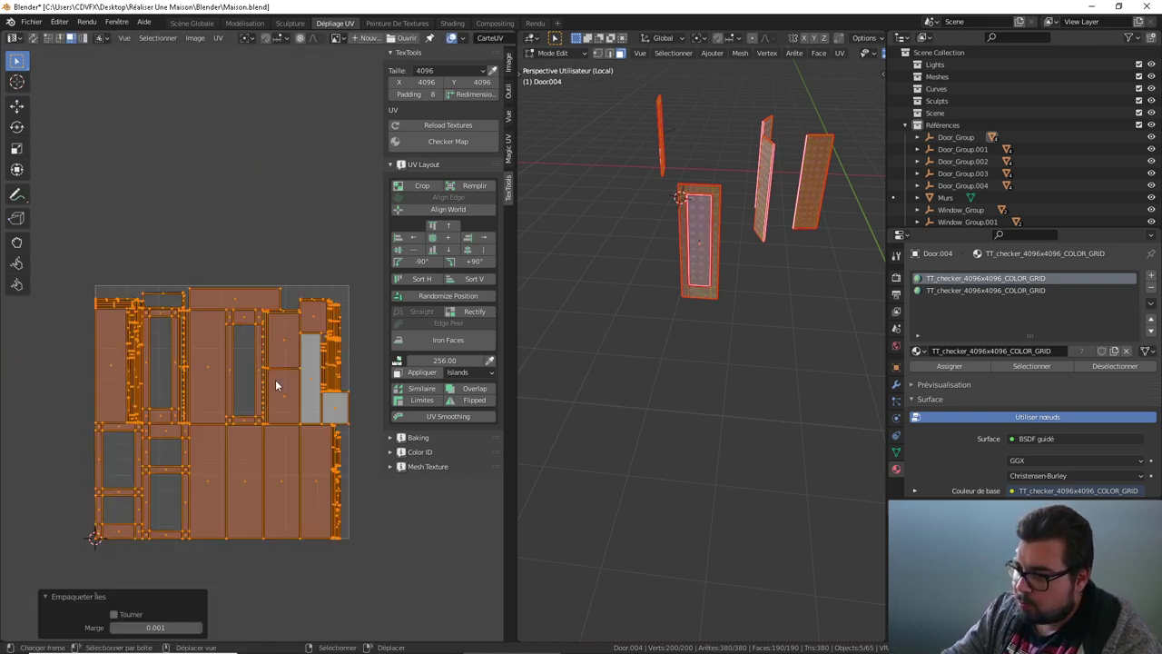
Step: Select the strip sticking above the tile, then repack all islands so they fit inside
key("alt+a")
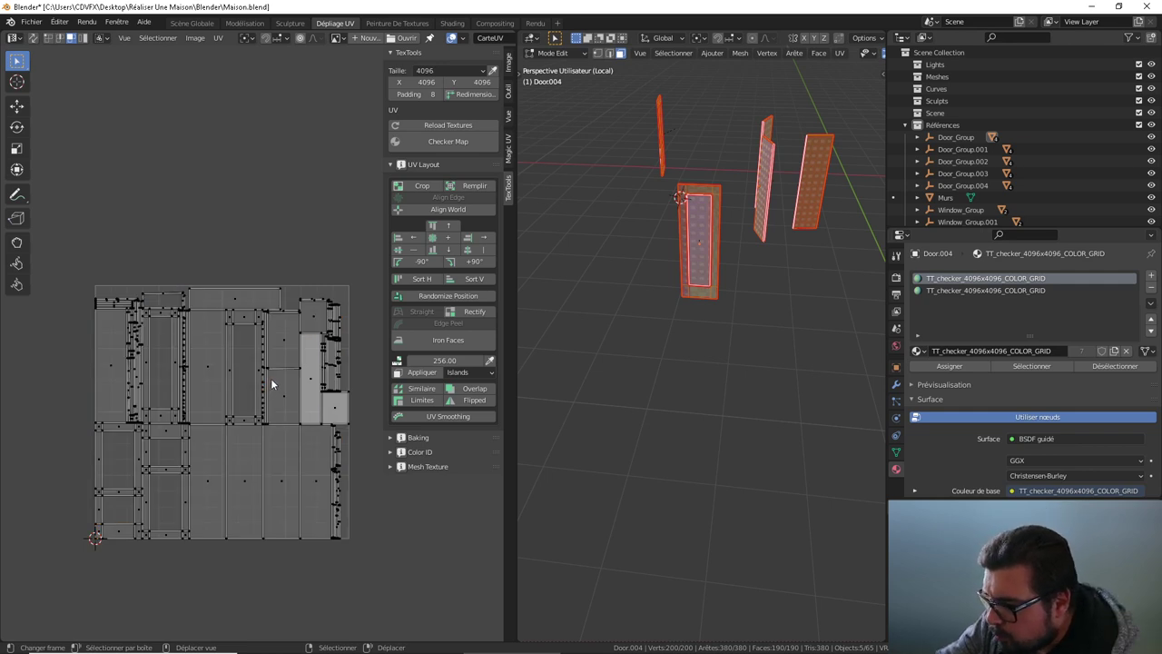
left_click(156, 298)
right_click(162, 296)
left_click(162, 296)
key("a")
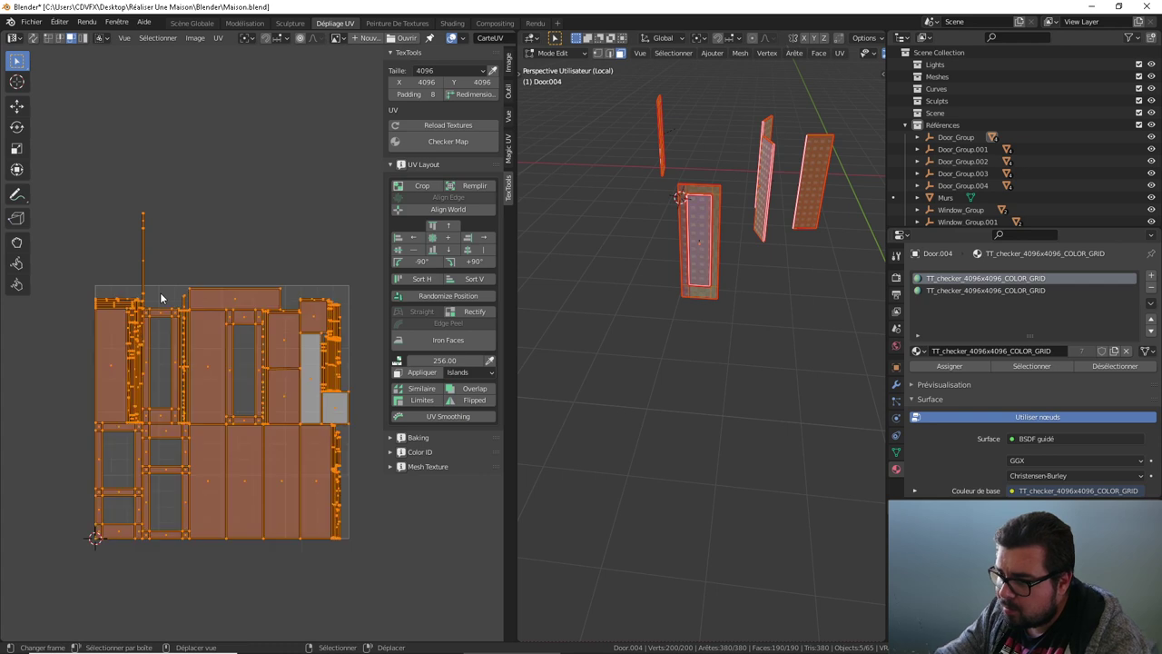
key("ctrl+p")
key("alt+a")
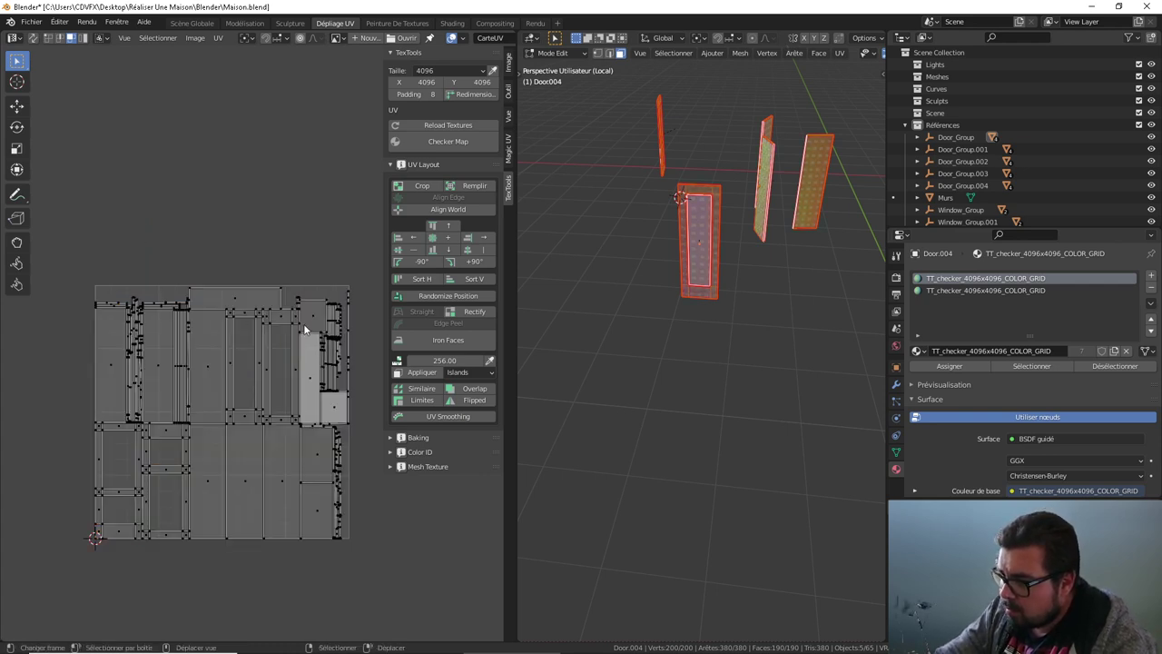
Step: Return to Object Mode, view the checker-mapped door up close, and scroll the material list
key("Tab")
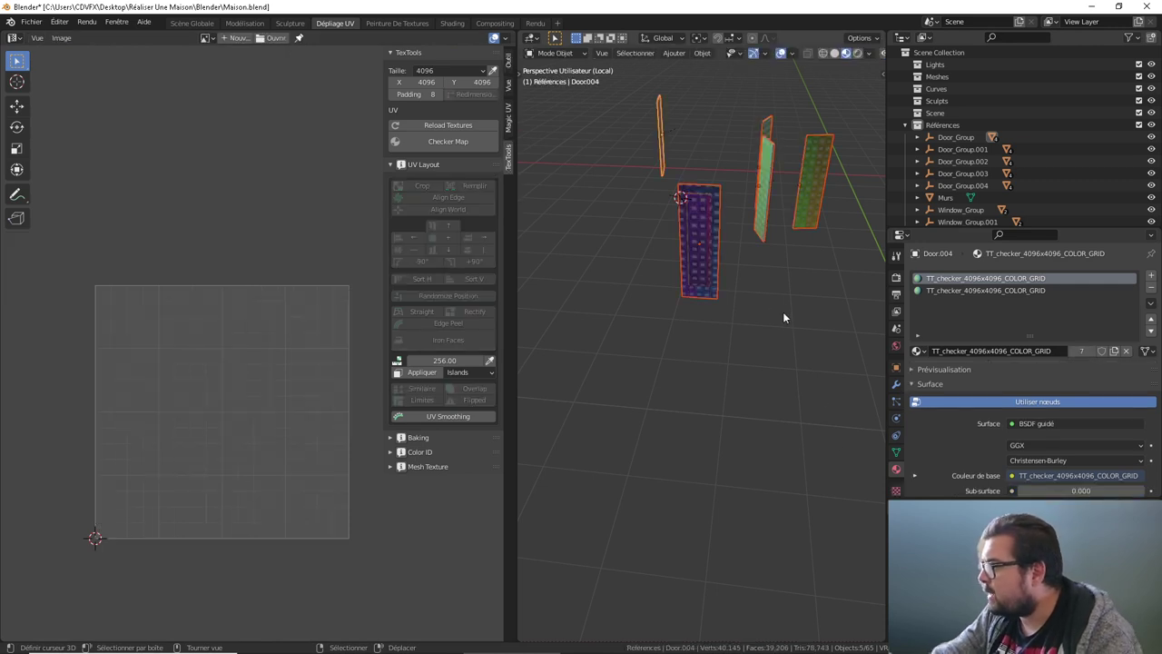
mouse_move(783, 315)
middle_mouse_down()
mouse_move(663, 415)
mouse_move(741, 374)
middle_mouse_up()
scroll(742, 374, "up", 4)
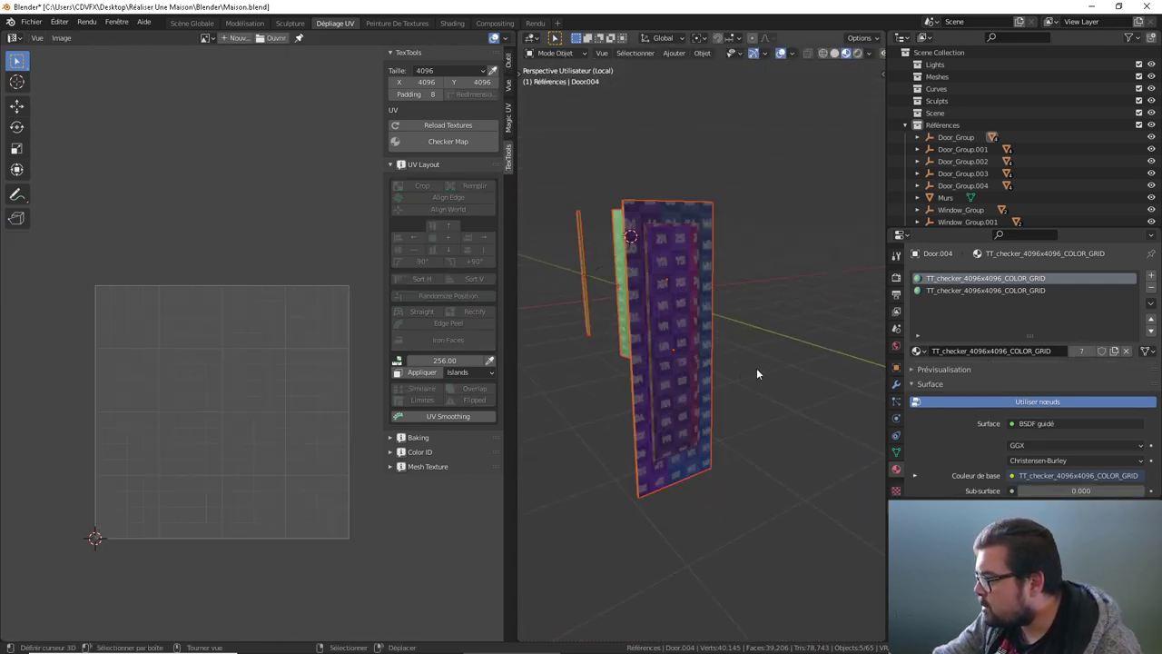
left_click(917, 350)
scroll(985, 418, "up", 4)
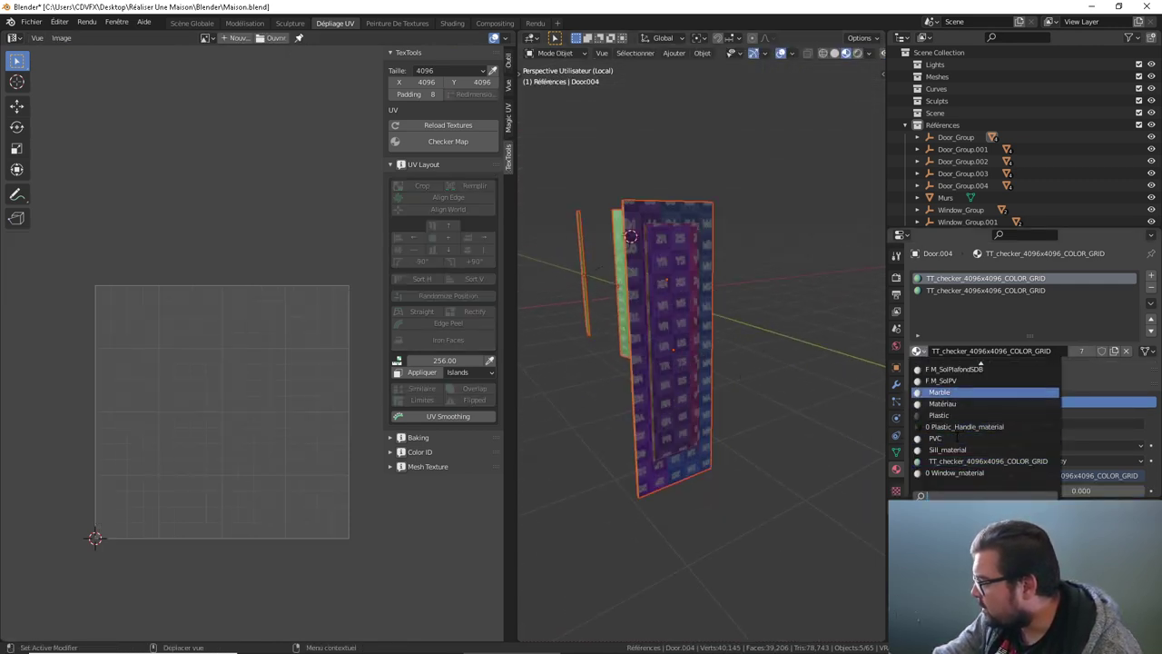
scroll(959, 439, "up", 2)
scroll(959, 438, "up", 3)
scroll(959, 439, "up", 3)
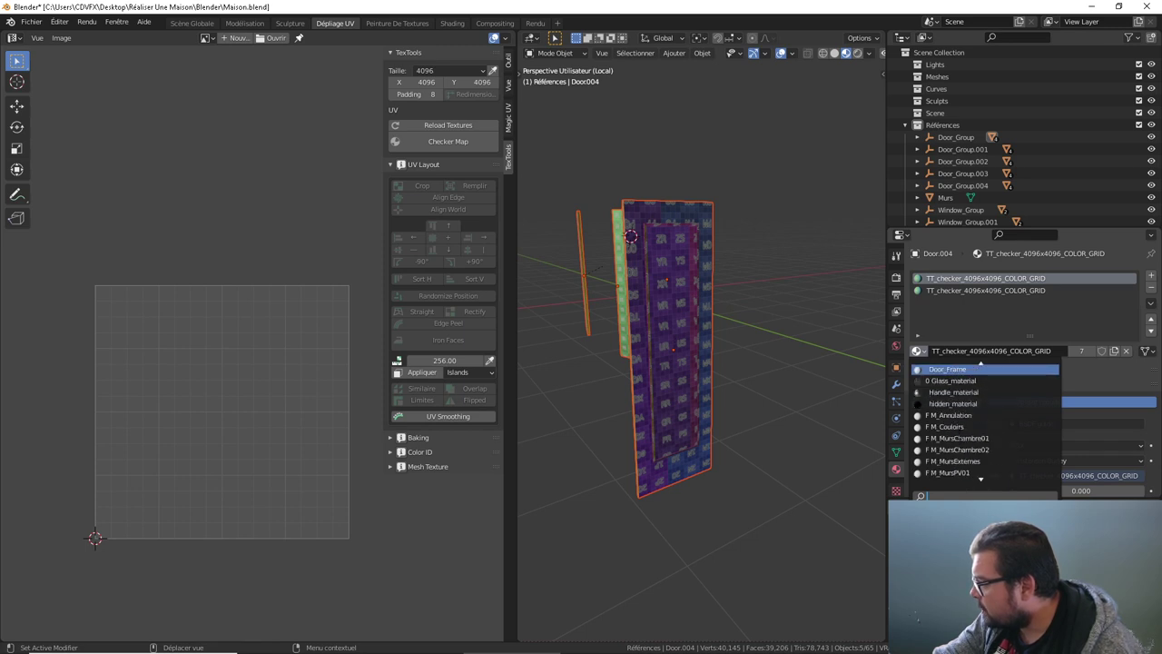
scroll(959, 438, "up", 2)
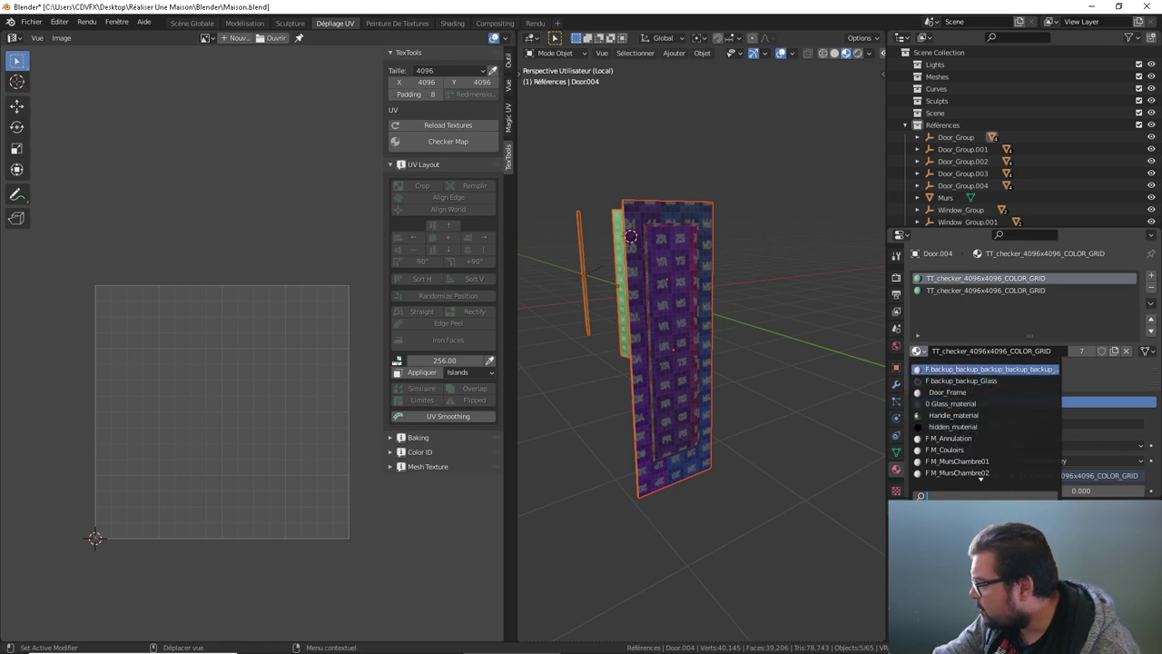
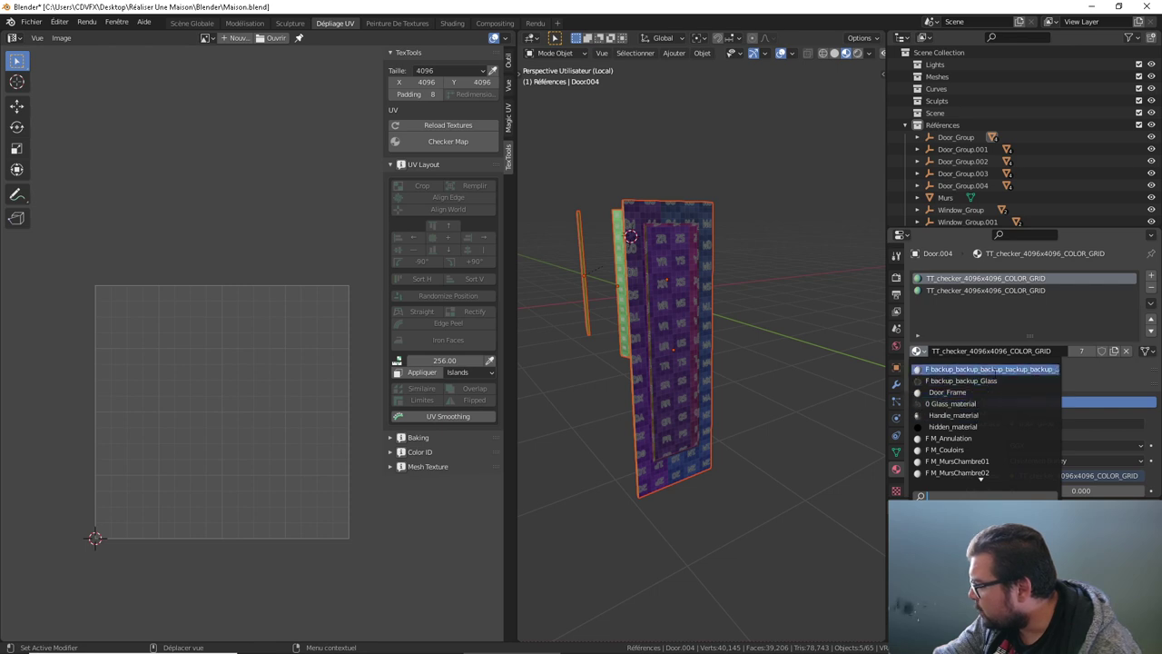
Step: Assign backup_backup_backup_backup_Door to the first material slot and rename it Door
left_click(998, 369)
double_click(1000, 351)
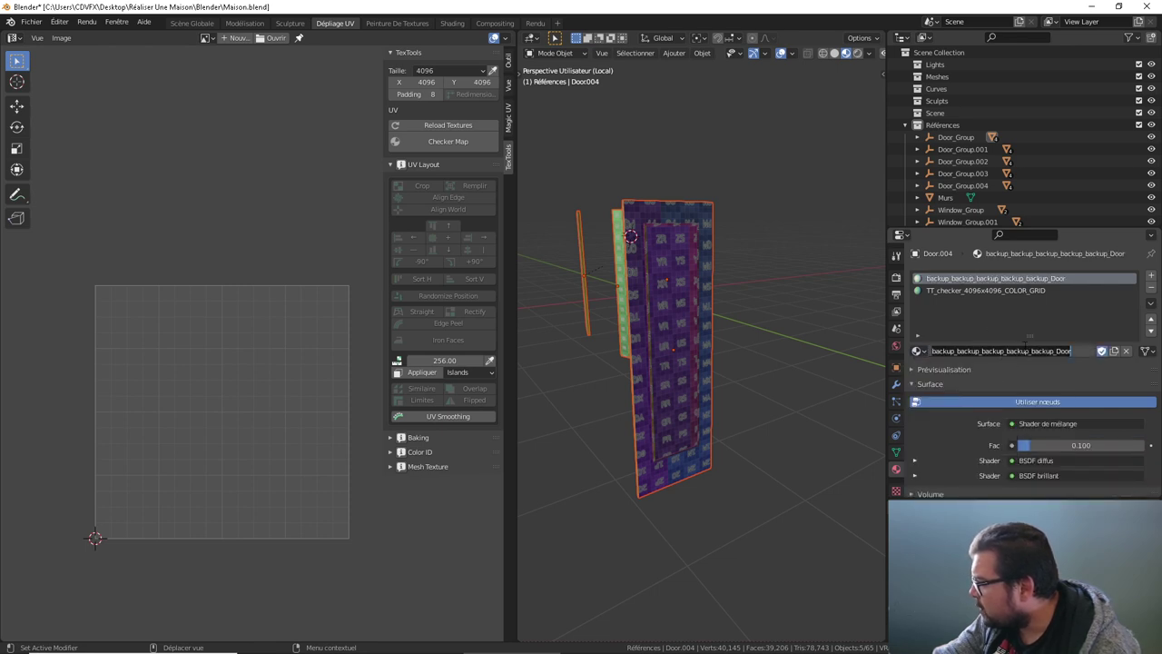
left_click_drag(1055, 351, 911, 358)
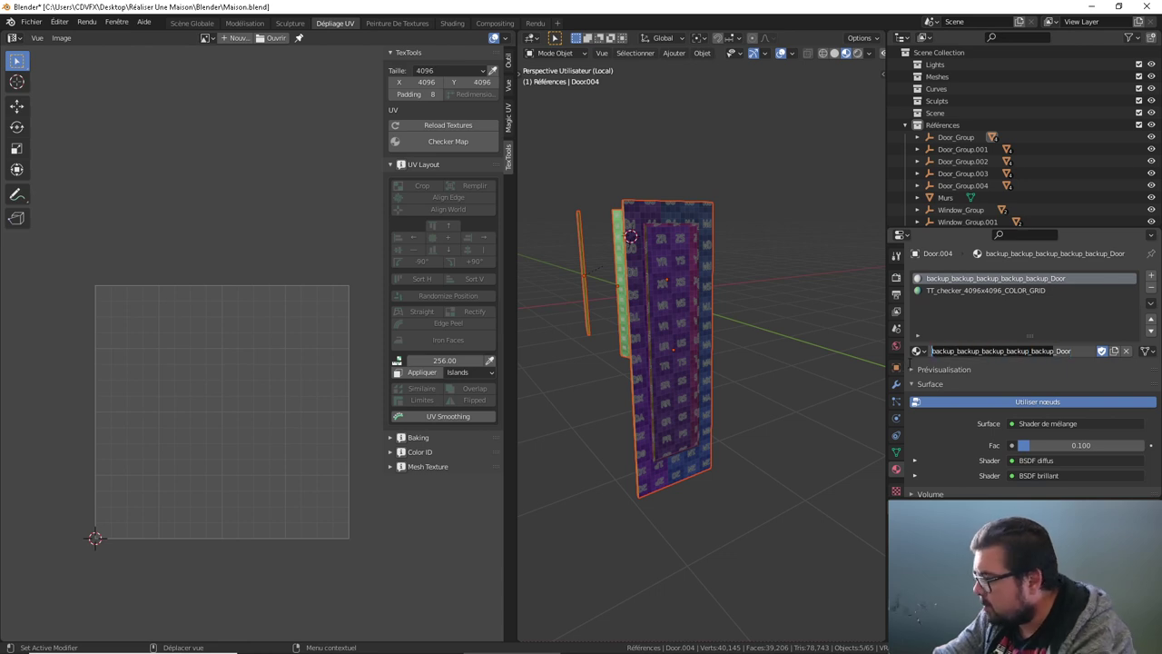
key("BackSpace")
key("Return")
Step: In the second slot, assign backup_backup_Glass and rename it Glass
left_click(1004, 291)
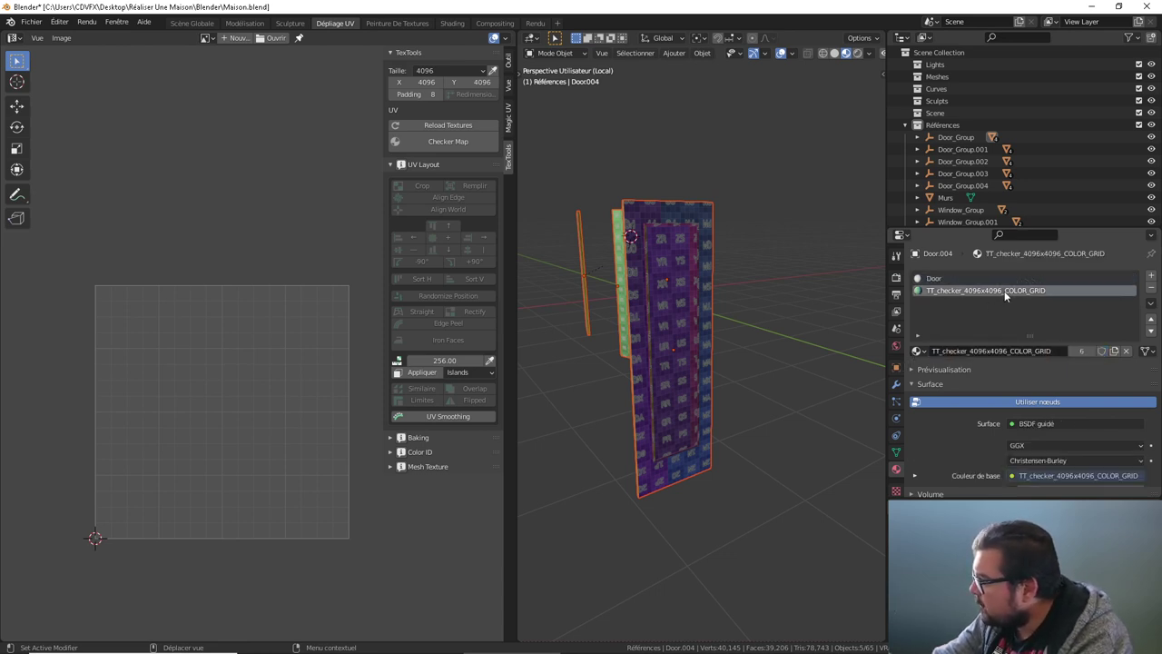
left_click(917, 350)
scroll(962, 391, "down", 3)
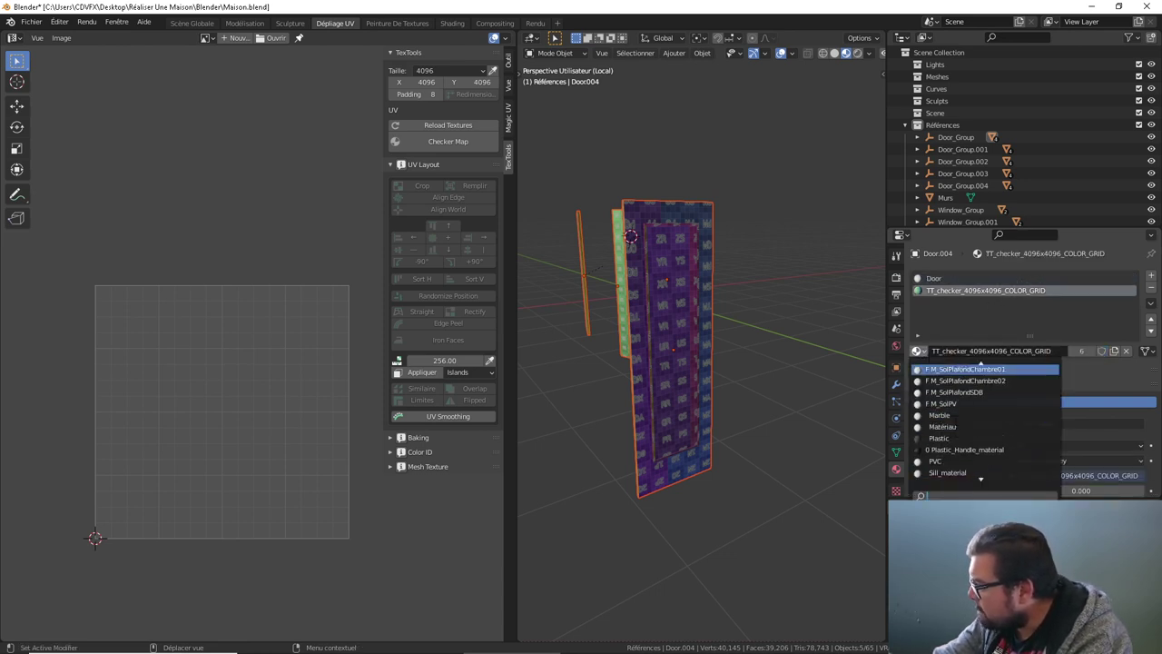
scroll(985, 418, "up", 3)
scroll(985, 418, "up", 3)
scroll(985, 418, "up", 3)
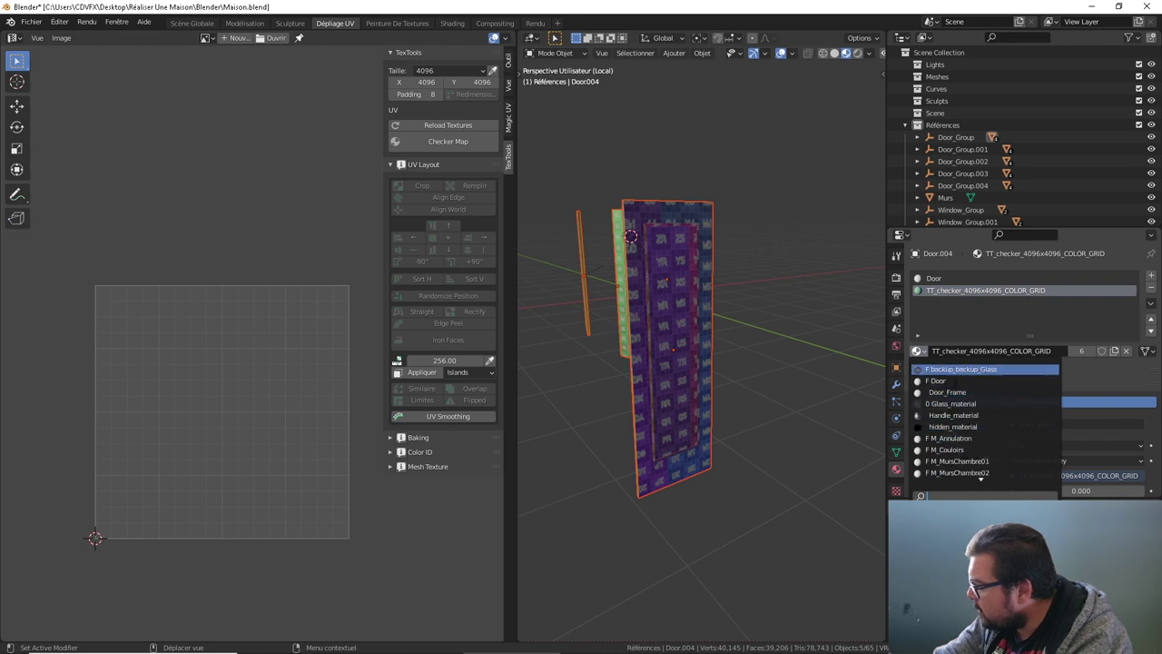
left_click(976, 369)
double_click(989, 353)
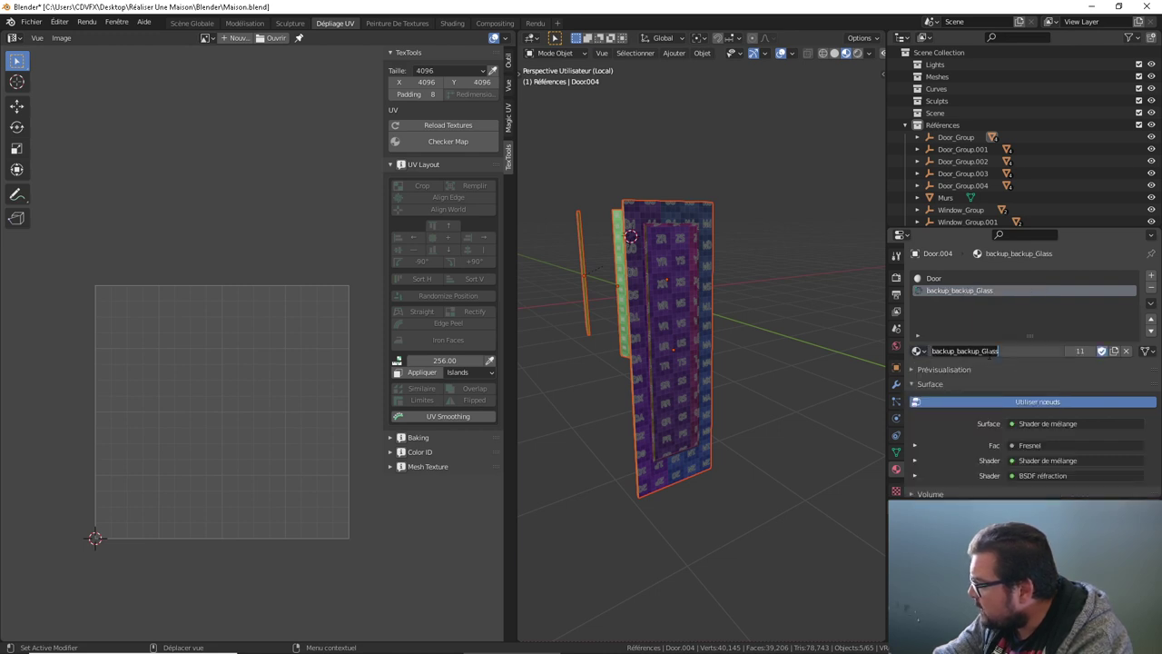
left_click_drag(980, 352, 932, 352)
key("Delete")
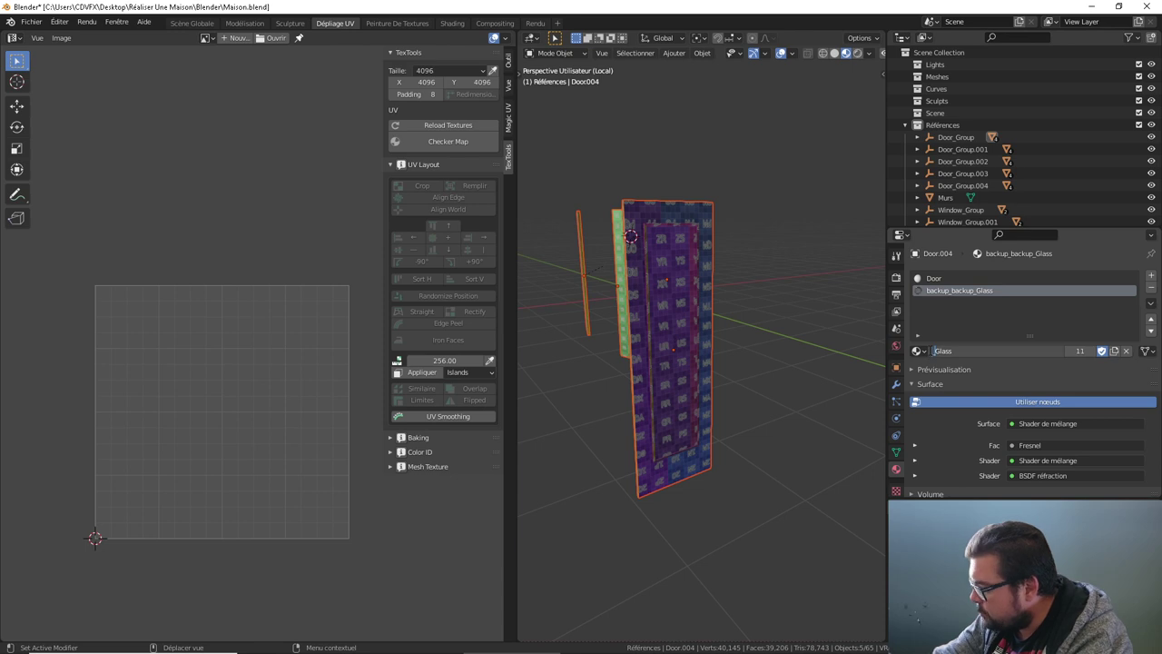
key("Return")
Step: Save the house file
middle_click_drag(764, 343, 653, 300)
left_click(31, 21)
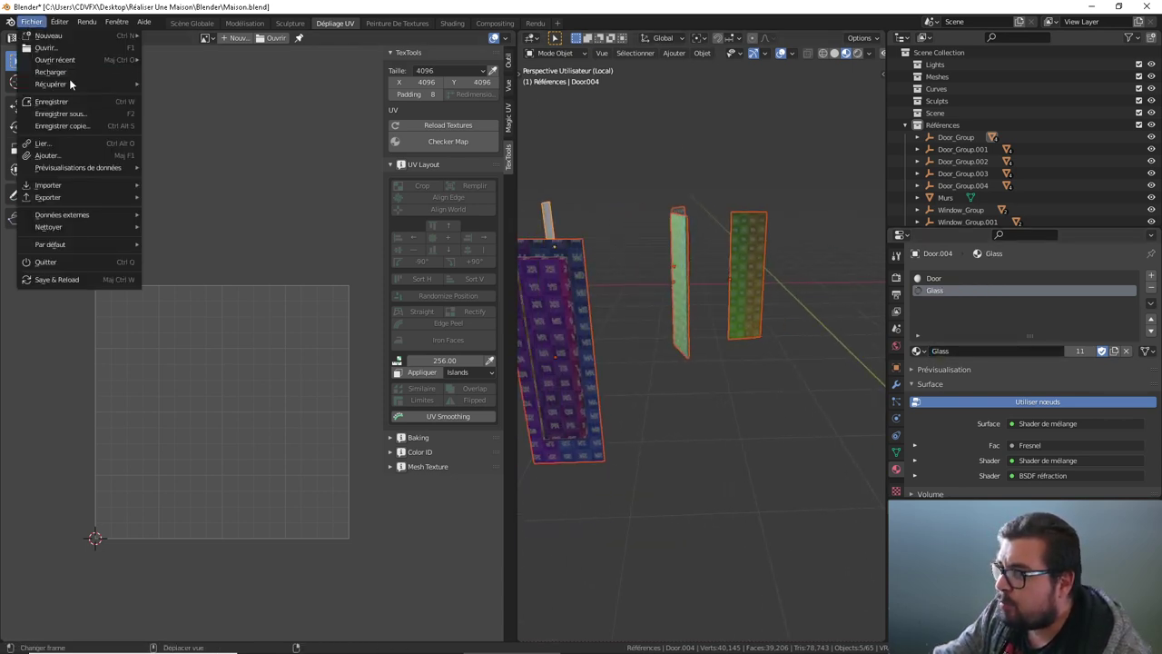
left_click(76, 102)
Step: Purge unused data-blocks, deleting one image and three materials, and verify none remain
left_click(30, 21)
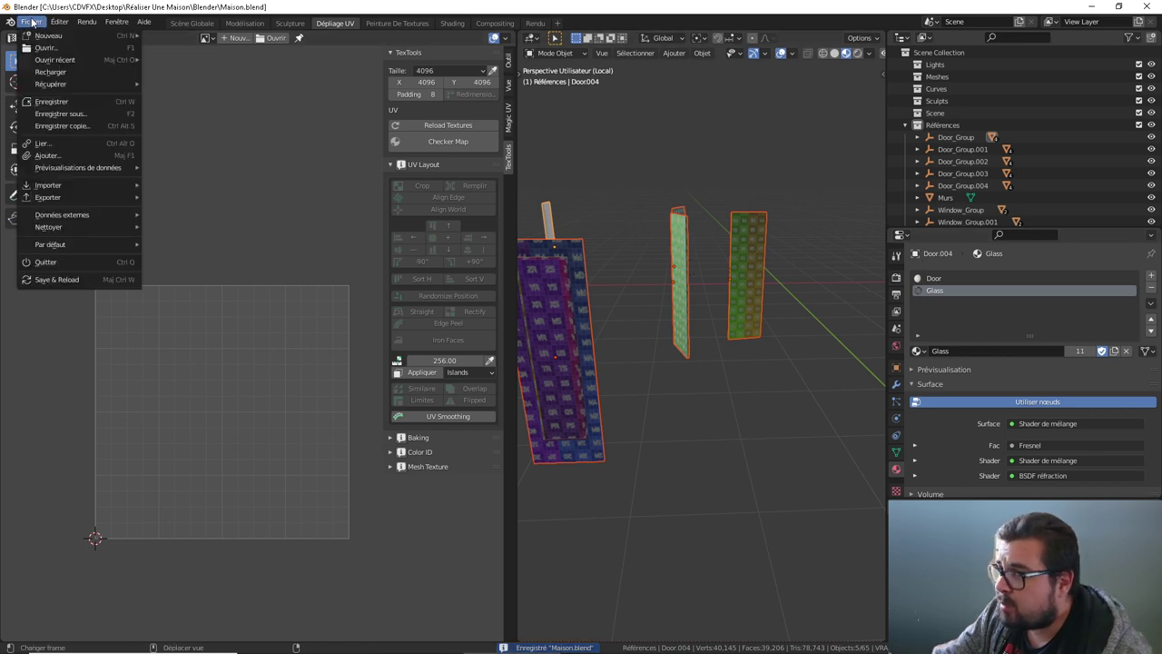
mouse_move(49, 227)
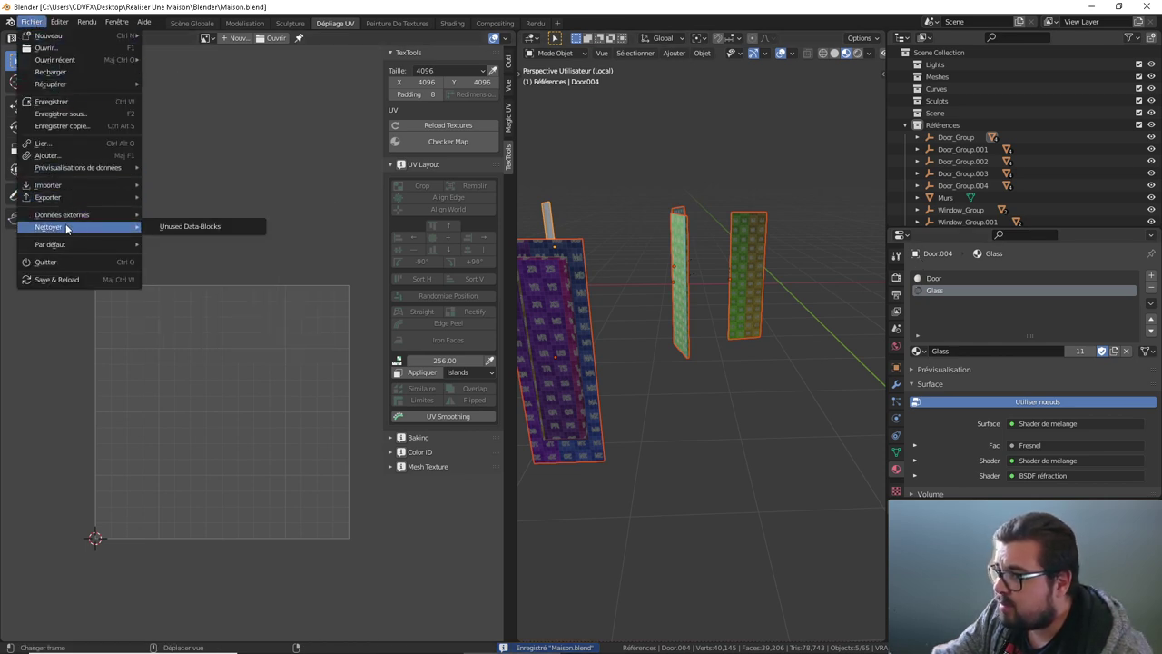
left_click(181, 225)
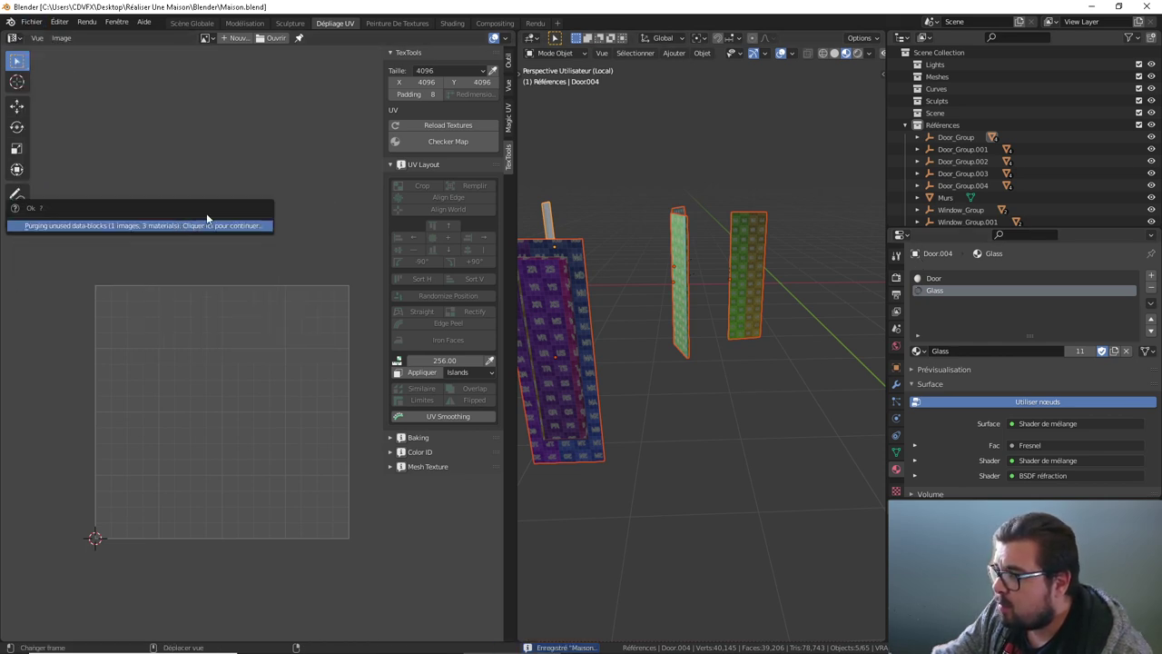
left_click(154, 224)
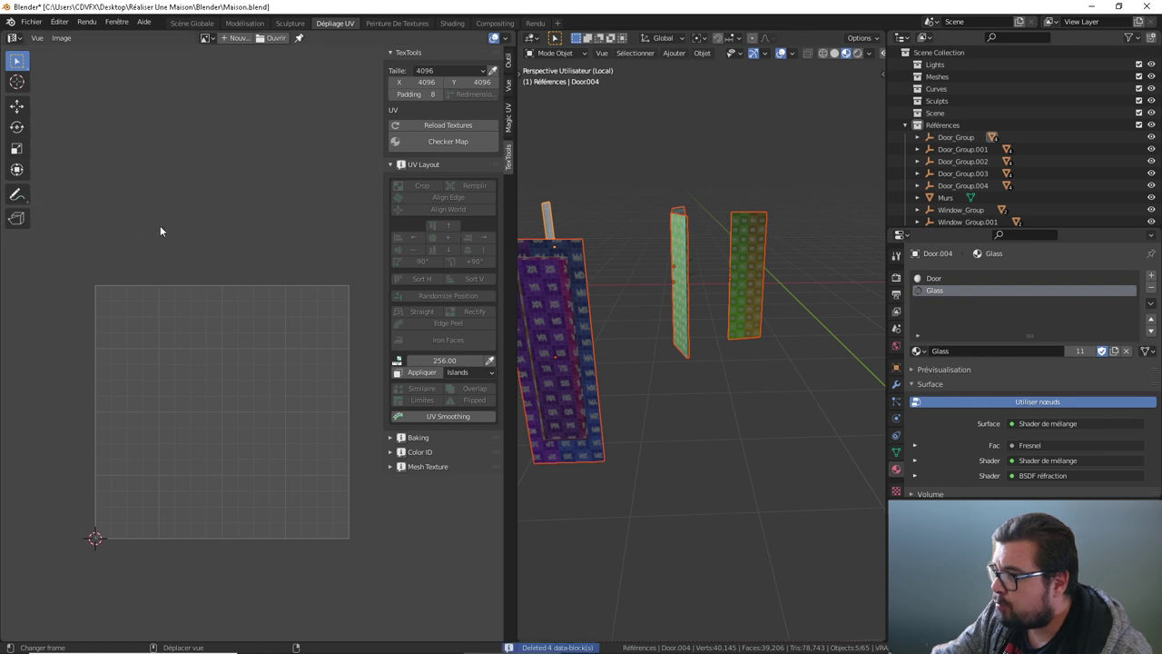
left_click(26, 23)
mouse_move(49, 228)
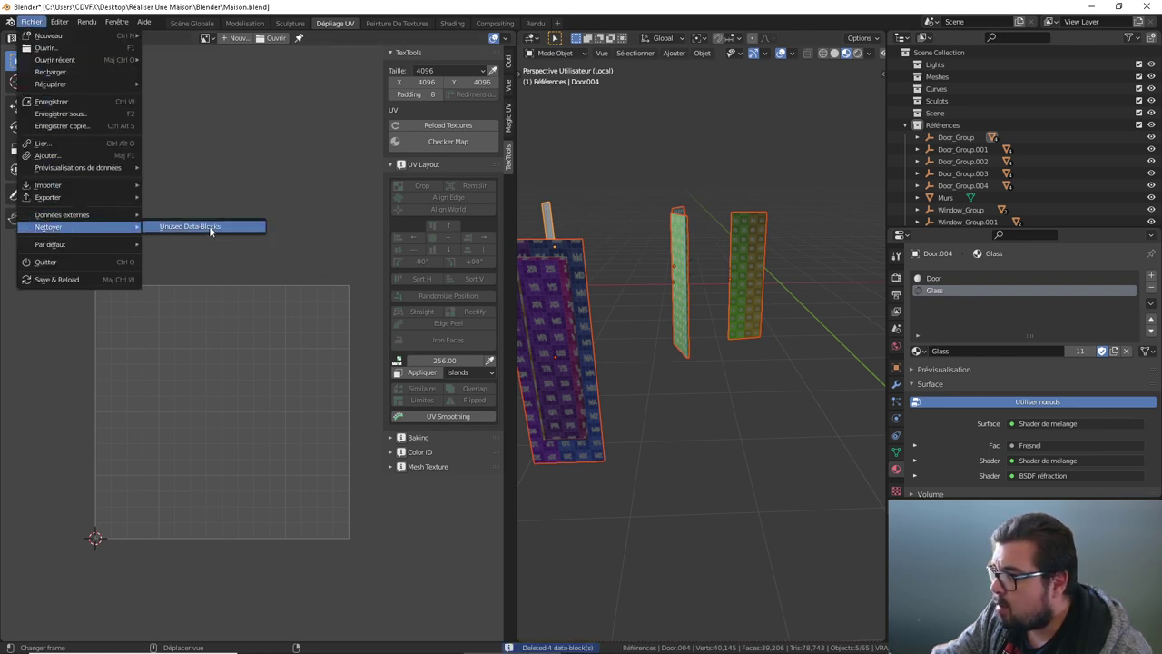
left_click(208, 225)
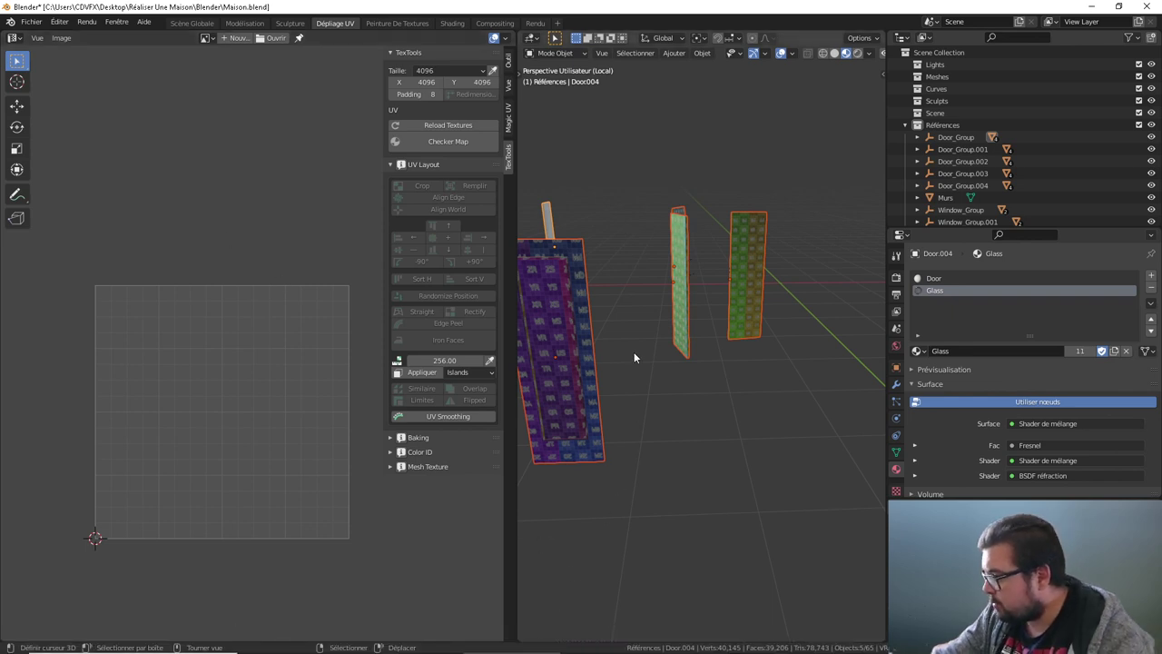
Step: Isolate DoorFrame.004 from the full house and inspect its mesh in Edit mode
key("KP_Divide")
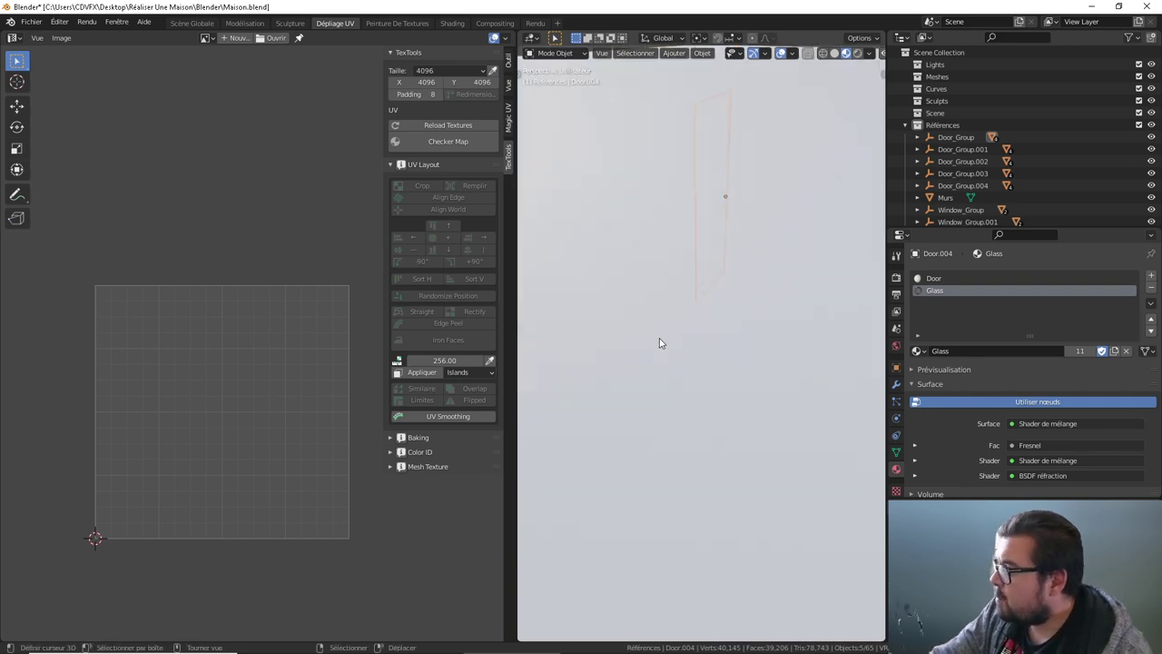
middle_click_drag(659, 338, 711, 291)
left_click(648, 170)
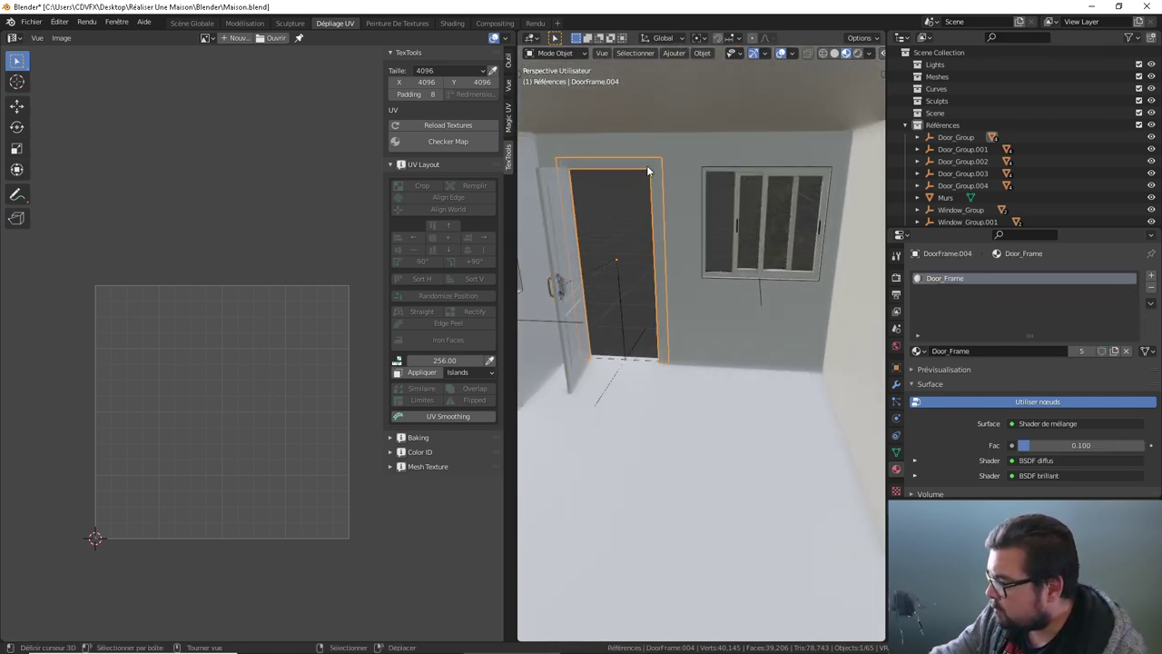
key("KP_Divide")
mouse_move(706, 207)
middle_mouse_down()
mouse_move(786, 227)
mouse_move(739, 260)
mouse_move(773, 212)
mouse_move(812, 229)
middle_mouse_up()
key("Tab")
scroll(754, 236, "up", 3)
key("Tab")
Step: Select DoorFrame.002, DoorFrame and DoorFrame.003 too and isolate the door frames together
key("KP_Divide")
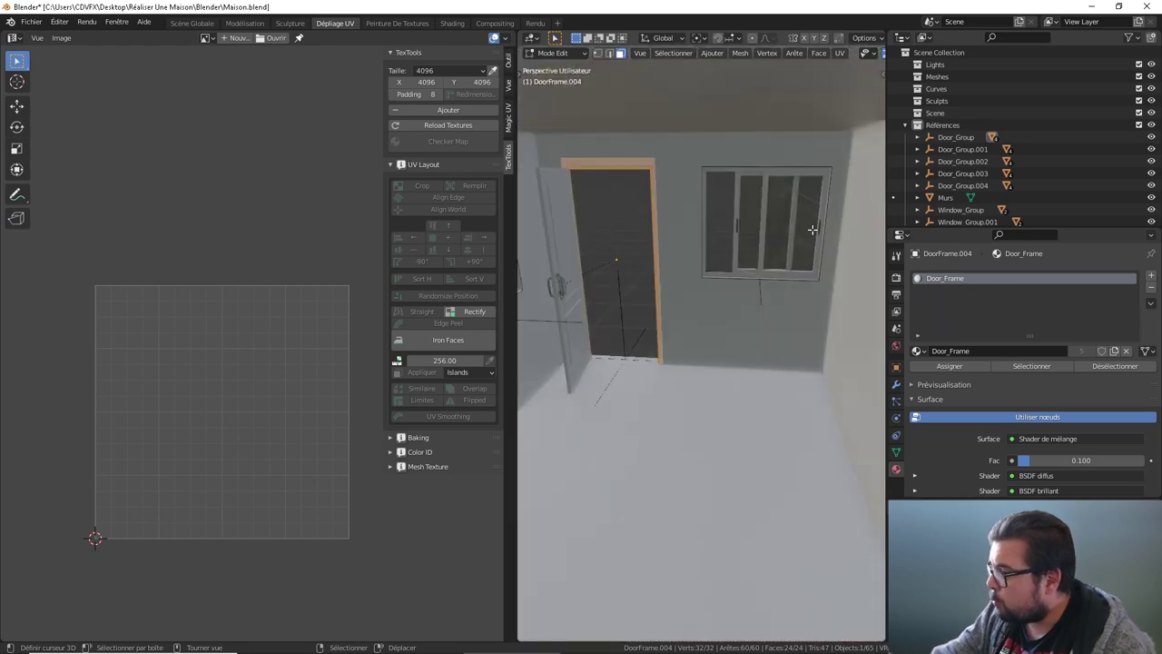
scroll(695, 288, "up", 3)
scroll(750, 288, "up", 4)
middle_click_drag(750, 288, 764, 240)
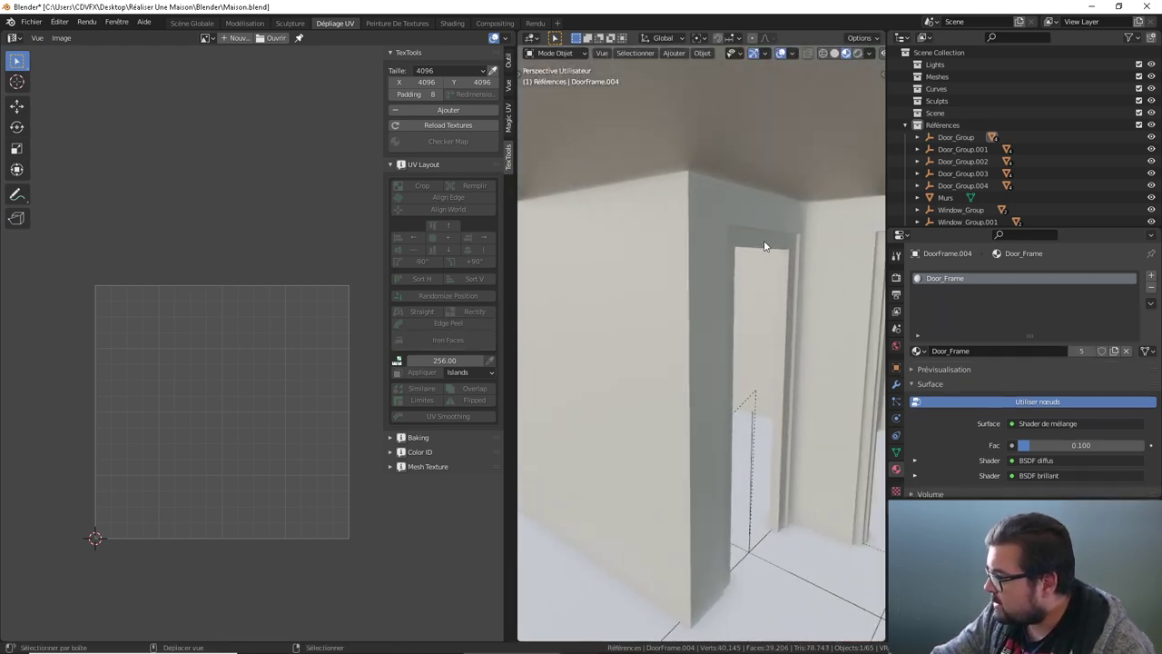
left_click(748, 253)
scroll(775, 229, "up", 3)
left_click(775, 229)
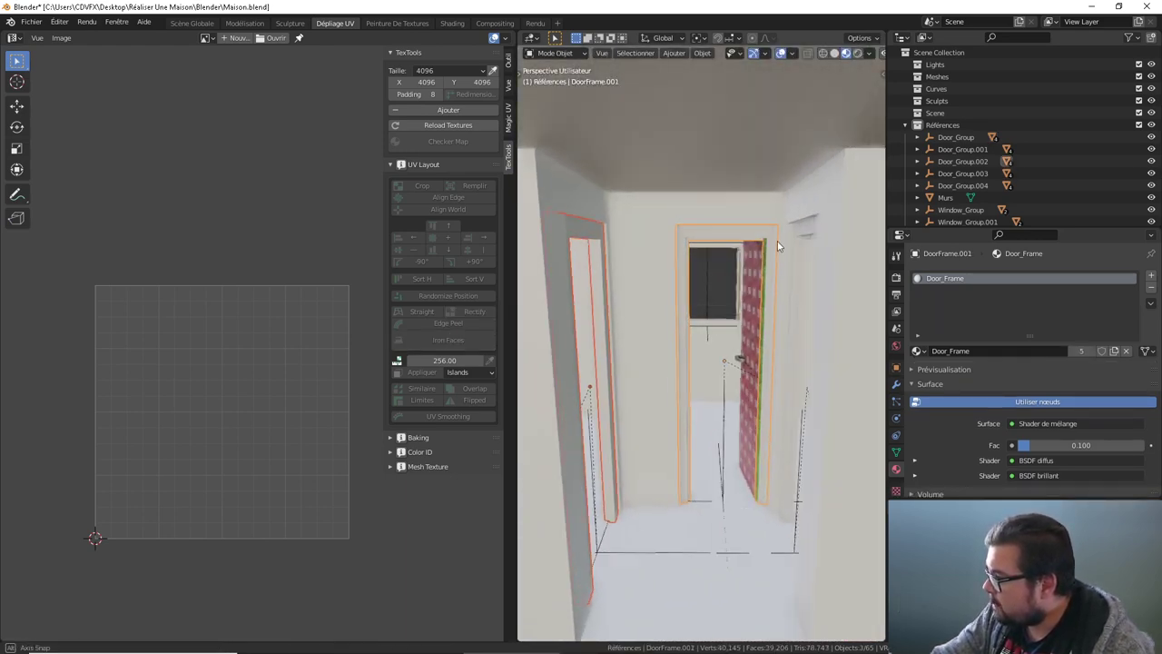
scroll(777, 241, "up", 3)
mouse_move(778, 241)
middle_mouse_down()
mouse_move(658, 230)
mouse_move(695, 226)
middle_mouse_up()
left_click(762, 270)
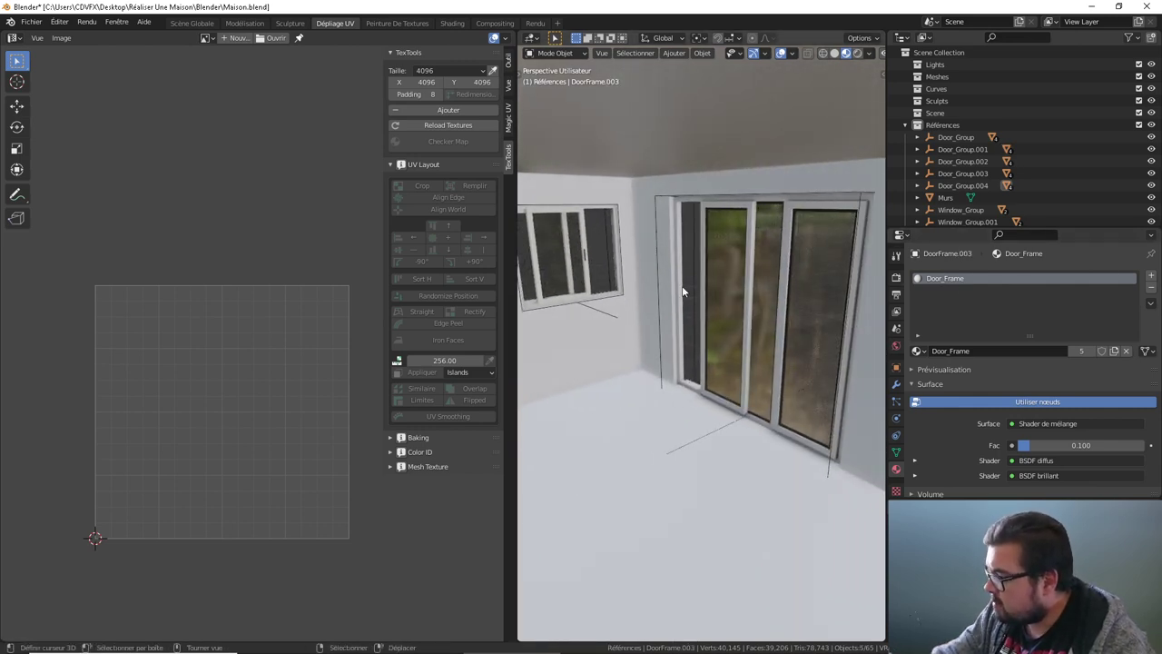
key("KP_Divide")
Step: Select all door-frame geometry, mark its edges as seams and unwrap it
key("Tab")
key("a")
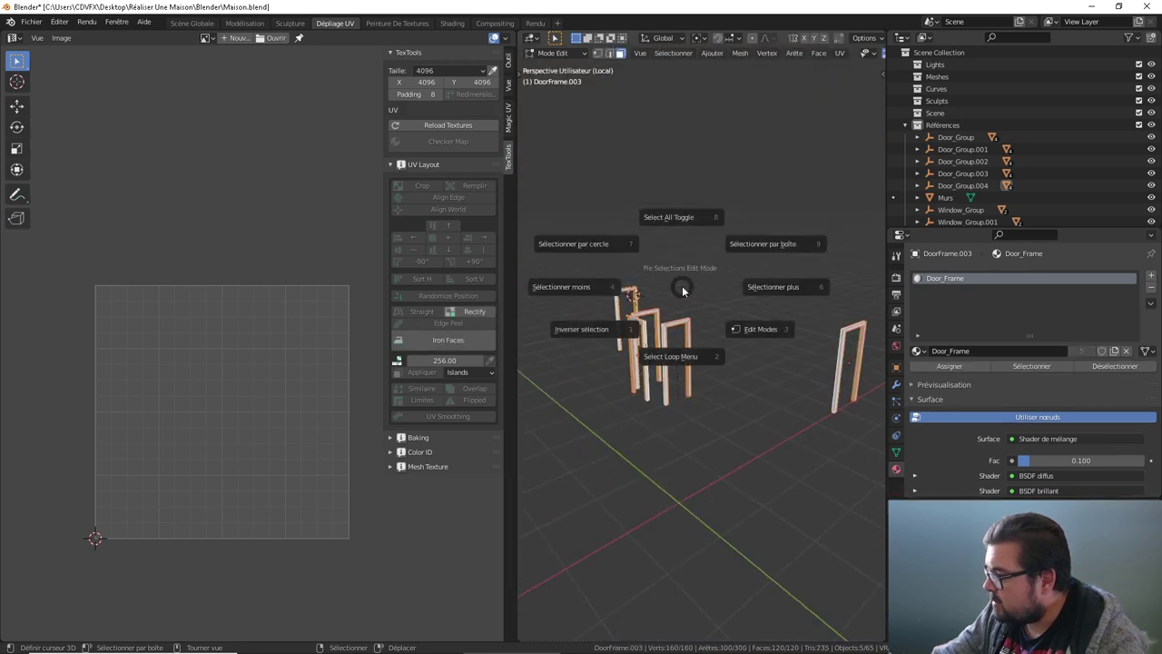
left_click(680, 242)
key("a")
left_click(680, 194)
key("ctrl+e")
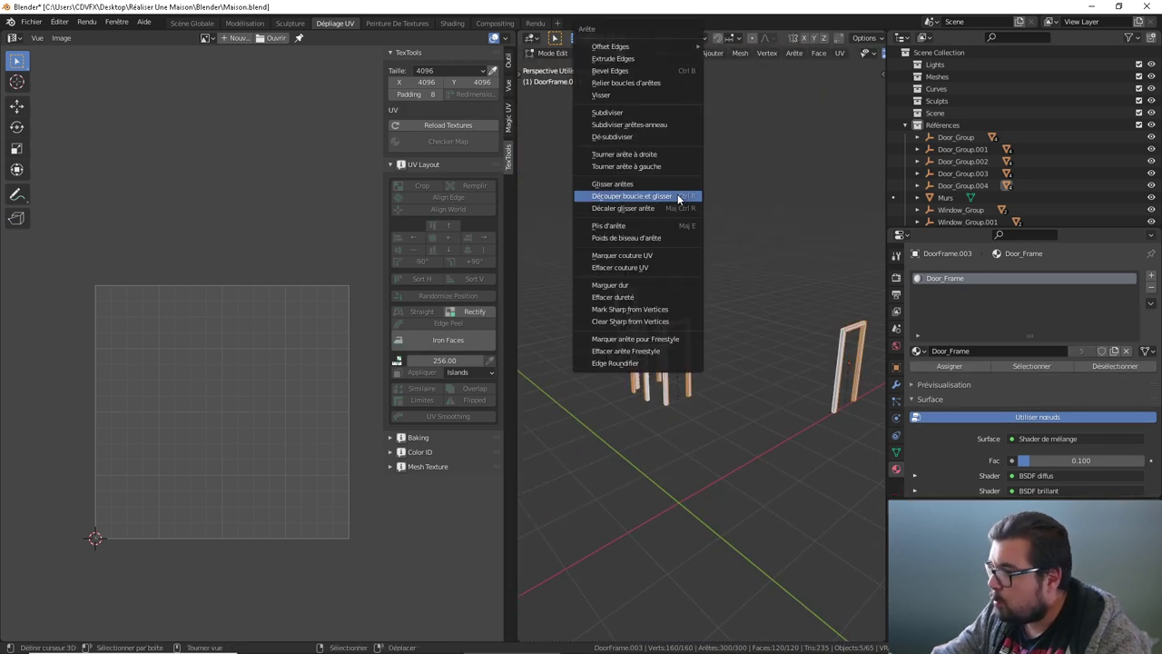
left_click(644, 254)
key("u")
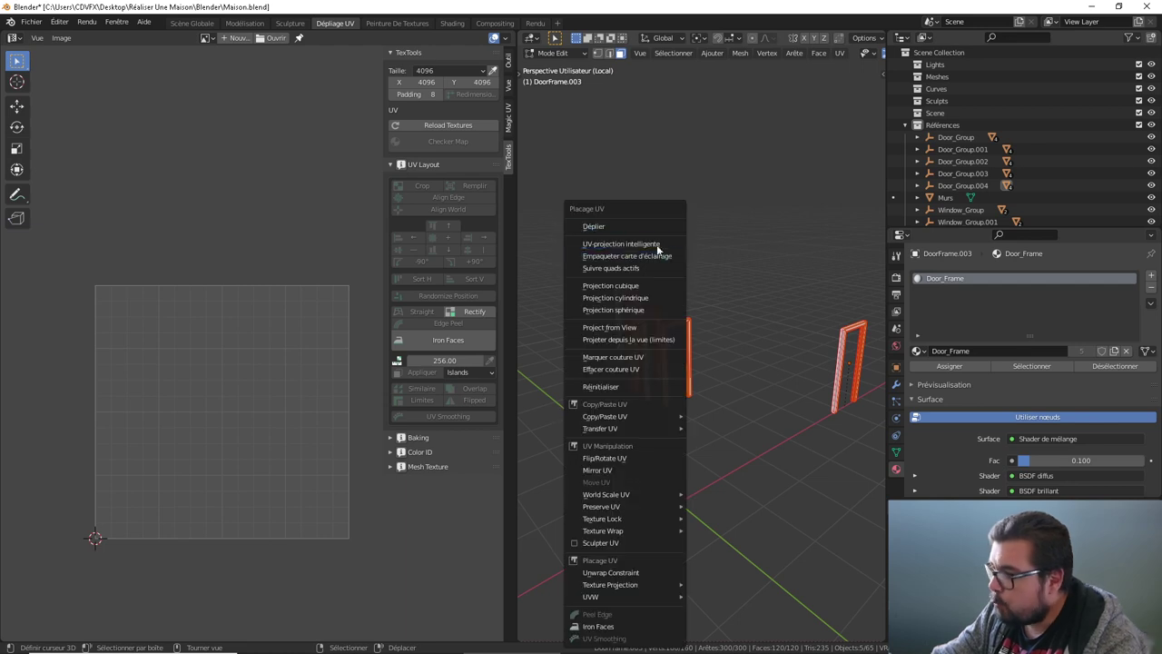
left_click(662, 226)
Step: Select the horizontal UV strips and rotate them 90 degrees upright
key("alt+a")
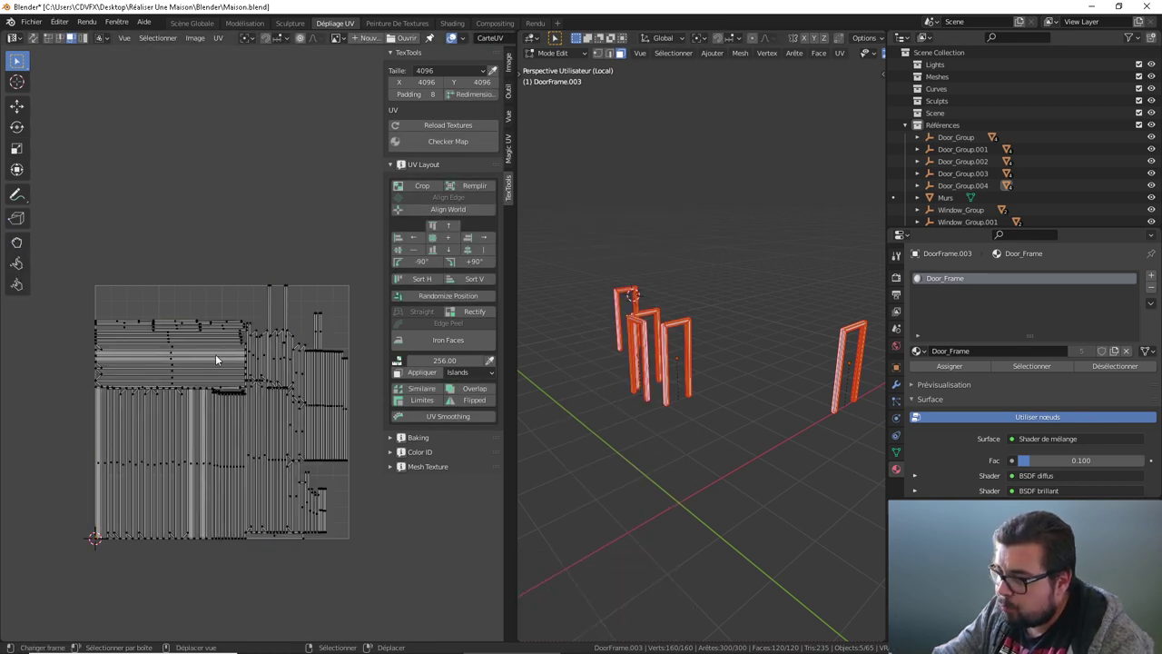
scroll(215, 356, "up", 1)
scroll(215, 368, "up", 1)
scroll(227, 361, "up", 2)
scroll(241, 356, "down", 2)
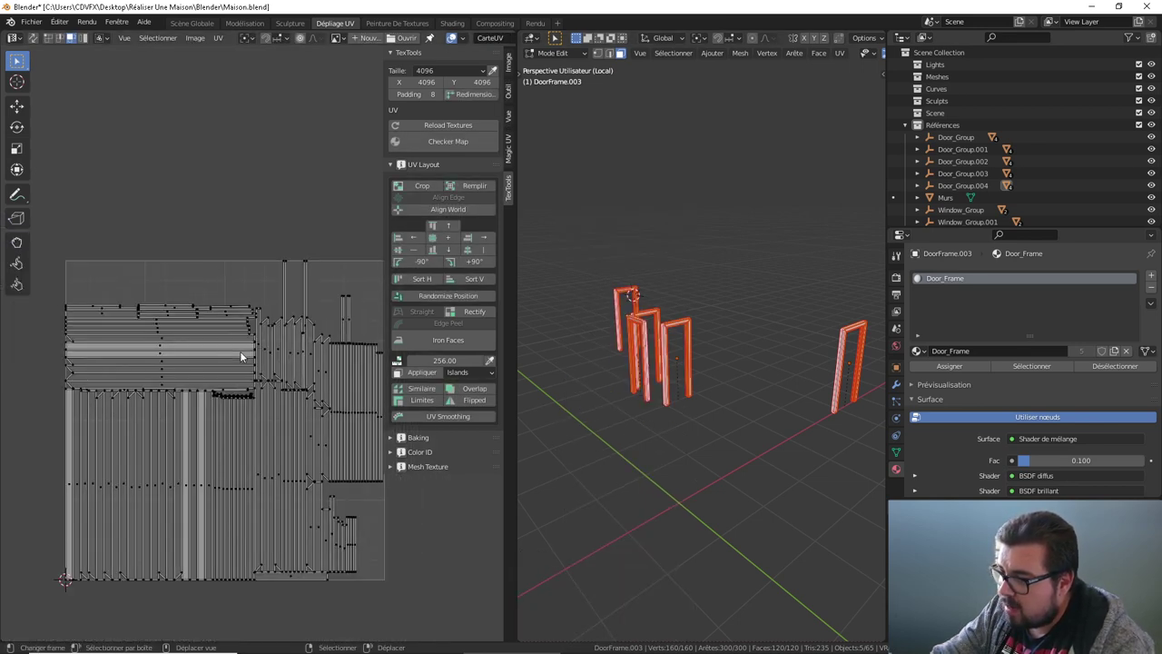
key("l")
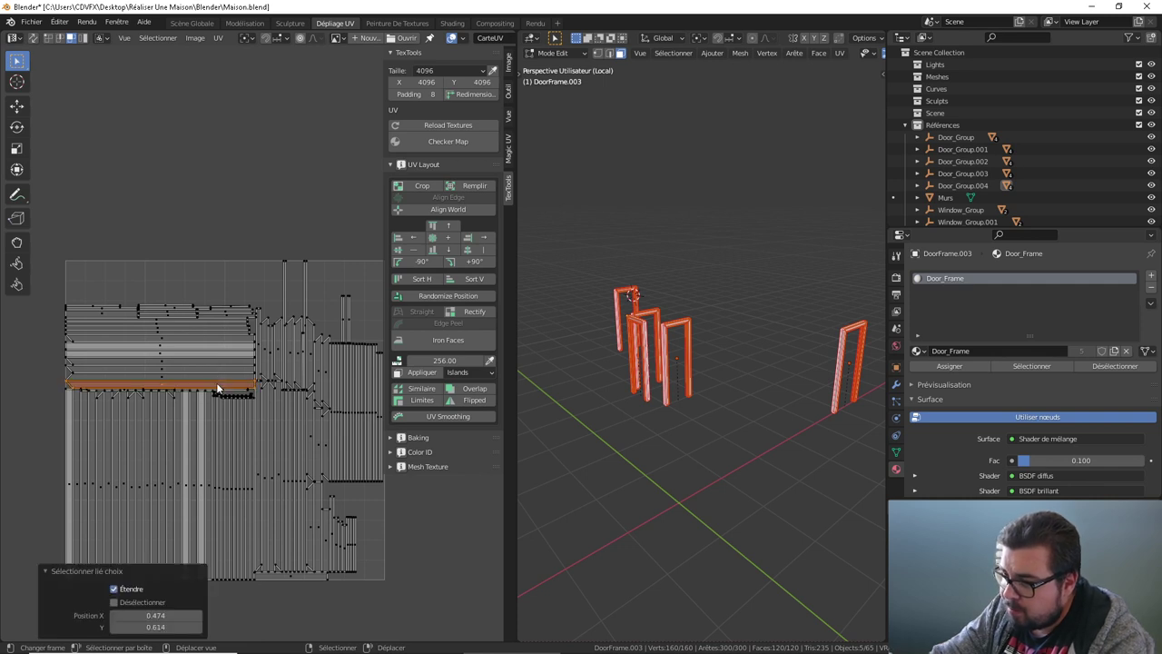
key("l")
key("l")
key("l")
key("l")
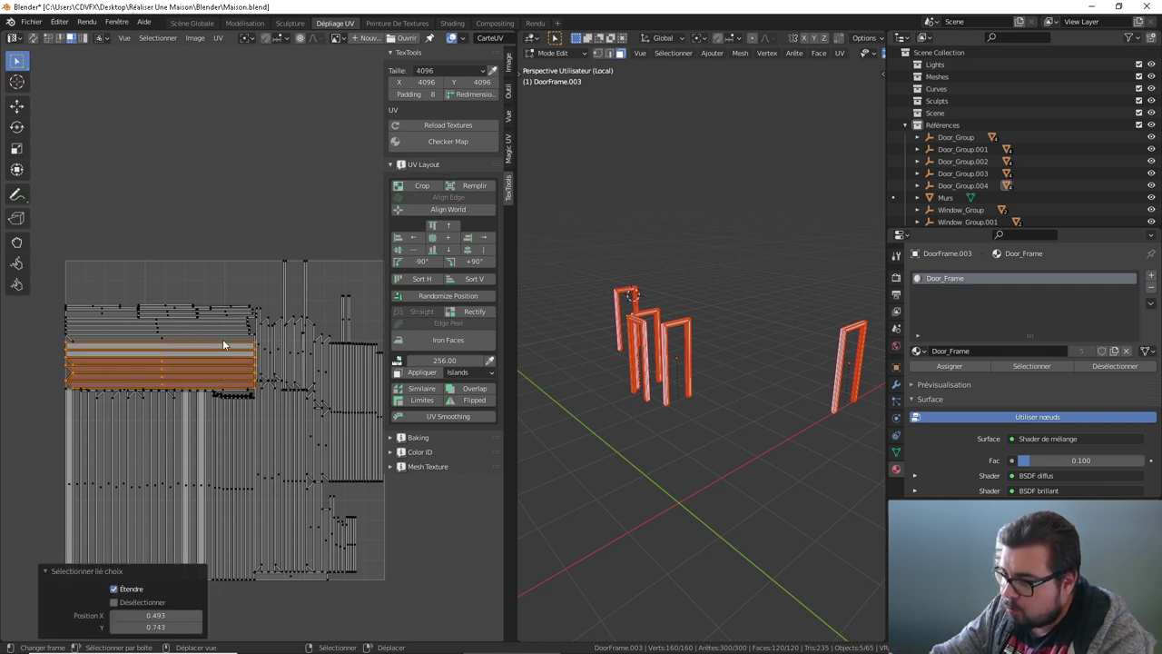
key("l")
key("l")
key("l")
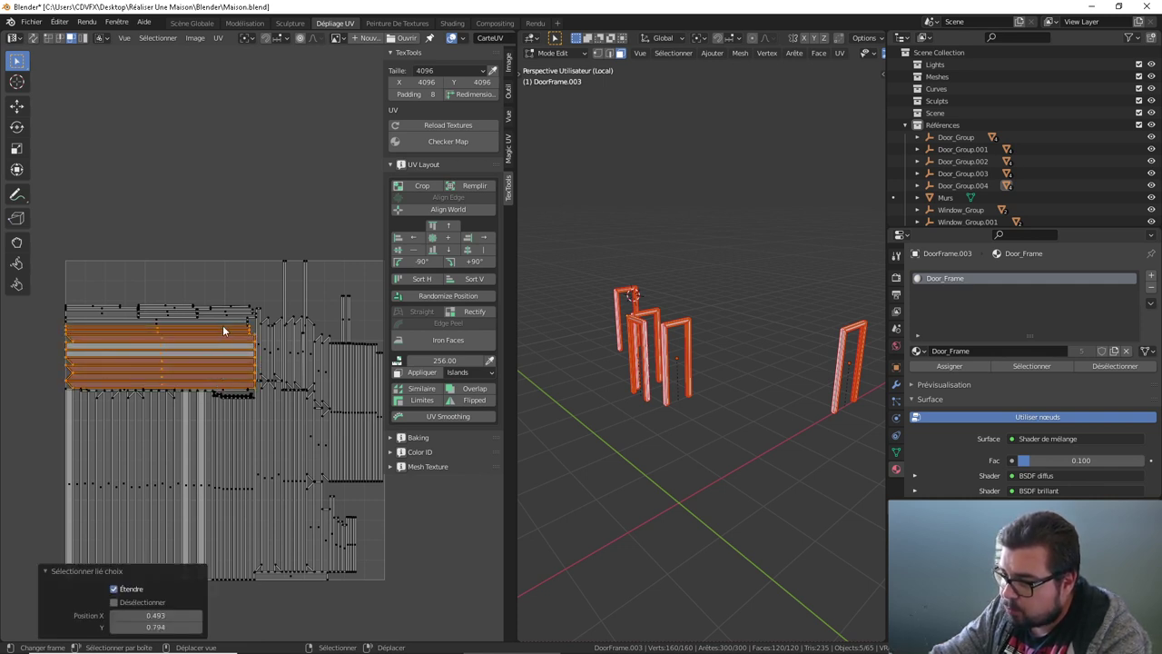
key("l")
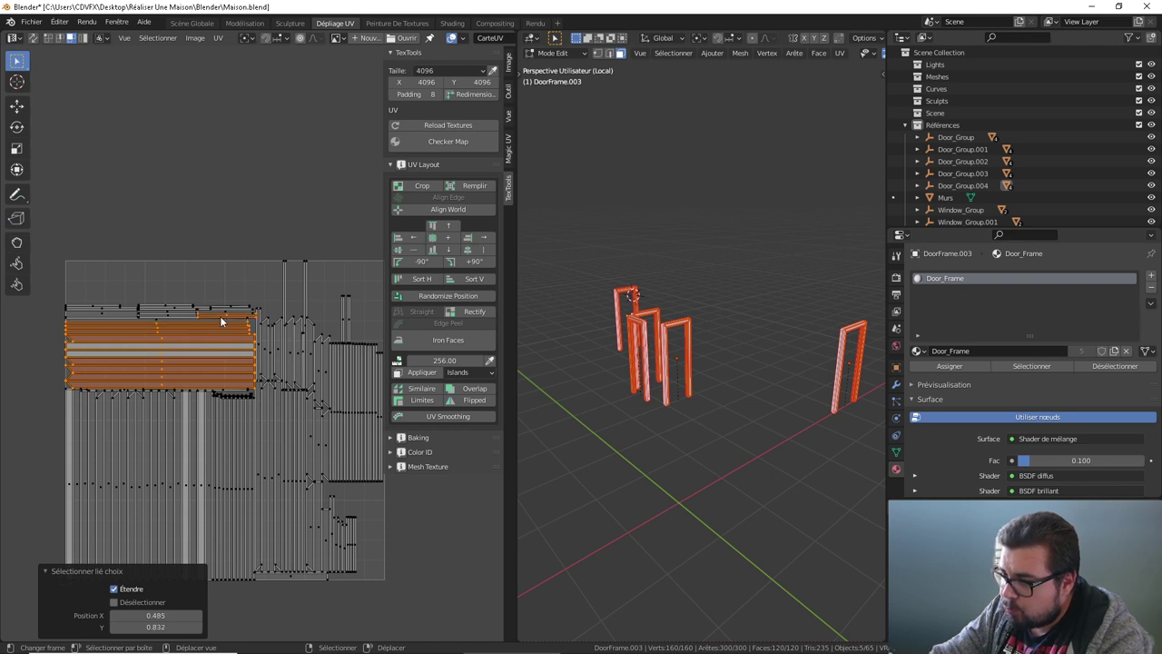
key("l")
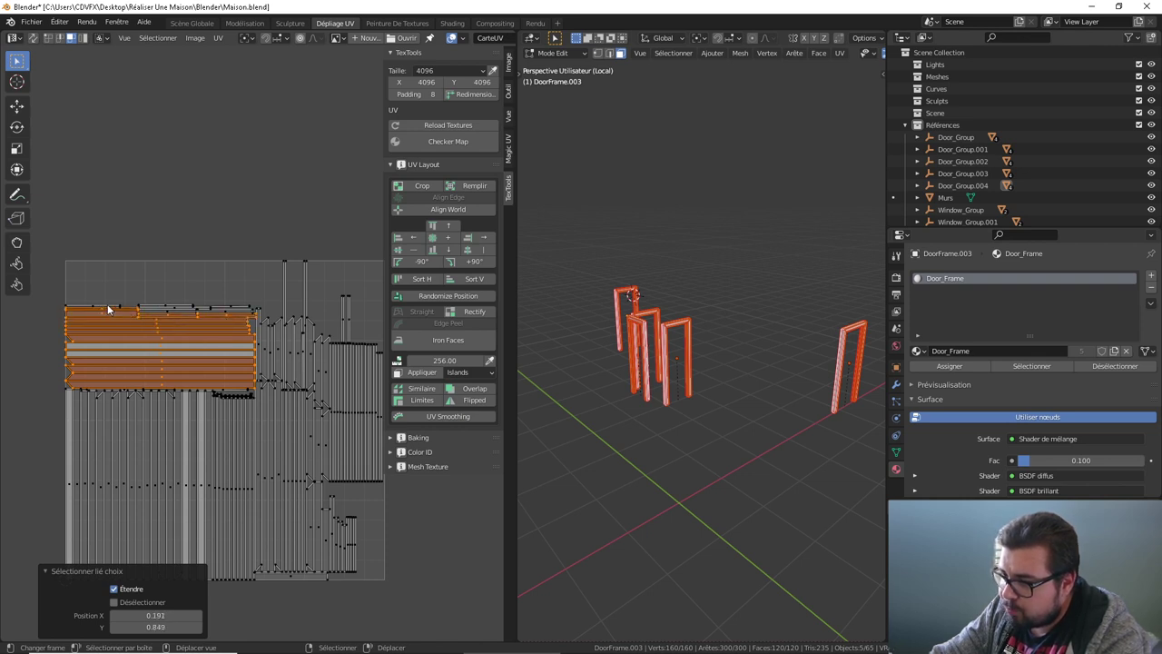
key("l")
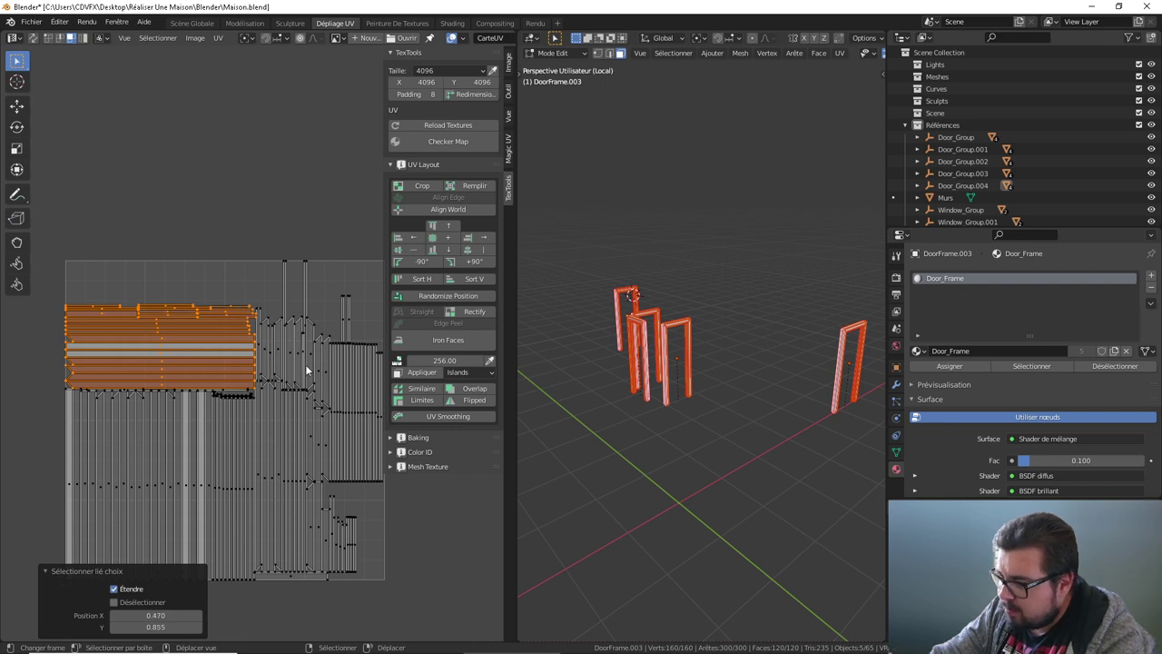
type("r90")
key("Return")
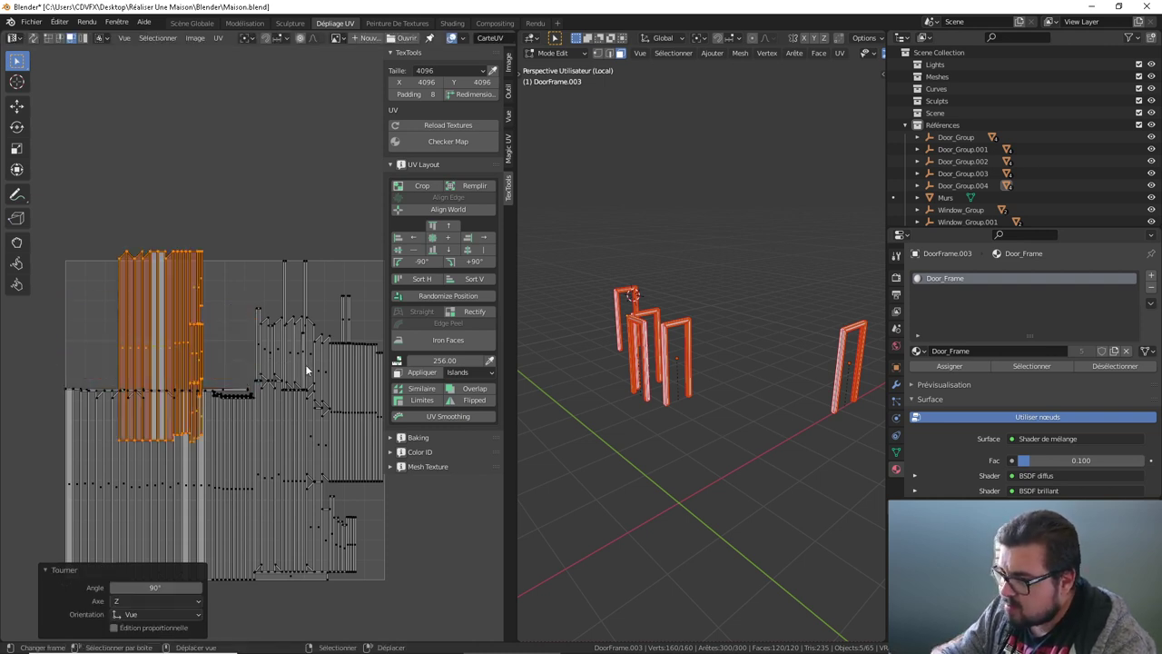
key("alt+a")
Step: Select all UV islands and pack them to fill the UV square
key("l")
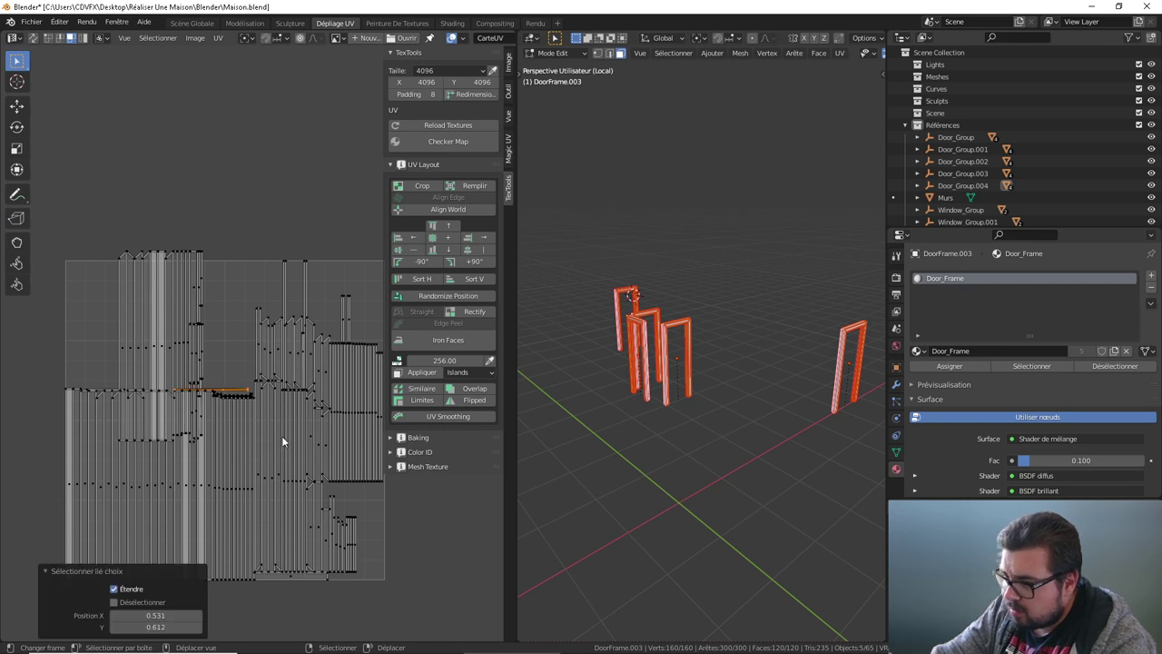
key("l")
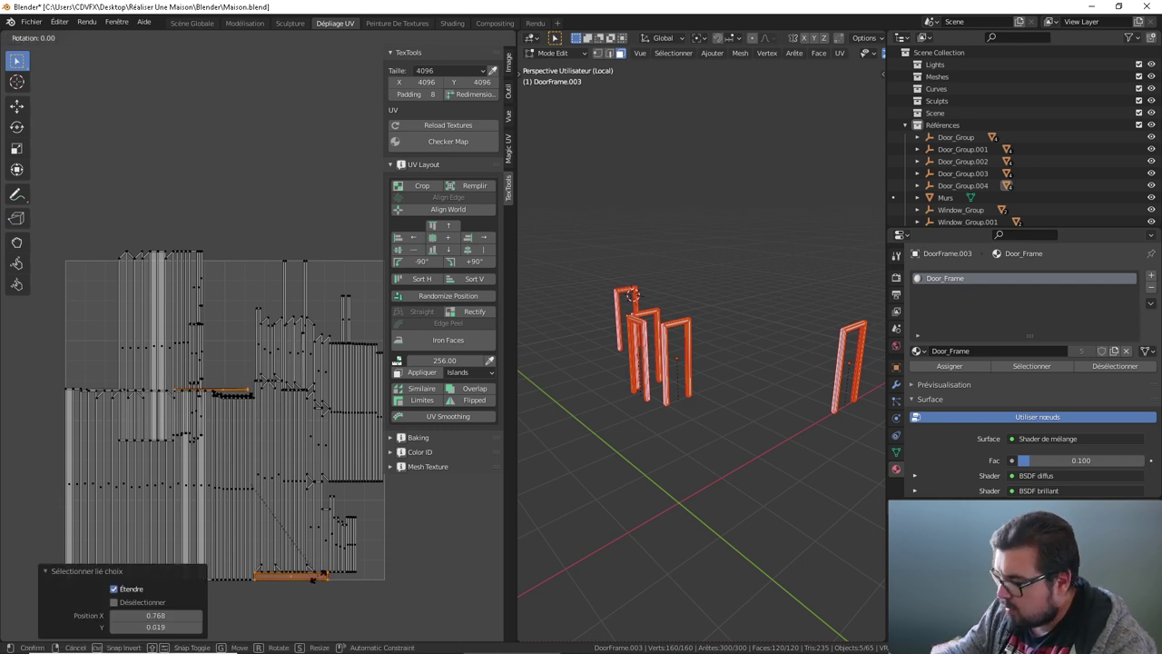
key("ctrl+z")
key("ctrl+z")
key("a")
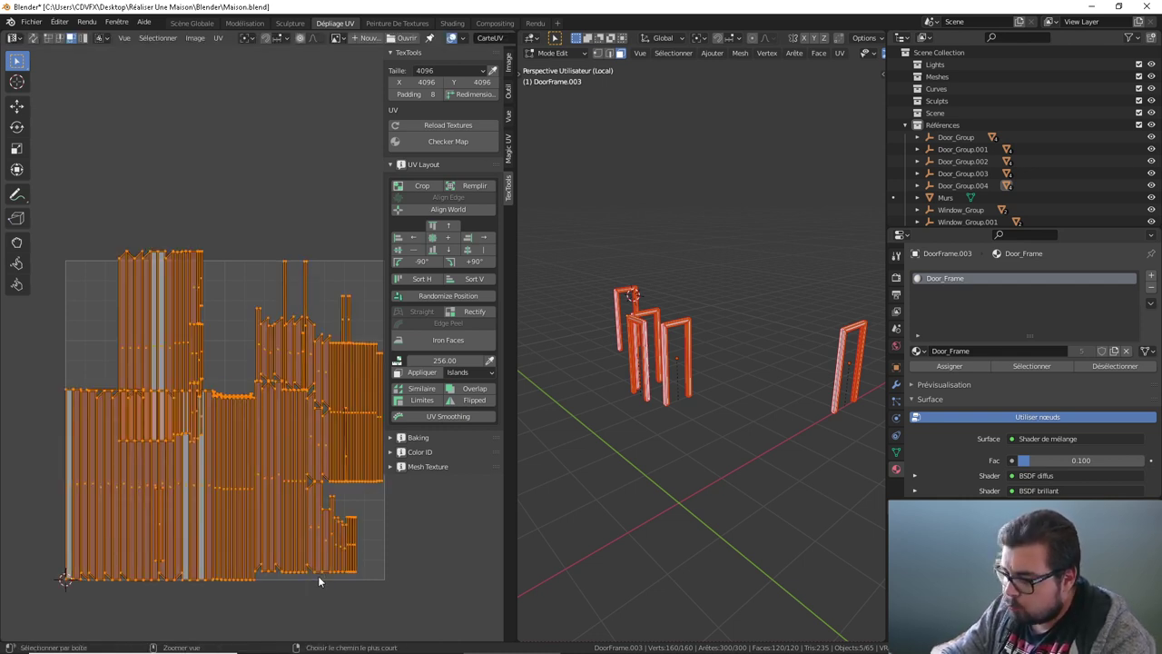
key("ctrl+p")
Step: Rotate the last horizontal island 90 degrees and repack all islands
key("alt+a")
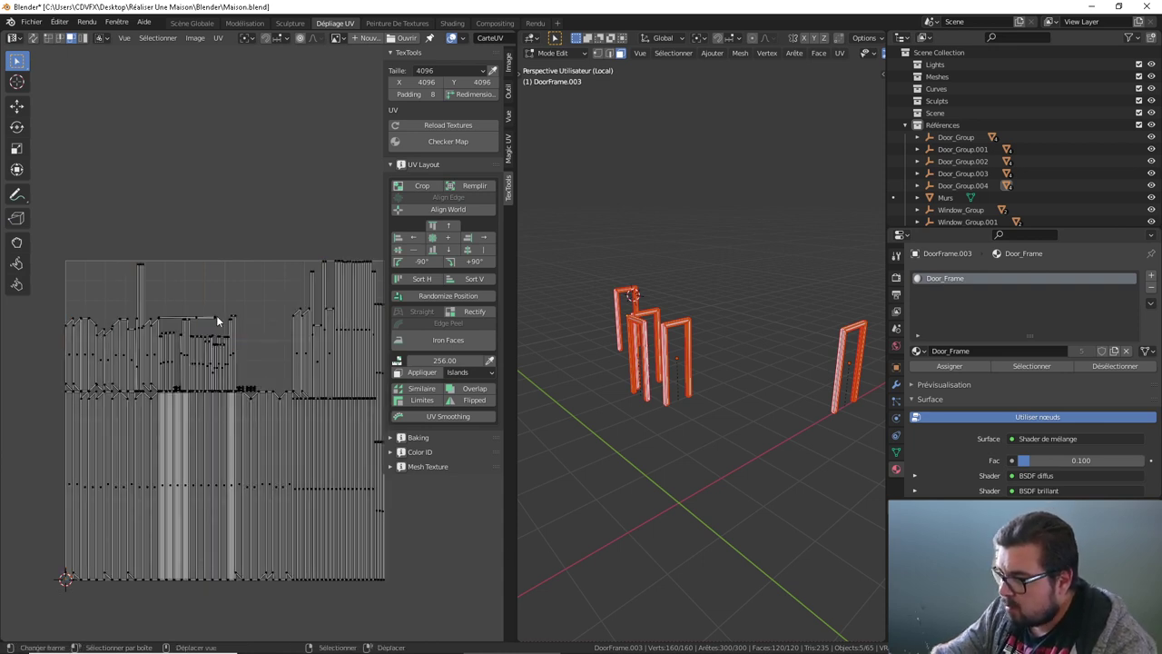
key("l")
key("r")
type("90")
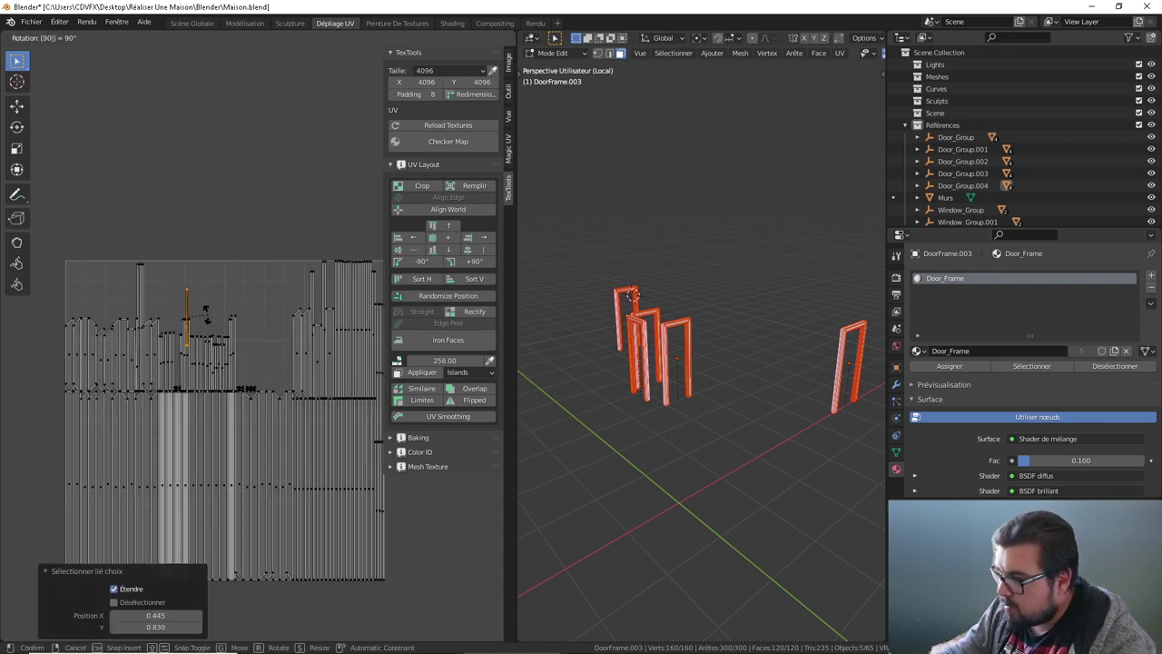
key("Return")
key("a")
key("ctrl+p")
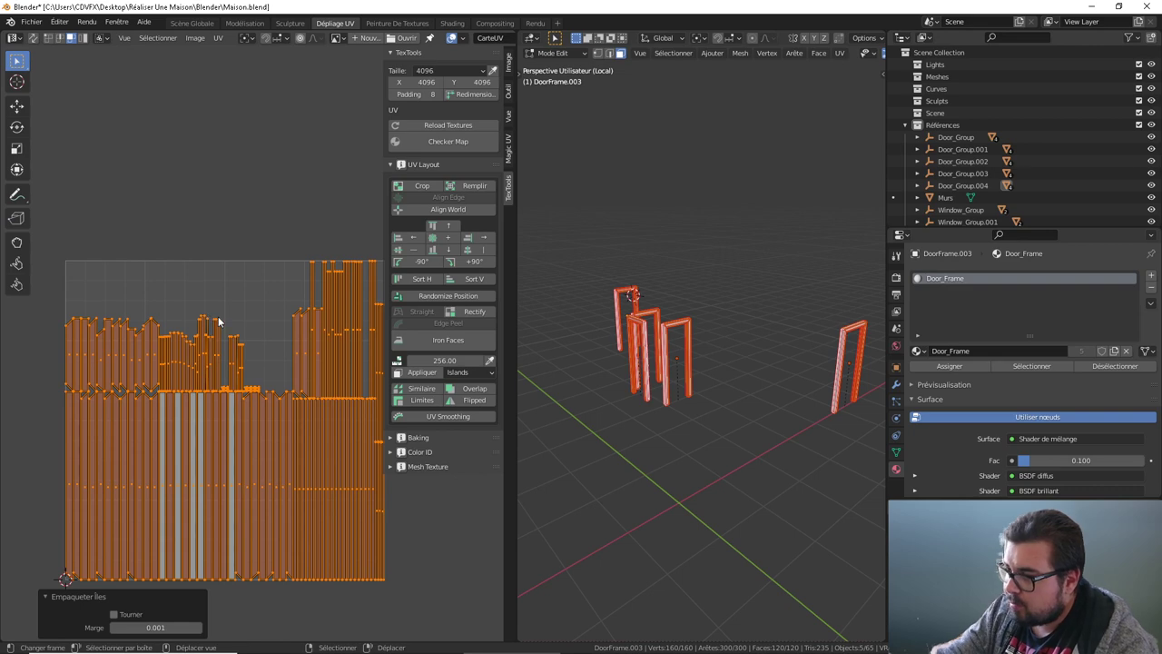
Step: Return to Object Mode and show the full house scene again
key("Tab")
key("KP_Divide")
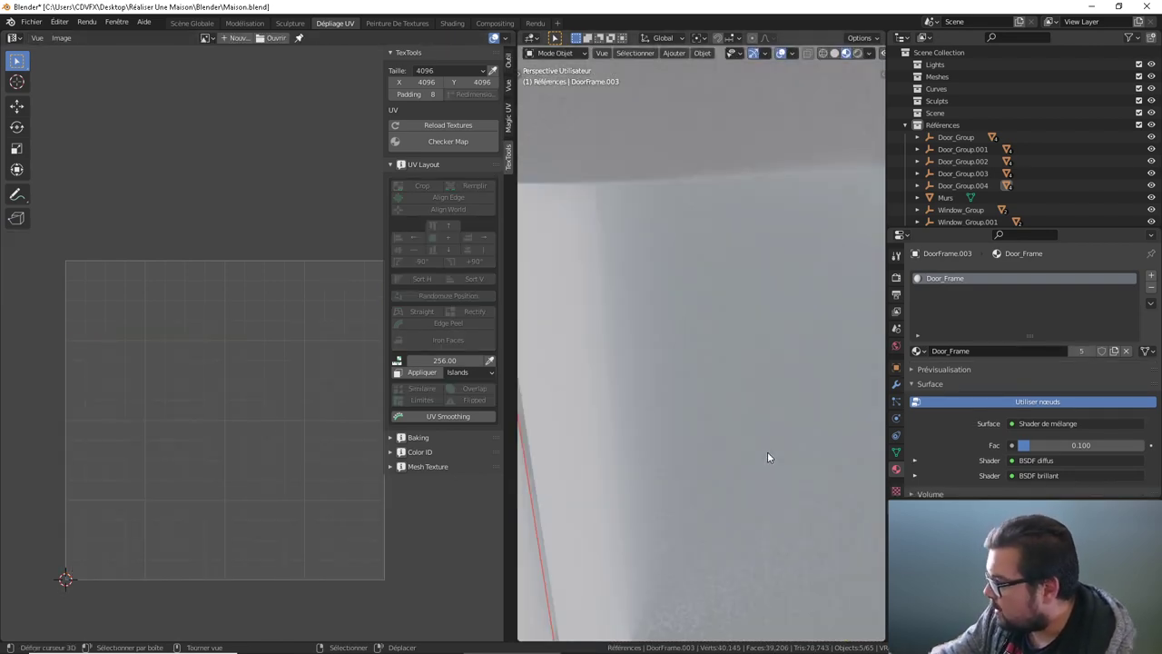
scroll(765, 454, "up", 5)
Step: Give the first checker door the Door material in slot one and Glass in slot two
scroll(741, 412, "down", 5)
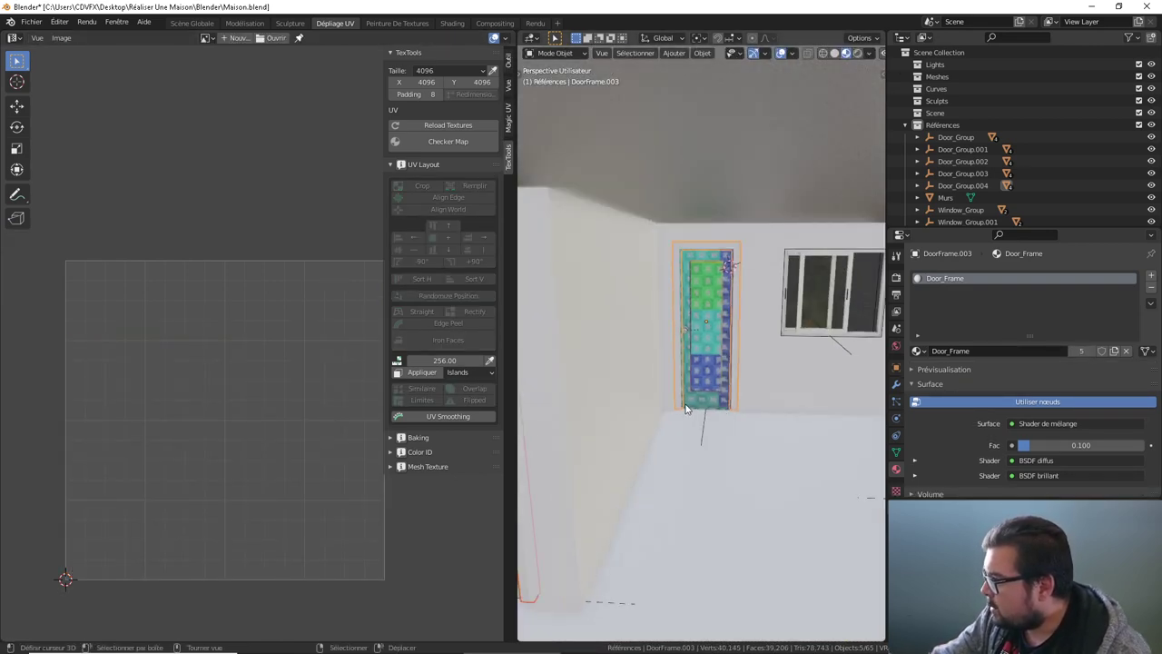
scroll(690, 409, "down", 3)
scroll(698, 410, "up", 6)
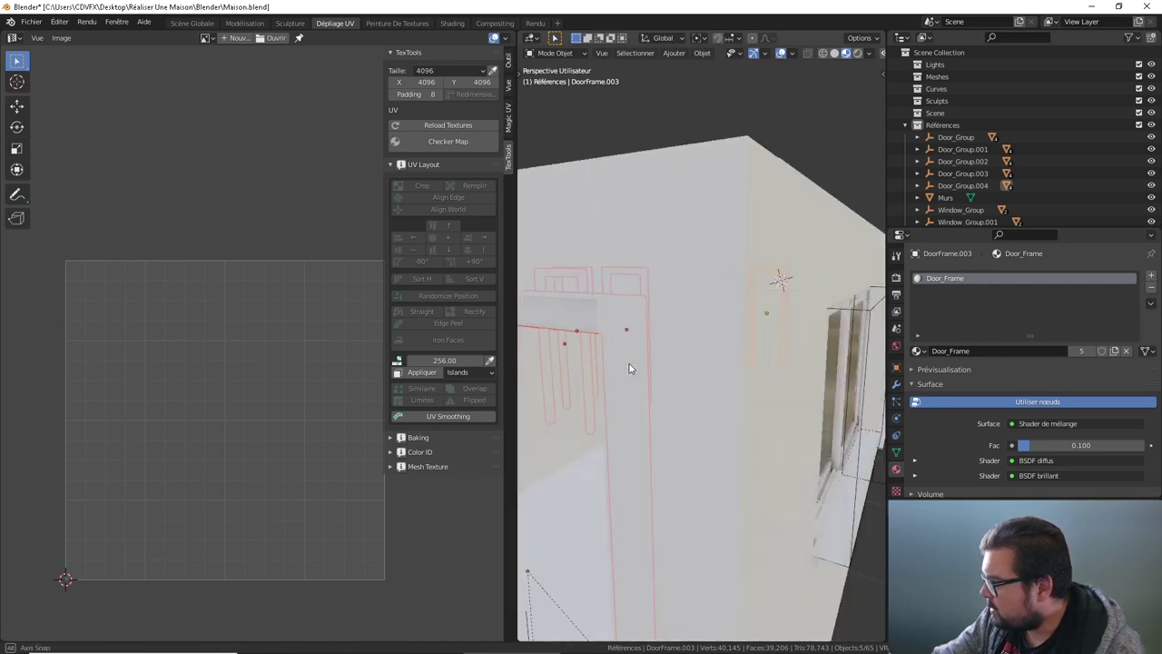
scroll(629, 368, "down", 4)
scroll(690, 336, "up", 3)
left_click(750, 299)
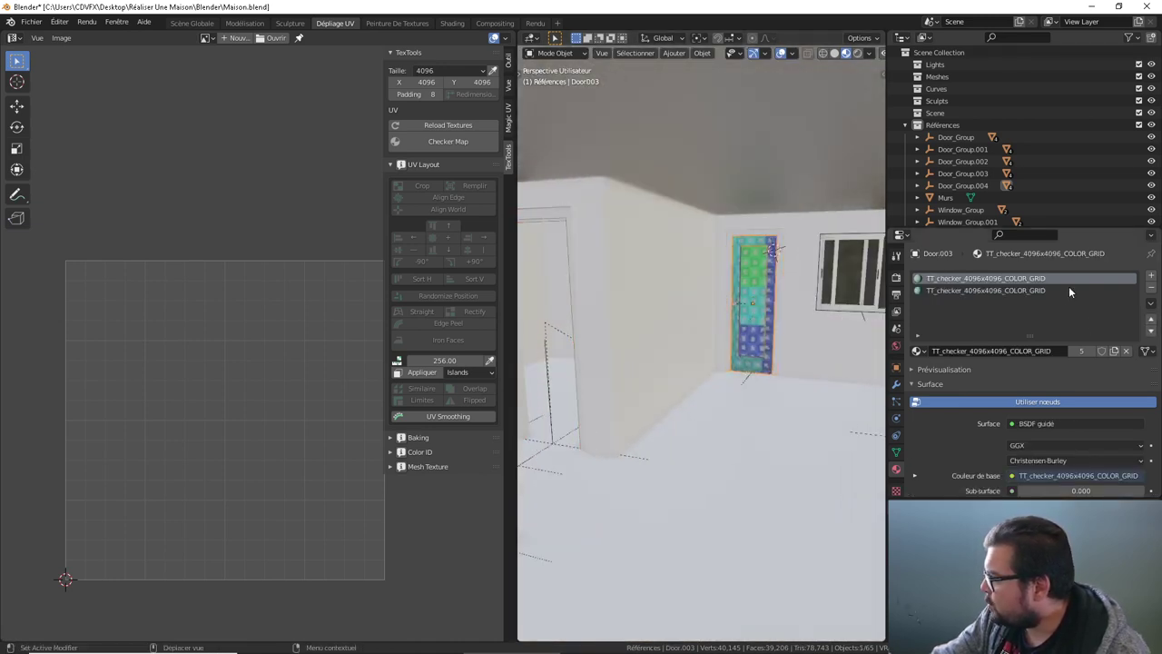
left_click(924, 353)
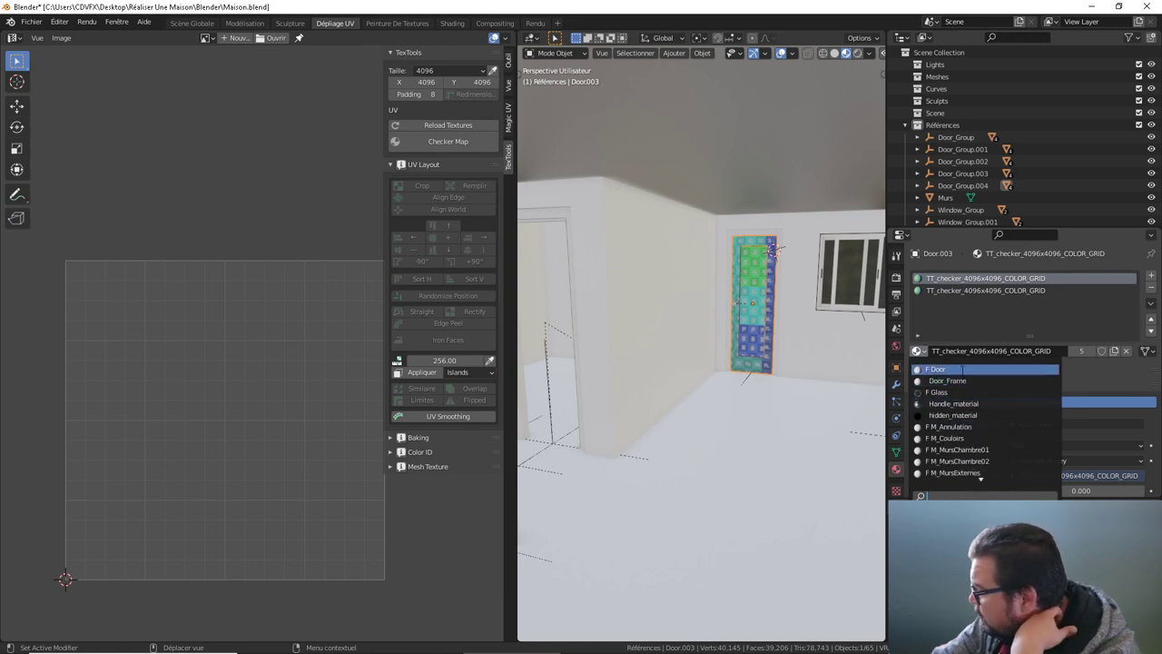
left_click(962, 369)
left_click(993, 294)
left_click(919, 350)
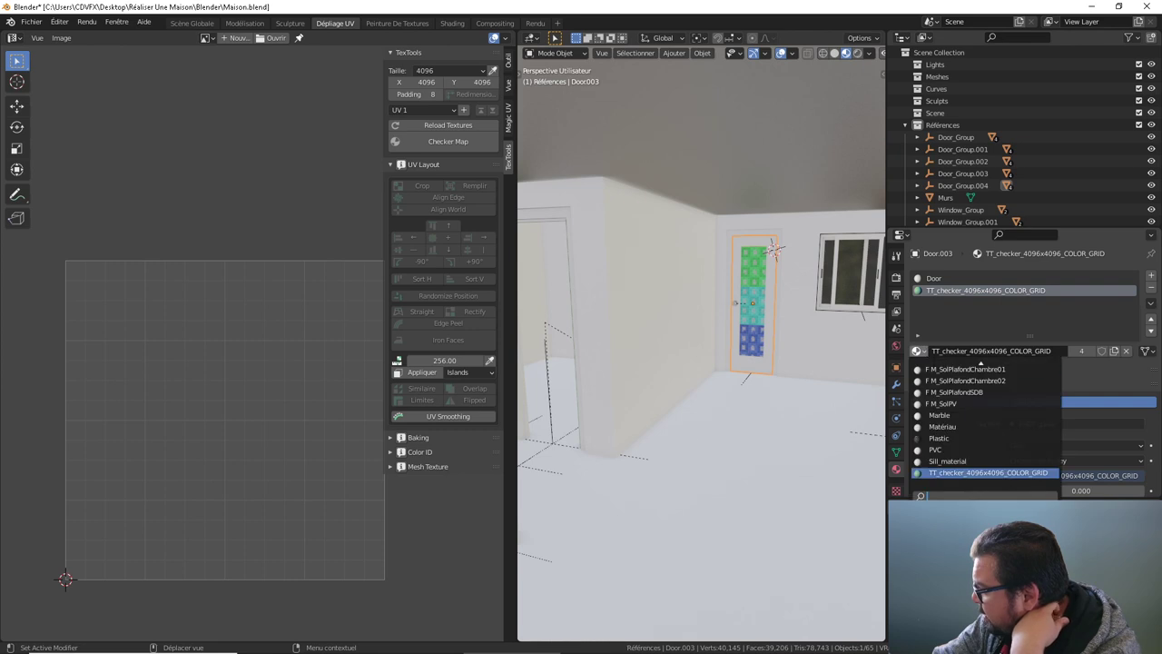
scroll(985, 417, "up", 5)
scroll(985, 418, "up", 5)
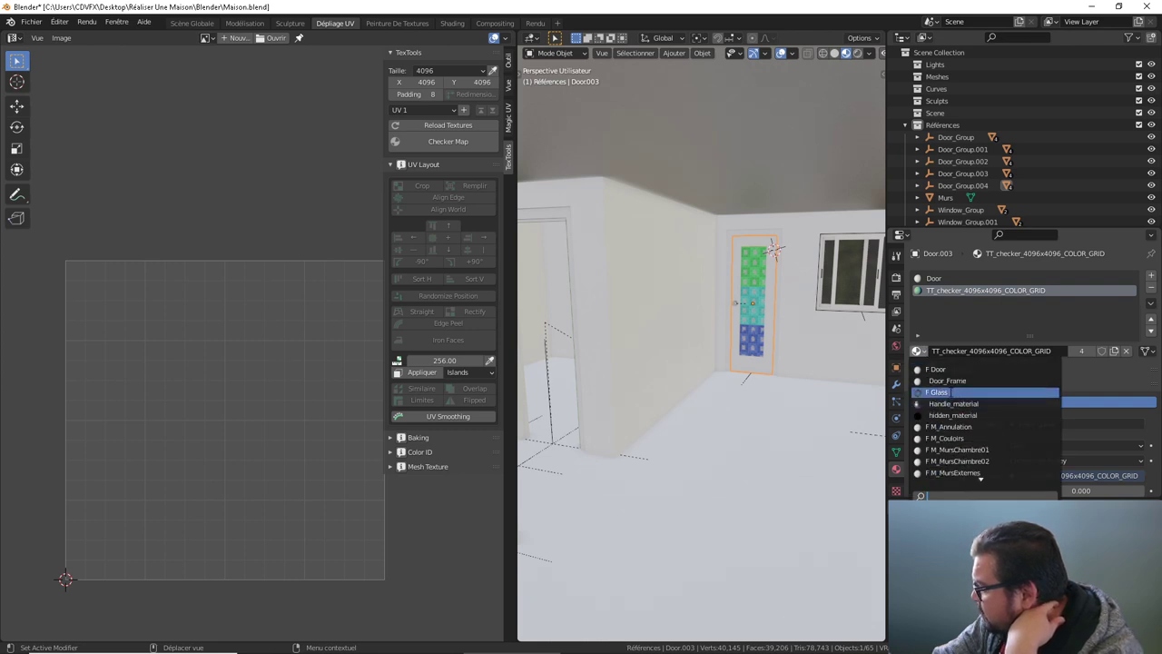
left_click(949, 392)
Step: Assign the Door material to a second checker-textured door
middle_click_drag(799, 363, 633, 294)
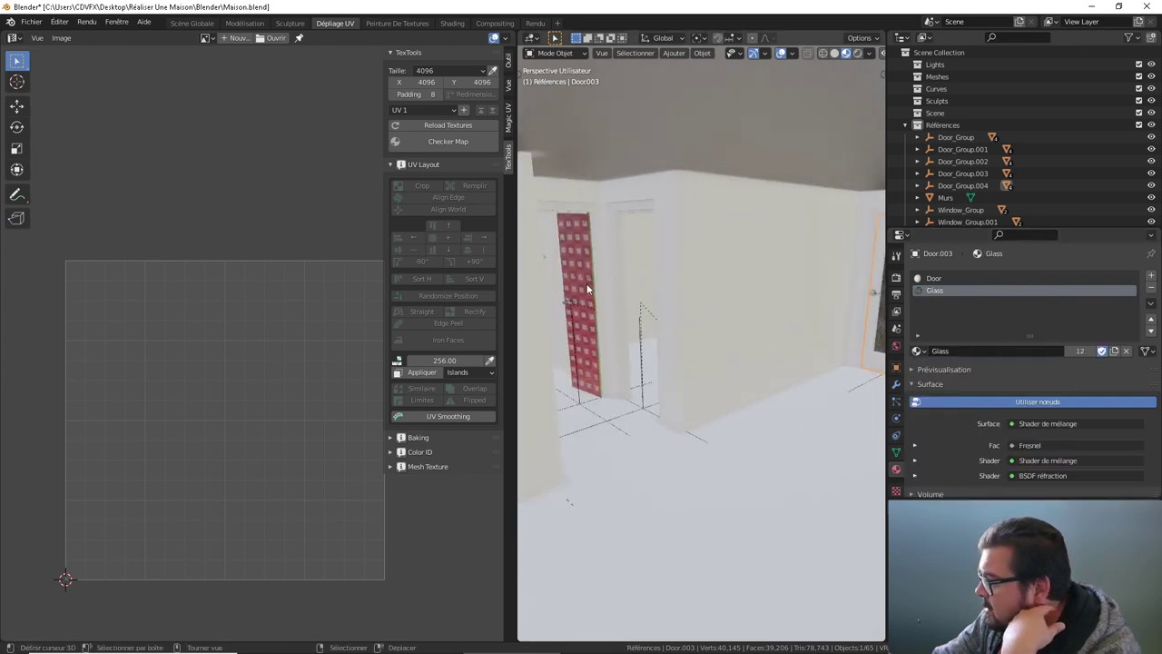
left_click(588, 289)
left_click(918, 351)
scroll(921, 368, "up", 3)
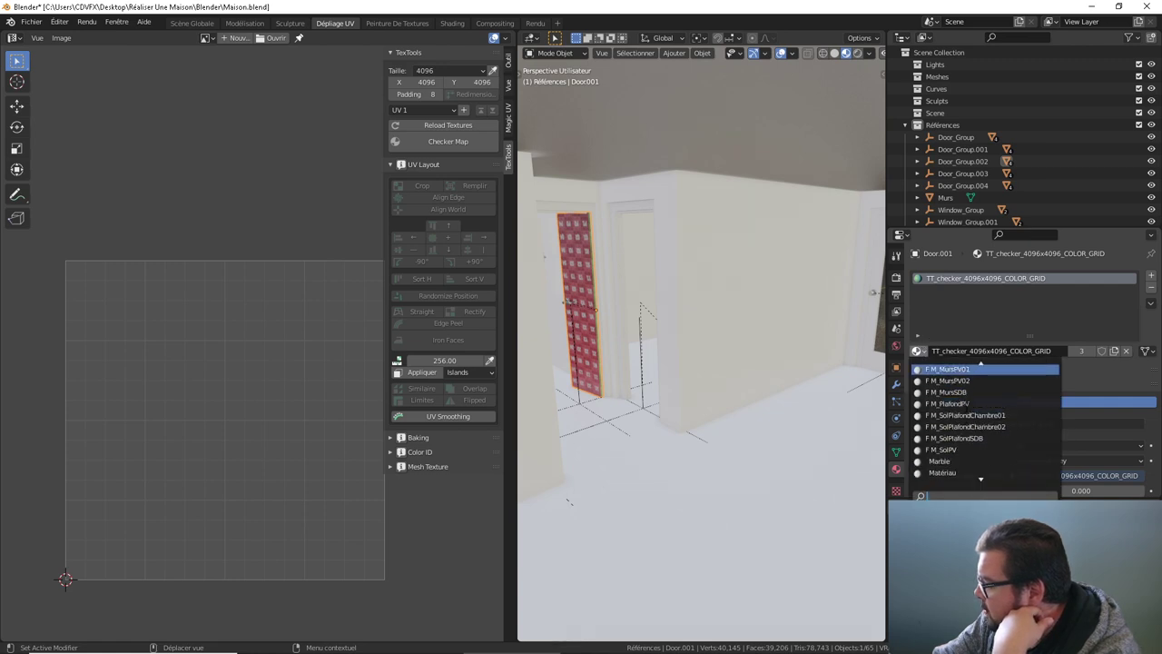
scroll(921, 368, "up", 3)
scroll(922, 368, "up", 2)
left_click(948, 369)
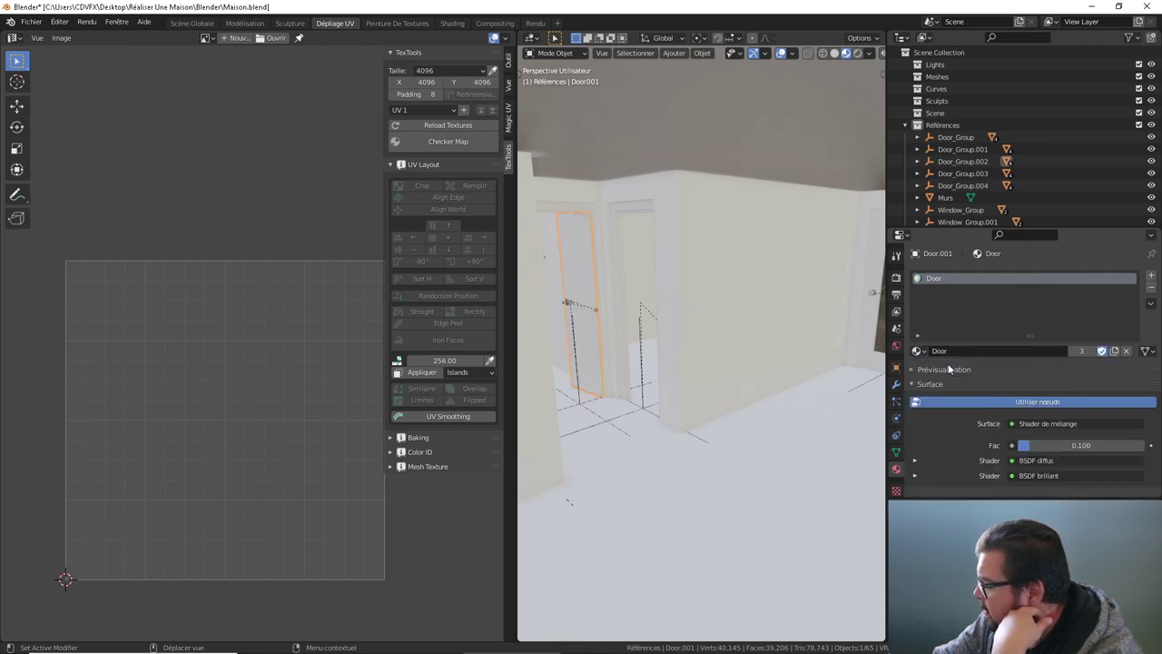
Step: Assign the Door material to the checker door in another room's doorway
scroll(608, 327, "up", 3)
scroll(607, 327, "down", 5)
mouse_move(708, 310)
middle_mouse_down()
mouse_move(630, 324)
mouse_move(954, 310)
middle_mouse_up()
scroll(651, 337, "up", 4)
scroll(663, 339, "up", 2)
scroll(663, 339, "down", 3)
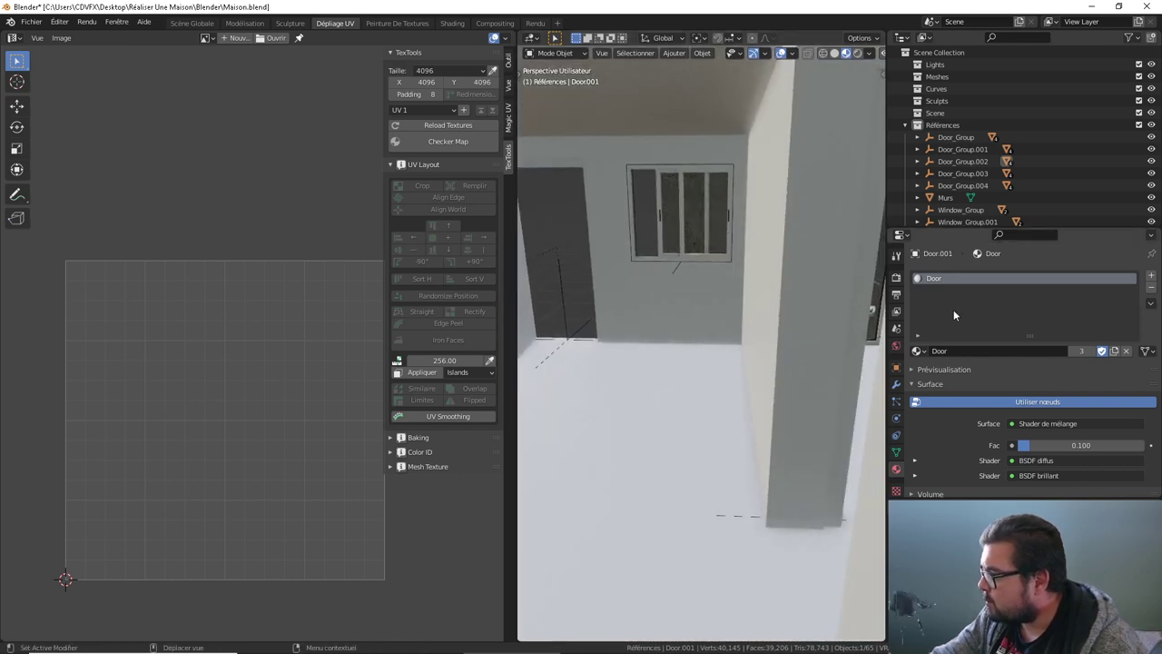
scroll(865, 289, "up", 4)
scroll(866, 289, "up", 1)
left_click(687, 306)
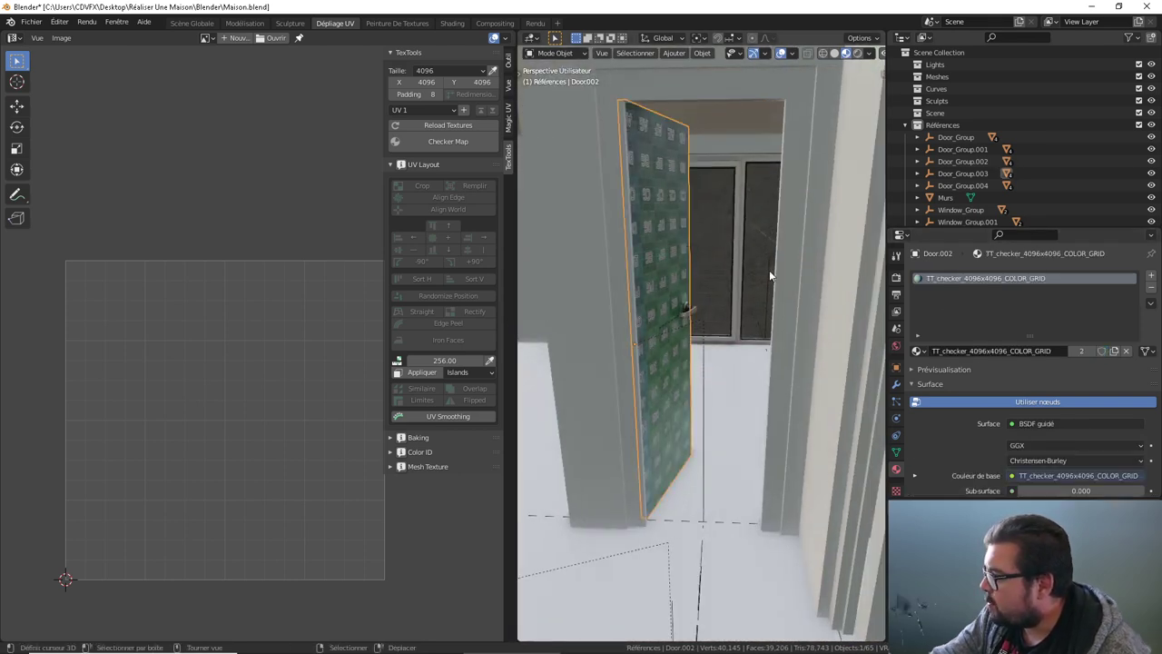
left_click(917, 350)
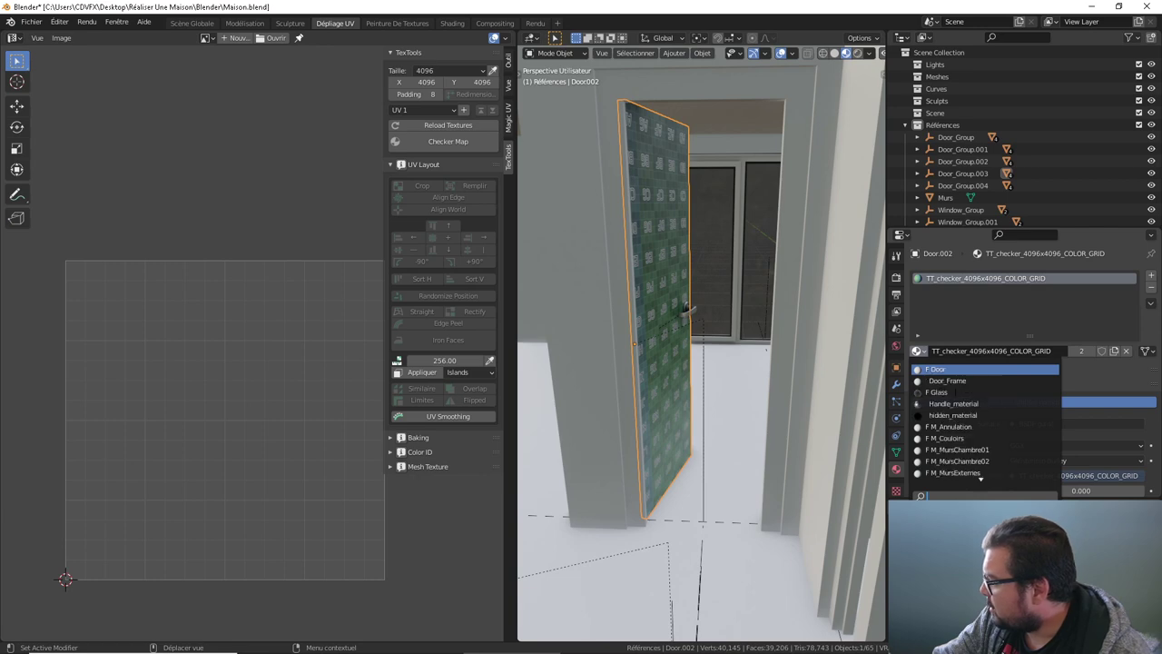
left_click(953, 374)
Step: Select one more door and browse the available materials for it
scroll(716, 361, "up", 5)
scroll(717, 361, "down", 5)
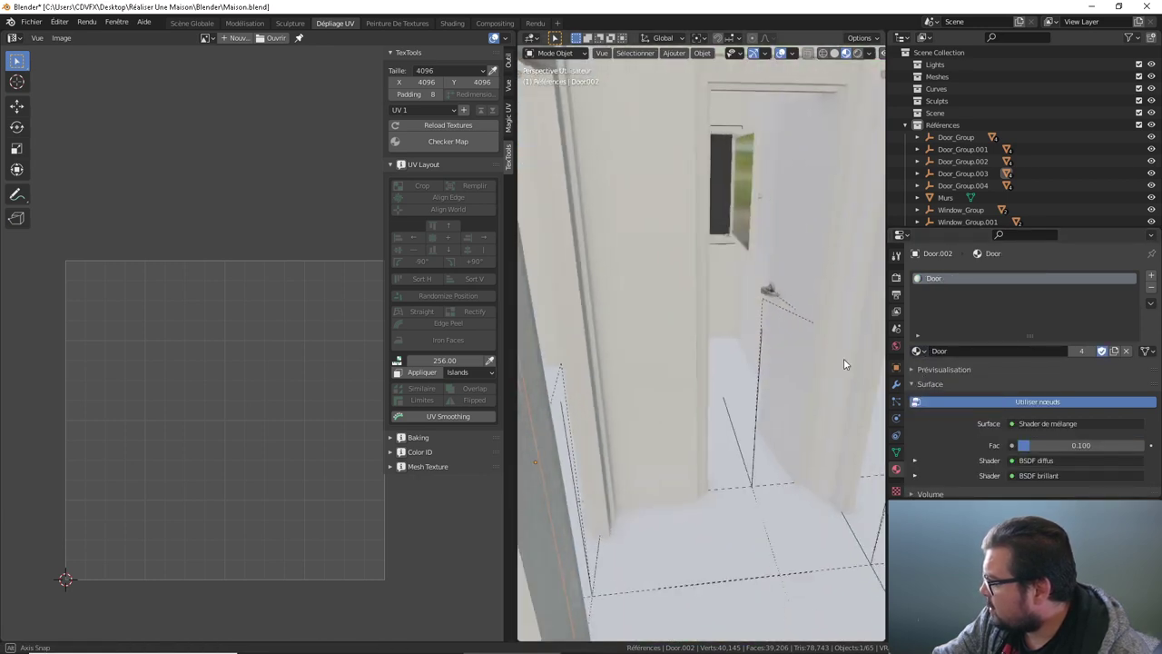
mouse_move(843, 363)
middle_mouse_down()
mouse_move(675, 355)
mouse_move(799, 349)
middle_mouse_up()
left_click(760, 354)
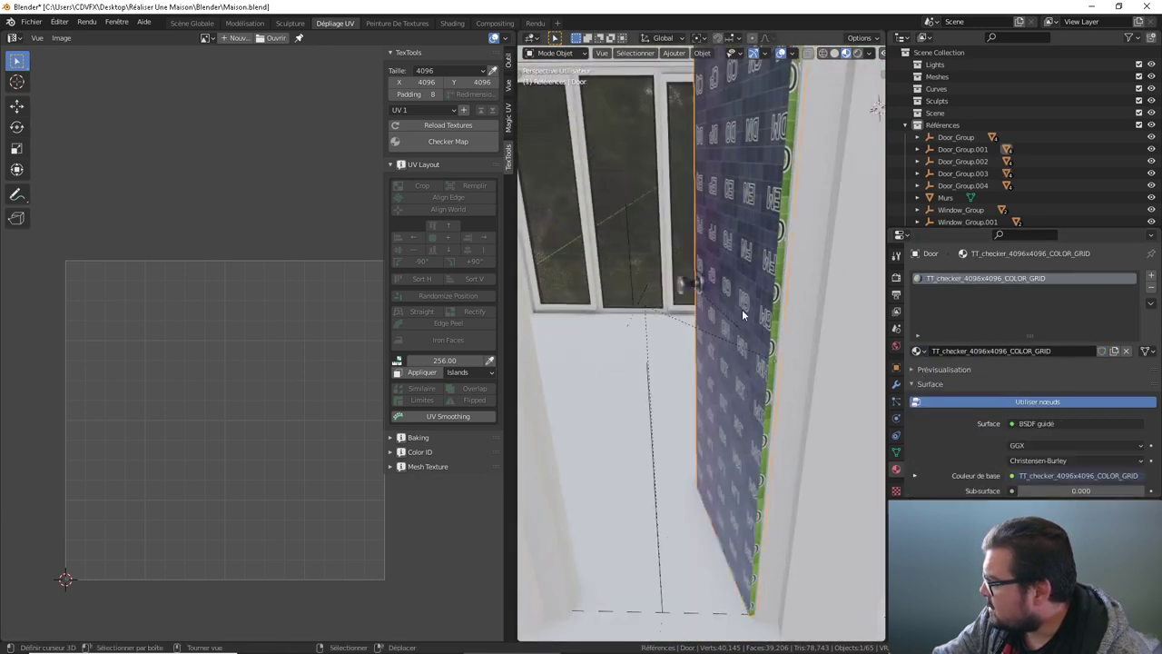
left_click(927, 353)
scroll(944, 382, "up", 8)
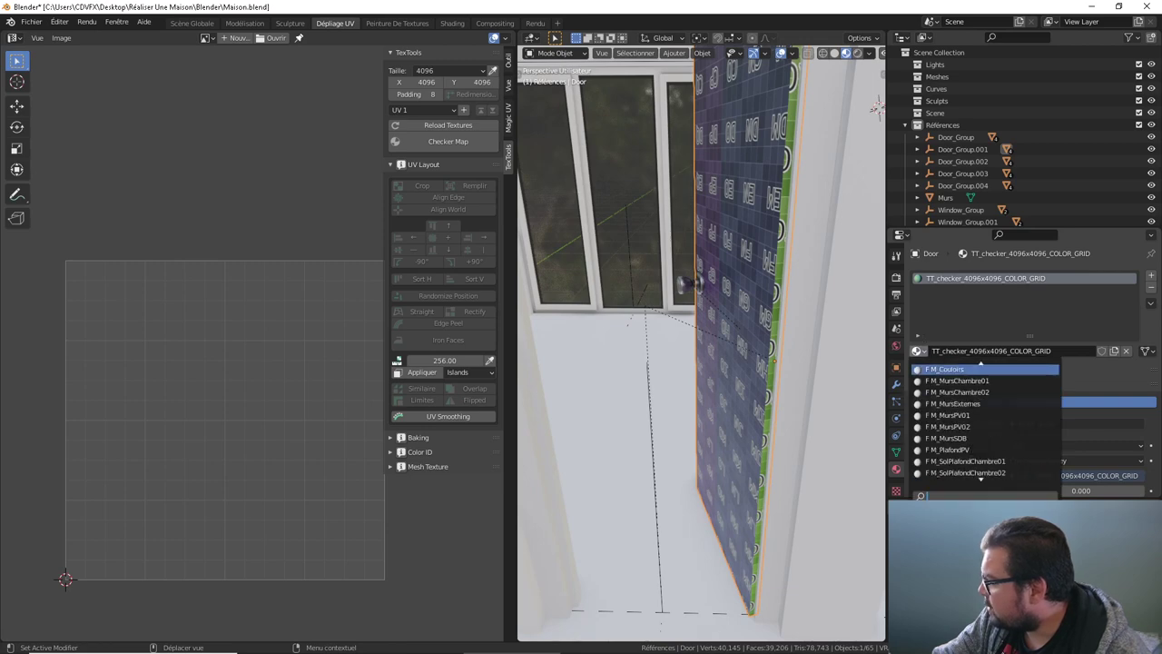
mouse_move(735, 333)
middle_mouse_down()
mouse_move(713, 303)
mouse_move(651, 299)
mouse_move(807, 311)
mouse_move(607, 286)
mouse_move(700, 302)
mouse_move(659, 301)
mouse_move(703, 291)
mouse_move(708, 347)
middle_mouse_up()
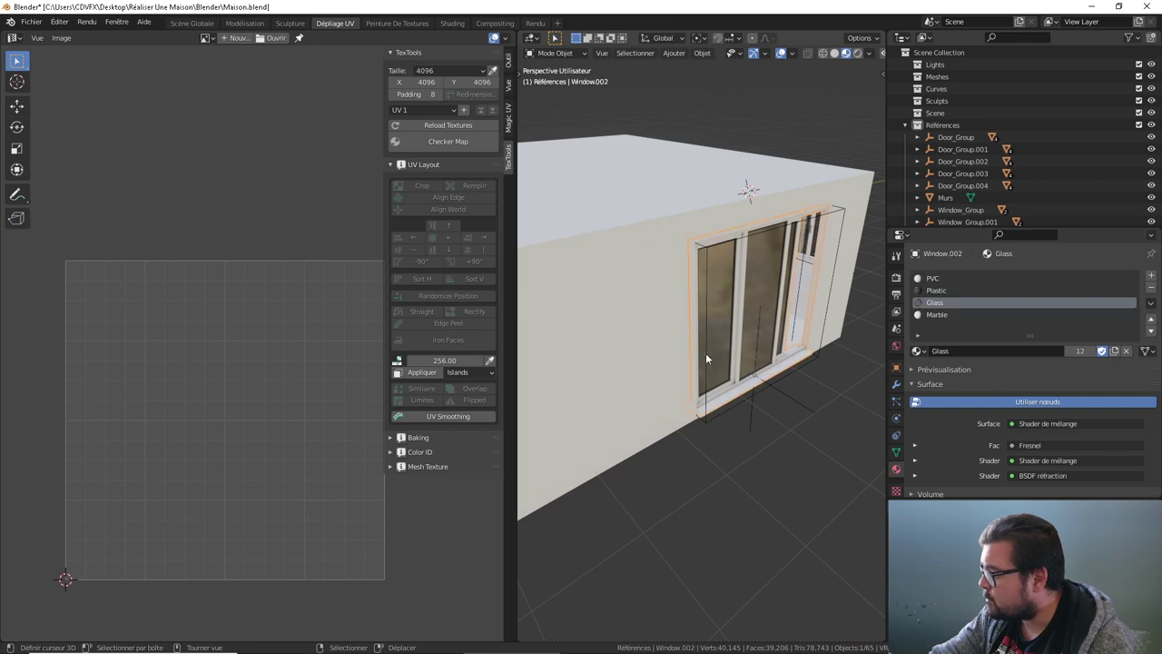
Step: Select five CTRL_Hole cutters around doors and windows and delete them
left_click(706, 353)
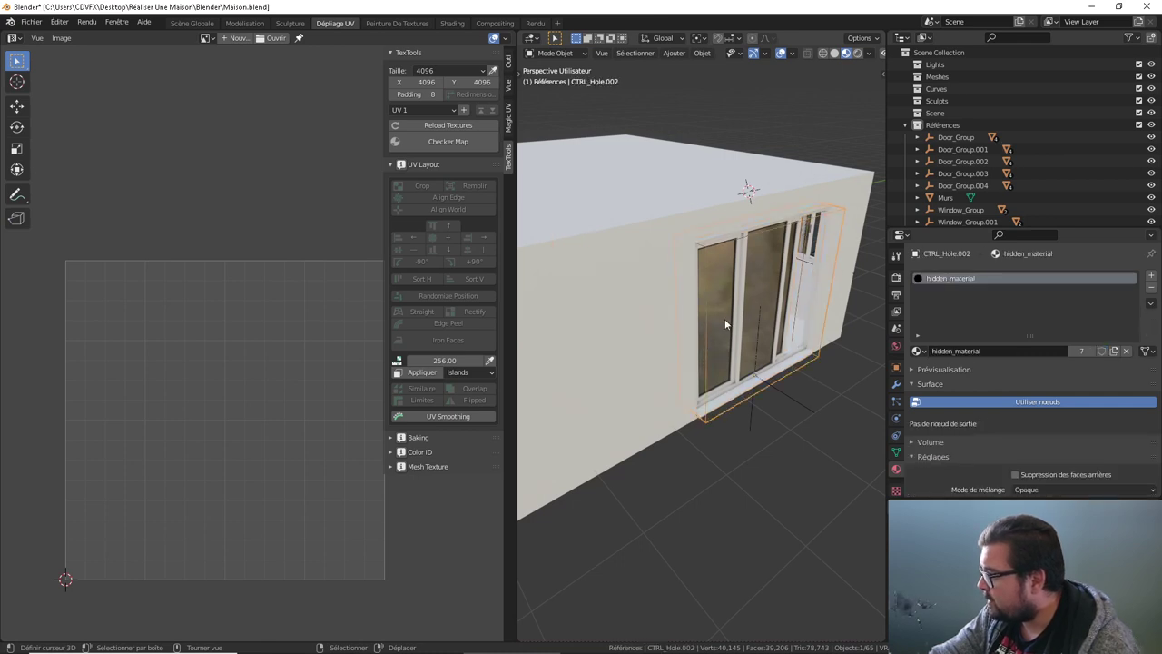
mouse_move(725, 319)
middle_mouse_down()
mouse_move(776, 283)
mouse_move(594, 293)
mouse_move(735, 288)
mouse_move(718, 300)
mouse_move(605, 279)
mouse_move(681, 278)
mouse_move(695, 301)
middle_mouse_up()
left_click(681, 294, "shift")
left_click(606, 279, "shift")
left_click(683, 279, "shift")
key("x")
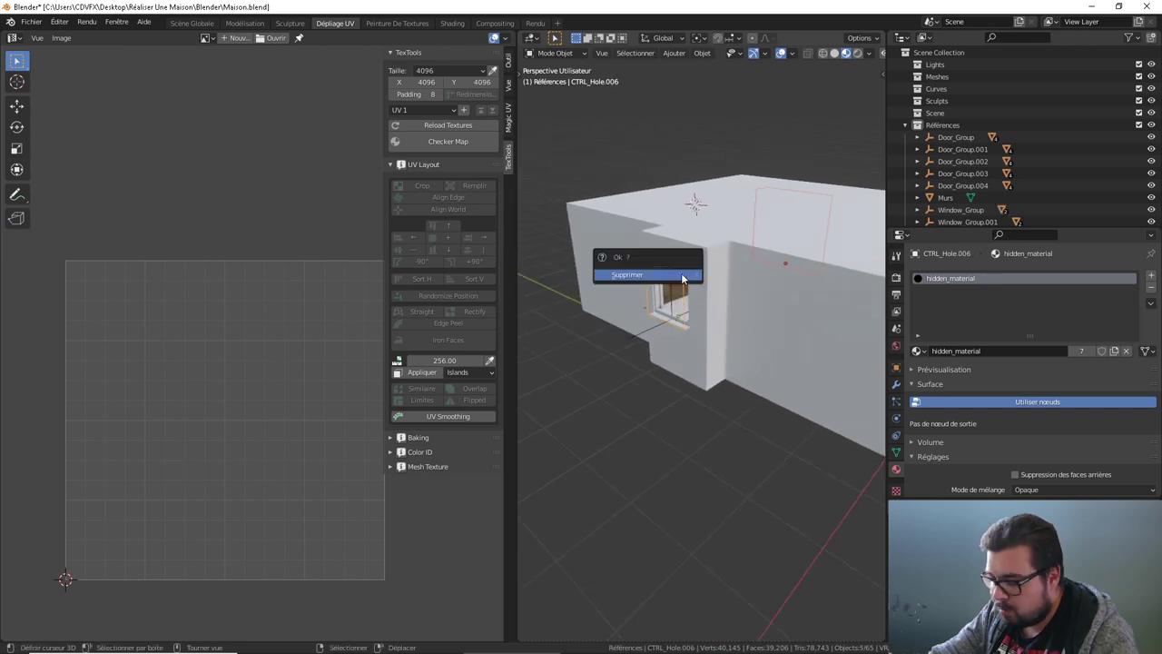
left_click(691, 275)
Step: Delete the remaining door hole cutter, then select every object in the scene
mouse_move(630, 293)
middle_mouse_down()
mouse_move(586, 300)
mouse_move(723, 293)
mouse_move(689, 316)
mouse_move(592, 301)
mouse_move(688, 292)
middle_mouse_up()
left_click(686, 312)
key("x")
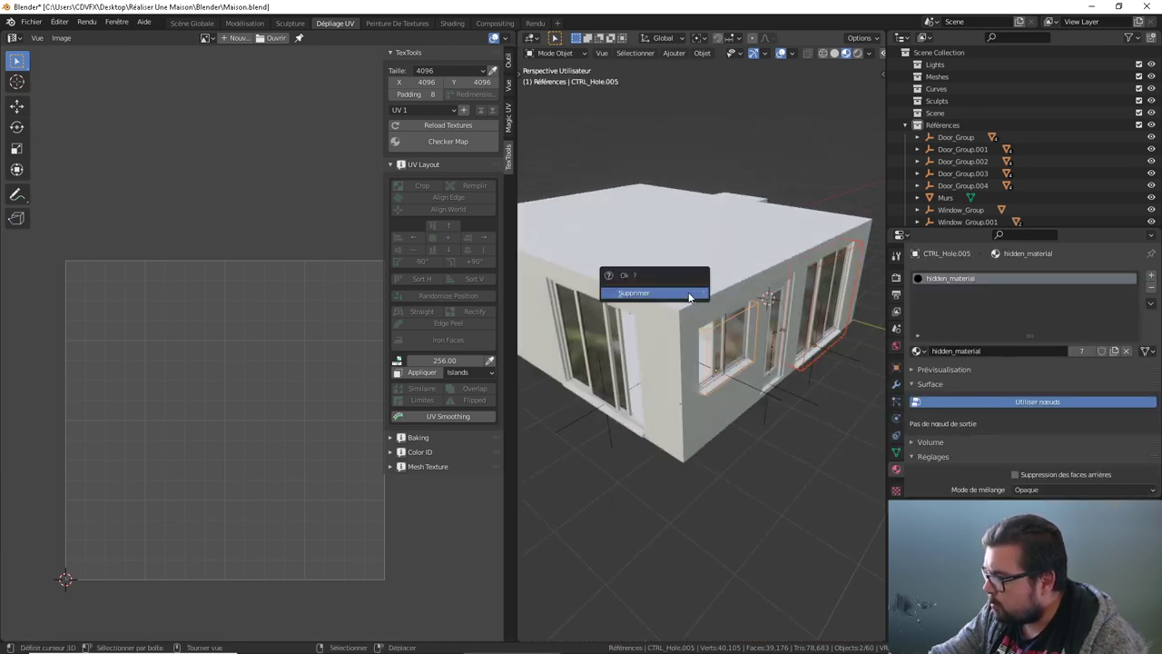
left_click(640, 290)
mouse_move(778, 320)
middle_mouse_down()
mouse_move(740, 296)
mouse_move(684, 291)
middle_mouse_up()
key("a")
left_click(697, 223)
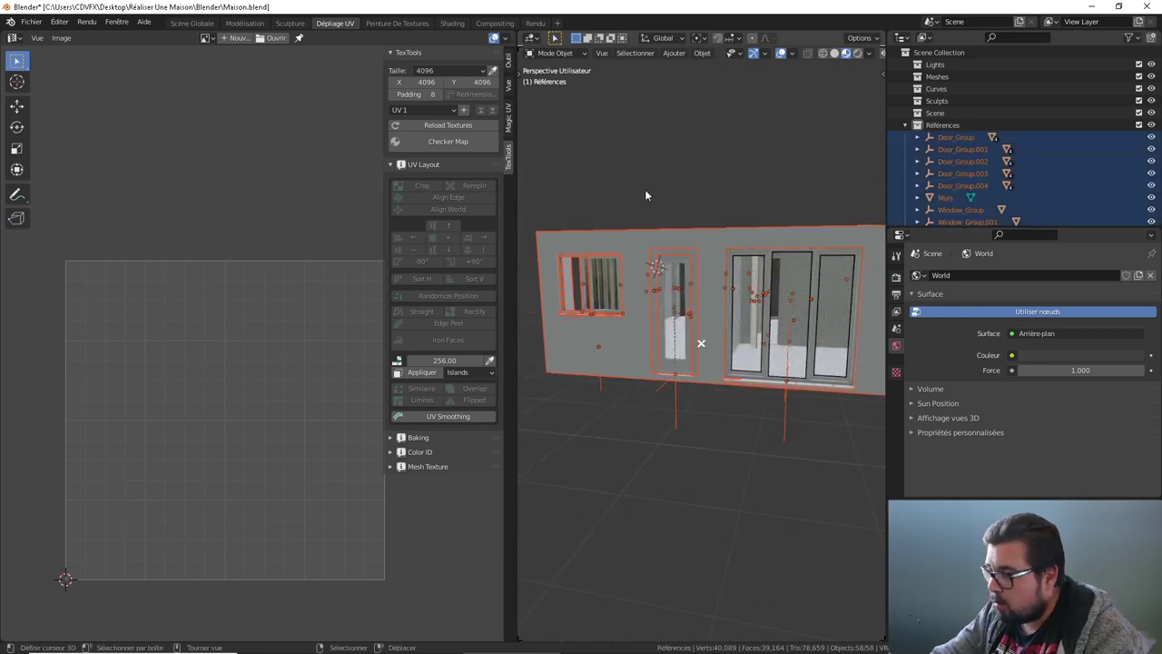
Step: In Edit Mode on Murs, dissolve degenerate geometry twice, merge by distance and delete loose geometry
middle_click_drag(675, 222, 702, 263)
left_click(685, 263, "shift")
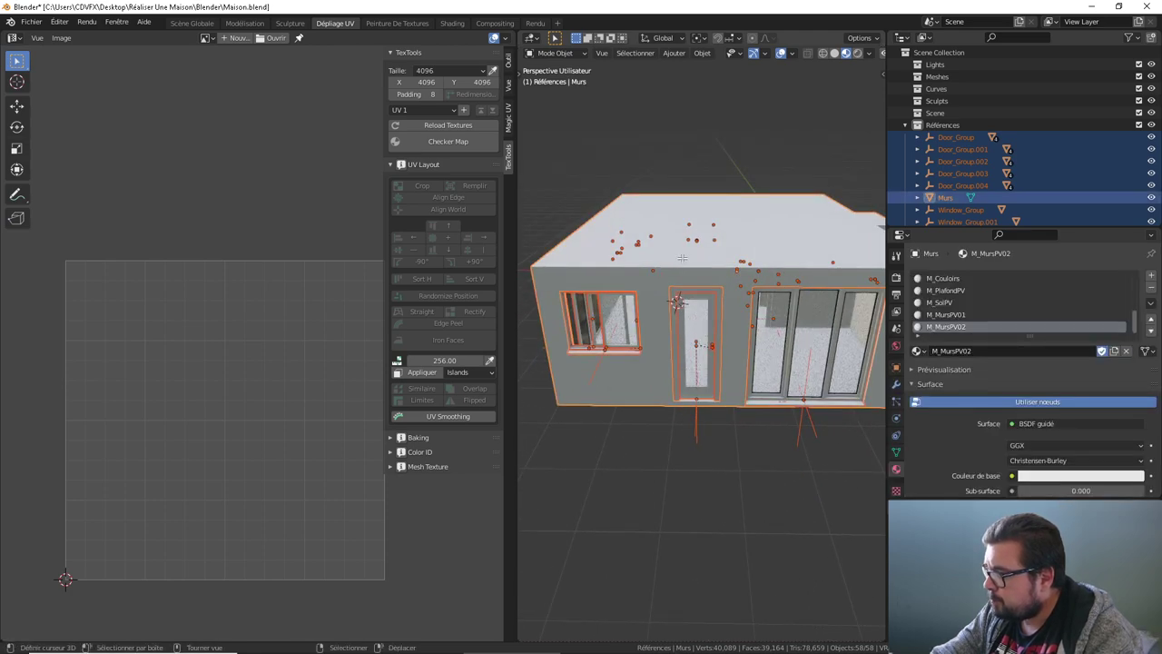
key("Tab")
key("a")
left_click(691, 157)
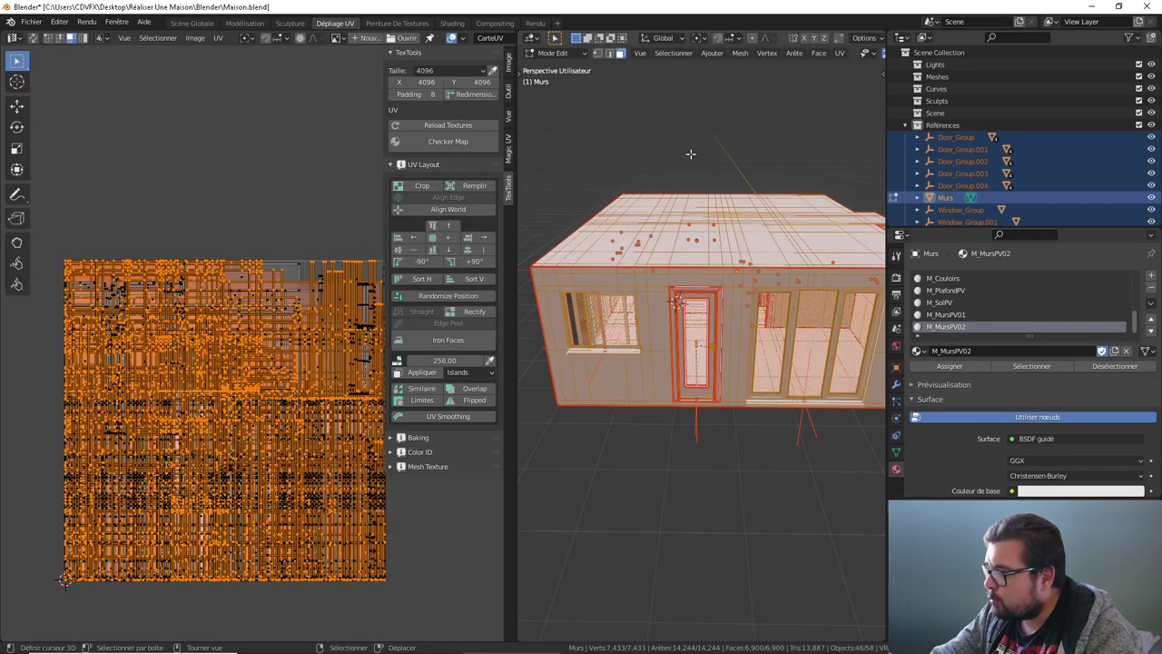
key("q")
left_click(669, 170)
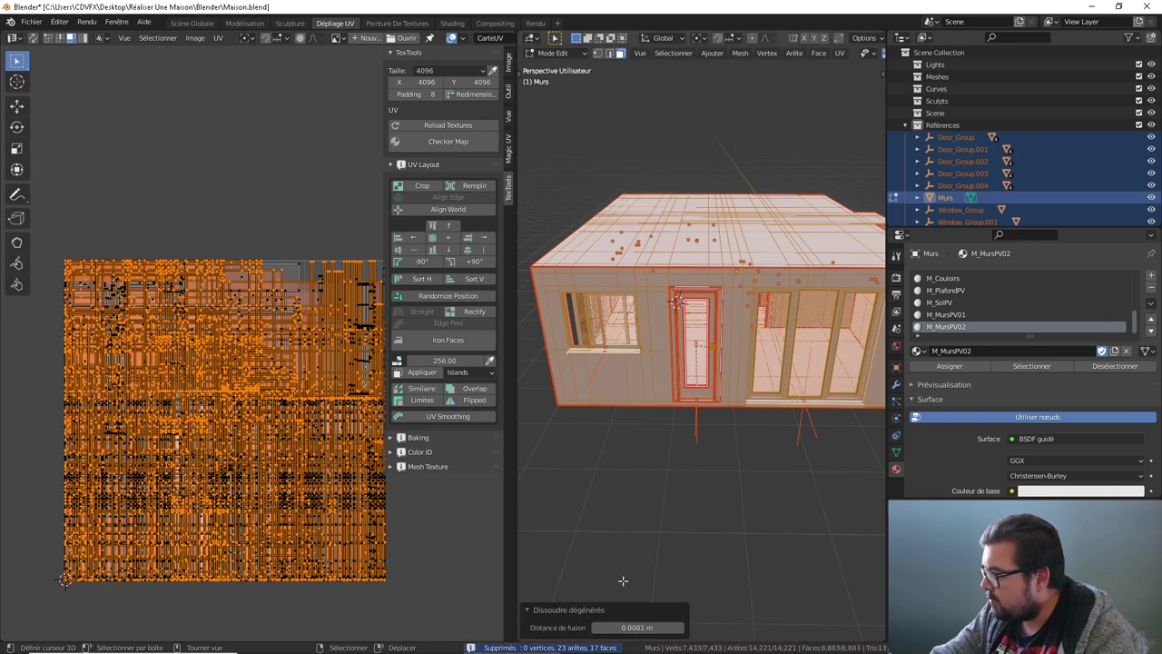
key("q")
left_click(668, 227)
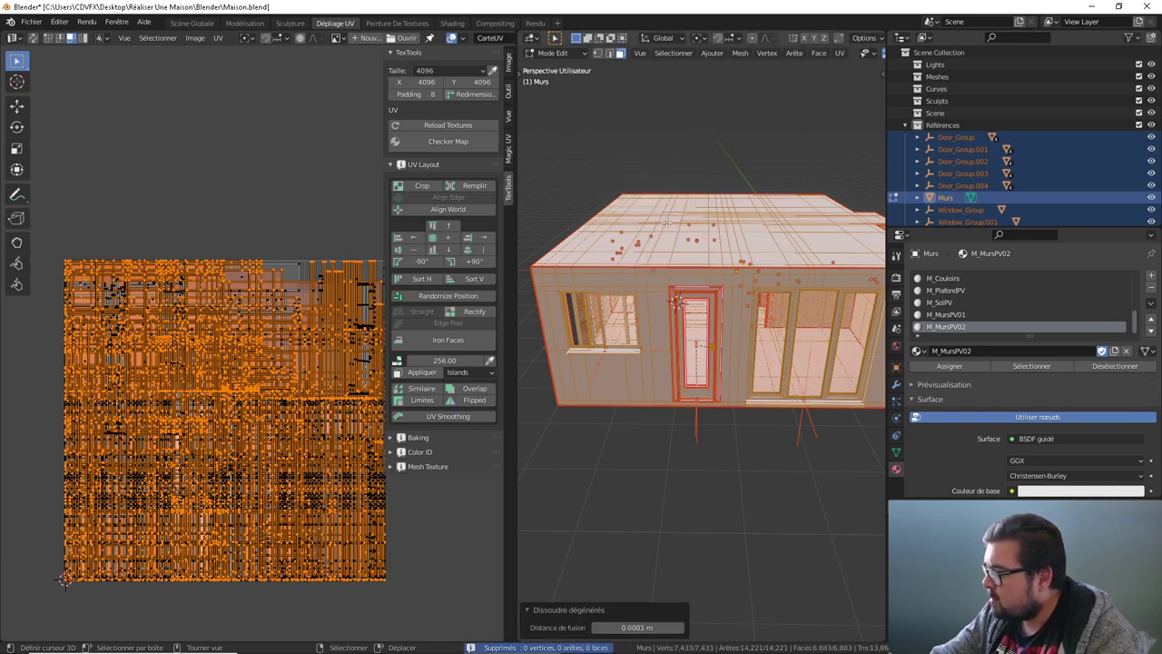
key("q")
left_click(663, 237)
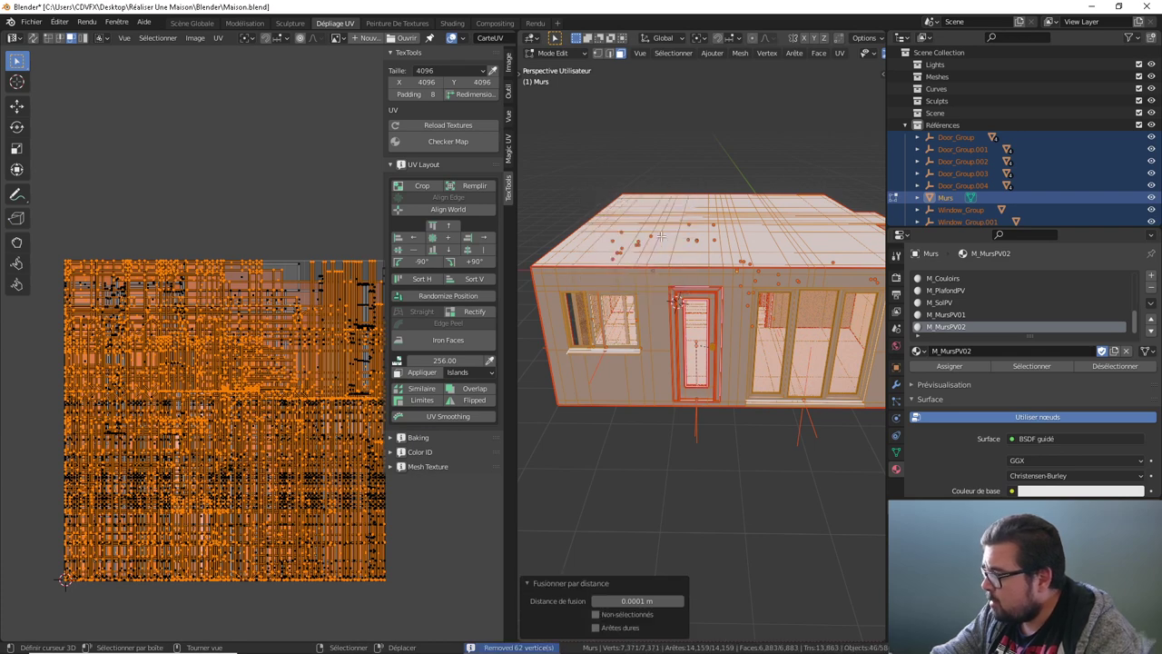
key("q")
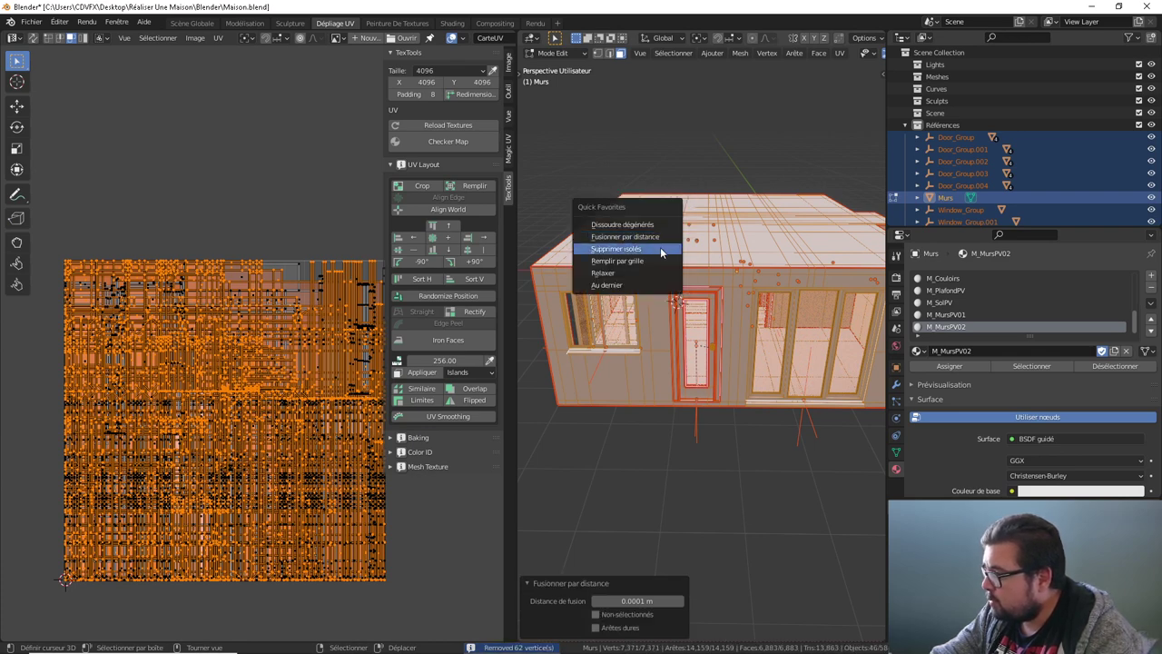
left_click(663, 249)
Step: Repeat the clean-up on all wall geometry: dissolve degenerate, merge by distance, delete loose
key("a")
left_click(667, 193)
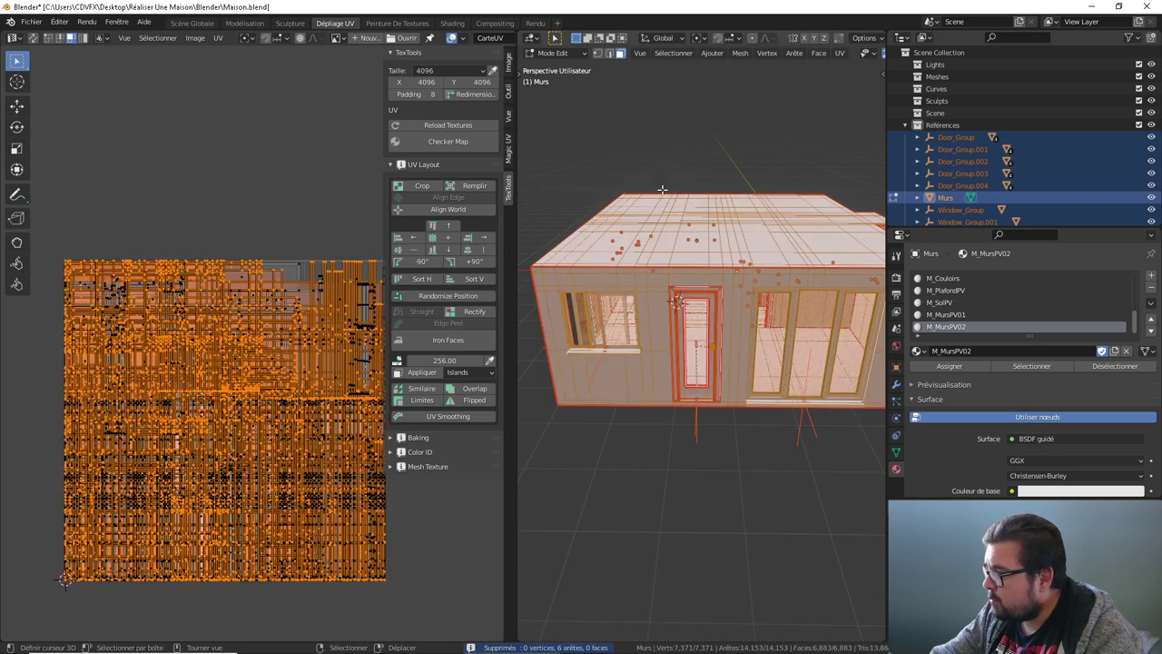
key("q")
left_click(651, 163)
key("q")
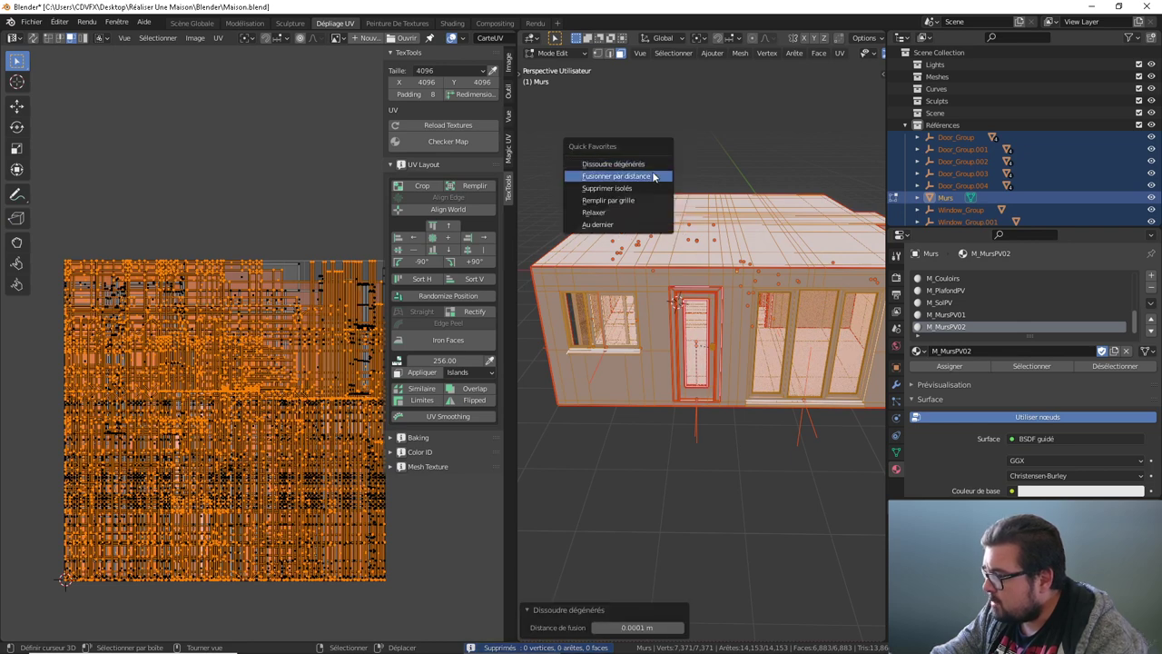
left_click(653, 173)
key("q")
left_click(653, 184)
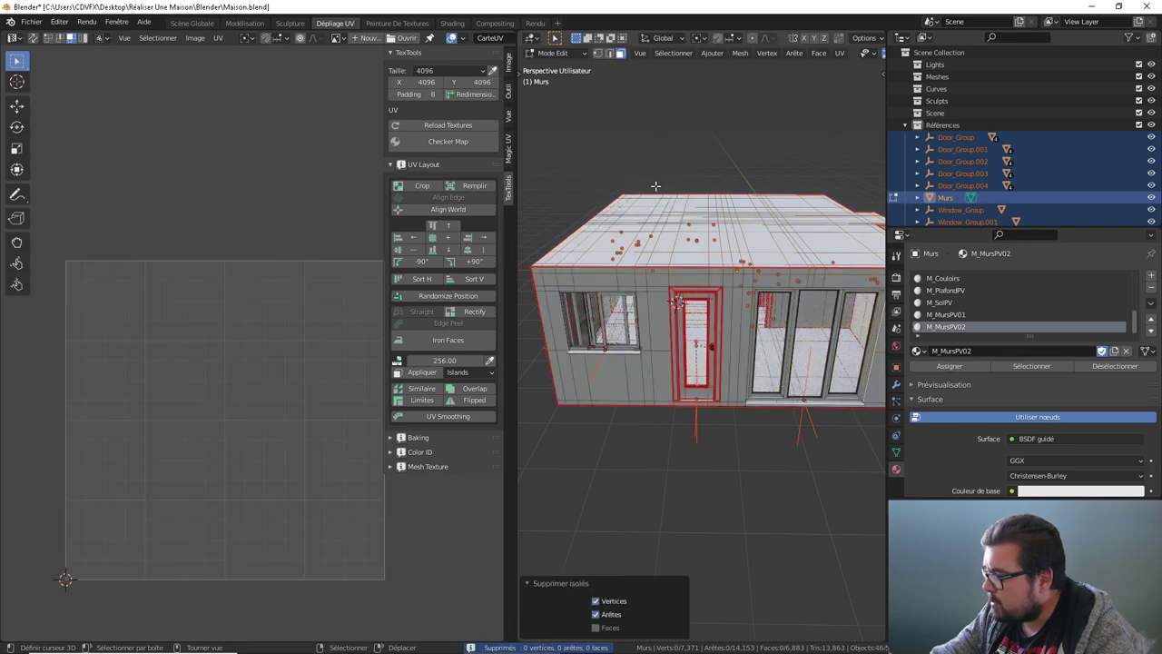
Step: Back in Object Mode, apply rotation and scale to Murs and set its origin to geometry
key("Tab")
key("q")
left_click(666, 206)
key("q")
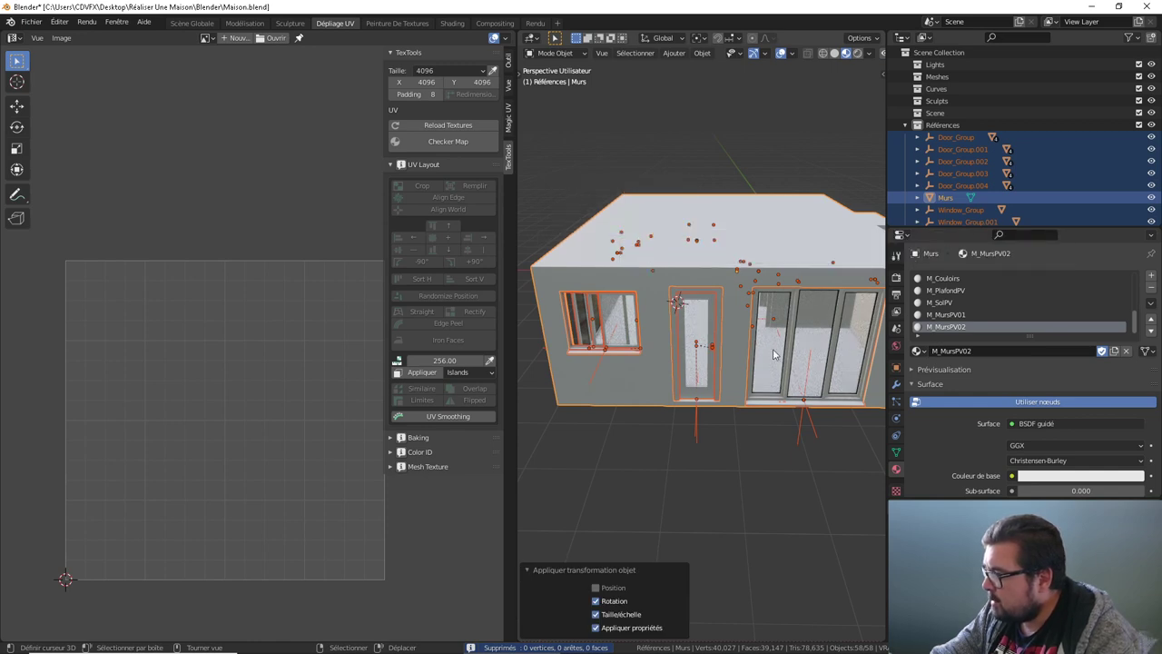
key("q")
left_click(727, 360)
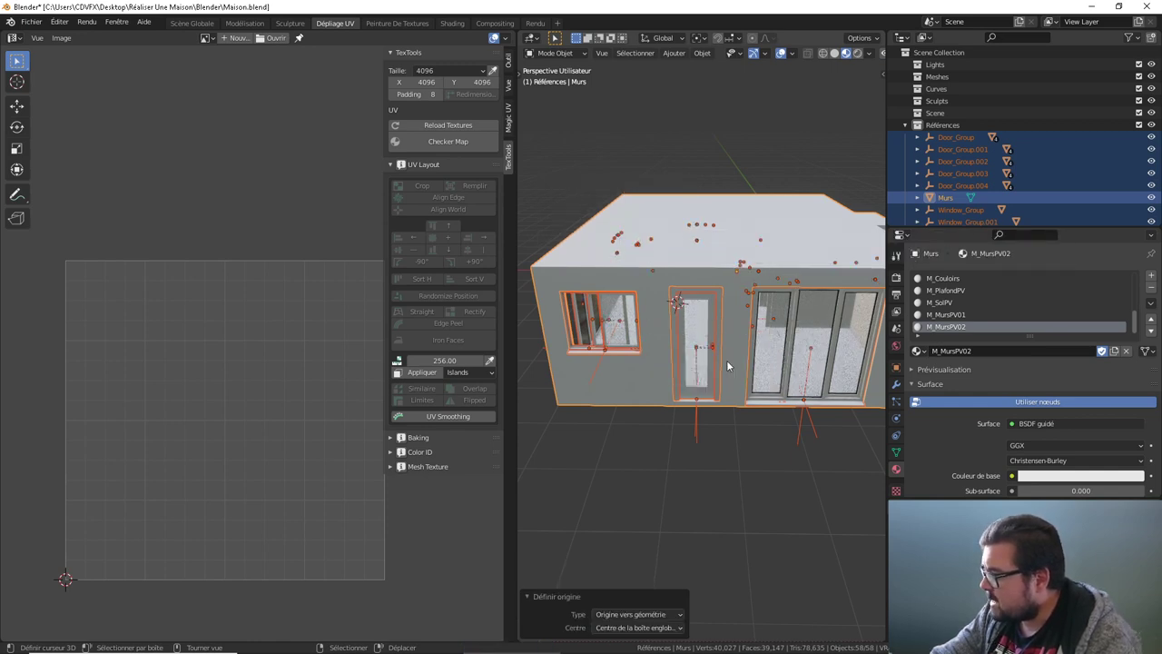
key("a")
left_click(730, 311)
mouse_move(730, 312)
middle_mouse_down()
mouse_move(533, 298)
mouse_move(567, 297)
mouse_move(382, 107)
middle_mouse_up()
Step: Switch to the Scène Globale workspace, exit local view, and orbit around the finished house
left_click(191, 23)
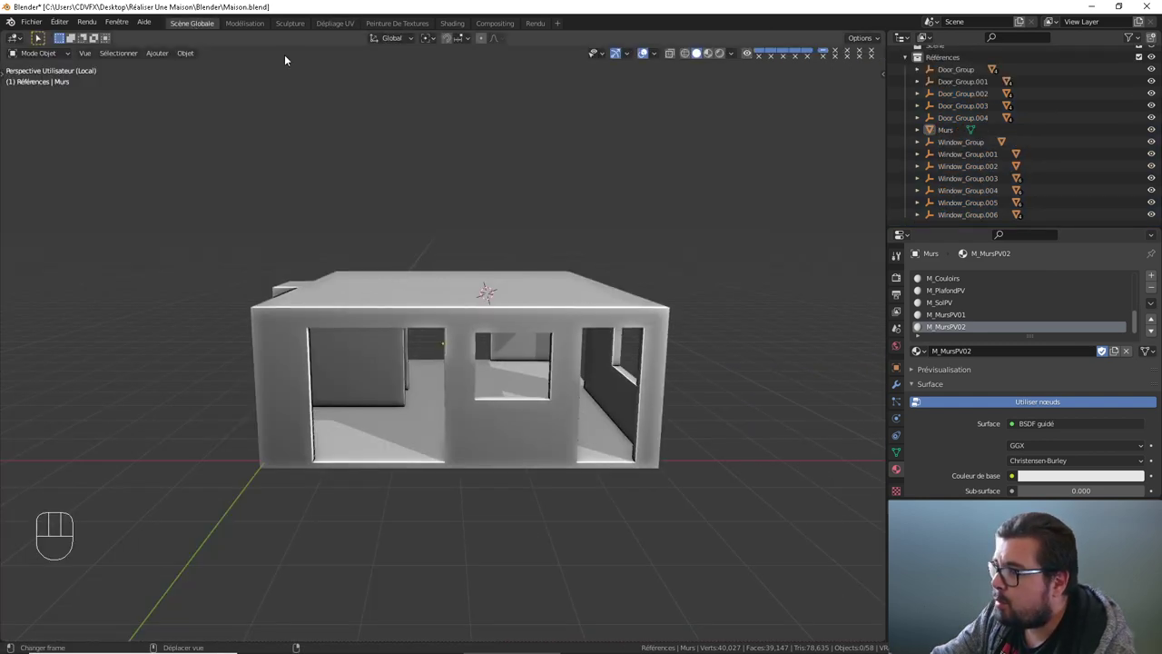
mouse_move(285, 57)
middle_mouse_down()
mouse_move(590, 230)
mouse_move(509, 229)
middle_mouse_up()
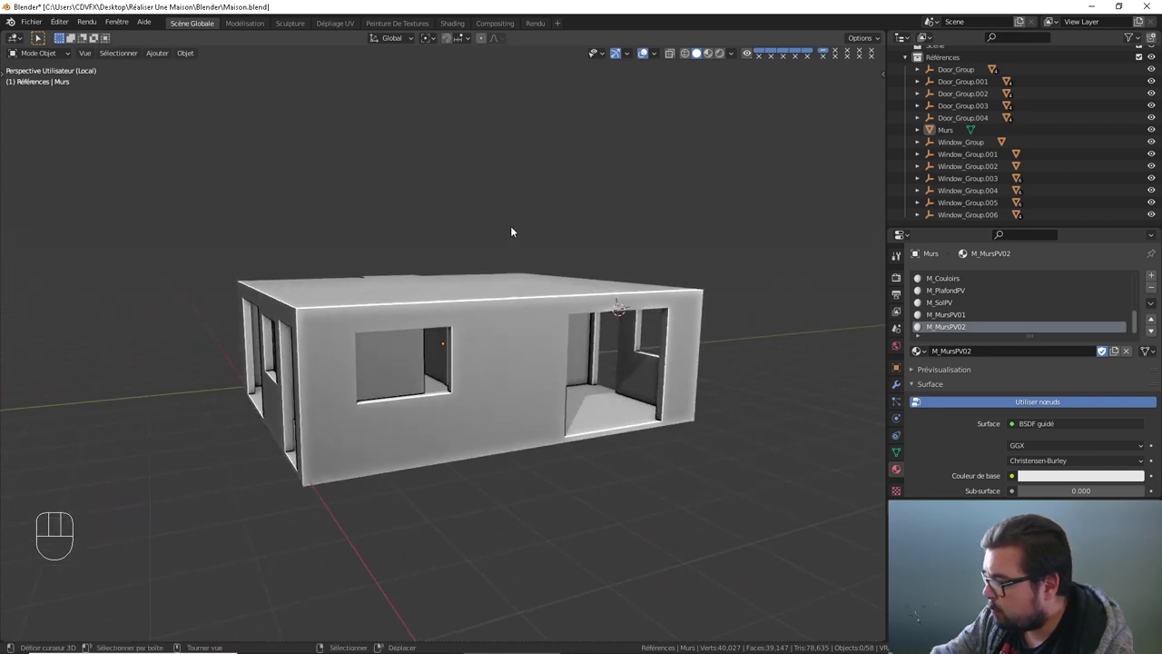
key("KP_Divide")
mouse_move(569, 263)
middle_mouse_down()
mouse_move(683, 254)
mouse_move(588, 289)
middle_mouse_up()
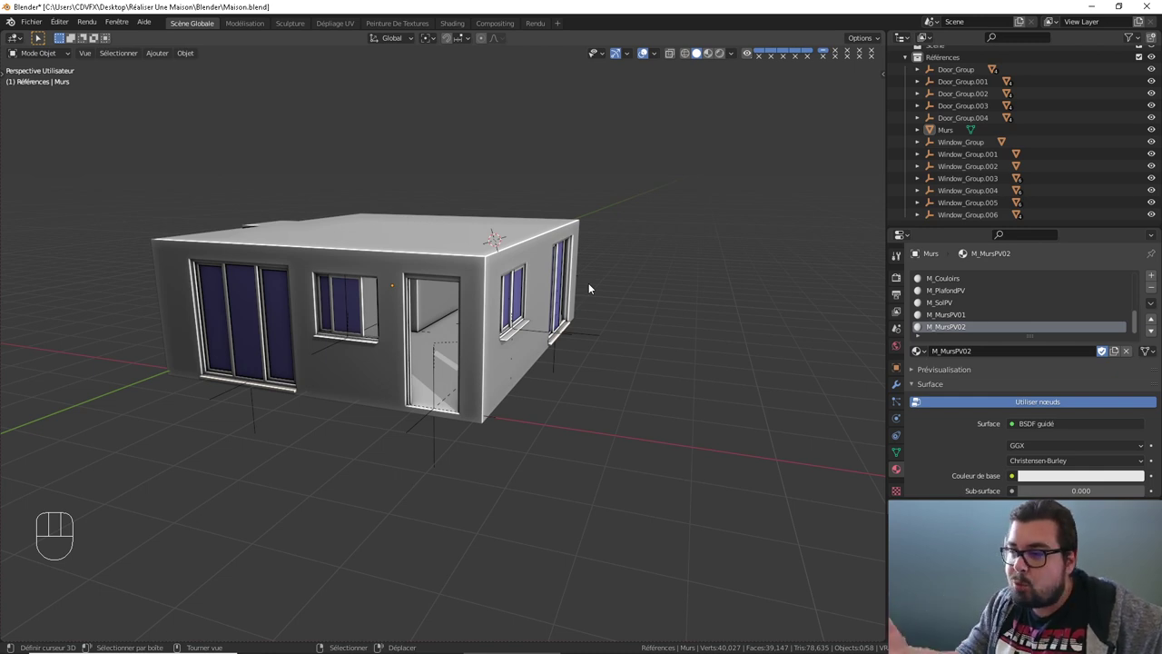
mouse_move(571, 524)
middle_mouse_down()
mouse_move(612, 519)
mouse_move(568, 520)
middle_mouse_up()
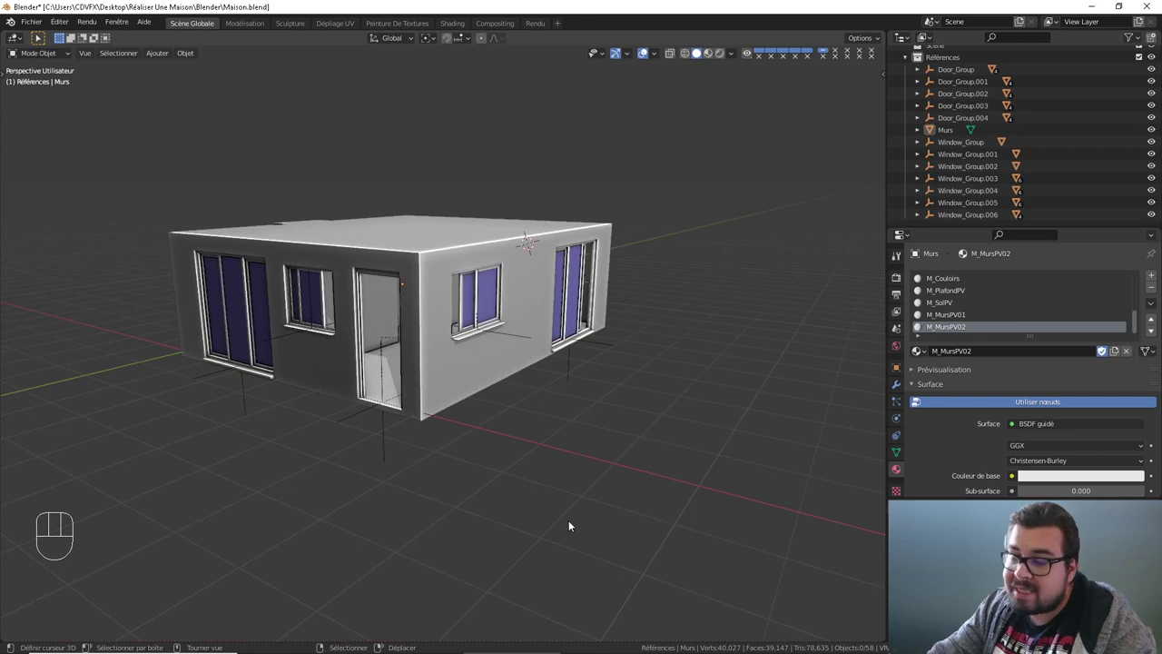
middle_click_drag(511, 338, 553, 379, "shift")
middle_click_drag(427, 392, 462, 397)
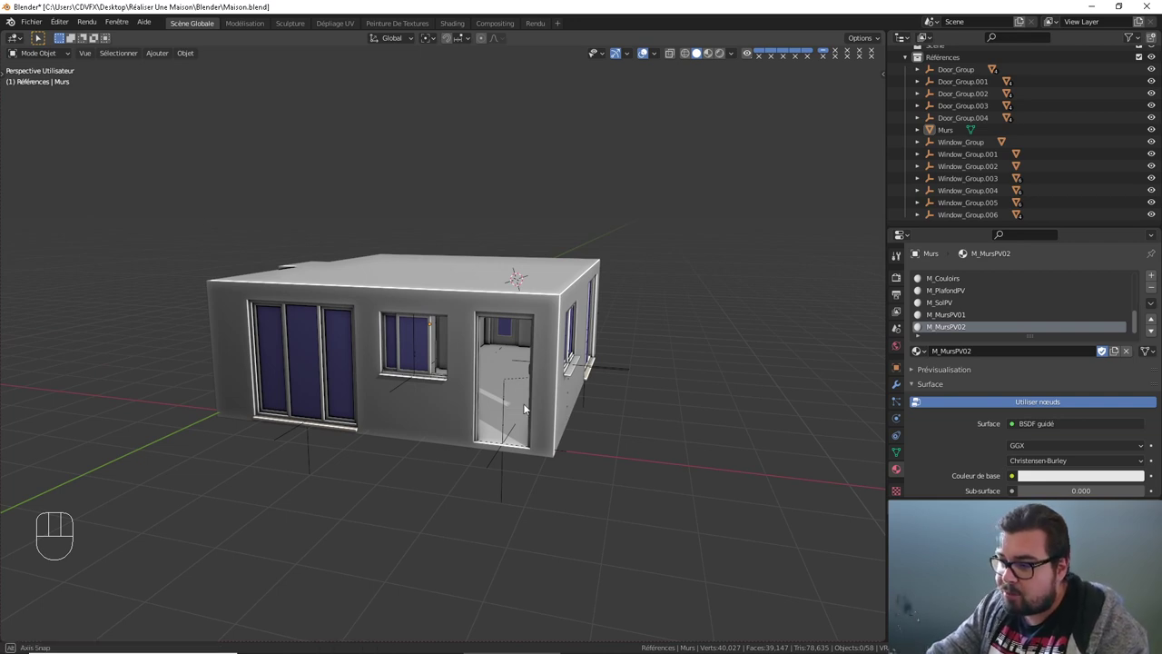
mouse_move(547, 348)
middle_mouse_down()
mouse_move(541, 392)
mouse_move(552, 281)
middle_mouse_up()
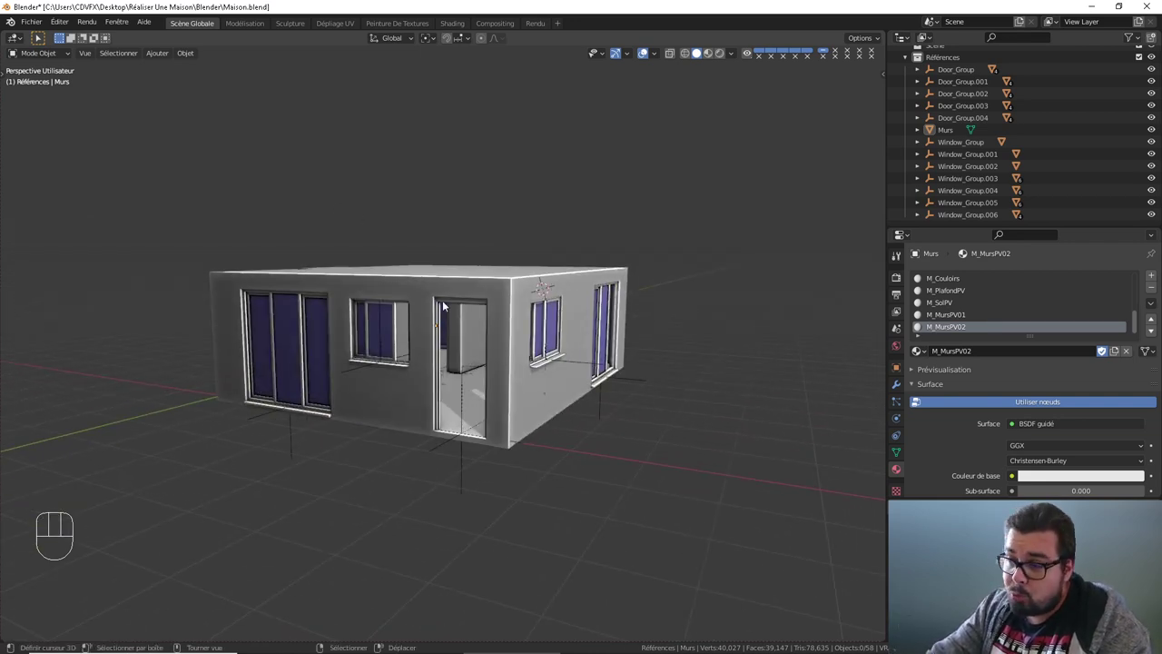
middle_click_drag(443, 306, 613, 385)
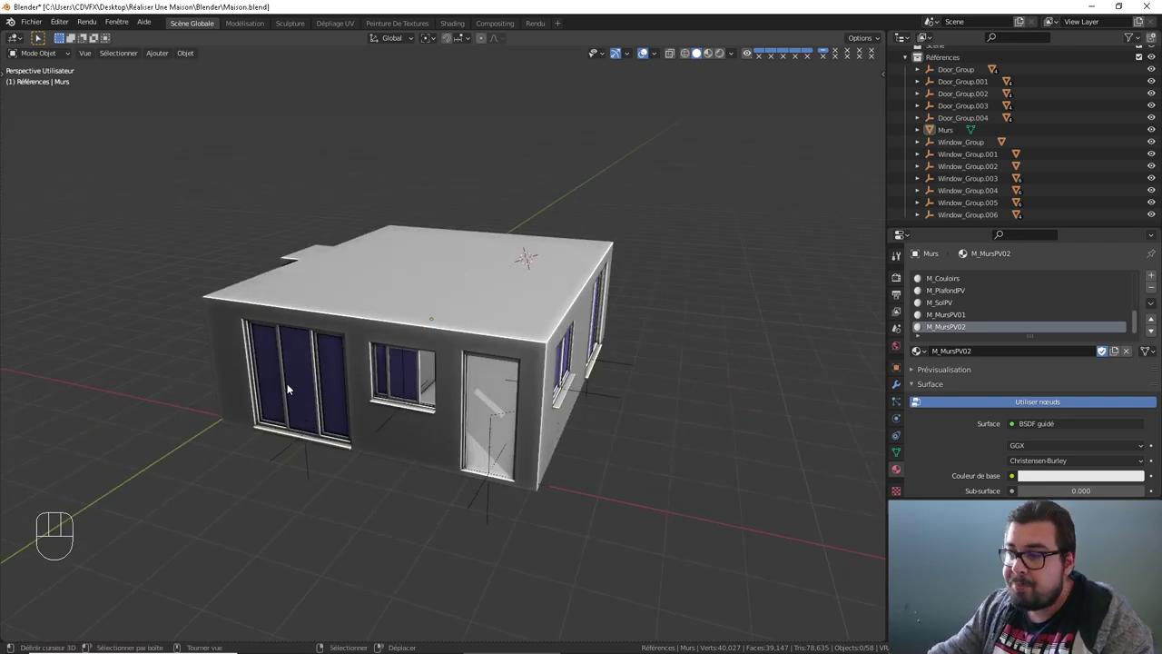